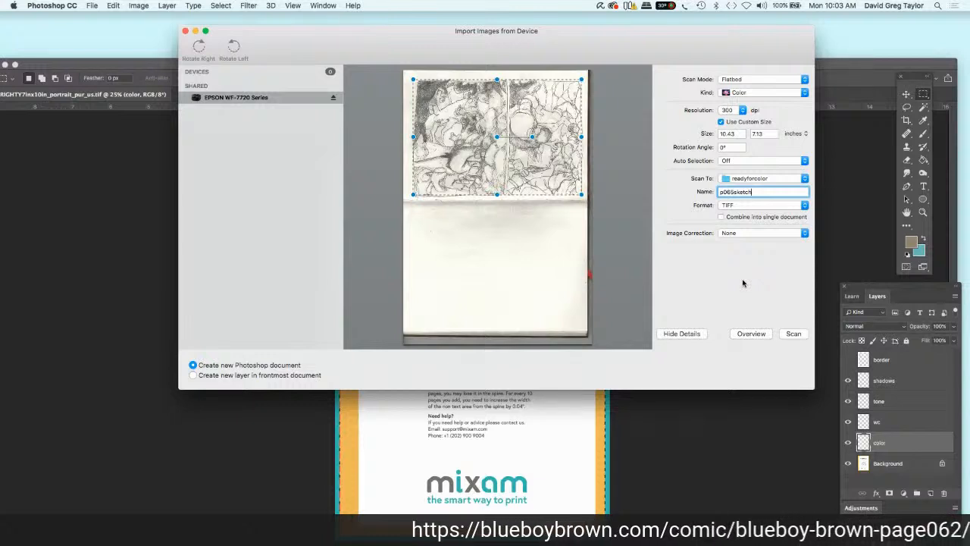
# Step: Scan the framed sketch p065sketch into a new document and move the Photoshop window up beneath the menu bar
pyautogui.click(792, 335)
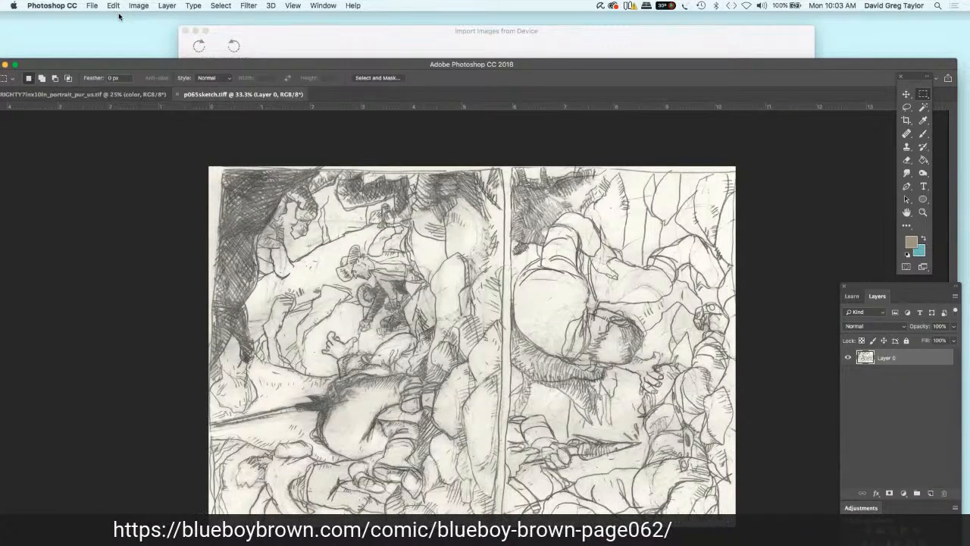
pyautogui.moveTo(148, 66); pyautogui.dragTo(163, 27)
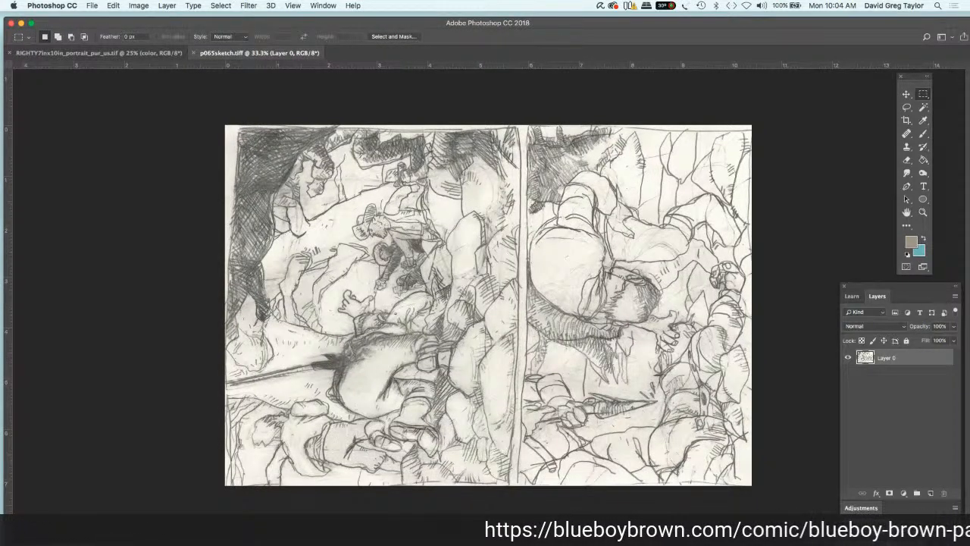
pyautogui.press('Tab')
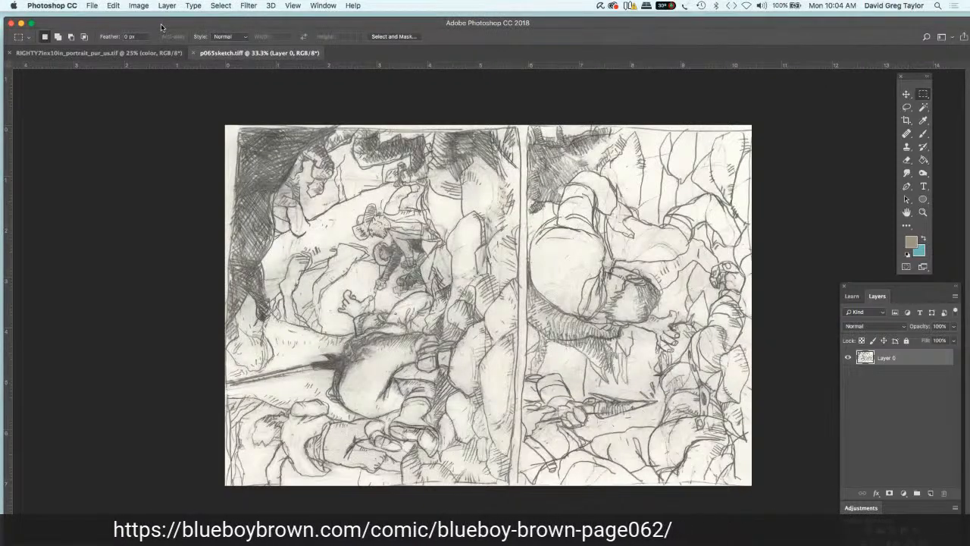
# Step: Rotate the scanned sketch image 90° clockwise
pyautogui.click(139, 6)
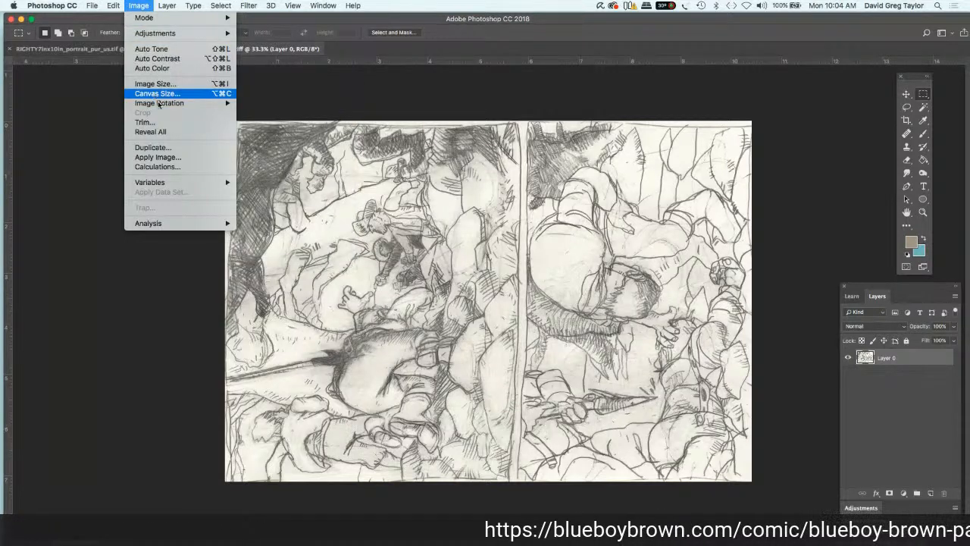
pyautogui.moveTo(200, 103)
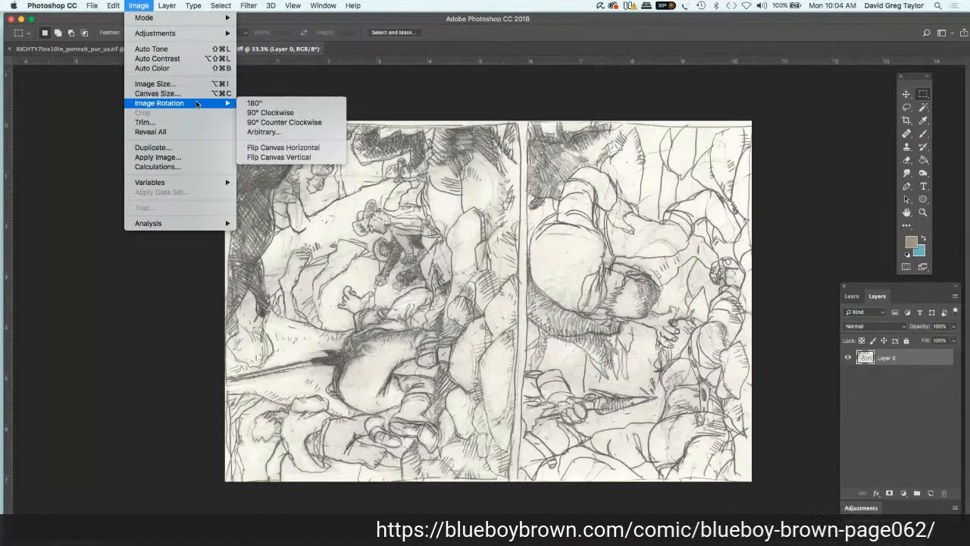
pyautogui.click(258, 112)
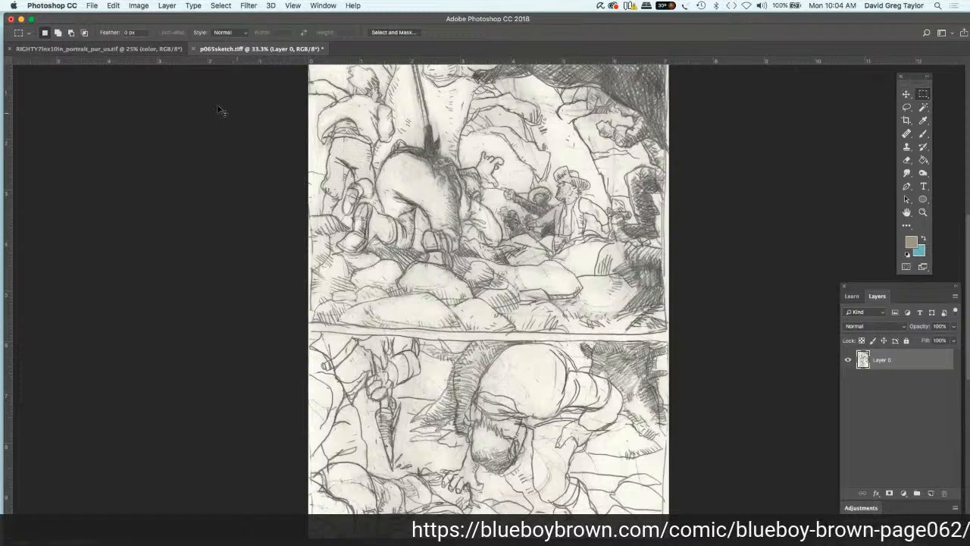
pyautogui.press('super+minus')
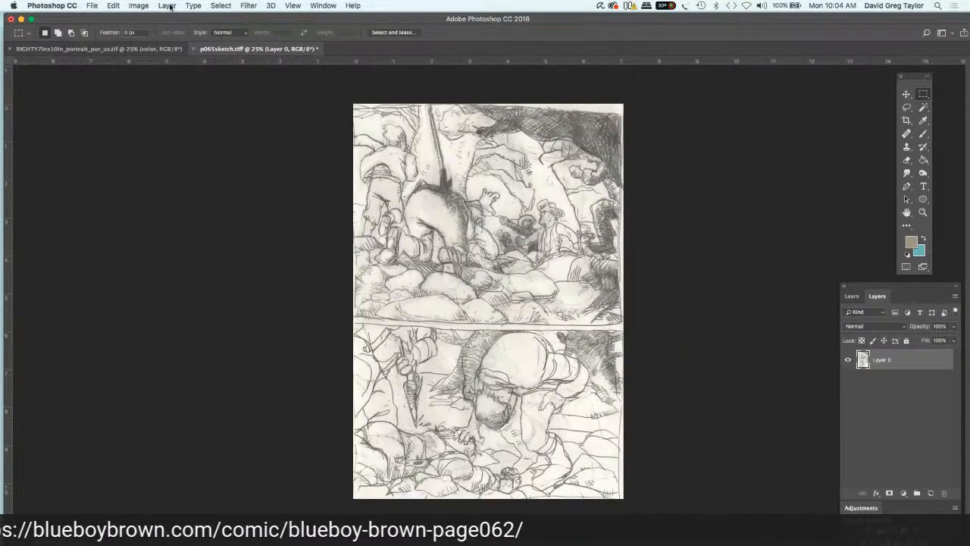
# Step: Resize the sketch image to a width of 6.25 inches with proportions linked and resampling on
pyautogui.click(139, 7)
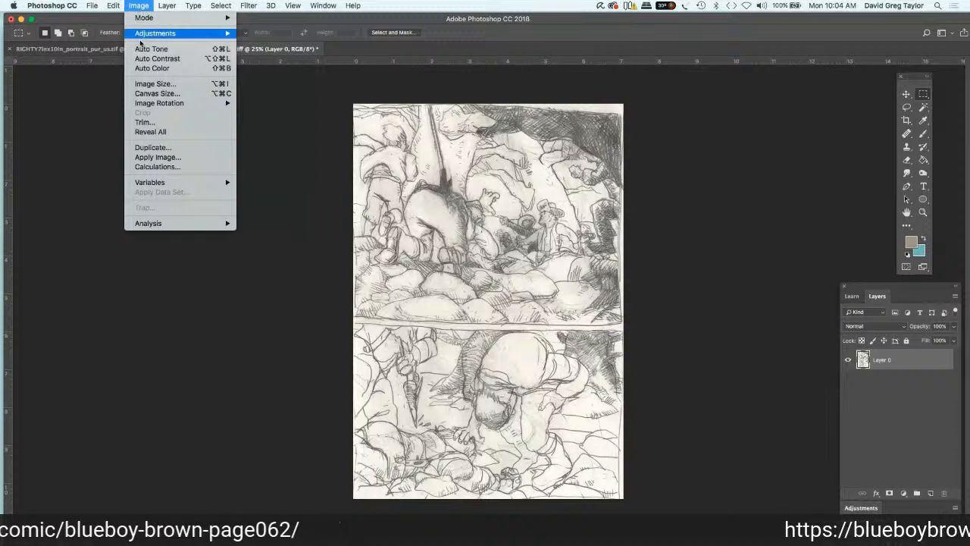
pyautogui.click(151, 84)
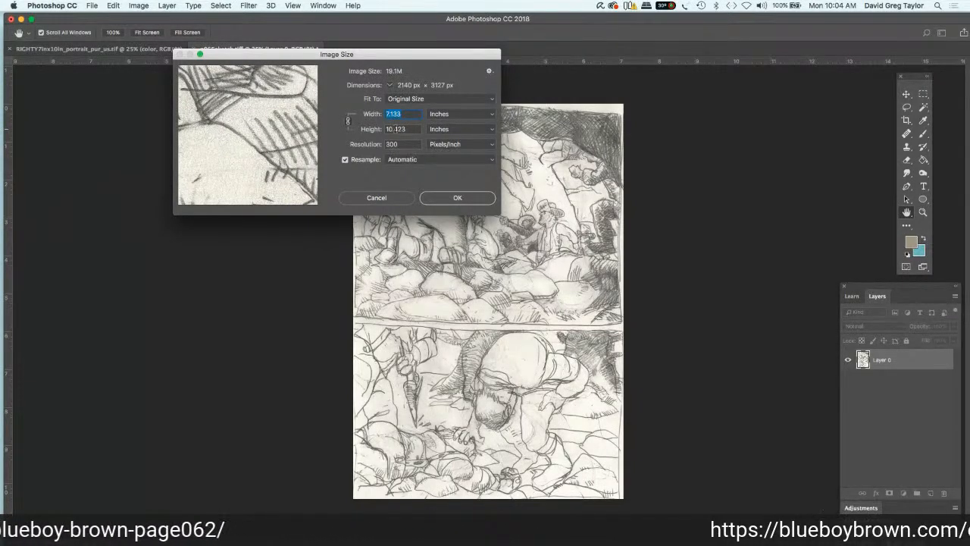
pyautogui.write('6.25')
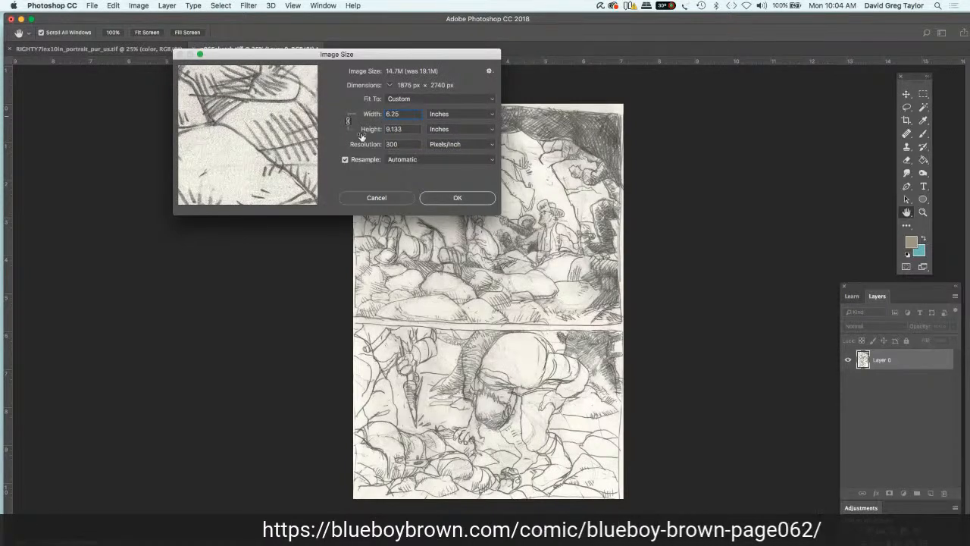
pyautogui.press('Return')
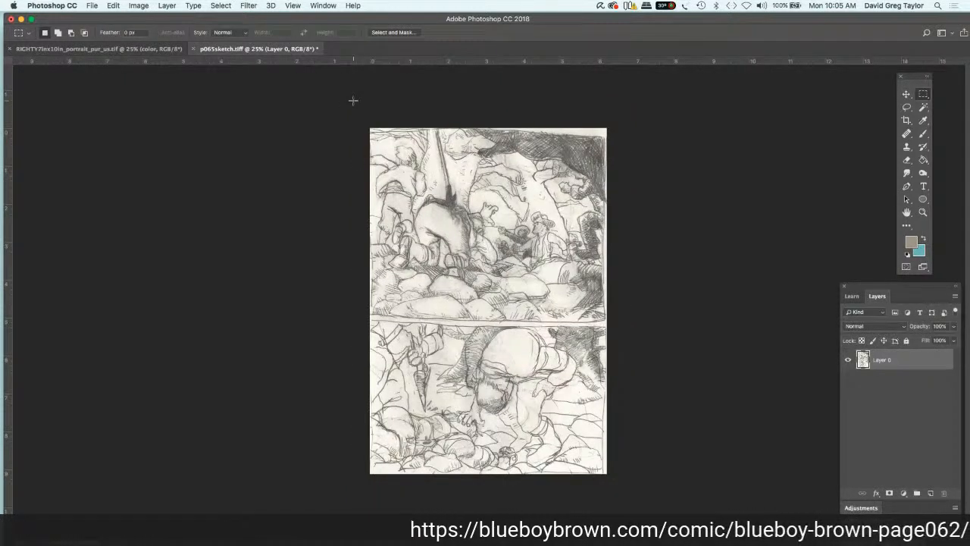
# Step: Copy the whole sketch into the RIGHTY7inx10in template above the Background layer and align it with the upper-left corner of the white area
pyautogui.press('super+a')
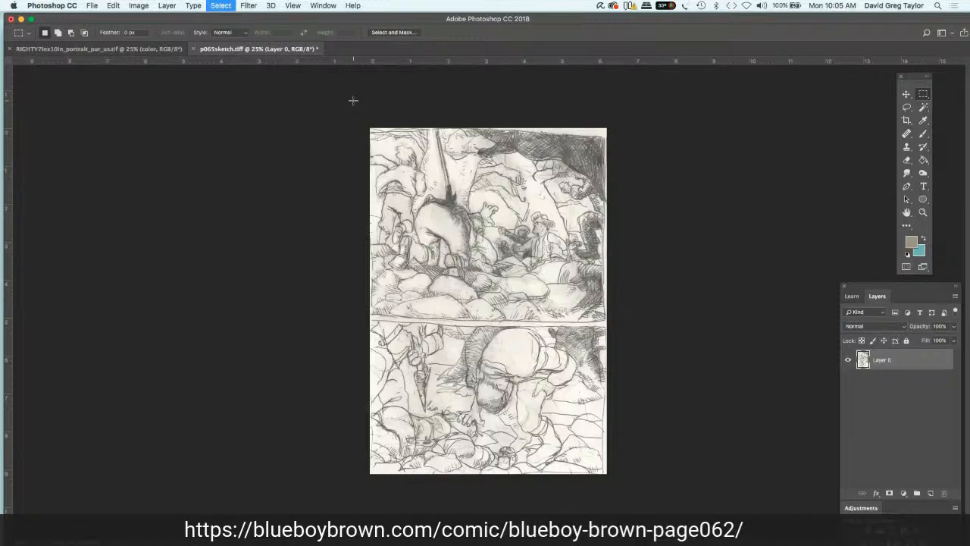
pyautogui.press('super+c')
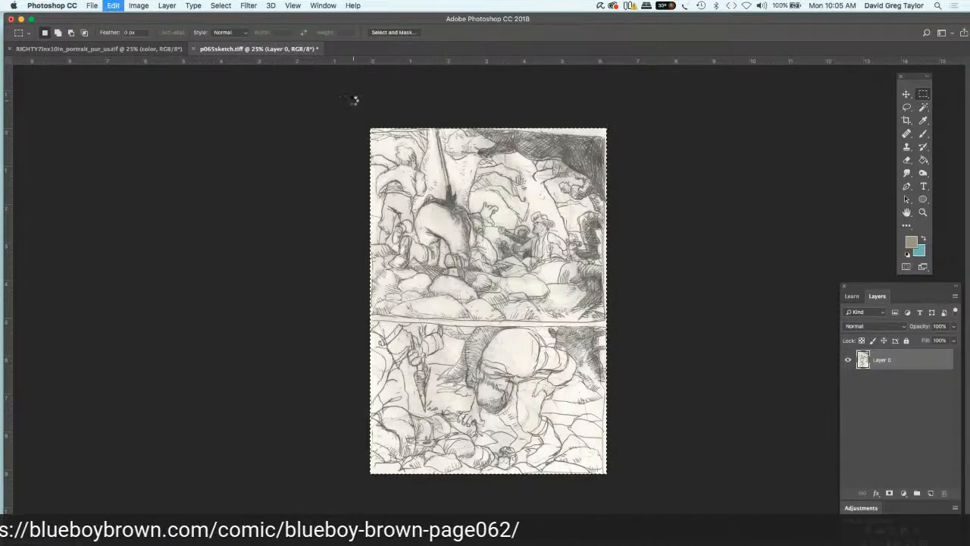
pyautogui.click(114, 45)
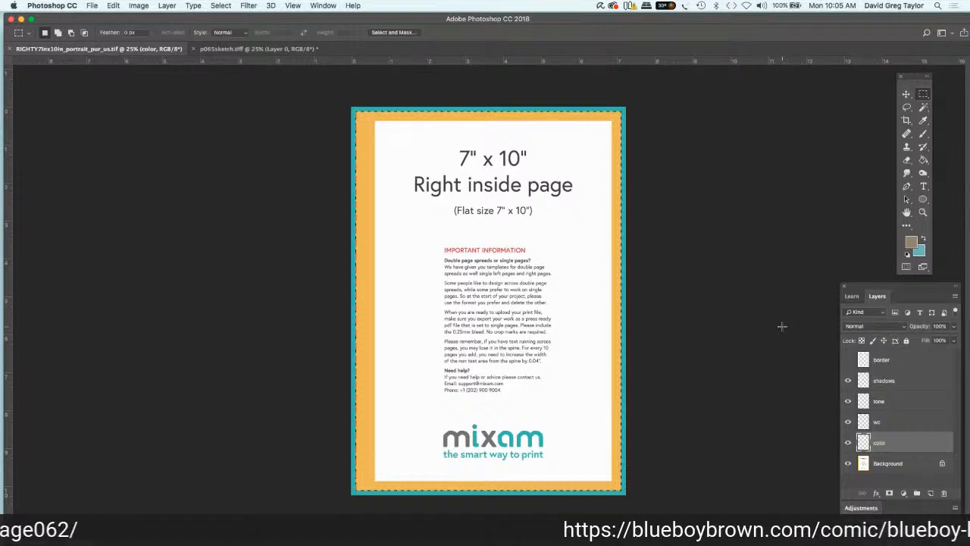
pyautogui.click(887, 463)
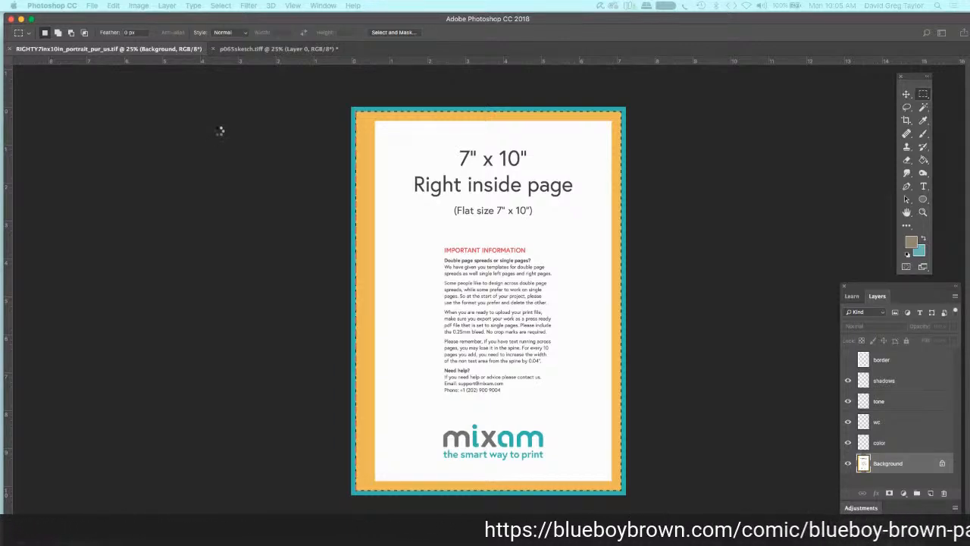
pyautogui.press('super+v')
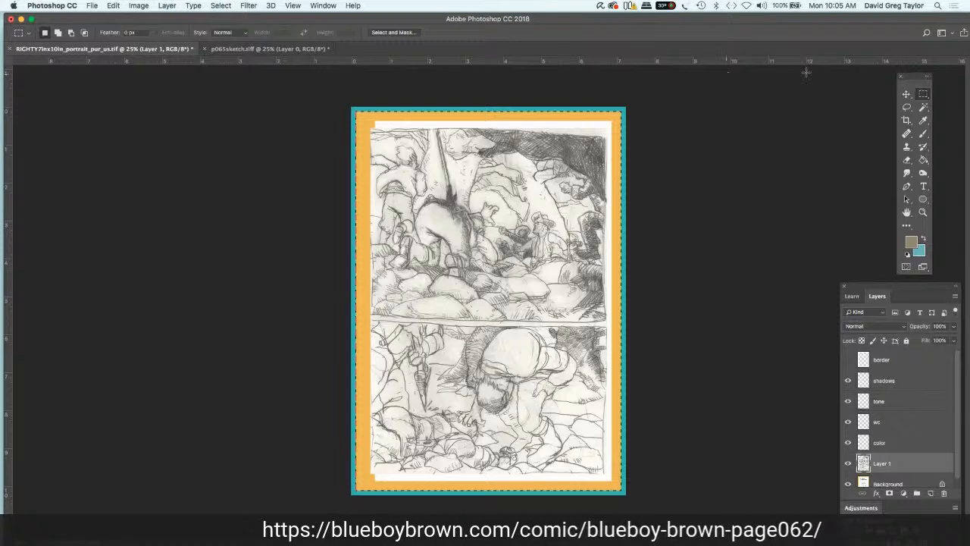
pyautogui.click(906, 94)
pyautogui.moveTo(444, 197)
pyautogui.mouseDown()
pyautogui.moveTo(453, 190)
pyautogui.moveTo(438, 201)
pyautogui.mouseUp()
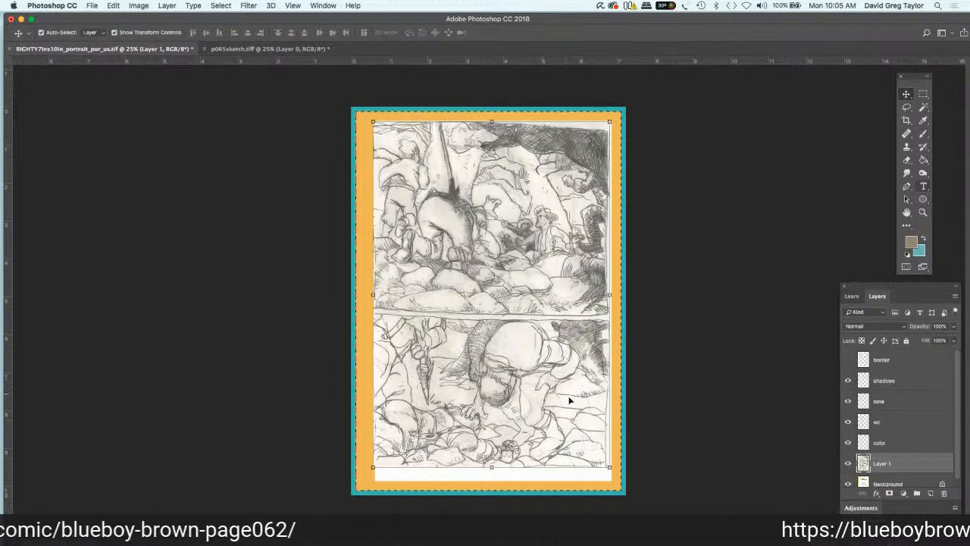
pyautogui.click(610, 465)
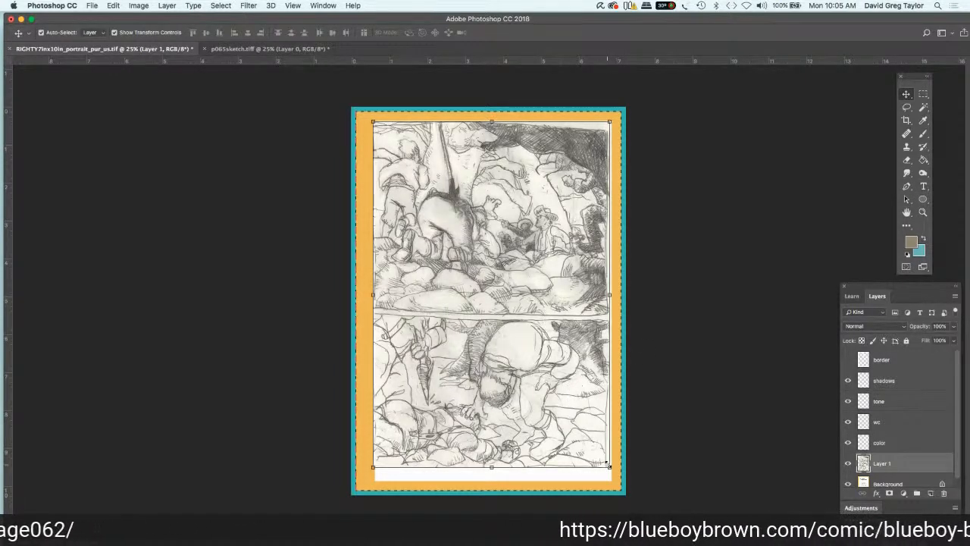
pyautogui.moveTo(611, 465); pyautogui.dragTo(609, 465)
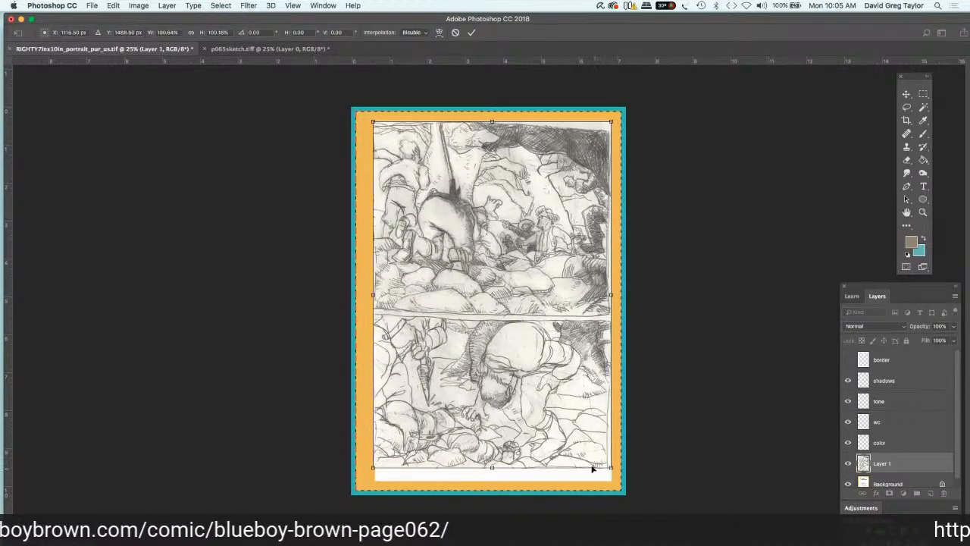
pyautogui.press('super+z')
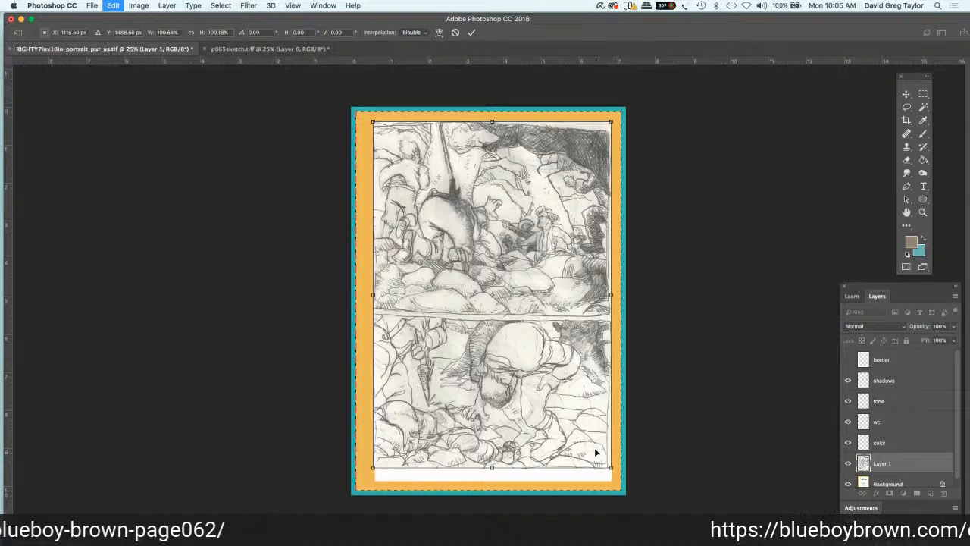
pyautogui.press('super+z')
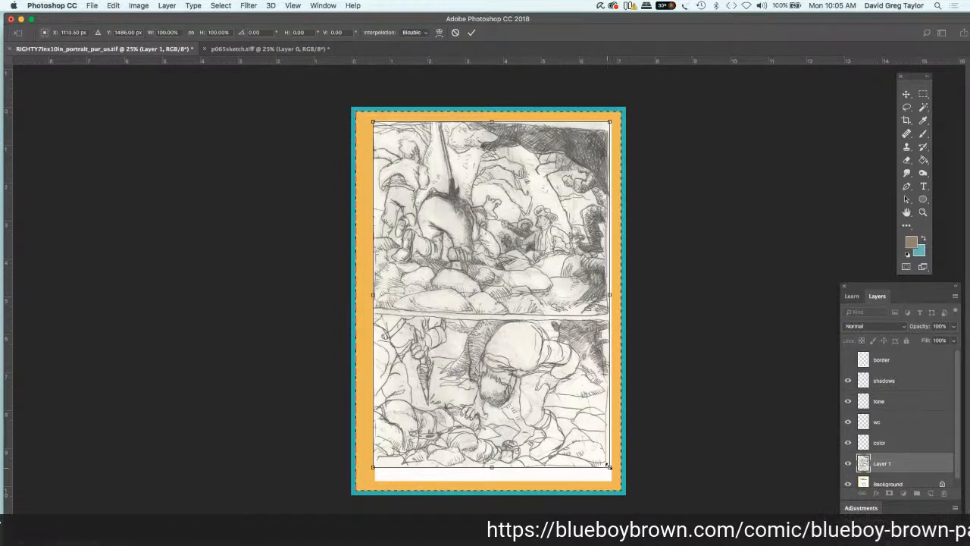
# Step: Scale the pasted sketch to about 102% so it spans the width of the template's white area, and apply the transform
pyautogui.moveTo(609, 466); pyautogui.dragTo(614, 474)
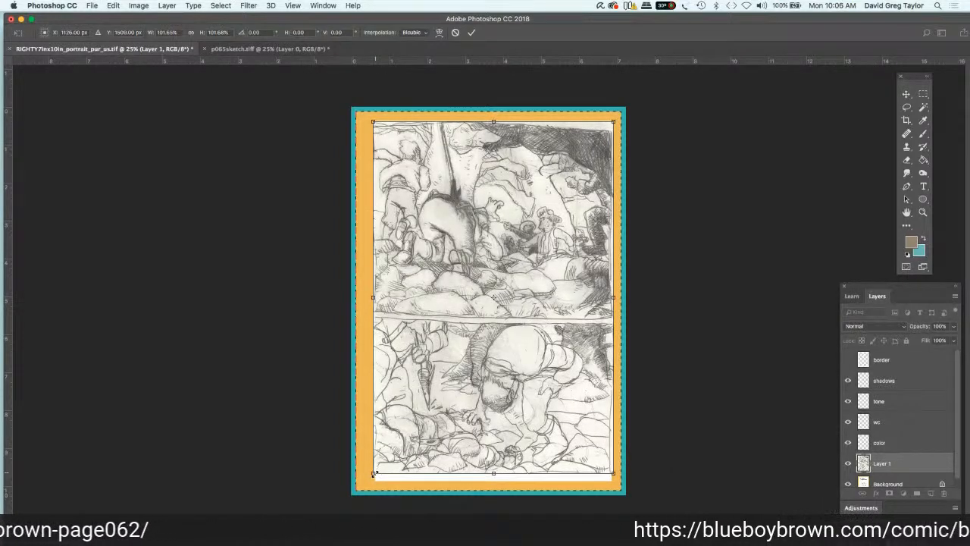
pyautogui.moveTo(374, 473); pyautogui.dragTo(371, 476)
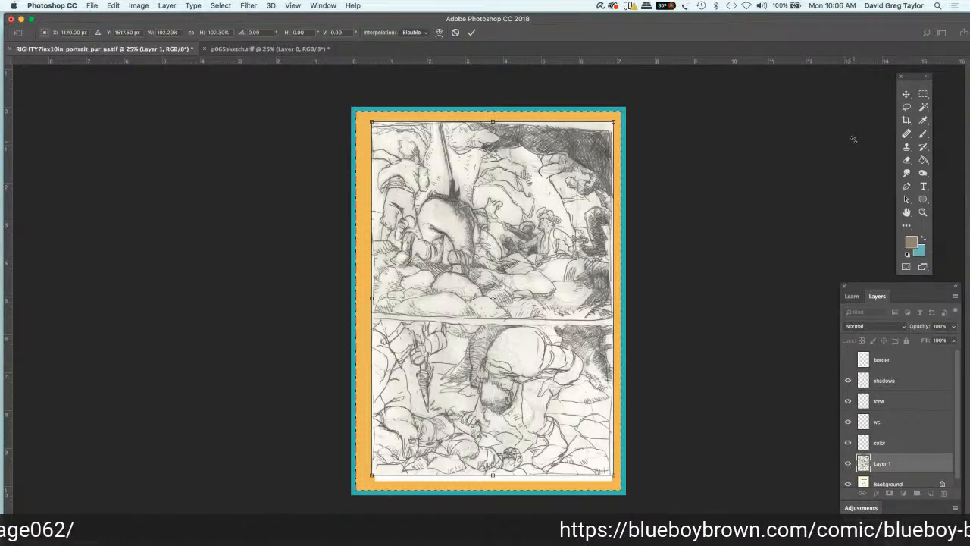
pyautogui.click(923, 94)
pyautogui.press('Return')
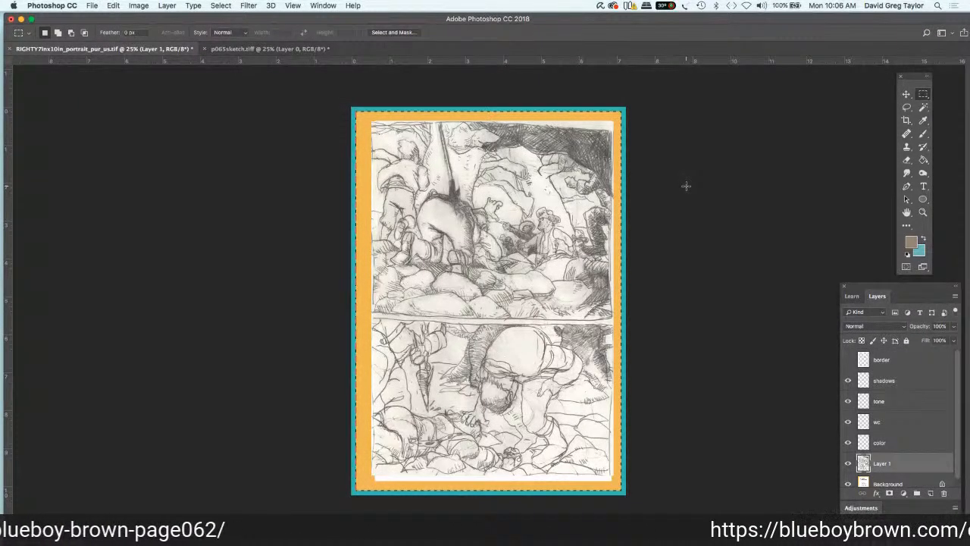
# Step: Show the border layer and fully lock the shadows, tone, wc, color and Layer 1 layers
pyautogui.click(849, 360)
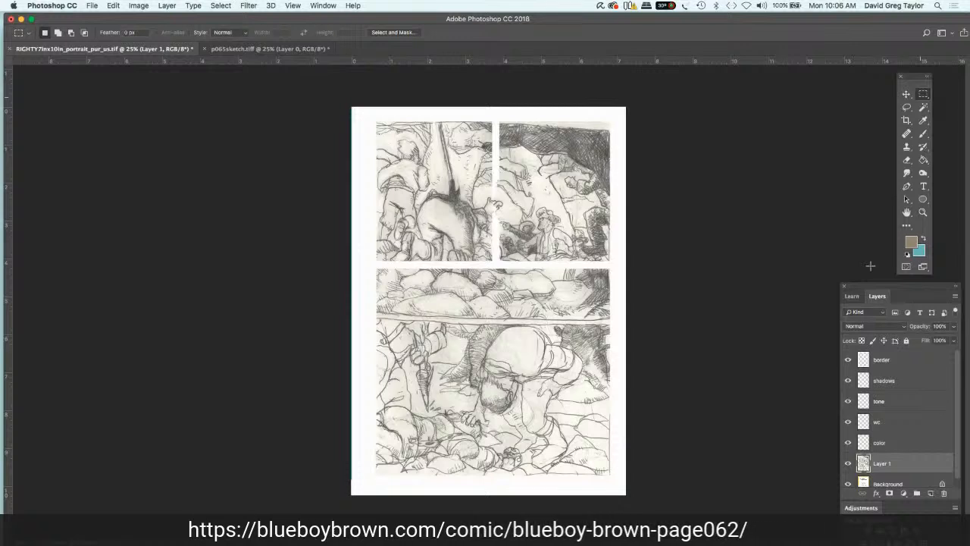
pyautogui.click(902, 361)
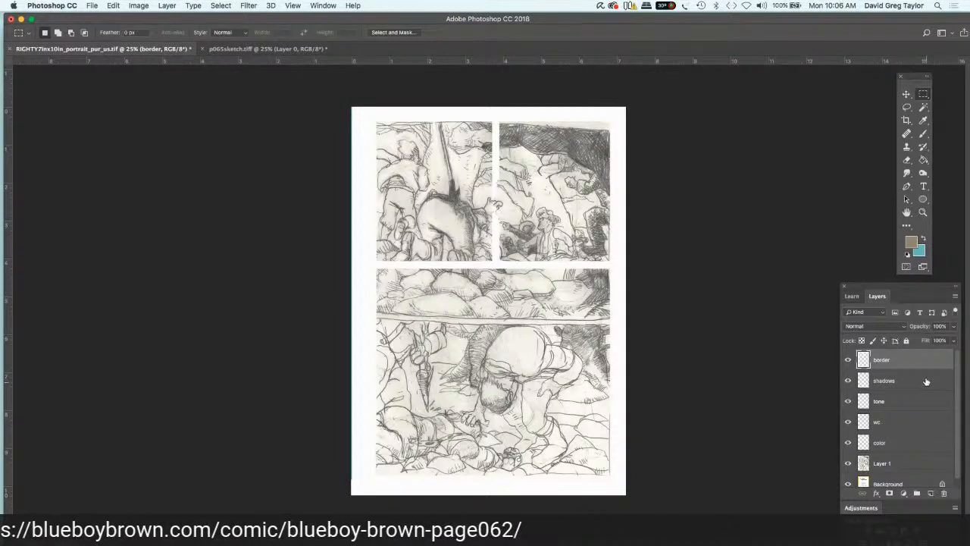
pyautogui.click(926, 381)
pyautogui.click(905, 341)
pyautogui.click(913, 402)
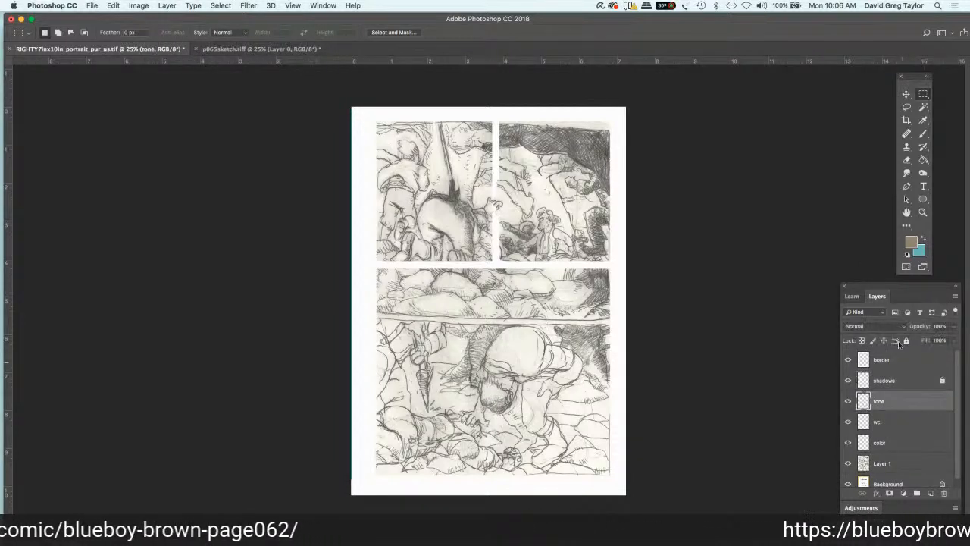
pyautogui.click(905, 341)
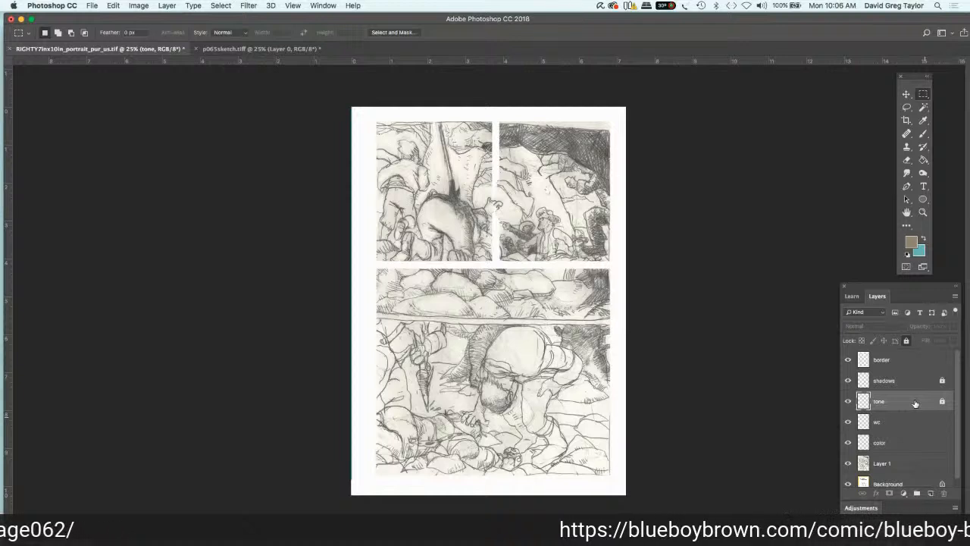
pyautogui.click(915, 422)
pyautogui.click(905, 341)
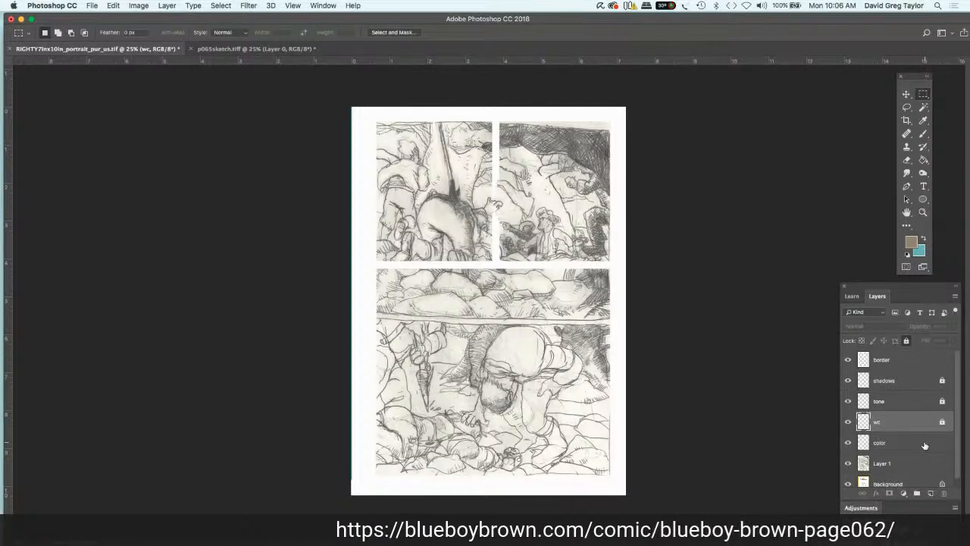
pyautogui.click(925, 445)
pyautogui.click(904, 341)
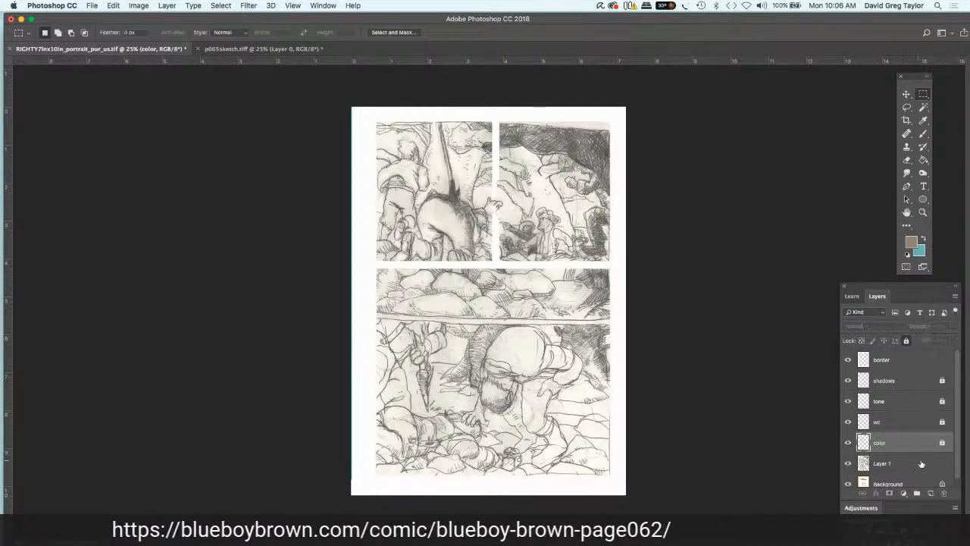
pyautogui.click(921, 464)
pyautogui.click(906, 341)
# Step: On the border layer, select the area covering both top panels, delete the vertical gutter between them, and deselect
pyautogui.click(914, 363)
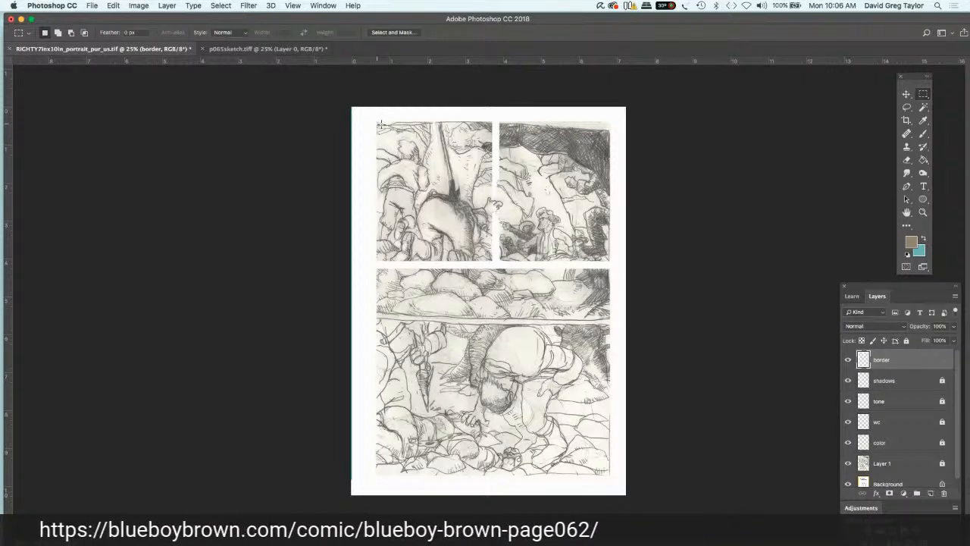
pyautogui.moveTo(377, 122); pyautogui.dragTo(612, 256)
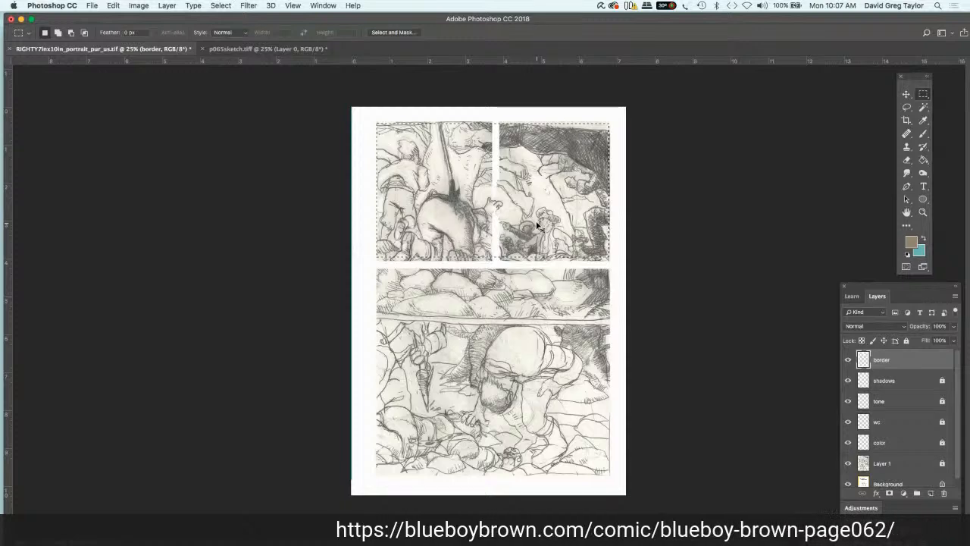
pyautogui.press('super+equal')
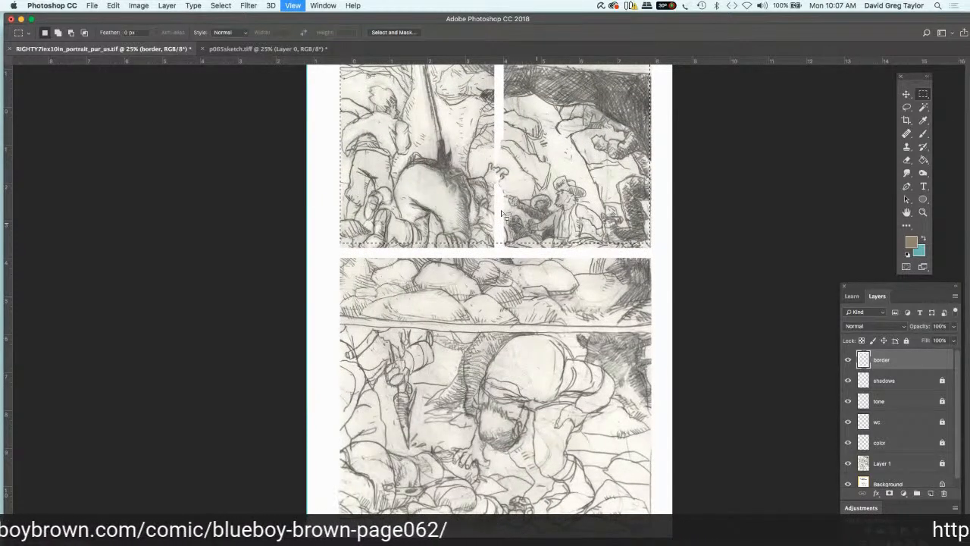
pyautogui.press('super+equal')
pyautogui.press('h')
pyautogui.press('super+d')
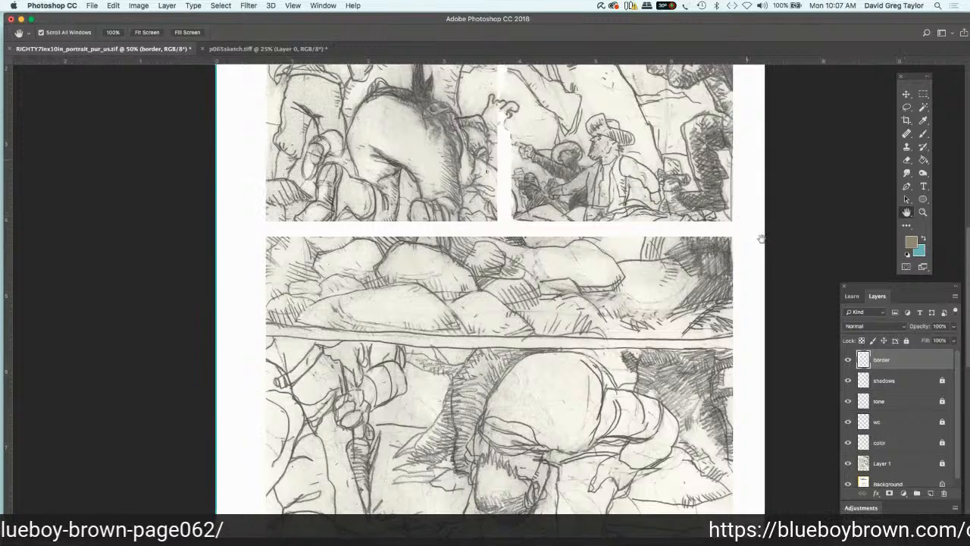
pyautogui.moveTo(762, 239); pyautogui.dragTo(765, 384)
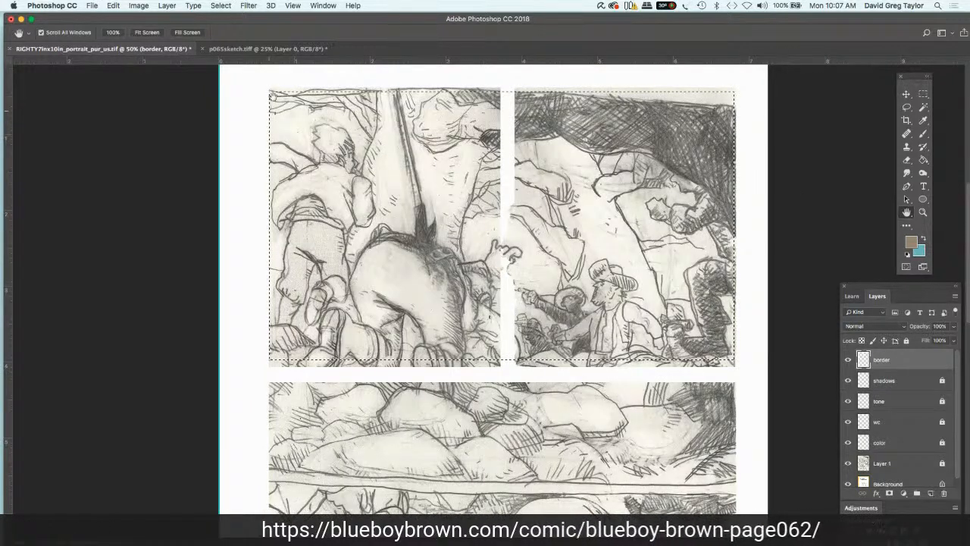
pyautogui.press('m')
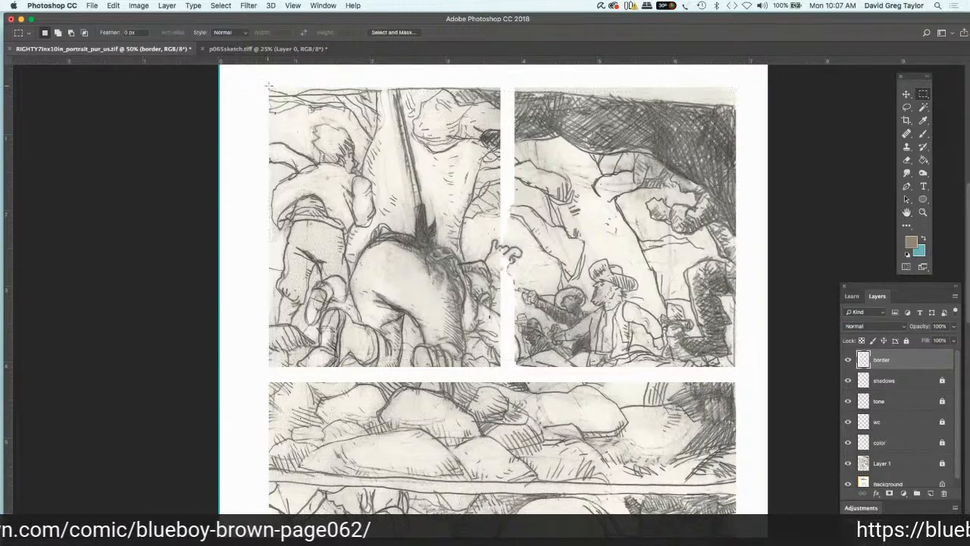
pyautogui.moveTo(267, 85); pyautogui.dragTo(307, 118)
pyautogui.moveTo(271, 89); pyautogui.dragTo(733, 367)
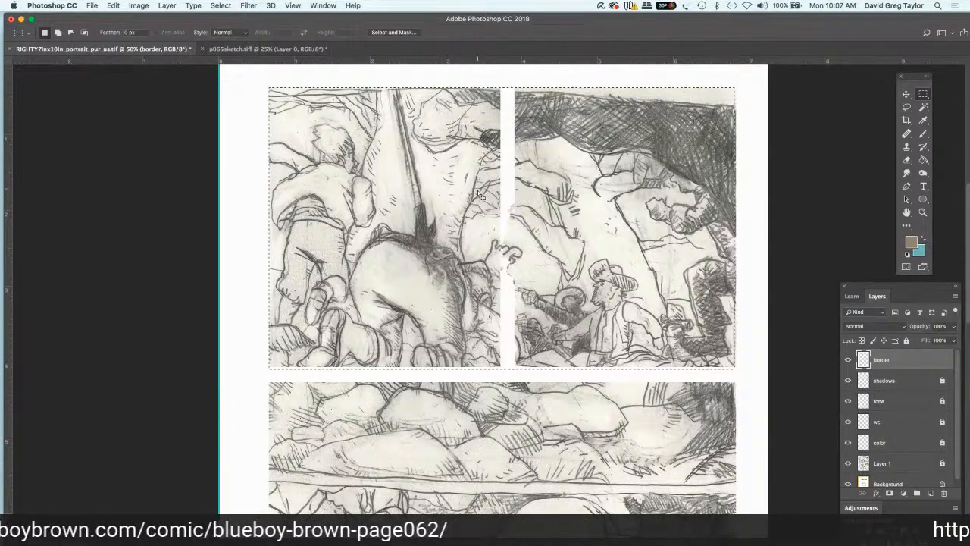
pyautogui.press('Delete')
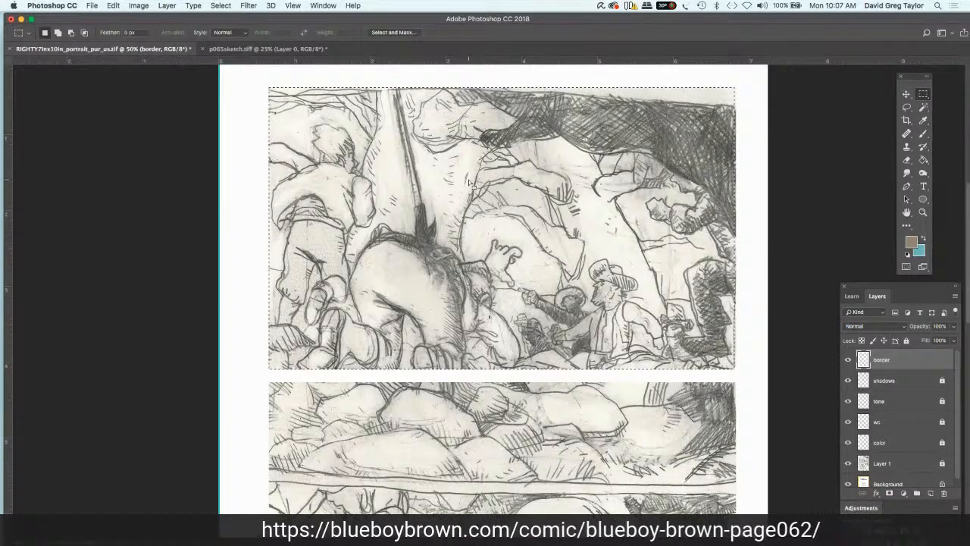
pyautogui.press('super+d')
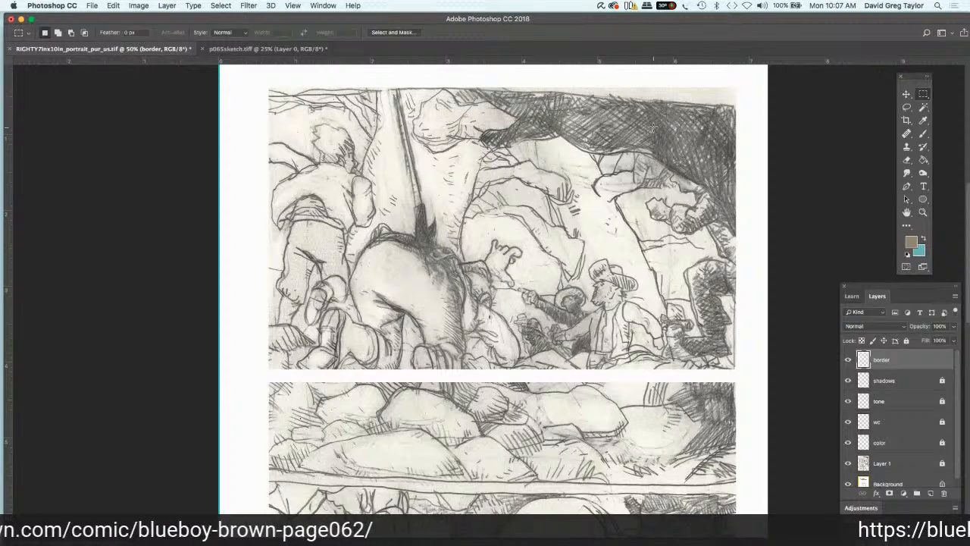
# Step: Select the horizontal gutter on the border layer and move it down onto the sketch's dividing line between the panels
pyautogui.scroll(-2, 653, 127)
pyautogui.hscroll(-1, 652, 127)
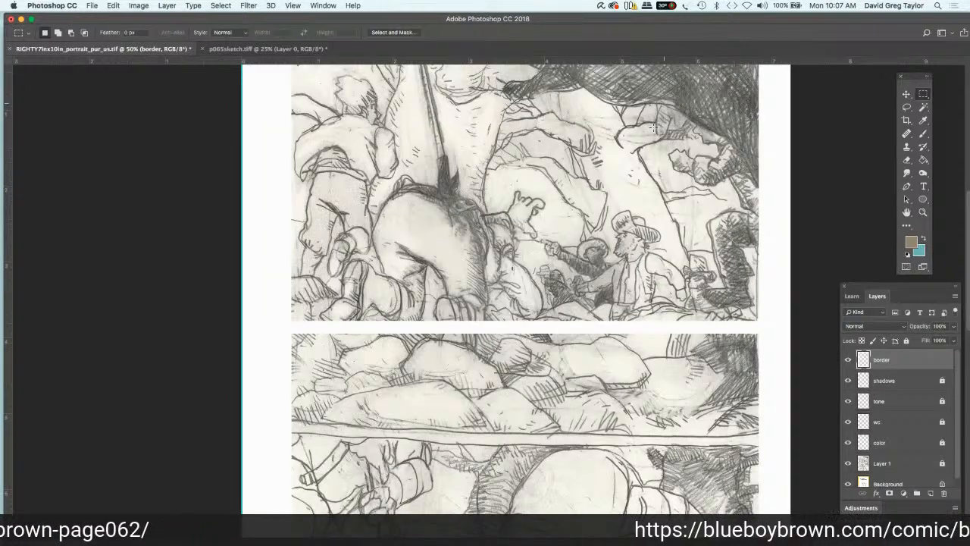
pyautogui.hscroll(2, 242, 286)
pyautogui.scroll(-1, 242, 286)
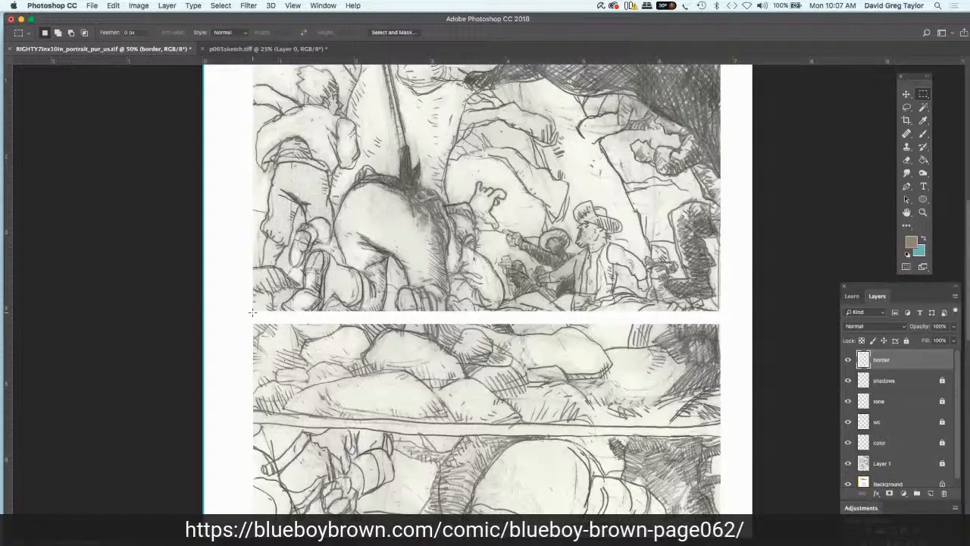
pyautogui.moveTo(252, 312); pyautogui.dragTo(718, 329)
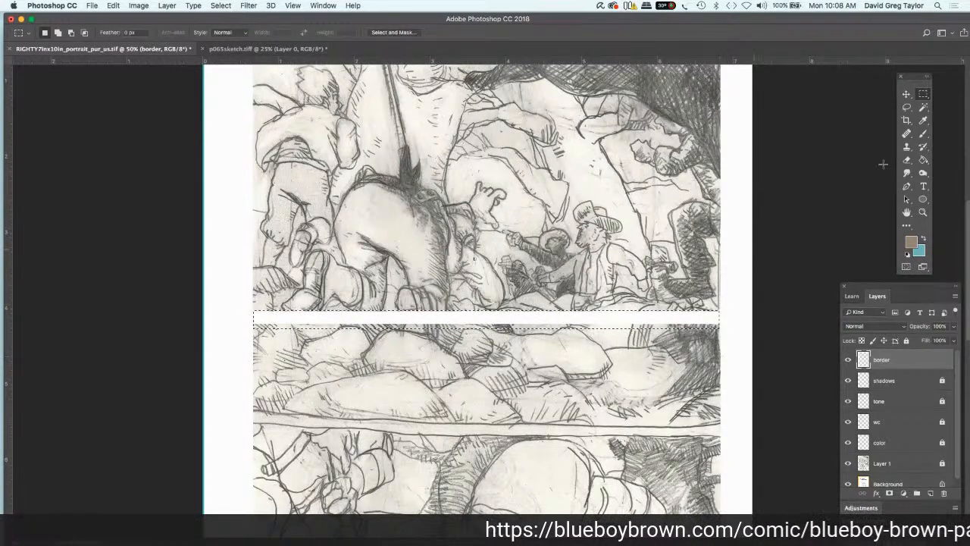
pyautogui.click(906, 94)
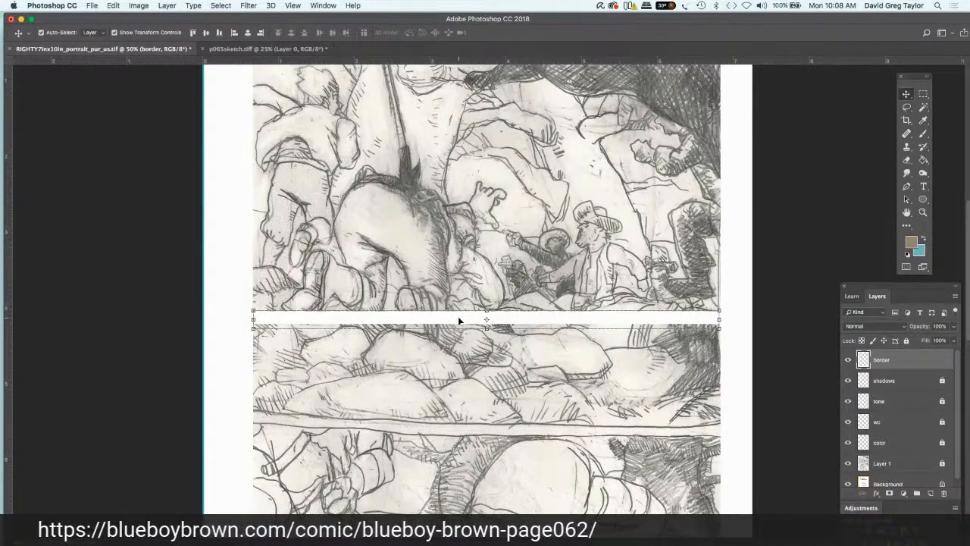
pyautogui.moveTo(459, 328); pyautogui.dragTo(459, 427)
# Step: Stretch the moved gutter past both edges of the sketch to about 6.3 inches wide, apply the transform, and deselect
pyautogui.moveTo(719, 426); pyautogui.dragTo(726, 426)
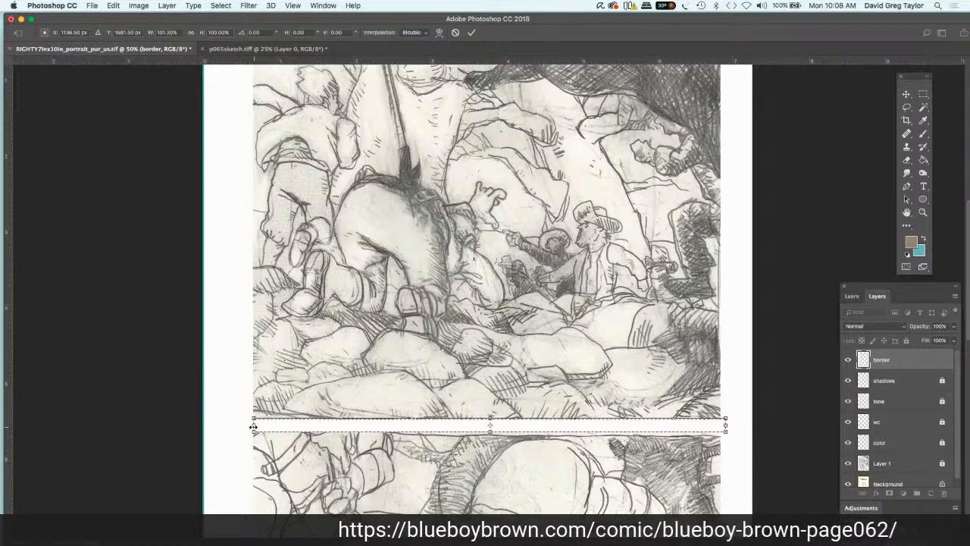
pyautogui.moveTo(253, 427); pyautogui.dragTo(246, 426)
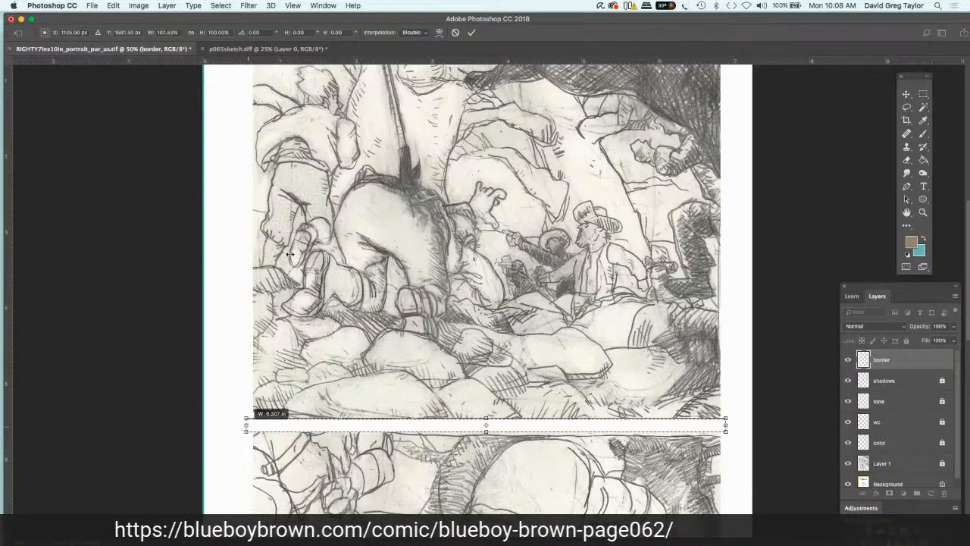
pyautogui.press('Return')
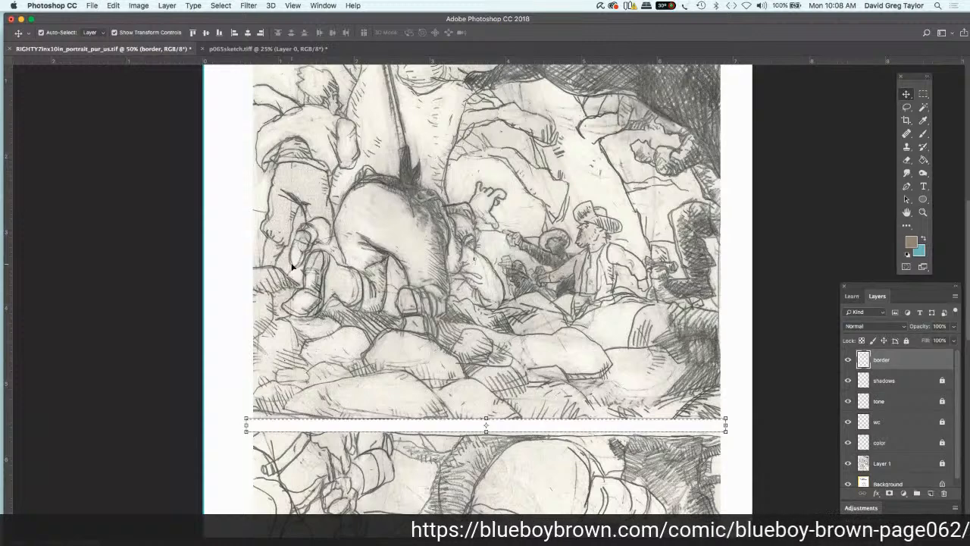
pyautogui.click(923, 93)
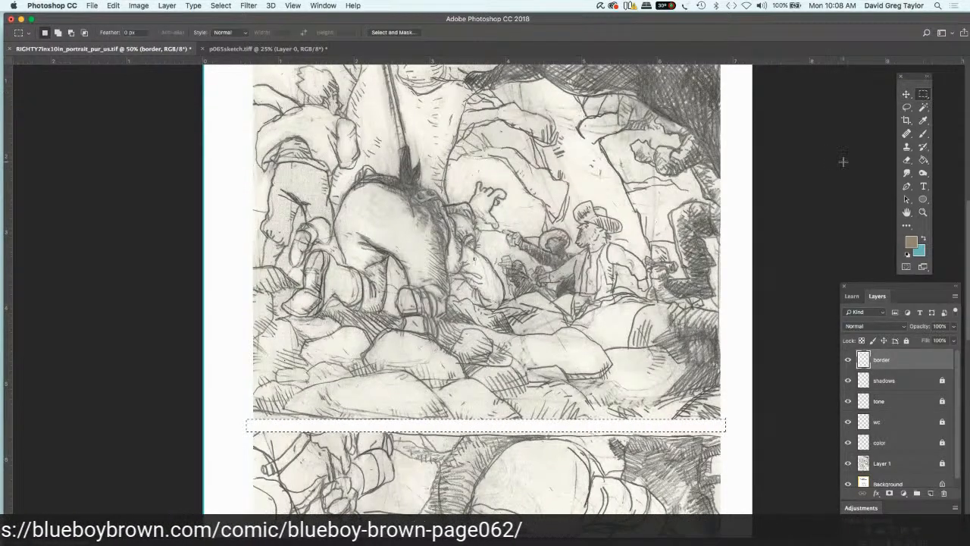
pyautogui.press('super+d')
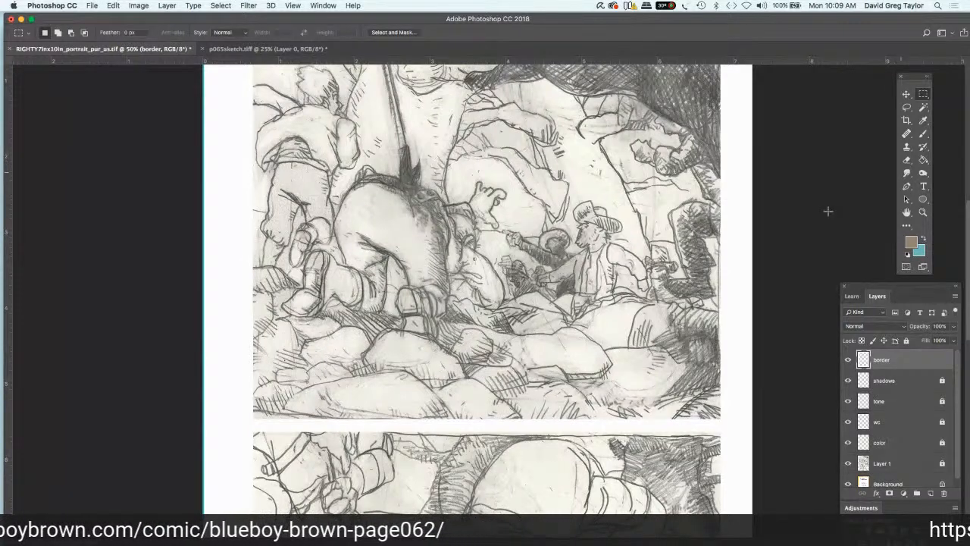
# Step: Move the Layers panel fully into view and fully lock the border layer
pyautogui.moveTo(868, 287); pyautogui.dragTo(823, 254)
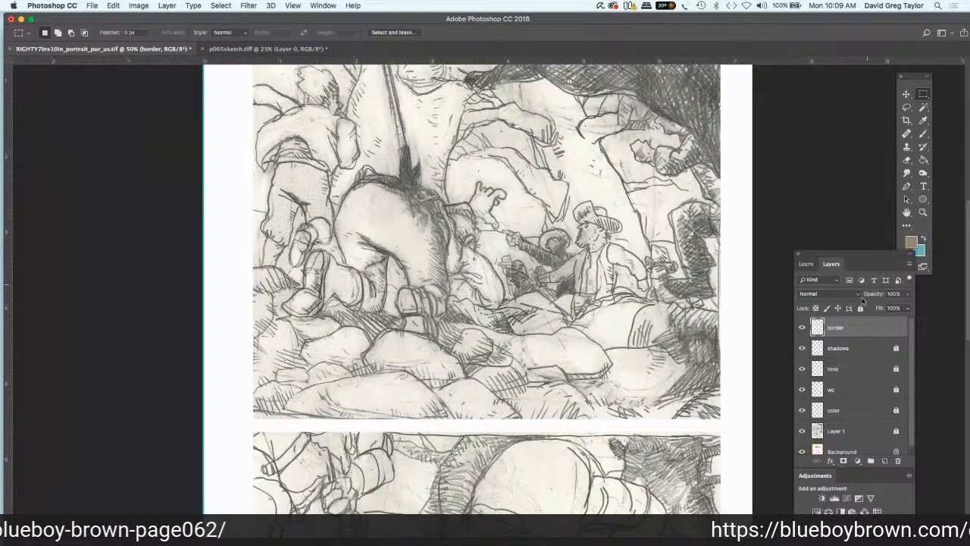
pyautogui.click(861, 308)
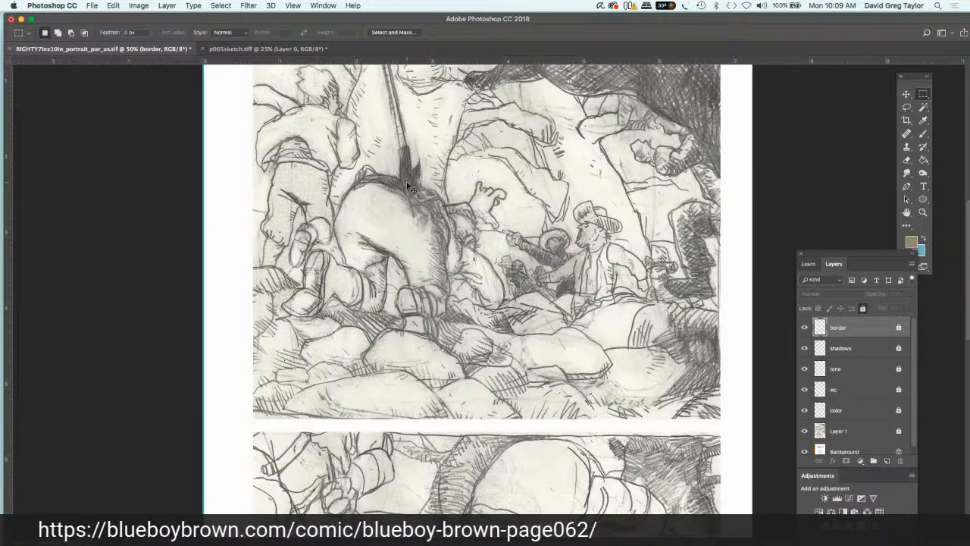
pyautogui.press('super+minus')
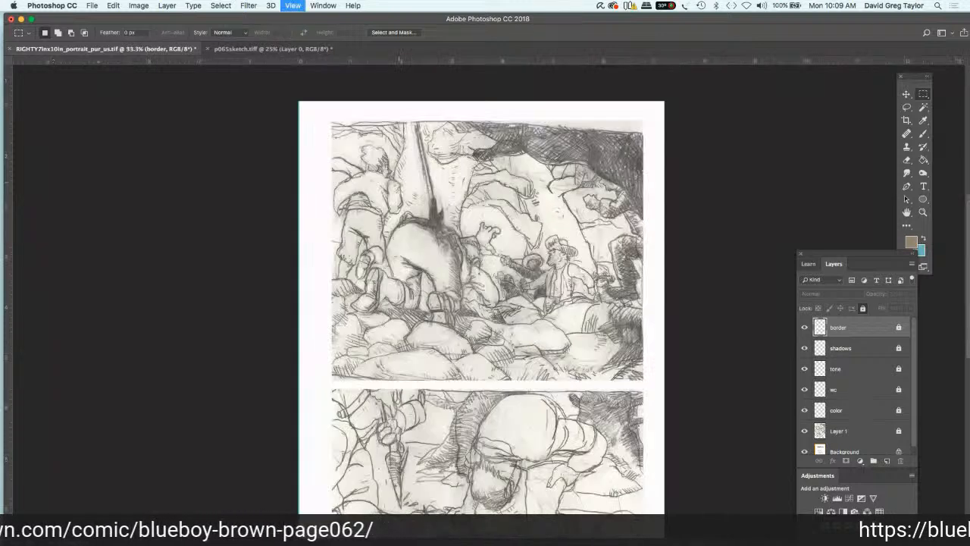
pyautogui.press('h')
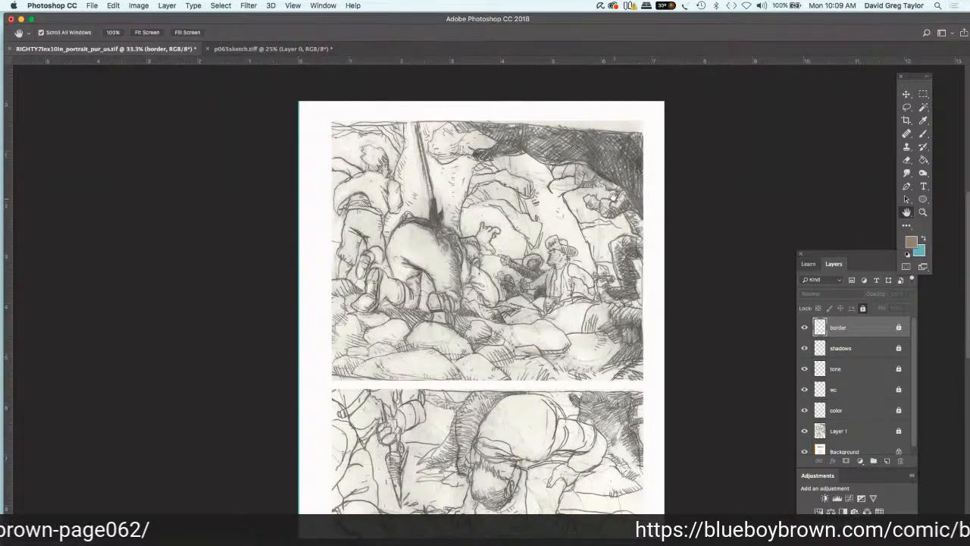
pyautogui.moveTo(613, 194); pyautogui.dragTo(613, 143)
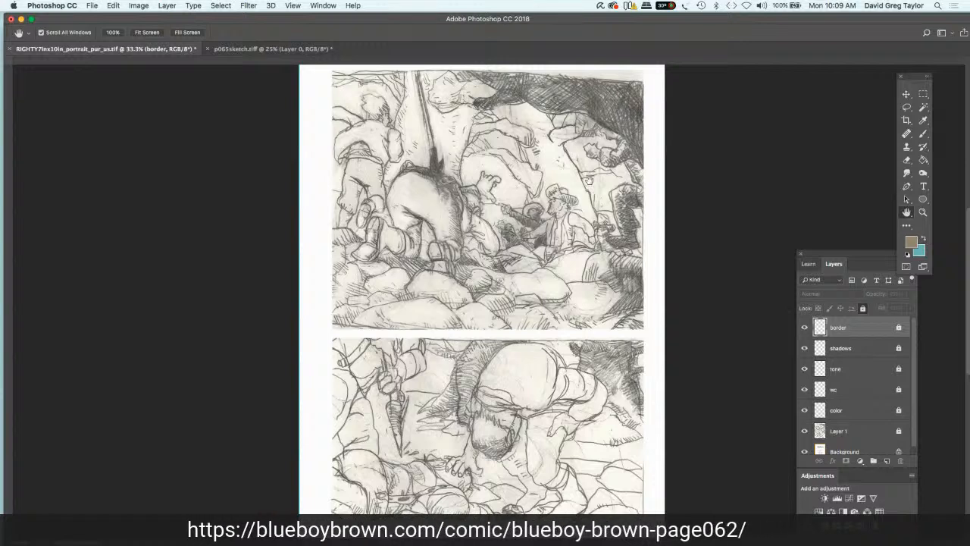
pyautogui.press('super+r')
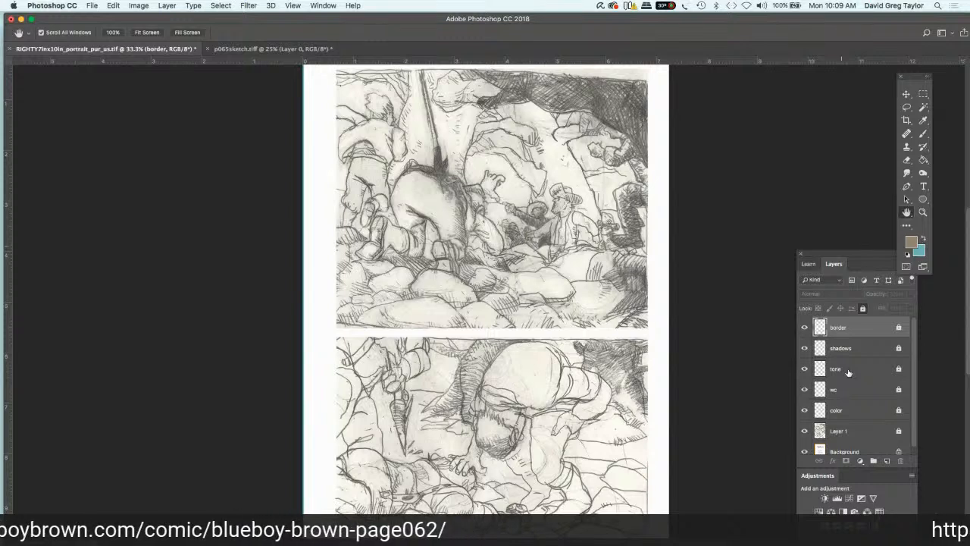
# Step: Unlock the sketch layer, Layer 1, and rename it "line art"
pyautogui.click(877, 430)
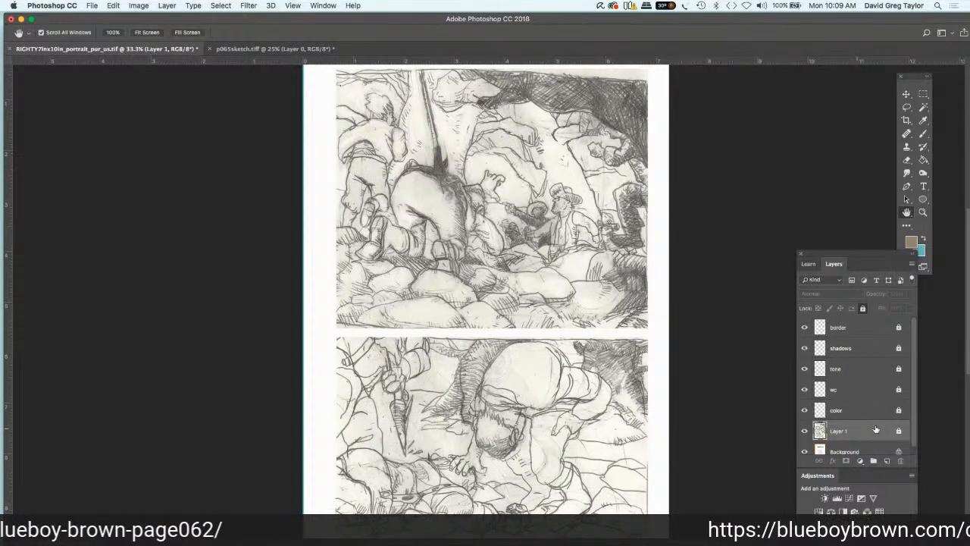
pyautogui.click(899, 430)
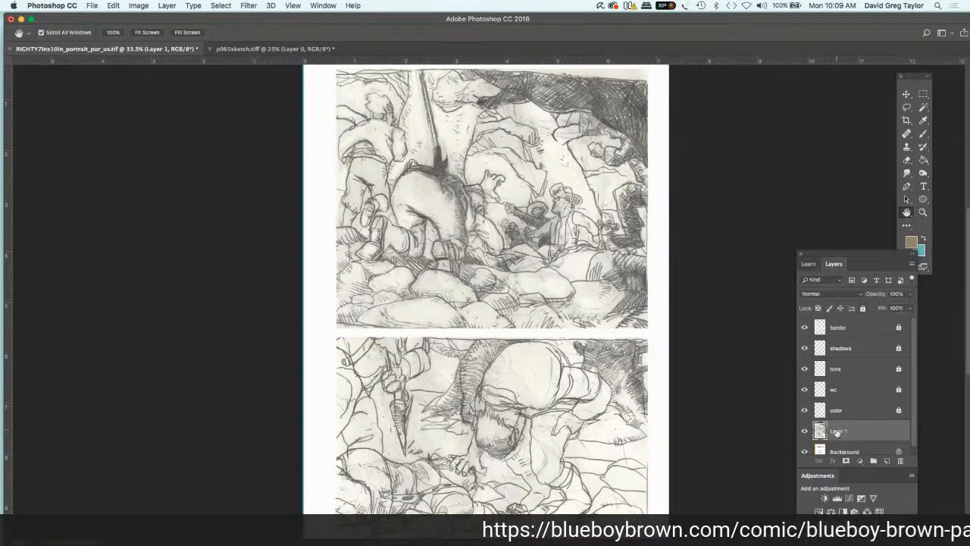
pyautogui.doubleClick(837, 432)
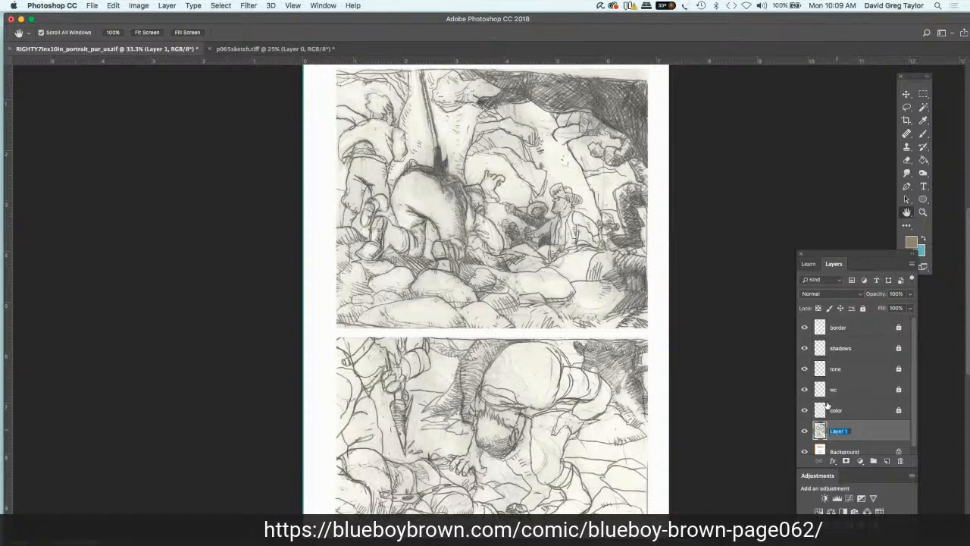
pyautogui.write('line art')
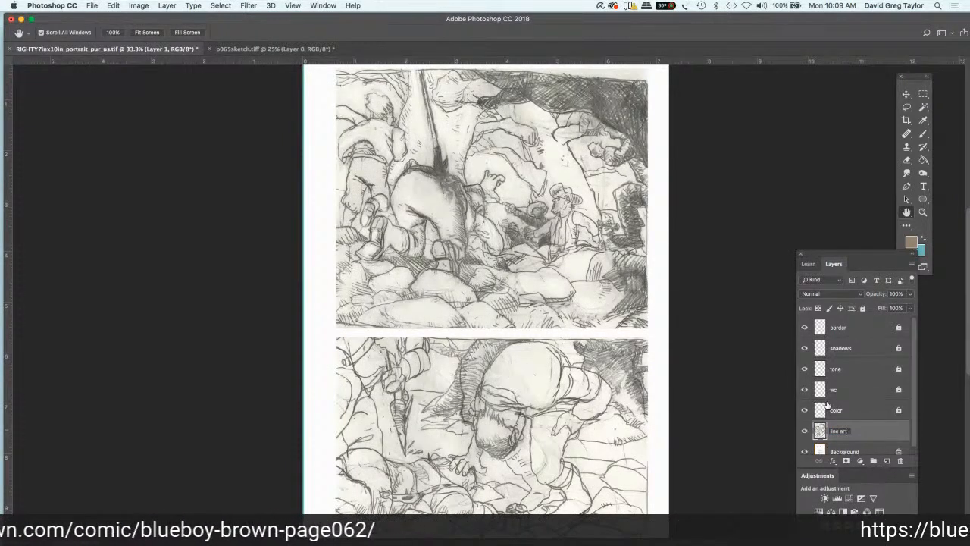
pyautogui.press('Return')
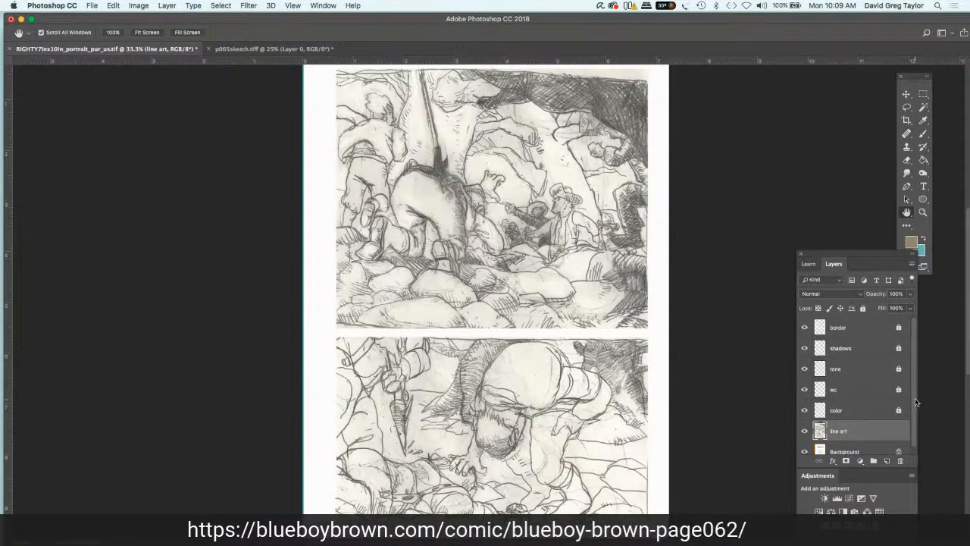
# Step: Add a new layer directly above the Background layer and fill it with white
pyautogui.scroll(-1, 920, 423)
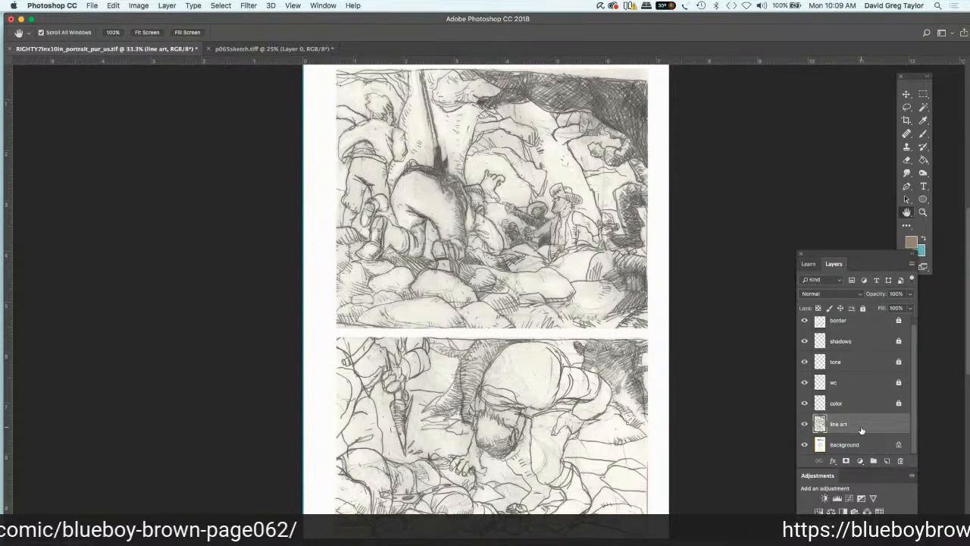
pyautogui.click(843, 445)
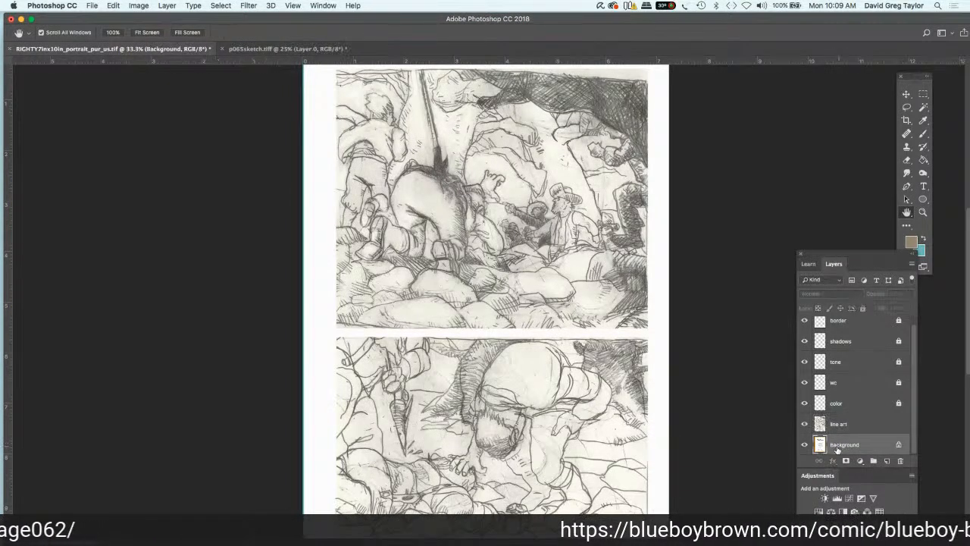
pyautogui.click(887, 461)
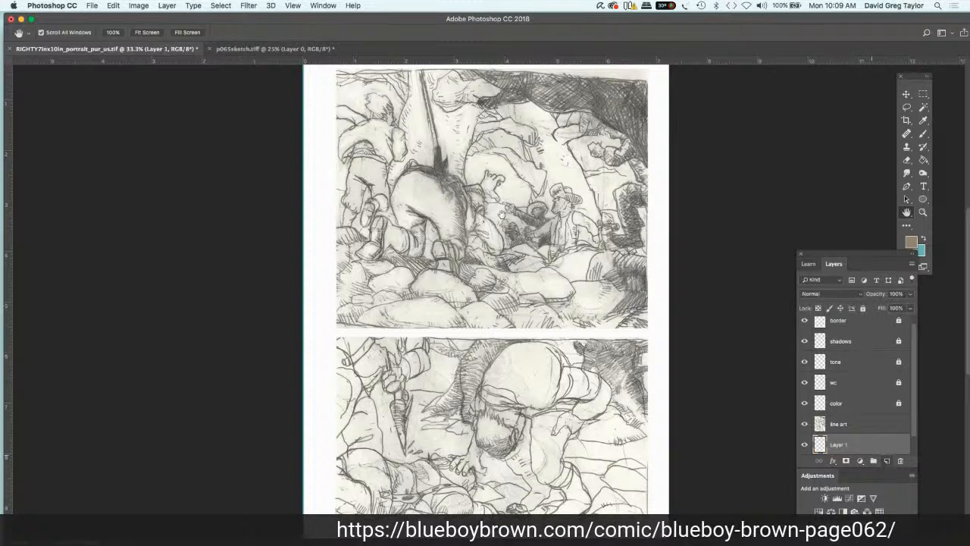
pyautogui.click(114, 6)
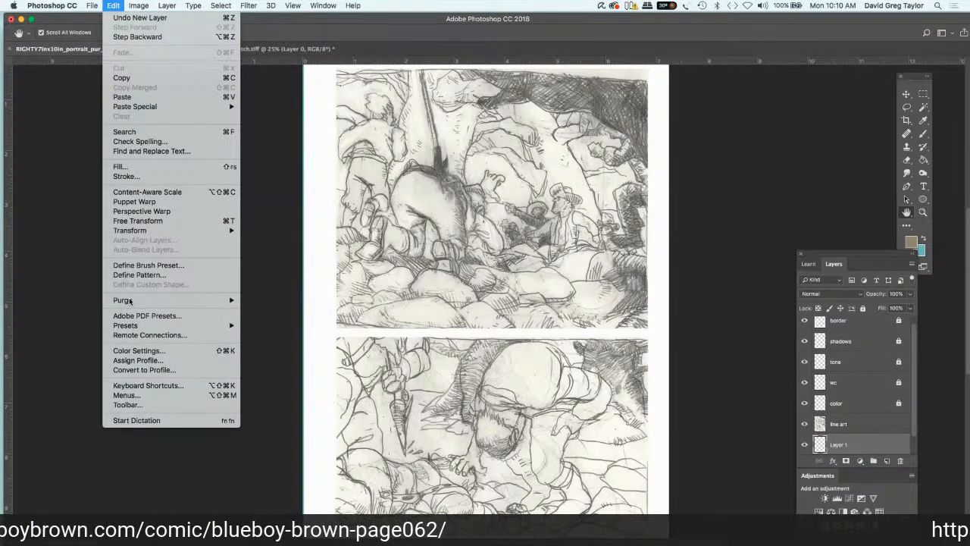
pyautogui.moveTo(125, 232)
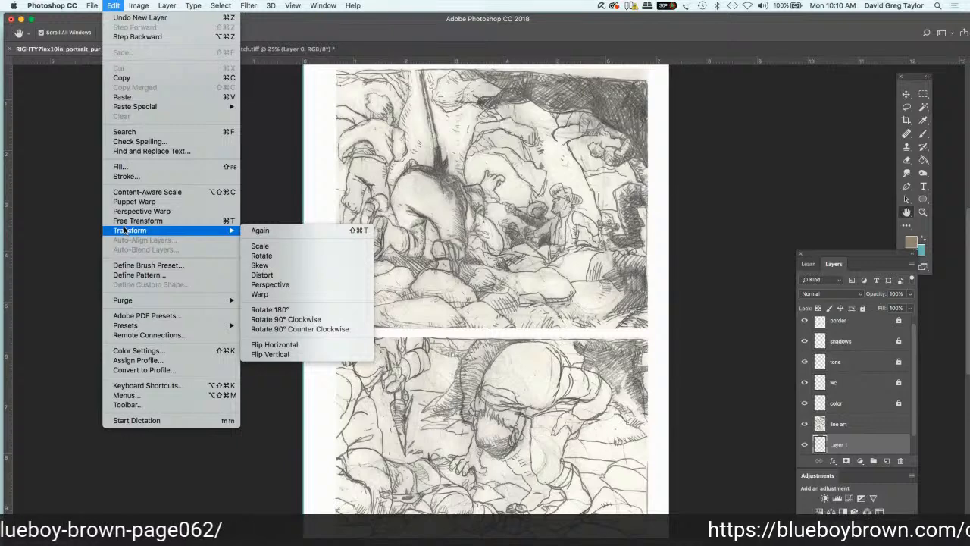
pyautogui.click(135, 167)
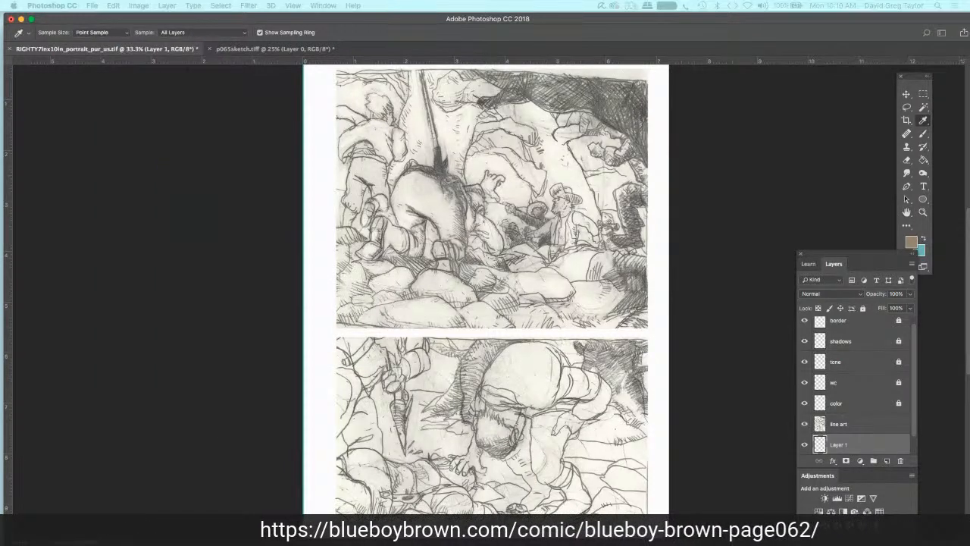
pyautogui.press('Return')
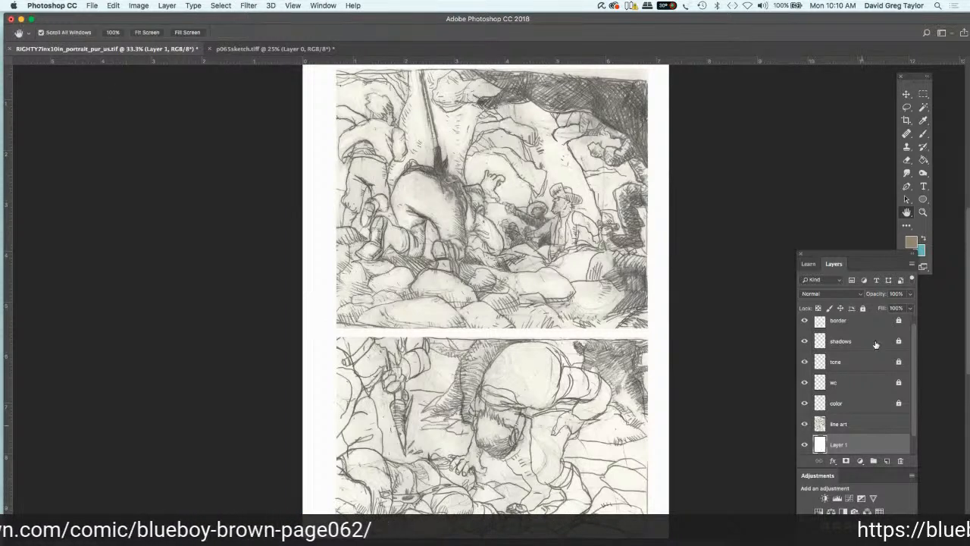
# Step: Rename the white-filled layer "white" and fully lock it
pyautogui.doubleClick(839, 445)
pyautogui.write('l')
pyautogui.write('hite')
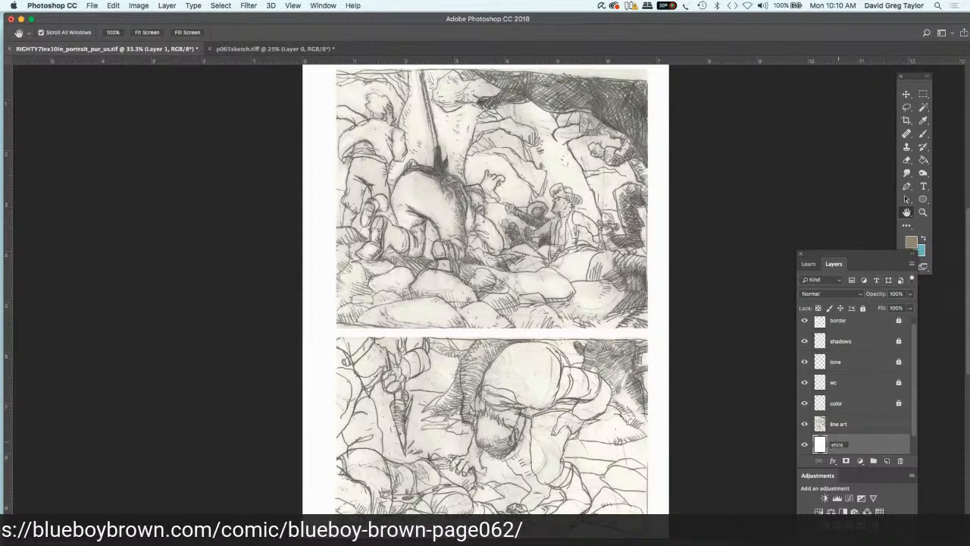
pyautogui.press('Return')
pyautogui.click(862, 308)
# Step: Apply a Levels adjustment to the line art layer with input levels of 55, 0.48 and 232
pyautogui.click(864, 424)
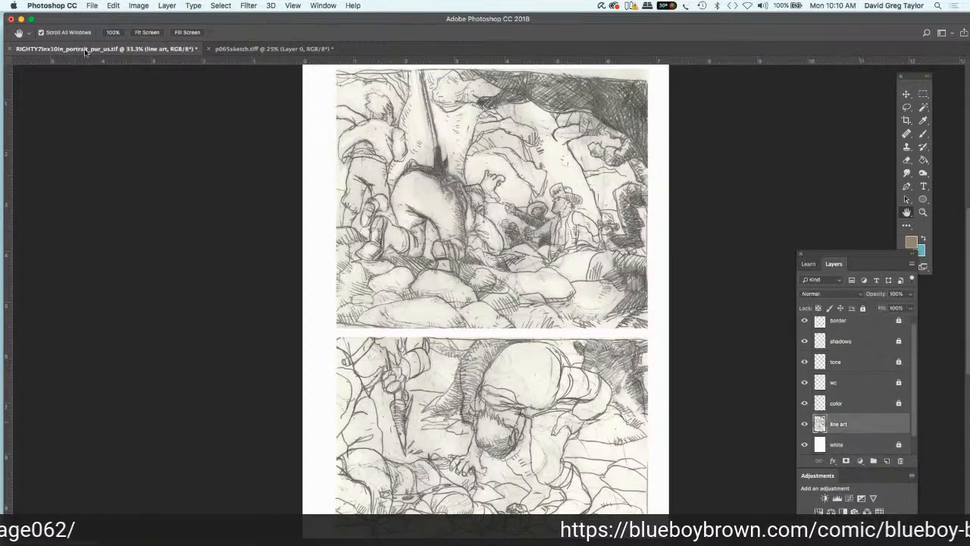
pyautogui.click(139, 6)
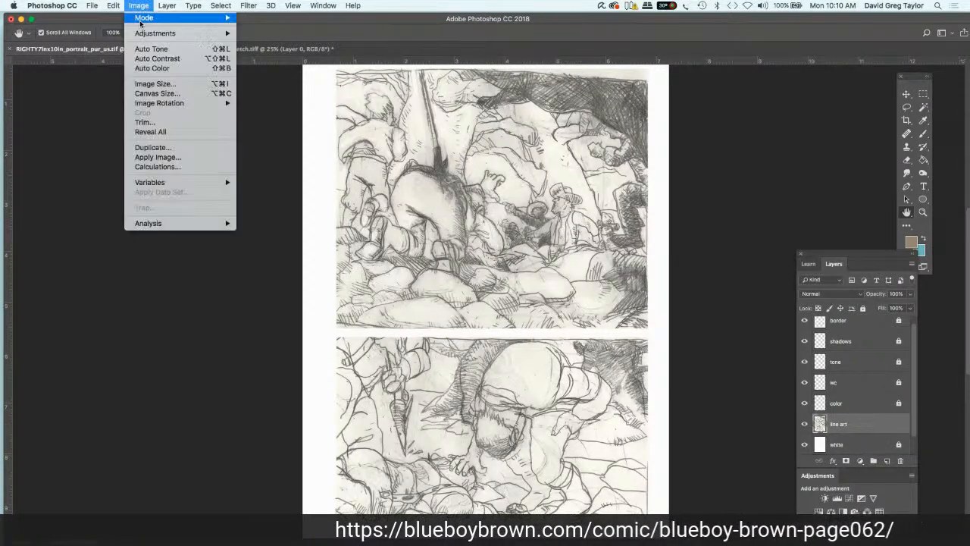
pyautogui.moveTo(183, 37)
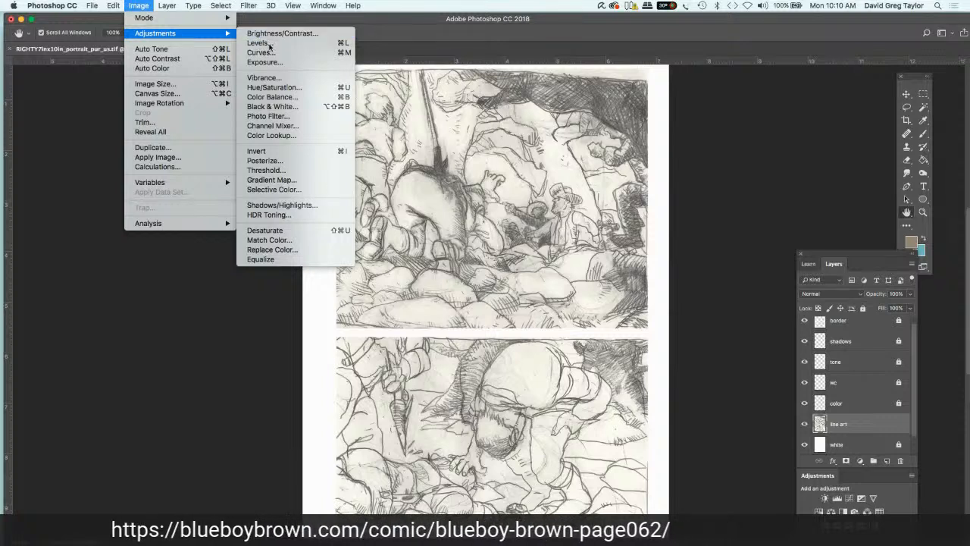
pyautogui.click(718, 137)
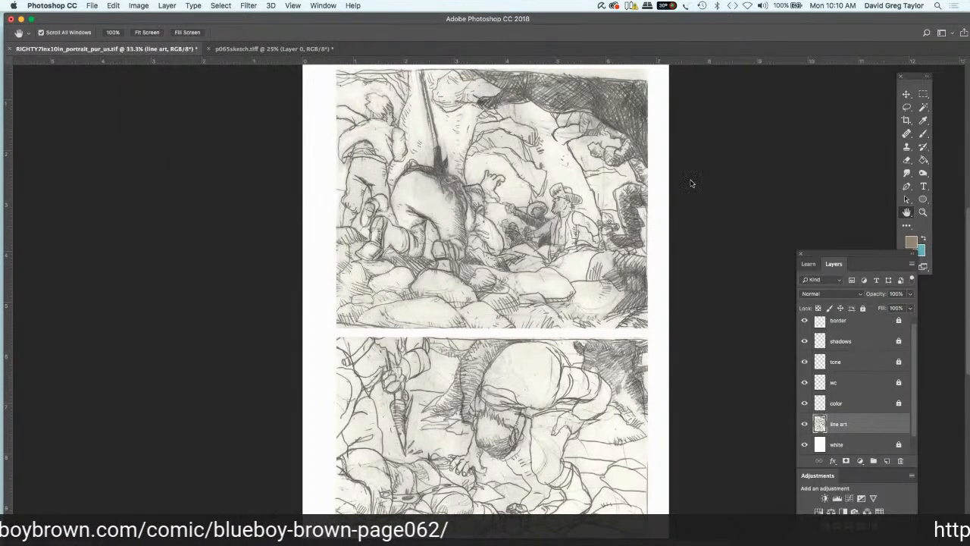
pyautogui.press('super+l')
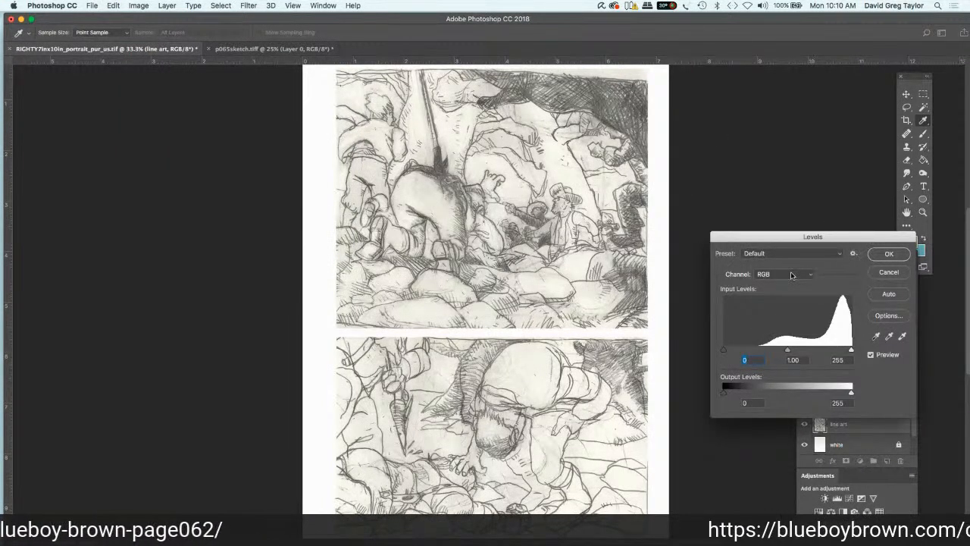
pyautogui.moveTo(851, 351); pyautogui.dragTo(839, 351)
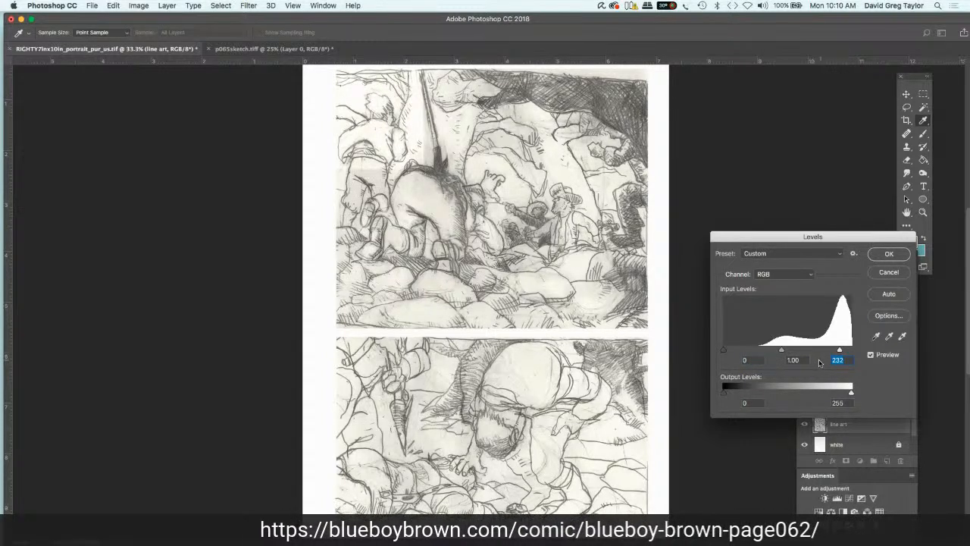
pyautogui.moveTo(783, 352); pyautogui.dragTo(797, 358)
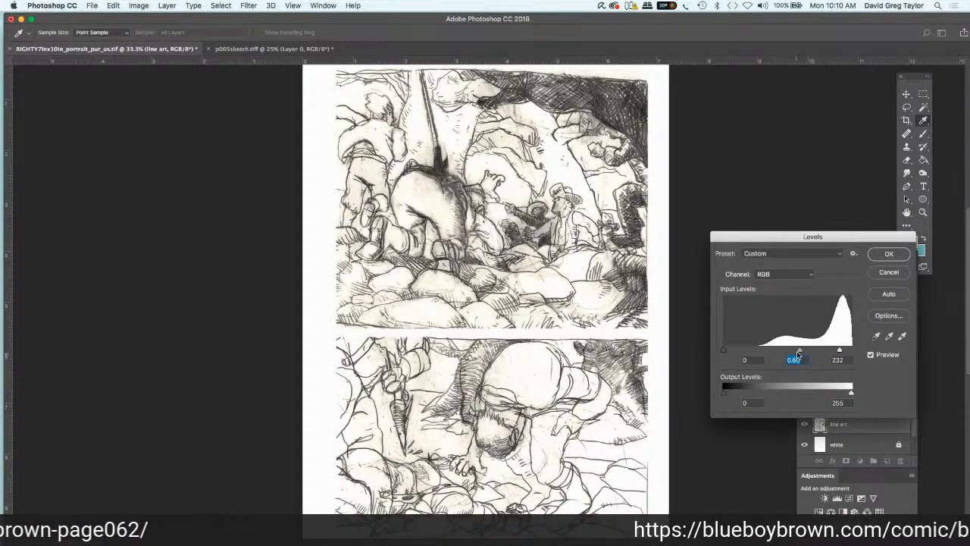
pyautogui.moveTo(797, 353); pyautogui.dragTo(805, 353)
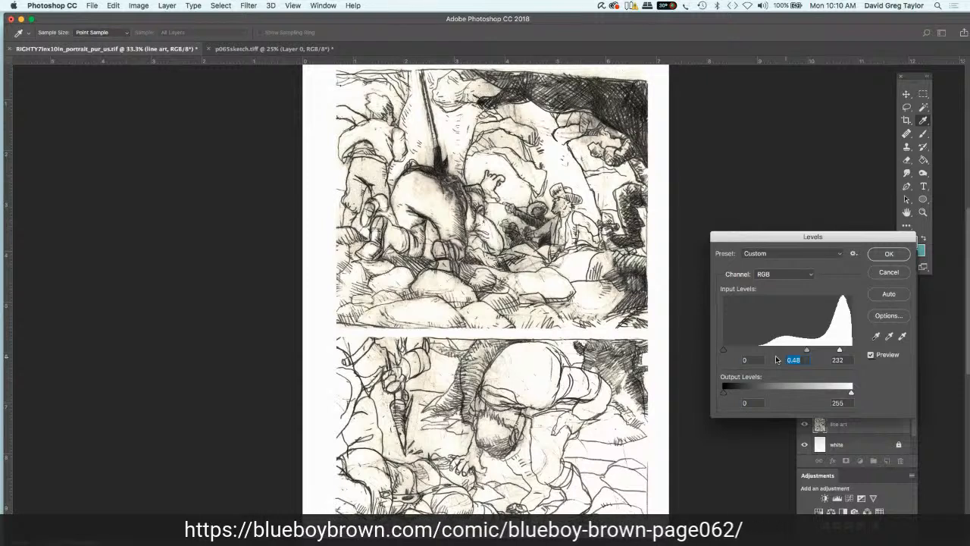
pyautogui.moveTo(723, 350); pyautogui.dragTo(741, 351)
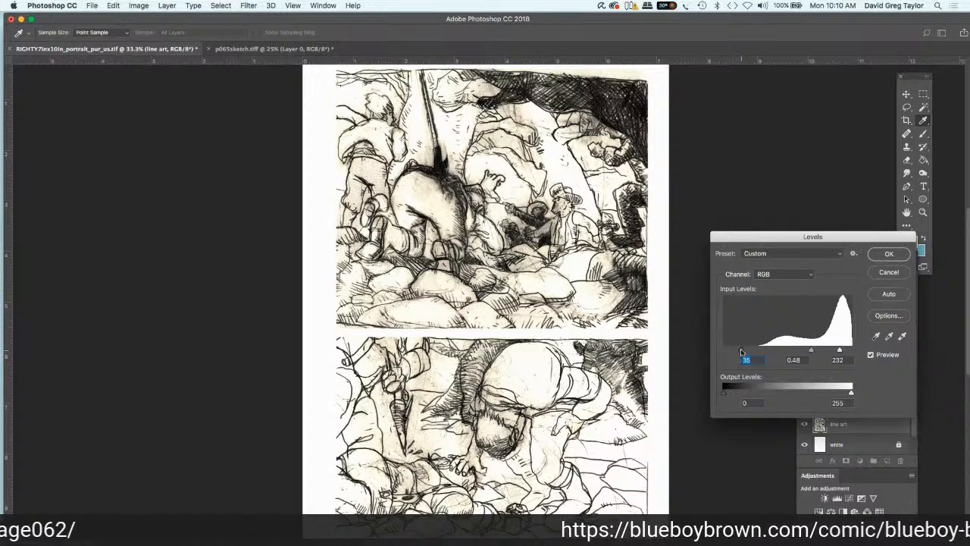
pyautogui.moveTo(746, 351); pyautogui.dragTo(745, 355)
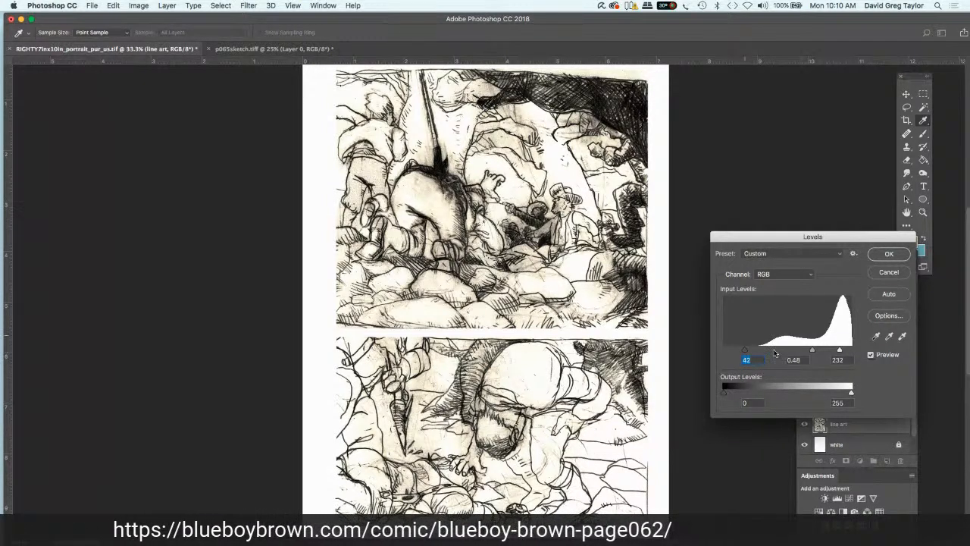
pyautogui.moveTo(745, 351); pyautogui.dragTo(751, 352)
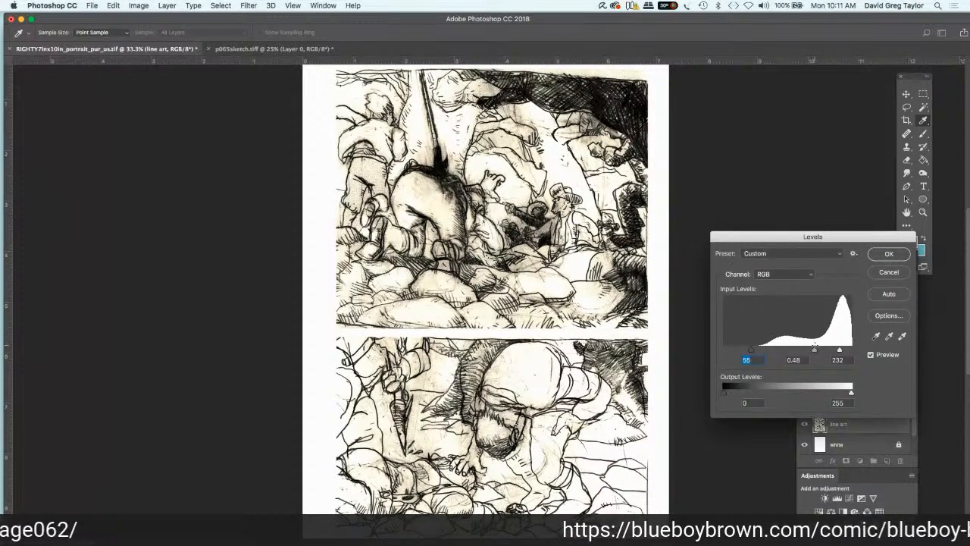
pyautogui.click(886, 255)
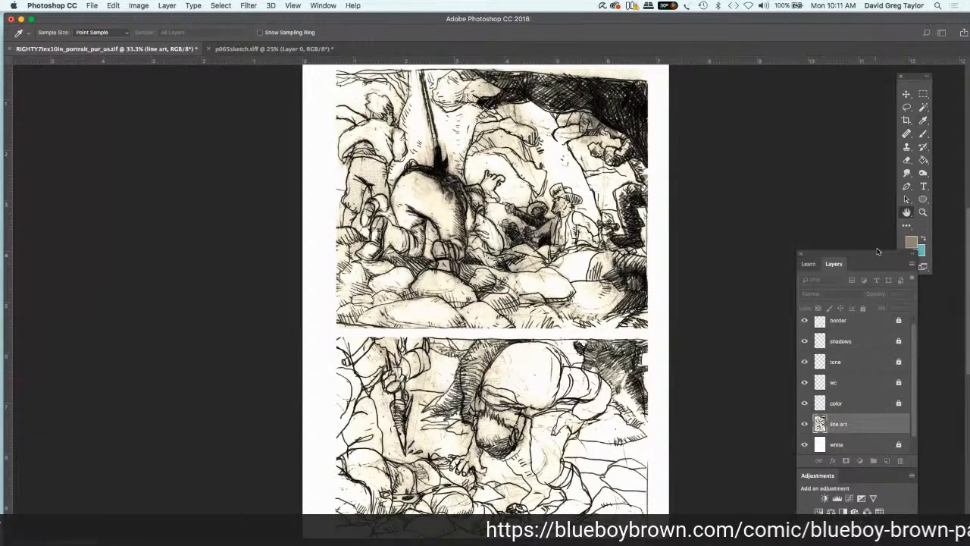
# Step: Convert the document to Grayscale mode without flattening the layers, discarding the color information
pyautogui.click(138, 6)
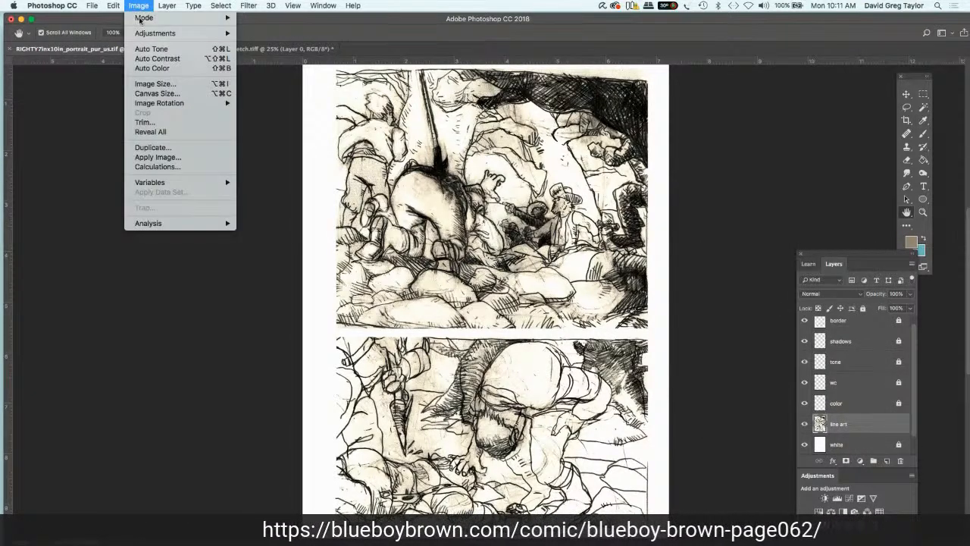
pyautogui.moveTo(142, 37)
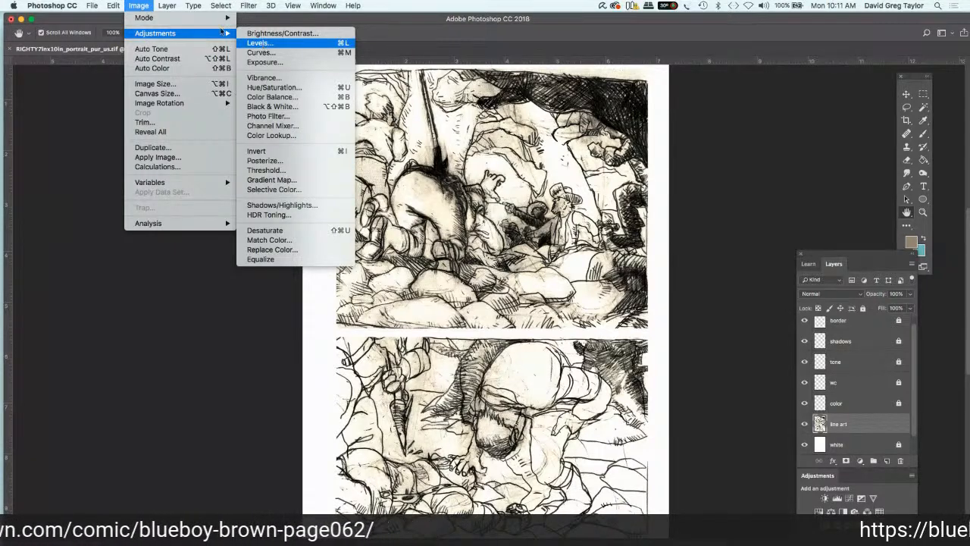
pyautogui.moveTo(224, 18)
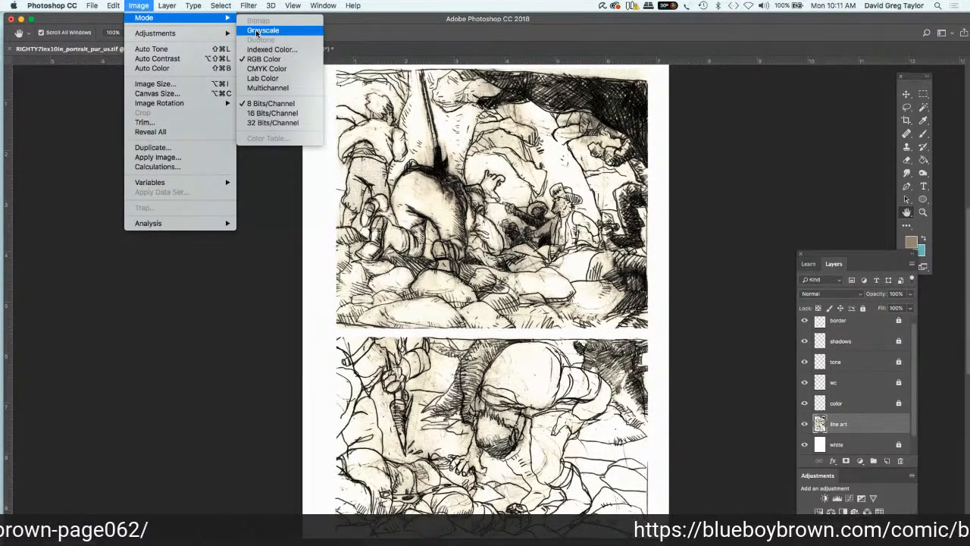
pyautogui.click(256, 33)
pyautogui.click(447, 188)
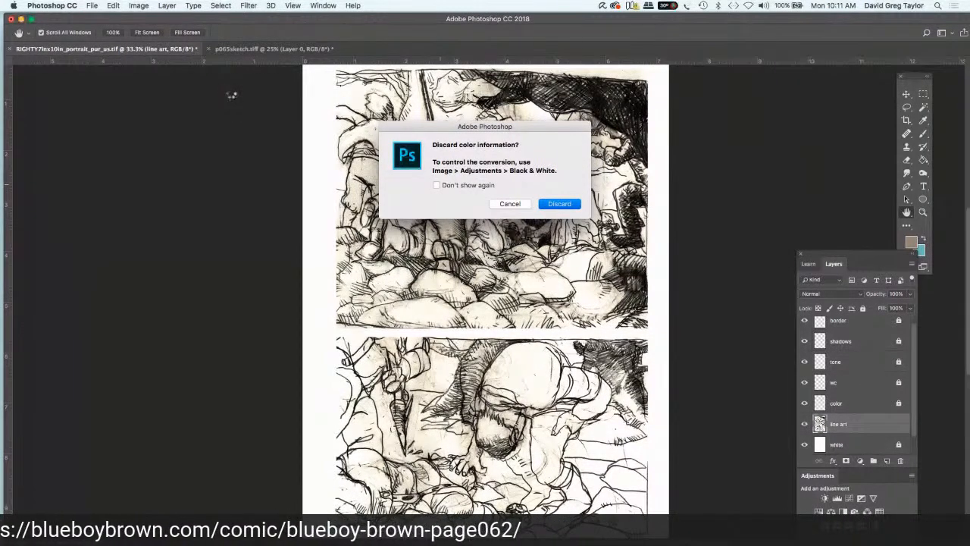
pyautogui.press('Return')
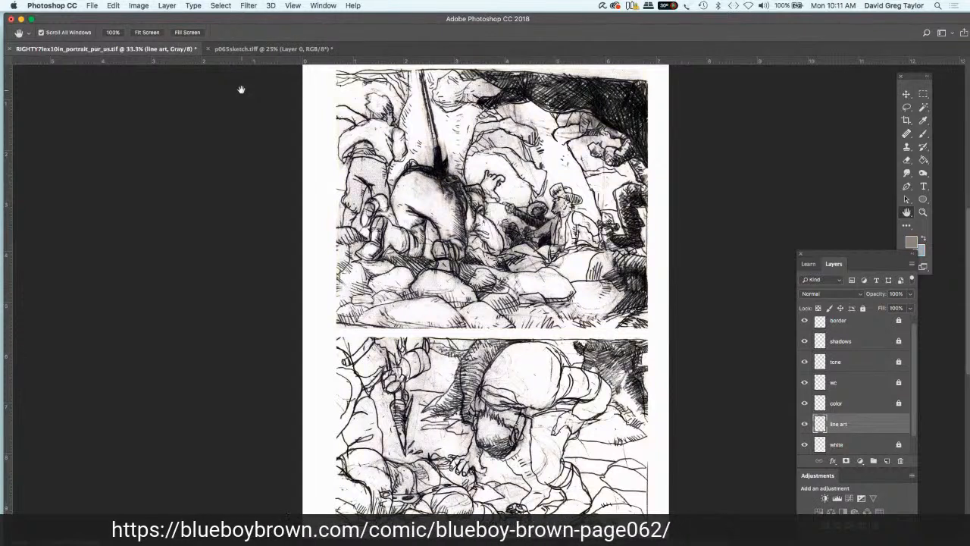
# Step: Convert the grayscale document to CMYK Color mode, keeping the layers unflattened
pyautogui.click(138, 6)
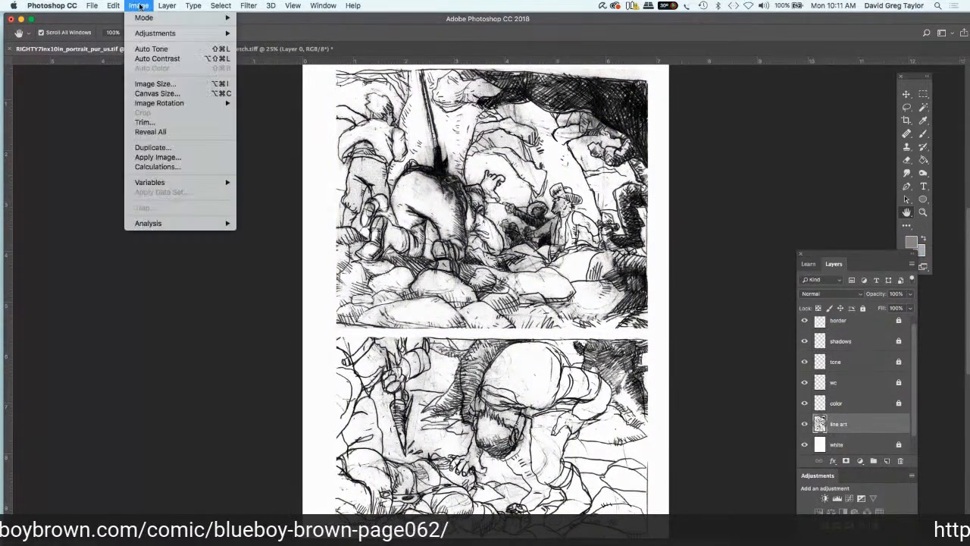
pyautogui.moveTo(141, 19)
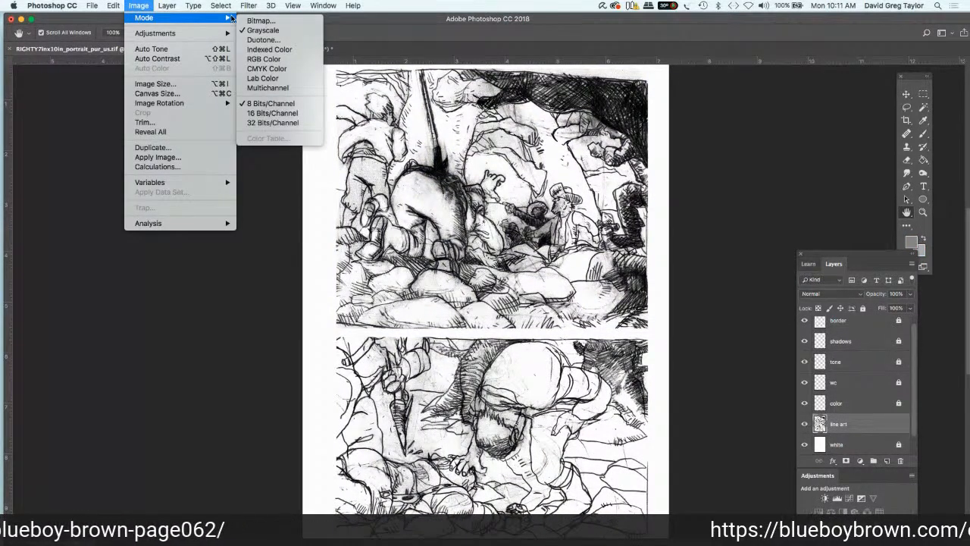
pyautogui.click(245, 70)
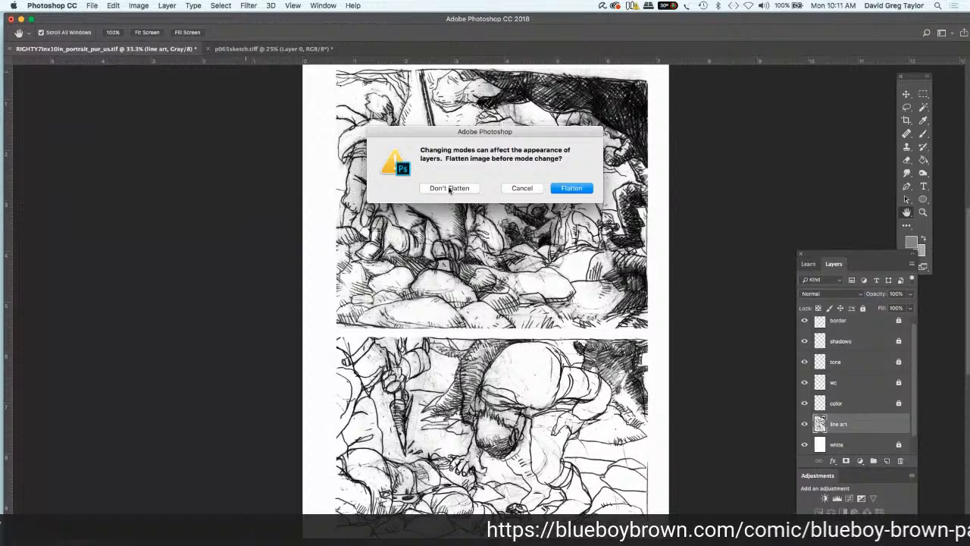
pyautogui.click(449, 188)
pyautogui.click(551, 212)
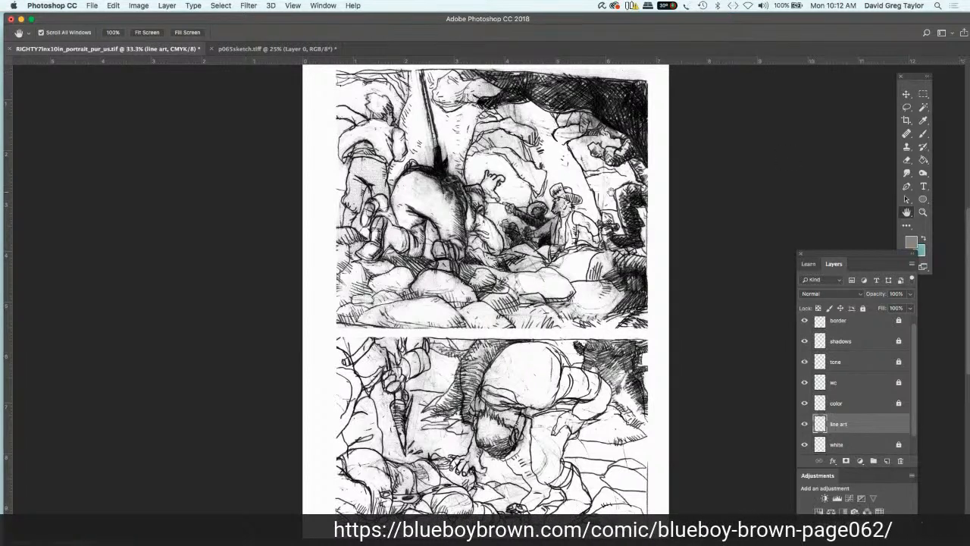
# Step: Dodge the grey smudges around the small figure below the dark overhang, using a 15 px brush on Highlights at 100% exposure
pyautogui.scroll(-3, 492, 274)
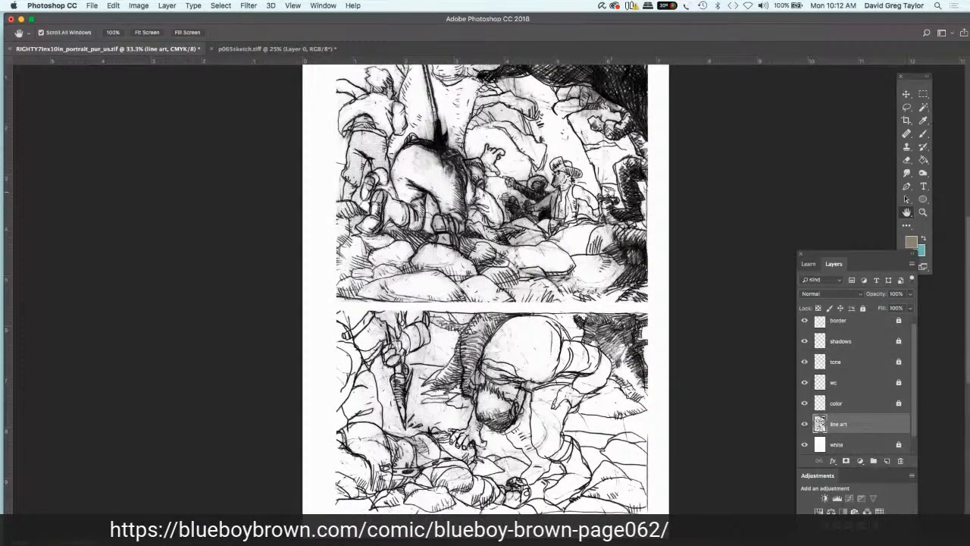
pyautogui.scroll(5, 485, 288)
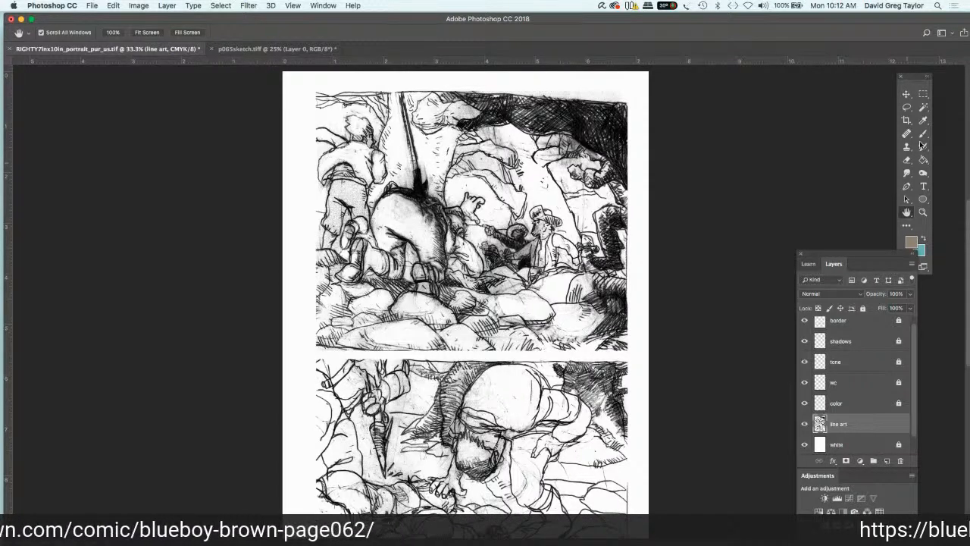
pyautogui.click(908, 174)
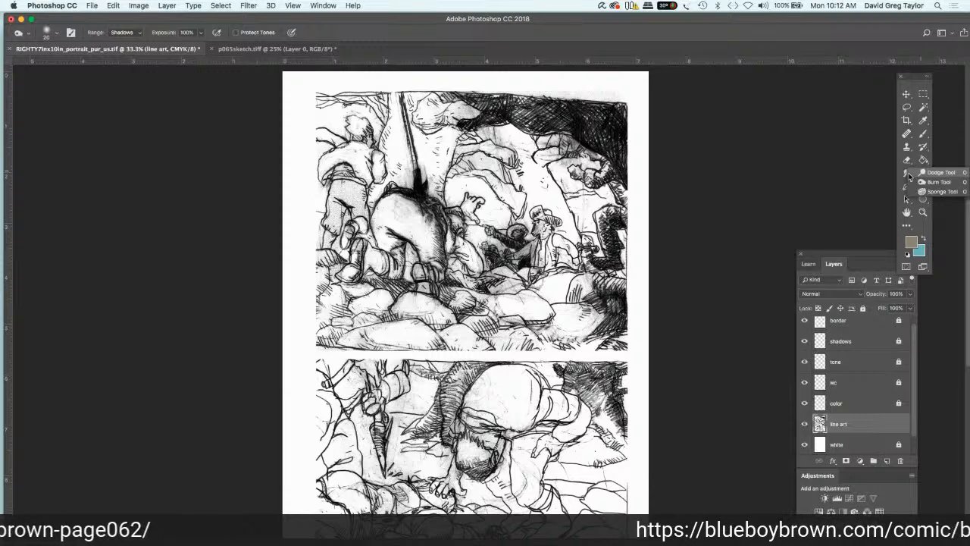
pyautogui.click(934, 172)
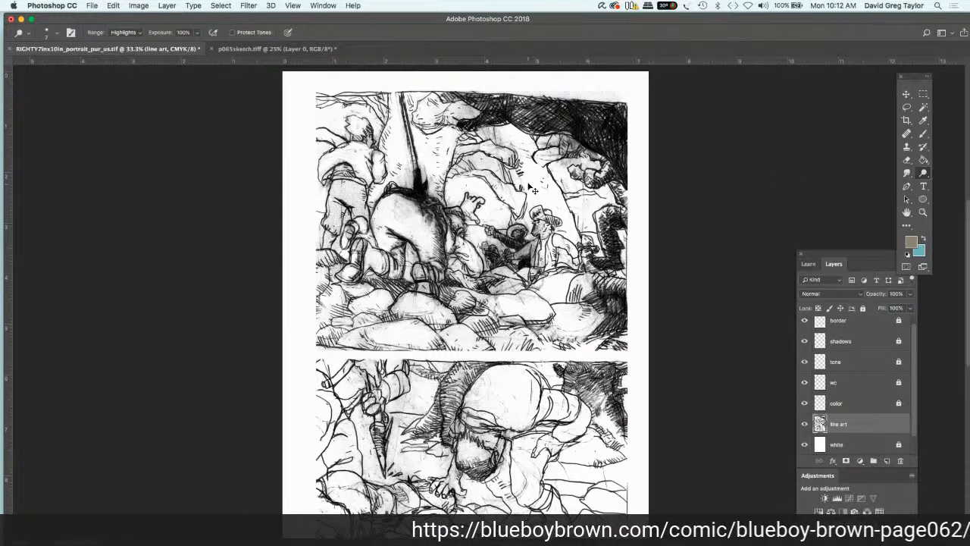
pyautogui.press('super+plus')
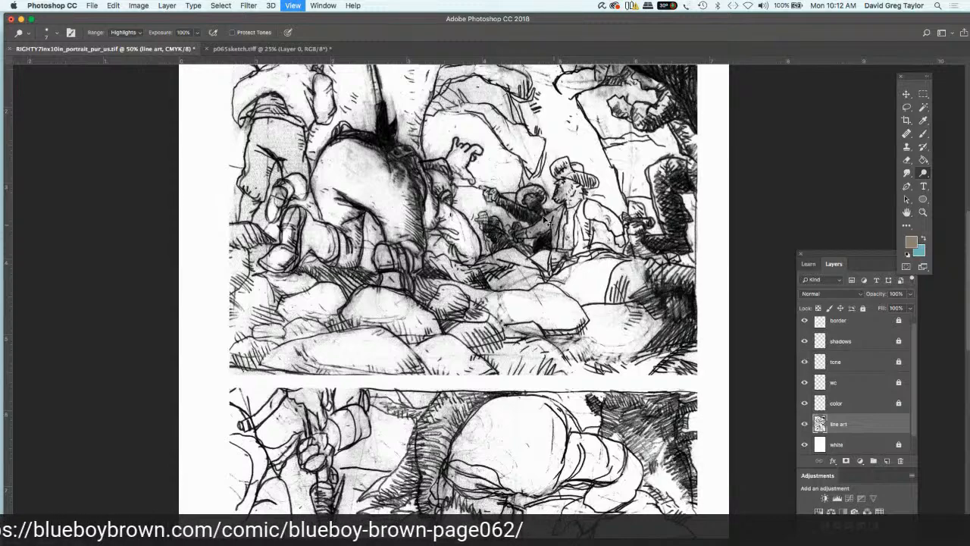
pyautogui.press('super+plus')
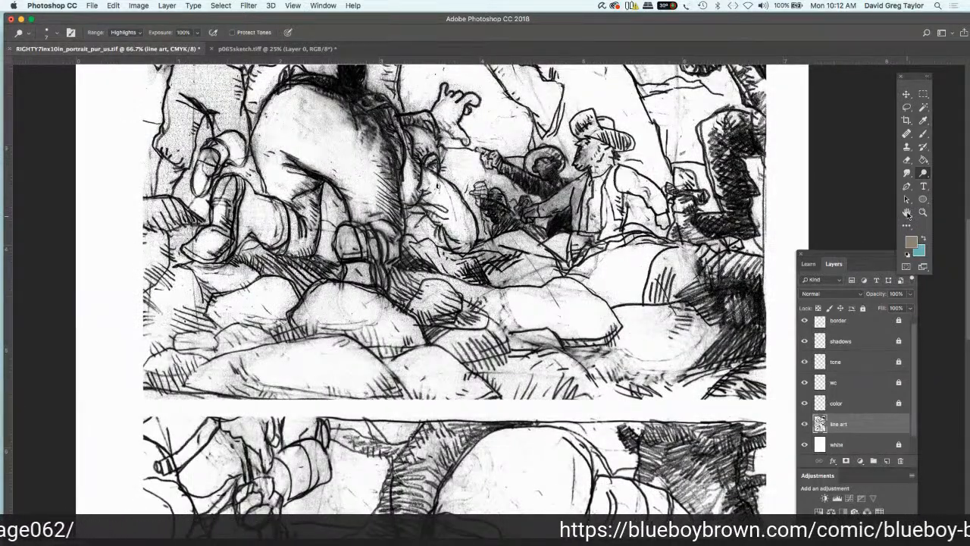
pyautogui.click(908, 213)
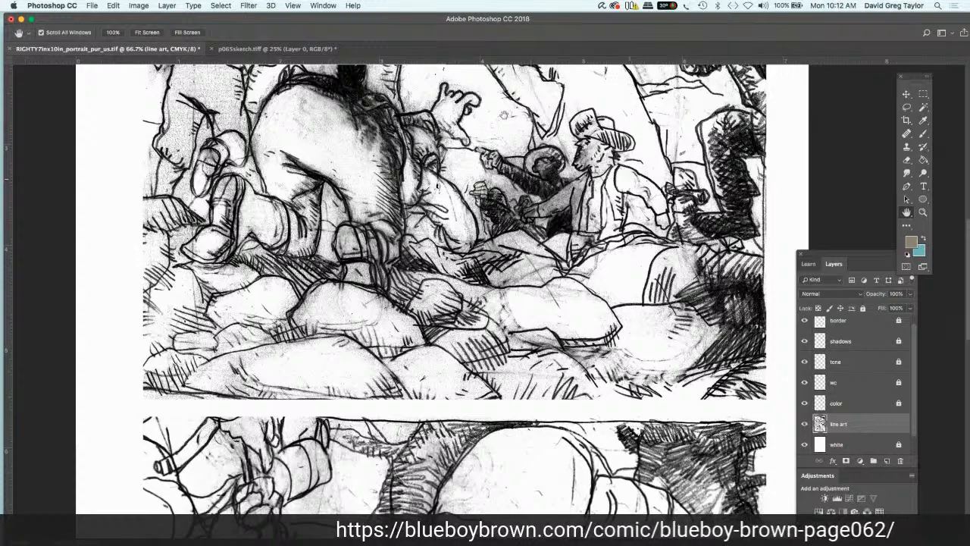
pyautogui.moveTo(521, 174); pyautogui.dragTo(504, 301)
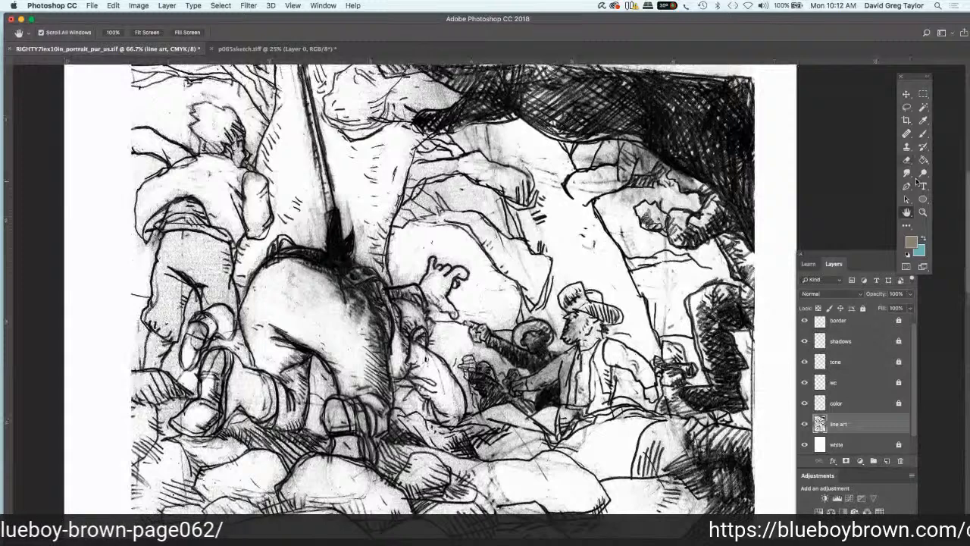
pyautogui.click(922, 173)
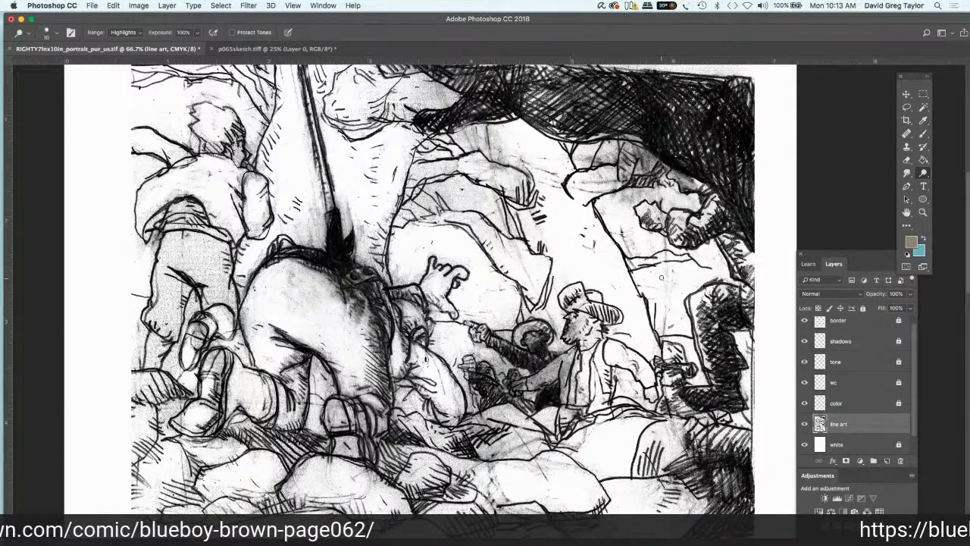
pyautogui.hotkey('shift', ']')
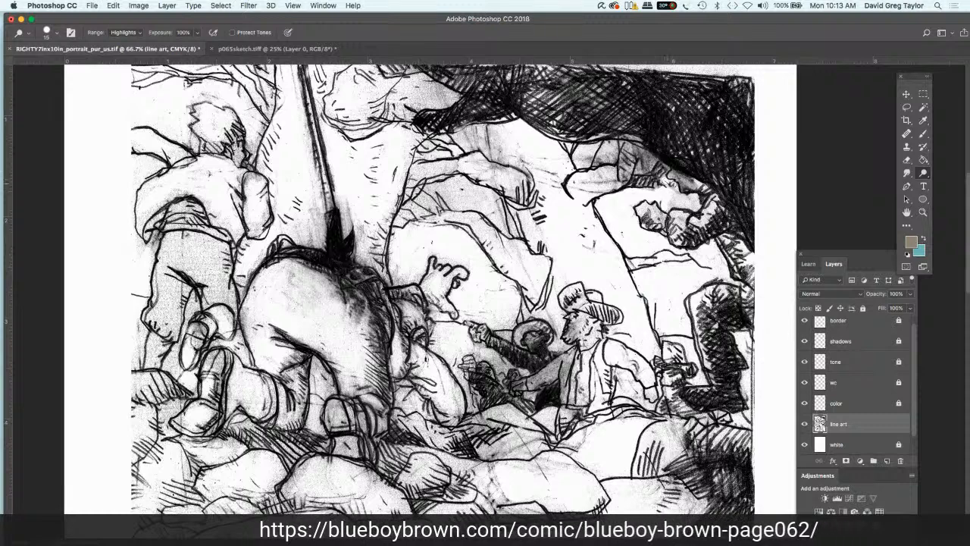
pyautogui.moveTo(665, 182); pyautogui.dragTo(694, 204)
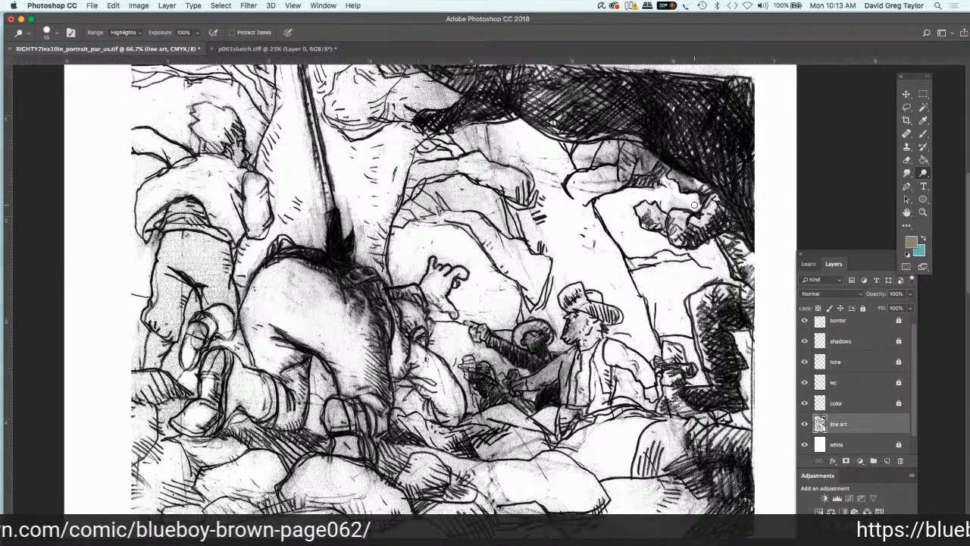
pyautogui.moveTo(694, 205); pyautogui.dragTo(668, 188)
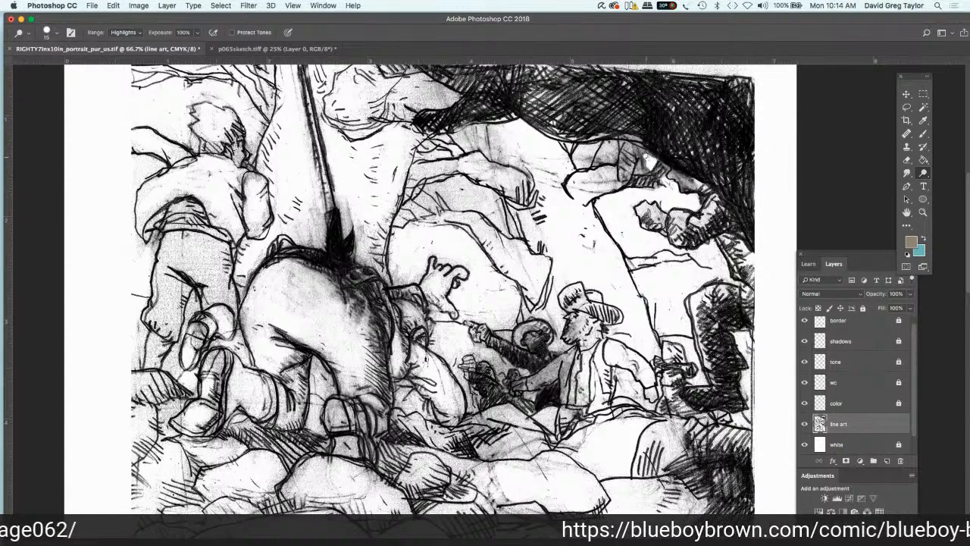
# Step: Lighten the grey shading on the small figure's head and body and the patch beside the overhang with the Dodge tool
pyautogui.moveTo(645, 156); pyautogui.dragTo(646, 169)
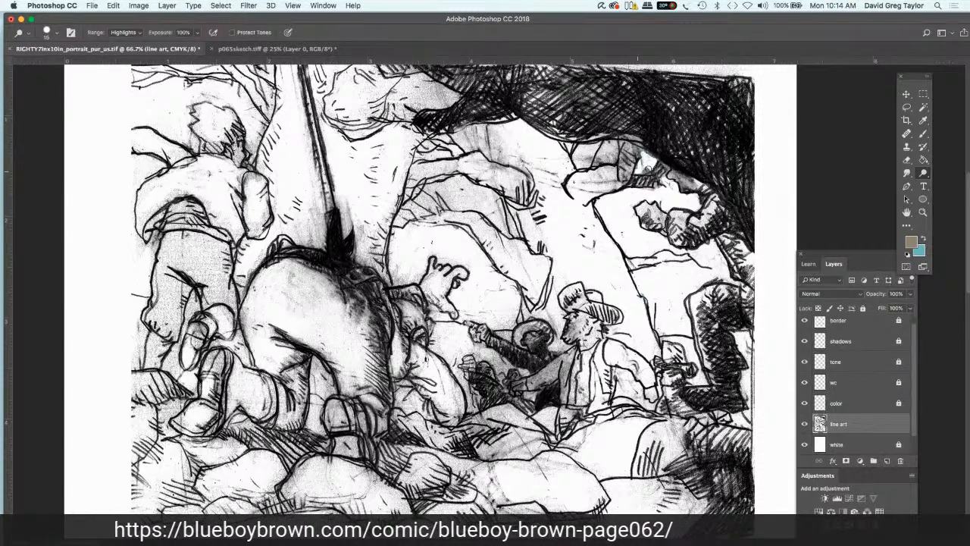
pyautogui.moveTo(646, 162); pyautogui.dragTo(639, 165)
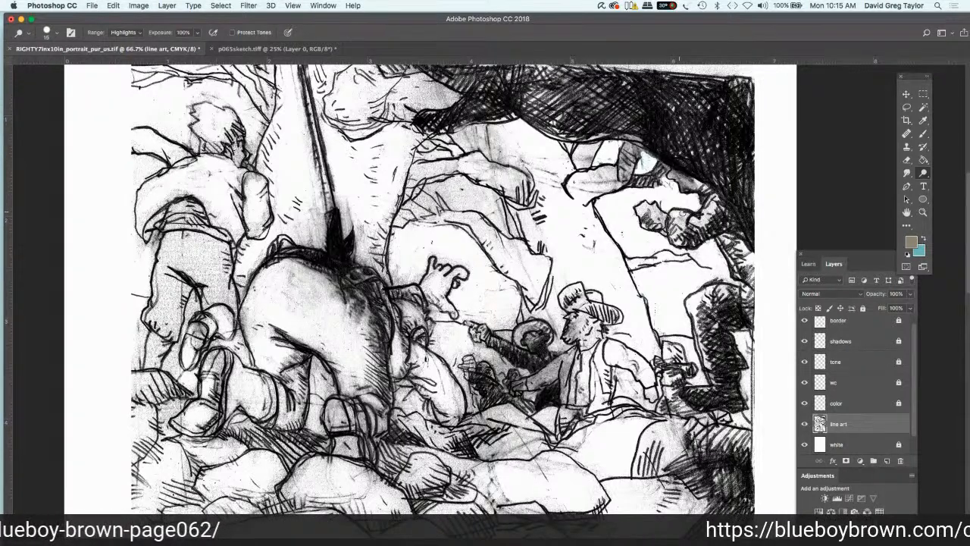
pyautogui.moveTo(673, 218)
pyautogui.mouseDown()
pyautogui.moveTo(681, 236)
pyautogui.moveTo(654, 213)
pyautogui.mouseUp()
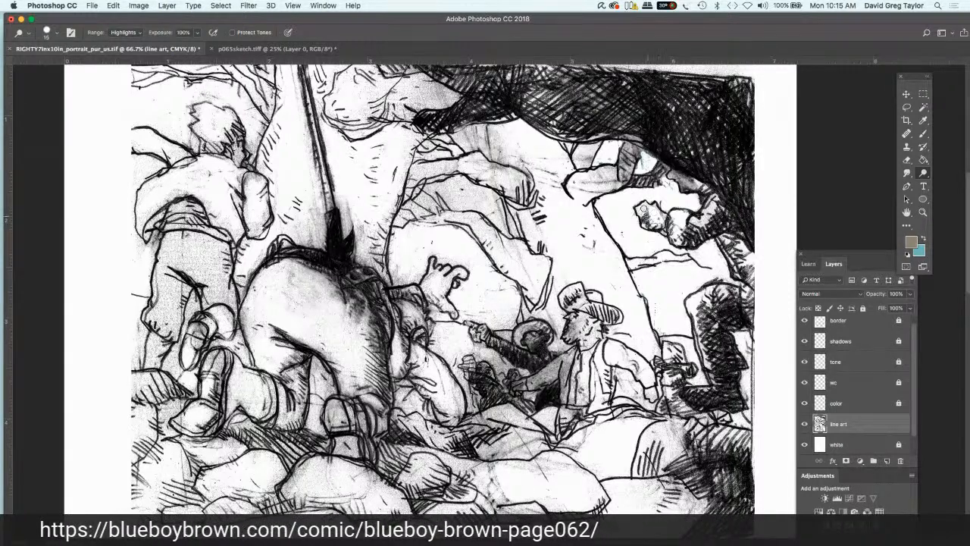
pyautogui.moveTo(643, 208)
pyautogui.mouseDown()
pyautogui.moveTo(645, 221)
pyautogui.moveTo(710, 218)
pyautogui.moveTo(716, 201)
pyautogui.moveTo(694, 184)
pyautogui.mouseUp()
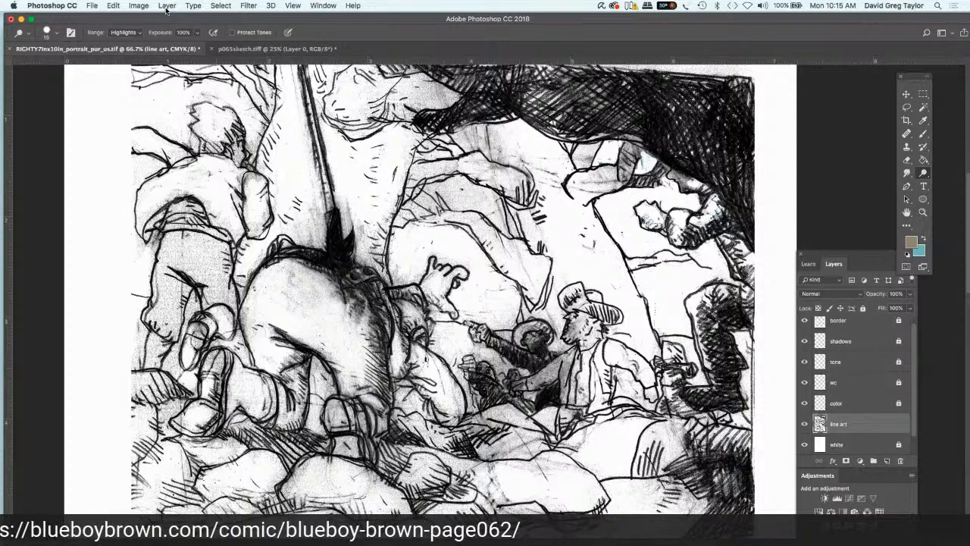
# Step: Convert the CMYK document to Grayscale mode without flattening the layers, discarding the color information
pyautogui.click(139, 5)
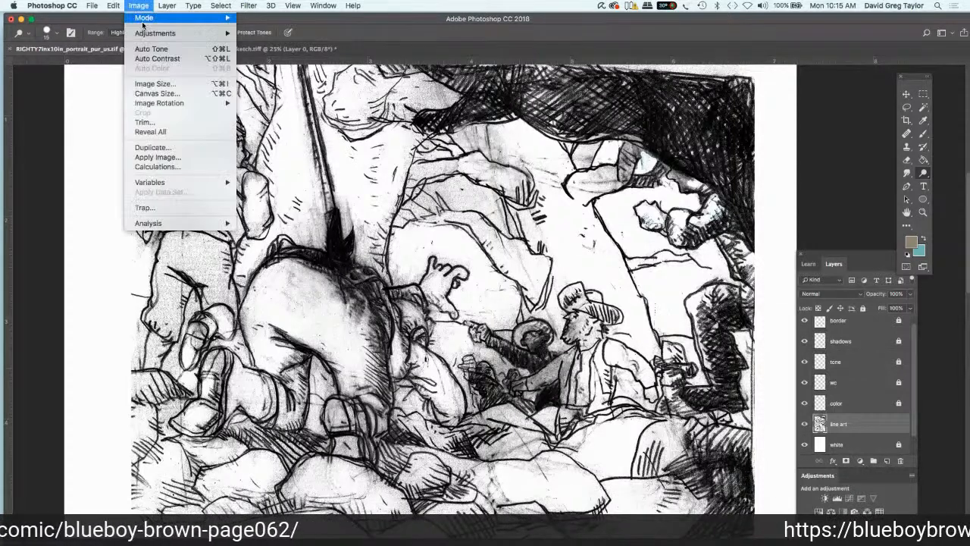
pyautogui.moveTo(212, 17)
pyautogui.click(392, 139)
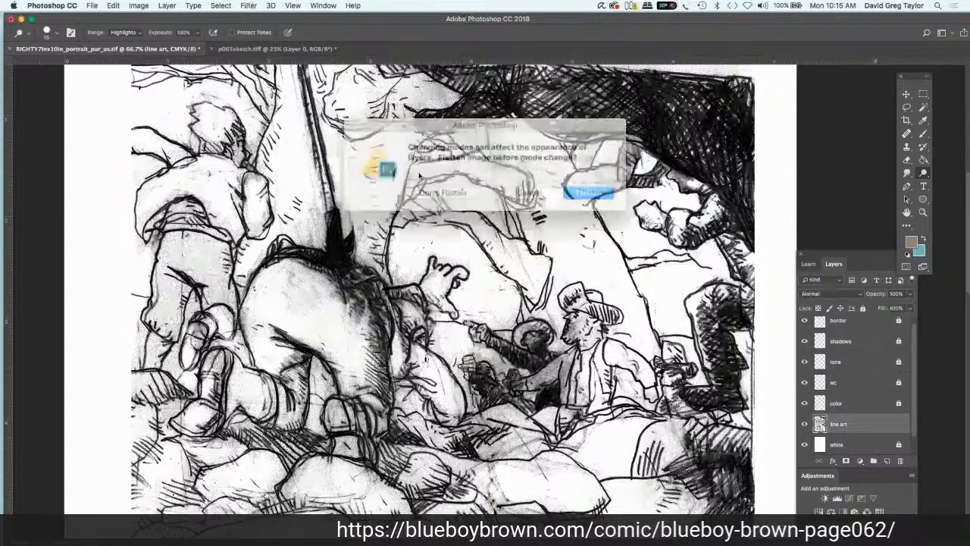
pyautogui.click(449, 188)
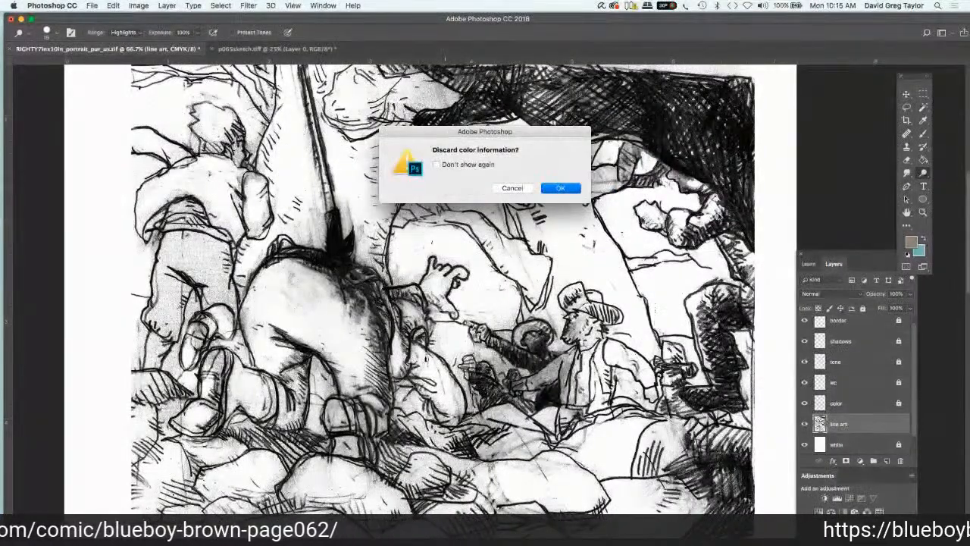
pyautogui.press('Return')
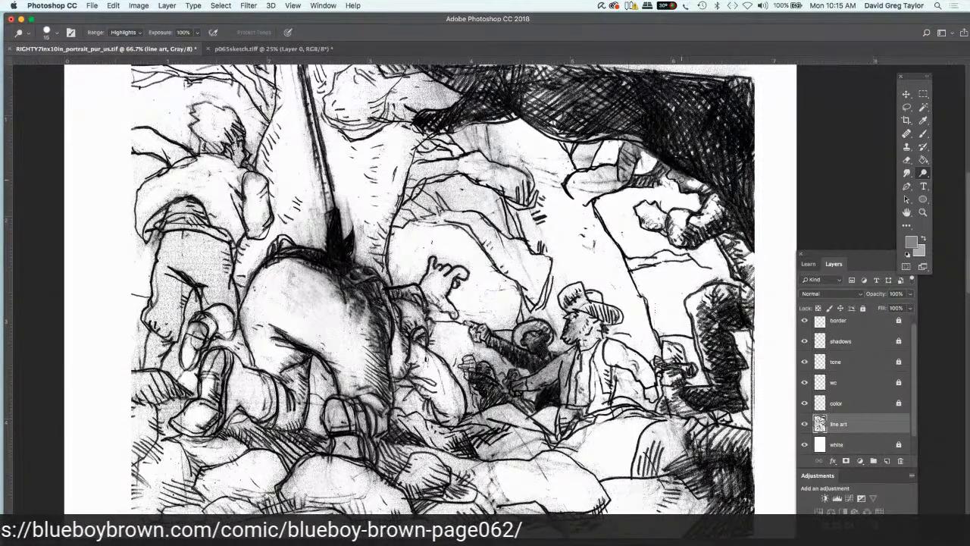
# Step: Lower the Dodge exposure to 43% and lighten the remaining grey tone on the shapes directly under the overhang
pyautogui.moveTo(195, 46); pyautogui.dragTo(171, 45)
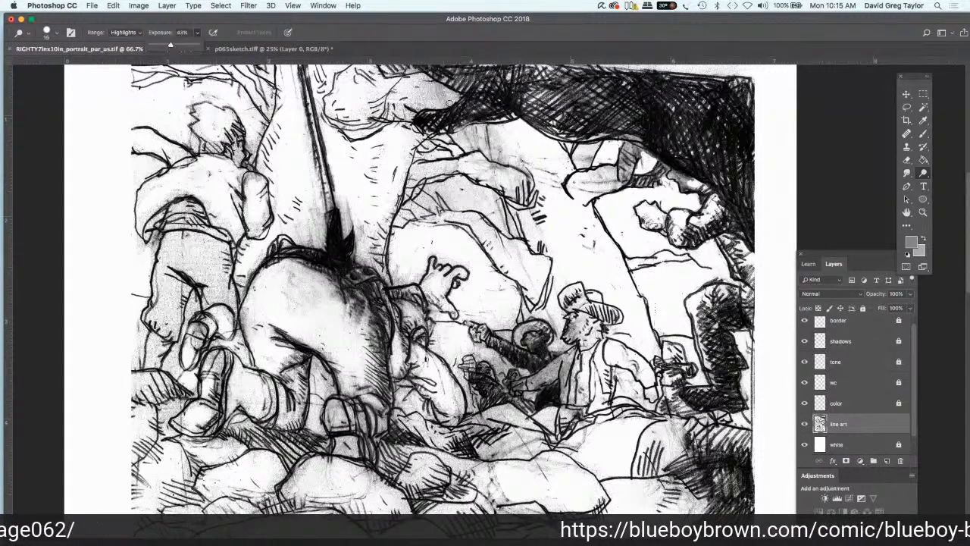
pyautogui.moveTo(689, 180)
pyautogui.mouseDown()
pyautogui.moveTo(678, 179)
pyautogui.moveTo(689, 188)
pyautogui.mouseUp()
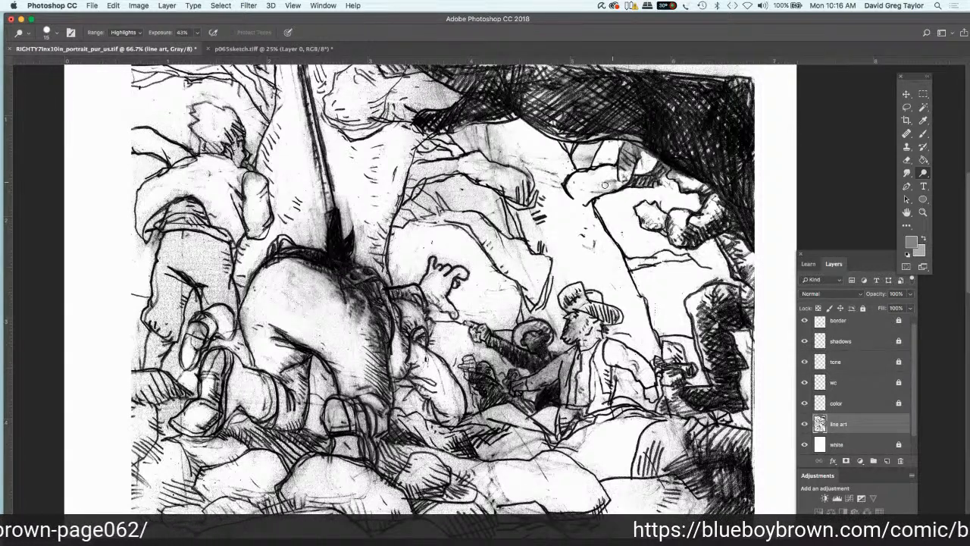
pyautogui.moveTo(625, 170)
pyautogui.mouseDown()
pyautogui.moveTo(625, 154)
pyautogui.moveTo(581, 151)
pyautogui.moveTo(588, 160)
pyautogui.mouseUp()
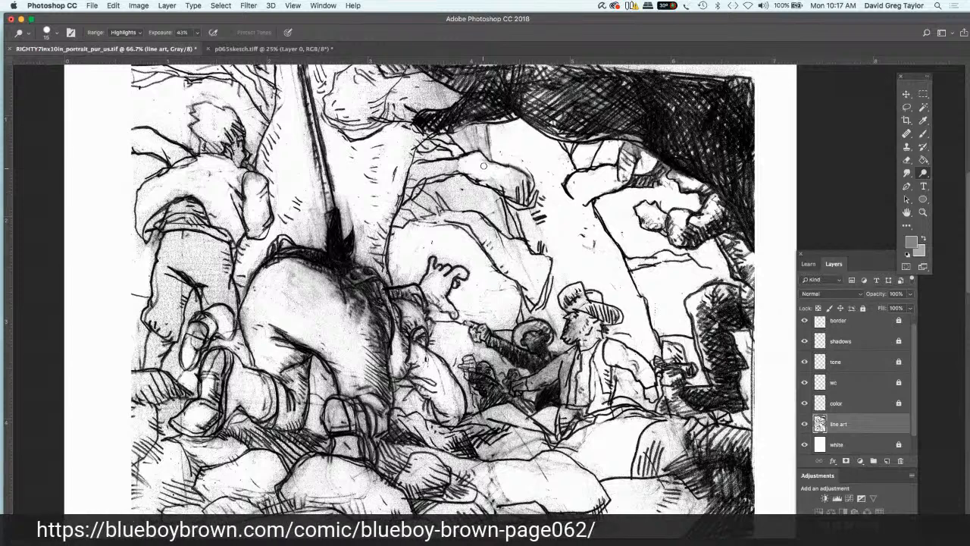
# Step: Dodge the grey smudges on the outstretched limb and the folded shapes beneath it in the middle of the first panel
pyautogui.moveTo(483, 160)
pyautogui.mouseDown()
pyautogui.moveTo(520, 178)
pyautogui.moveTo(518, 190)
pyautogui.moveTo(440, 165)
pyautogui.moveTo(455, 160)
pyautogui.moveTo(439, 174)
pyautogui.moveTo(419, 171)
pyautogui.moveTo(410, 186)
pyautogui.mouseUp()
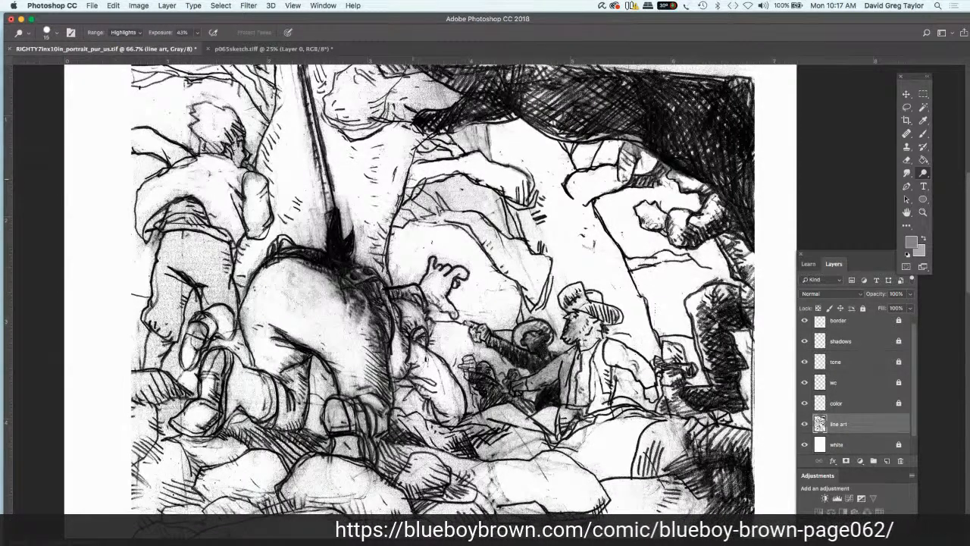
pyautogui.moveTo(439, 142)
pyautogui.mouseDown()
pyautogui.moveTo(464, 153)
pyautogui.moveTo(421, 149)
pyautogui.mouseUp()
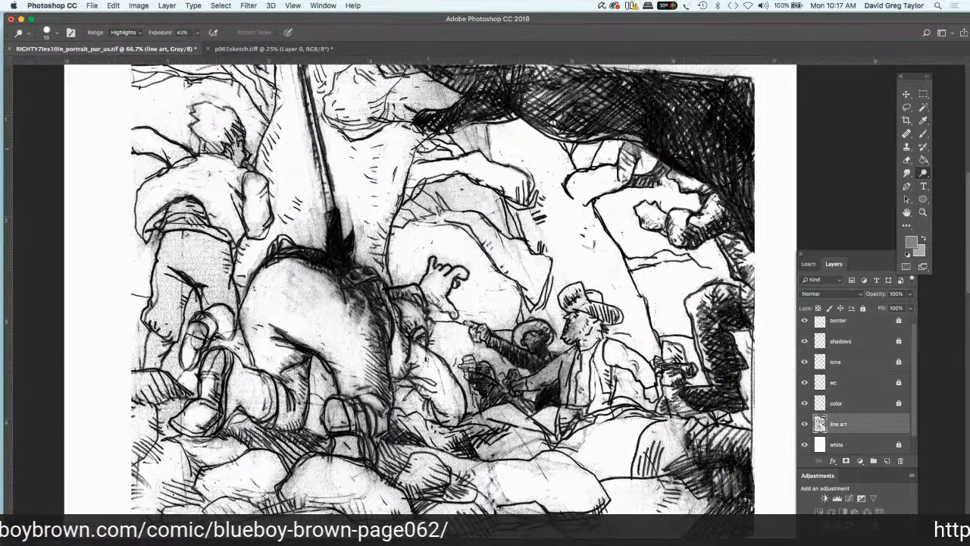
pyautogui.moveTo(408, 209)
pyautogui.mouseDown()
pyautogui.moveTo(449, 215)
pyautogui.moveTo(446, 202)
pyautogui.moveTo(481, 219)
pyautogui.moveTo(509, 255)
pyautogui.moveTo(521, 227)
pyautogui.moveTo(512, 213)
pyautogui.moveTo(530, 224)
pyautogui.moveTo(538, 212)
pyautogui.moveTo(525, 214)
pyautogui.moveTo(538, 205)
pyautogui.moveTo(509, 199)
pyautogui.mouseUp()
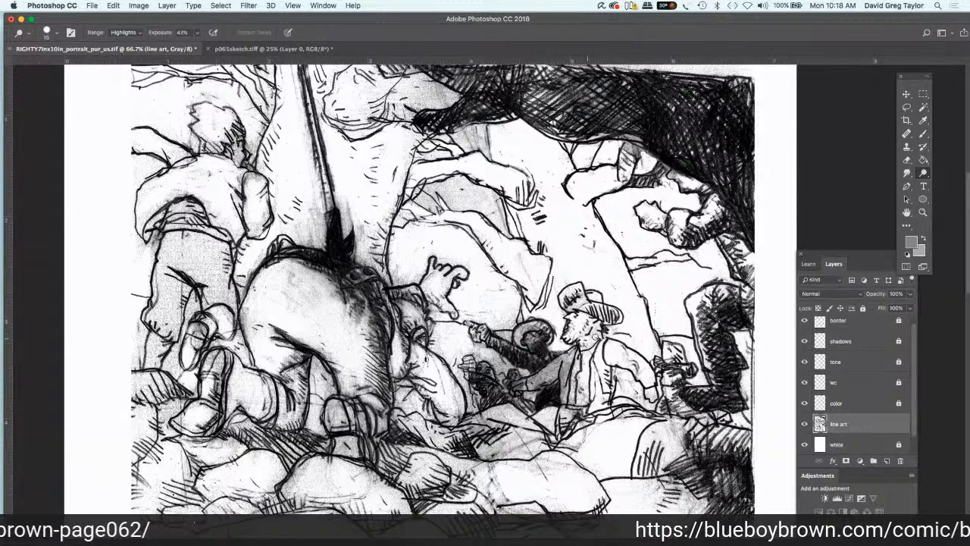
# Step: Dodge the grey tone from the face, hat and vest of the seated figure with the hat
pyautogui.moveTo(594, 338); pyautogui.dragTo(574, 319)
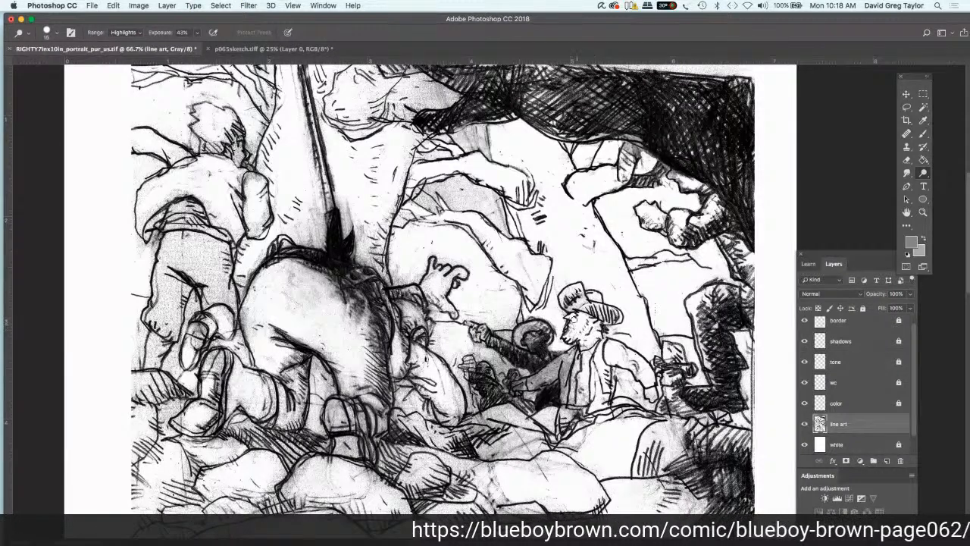
pyautogui.moveTo(573, 309)
pyautogui.mouseDown()
pyautogui.moveTo(582, 299)
pyautogui.moveTo(564, 295)
pyautogui.moveTo(611, 313)
pyautogui.mouseUp()
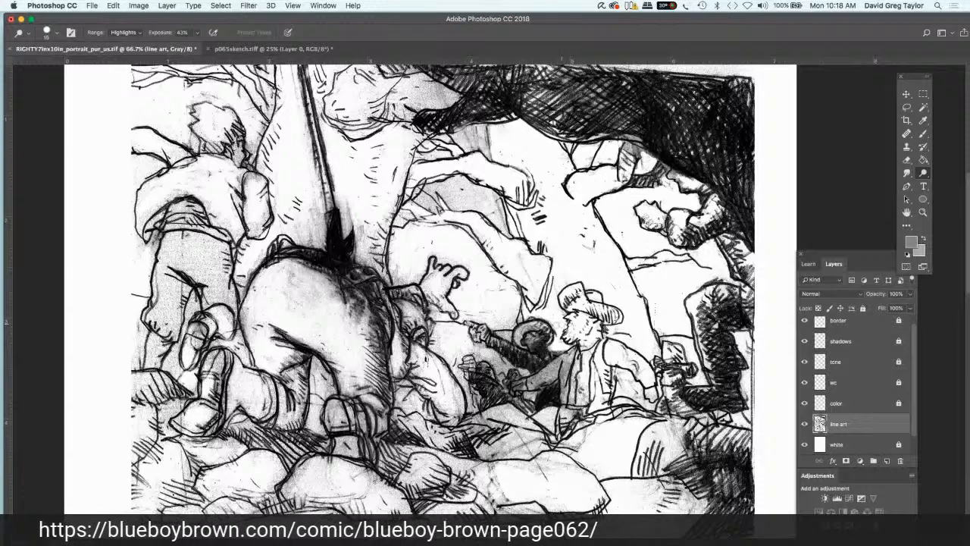
pyautogui.moveTo(589, 369)
pyautogui.mouseDown()
pyautogui.moveTo(592, 379)
pyautogui.moveTo(586, 351)
pyautogui.moveTo(578, 368)
pyautogui.mouseUp()
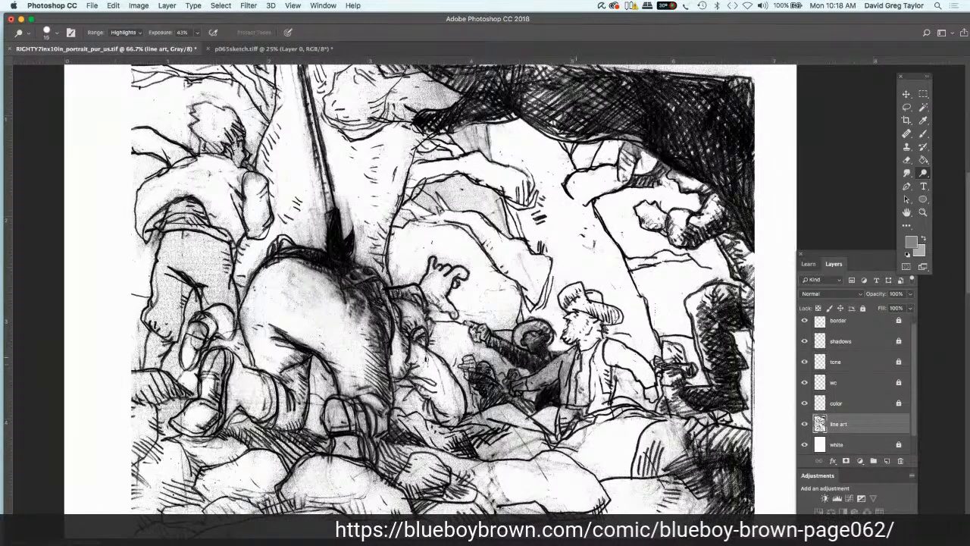
pyautogui.moveTo(576, 358)
pyautogui.mouseDown()
pyautogui.moveTo(568, 402)
pyautogui.moveTo(578, 402)
pyautogui.moveTo(582, 377)
pyautogui.mouseUp()
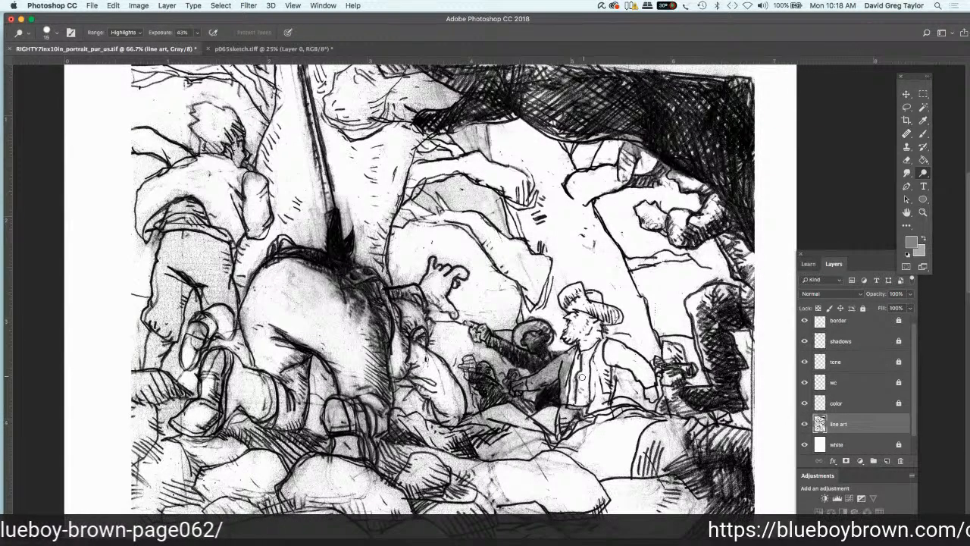
pyautogui.moveTo(582, 376)
pyautogui.mouseDown()
pyautogui.moveTo(608, 373)
pyautogui.moveTo(595, 366)
pyautogui.mouseUp()
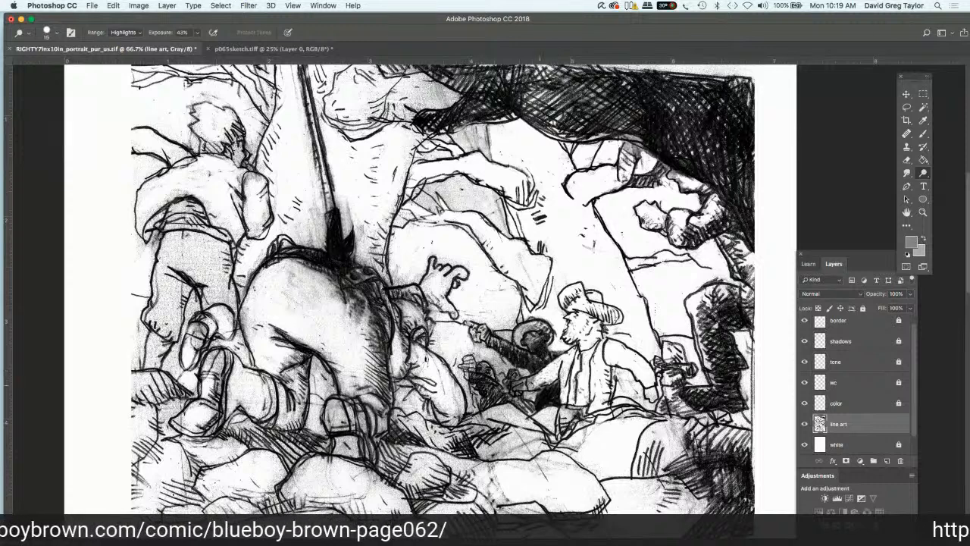
# Step: Lighten the hatted figure's forearm and hand and the adjoining details of the dark figure with the Dodge tool
pyautogui.moveTo(529, 380)
pyautogui.mouseDown()
pyautogui.moveTo(514, 375)
pyautogui.moveTo(515, 390)
pyautogui.mouseUp()
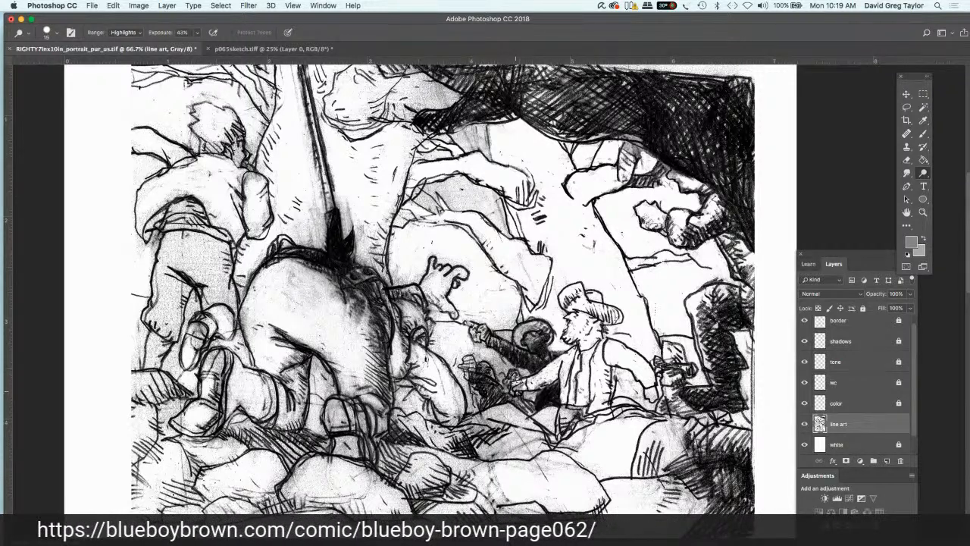
pyautogui.click(520, 380)
pyautogui.moveTo(507, 381); pyautogui.dragTo(507, 375)
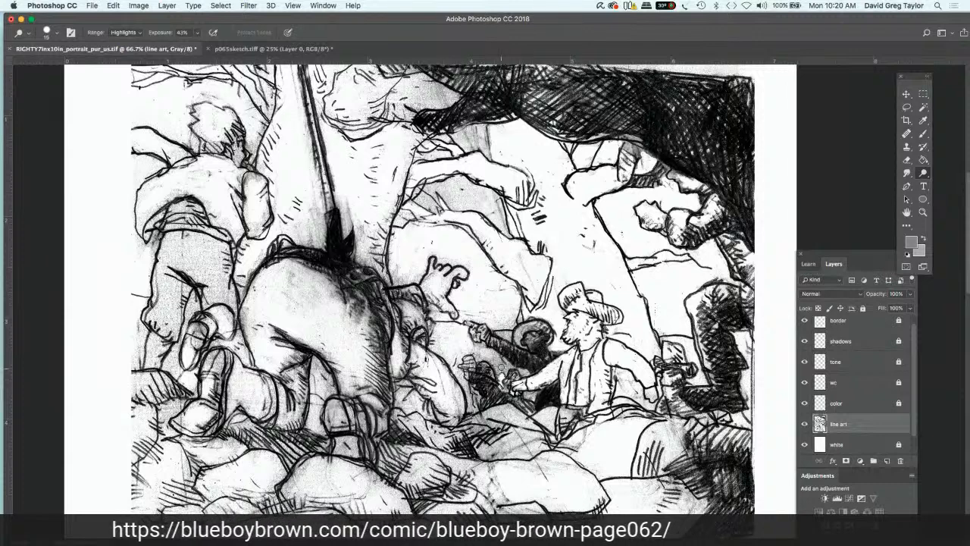
pyautogui.moveTo(501, 368); pyautogui.dragTo(523, 376)
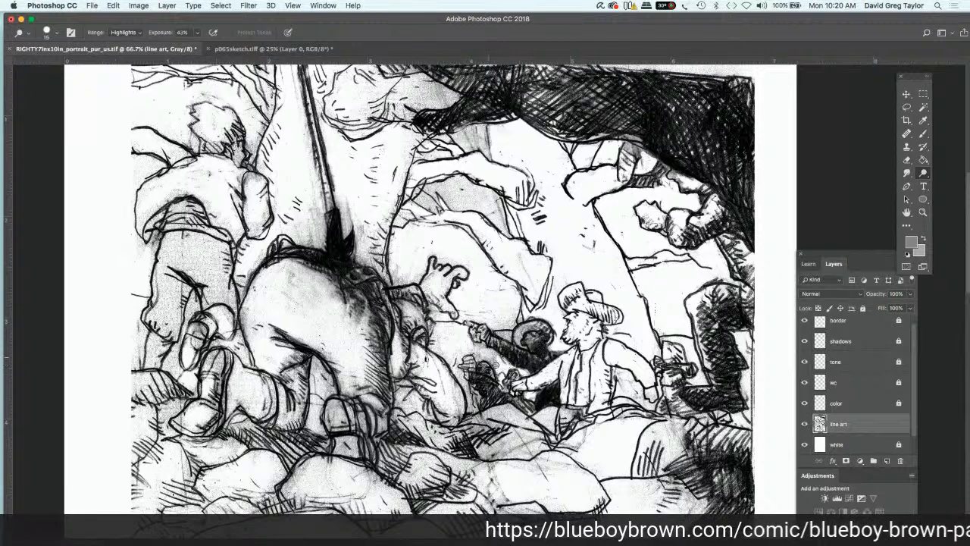
pyautogui.moveTo(497, 365); pyautogui.dragTo(478, 353)
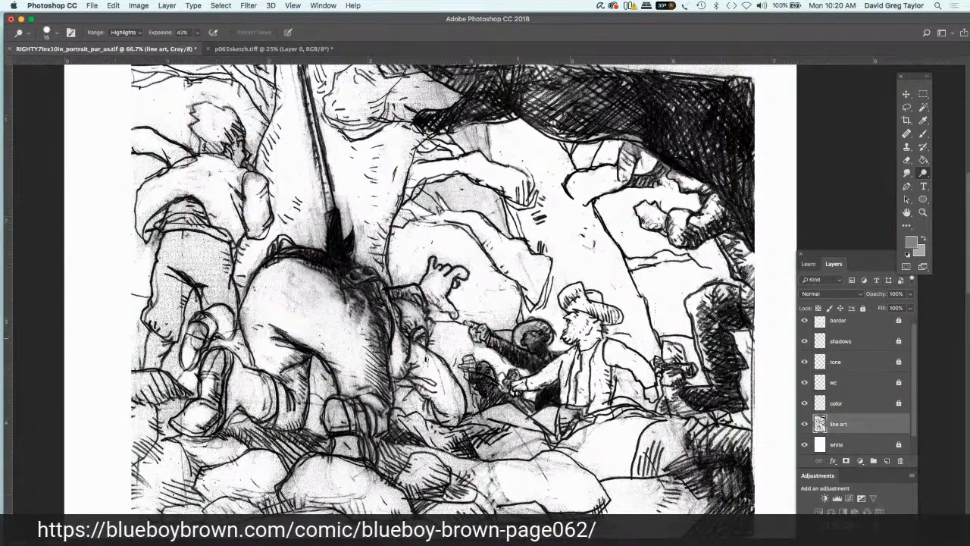
# Step: Dodge highlights into the dark figure beside the seated man with the hat, covering its round head, shoulder, arm and lower body
pyautogui.moveTo(519, 327); pyautogui.dragTo(540, 328)
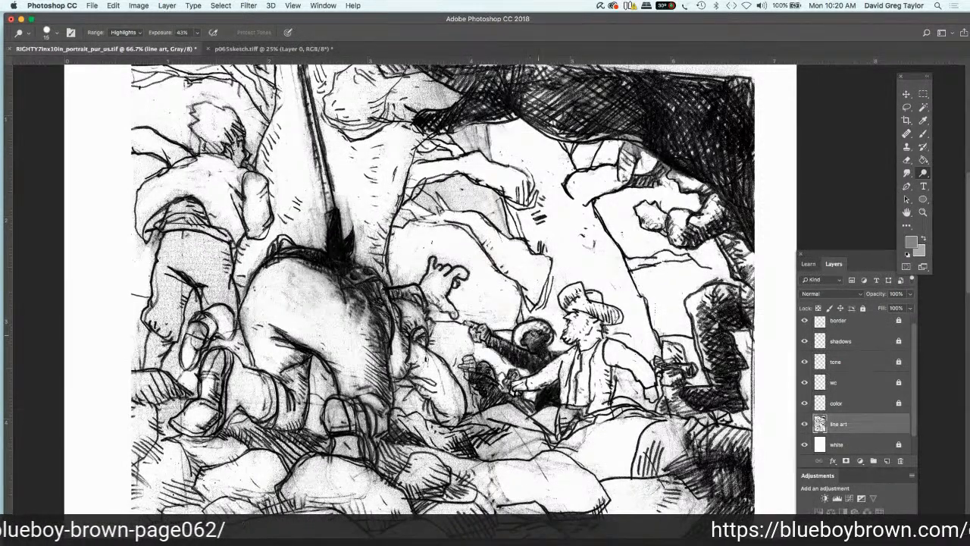
pyautogui.moveTo(538, 335)
pyautogui.mouseDown()
pyautogui.moveTo(528, 336)
pyautogui.moveTo(540, 353)
pyautogui.mouseUp()
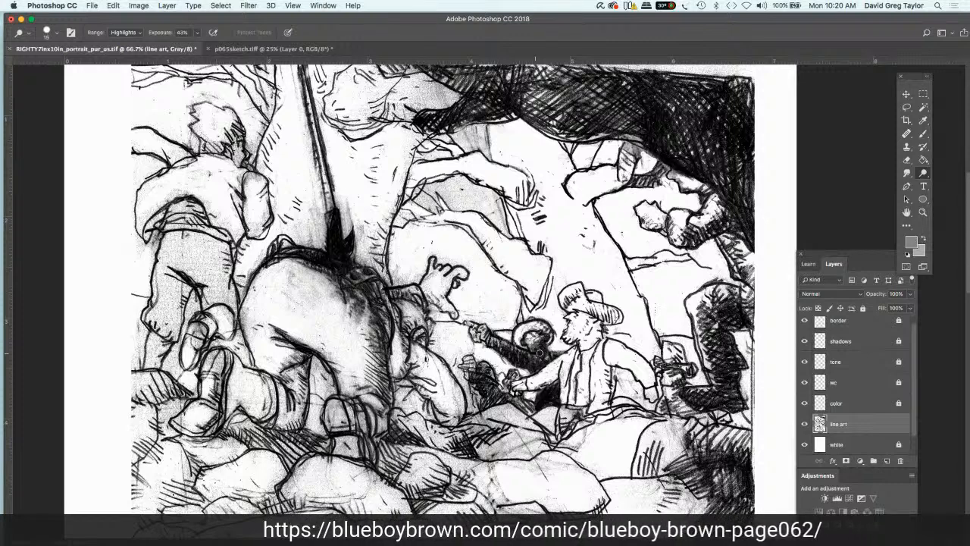
pyautogui.moveTo(538, 337); pyautogui.dragTo(544, 344)
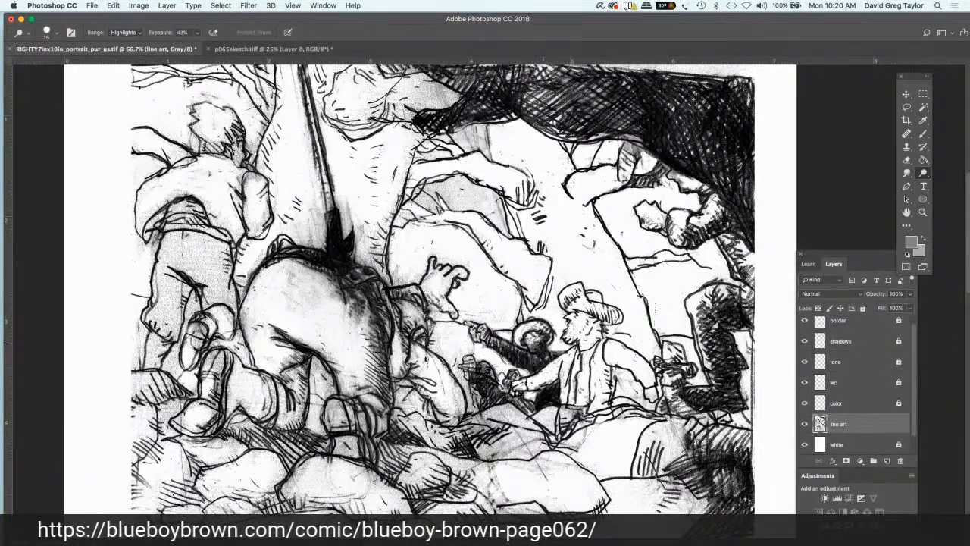
pyautogui.moveTo(496, 349)
pyautogui.mouseDown()
pyautogui.moveTo(477, 328)
pyautogui.moveTo(481, 335)
pyautogui.mouseUp()
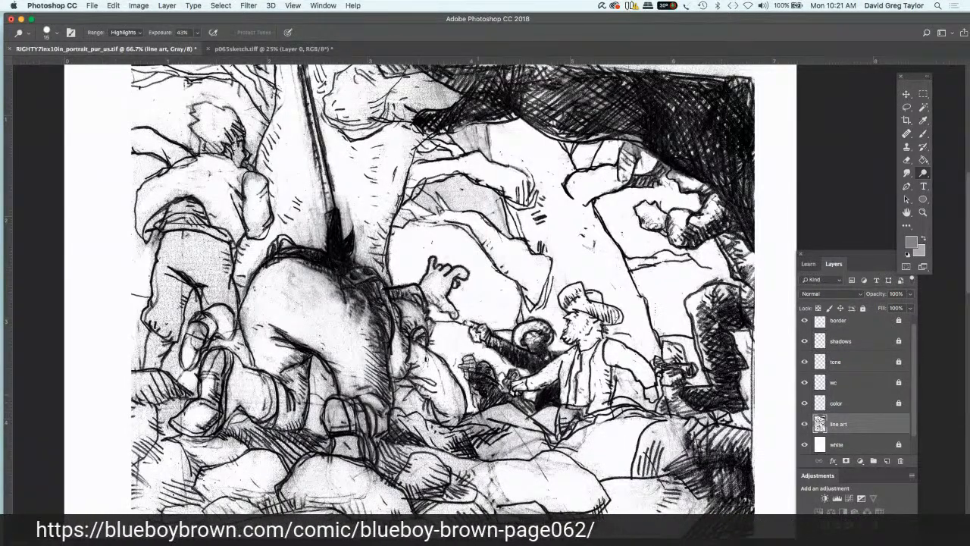
pyautogui.moveTo(476, 393)
pyautogui.mouseDown()
pyautogui.moveTo(484, 369)
pyautogui.moveTo(492, 400)
pyautogui.moveTo(530, 403)
pyautogui.mouseUp()
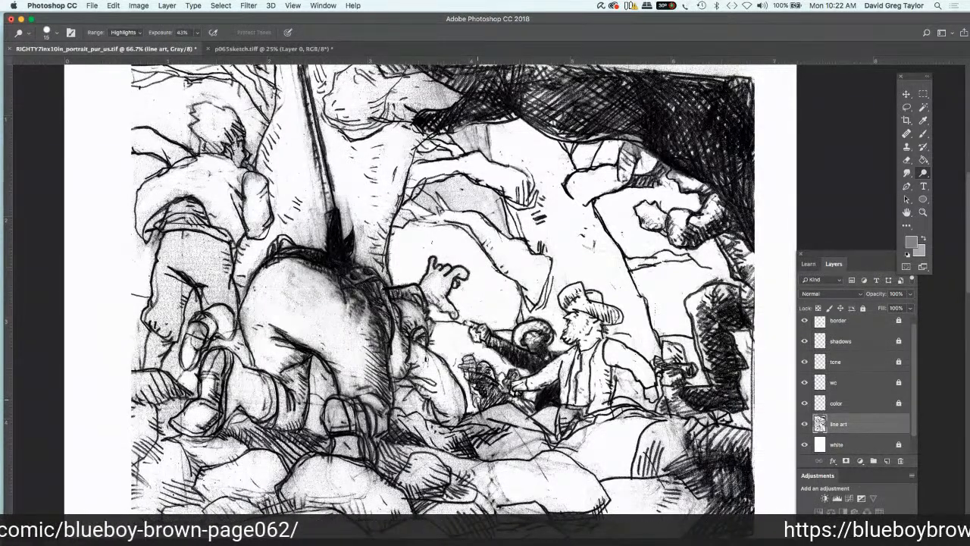
# Step: Dodge the grey tone from the folded shapes in the middle of the panel and the patch just under the dark overhang
pyautogui.moveTo(463, 196)
pyautogui.mouseDown()
pyautogui.moveTo(454, 181)
pyautogui.moveTo(496, 200)
pyautogui.moveTo(506, 231)
pyautogui.moveTo(483, 198)
pyautogui.moveTo(492, 212)
pyautogui.moveTo(432, 185)
pyautogui.moveTo(436, 203)
pyautogui.moveTo(423, 194)
pyautogui.moveTo(393, 231)
pyautogui.mouseUp()
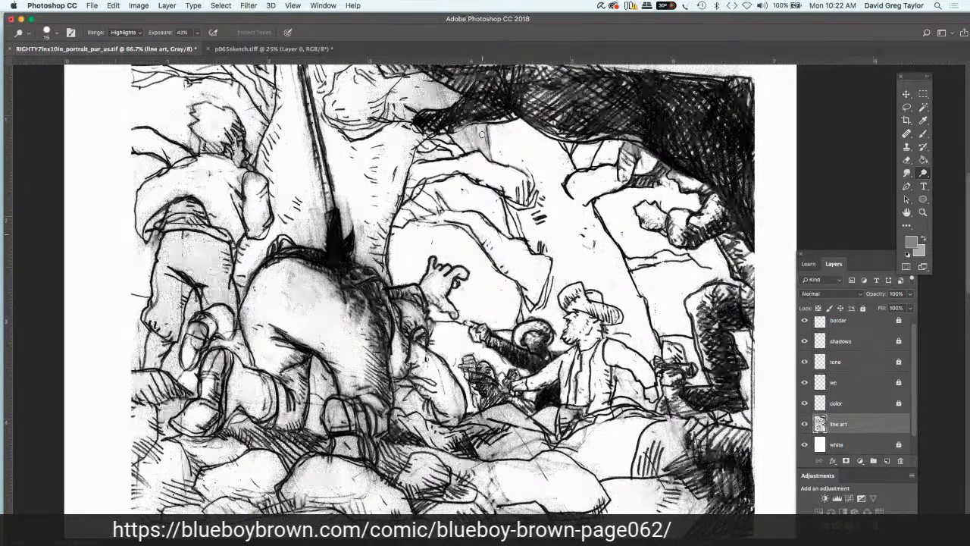
pyautogui.moveTo(479, 128)
pyautogui.mouseDown()
pyautogui.moveTo(491, 151)
pyautogui.moveTo(489, 138)
pyautogui.moveTo(435, 151)
pyautogui.mouseUp()
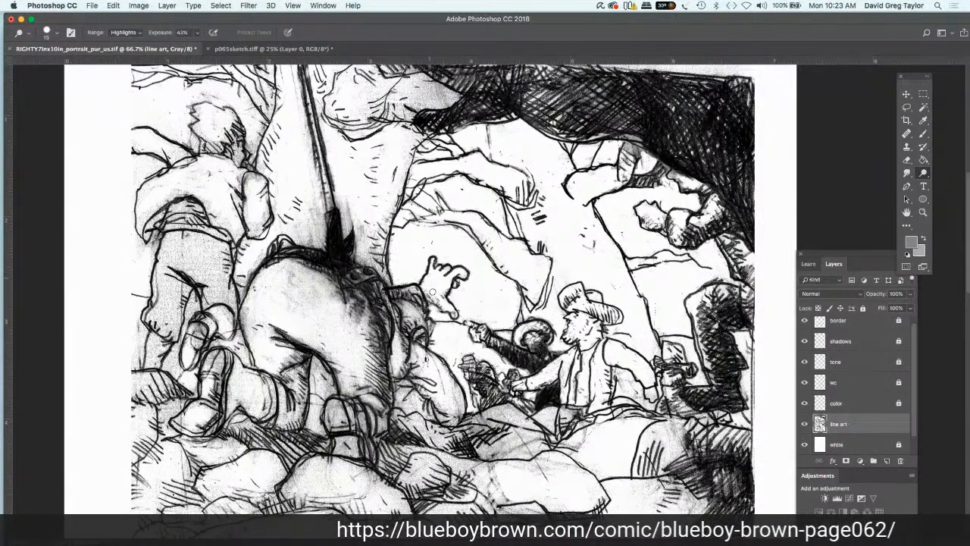
# Step: Dodge the grey tone from the crouching figure with the raised hand, covering the arm, head and lower body
pyautogui.moveTo(409, 291); pyautogui.dragTo(397, 296)
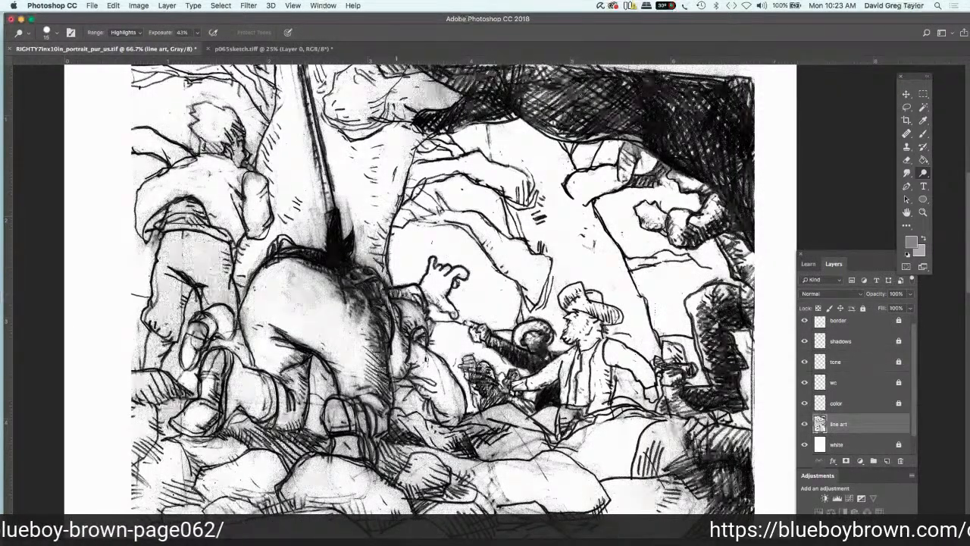
pyautogui.moveTo(397, 294); pyautogui.dragTo(429, 324)
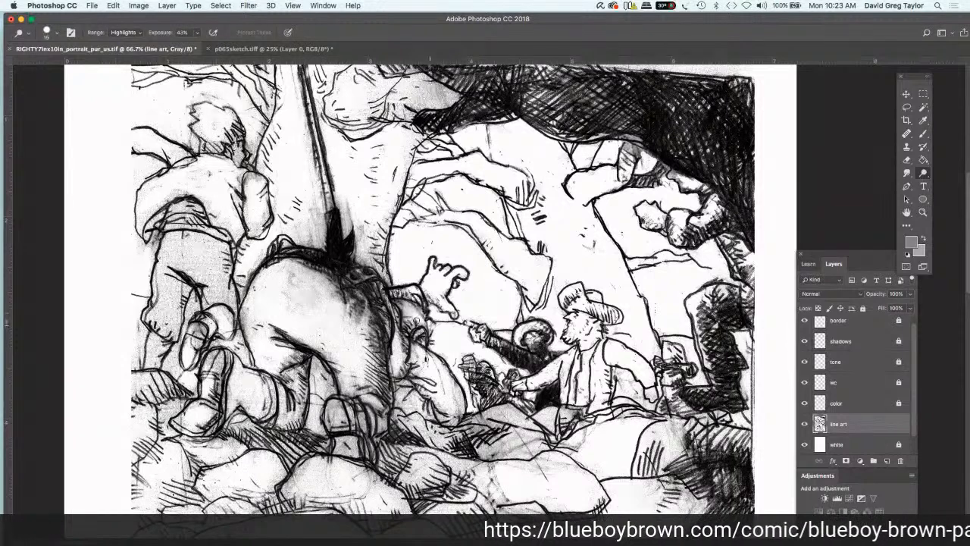
pyautogui.moveTo(426, 326)
pyautogui.mouseDown()
pyautogui.moveTo(401, 304)
pyautogui.moveTo(413, 333)
pyautogui.moveTo(425, 337)
pyautogui.mouseUp()
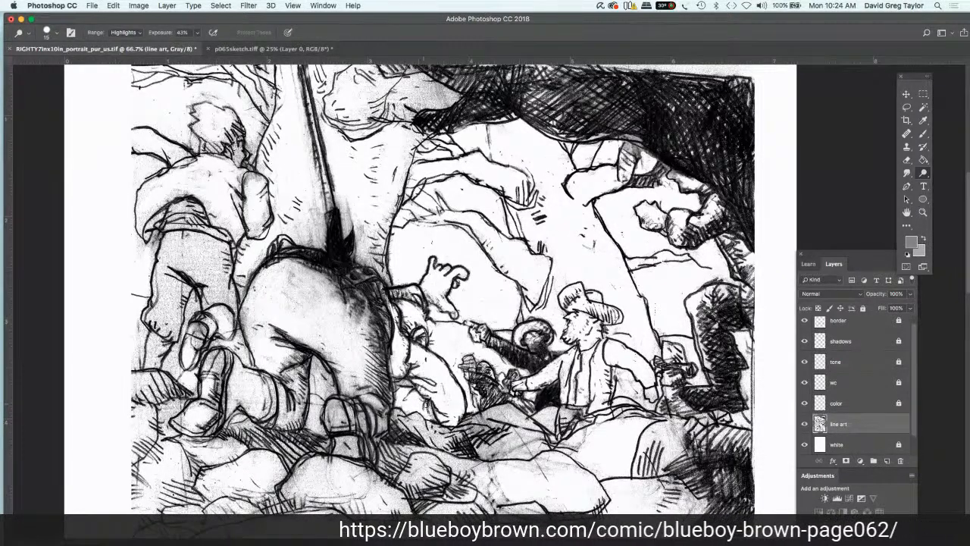
pyautogui.moveTo(430, 415); pyautogui.dragTo(397, 361)
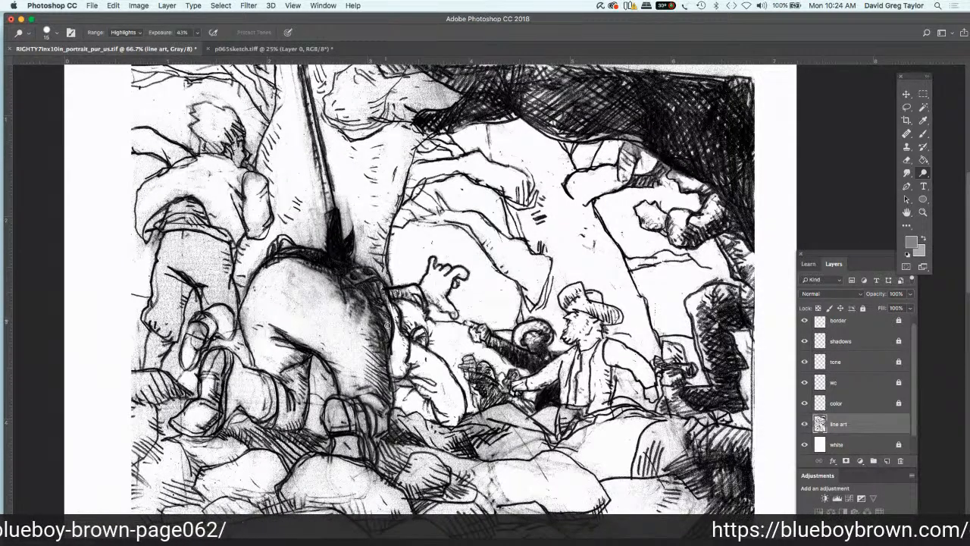
# Step: Lighten the shaded side of the large bent-over figure and the smudges around the dark spike at the pole's base with the Dodge tool
pyautogui.moveTo(387, 325)
pyautogui.mouseDown()
pyautogui.moveTo(391, 335)
pyautogui.moveTo(385, 308)
pyautogui.mouseUp()
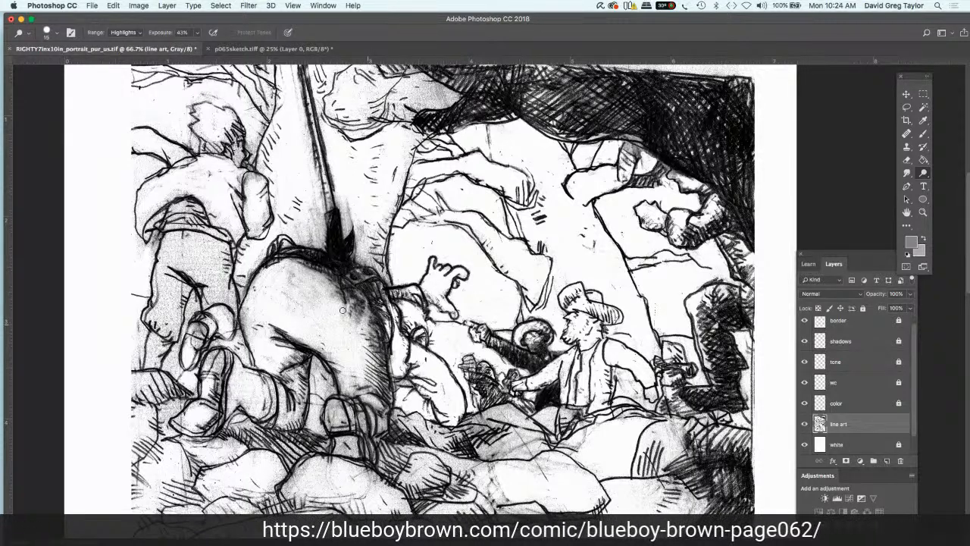
pyautogui.moveTo(370, 329); pyautogui.dragTo(360, 312)
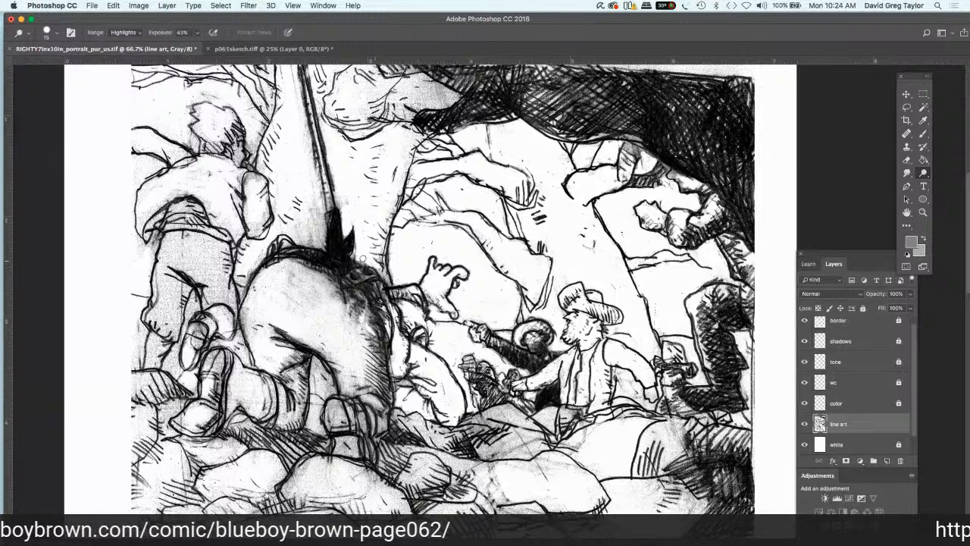
pyautogui.moveTo(378, 260); pyautogui.dragTo(382, 269)
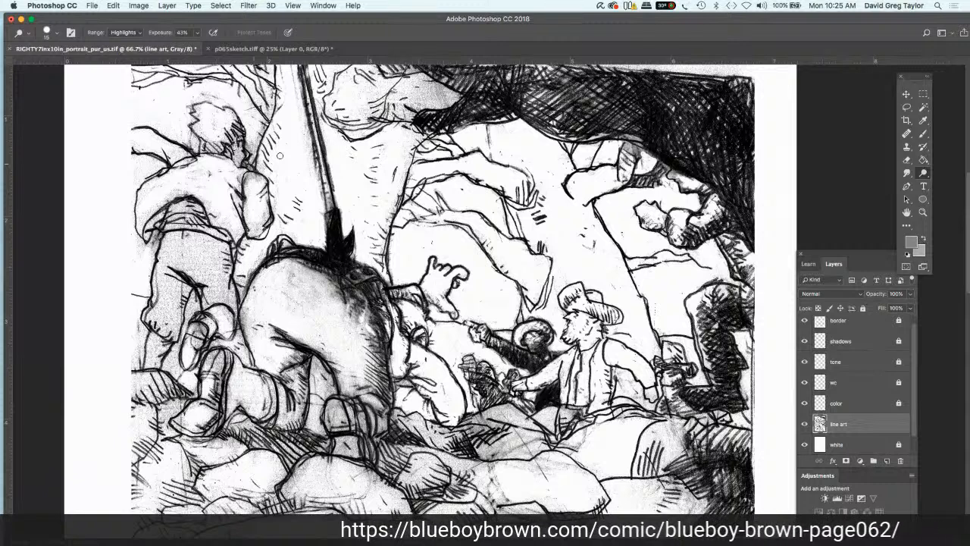
# Step: Dodge the grey tone from the pale rock shape beside the top of the pole, next to the dark overhang
pyautogui.click(906, 213)
pyautogui.moveTo(593, 184)
pyautogui.mouseDown()
pyautogui.moveTo(605, 203)
pyautogui.moveTo(595, 195)
pyautogui.mouseUp()
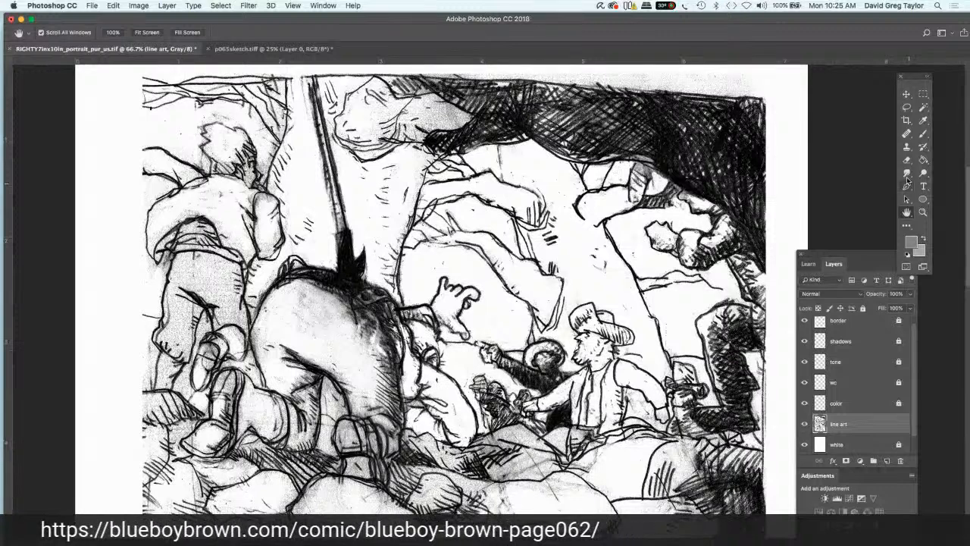
pyautogui.click(923, 173)
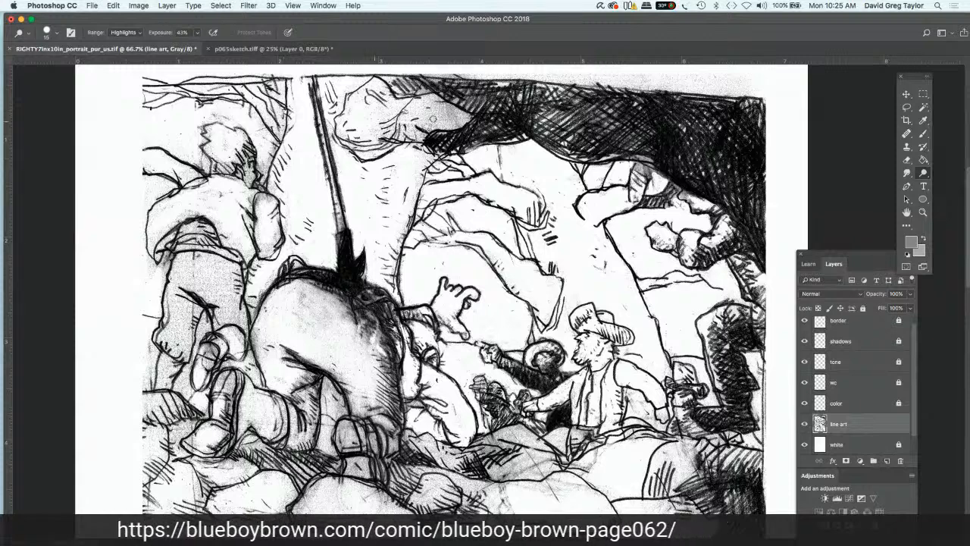
pyautogui.moveTo(428, 123)
pyautogui.mouseDown()
pyautogui.moveTo(448, 106)
pyautogui.moveTo(465, 119)
pyautogui.moveTo(419, 138)
pyautogui.moveTo(403, 120)
pyautogui.moveTo(416, 108)
pyautogui.moveTo(417, 125)
pyautogui.moveTo(456, 119)
pyautogui.mouseUp()
pyautogui.moveTo(382, 93); pyautogui.dragTo(399, 95)
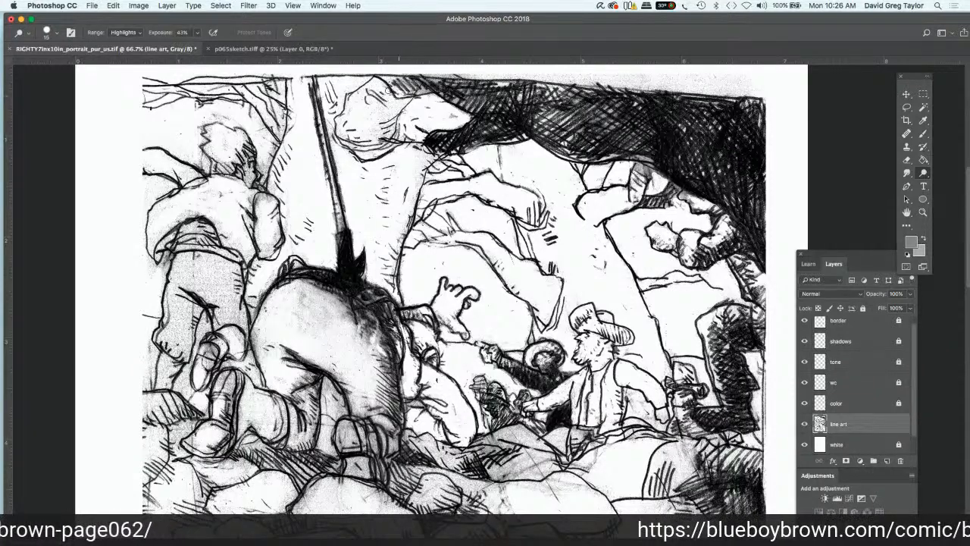
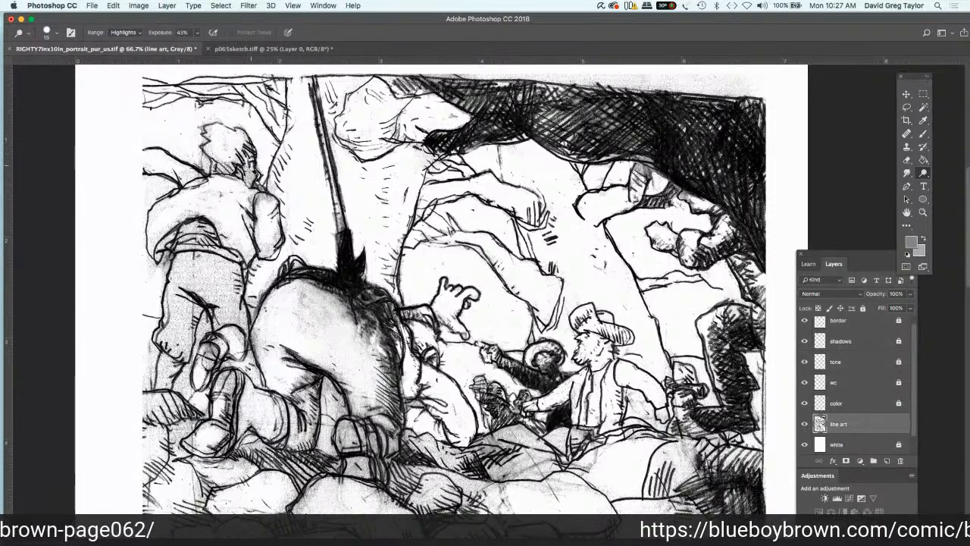
# Step: Dodge the grey tone from the standing figure's face, hair and shoulder and the background just beside them
pyautogui.moveTo(254, 178)
pyautogui.mouseDown()
pyautogui.moveTo(225, 165)
pyautogui.moveTo(234, 171)
pyautogui.moveTo(245, 157)
pyautogui.moveTo(217, 129)
pyautogui.mouseUp()
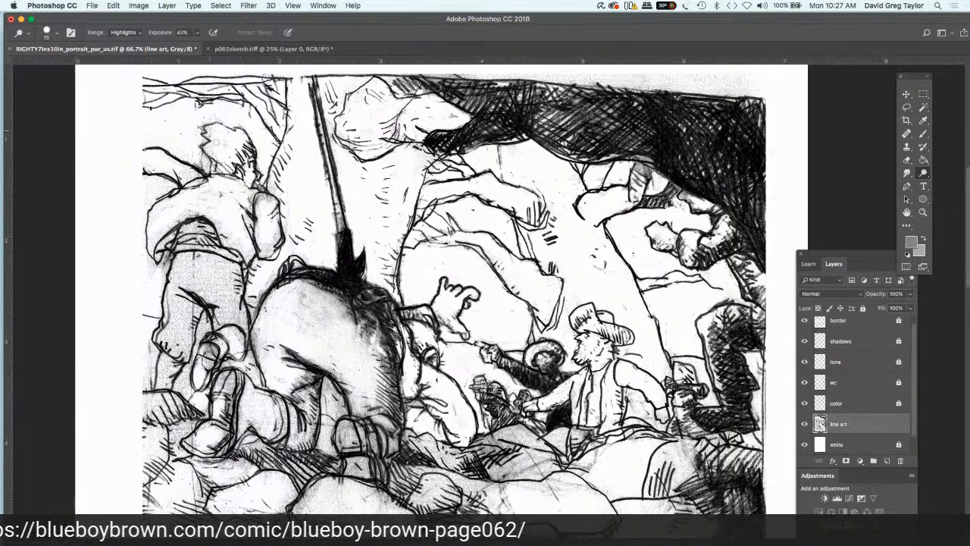
pyautogui.moveTo(217, 142)
pyautogui.mouseDown()
pyautogui.moveTo(204, 168)
pyautogui.moveTo(199, 154)
pyautogui.mouseUp()
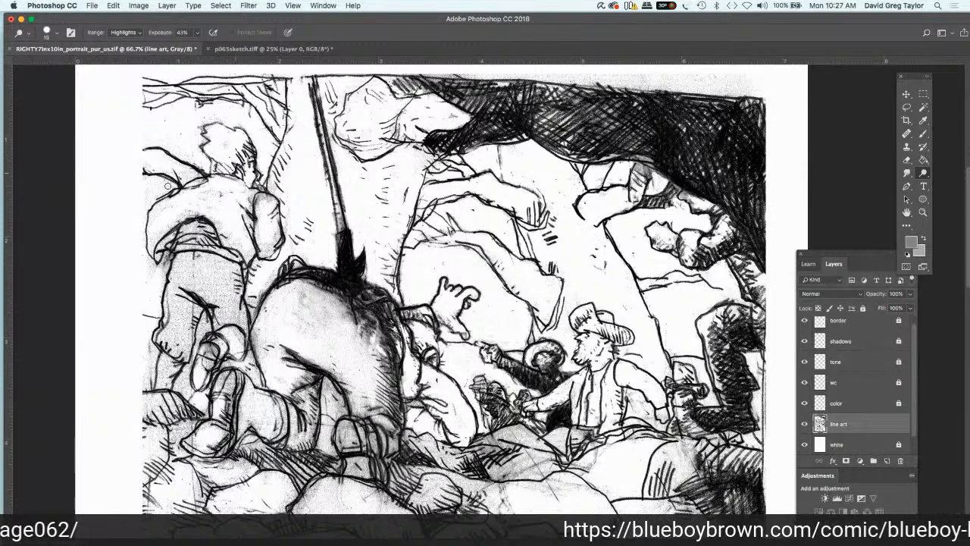
pyautogui.moveTo(205, 185)
pyautogui.mouseDown()
pyautogui.moveTo(154, 196)
pyautogui.moveTo(172, 173)
pyautogui.moveTo(192, 171)
pyautogui.moveTo(196, 129)
pyautogui.moveTo(225, 121)
pyautogui.moveTo(165, 135)
pyautogui.mouseUp()
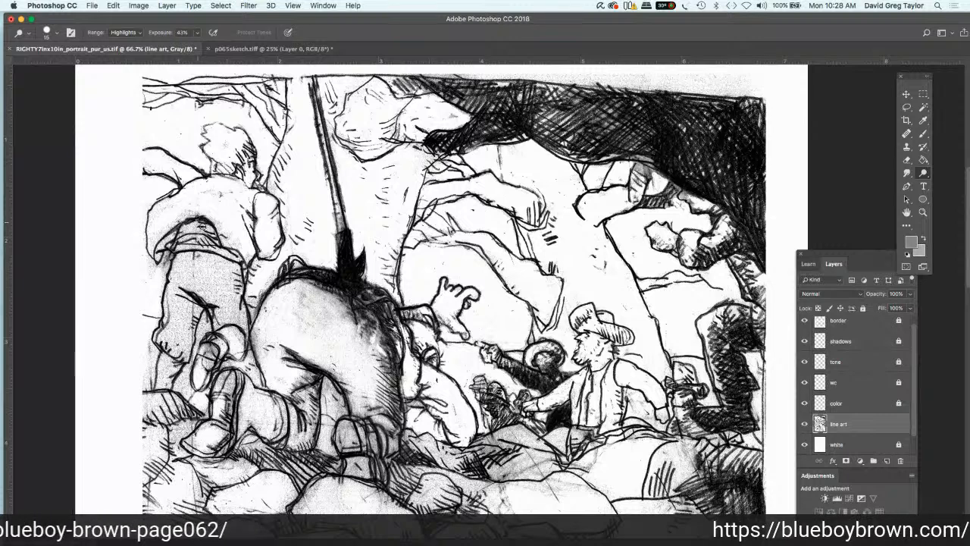
# Step: Dodge the grey tone from the standing figure's back, shirt and trousers, down to the hand beside the leg
pyautogui.moveTo(198, 222)
pyautogui.mouseDown()
pyautogui.moveTo(204, 241)
pyautogui.moveTo(181, 244)
pyautogui.moveTo(217, 259)
pyautogui.moveTo(190, 272)
pyautogui.moveTo(237, 294)
pyautogui.moveTo(240, 318)
pyautogui.moveTo(224, 323)
pyautogui.moveTo(239, 356)
pyautogui.mouseUp()
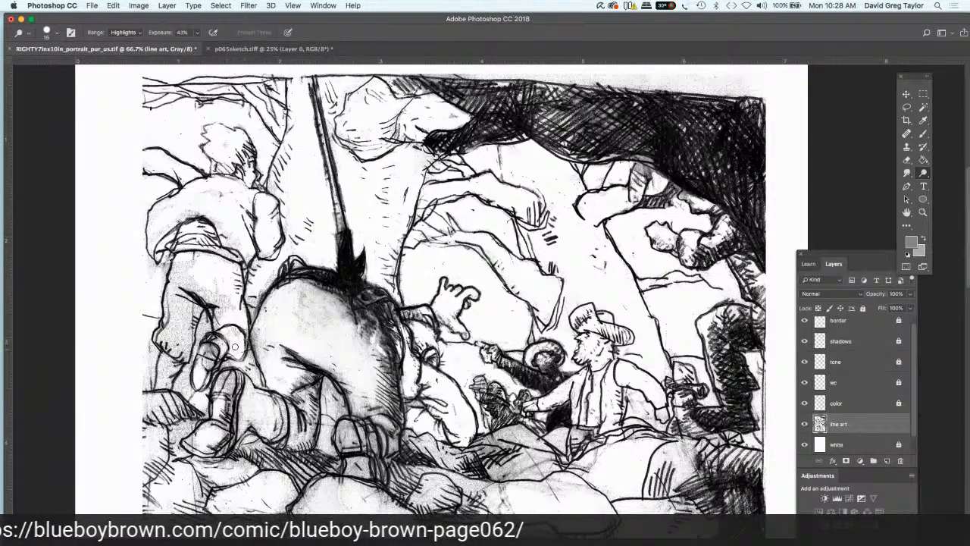
pyautogui.moveTo(217, 307)
pyautogui.mouseDown()
pyautogui.moveTo(222, 322)
pyautogui.moveTo(217, 299)
pyautogui.moveTo(194, 293)
pyautogui.moveTo(192, 262)
pyautogui.moveTo(174, 273)
pyautogui.moveTo(175, 295)
pyautogui.moveTo(195, 313)
pyautogui.moveTo(173, 303)
pyautogui.mouseUp()
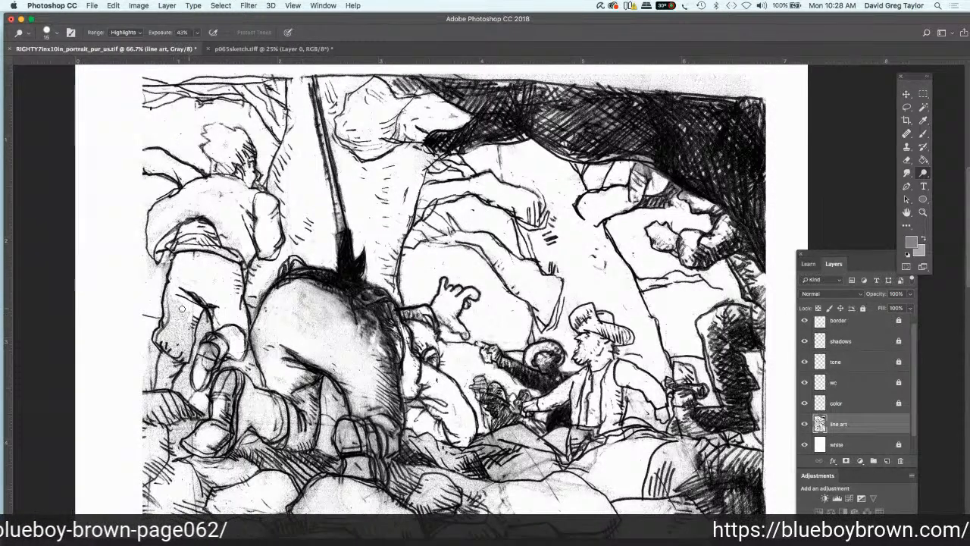
pyautogui.moveTo(173, 298)
pyautogui.mouseDown()
pyautogui.moveTo(174, 312)
pyautogui.moveTo(172, 288)
pyautogui.moveTo(166, 319)
pyautogui.moveTo(190, 318)
pyautogui.moveTo(183, 351)
pyautogui.moveTo(160, 338)
pyautogui.moveTo(168, 381)
pyautogui.moveTo(166, 373)
pyautogui.moveTo(149, 382)
pyautogui.moveTo(150, 329)
pyautogui.mouseUp()
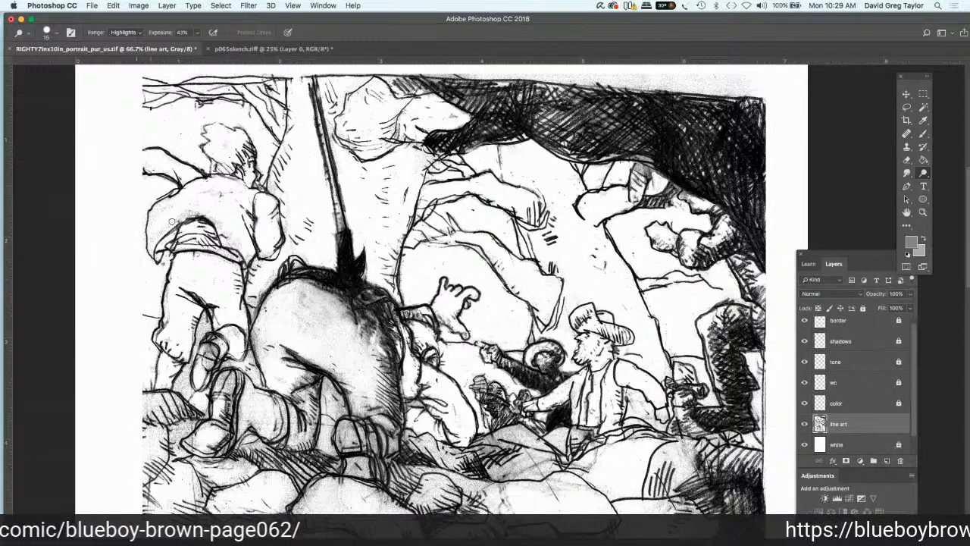
pyautogui.moveTo(200, 208)
pyautogui.mouseDown()
pyautogui.moveTo(183, 218)
pyautogui.moveTo(210, 215)
pyautogui.mouseUp()
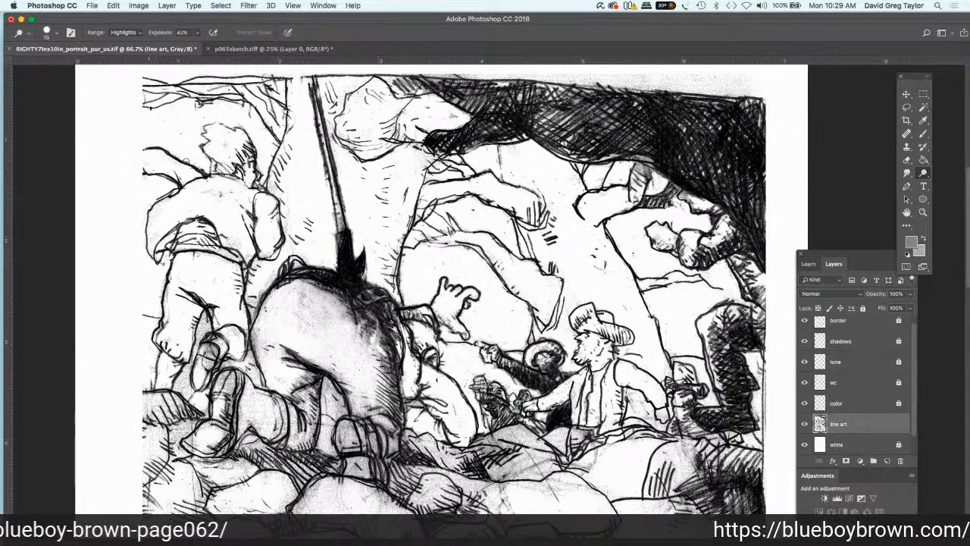
pyautogui.moveTo(186, 161); pyautogui.dragTo(152, 154)
pyautogui.moveTo(203, 195); pyautogui.dragTo(235, 196)
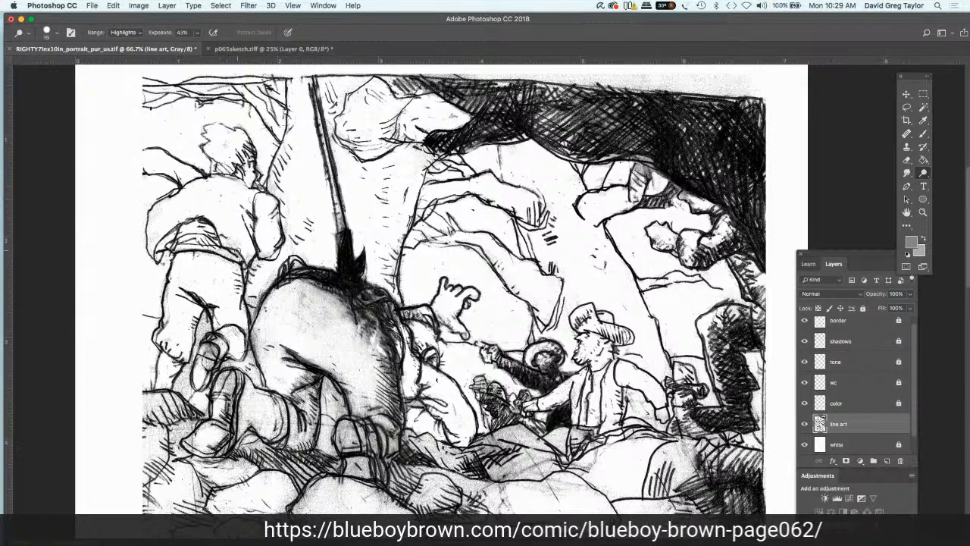
# Step: Lighten the edge of the standing figure's trousers, the lower leg and the gaps down to the kneeling figure's shoes
pyautogui.moveTo(237, 250)
pyautogui.mouseDown()
pyautogui.moveTo(210, 241)
pyautogui.moveTo(253, 285)
pyautogui.mouseUp()
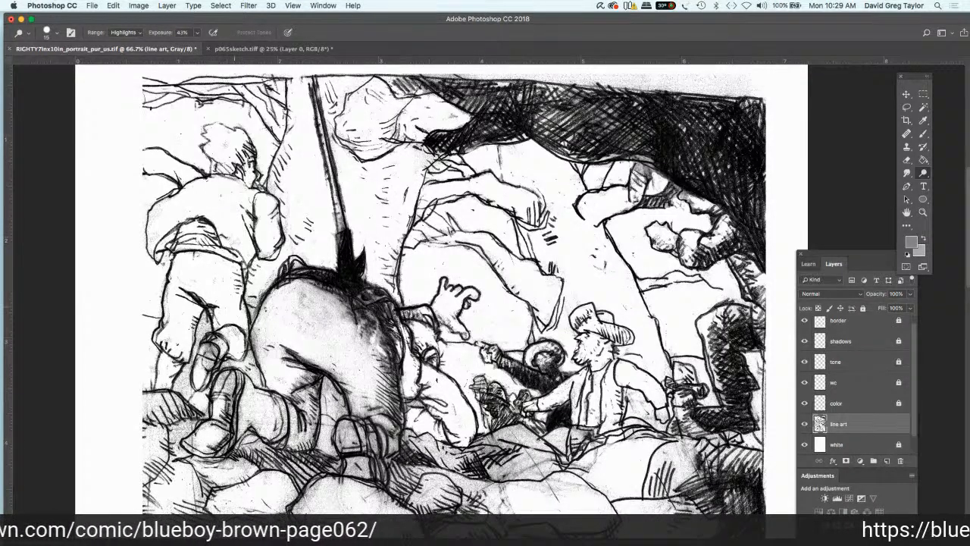
pyautogui.moveTo(209, 310)
pyautogui.mouseDown()
pyautogui.moveTo(196, 354)
pyautogui.moveTo(209, 354)
pyautogui.moveTo(229, 332)
pyautogui.mouseUp()
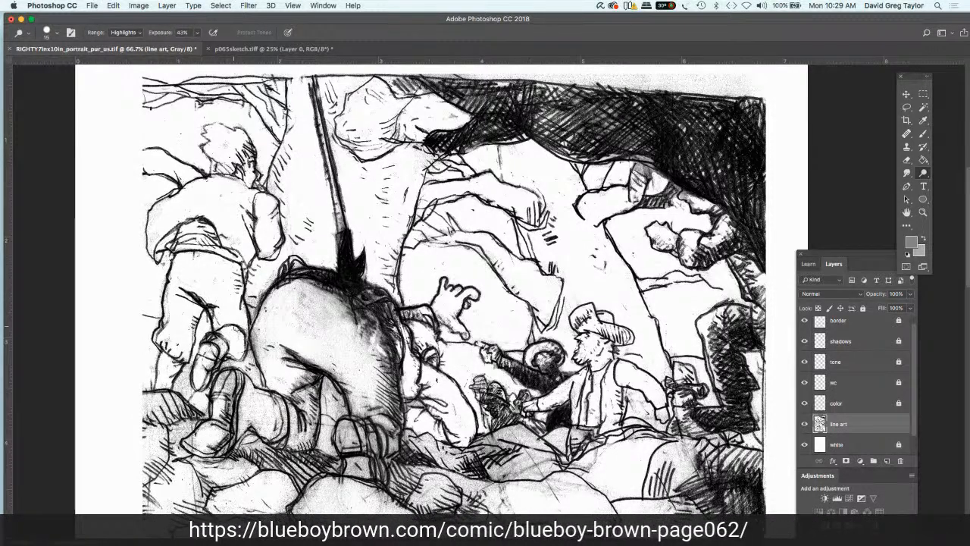
pyautogui.moveTo(249, 358); pyautogui.dragTo(247, 379)
pyautogui.moveTo(181, 354); pyautogui.dragTo(191, 393)
pyautogui.moveTo(180, 349); pyautogui.dragTo(188, 399)
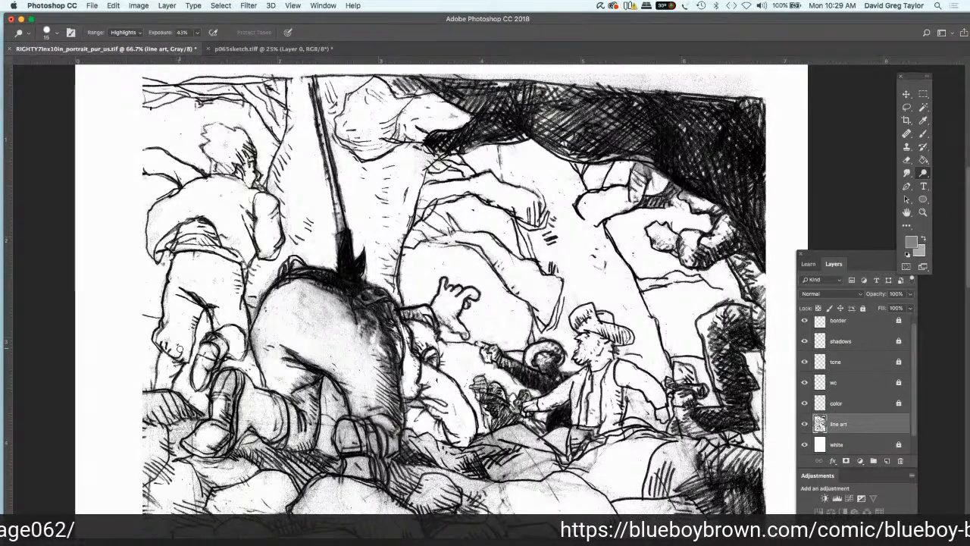
# Step: Dodge the grey tone from the kneeling figure's shoe soles and lower leg beneath the standing figure
pyautogui.scroll(-2, 179, 349)
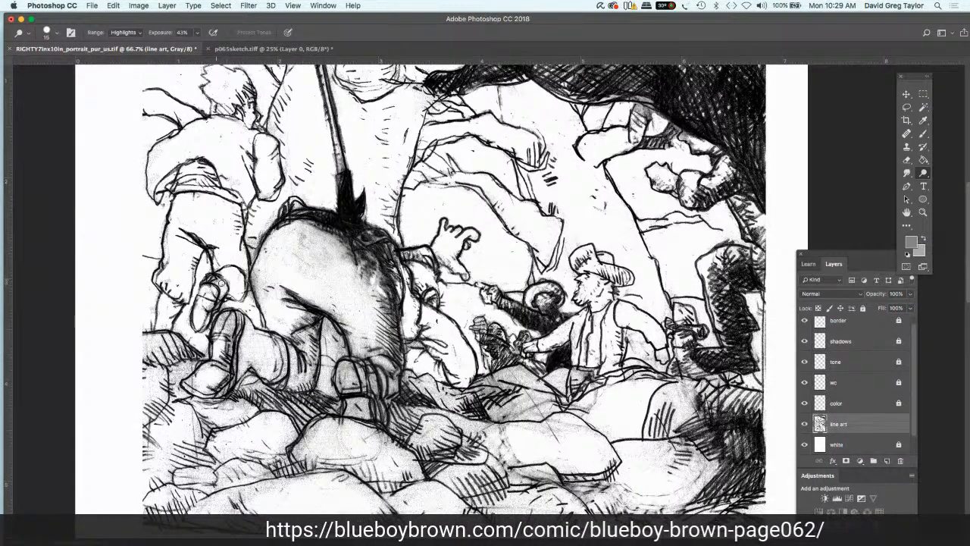
pyautogui.moveTo(221, 281); pyautogui.dragTo(198, 322)
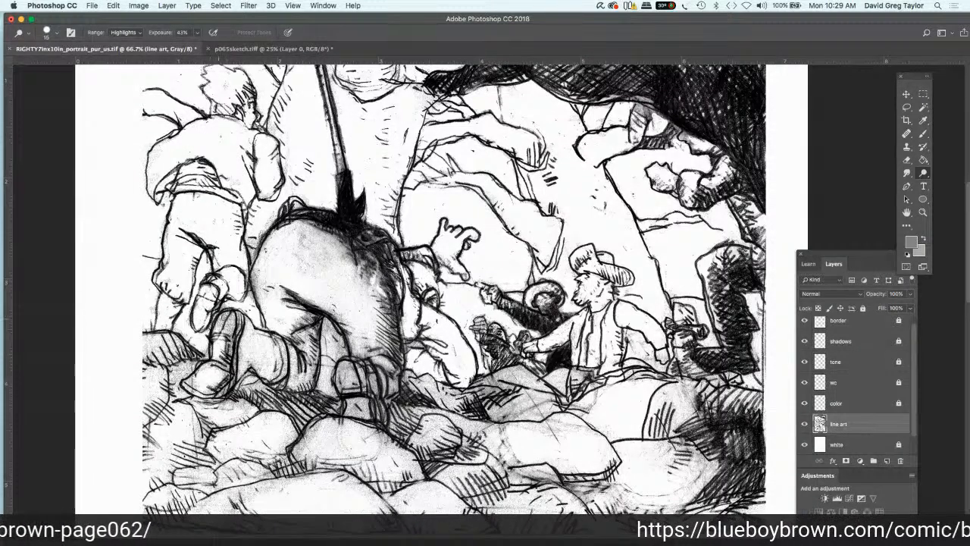
pyautogui.moveTo(230, 321); pyautogui.dragTo(198, 378)
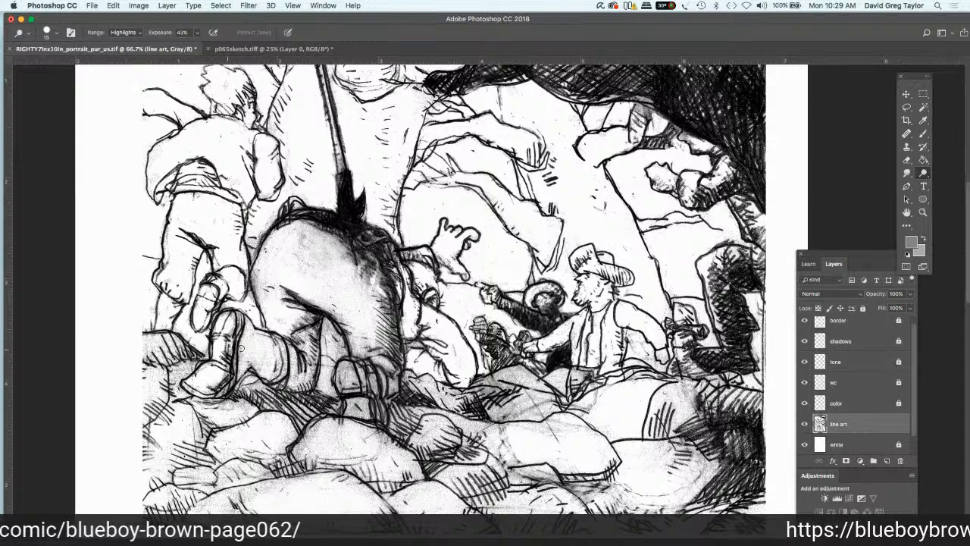
pyautogui.moveTo(241, 348)
pyautogui.mouseDown()
pyautogui.moveTo(279, 361)
pyautogui.moveTo(278, 376)
pyautogui.moveTo(273, 344)
pyautogui.moveTo(254, 335)
pyautogui.moveTo(333, 305)
pyautogui.moveTo(257, 291)
pyautogui.moveTo(255, 275)
pyautogui.moveTo(262, 309)
pyautogui.moveTo(313, 324)
pyautogui.moveTo(311, 371)
pyautogui.moveTo(299, 372)
pyautogui.moveTo(305, 353)
pyautogui.moveTo(282, 382)
pyautogui.moveTo(265, 379)
pyautogui.moveTo(278, 364)
pyautogui.moveTo(260, 371)
pyautogui.mouseUp()
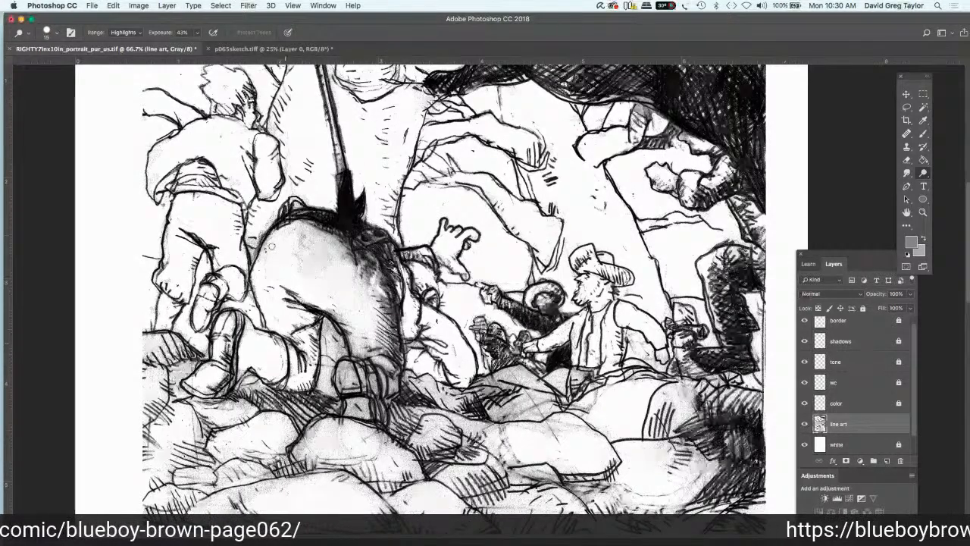
# Step: Clean the smudges along the outer contour of the large bent-over figure, from the waistband down the hip
pyautogui.moveTo(267, 236); pyautogui.dragTo(254, 269)
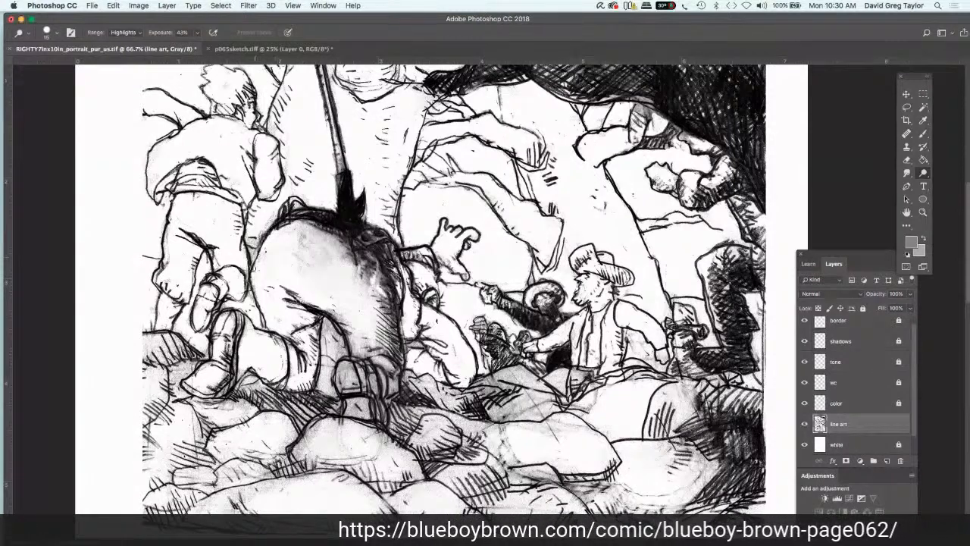
pyautogui.moveTo(254, 268); pyautogui.dragTo(255, 286)
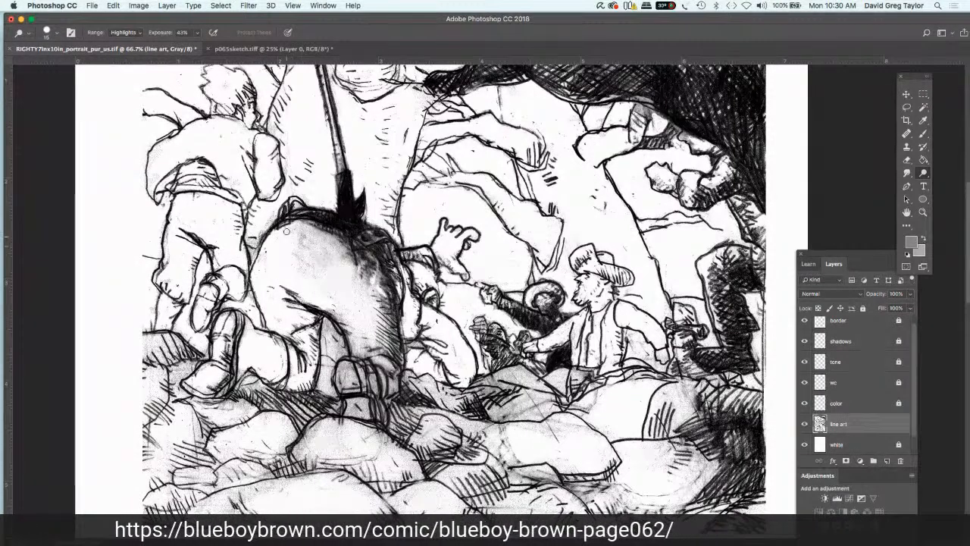
pyautogui.moveTo(286, 231); pyautogui.dragTo(300, 228)
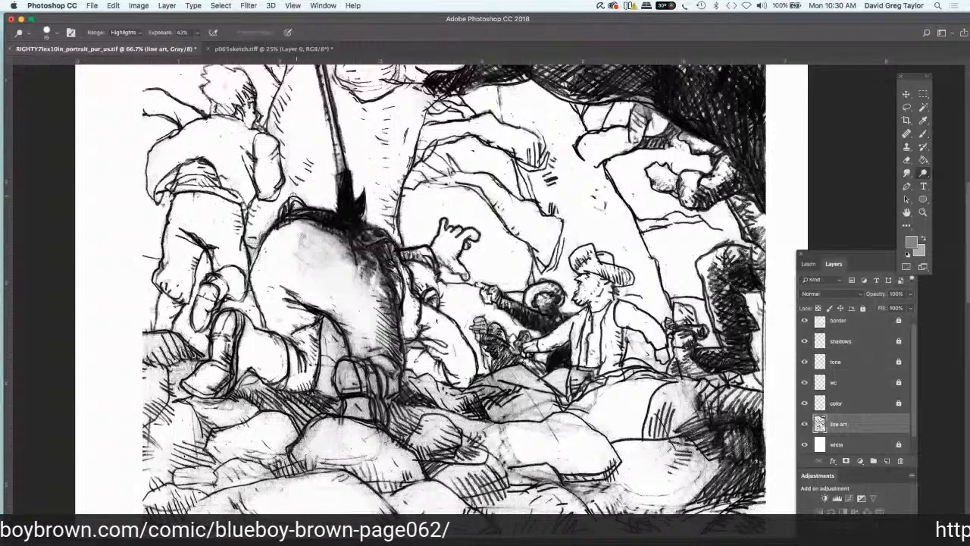
pyautogui.moveTo(295, 199)
pyautogui.mouseDown()
pyautogui.moveTo(285, 224)
pyautogui.moveTo(294, 201)
pyautogui.moveTo(254, 241)
pyautogui.mouseUp()
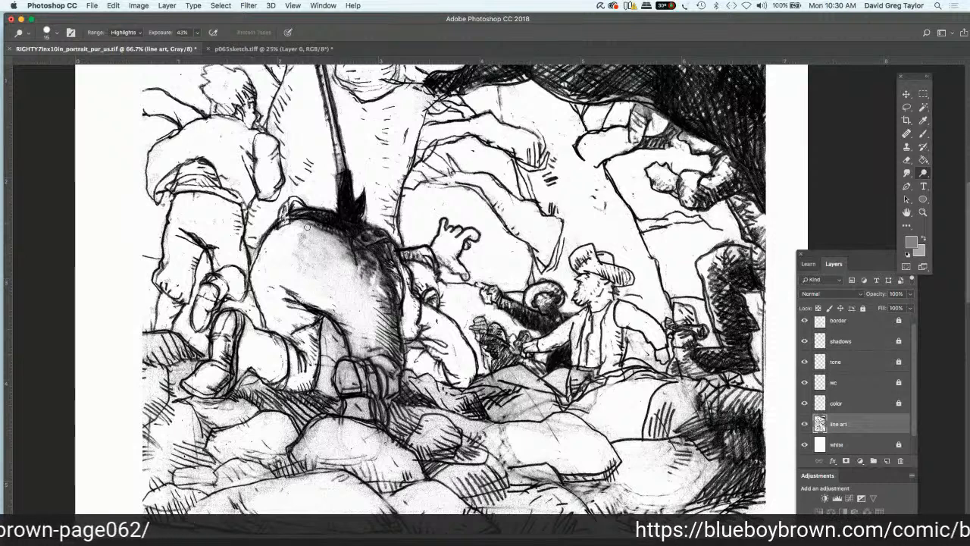
# Step: Lighten the large bent-over figure's seat, shaded flank and waistband, plus the smudges beside the crouching figure's head
pyautogui.moveTo(307, 226)
pyautogui.mouseDown()
pyautogui.moveTo(334, 242)
pyautogui.moveTo(275, 247)
pyautogui.moveTo(302, 236)
pyautogui.moveTo(346, 255)
pyautogui.moveTo(314, 285)
pyautogui.moveTo(328, 315)
pyautogui.moveTo(352, 331)
pyautogui.mouseUp()
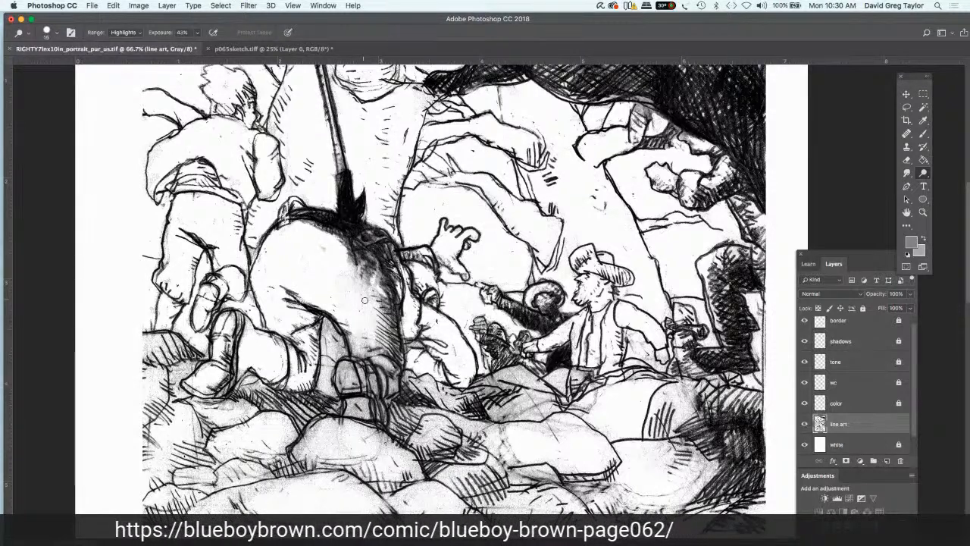
pyautogui.moveTo(376, 294); pyautogui.dragTo(352, 246)
pyautogui.moveTo(375, 281)
pyautogui.mouseDown()
pyautogui.moveTo(354, 249)
pyautogui.moveTo(355, 269)
pyautogui.moveTo(350, 258)
pyautogui.moveTo(355, 269)
pyautogui.moveTo(367, 235)
pyautogui.moveTo(386, 234)
pyautogui.mouseUp()
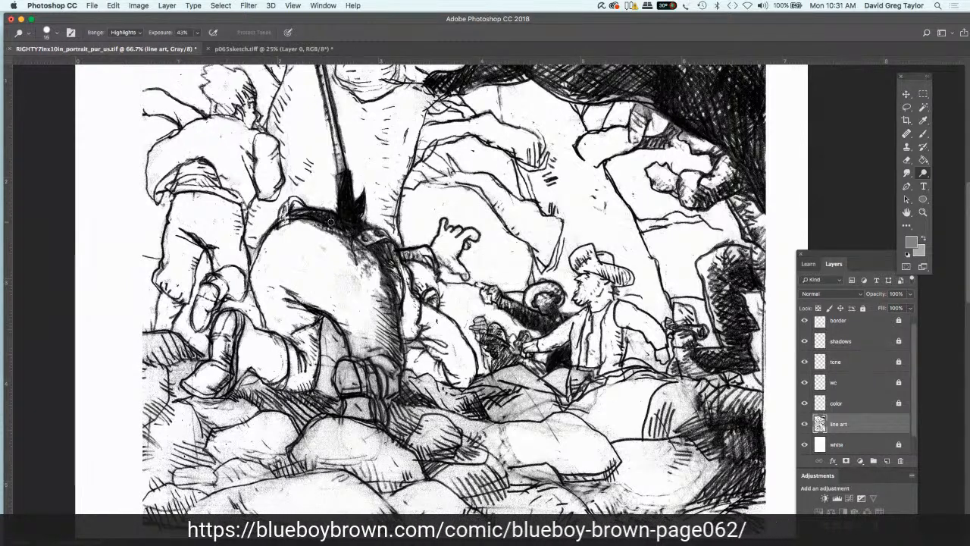
pyautogui.moveTo(341, 234)
pyautogui.mouseDown()
pyautogui.moveTo(352, 239)
pyautogui.moveTo(322, 226)
pyautogui.mouseUp()
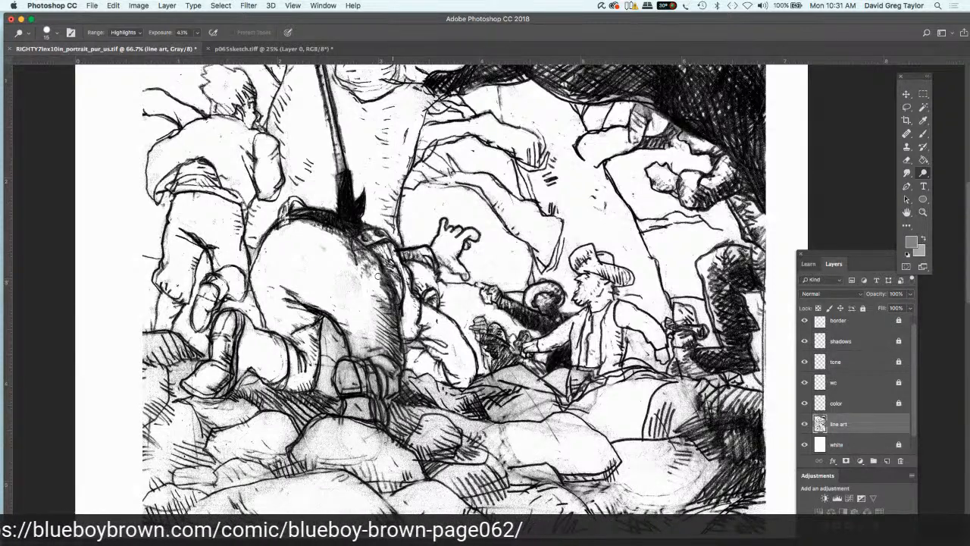
pyautogui.moveTo(377, 277); pyautogui.dragTo(387, 318)
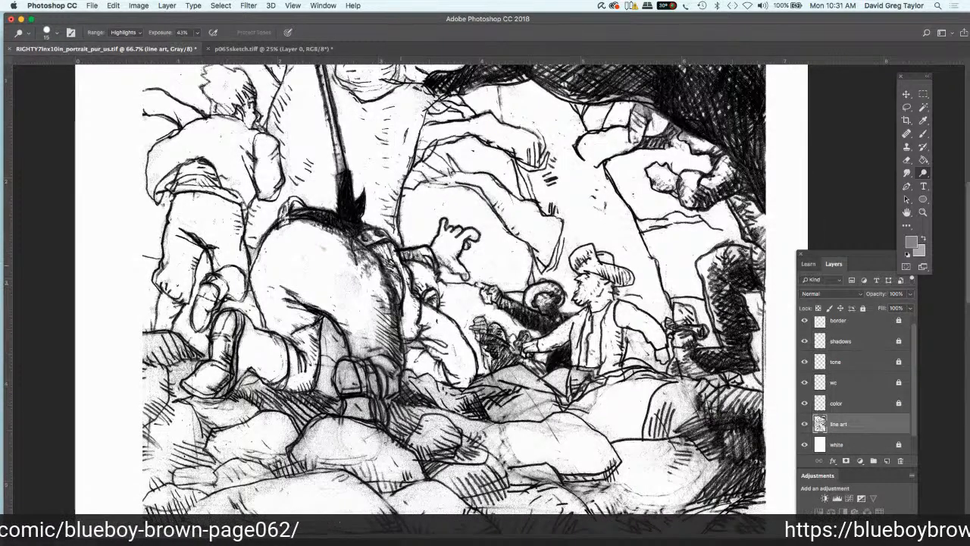
pyautogui.moveTo(420, 260)
pyautogui.mouseDown()
pyautogui.moveTo(394, 248)
pyautogui.moveTo(414, 243)
pyautogui.mouseUp()
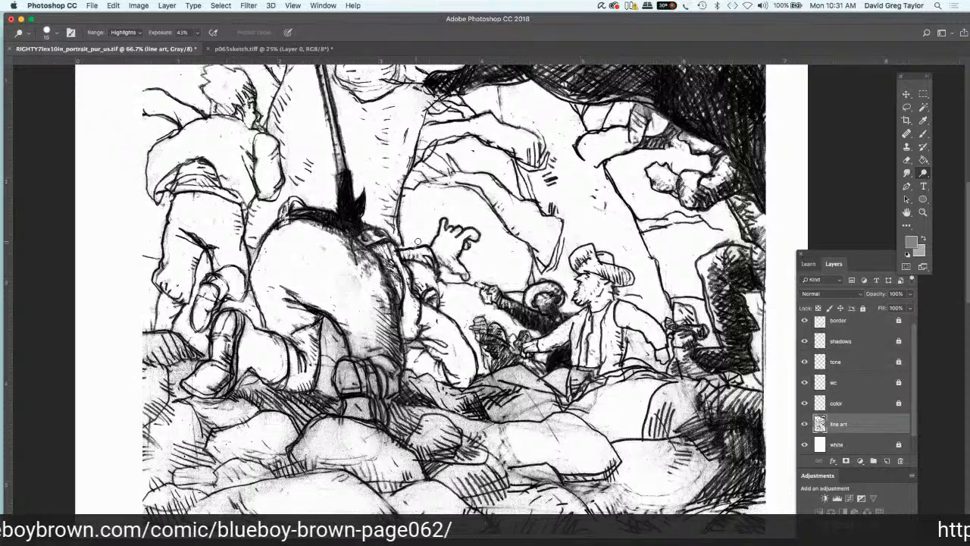
pyautogui.moveTo(408, 244)
pyautogui.mouseDown()
pyautogui.moveTo(418, 247)
pyautogui.moveTo(402, 248)
pyautogui.mouseUp()
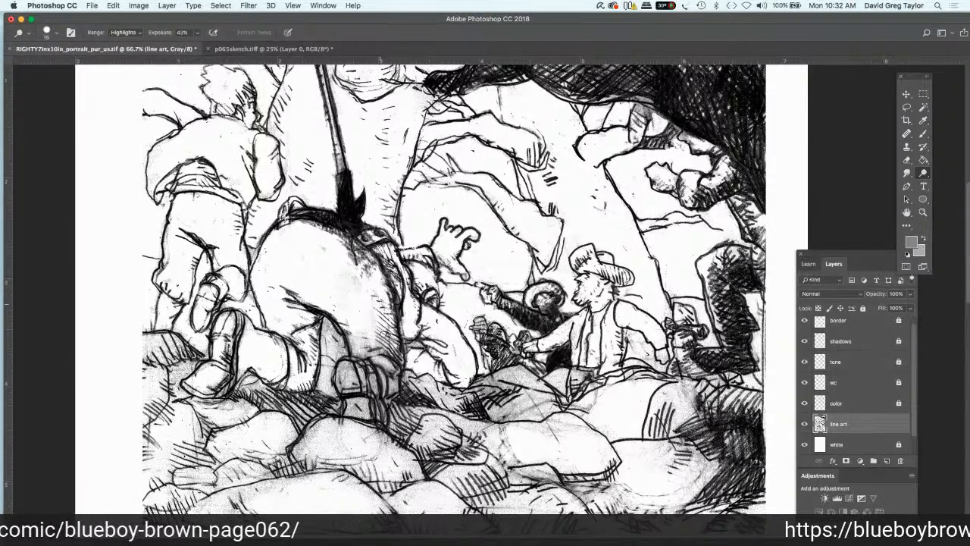
# Step: Dodge the grey tone from the large bent-over figure's lower leg and shoe, the gap between the legs and the area beside the calf
pyautogui.moveTo(397, 353); pyautogui.dragTo(374, 351)
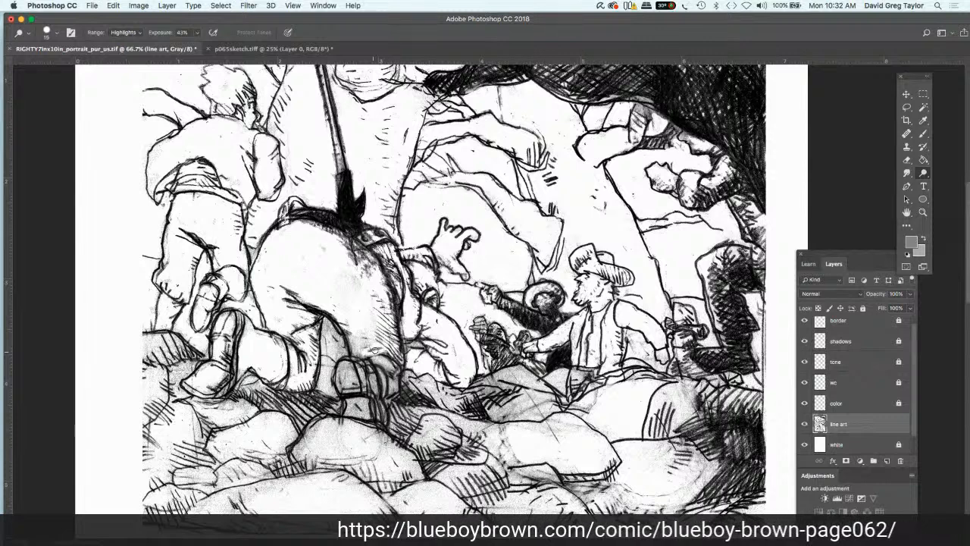
pyautogui.moveTo(363, 350); pyautogui.dragTo(355, 343)
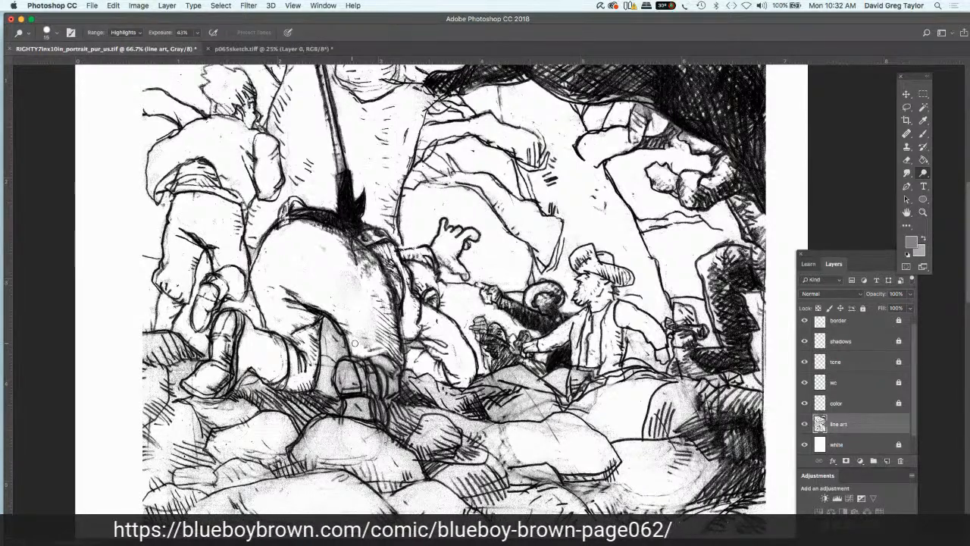
pyautogui.moveTo(359, 340)
pyautogui.mouseDown()
pyautogui.moveTo(382, 338)
pyautogui.moveTo(372, 352)
pyautogui.moveTo(393, 377)
pyautogui.moveTo(386, 396)
pyautogui.moveTo(347, 362)
pyautogui.moveTo(345, 376)
pyautogui.moveTo(362, 381)
pyautogui.moveTo(345, 387)
pyautogui.moveTo(364, 410)
pyautogui.moveTo(354, 408)
pyautogui.moveTo(376, 416)
pyautogui.moveTo(371, 402)
pyautogui.moveTo(378, 418)
pyautogui.mouseUp()
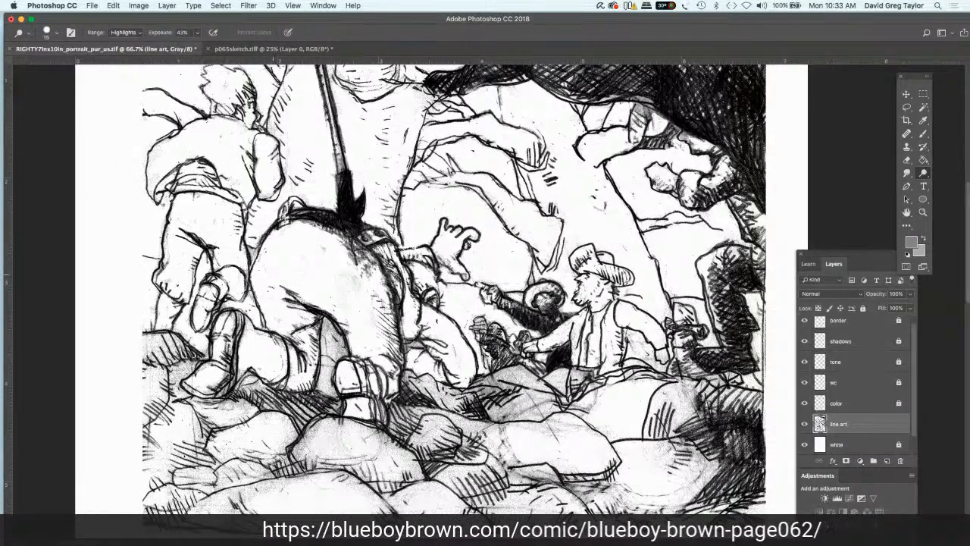
pyautogui.moveTo(325, 323)
pyautogui.mouseDown()
pyautogui.moveTo(338, 350)
pyautogui.moveTo(332, 393)
pyautogui.moveTo(320, 386)
pyautogui.mouseUp()
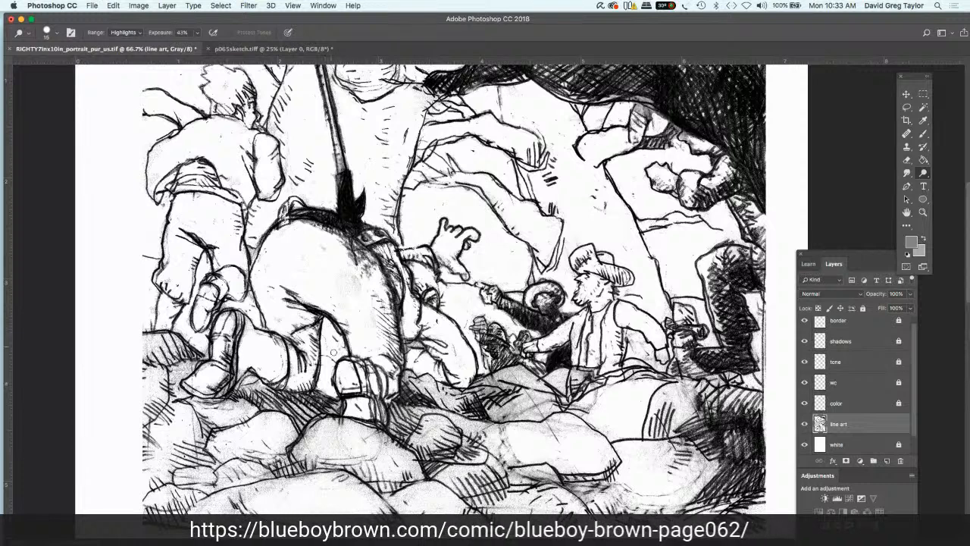
pyautogui.moveTo(334, 352)
pyautogui.mouseDown()
pyautogui.moveTo(332, 362)
pyautogui.moveTo(324, 332)
pyautogui.moveTo(322, 364)
pyautogui.mouseUp()
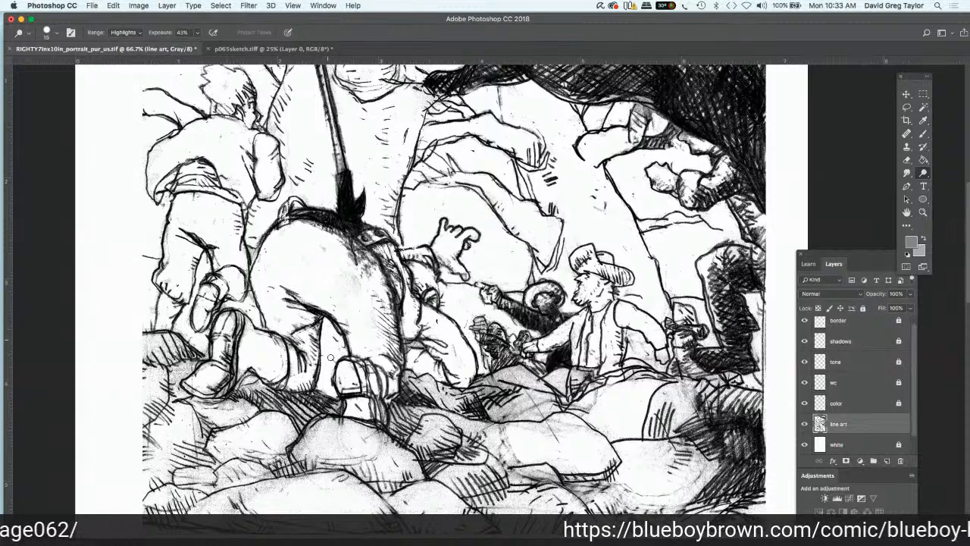
pyautogui.moveTo(402, 339)
pyautogui.mouseDown()
pyautogui.moveTo(437, 361)
pyautogui.moveTo(426, 384)
pyautogui.moveTo(411, 378)
pyautogui.mouseUp()
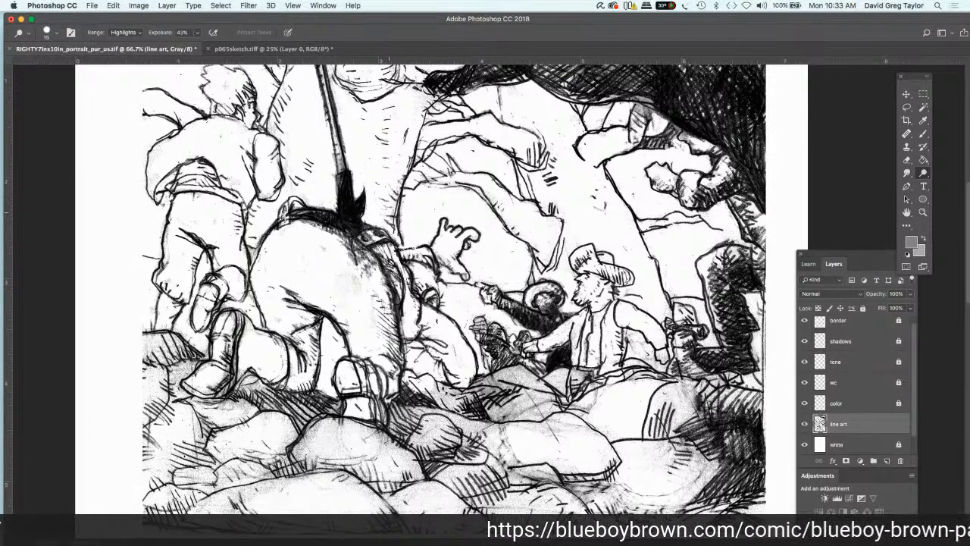
# Step: Dodge the grey tone from the folded ground shapes and rocks below the crouching and hat-wearing figures, plus the bent-over figure's flank edge
pyautogui.moveTo(429, 384)
pyautogui.mouseDown()
pyautogui.moveTo(449, 394)
pyautogui.moveTo(492, 385)
pyautogui.moveTo(474, 381)
pyautogui.moveTo(502, 415)
pyautogui.moveTo(507, 384)
pyautogui.moveTo(494, 377)
pyautogui.moveTo(516, 373)
pyautogui.moveTo(489, 392)
pyautogui.moveTo(547, 413)
pyautogui.moveTo(522, 409)
pyautogui.mouseUp()
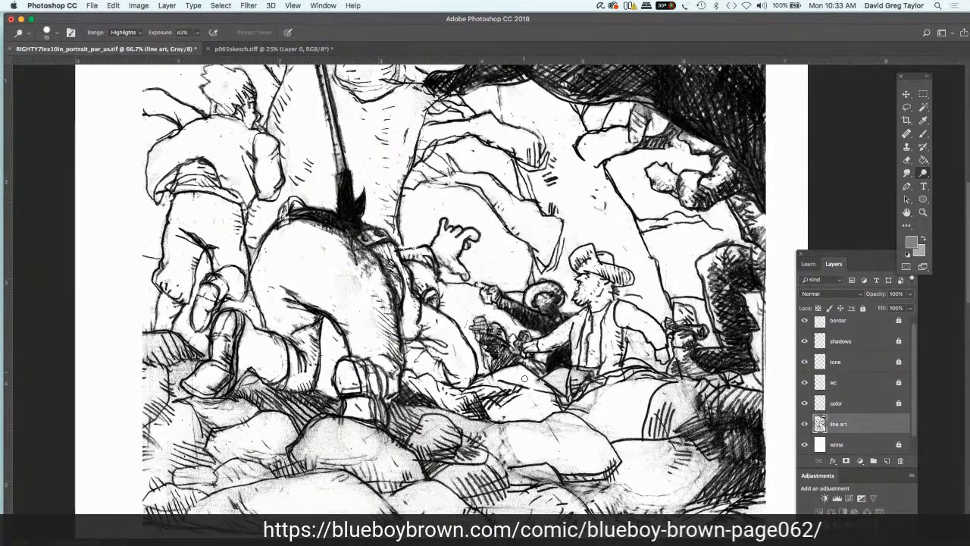
pyautogui.moveTo(535, 382)
pyautogui.mouseDown()
pyautogui.moveTo(558, 400)
pyautogui.moveTo(596, 398)
pyautogui.mouseUp()
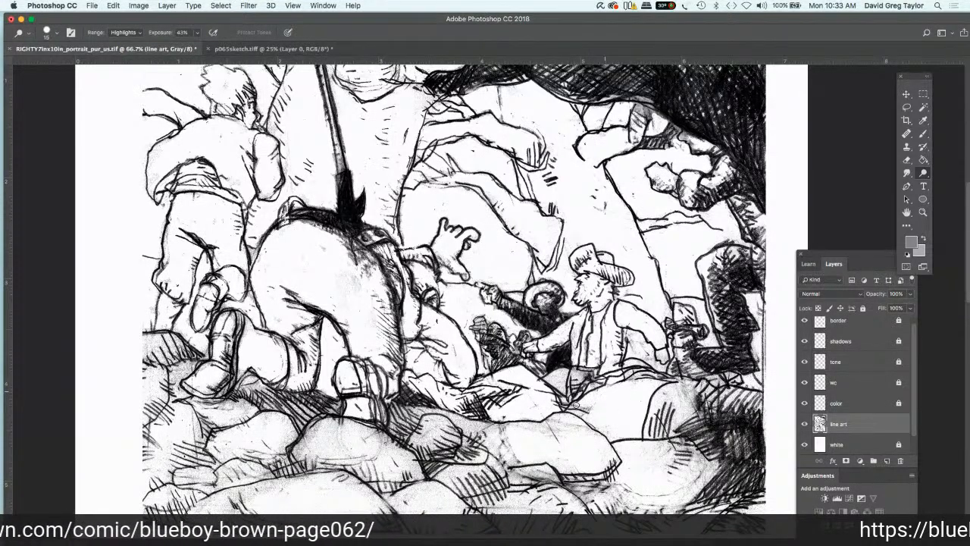
pyautogui.moveTo(573, 405); pyautogui.dragTo(595, 409)
pyautogui.moveTo(556, 382)
pyautogui.mouseDown()
pyautogui.moveTo(565, 387)
pyautogui.moveTo(576, 375)
pyautogui.moveTo(596, 384)
pyautogui.moveTo(553, 403)
pyautogui.moveTo(556, 445)
pyautogui.moveTo(574, 427)
pyautogui.moveTo(506, 424)
pyautogui.moveTo(520, 439)
pyautogui.moveTo(503, 458)
pyautogui.moveTo(470, 436)
pyautogui.moveTo(493, 431)
pyautogui.moveTo(415, 409)
pyautogui.moveTo(427, 414)
pyautogui.moveTo(426, 454)
pyautogui.moveTo(449, 468)
pyautogui.moveTo(442, 447)
pyautogui.moveTo(475, 442)
pyautogui.moveTo(409, 413)
pyautogui.moveTo(407, 432)
pyautogui.mouseUp()
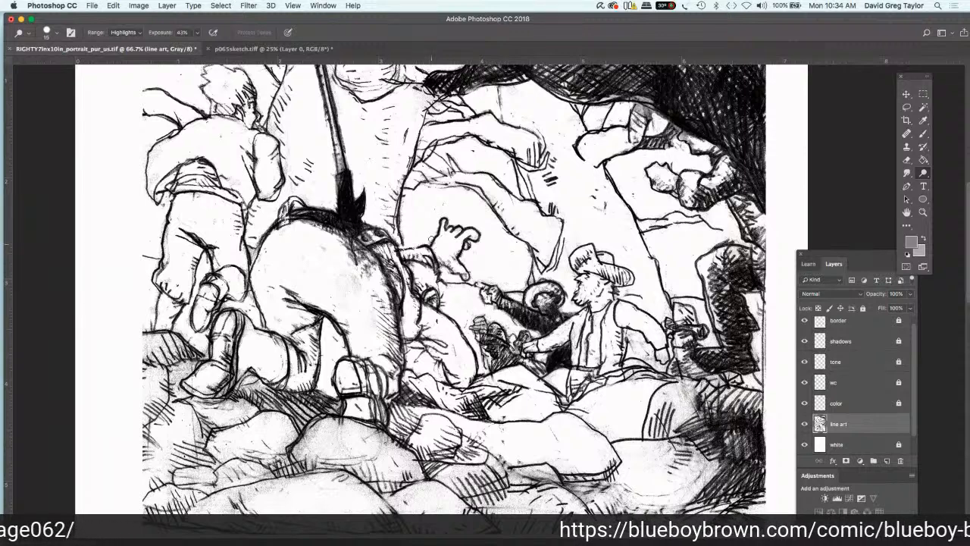
pyautogui.moveTo(395, 252)
pyautogui.mouseDown()
pyautogui.moveTo(401, 247)
pyautogui.moveTo(405, 283)
pyautogui.mouseUp()
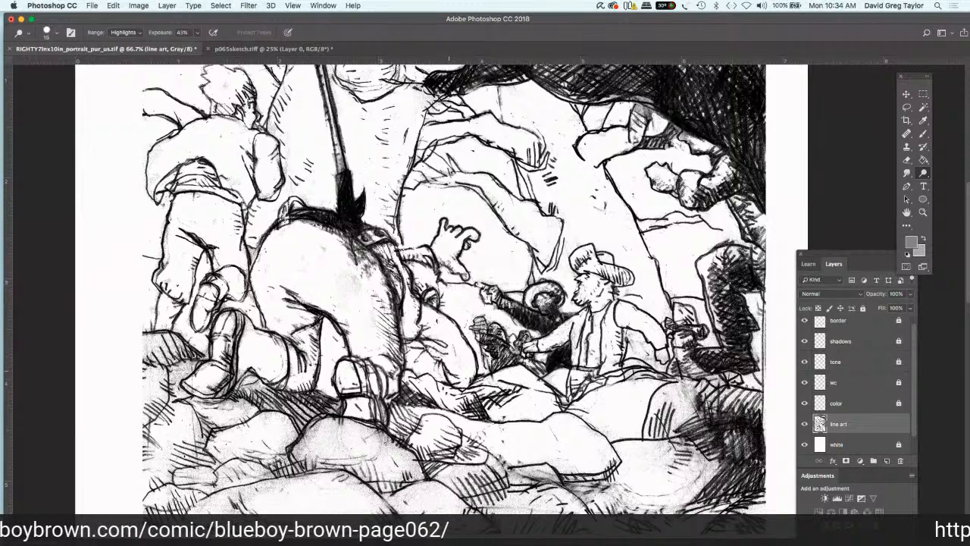
# Step: Dodge the grey tone from the crouching figure's leg, the ground around the bent-over figure's shoes and the ledge behind the raised shoe
pyautogui.moveTo(450, 347); pyautogui.dragTo(443, 357)
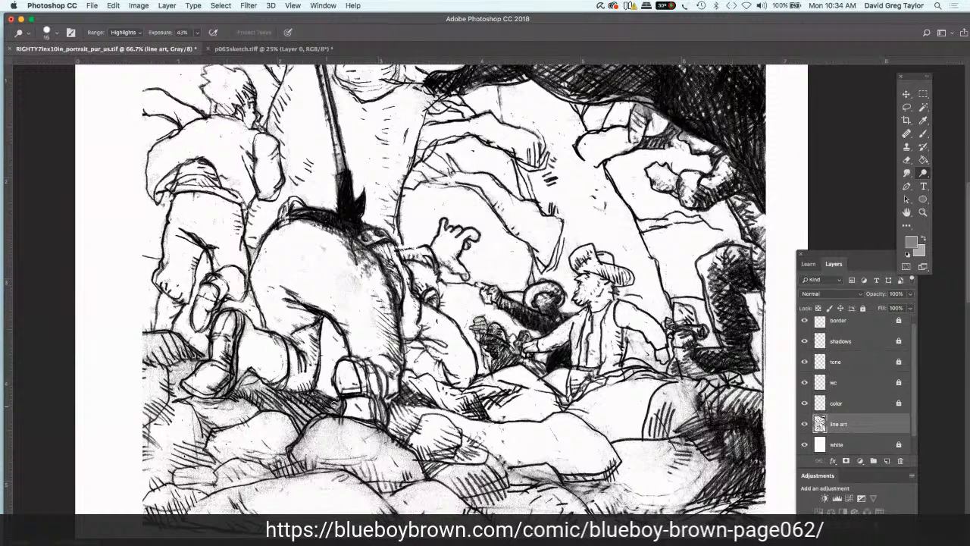
pyautogui.moveTo(338, 398)
pyautogui.mouseDown()
pyautogui.moveTo(304, 419)
pyautogui.moveTo(297, 394)
pyautogui.moveTo(306, 400)
pyautogui.mouseUp()
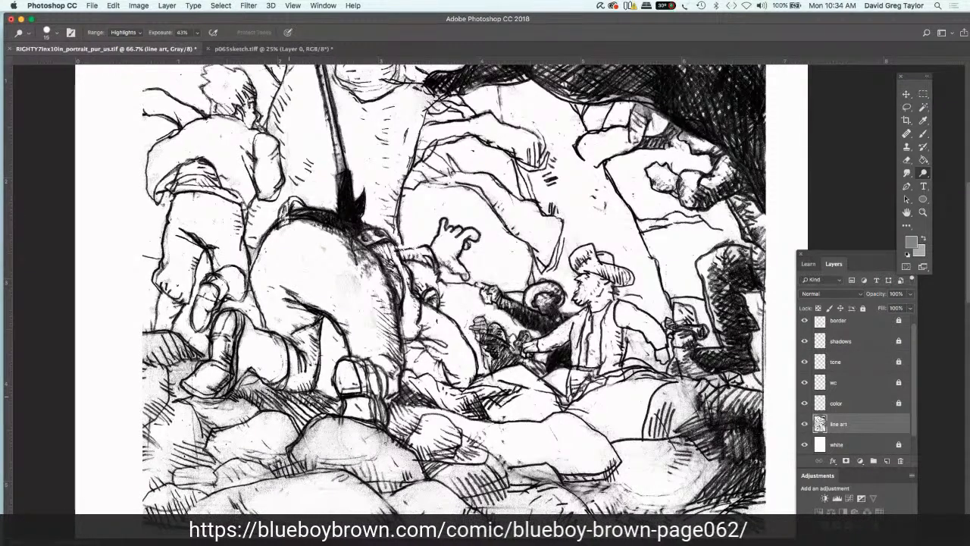
pyautogui.moveTo(289, 396); pyautogui.dragTo(232, 392)
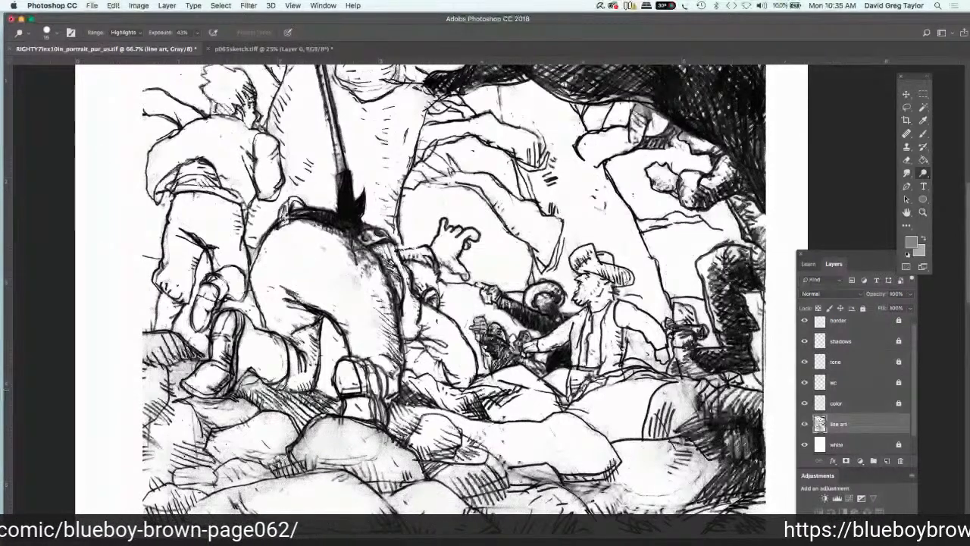
pyautogui.moveTo(279, 395)
pyautogui.mouseDown()
pyautogui.moveTo(227, 390)
pyautogui.moveTo(240, 377)
pyautogui.mouseUp()
pyautogui.moveTo(242, 334); pyautogui.dragTo(244, 322)
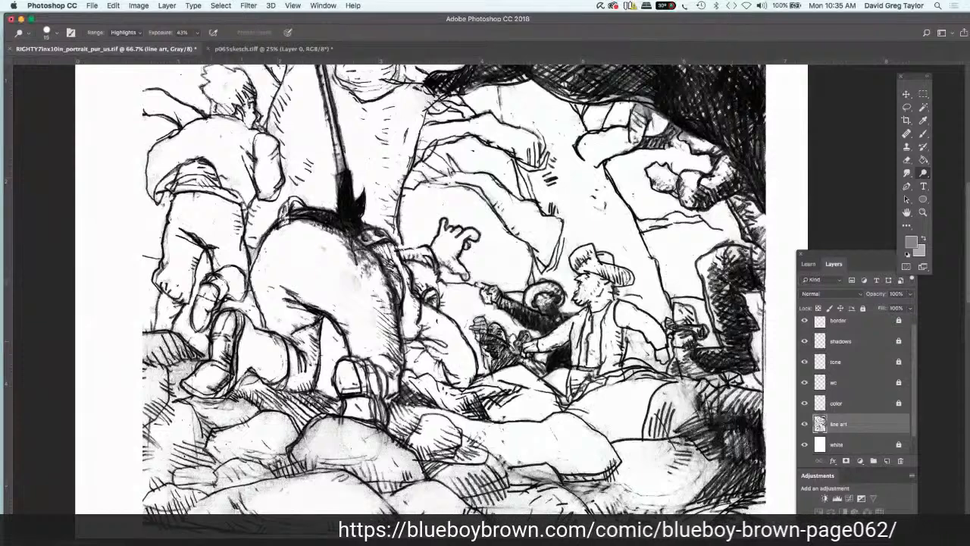
pyautogui.moveTo(233, 321)
pyautogui.mouseDown()
pyautogui.moveTo(206, 385)
pyautogui.moveTo(256, 410)
pyautogui.moveTo(223, 425)
pyautogui.moveTo(238, 419)
pyautogui.moveTo(175, 393)
pyautogui.moveTo(191, 367)
pyautogui.moveTo(176, 373)
pyautogui.moveTo(174, 352)
pyautogui.moveTo(186, 351)
pyautogui.moveTo(174, 341)
pyautogui.moveTo(146, 336)
pyautogui.moveTo(166, 352)
pyautogui.moveTo(149, 358)
pyautogui.mouseUp()
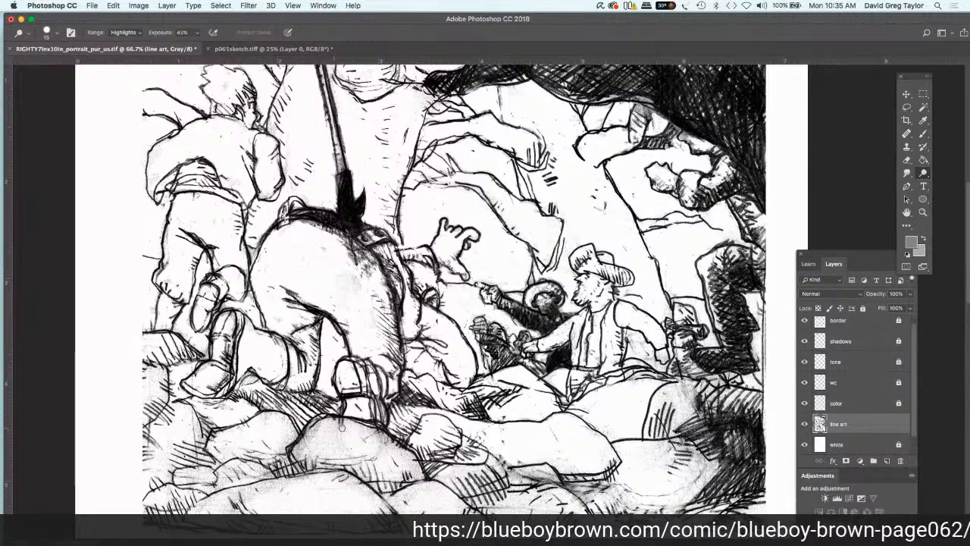
# Step: Dodge the grey tone from the domed rock below the bent-over figure's shoe and the smaller rocks beside it
pyautogui.moveTo(345, 422)
pyautogui.mouseDown()
pyautogui.moveTo(334, 423)
pyautogui.moveTo(369, 429)
pyautogui.moveTo(393, 461)
pyautogui.moveTo(307, 457)
pyautogui.moveTo(318, 452)
pyautogui.moveTo(310, 434)
pyautogui.mouseUp()
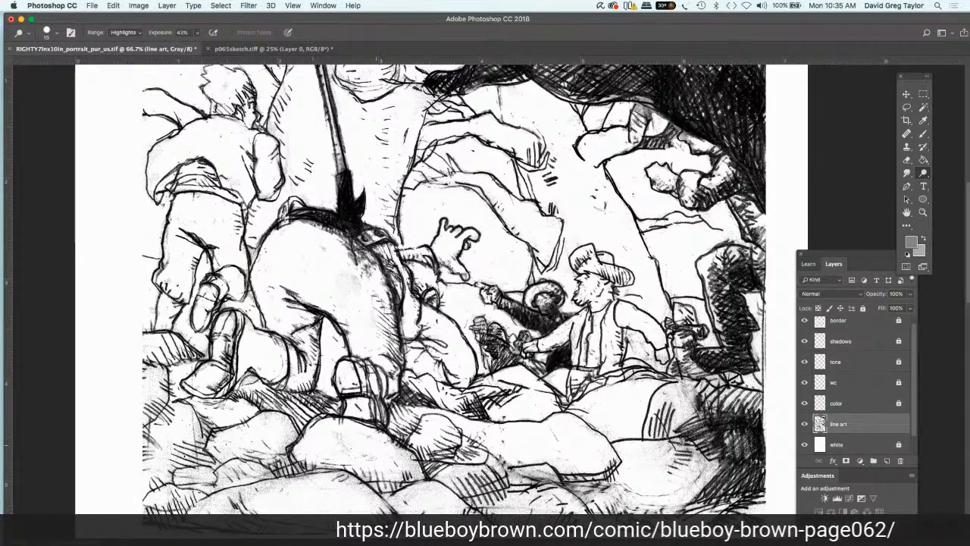
pyautogui.moveTo(395, 455)
pyautogui.mouseDown()
pyautogui.moveTo(415, 474)
pyautogui.moveTo(273, 466)
pyautogui.moveTo(287, 425)
pyautogui.mouseUp()
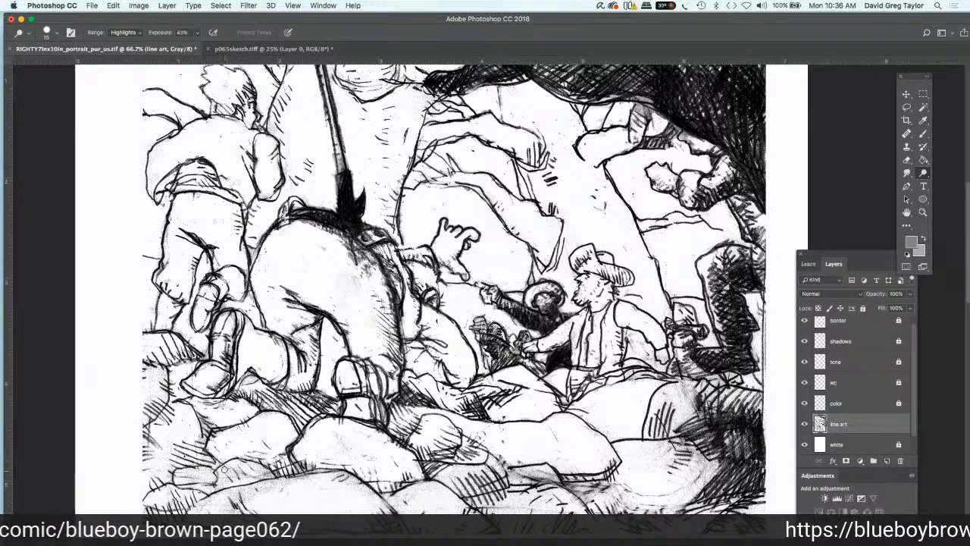
pyautogui.moveTo(243, 473); pyautogui.dragTo(258, 470)
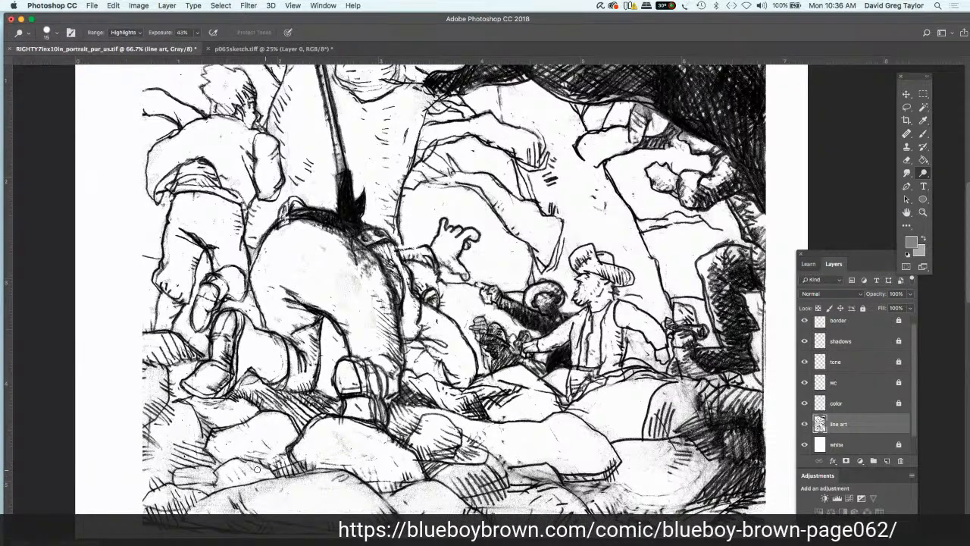
pyautogui.moveTo(202, 481)
pyautogui.mouseDown()
pyautogui.moveTo(179, 474)
pyautogui.moveTo(174, 494)
pyautogui.moveTo(157, 491)
pyautogui.mouseUp()
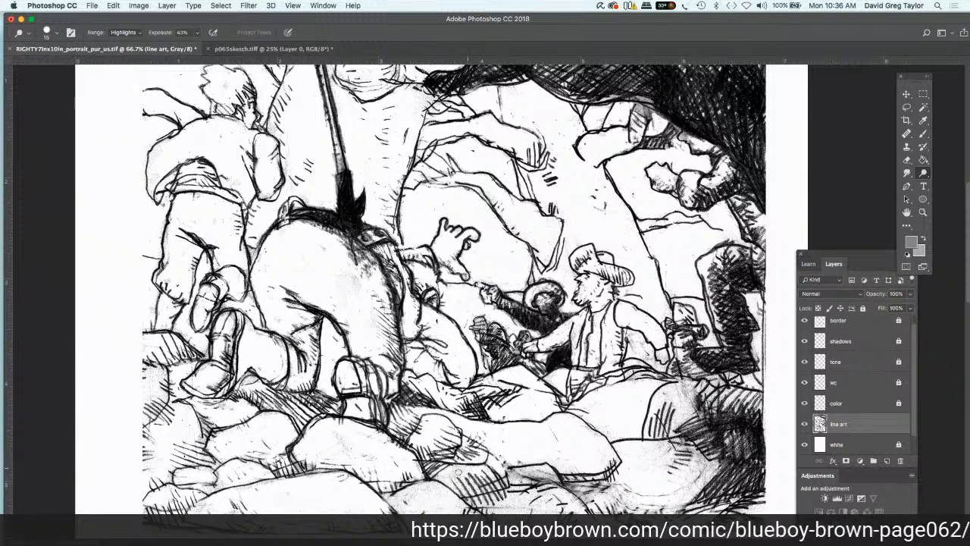
# Step: Lighten the hatched rocks in the centre foreground and the large boulders below the hat-wearing figure
pyautogui.moveTo(447, 481)
pyautogui.mouseDown()
pyautogui.moveTo(532, 473)
pyautogui.moveTo(520, 476)
pyautogui.mouseUp()
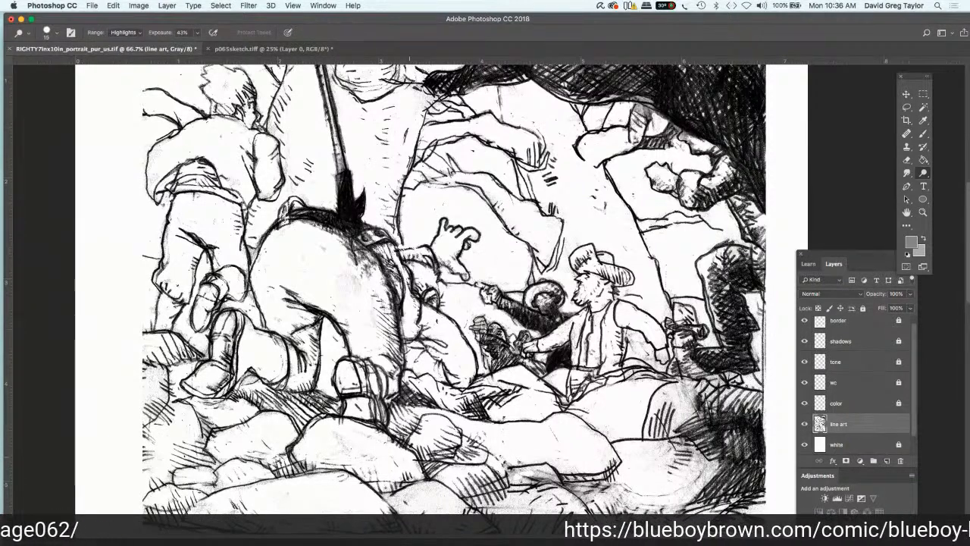
pyautogui.moveTo(526, 471)
pyautogui.mouseDown()
pyautogui.moveTo(516, 473)
pyautogui.moveTo(548, 472)
pyautogui.moveTo(512, 479)
pyautogui.moveTo(515, 467)
pyautogui.mouseUp()
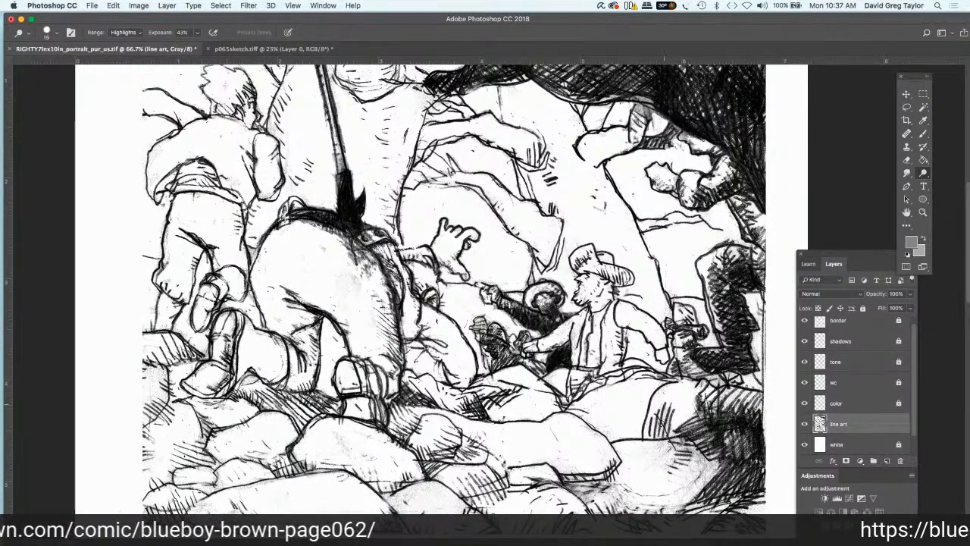
pyautogui.moveTo(664, 404)
pyautogui.mouseDown()
pyautogui.moveTo(646, 430)
pyautogui.moveTo(670, 430)
pyautogui.moveTo(639, 432)
pyautogui.mouseUp()
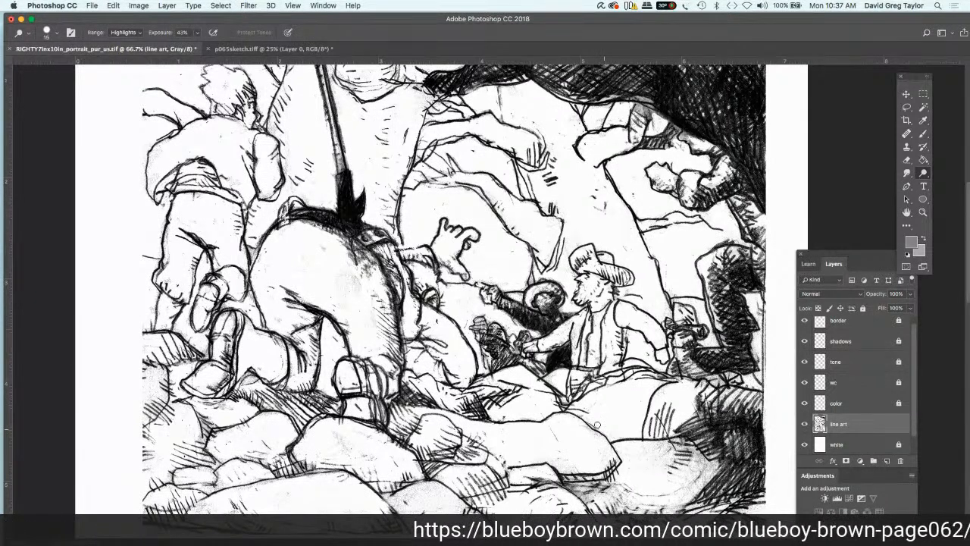
pyautogui.moveTo(654, 441)
pyautogui.mouseDown()
pyautogui.moveTo(692, 459)
pyautogui.moveTo(696, 445)
pyautogui.moveTo(722, 438)
pyautogui.moveTo(717, 468)
pyautogui.moveTo(670, 487)
pyautogui.moveTo(646, 448)
pyautogui.moveTo(627, 476)
pyautogui.mouseUp()
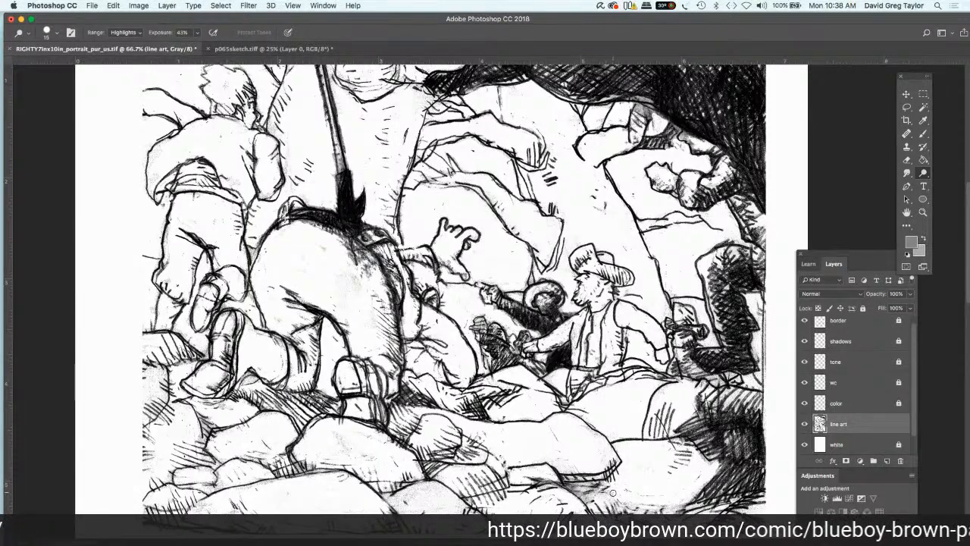
# Step: Dodge the smudges from the rocks and ground along the lower edge of the upper panel
pyautogui.scroll(-2, 613, 493)
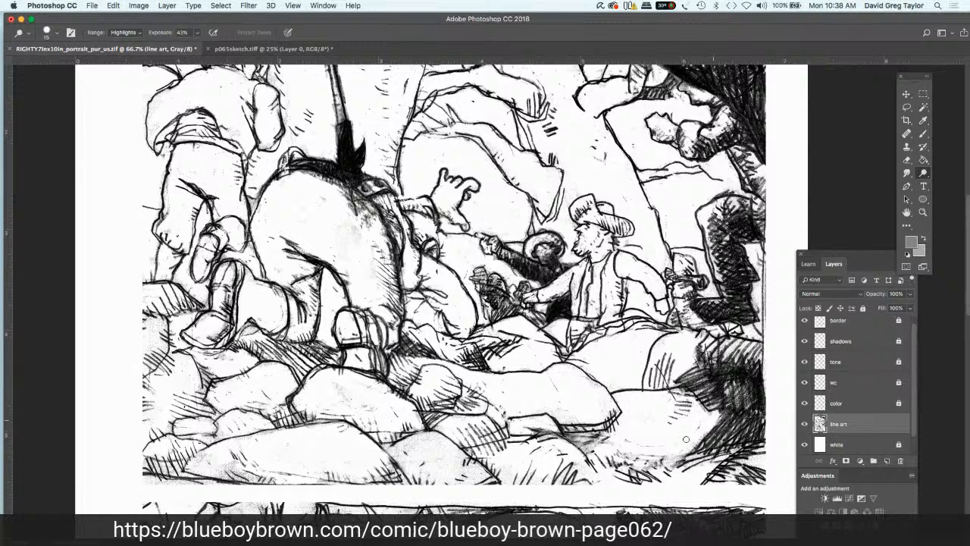
pyautogui.moveTo(688, 452)
pyautogui.mouseDown()
pyautogui.moveTo(740, 434)
pyautogui.moveTo(716, 444)
pyautogui.moveTo(753, 462)
pyautogui.moveTo(634, 460)
pyautogui.mouseUp()
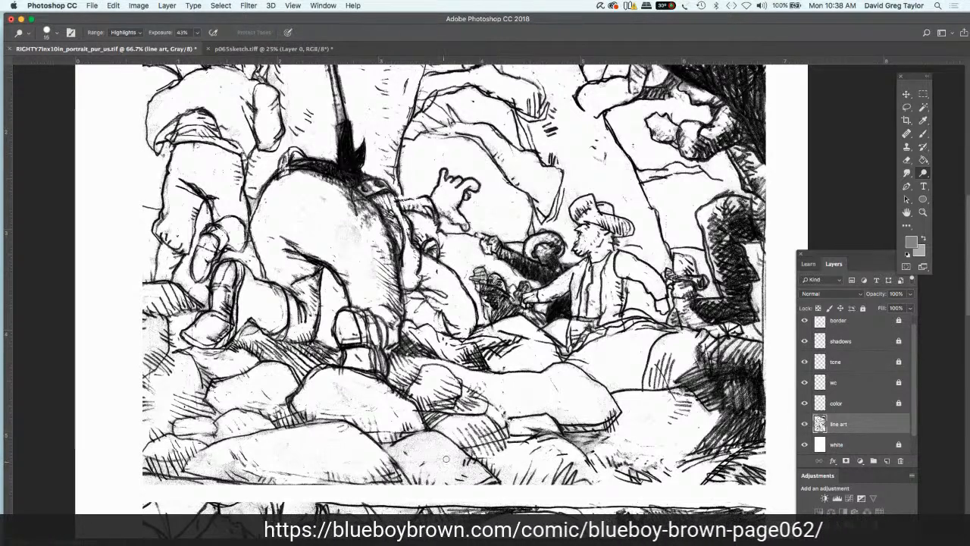
pyautogui.moveTo(445, 460)
pyautogui.mouseDown()
pyautogui.moveTo(480, 471)
pyautogui.moveTo(455, 471)
pyautogui.mouseUp()
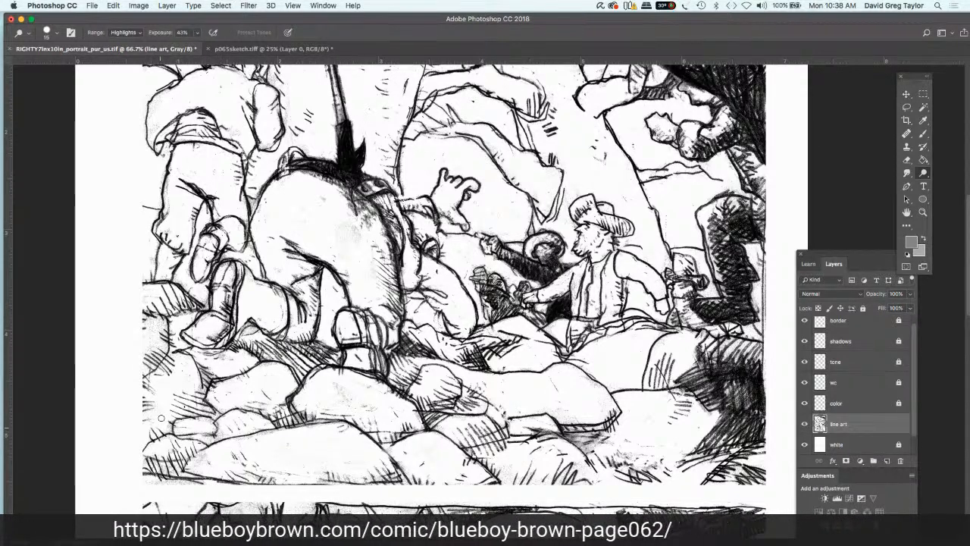
# Step: Clean the remaining smudges from the large bent-over figure's thigh, knee and seat
pyautogui.moveTo(242, 268); pyautogui.dragTo(307, 307)
pyautogui.moveTo(296, 274); pyautogui.dragTo(302, 275)
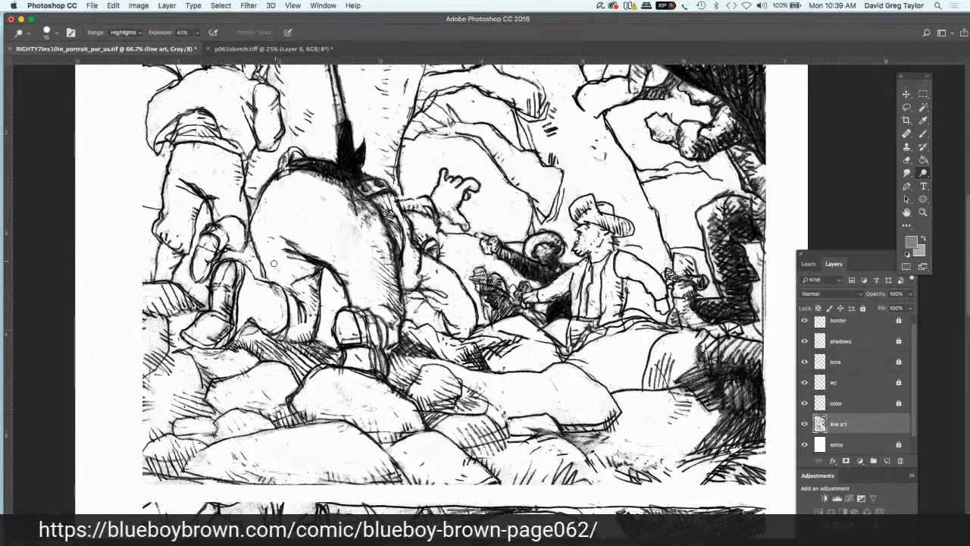
pyautogui.moveTo(350, 221); pyautogui.dragTo(364, 233)
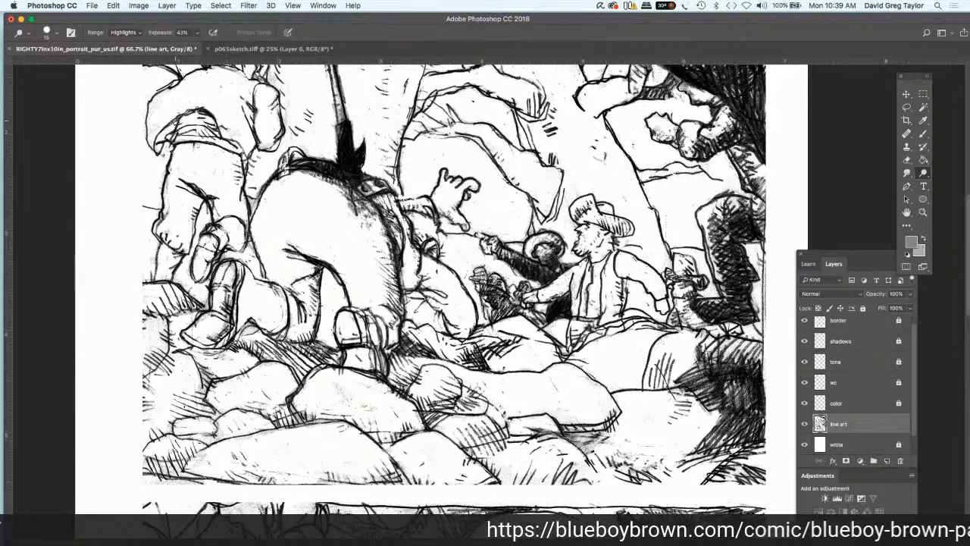
# Step: Dodge the grey tone from the arm and the hatched shapes just below the dark cross-hatched overhang
pyautogui.hscroll(3, 175, 120)
pyautogui.scroll(2, 175, 120)
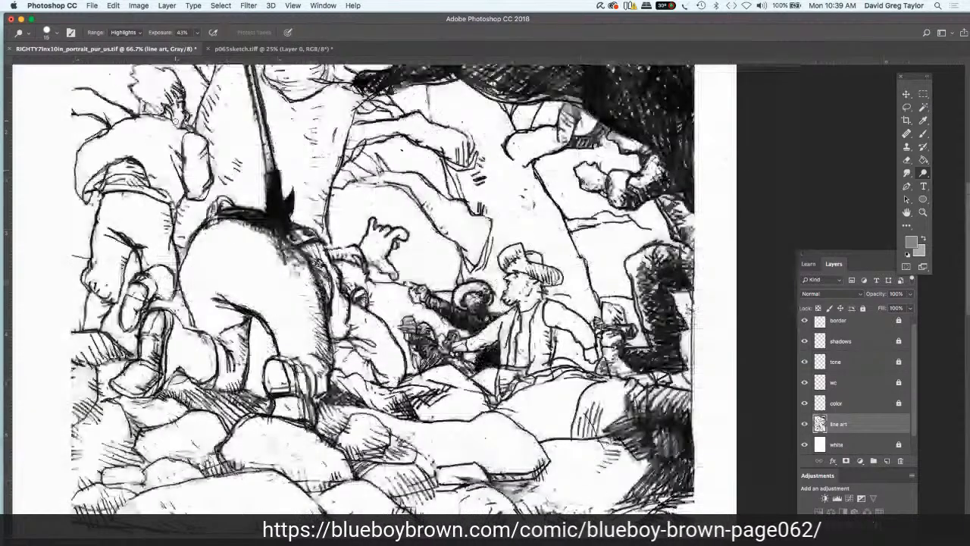
pyautogui.hscroll(1, 175, 120)
pyautogui.scroll(1, 175, 121)
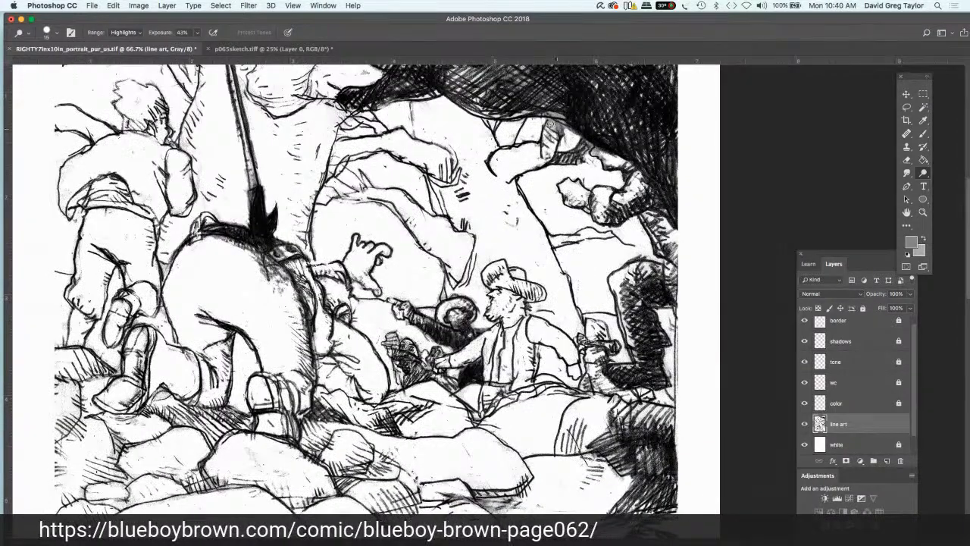
pyautogui.moveTo(551, 125)
pyautogui.mouseDown()
pyautogui.moveTo(588, 145)
pyautogui.moveTo(560, 156)
pyautogui.moveTo(570, 156)
pyautogui.mouseUp()
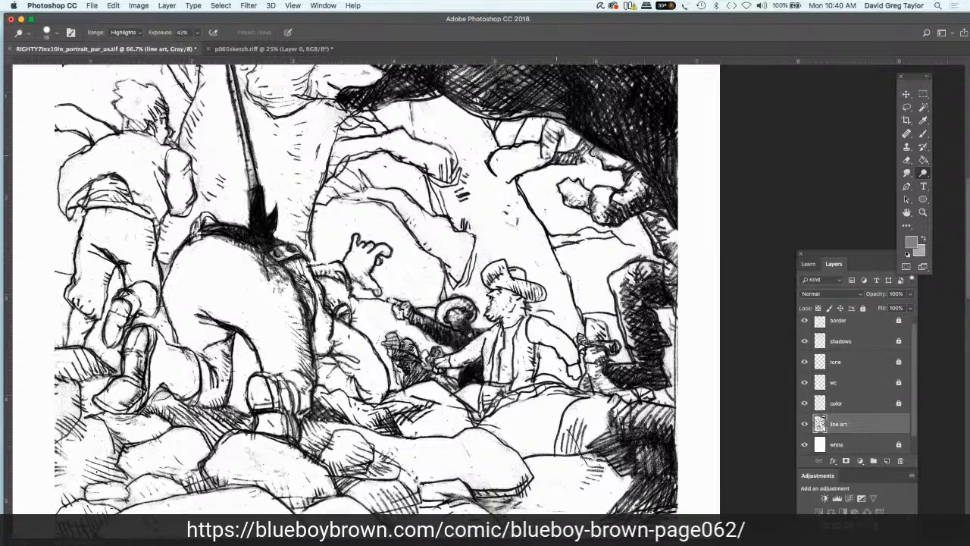
pyautogui.moveTo(601, 151); pyautogui.dragTo(595, 154)
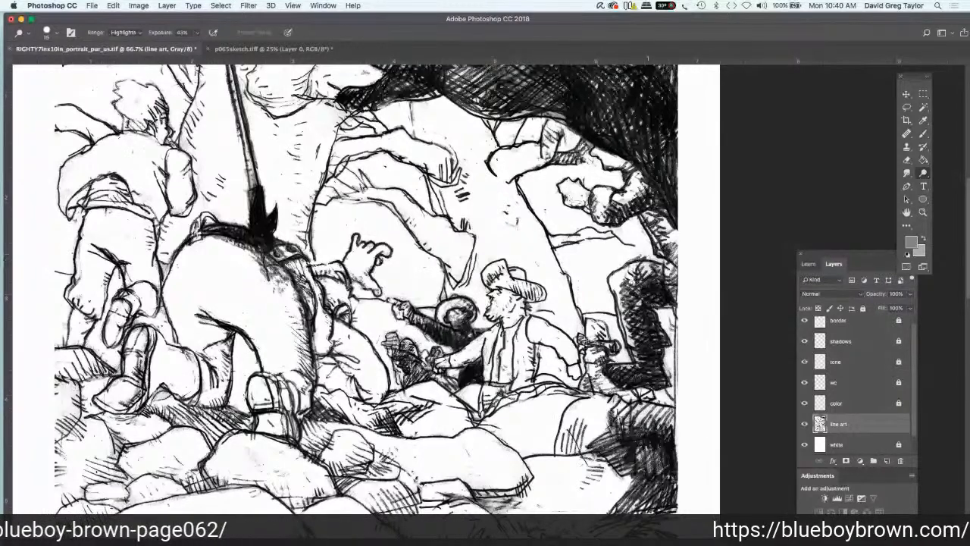
# Step: Raise the Dodge exposure to 100% and lighten the dark booted leg and the shadowed ground beneath it
pyautogui.click(197, 33)
pyautogui.moveTo(198, 46); pyautogui.dragTo(224, 46)
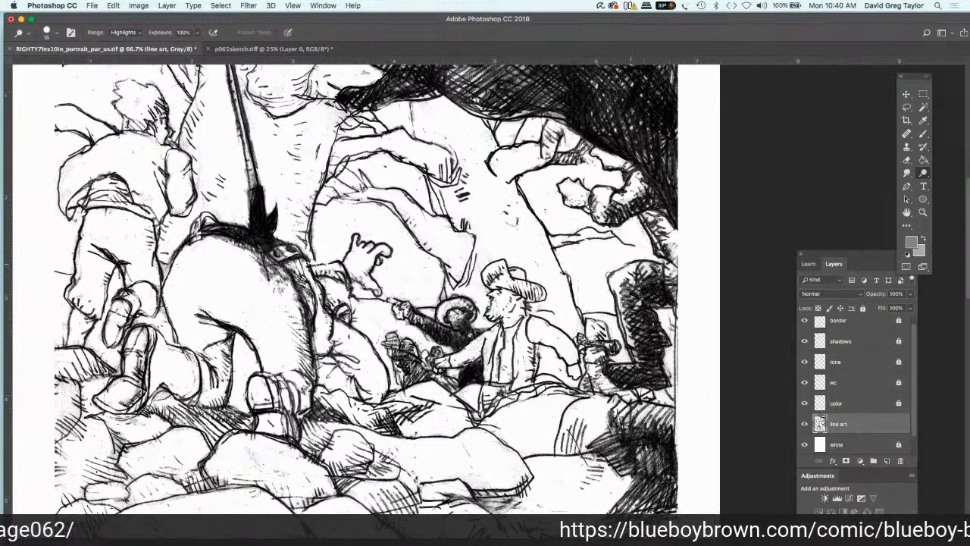
pyautogui.moveTo(614, 298); pyautogui.dragTo(625, 343)
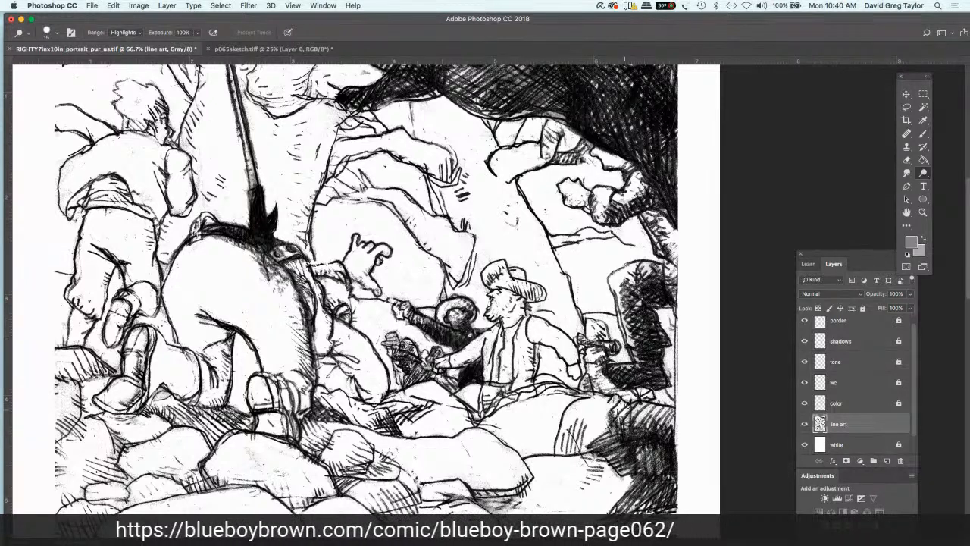
pyautogui.moveTo(625, 410); pyautogui.dragTo(681, 424)
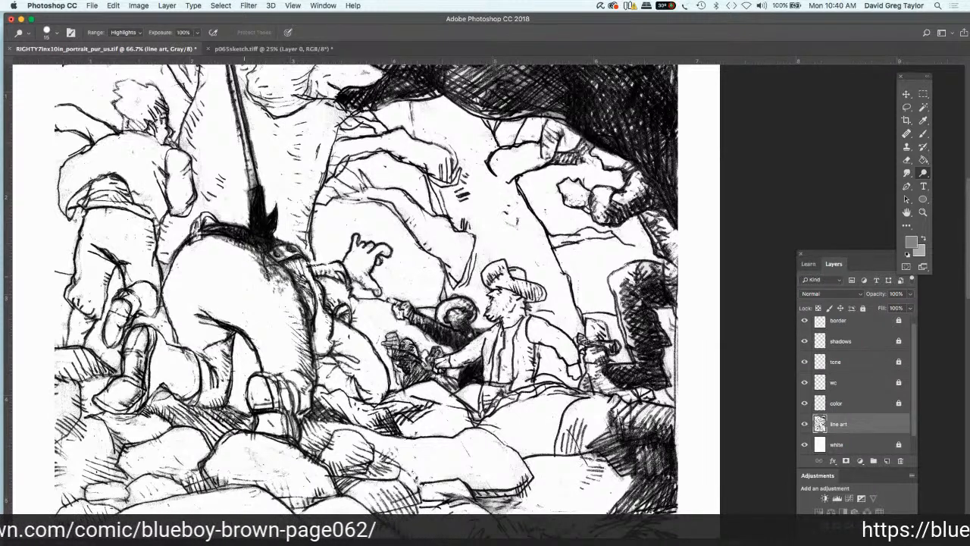
# Step: Dodge the smudges along the spear shaft and in the background between the spear and the standing figure
pyautogui.press('Tab')
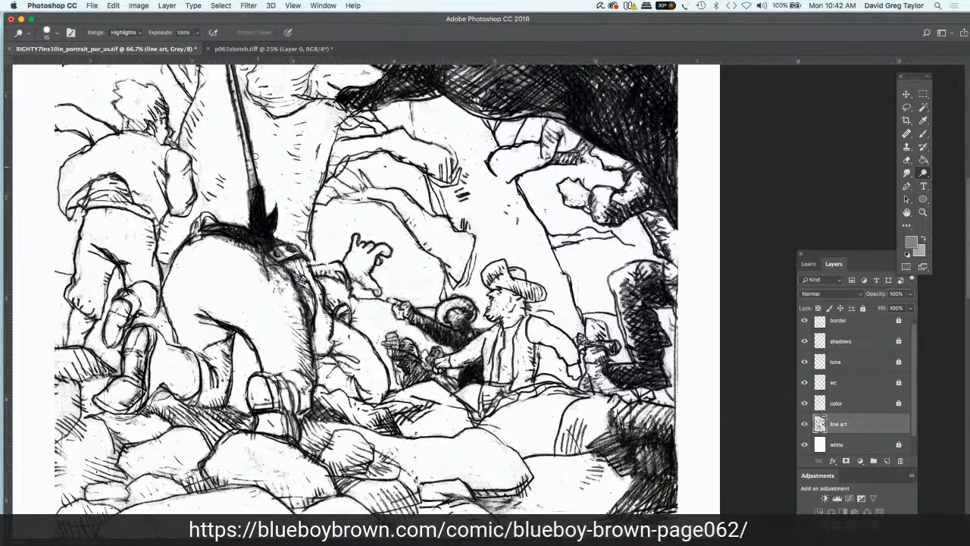
pyautogui.moveTo(256, 157); pyautogui.dragTo(244, 72)
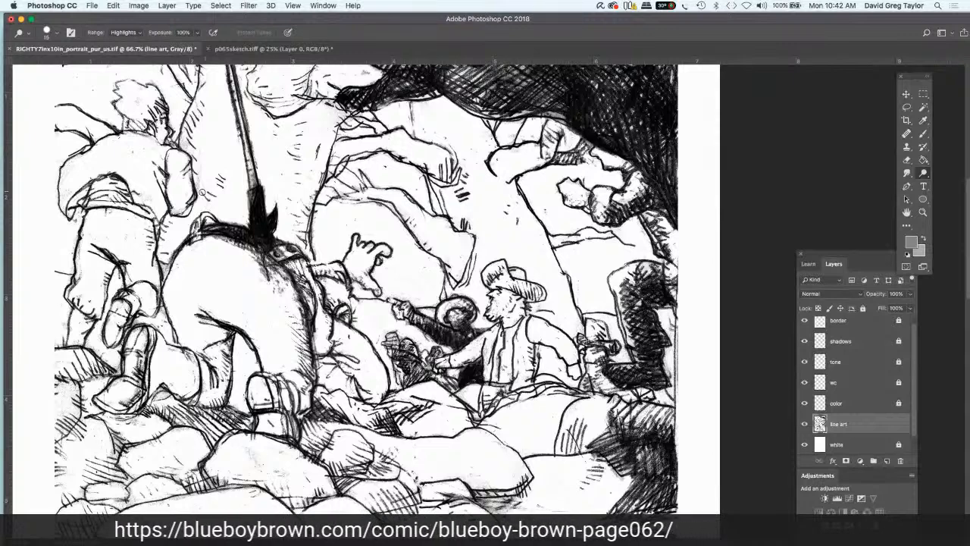
pyautogui.moveTo(200, 160)
pyautogui.mouseDown()
pyautogui.moveTo(189, 143)
pyautogui.moveTo(200, 103)
pyautogui.mouseUp()
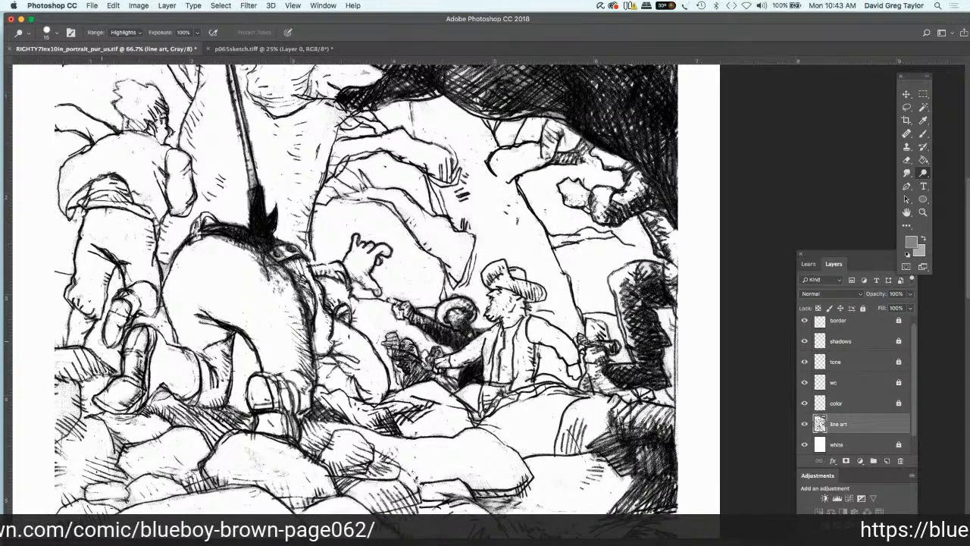
# Step: Dodge the grey tone from the boulder beside the dark shadow and the hatched ground at the upper panel's lower corner
pyautogui.scroll(-5, 50, 453)
pyautogui.scroll(-2, 50, 454)
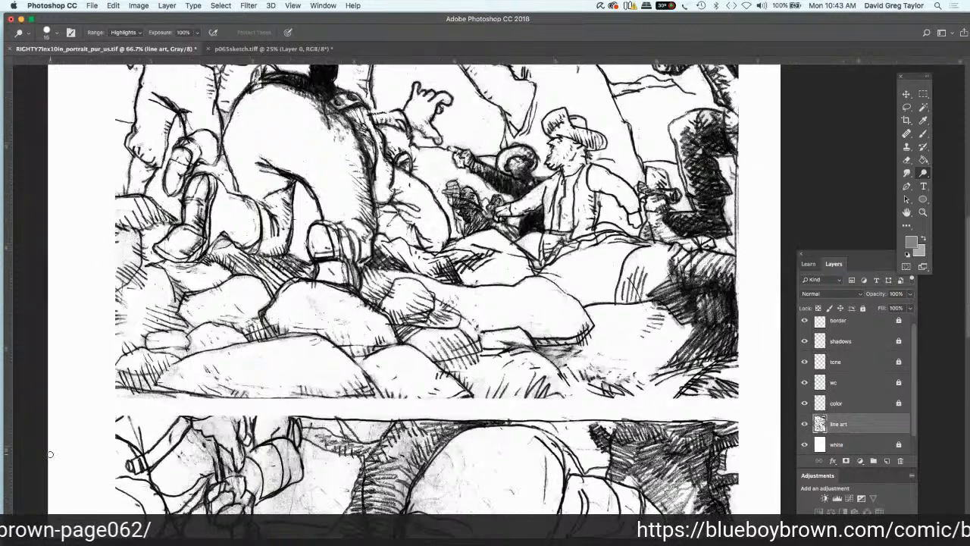
pyautogui.hscroll(2, 50, 454)
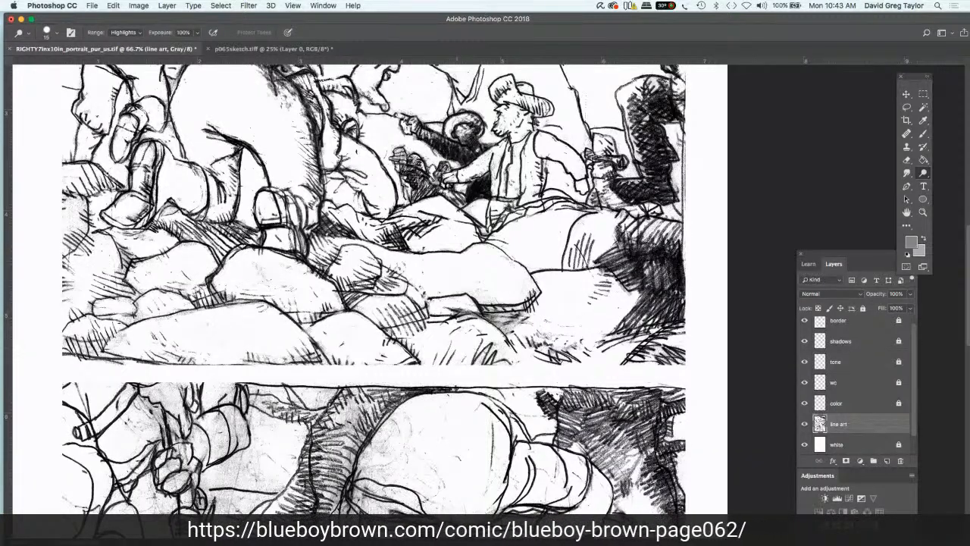
pyautogui.moveTo(496, 345)
pyautogui.mouseDown()
pyautogui.moveTo(626, 341)
pyautogui.moveTo(667, 319)
pyautogui.moveTo(670, 327)
pyautogui.moveTo(679, 300)
pyautogui.moveTo(629, 314)
pyautogui.moveTo(635, 287)
pyautogui.moveTo(613, 271)
pyautogui.mouseUp()
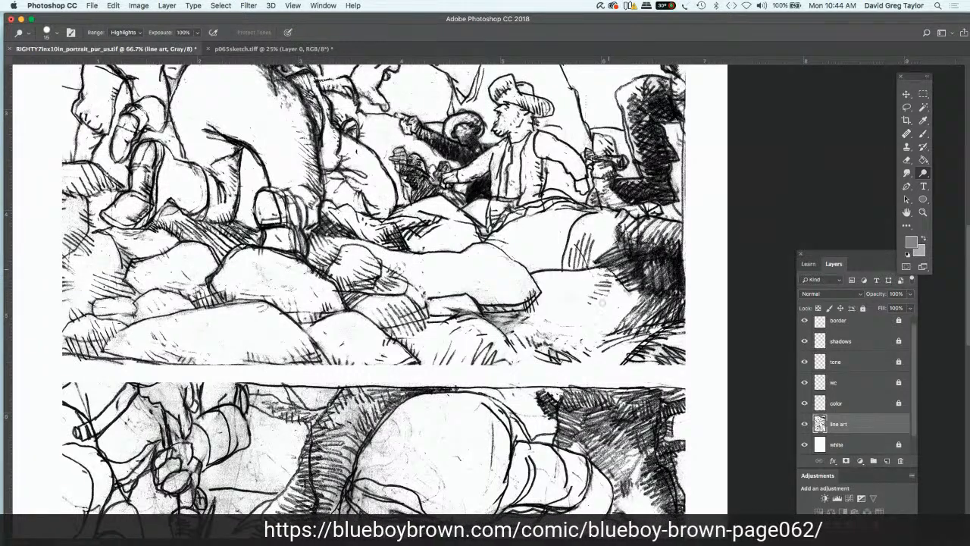
pyautogui.moveTo(682, 366)
pyautogui.mouseDown()
pyautogui.moveTo(640, 353)
pyautogui.moveTo(658, 364)
pyautogui.mouseUp()
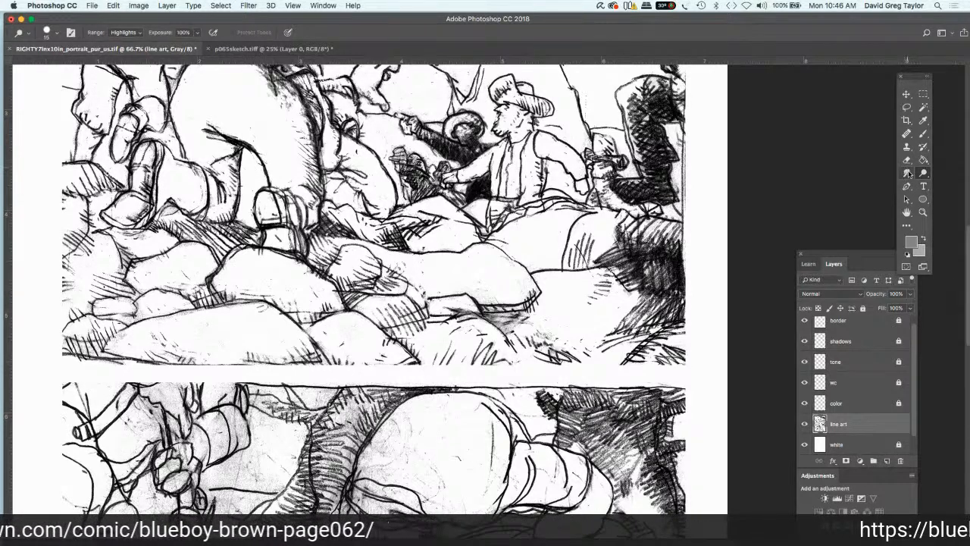
# Step: Sample the page margin's white as the foreground colour and set up the Brush at a much smaller size
pyautogui.click(907, 160)
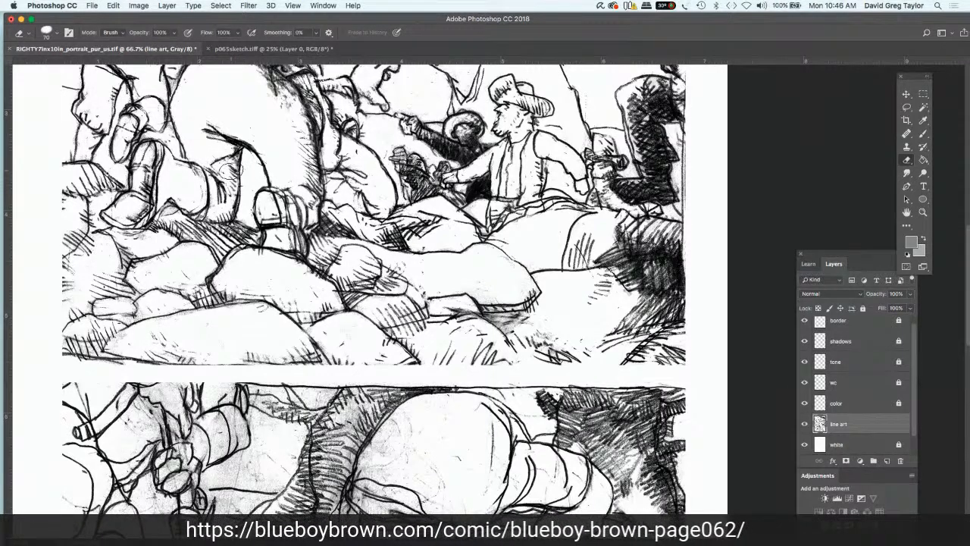
pyautogui.press('[')
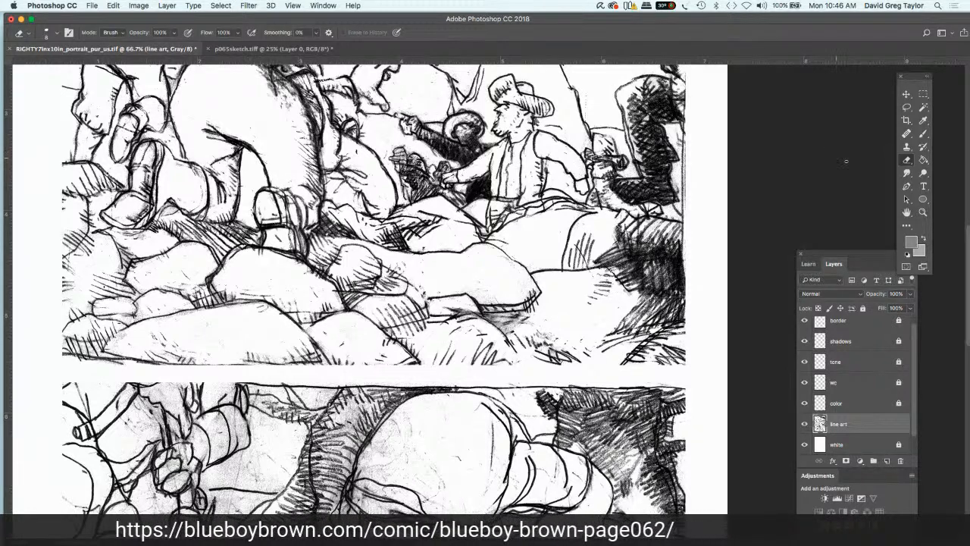
pyautogui.click(923, 119)
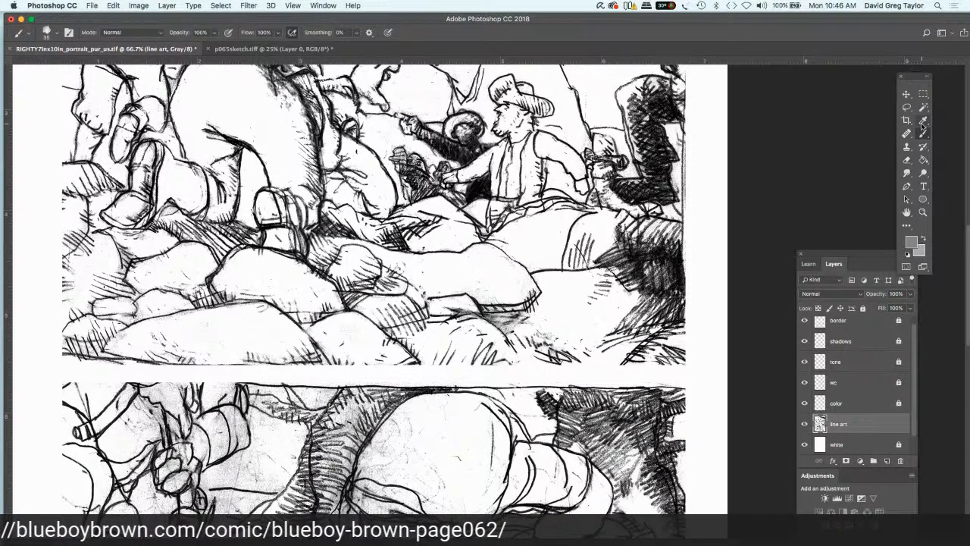
pyautogui.click(708, 137)
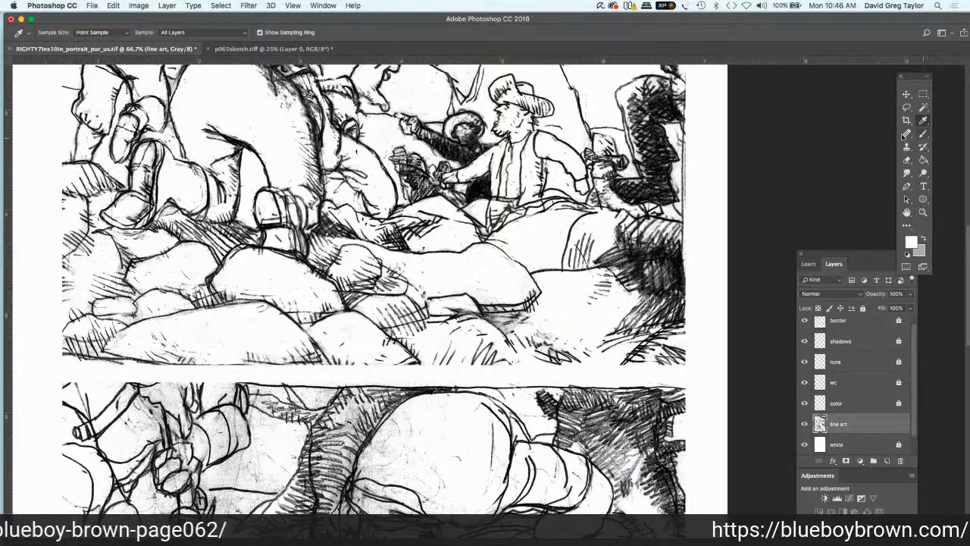
pyautogui.click(923, 134)
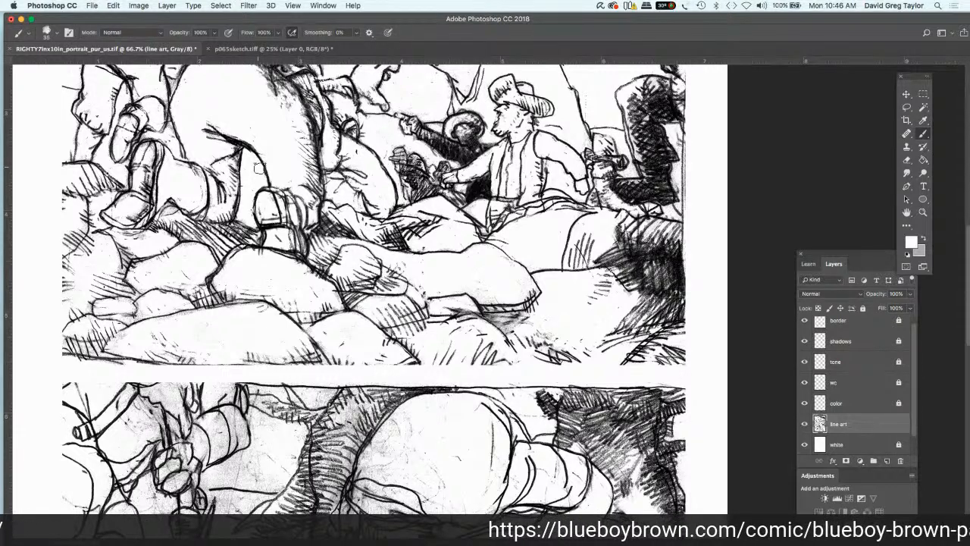
pyautogui.press('[')
pyautogui.press('[')
pyautogui.press('[')
pyautogui.press('[')
pyautogui.press('[')
pyautogui.press('[')
pyautogui.press('[')
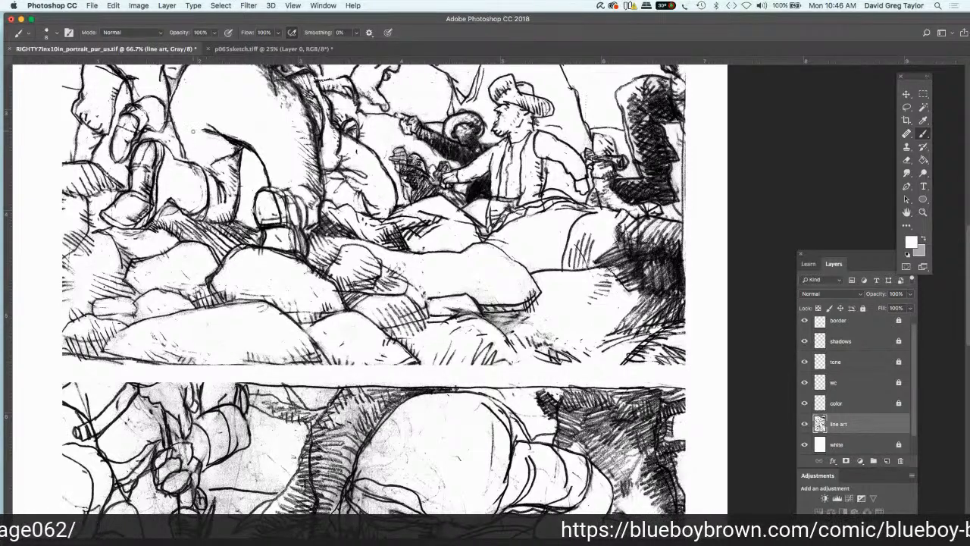
# Step: Undo the last white strokes around the crouching figure's leg and brush white highlights into the hatched shadow at the upper panel's lower corner
pyautogui.press('super+z')
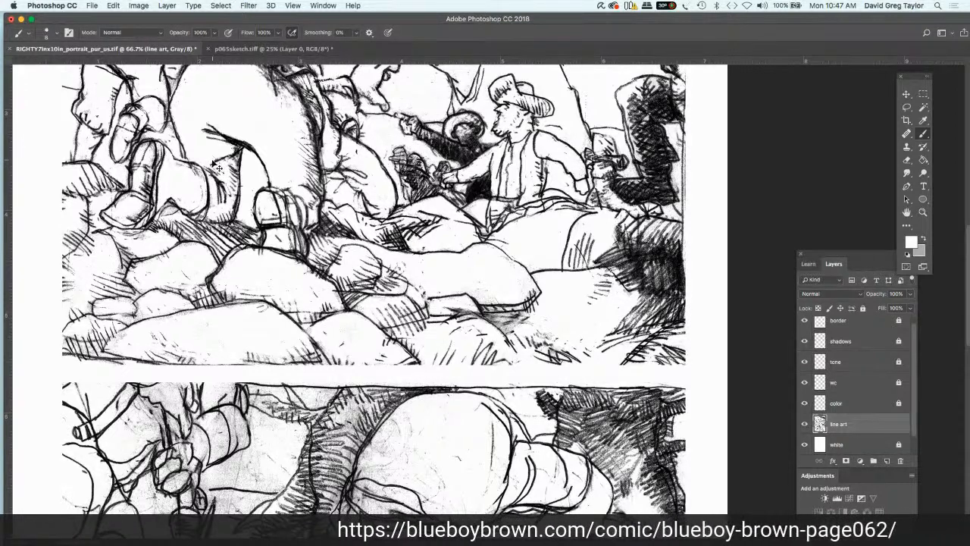
pyautogui.press('super+z')
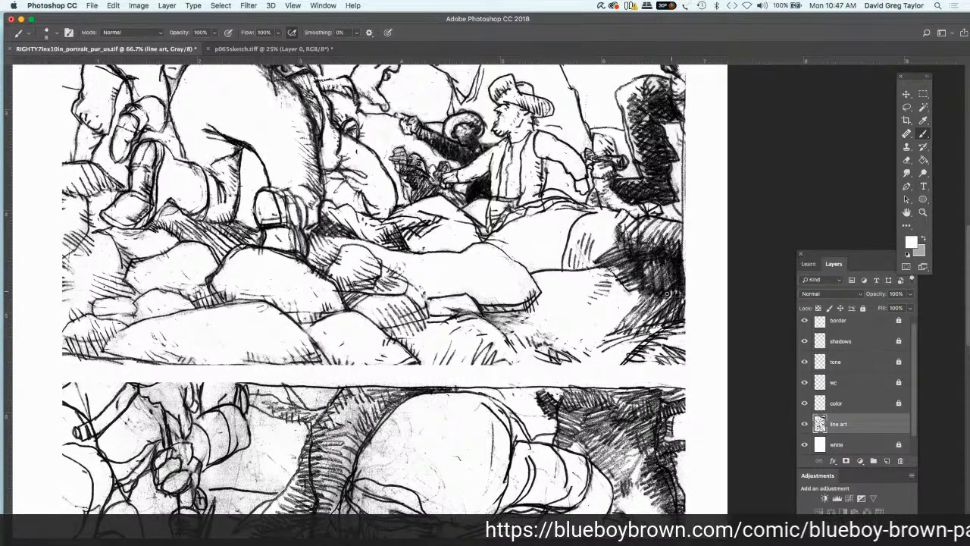
pyautogui.moveTo(623, 327)
pyautogui.mouseDown()
pyautogui.moveTo(661, 294)
pyautogui.moveTo(646, 294)
pyautogui.mouseUp()
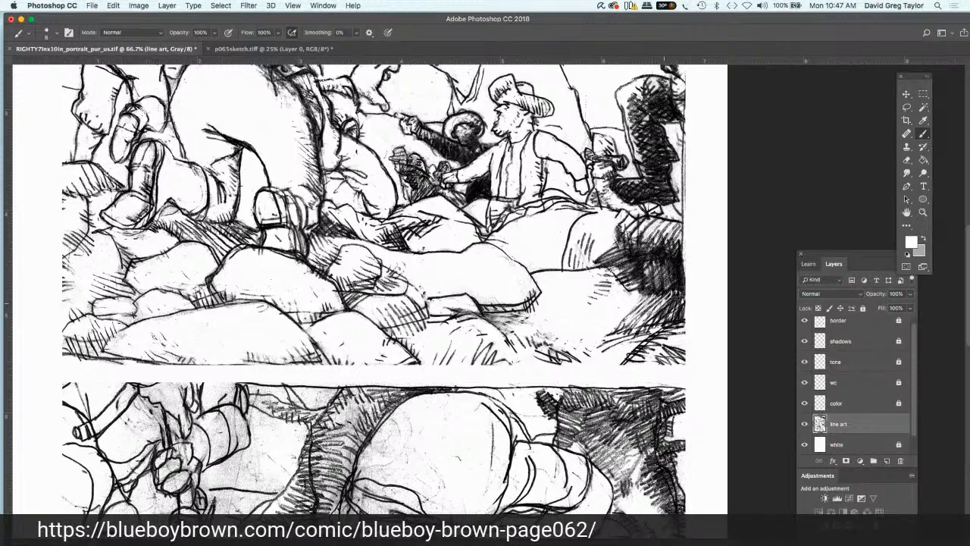
pyautogui.moveTo(692, 297)
pyautogui.mouseDown()
pyautogui.moveTo(660, 327)
pyautogui.moveTo(697, 300)
pyautogui.mouseUp()
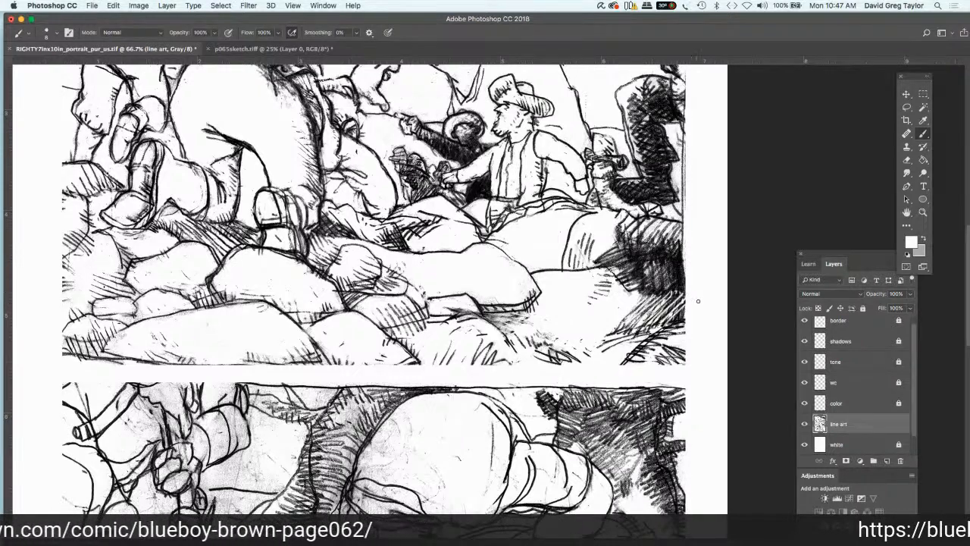
pyautogui.moveTo(661, 334); pyautogui.dragTo(701, 303)
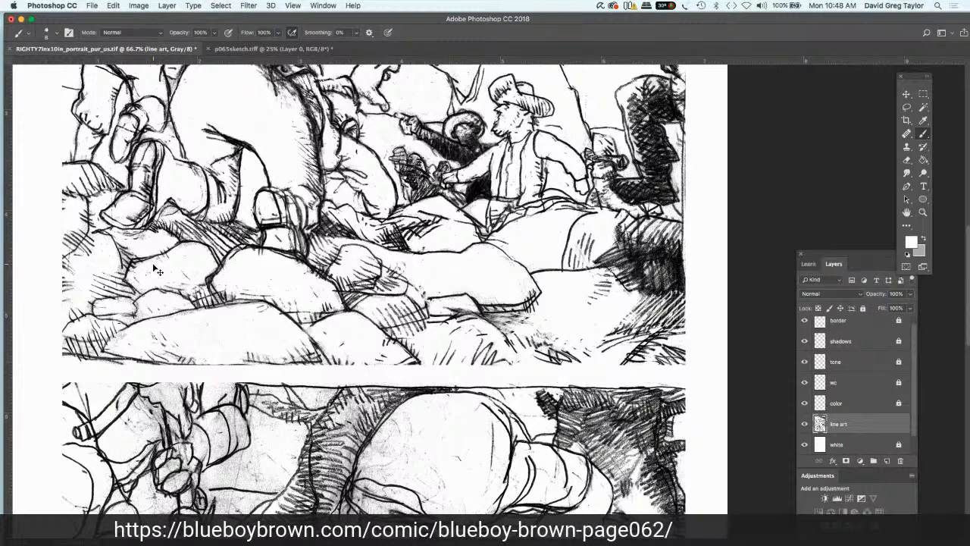
# Step: Dodge the smudges from the lower panel's bending figure, covering the back, waist folds, hanging limb and the area beside the head
pyautogui.press('super+minus')
pyautogui.press('super+minus')
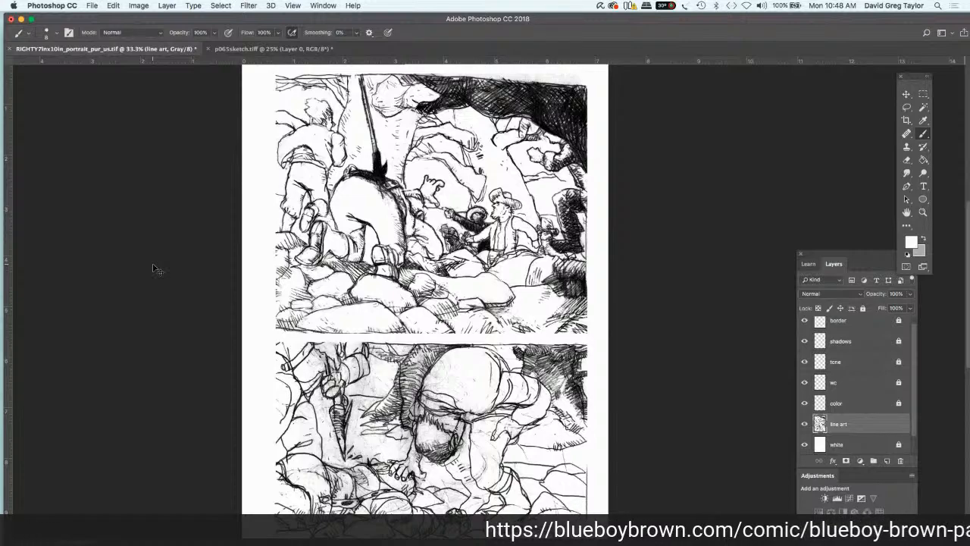
pyautogui.press('super+plus')
pyautogui.press('super+plus')
pyautogui.scroll(-6, 155, 270)
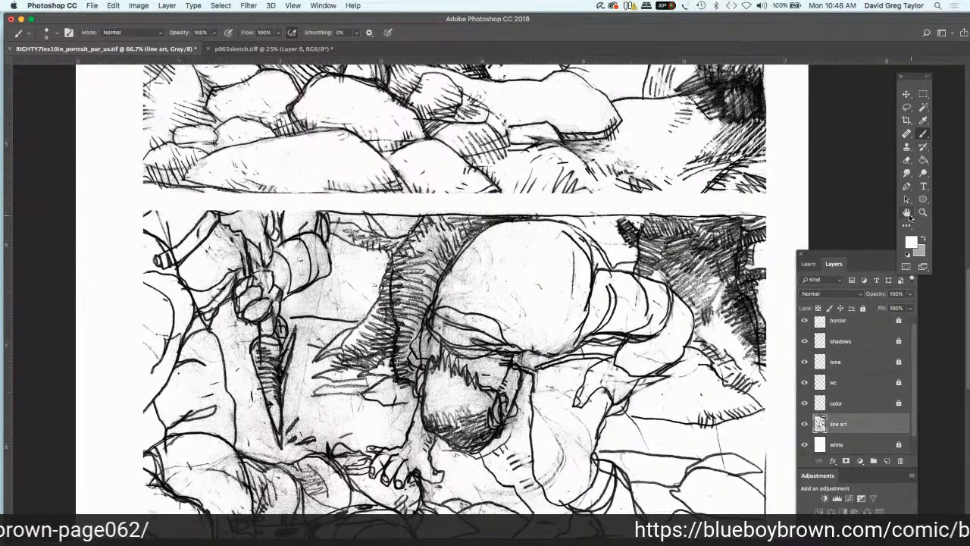
pyautogui.click(908, 213)
pyautogui.moveTo(712, 196); pyautogui.dragTo(729, 95)
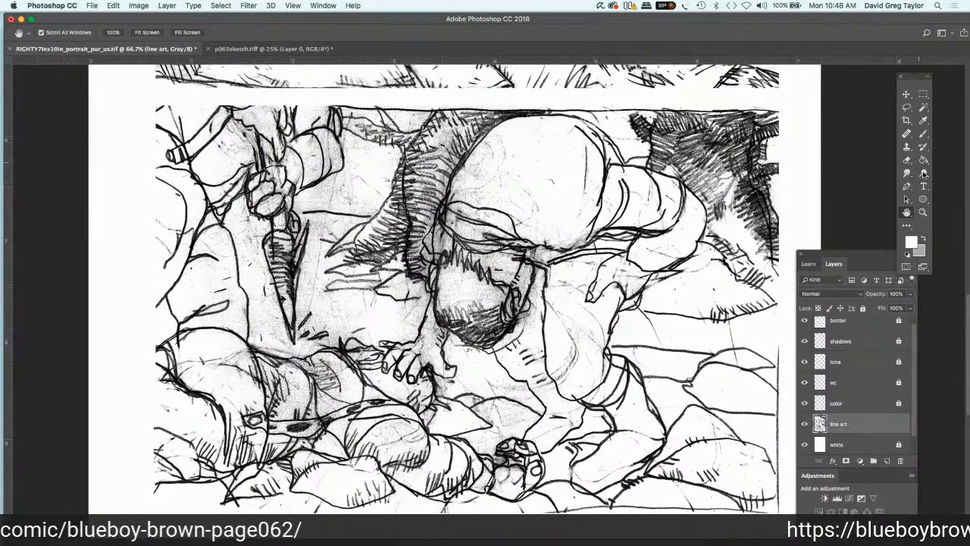
pyautogui.click(923, 173)
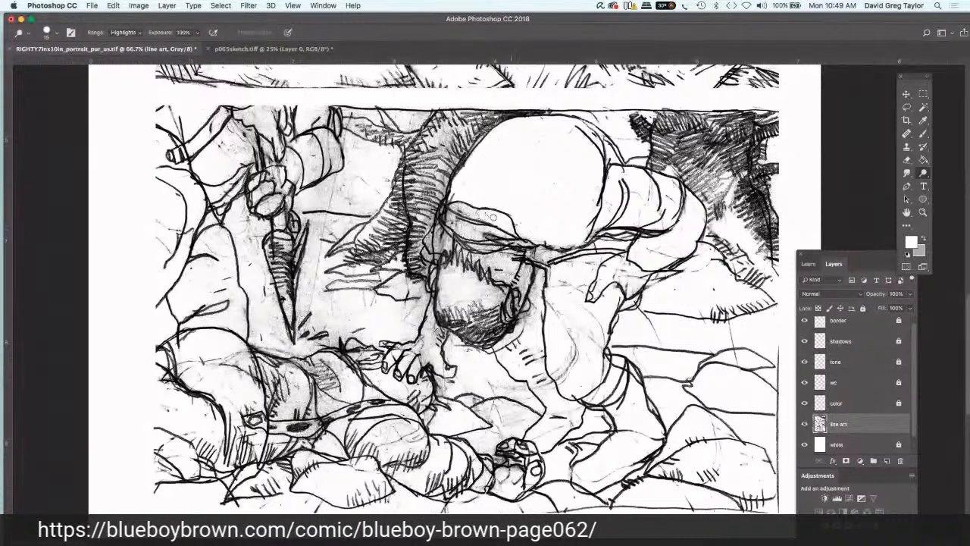
pyautogui.moveTo(480, 215)
pyautogui.mouseDown()
pyautogui.moveTo(456, 208)
pyautogui.moveTo(447, 227)
pyautogui.moveTo(507, 241)
pyautogui.moveTo(480, 226)
pyautogui.moveTo(466, 235)
pyautogui.mouseUp()
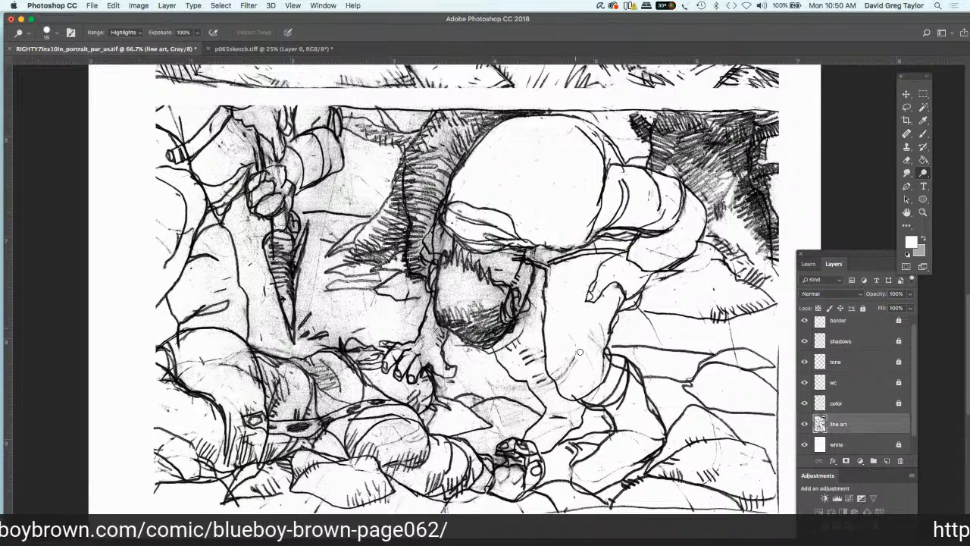
pyautogui.moveTo(600, 328)
pyautogui.mouseDown()
pyautogui.moveTo(598, 373)
pyautogui.moveTo(602, 356)
pyautogui.mouseUp()
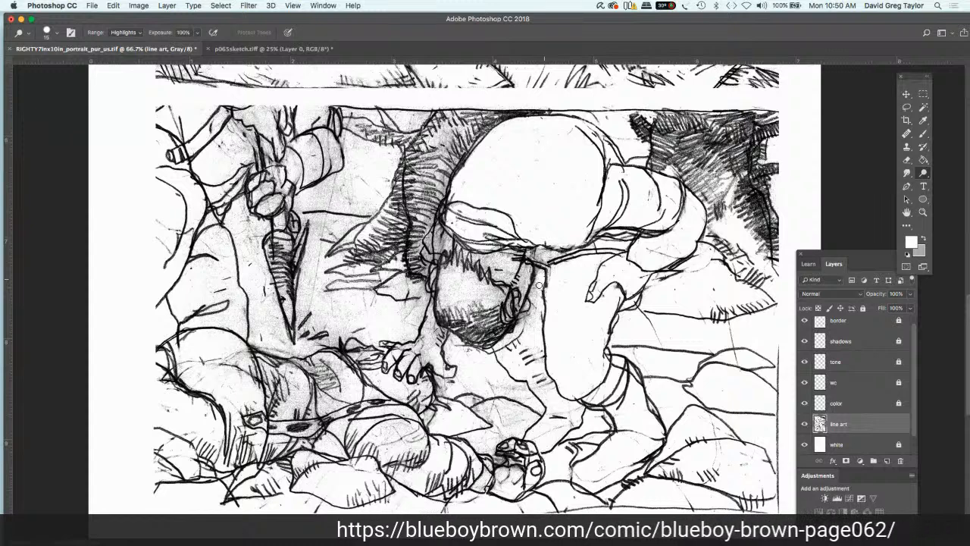
pyautogui.moveTo(537, 307)
pyautogui.mouseDown()
pyautogui.moveTo(524, 334)
pyautogui.moveTo(536, 362)
pyautogui.moveTo(520, 336)
pyautogui.moveTo(513, 340)
pyautogui.mouseUp()
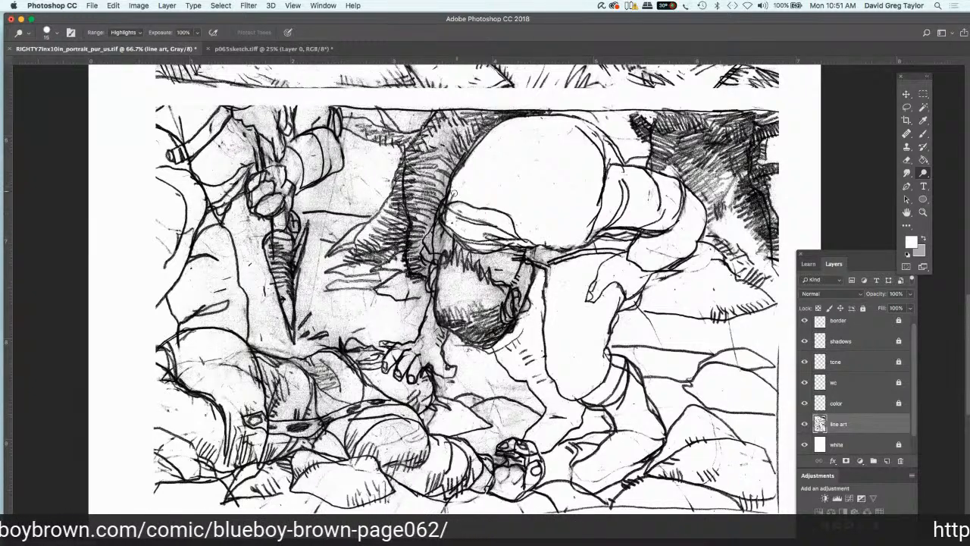
# Step: Dodge the grey tone from the bending figure's waistband, the line beneath the torso, and the hair and face
pyautogui.moveTo(451, 197)
pyautogui.mouseDown()
pyautogui.moveTo(434, 259)
pyautogui.moveTo(445, 249)
pyautogui.moveTo(437, 253)
pyautogui.moveTo(436, 232)
pyautogui.moveTo(494, 249)
pyautogui.moveTo(509, 241)
pyautogui.mouseUp()
pyautogui.moveTo(458, 203)
pyautogui.mouseDown()
pyautogui.moveTo(442, 217)
pyautogui.moveTo(488, 139)
pyautogui.moveTo(495, 147)
pyautogui.mouseUp()
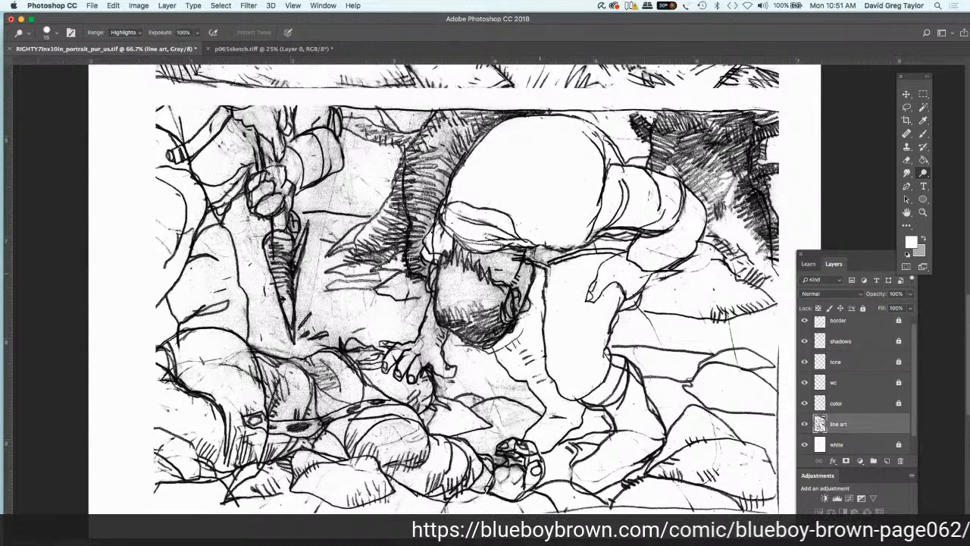
pyautogui.moveTo(540, 272)
pyautogui.mouseDown()
pyautogui.moveTo(535, 254)
pyautogui.moveTo(579, 248)
pyautogui.moveTo(600, 260)
pyautogui.mouseUp()
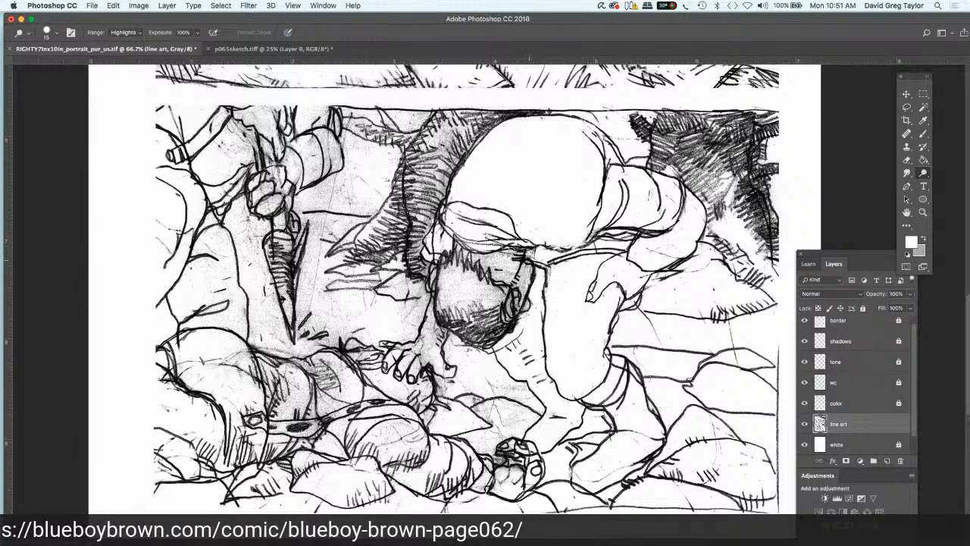
pyautogui.moveTo(529, 260)
pyautogui.mouseDown()
pyautogui.moveTo(508, 252)
pyautogui.moveTo(526, 277)
pyautogui.moveTo(511, 309)
pyautogui.moveTo(516, 277)
pyautogui.moveTo(501, 278)
pyautogui.moveTo(510, 267)
pyautogui.moveTo(480, 257)
pyautogui.moveTo(470, 264)
pyautogui.moveTo(461, 250)
pyautogui.moveTo(454, 262)
pyautogui.moveTo(505, 303)
pyautogui.moveTo(485, 300)
pyautogui.moveTo(478, 313)
pyautogui.moveTo(457, 305)
pyautogui.moveTo(446, 276)
pyautogui.moveTo(442, 314)
pyautogui.moveTo(471, 336)
pyautogui.moveTo(492, 336)
pyautogui.moveTo(489, 311)
pyautogui.mouseUp()
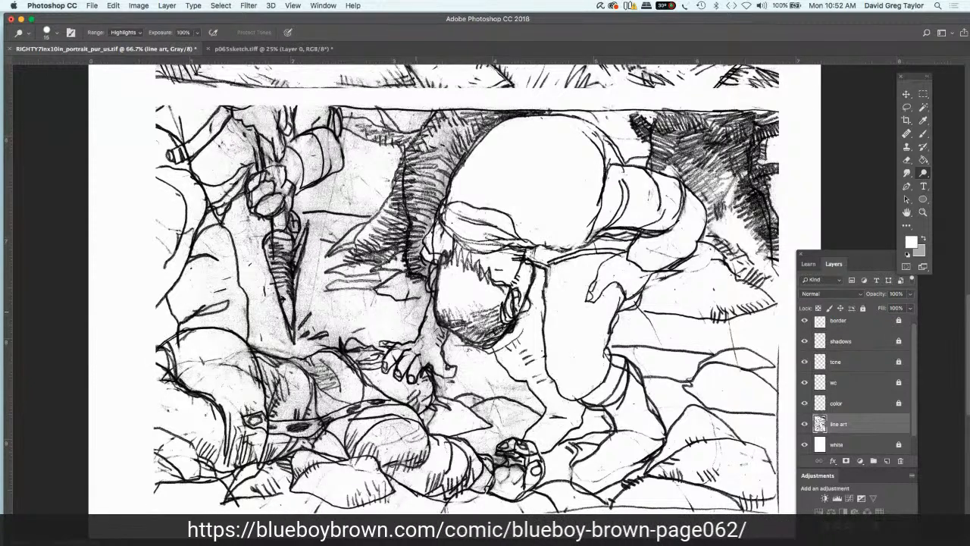
# Step: Dodge the bending figure's reaching hand, the ground around its fingers, and the rocks down to the clenched shape below
pyautogui.moveTo(436, 300)
pyautogui.mouseDown()
pyautogui.moveTo(427, 344)
pyautogui.moveTo(429, 333)
pyautogui.moveTo(431, 352)
pyautogui.moveTo(441, 341)
pyautogui.moveTo(447, 370)
pyautogui.moveTo(425, 365)
pyautogui.moveTo(414, 342)
pyautogui.moveTo(391, 358)
pyautogui.moveTo(414, 367)
pyautogui.moveTo(413, 398)
pyautogui.moveTo(389, 354)
pyautogui.mouseUp()
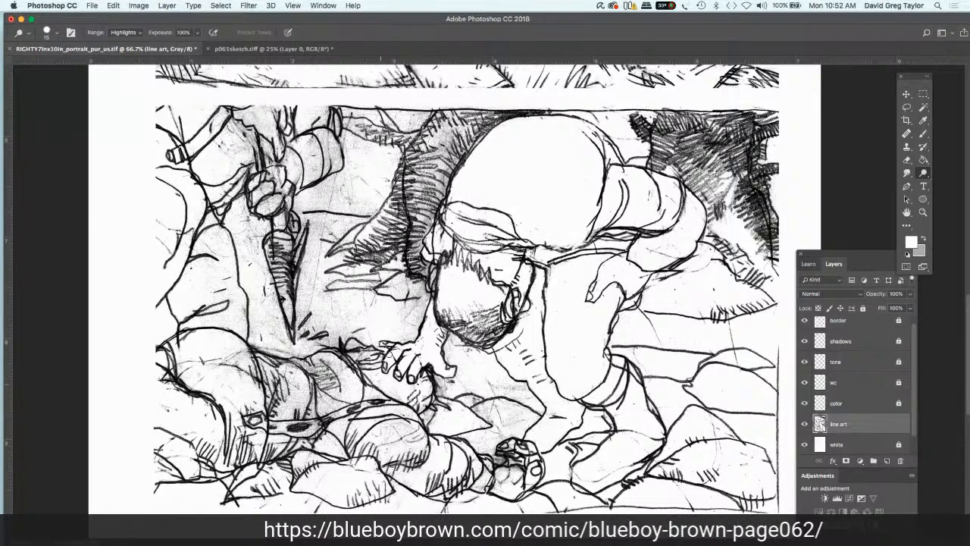
pyautogui.moveTo(375, 375)
pyautogui.mouseDown()
pyautogui.moveTo(355, 338)
pyautogui.moveTo(407, 334)
pyautogui.moveTo(431, 275)
pyautogui.moveTo(413, 297)
pyautogui.moveTo(400, 282)
pyautogui.moveTo(355, 278)
pyautogui.moveTo(400, 299)
pyautogui.moveTo(339, 320)
pyautogui.moveTo(348, 337)
pyautogui.moveTo(328, 342)
pyautogui.moveTo(313, 326)
pyautogui.mouseUp()
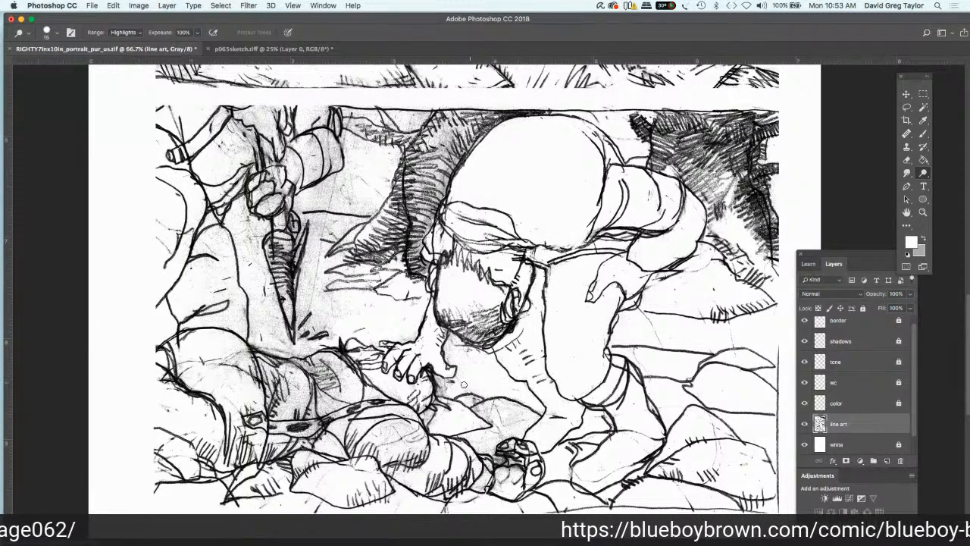
pyautogui.moveTo(442, 383)
pyautogui.mouseDown()
pyautogui.moveTo(489, 414)
pyautogui.moveTo(535, 418)
pyautogui.moveTo(478, 444)
pyautogui.moveTo(527, 476)
pyautogui.mouseUp()
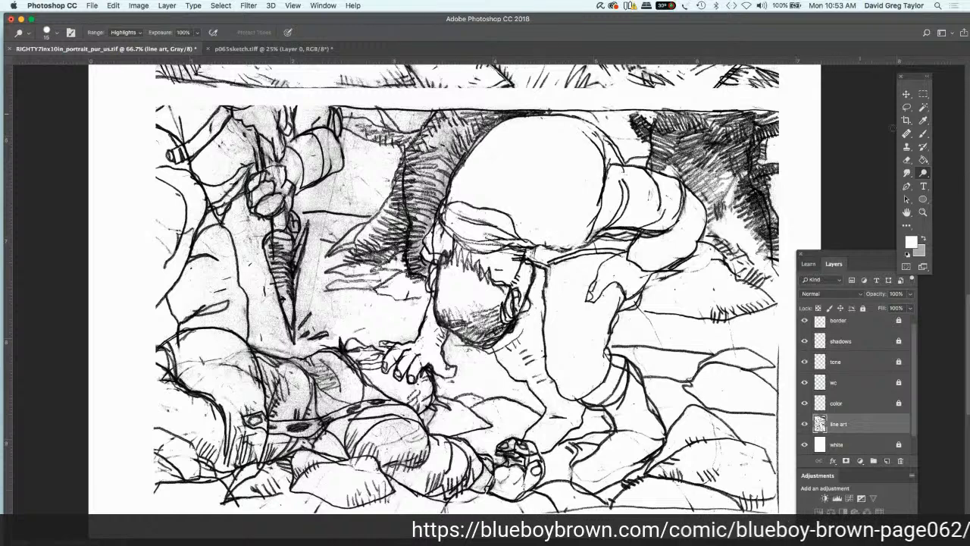
# Step: Brush white over the leftover marks on the rocks and clenched shape below the reaching hand, and return to the Dodge tool
pyautogui.click(923, 135)
pyautogui.click(934, 134)
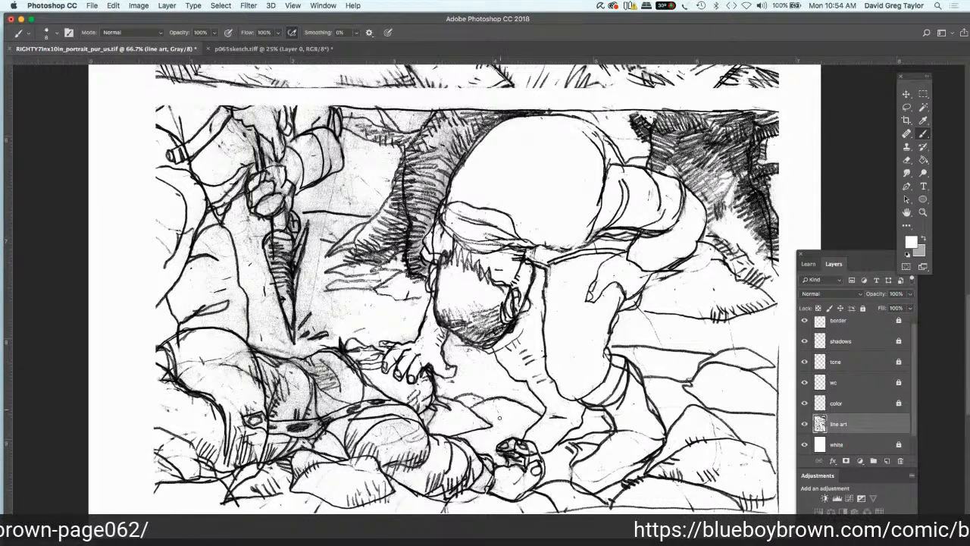
pyautogui.click(923, 174)
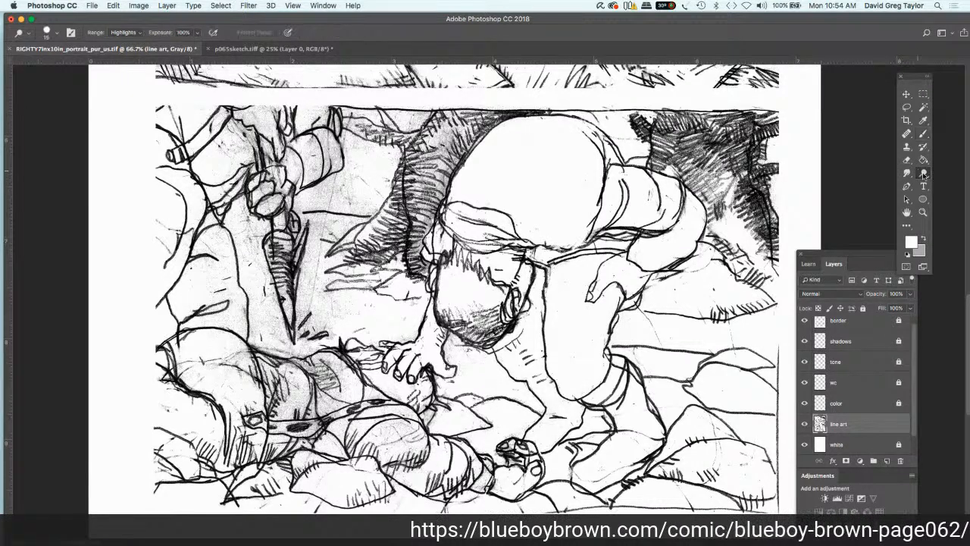
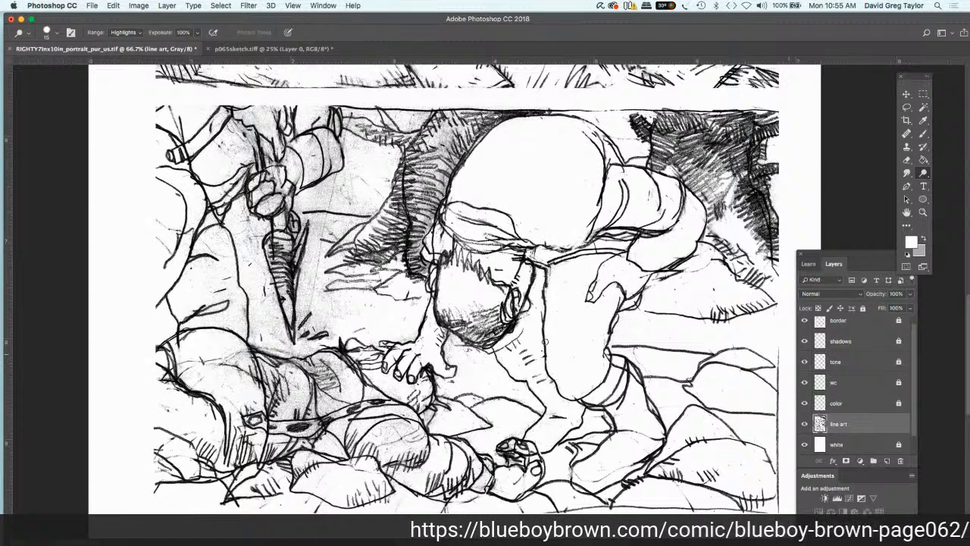
# Step: Dodge the grey tone from the open ground and background between the knife and the hatched tree trunk in the lower panel
pyautogui.moveTo(327, 318)
pyautogui.mouseDown()
pyautogui.moveTo(326, 341)
pyautogui.moveTo(304, 347)
pyautogui.moveTo(300, 308)
pyautogui.moveTo(318, 266)
pyautogui.moveTo(322, 279)
pyautogui.moveTo(377, 279)
pyautogui.moveTo(359, 294)
pyautogui.moveTo(415, 301)
pyautogui.moveTo(318, 304)
pyautogui.moveTo(334, 260)
pyautogui.moveTo(311, 234)
pyautogui.moveTo(305, 270)
pyautogui.moveTo(297, 238)
pyautogui.moveTo(306, 218)
pyautogui.moveTo(356, 222)
pyautogui.moveTo(334, 231)
pyautogui.moveTo(306, 217)
pyautogui.moveTo(360, 230)
pyautogui.moveTo(332, 255)
pyautogui.moveTo(392, 214)
pyautogui.moveTo(353, 200)
pyautogui.moveTo(396, 152)
pyautogui.moveTo(353, 142)
pyautogui.mouseUp()
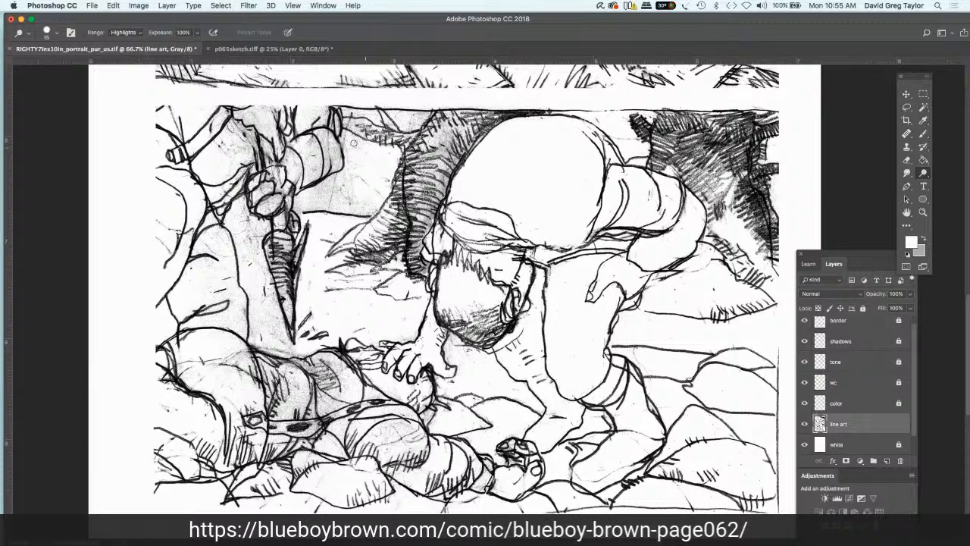
pyautogui.moveTo(345, 135); pyautogui.dragTo(354, 146)
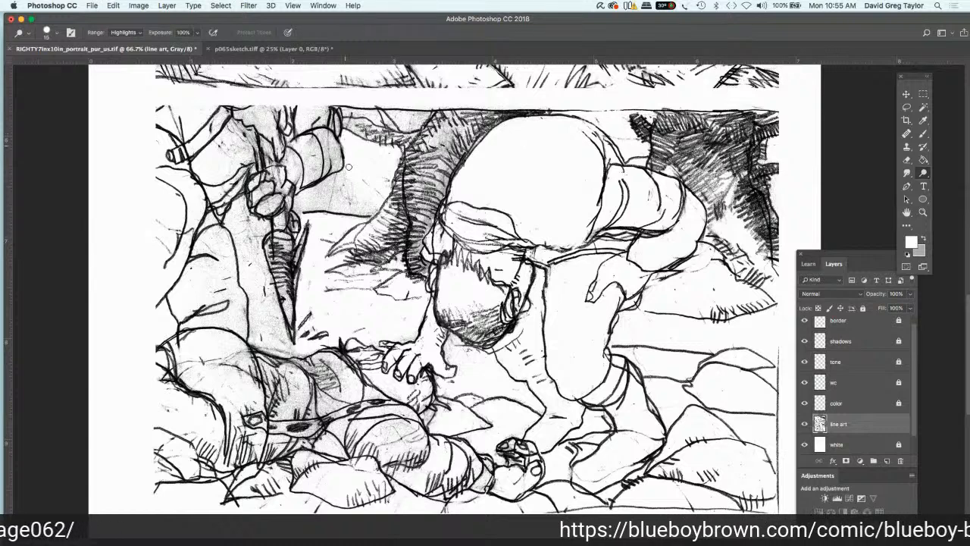
pyautogui.moveTo(349, 167); pyautogui.dragTo(305, 195)
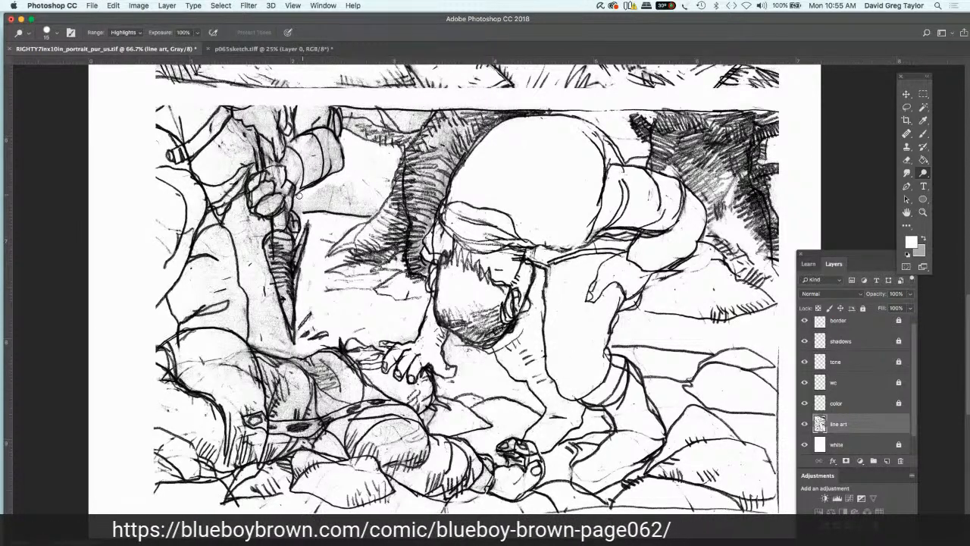
pyautogui.moveTo(319, 207)
pyautogui.mouseDown()
pyautogui.moveTo(377, 203)
pyautogui.moveTo(351, 205)
pyautogui.moveTo(329, 183)
pyautogui.moveTo(309, 202)
pyautogui.mouseUp()
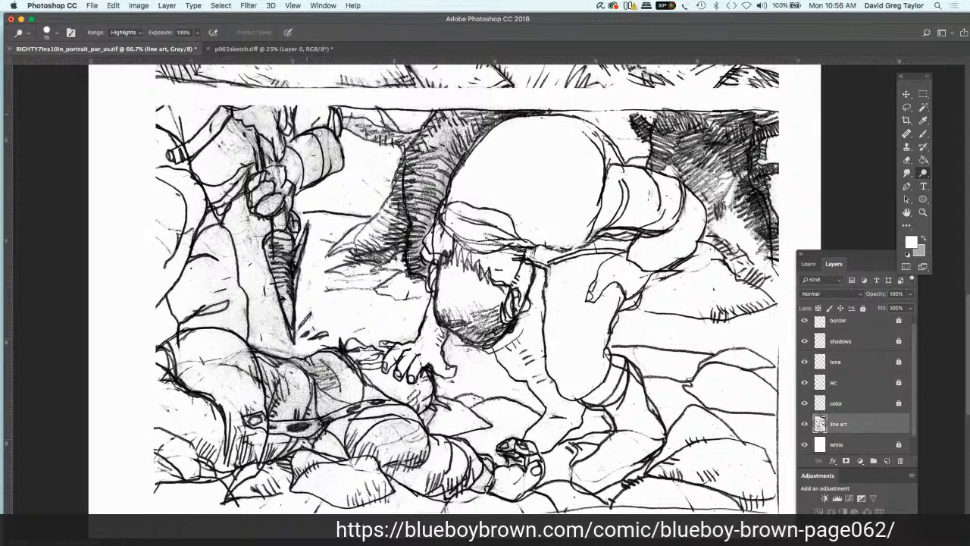
# Step: Dodge the smudges from the standing figure's forearm, clothing and knife hand, and the area beside the knife handle
pyautogui.moveTo(319, 133)
pyautogui.mouseDown()
pyautogui.moveTo(332, 166)
pyautogui.moveTo(297, 190)
pyautogui.moveTo(309, 172)
pyautogui.moveTo(302, 140)
pyautogui.moveTo(287, 160)
pyautogui.moveTo(302, 165)
pyautogui.moveTo(326, 120)
pyautogui.moveTo(334, 130)
pyautogui.mouseUp()
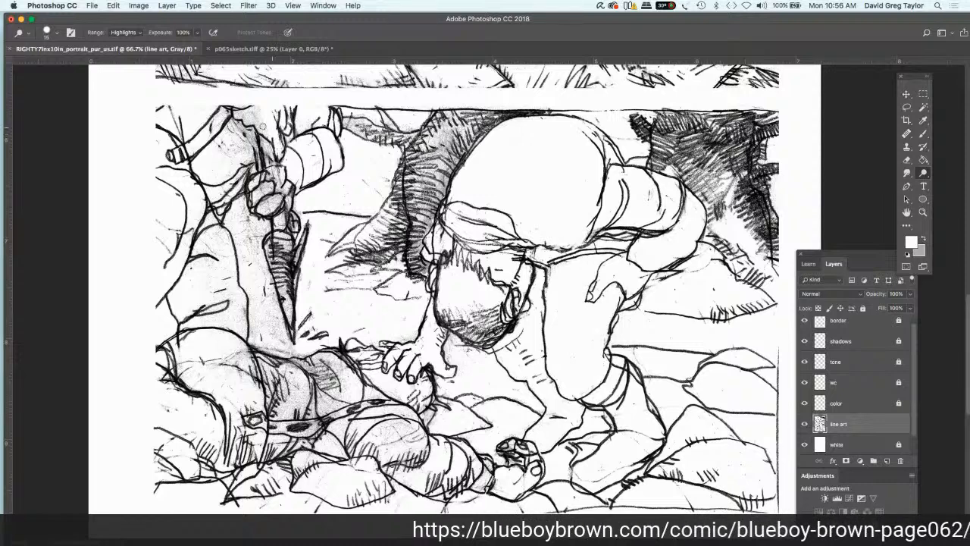
pyautogui.moveTo(244, 118)
pyautogui.mouseDown()
pyautogui.moveTo(258, 120)
pyautogui.moveTo(258, 108)
pyautogui.moveTo(244, 127)
pyautogui.moveTo(265, 168)
pyautogui.mouseUp()
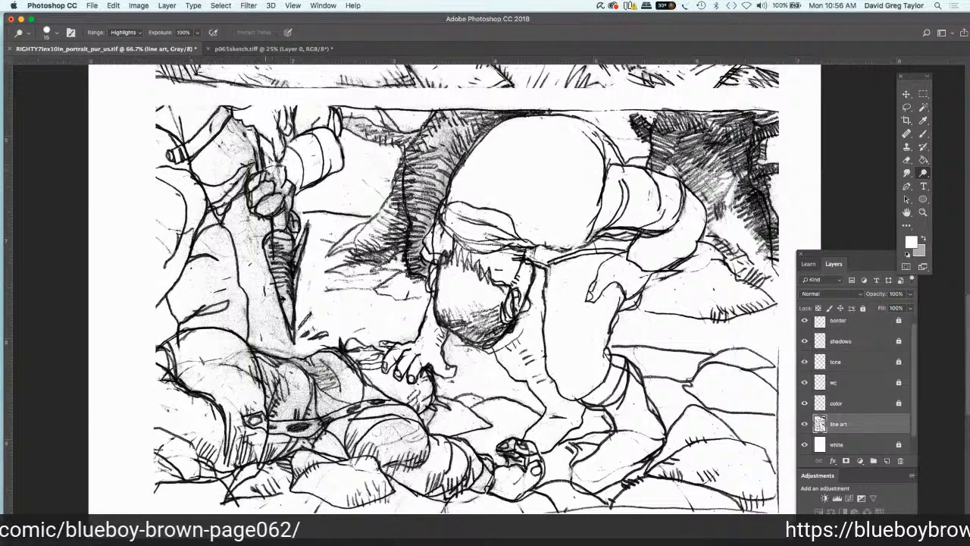
pyautogui.moveTo(251, 162); pyautogui.dragTo(229, 144)
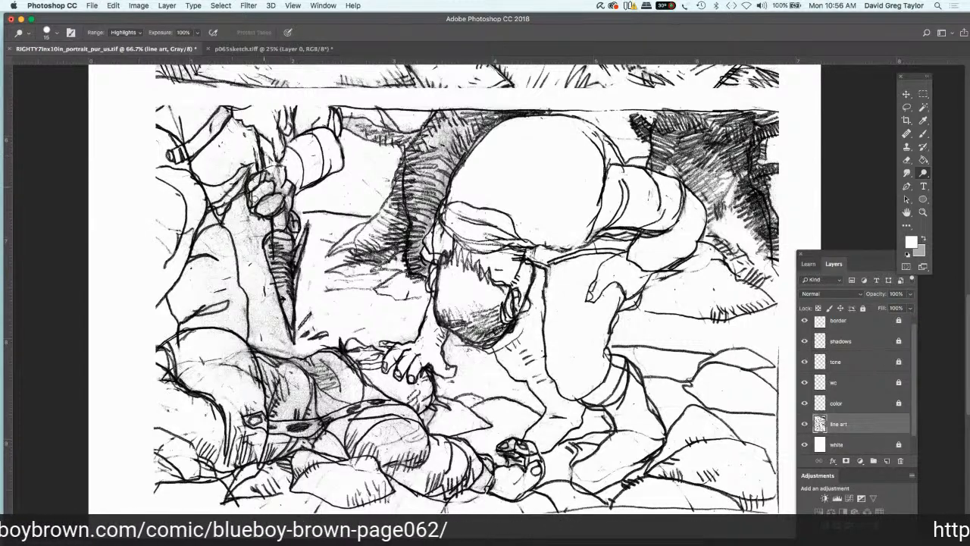
pyautogui.moveTo(266, 204)
pyautogui.mouseDown()
pyautogui.moveTo(283, 203)
pyautogui.moveTo(278, 171)
pyautogui.moveTo(253, 180)
pyautogui.mouseUp()
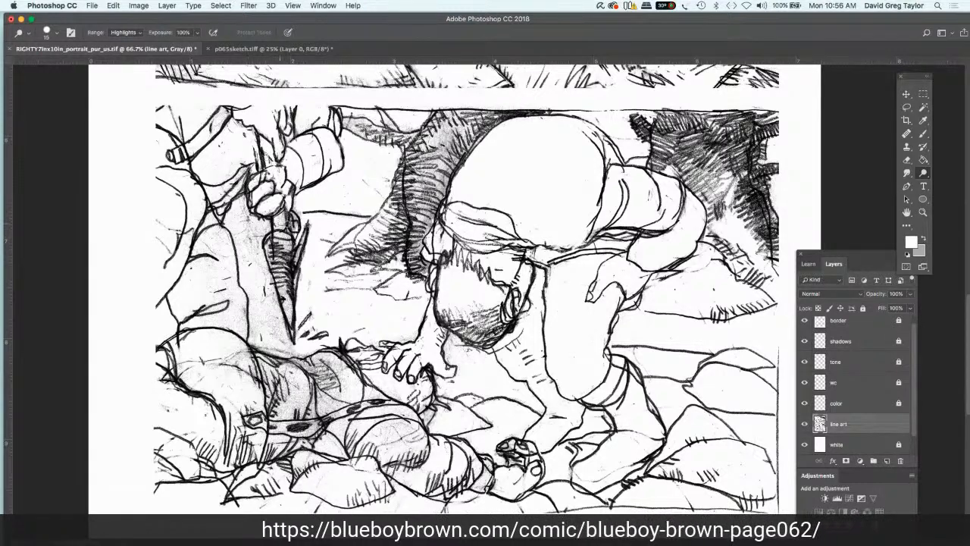
pyautogui.moveTo(281, 224)
pyautogui.mouseDown()
pyautogui.moveTo(295, 222)
pyautogui.moveTo(274, 247)
pyautogui.moveTo(285, 291)
pyautogui.moveTo(302, 236)
pyautogui.moveTo(287, 325)
pyautogui.moveTo(263, 278)
pyautogui.moveTo(277, 314)
pyautogui.moveTo(260, 222)
pyautogui.moveTo(243, 207)
pyautogui.moveTo(244, 243)
pyautogui.moveTo(269, 226)
pyautogui.mouseUp()
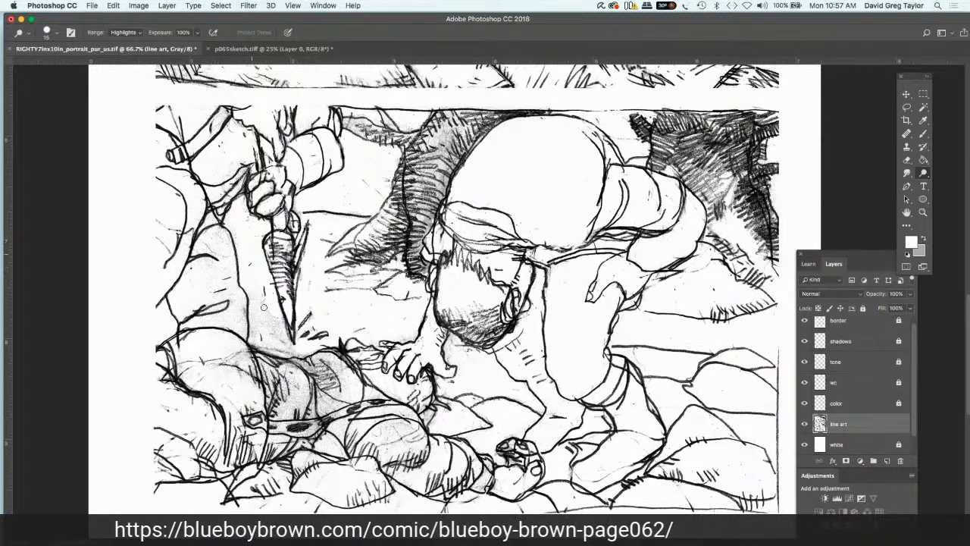
# Step: Dodge the grey tone from the ground below the knife tip and the fallen figure's body, down to the rocks beneath it
pyautogui.moveTo(254, 335)
pyautogui.mouseDown()
pyautogui.moveTo(291, 349)
pyautogui.moveTo(276, 315)
pyautogui.moveTo(268, 316)
pyautogui.moveTo(271, 337)
pyautogui.moveTo(353, 372)
pyautogui.moveTo(339, 358)
pyautogui.moveTo(342, 378)
pyautogui.moveTo(316, 371)
pyautogui.moveTo(349, 390)
pyautogui.moveTo(294, 413)
pyautogui.moveTo(302, 412)
pyautogui.moveTo(277, 402)
pyautogui.moveTo(292, 368)
pyautogui.moveTo(254, 379)
pyautogui.moveTo(246, 363)
pyautogui.moveTo(206, 351)
pyautogui.moveTo(189, 370)
pyautogui.mouseUp()
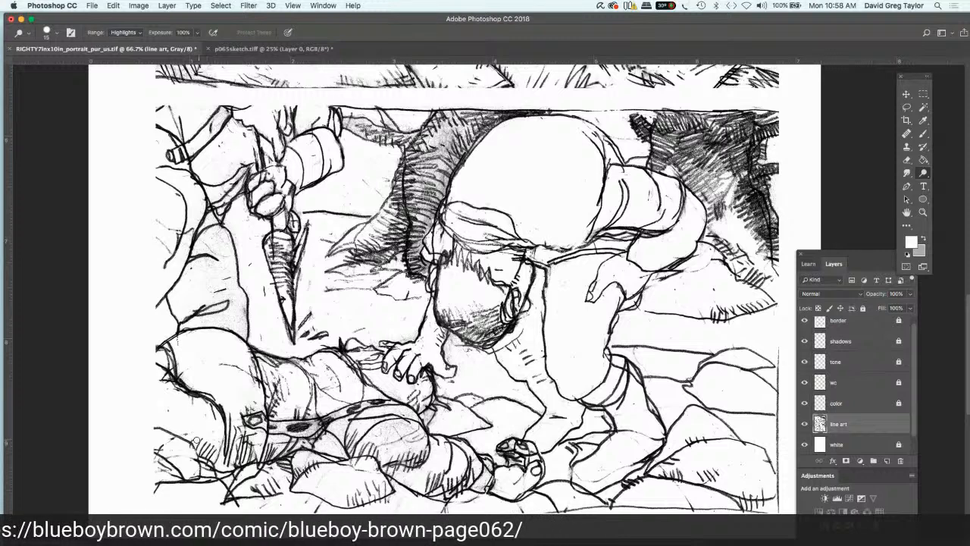
pyautogui.moveTo(207, 448)
pyautogui.mouseDown()
pyautogui.moveTo(209, 440)
pyautogui.moveTo(210, 456)
pyautogui.mouseUp()
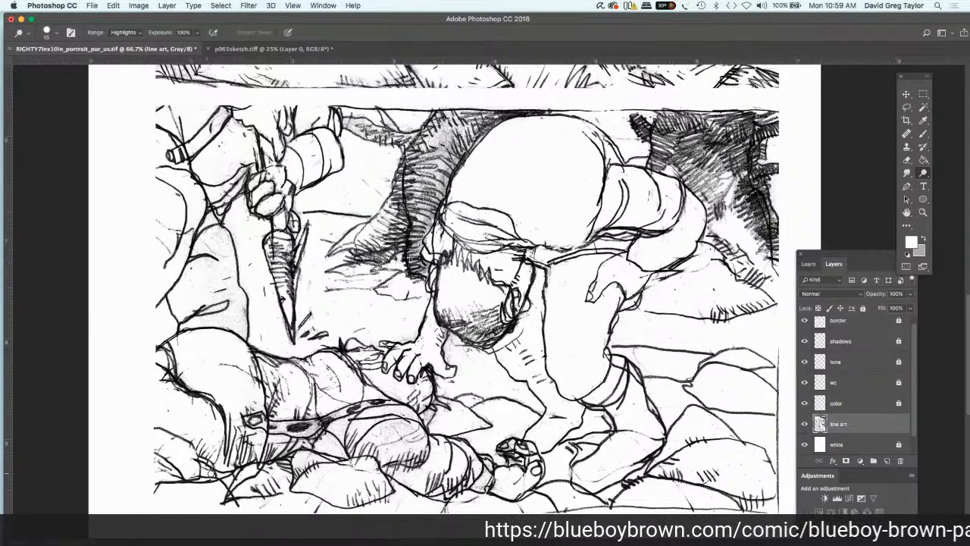
pyautogui.moveTo(190, 396); pyautogui.dragTo(161, 379)
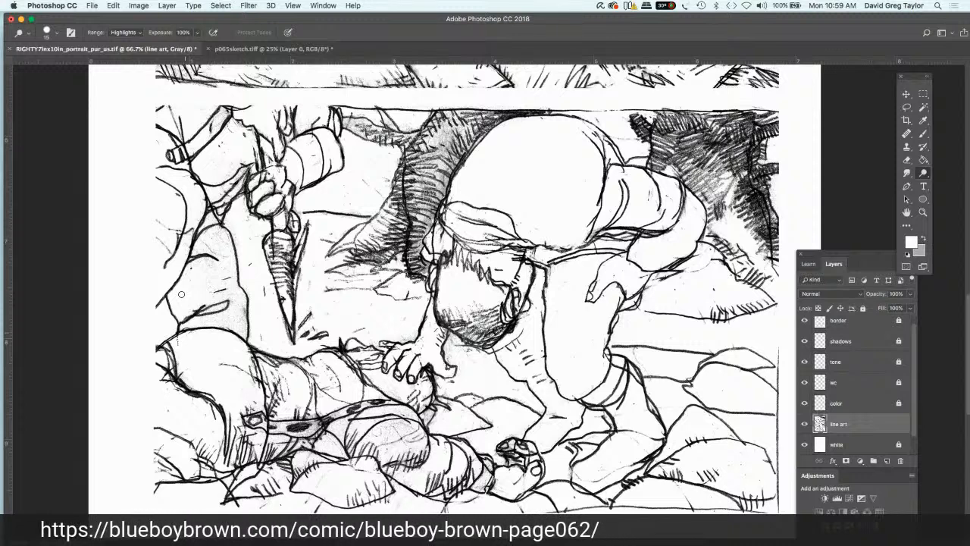
pyautogui.moveTo(262, 373); pyautogui.dragTo(245, 366)
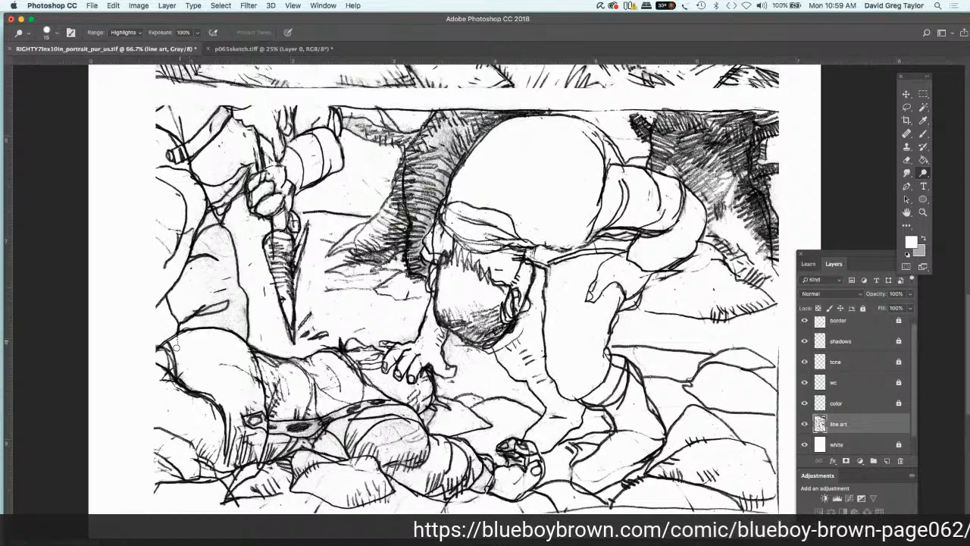
# Step: Dodge the fallen figure's belted section, the foreground rocks, the bending figure's lower leg, and the shading on its head
pyautogui.moveTo(363, 437)
pyautogui.mouseDown()
pyautogui.moveTo(413, 439)
pyautogui.moveTo(413, 465)
pyautogui.moveTo(376, 468)
pyautogui.mouseUp()
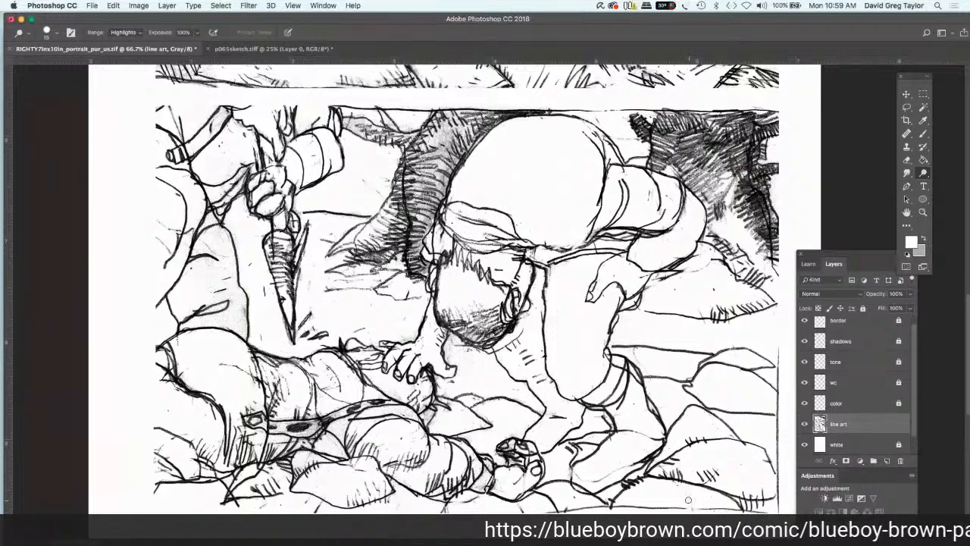
pyautogui.moveTo(685, 486); pyautogui.dragTo(708, 504)
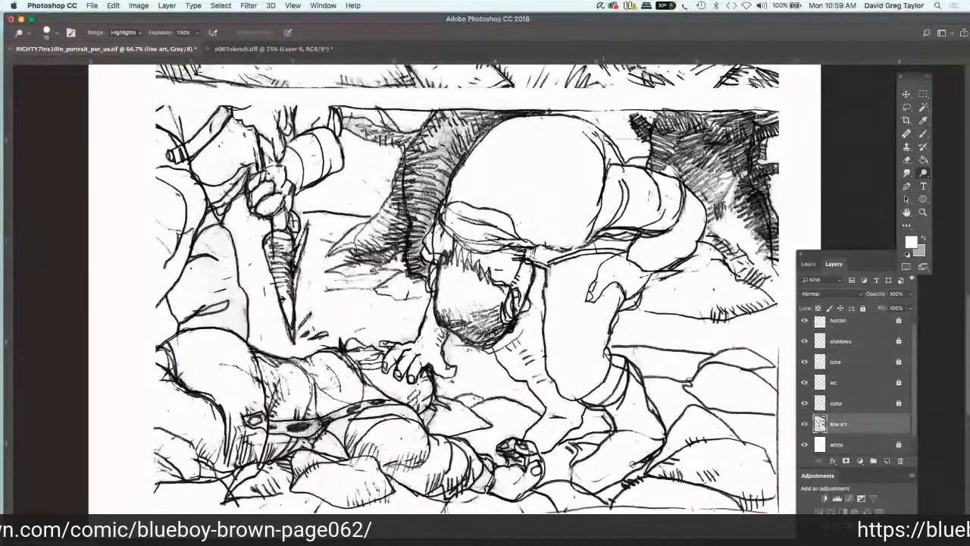
pyautogui.moveTo(644, 458); pyautogui.dragTo(603, 475)
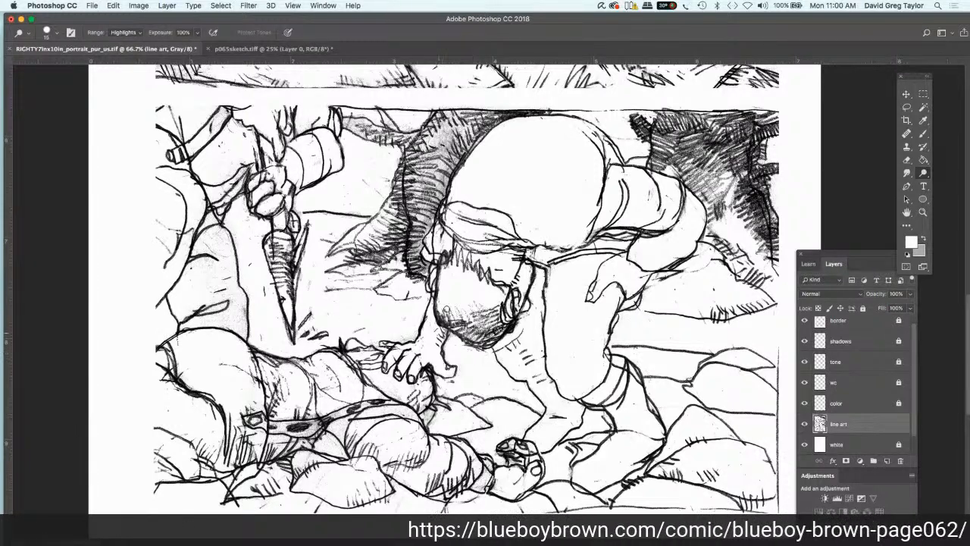
pyautogui.moveTo(483, 324); pyautogui.dragTo(487, 297)
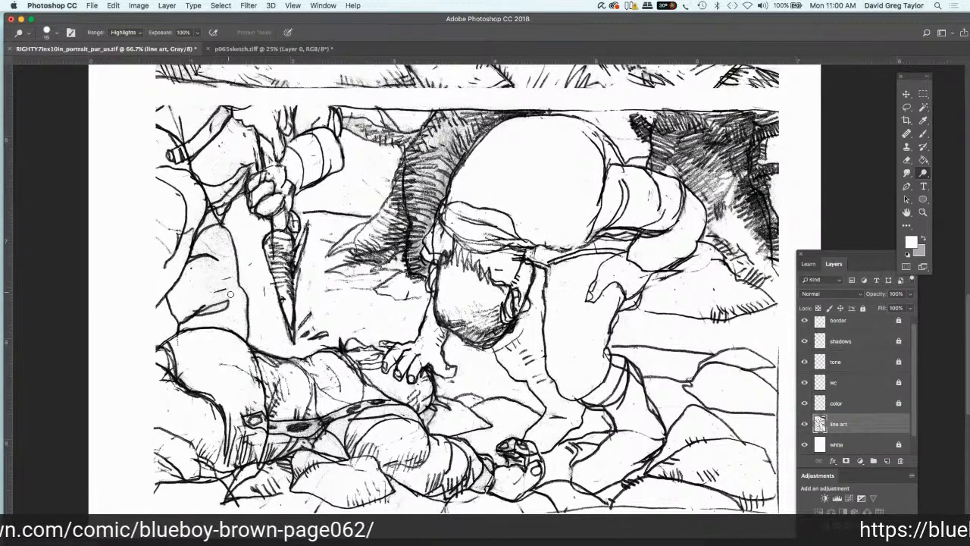
# Step: Dodge the remaining tone from the standing figure's leg and torso and the ground line beside the knife
pyautogui.moveTo(212, 255)
pyautogui.mouseDown()
pyautogui.moveTo(220, 231)
pyautogui.moveTo(208, 179)
pyautogui.moveTo(221, 158)
pyautogui.moveTo(205, 140)
pyautogui.moveTo(184, 152)
pyautogui.moveTo(165, 107)
pyautogui.mouseUp()
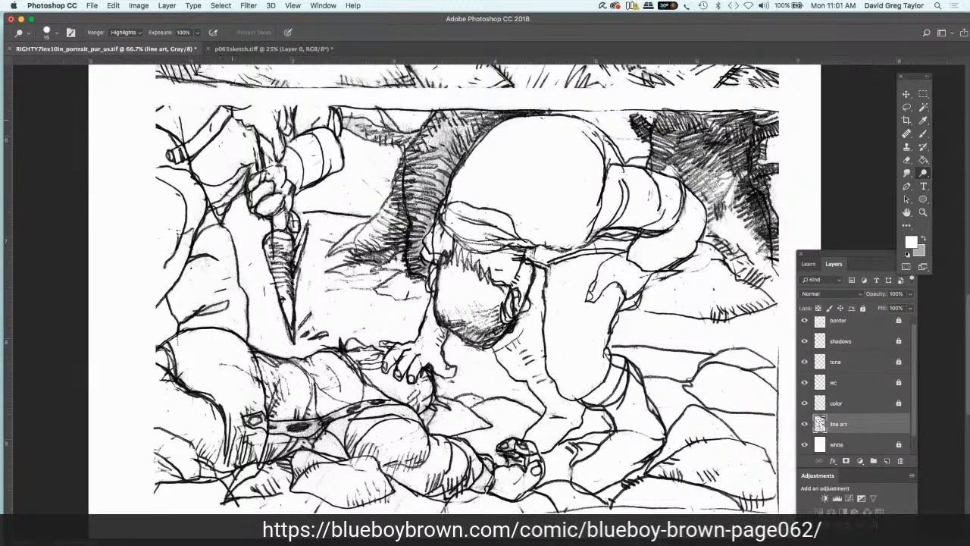
pyautogui.moveTo(261, 137)
pyautogui.mouseDown()
pyautogui.moveTo(271, 161)
pyautogui.moveTo(259, 144)
pyautogui.moveTo(226, 196)
pyautogui.mouseUp()
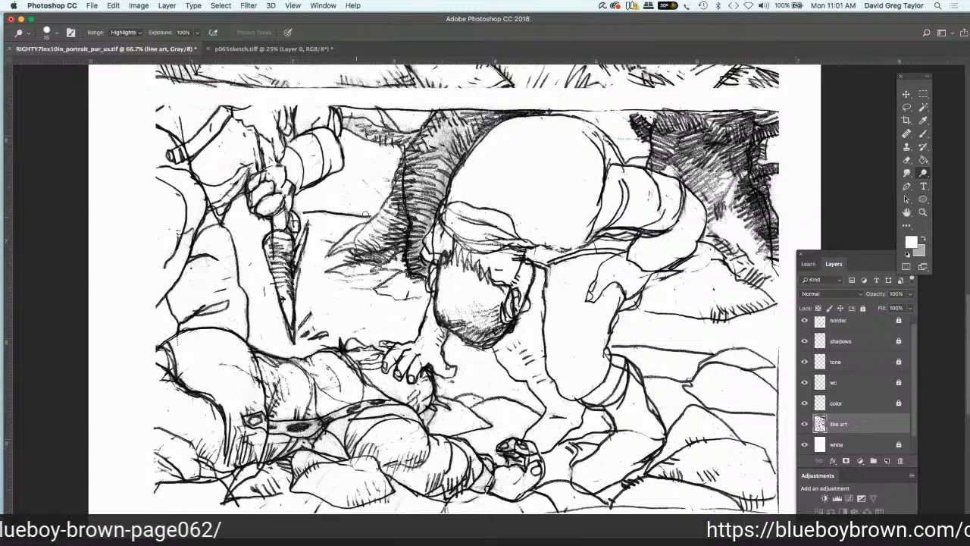
pyautogui.moveTo(322, 209)
pyautogui.mouseDown()
pyautogui.moveTo(358, 214)
pyautogui.moveTo(329, 211)
pyautogui.mouseUp()
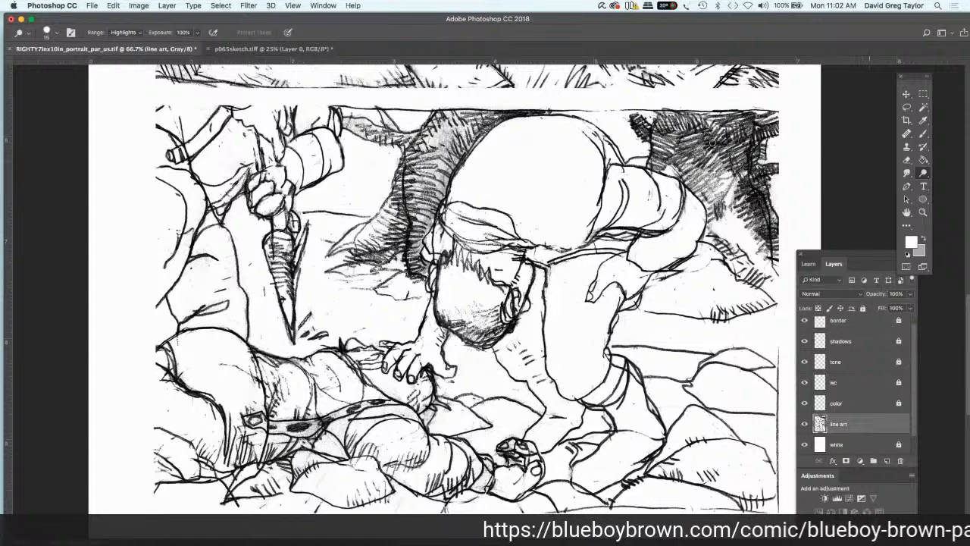
# Step: Set the Dodge range to Midtones, and brush white over the hair strokes on the bending figure's head
pyautogui.click(127, 33)
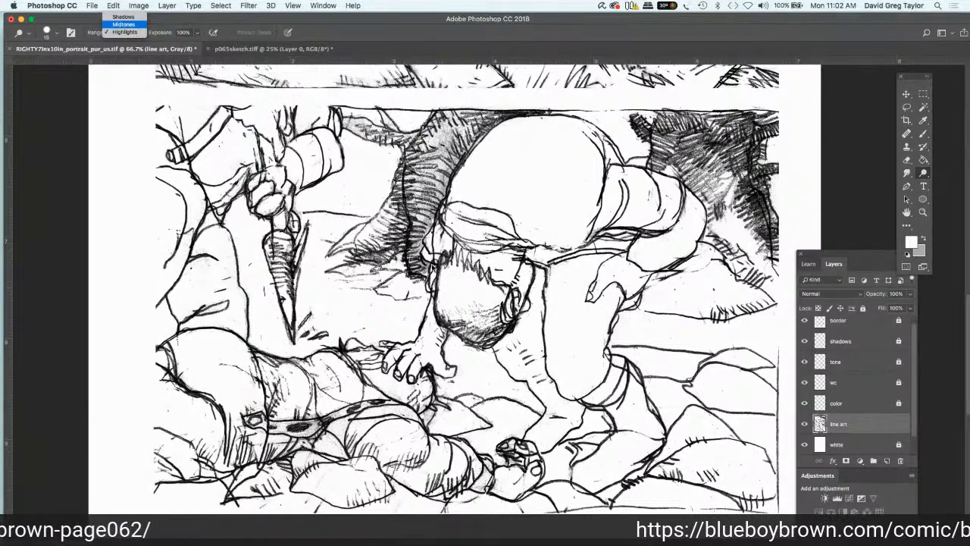
pyautogui.press('Return')
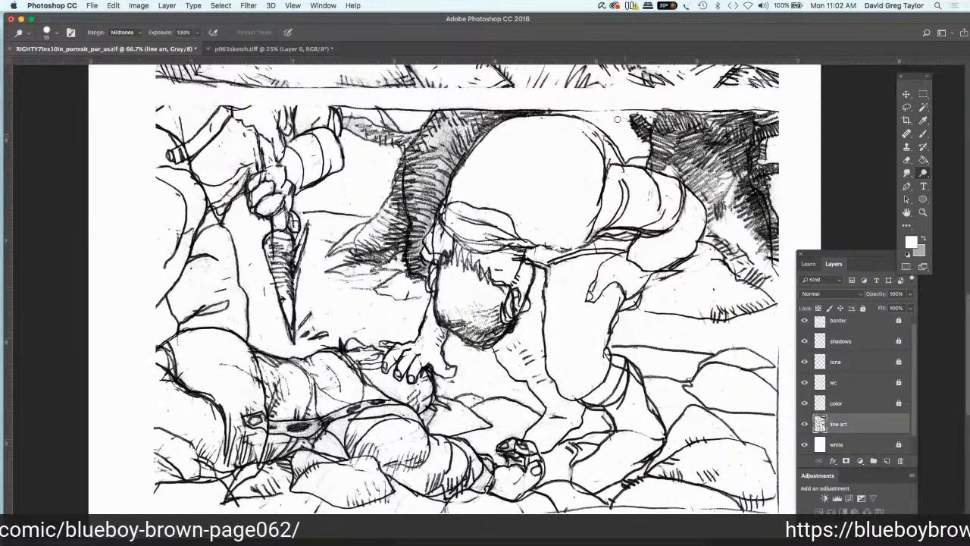
pyautogui.click(923, 135)
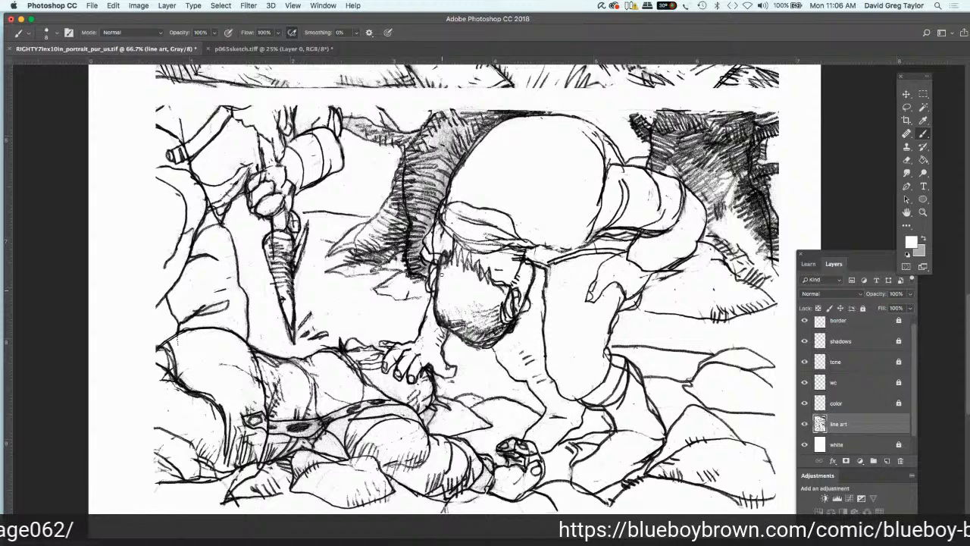
pyautogui.moveTo(438, 288)
pyautogui.mouseDown()
pyautogui.moveTo(441, 322)
pyautogui.moveTo(470, 324)
pyautogui.mouseUp()
pyautogui.moveTo(493, 280)
pyautogui.mouseDown()
pyautogui.moveTo(460, 248)
pyautogui.moveTo(439, 253)
pyautogui.moveTo(444, 244)
pyautogui.mouseUp()
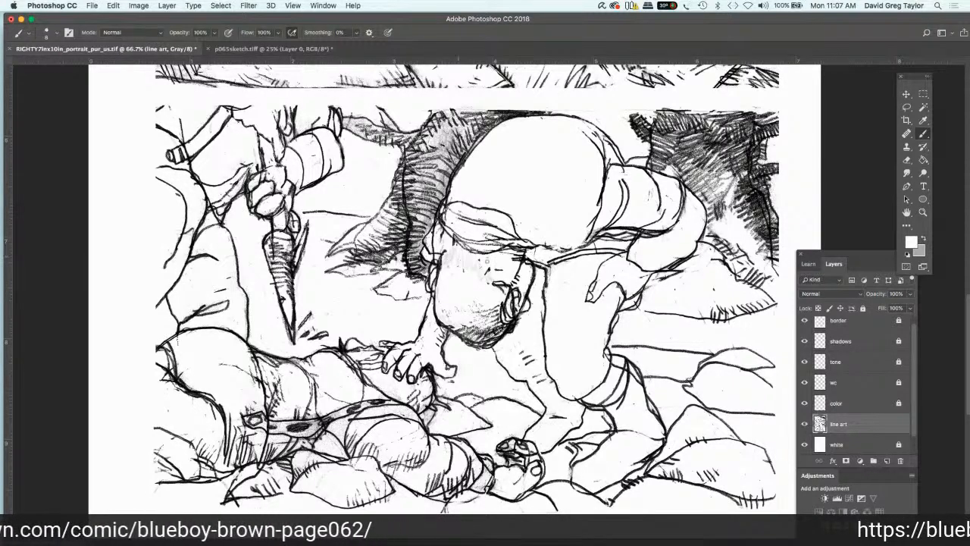
pyautogui.moveTo(498, 268)
pyautogui.mouseDown()
pyautogui.moveTo(490, 283)
pyautogui.moveTo(508, 280)
pyautogui.moveTo(505, 291)
pyautogui.moveTo(498, 285)
pyautogui.mouseUp()
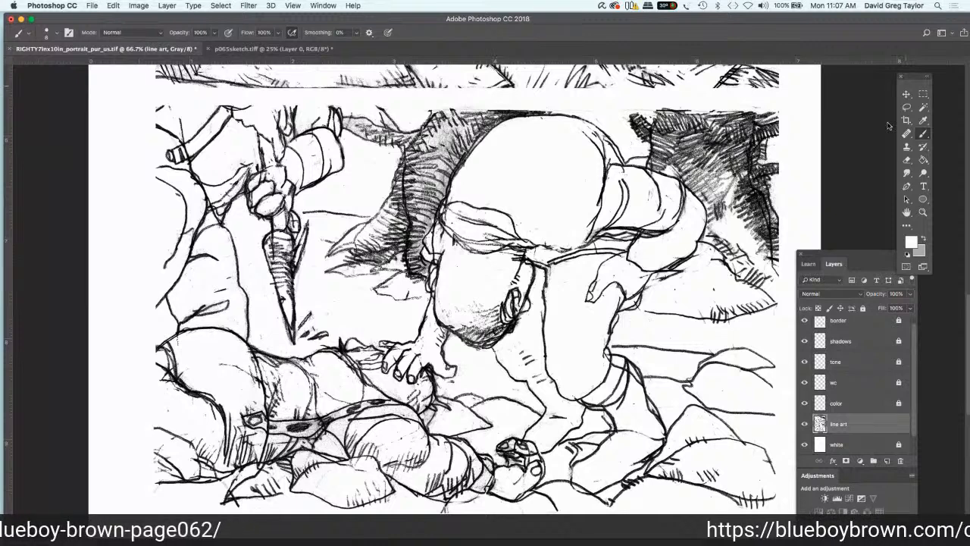
# Step: Rotate the canvas view to 180° with the Rotate View tool and return to the Brush tool
pyautogui.click(908, 216)
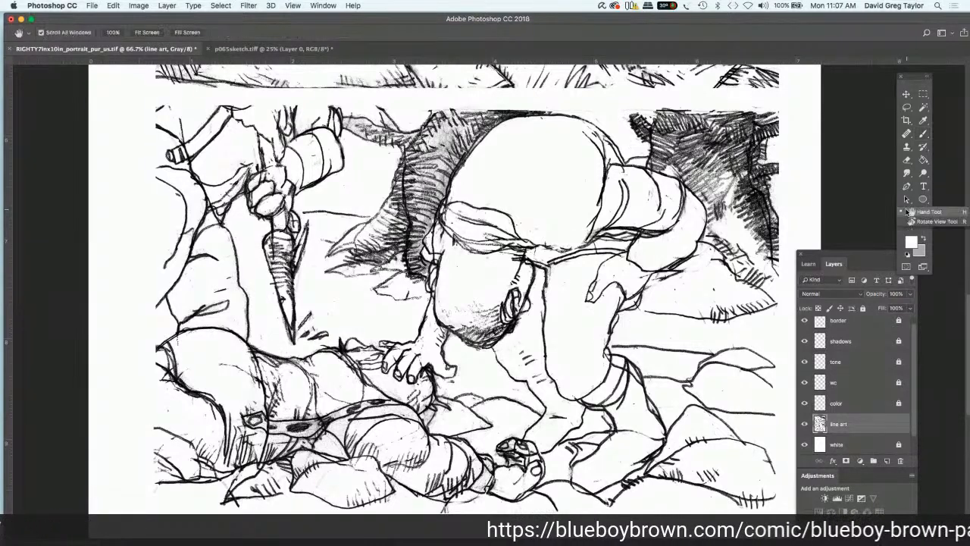
pyautogui.click(912, 222)
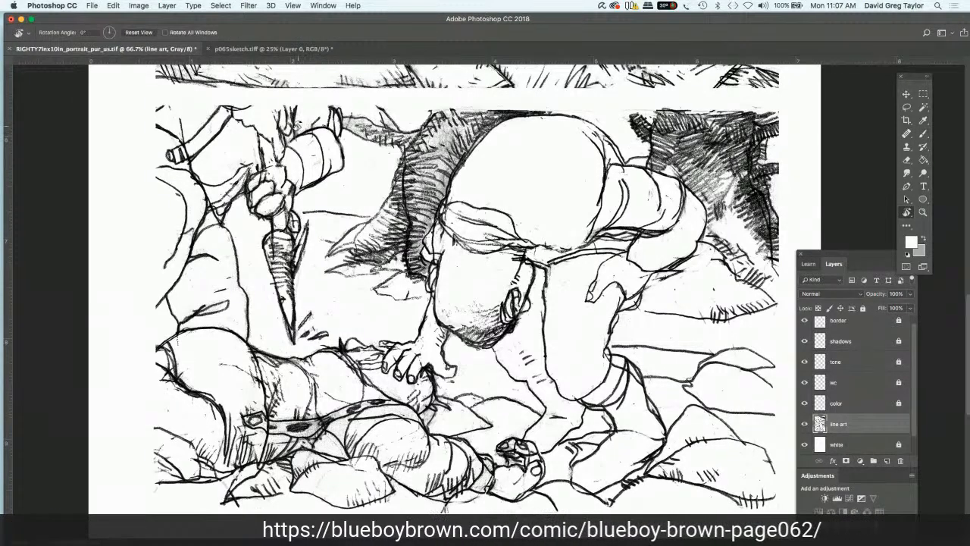
pyautogui.moveTo(298, 126); pyautogui.dragTo(625, 406)
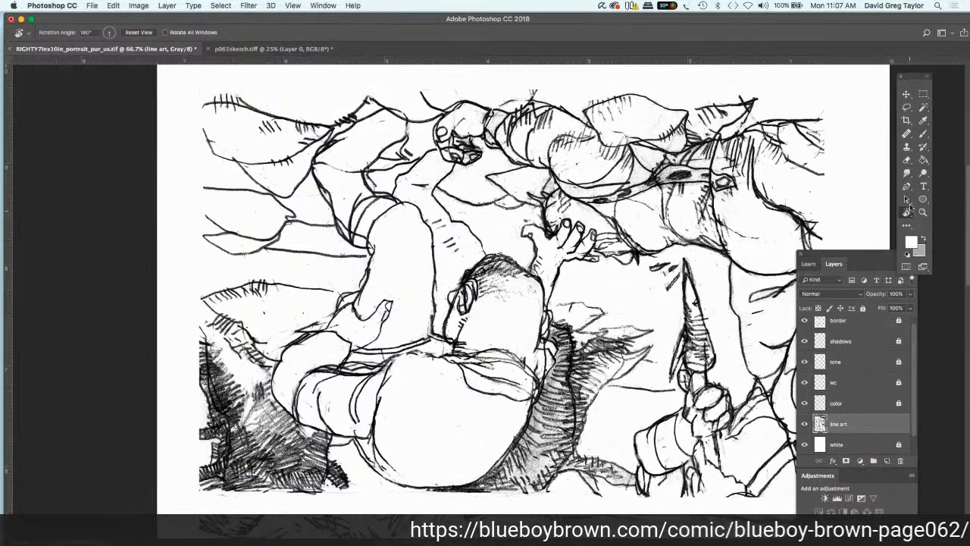
pyautogui.click(924, 134)
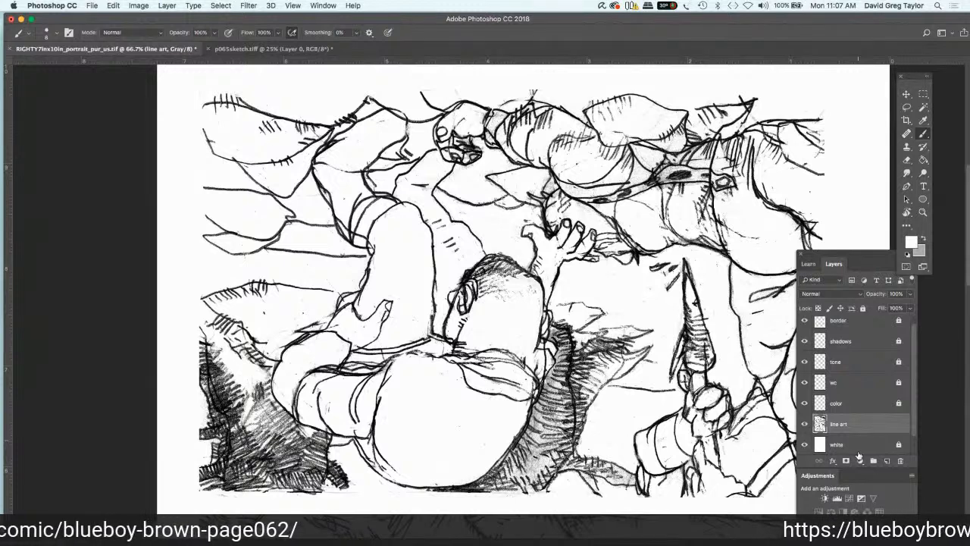
# Step: Create a new layer directly above the line art layer and name it "line 2"
pyautogui.click(886, 461)
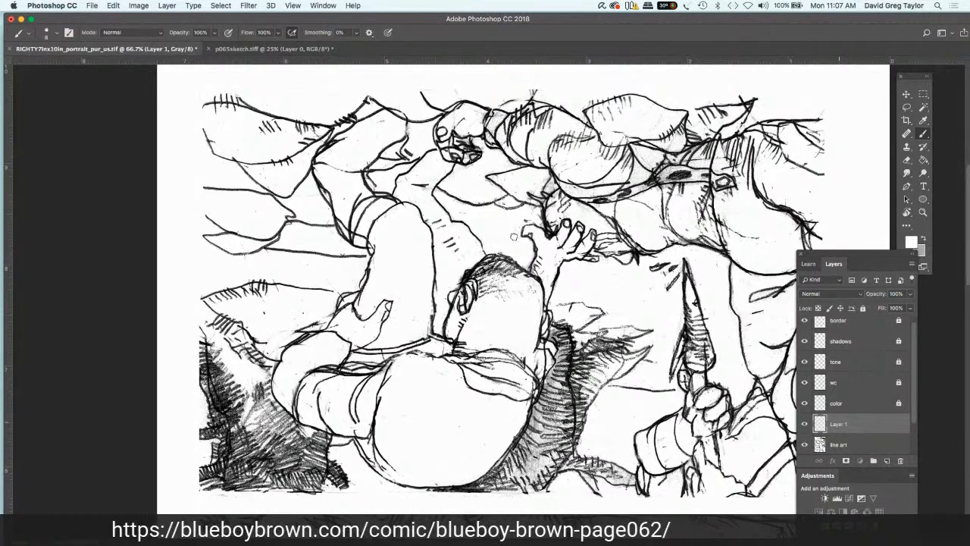
pyautogui.doubleClick(838, 424)
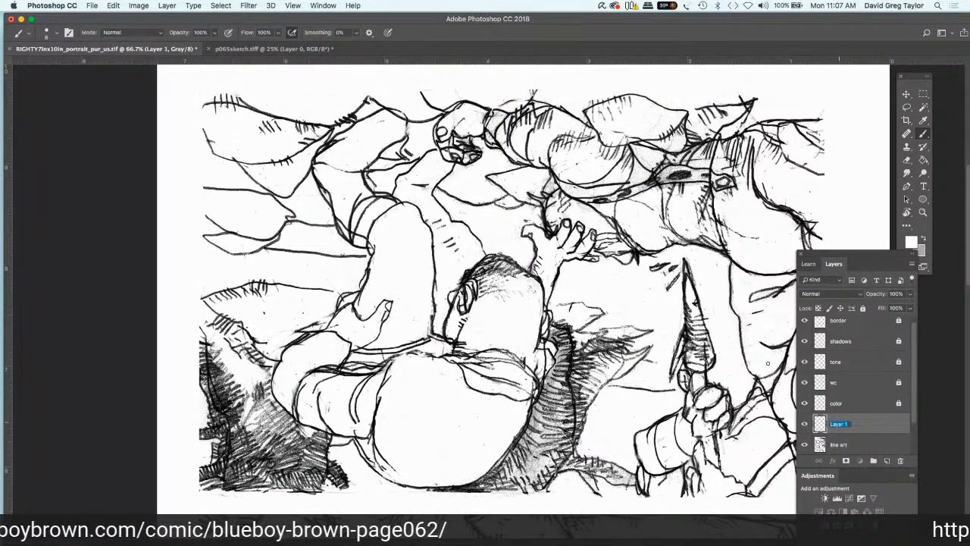
pyautogui.write('line 2')
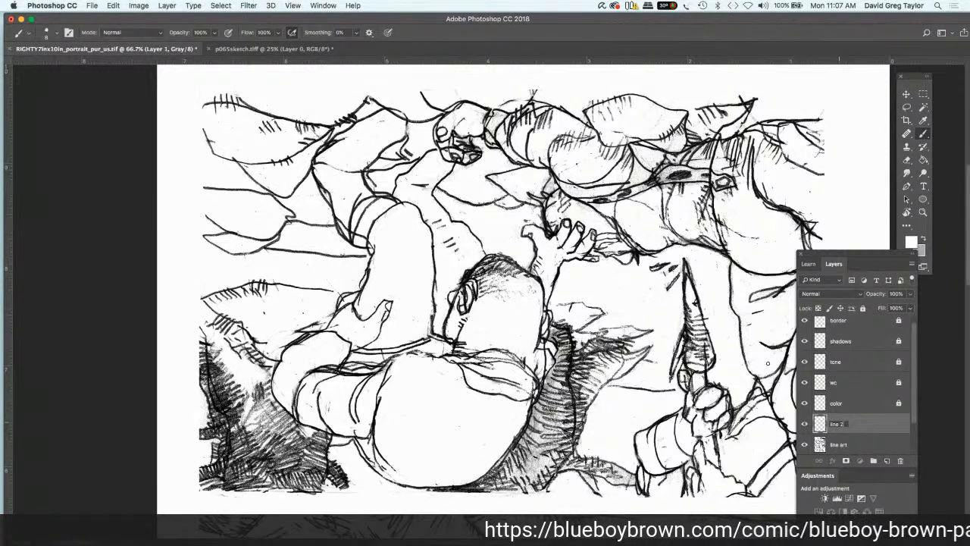
pyautogui.press('Return')
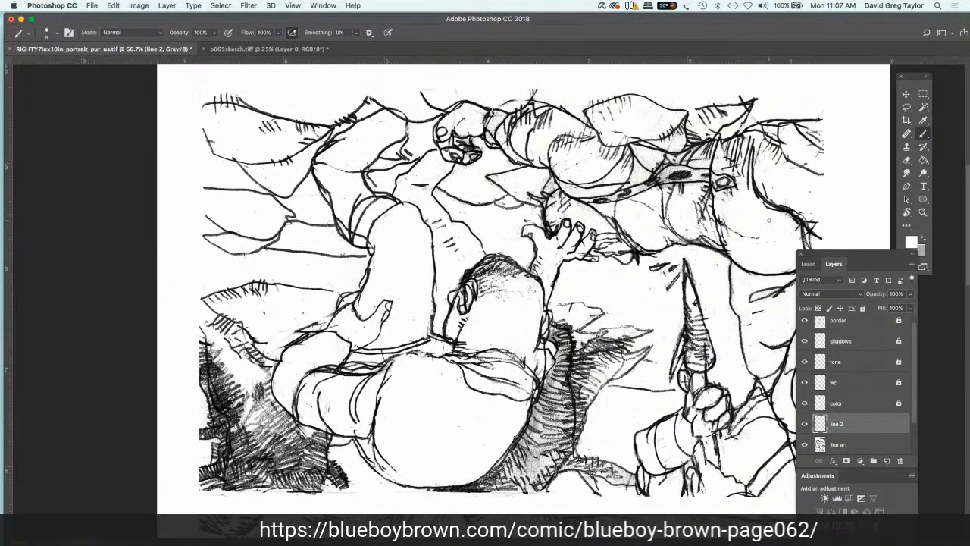
# Step: Set the foreground color to near-black with a brightness of 1%
pyautogui.click(912, 241)
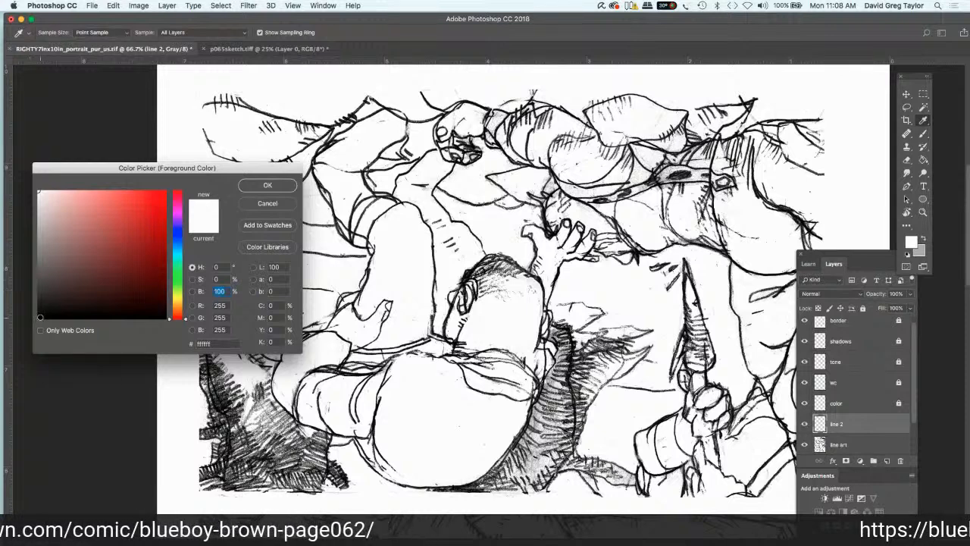
pyautogui.write('1')
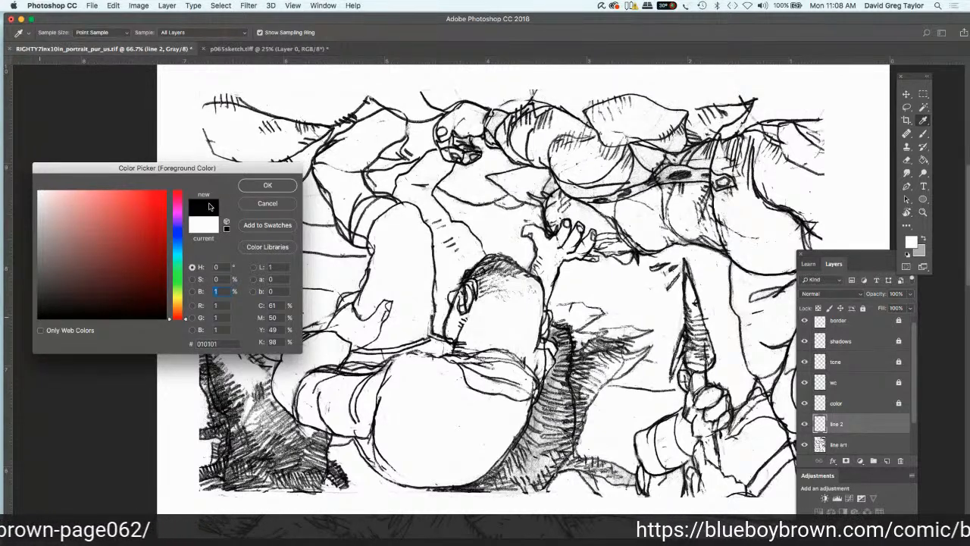
pyautogui.click(249, 184)
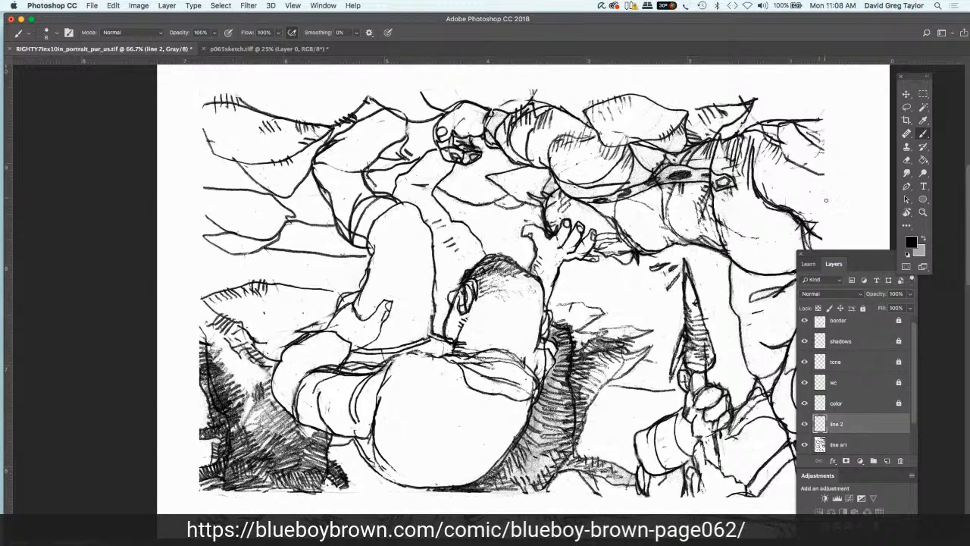
# Step: Enlarge the brush to size 20 and paint a dark hair mass over the crown of the bending figure's head
pyautogui.press(']')
pyautogui.press(']')
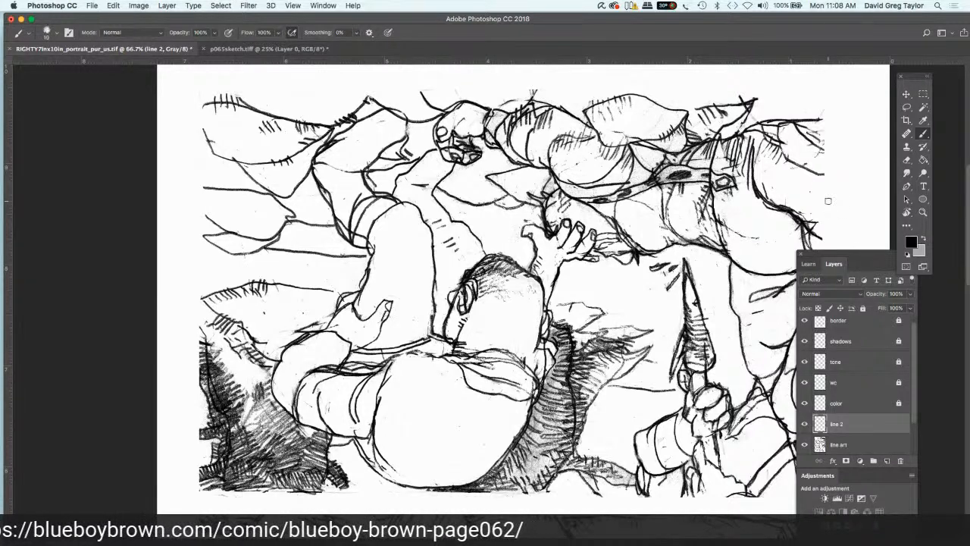
pyautogui.press(']')
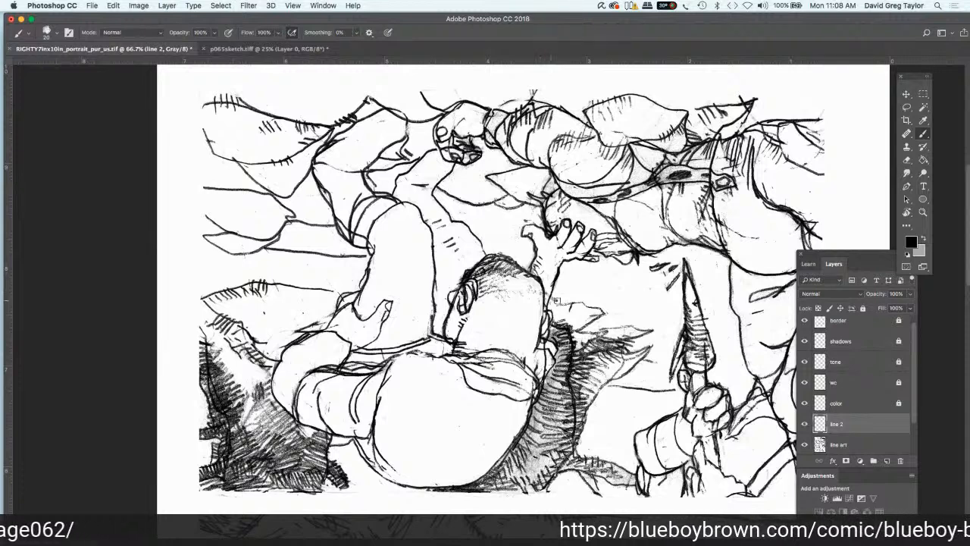
pyautogui.moveTo(543, 292)
pyautogui.mouseDown()
pyautogui.moveTo(556, 299)
pyautogui.moveTo(546, 286)
pyautogui.mouseUp()
pyautogui.moveTo(519, 253)
pyautogui.mouseDown()
pyautogui.moveTo(537, 265)
pyautogui.moveTo(508, 255)
pyautogui.moveTo(470, 259)
pyautogui.moveTo(465, 271)
pyautogui.moveTo(485, 273)
pyautogui.mouseUp()
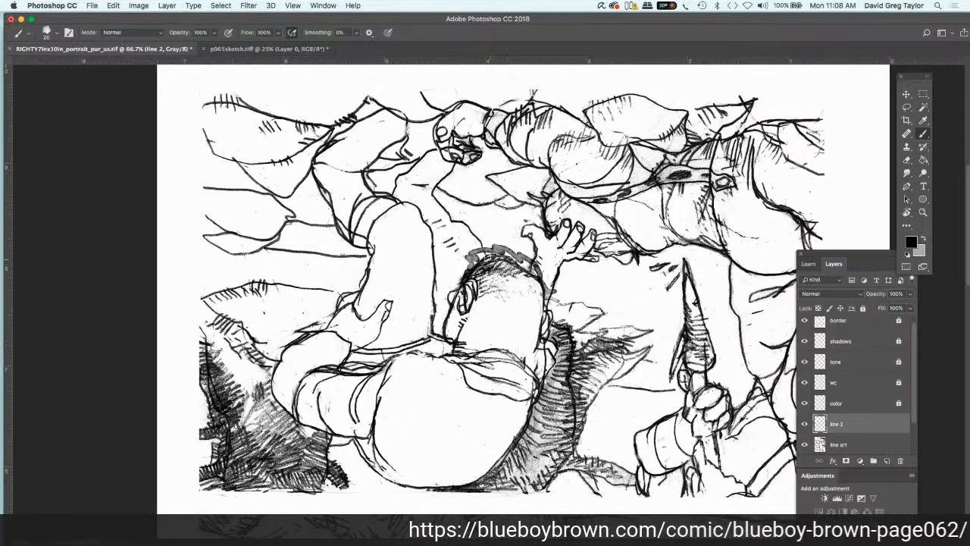
pyautogui.moveTo(479, 256)
pyautogui.mouseDown()
pyautogui.moveTo(492, 252)
pyautogui.moveTo(472, 267)
pyautogui.moveTo(513, 266)
pyautogui.moveTo(494, 244)
pyautogui.mouseUp()
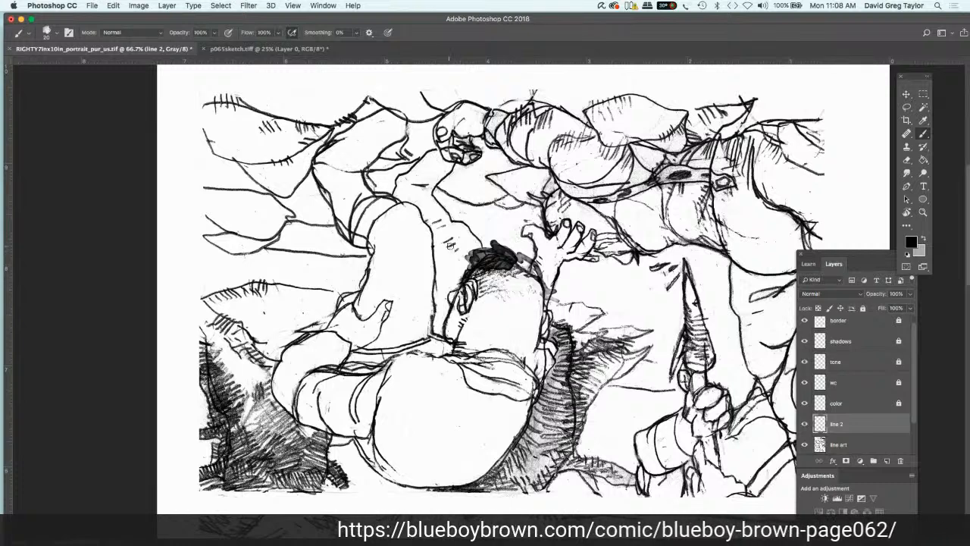
# Step: Reduce the brush size and draw jagged, spiky hair tips around the dark hair mass on the bending figure's head
pyautogui.press('[')
pyautogui.press('[')
pyautogui.press('[')
pyautogui.press('[')
pyautogui.press('[')
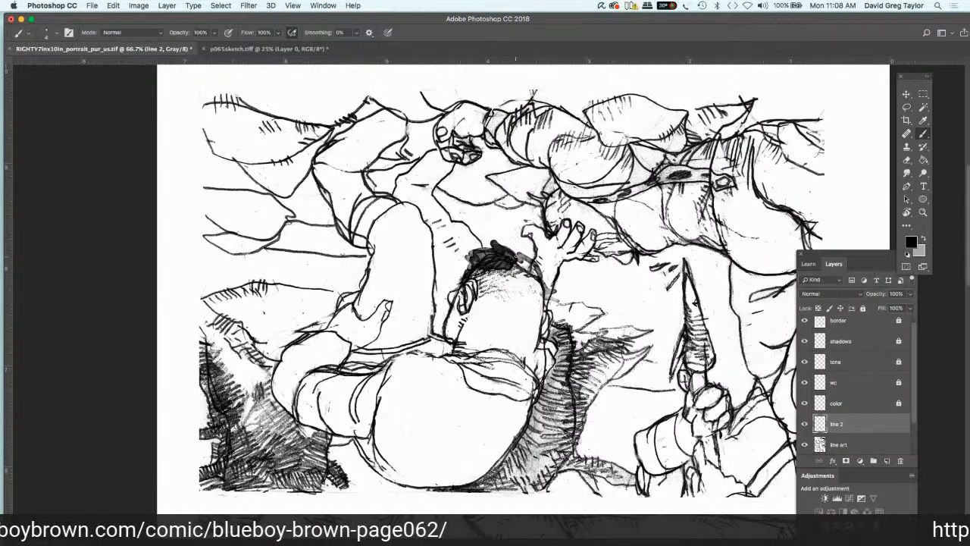
pyautogui.moveTo(516, 254); pyautogui.dragTo(507, 238)
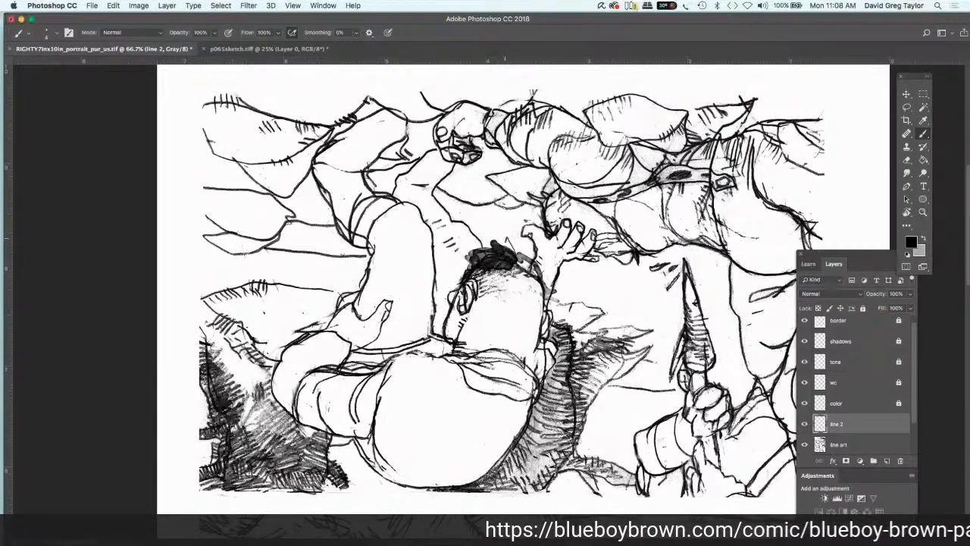
pyautogui.moveTo(494, 249)
pyautogui.mouseDown()
pyautogui.moveTo(487, 231)
pyautogui.moveTo(464, 238)
pyautogui.moveTo(475, 250)
pyautogui.moveTo(450, 249)
pyautogui.moveTo(460, 260)
pyautogui.mouseUp()
pyautogui.moveTo(517, 256)
pyautogui.mouseDown()
pyautogui.moveTo(520, 244)
pyautogui.moveTo(544, 282)
pyautogui.moveTo(537, 299)
pyautogui.moveTo(475, 264)
pyautogui.mouseUp()
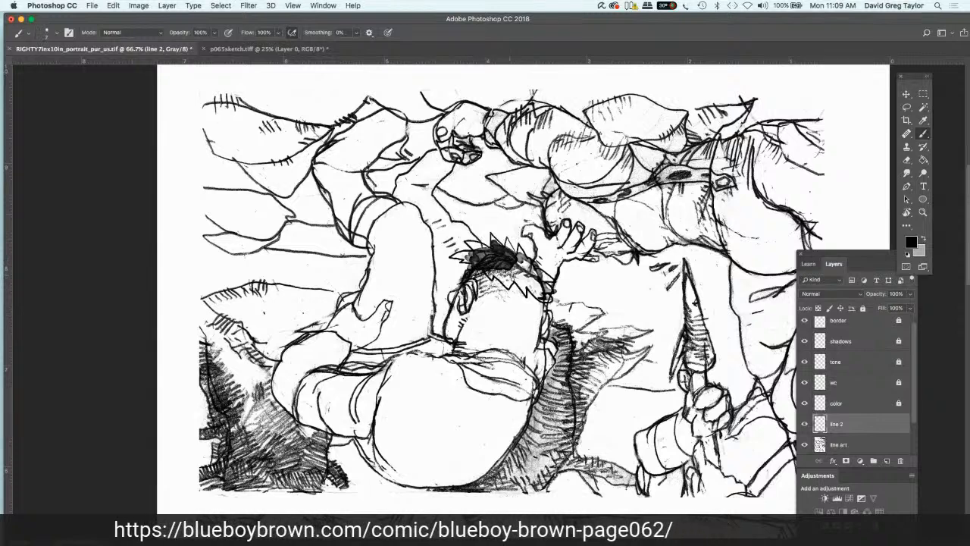
# Step: Fill the spiky hair shapes with black, and draw contour strokes along the face edge below the hair
pyautogui.moveTo(511, 270); pyautogui.dragTo(513, 285)
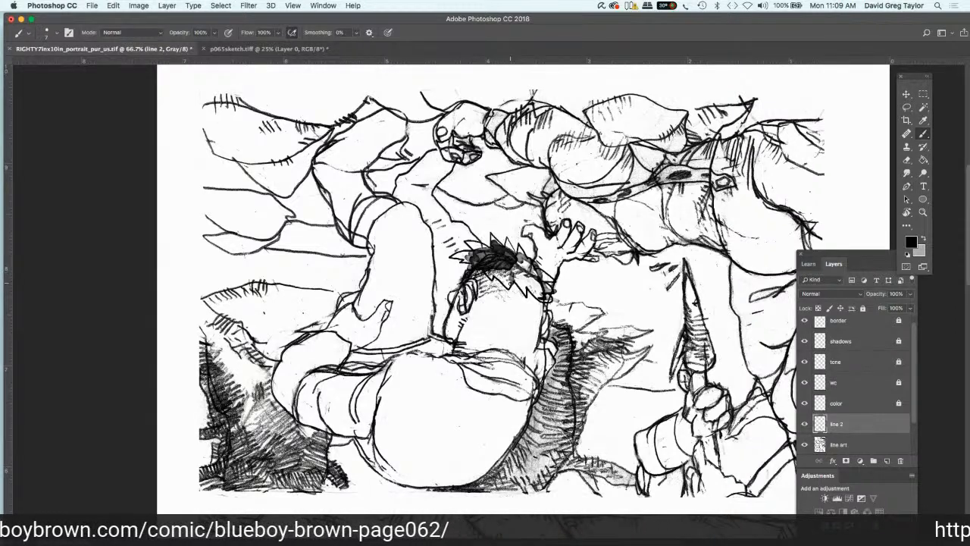
pyautogui.moveTo(499, 278)
pyautogui.mouseDown()
pyautogui.moveTo(510, 286)
pyautogui.moveTo(517, 268)
pyautogui.moveTo(503, 280)
pyautogui.mouseUp()
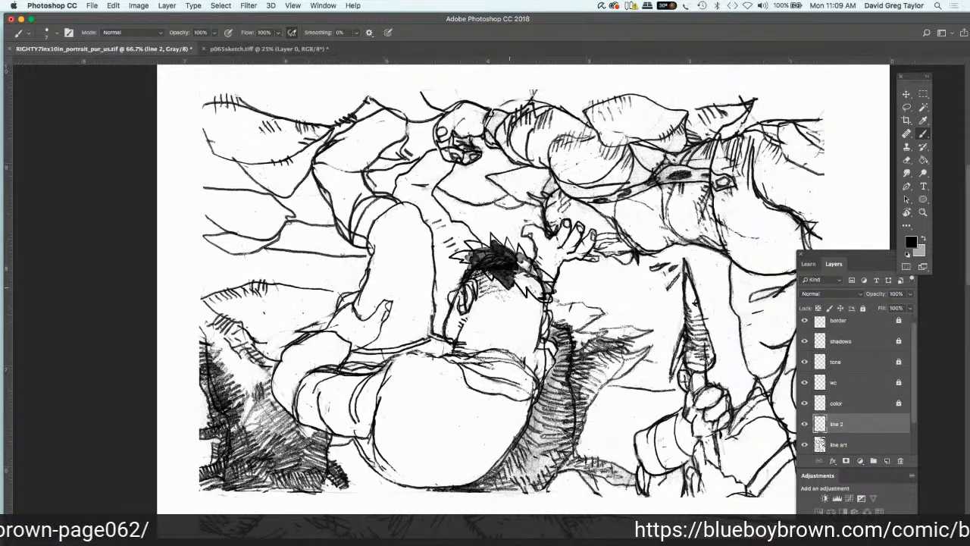
pyautogui.moveTo(486, 267); pyautogui.dragTo(495, 280)
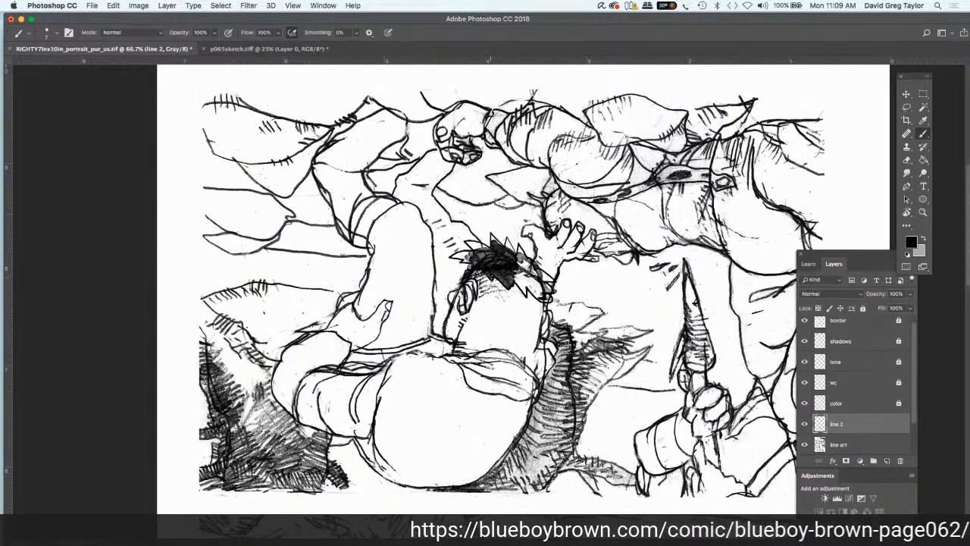
pyautogui.moveTo(476, 255)
pyautogui.mouseDown()
pyautogui.moveTo(497, 242)
pyautogui.moveTo(497, 251)
pyautogui.moveTo(473, 248)
pyautogui.moveTo(491, 238)
pyautogui.moveTo(483, 257)
pyautogui.moveTo(495, 242)
pyautogui.moveTo(520, 256)
pyautogui.mouseUp()
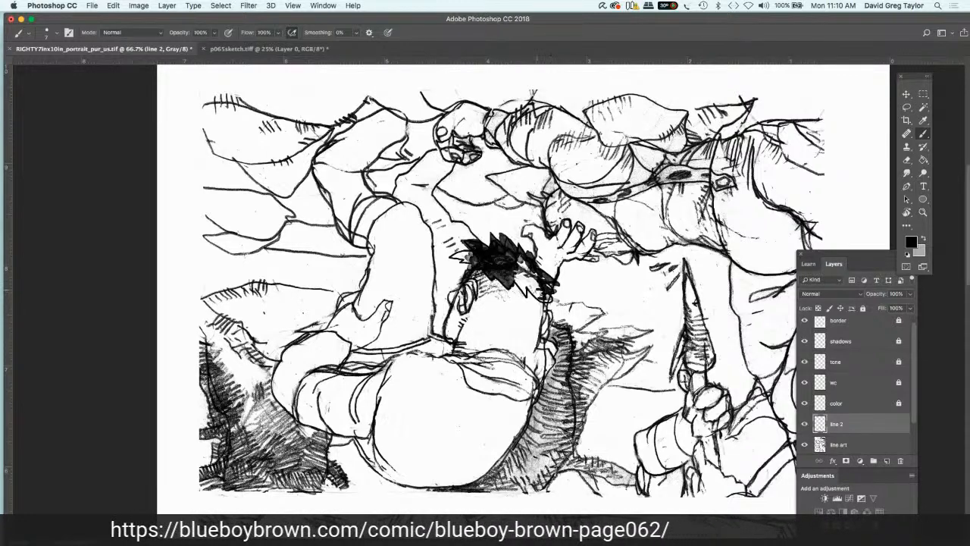
pyautogui.moveTo(539, 294)
pyautogui.mouseDown()
pyautogui.moveTo(547, 299)
pyautogui.moveTo(533, 291)
pyautogui.moveTo(539, 278)
pyautogui.moveTo(554, 292)
pyautogui.mouseUp()
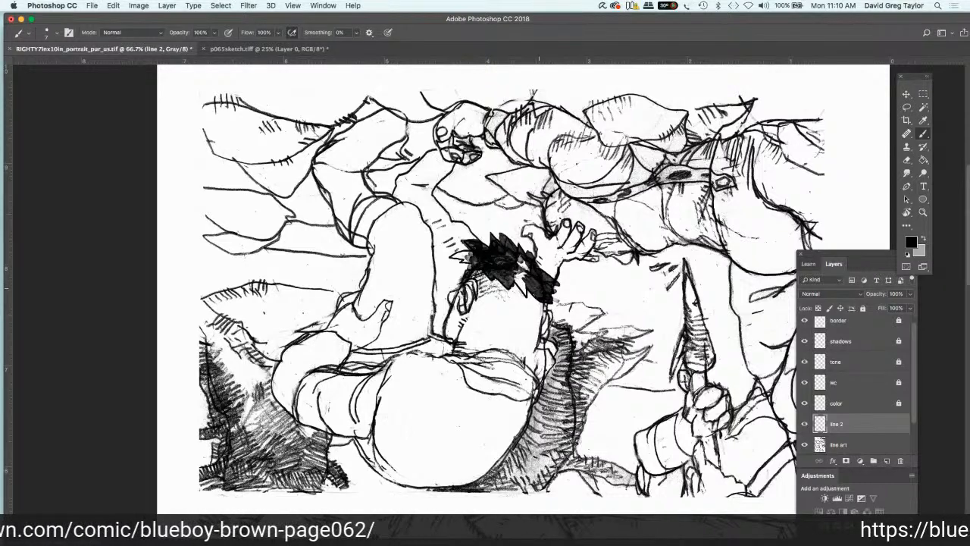
pyautogui.moveTo(519, 278)
pyautogui.mouseDown()
pyautogui.moveTo(527, 295)
pyautogui.moveTo(512, 264)
pyautogui.moveTo(521, 270)
pyautogui.moveTo(494, 263)
pyautogui.moveTo(498, 278)
pyautogui.mouseUp()
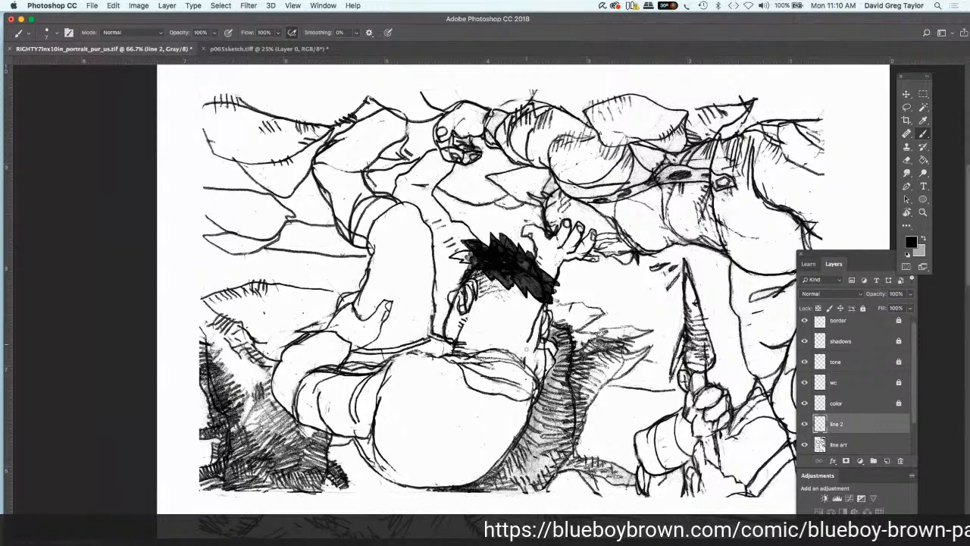
pyautogui.moveTo(527, 341); pyautogui.dragTo(527, 376)
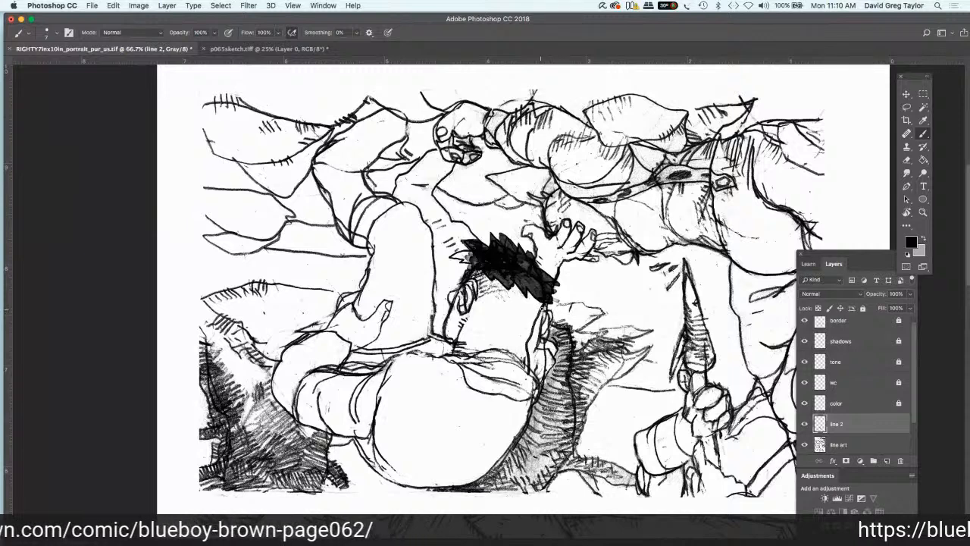
pyautogui.moveTo(540, 306)
pyautogui.mouseDown()
pyautogui.moveTo(552, 321)
pyautogui.moveTo(535, 331)
pyautogui.mouseUp()
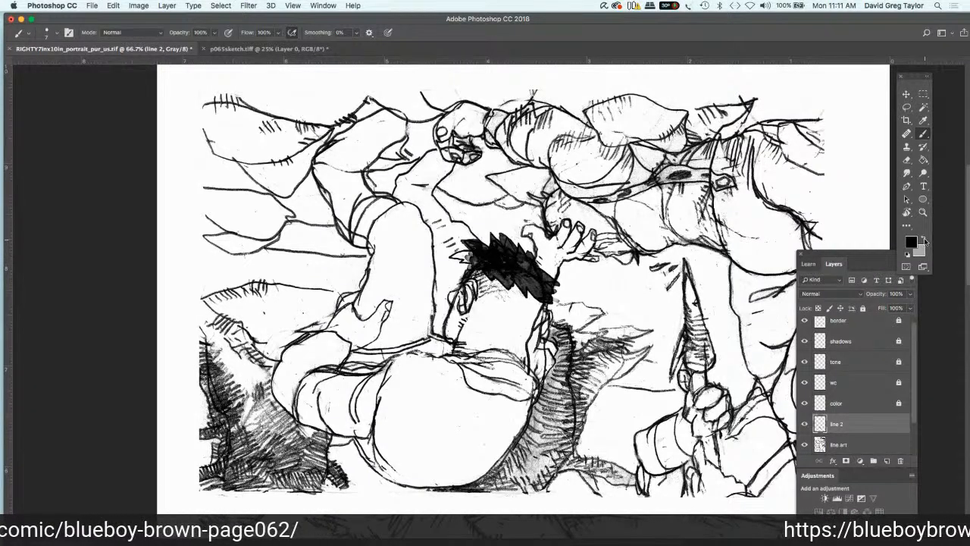
# Step: Sample white from the page margin as the foreground color, and brush over the bending figure's ear on the line 2 layer
pyautogui.click(924, 240)
pyautogui.press('i')
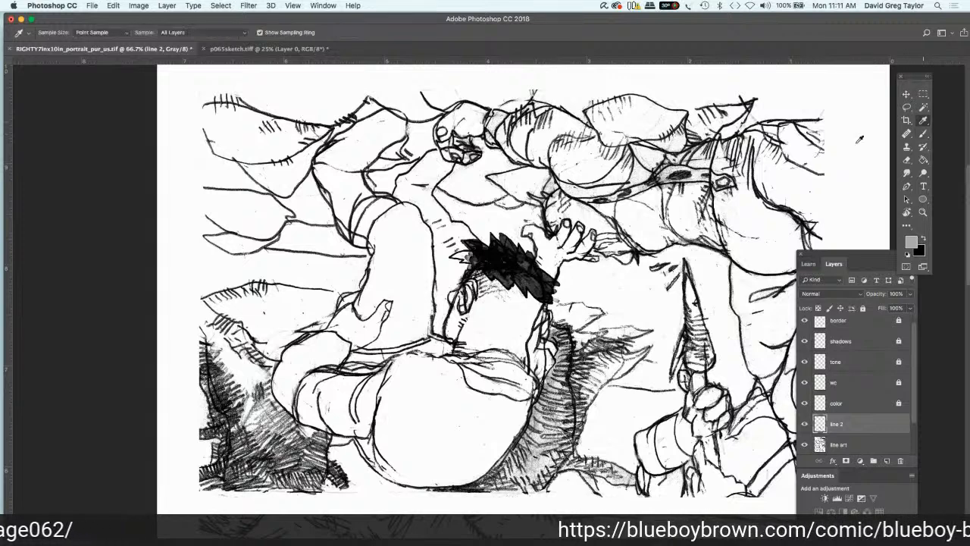
pyautogui.click(879, 137)
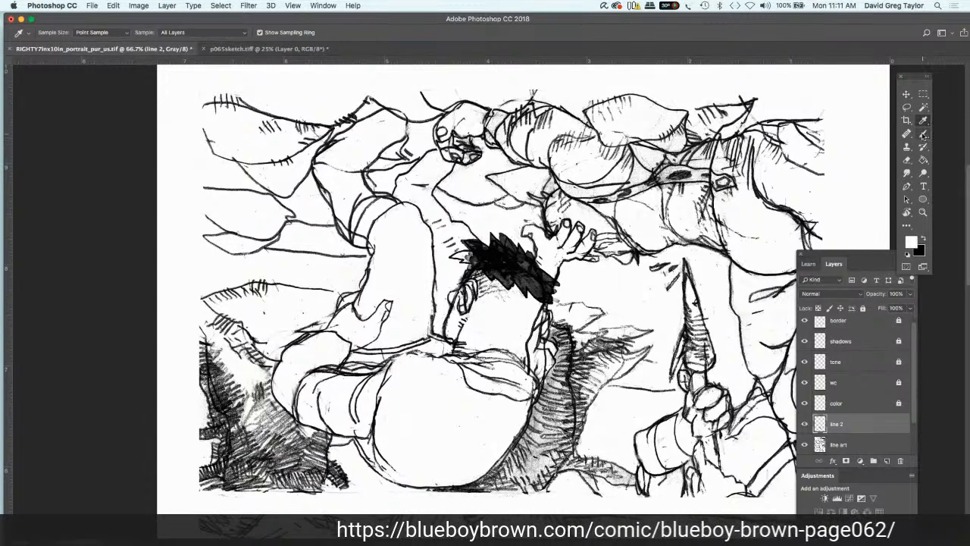
pyautogui.click(924, 134)
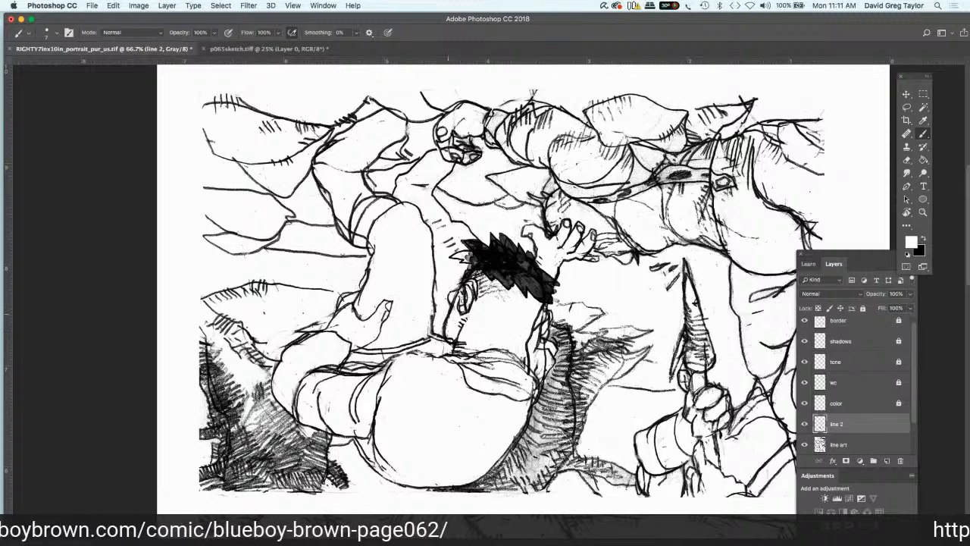
pyautogui.moveTo(463, 302); pyautogui.dragTo(473, 287)
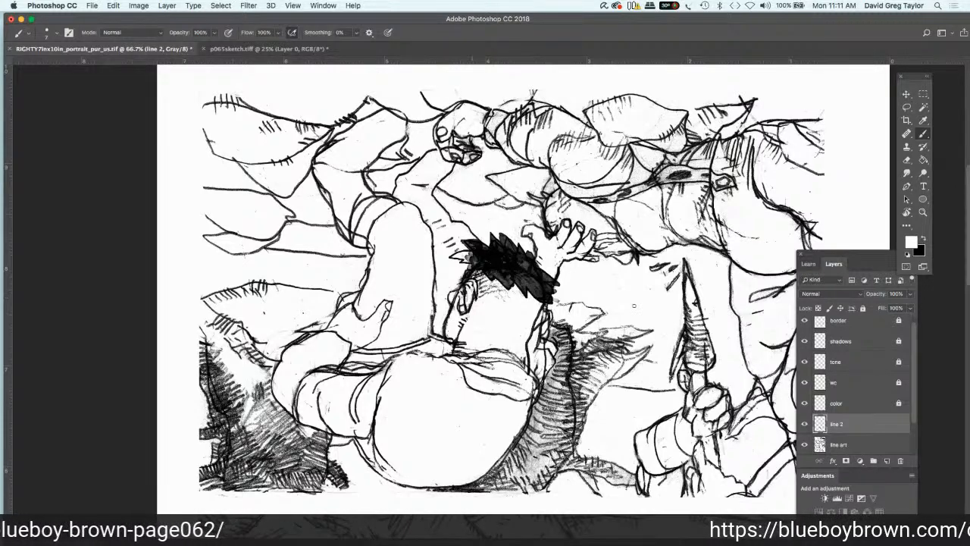
# Step: Brush white over the old ear lines on the line art layer, and undo the last stroke
pyautogui.click(861, 445)
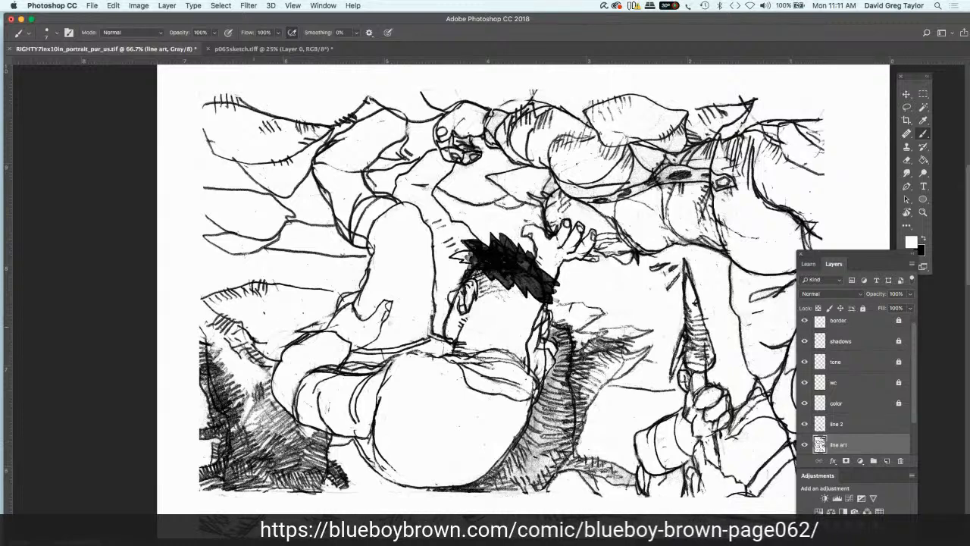
pyautogui.moveTo(471, 307)
pyautogui.mouseDown()
pyautogui.moveTo(476, 298)
pyautogui.moveTo(465, 311)
pyautogui.moveTo(459, 289)
pyautogui.moveTo(473, 279)
pyautogui.moveTo(463, 271)
pyautogui.moveTo(456, 286)
pyautogui.moveTo(482, 276)
pyautogui.moveTo(476, 301)
pyautogui.moveTo(492, 285)
pyautogui.moveTo(474, 302)
pyautogui.mouseUp()
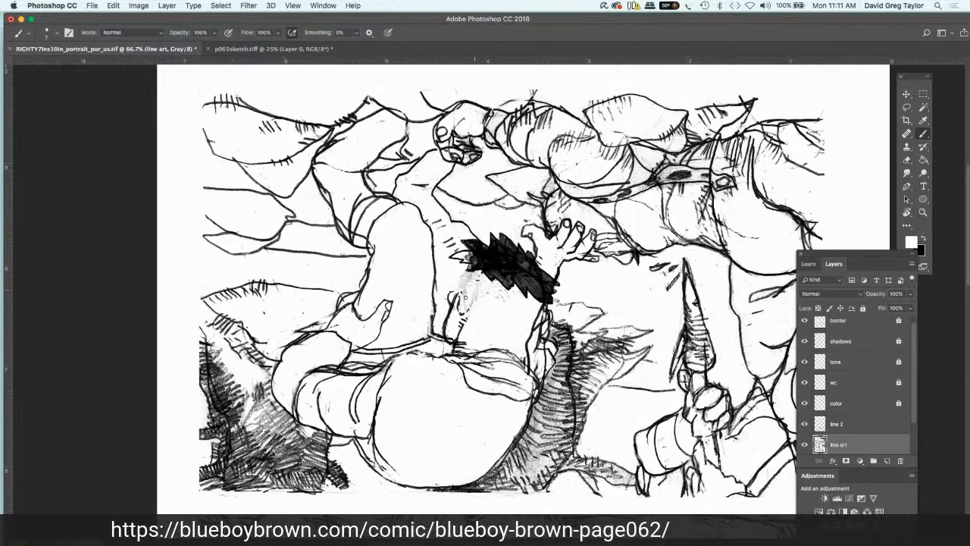
pyautogui.moveTo(466, 298)
pyautogui.mouseDown()
pyautogui.moveTo(459, 311)
pyautogui.moveTo(446, 298)
pyautogui.moveTo(475, 307)
pyautogui.mouseUp()
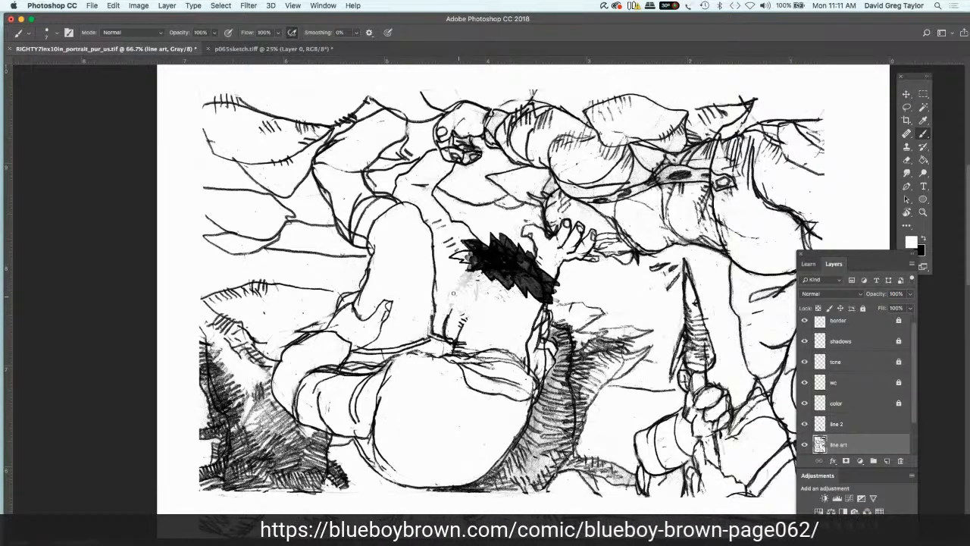
pyautogui.moveTo(470, 290)
pyautogui.mouseDown()
pyautogui.moveTo(464, 282)
pyautogui.moveTo(474, 279)
pyautogui.moveTo(476, 289)
pyautogui.mouseUp()
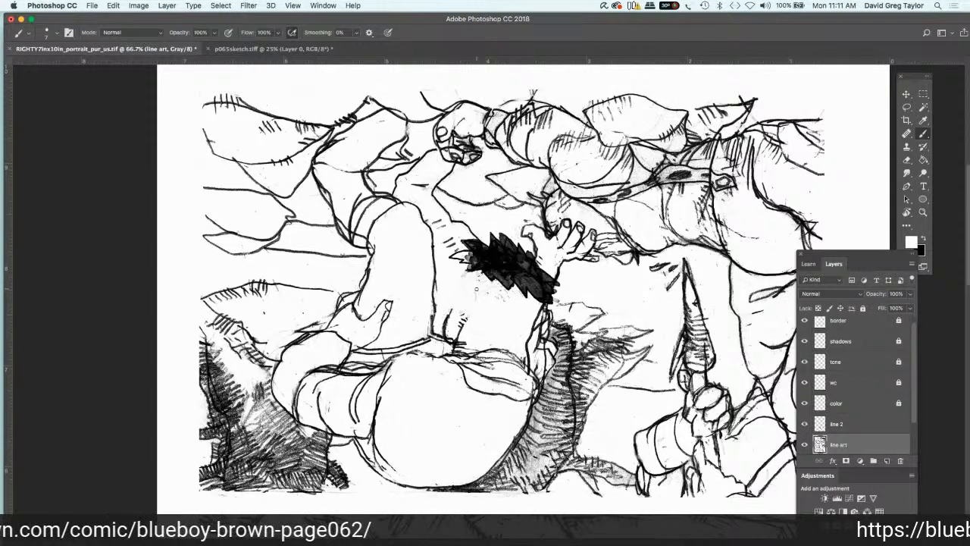
pyautogui.press('super+z')
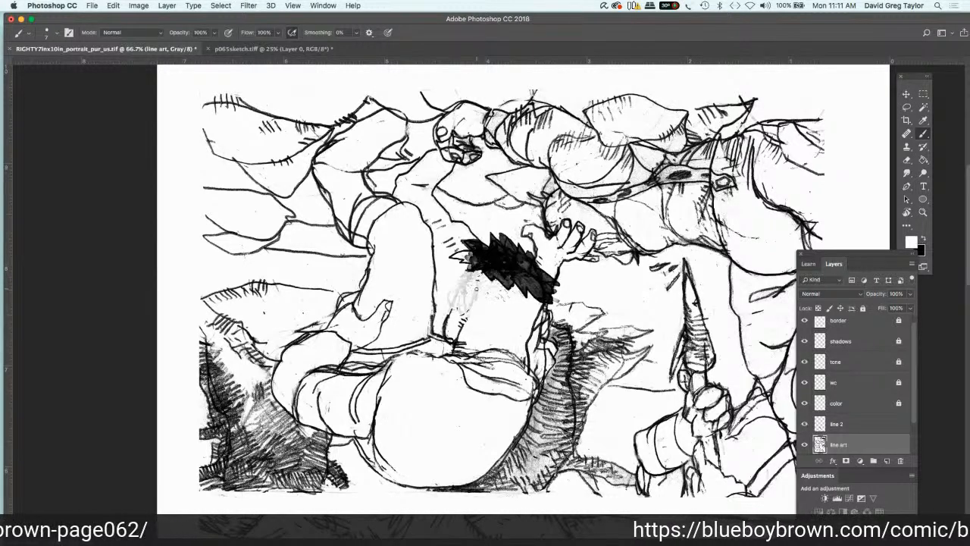
# Step: Redraw the bending figure's ear and the adjoining head contour in black on the line 2 layer
pyautogui.moveTo(863, 416)
pyautogui.mouseDown()
pyautogui.moveTo(863, 385)
pyautogui.moveTo(858, 429)
pyautogui.mouseUp()
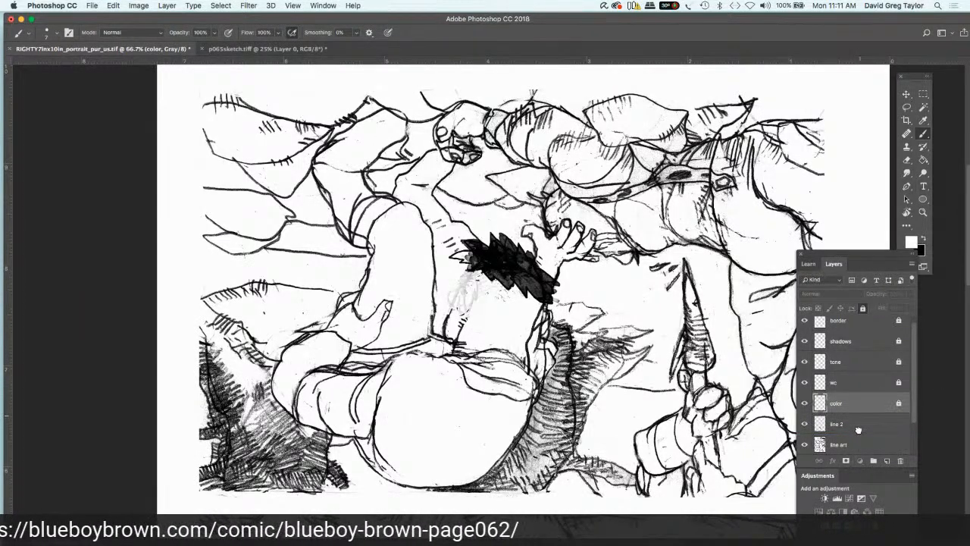
pyautogui.click(858, 426)
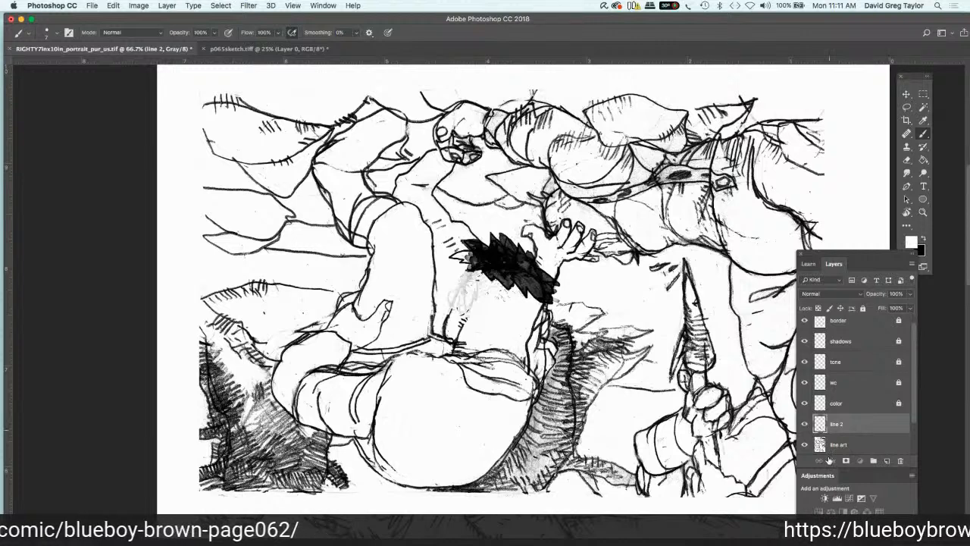
pyautogui.click(923, 239)
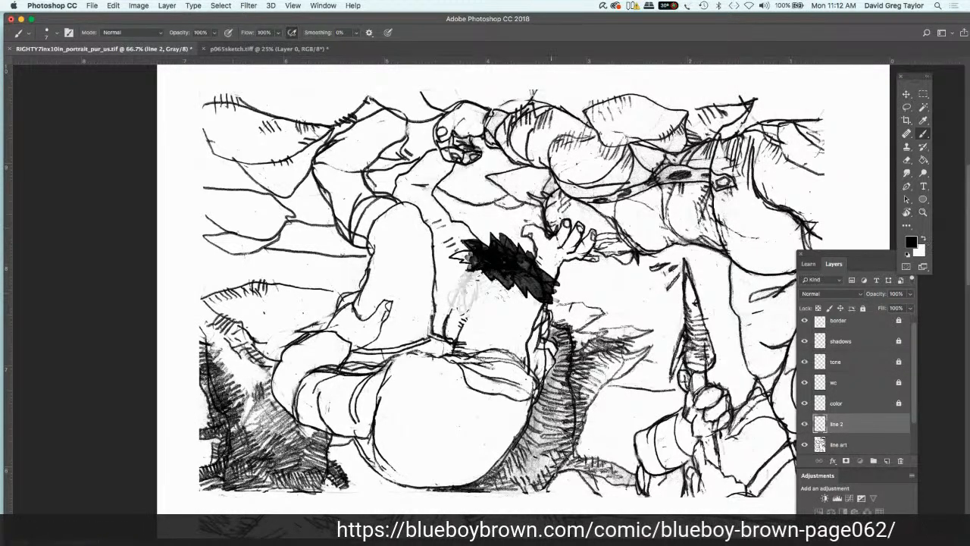
pyautogui.moveTo(466, 299); pyautogui.dragTo(450, 296)
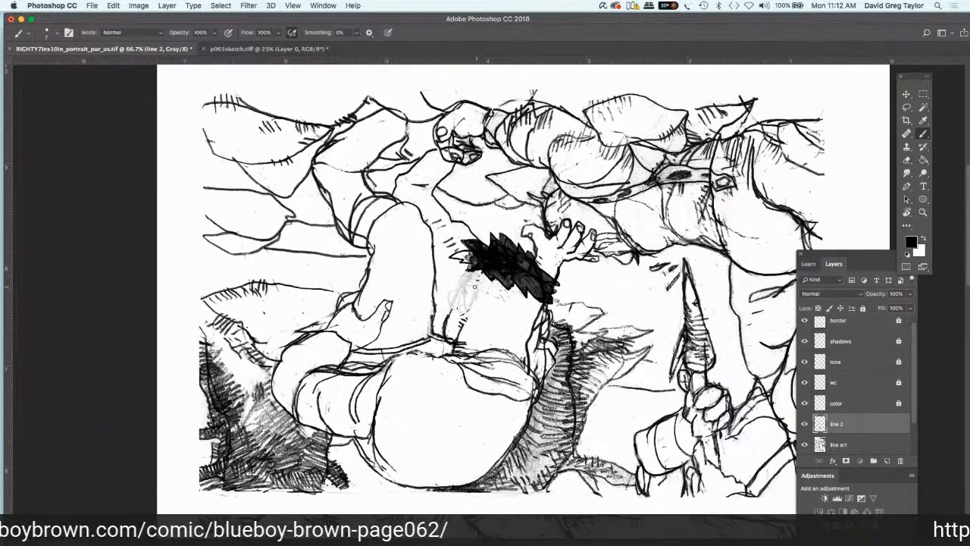
pyautogui.moveTo(476, 287)
pyautogui.mouseDown()
pyautogui.moveTo(467, 307)
pyautogui.moveTo(467, 283)
pyautogui.moveTo(459, 312)
pyautogui.mouseUp()
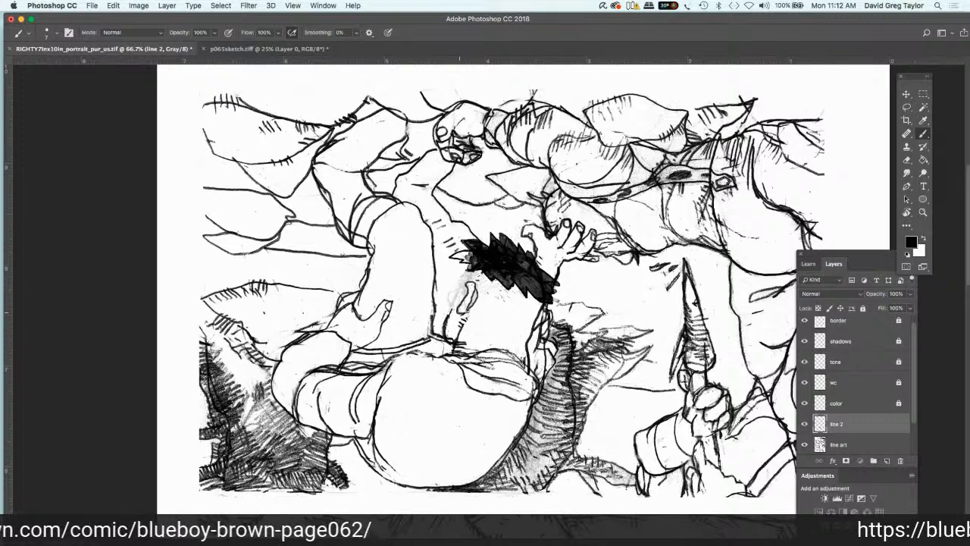
pyautogui.moveTo(468, 284); pyautogui.dragTo(461, 296)
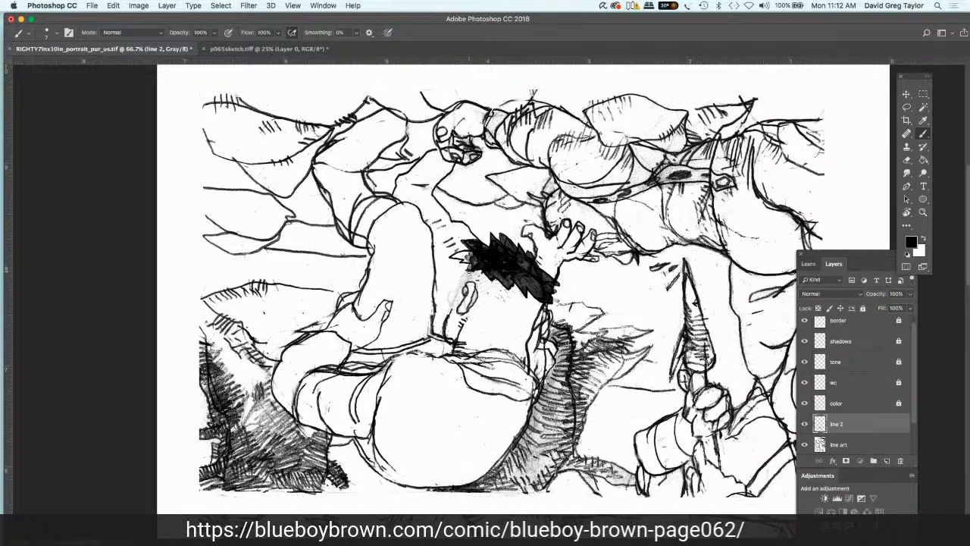
pyautogui.moveTo(468, 272); pyautogui.dragTo(444, 317)
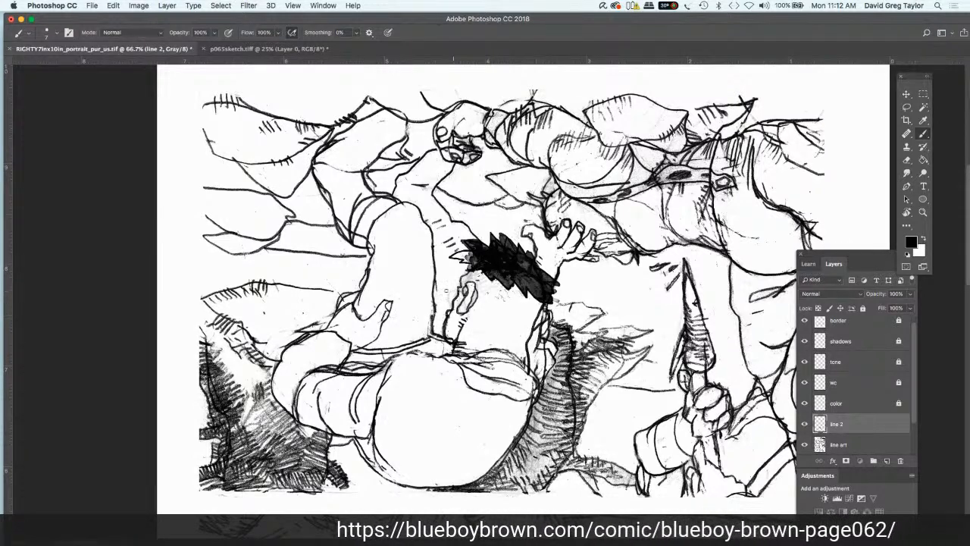
pyautogui.moveTo(463, 287)
pyautogui.mouseDown()
pyautogui.moveTo(446, 294)
pyautogui.moveTo(448, 308)
pyautogui.mouseUp()
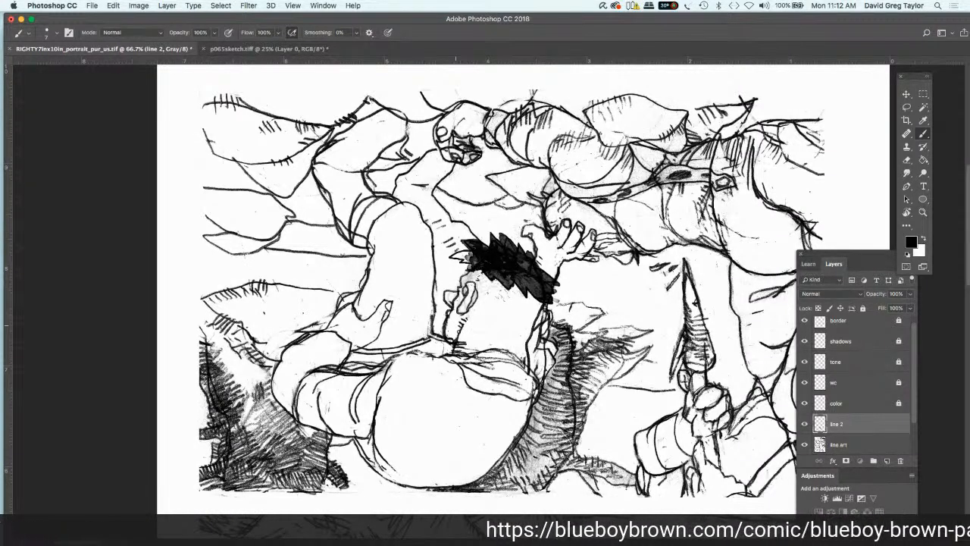
# Step: Draw short stubble strokes across the back of the bending figure's head on line 2, and clean stray marks in white on line art
pyautogui.click(923, 237)
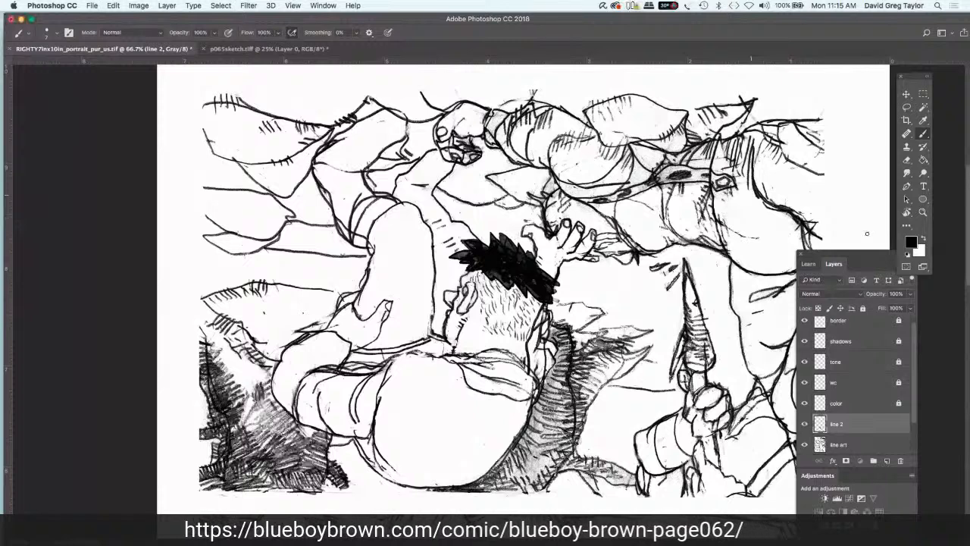
pyautogui.click(921, 238)
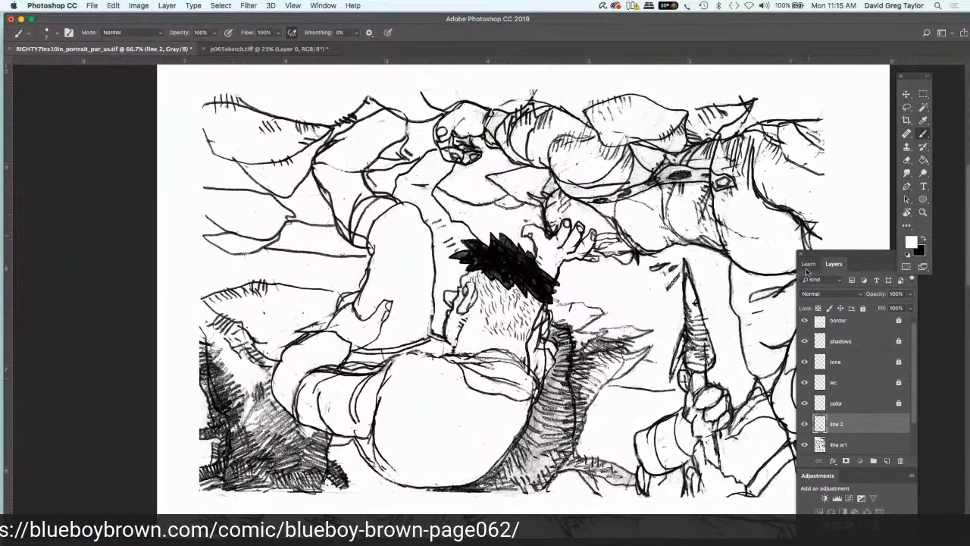
pyautogui.click(849, 444)
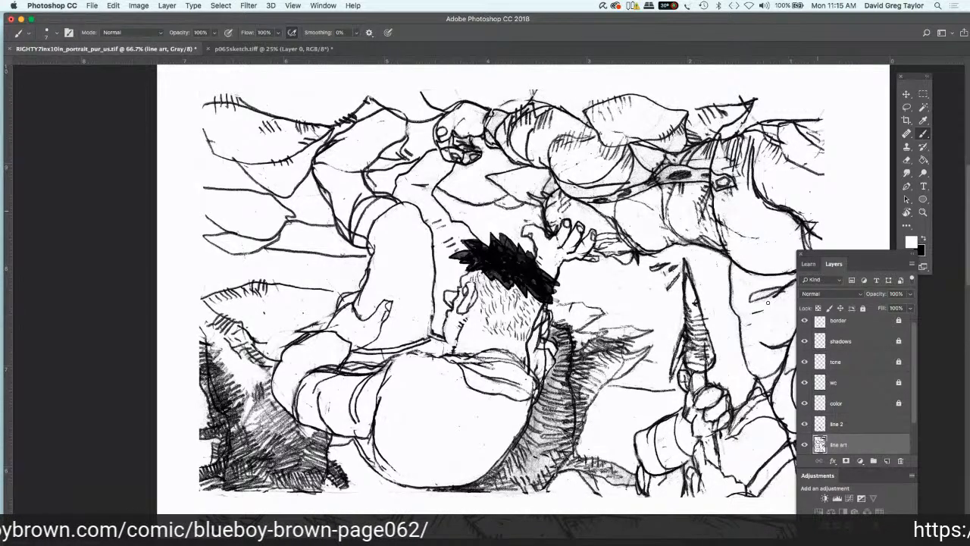
pyautogui.click(849, 426)
pyautogui.click(923, 239)
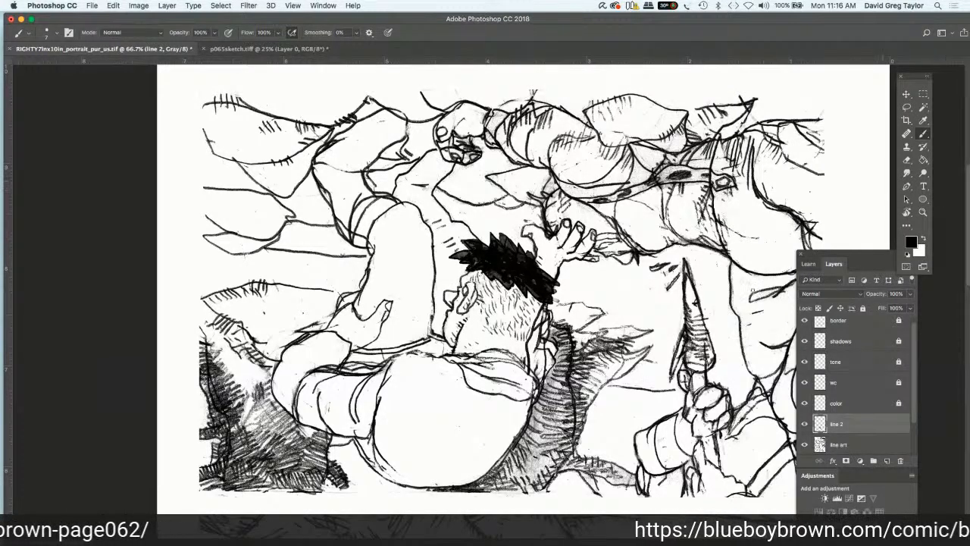
# Step: Brush white over the bending figure's old collar and neckline folds on the line art layer
pyautogui.click(857, 444)
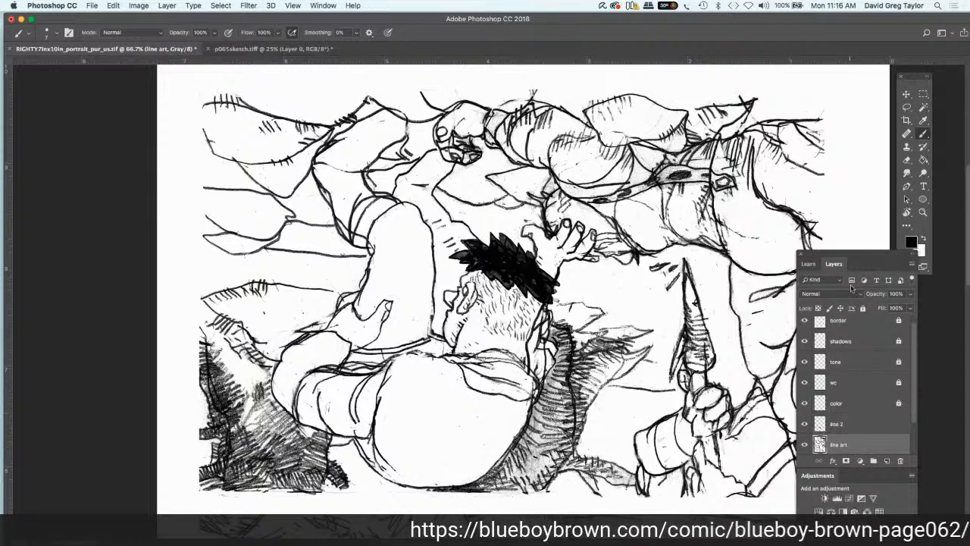
pyautogui.click(924, 236)
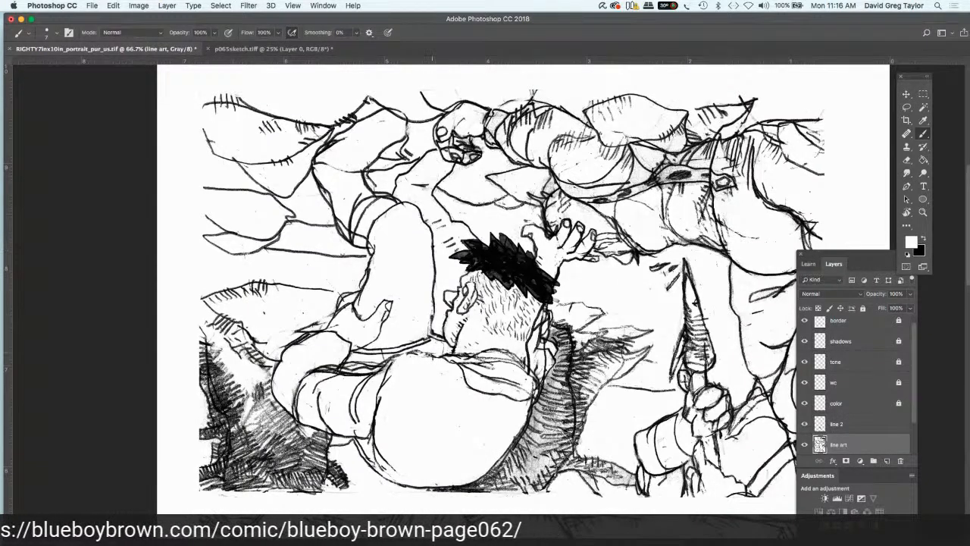
pyautogui.moveTo(427, 354)
pyautogui.mouseDown()
pyautogui.moveTo(508, 353)
pyautogui.moveTo(524, 359)
pyautogui.moveTo(538, 386)
pyautogui.moveTo(516, 403)
pyautogui.moveTo(523, 382)
pyautogui.mouseUp()
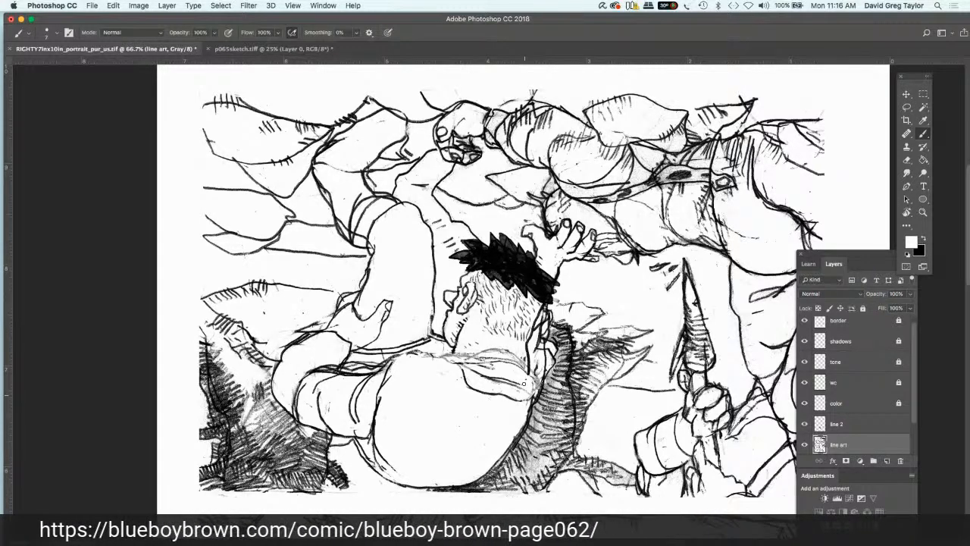
pyautogui.moveTo(262, 398); pyautogui.dragTo(279, 476)
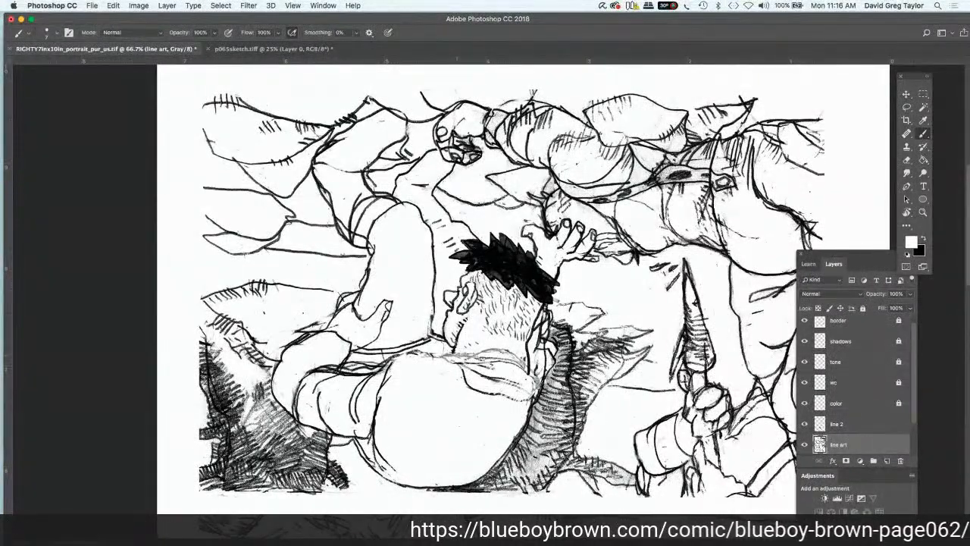
# Step: Enlarge the brush and paint white over the old shoulder and upper sleeve lines on the line art layer
pyautogui.press(']')
pyautogui.press(']')
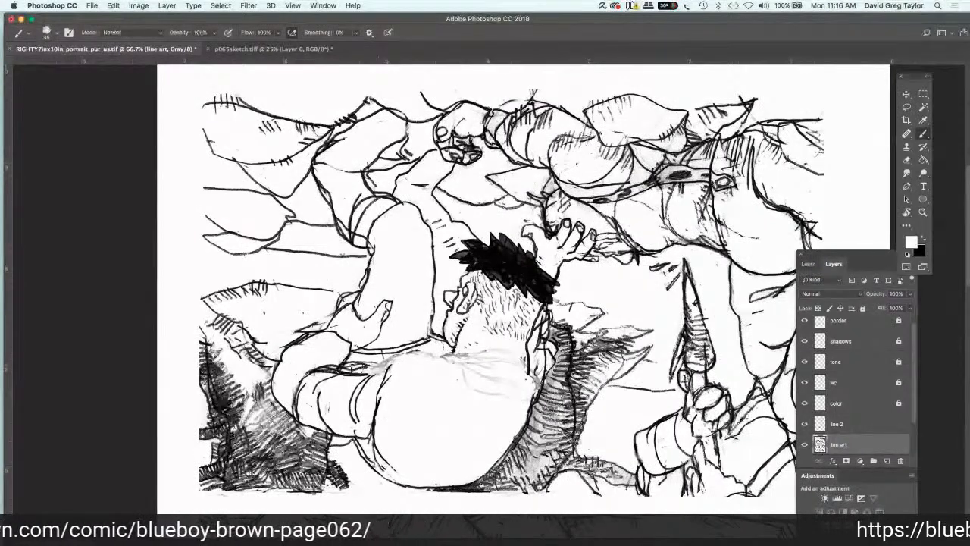
pyautogui.moveTo(386, 370); pyautogui.dragTo(376, 391)
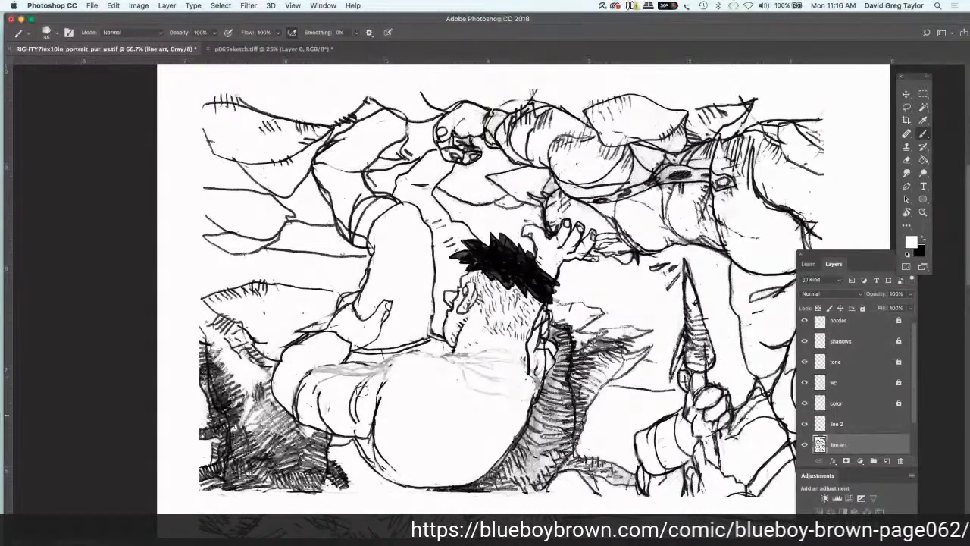
# Step: Redraw the bending figure's neckline in black on the line 2 layer with a small size-7 brush
pyautogui.press('x')
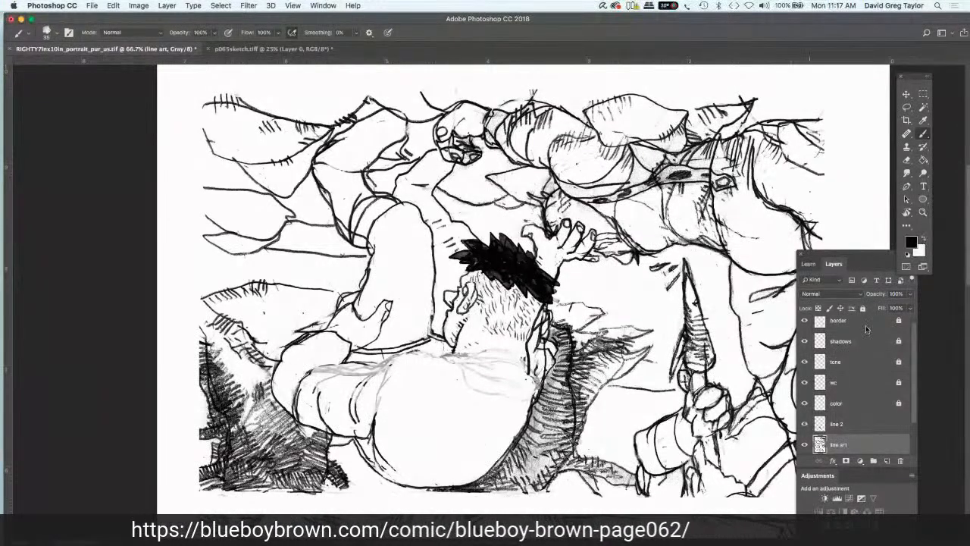
pyautogui.click(855, 423)
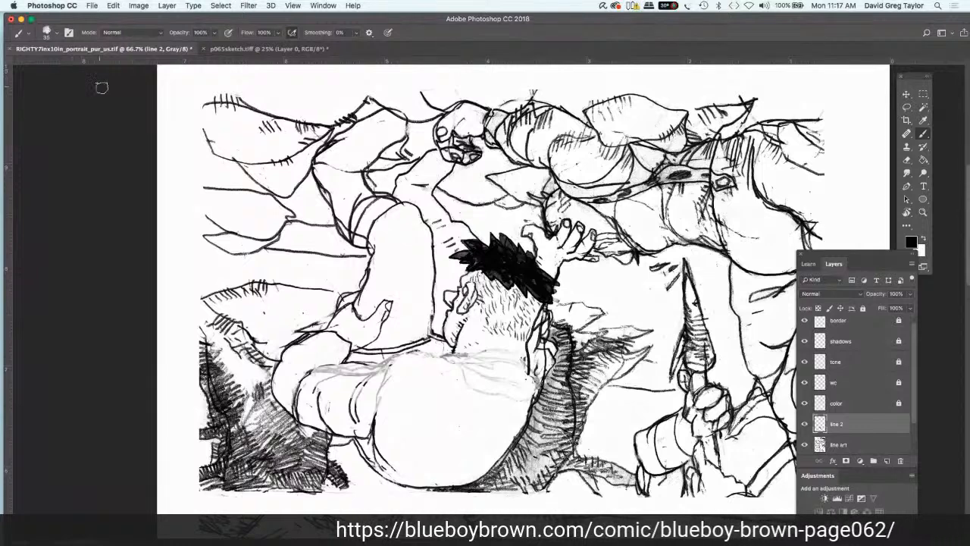
pyautogui.press('[')
pyautogui.press('[')
pyautogui.press('[')
pyautogui.press('[')
pyautogui.press('[')
pyautogui.press('[')
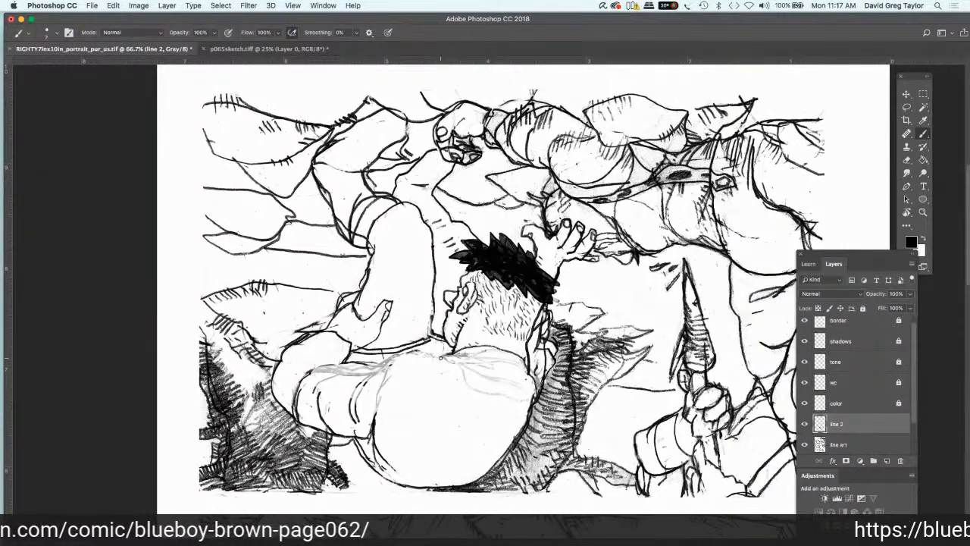
pyautogui.moveTo(448, 354); pyautogui.dragTo(473, 357)
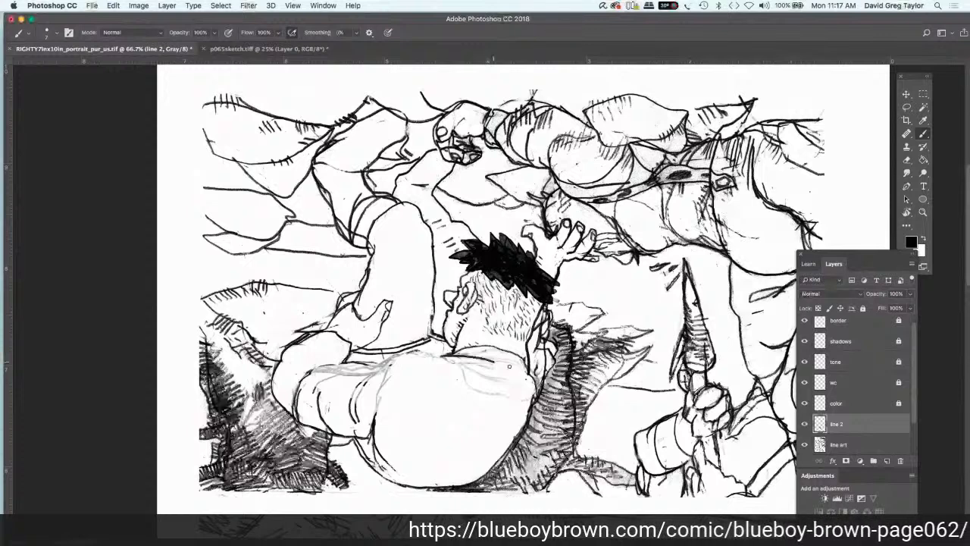
pyautogui.moveTo(476, 357); pyautogui.dragTo(517, 369)
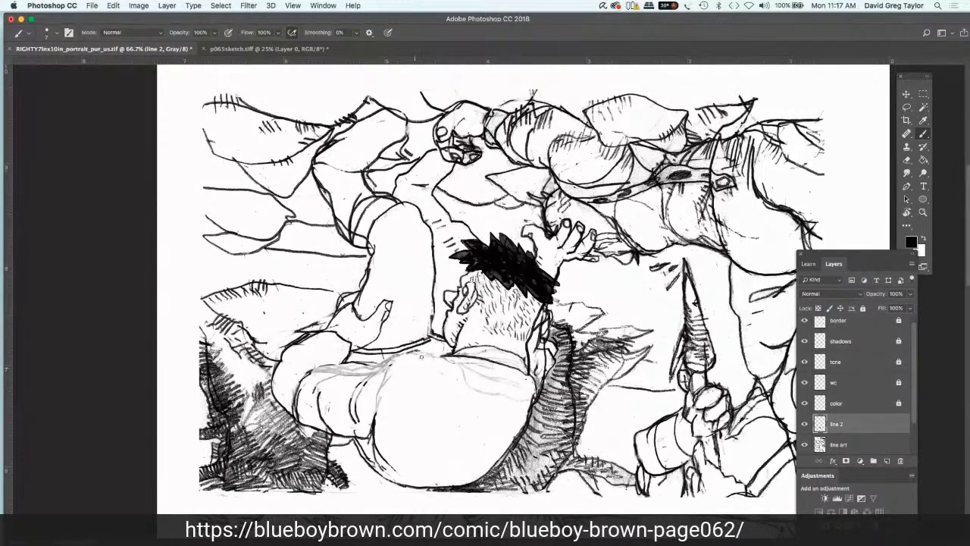
# Step: Redraw the upper back and shoulder contour and both edges of the sleeve in black on the line 2 layer
pyautogui.moveTo(442, 348)
pyautogui.mouseDown()
pyautogui.moveTo(379, 365)
pyautogui.moveTo(360, 394)
pyautogui.moveTo(380, 402)
pyautogui.moveTo(377, 418)
pyautogui.mouseUp()
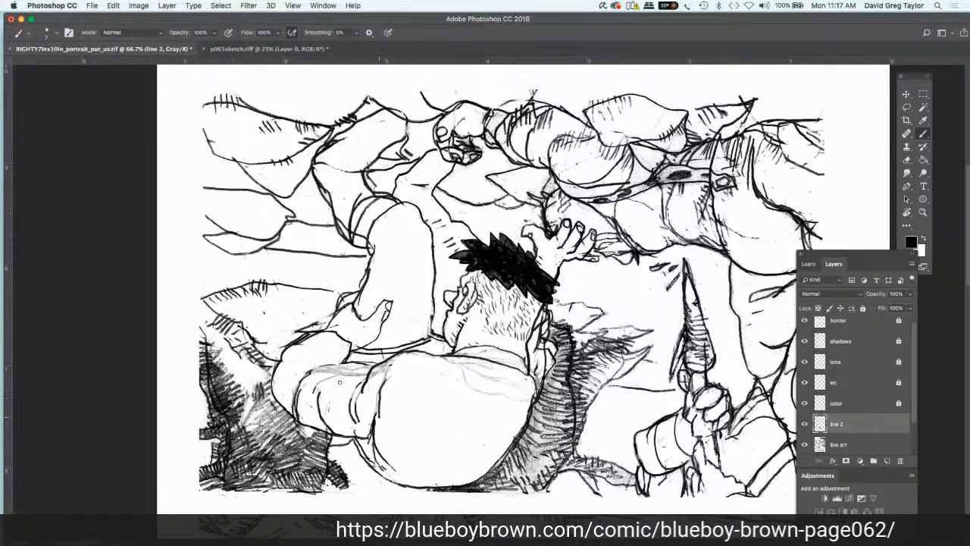
pyautogui.moveTo(371, 365); pyautogui.dragTo(327, 384)
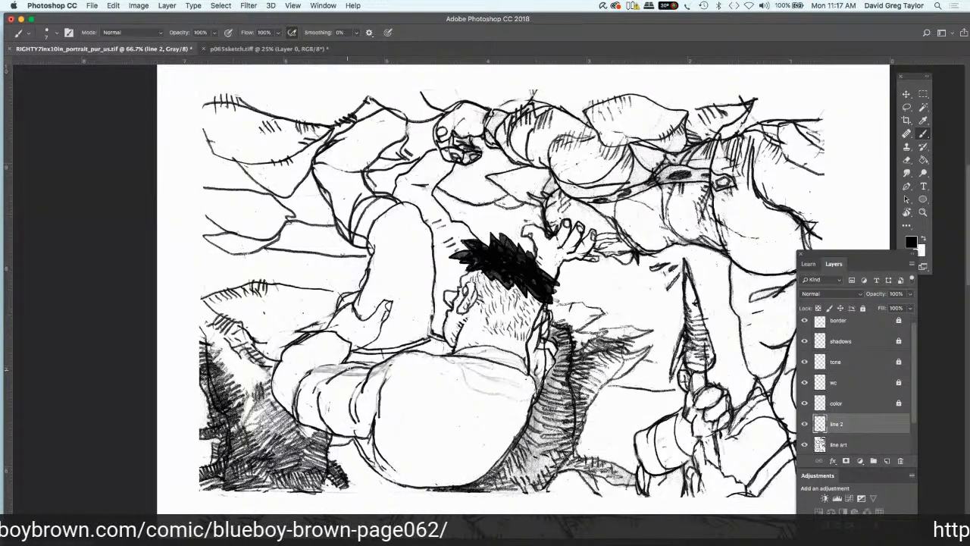
pyautogui.moveTo(349, 367); pyautogui.dragTo(305, 378)
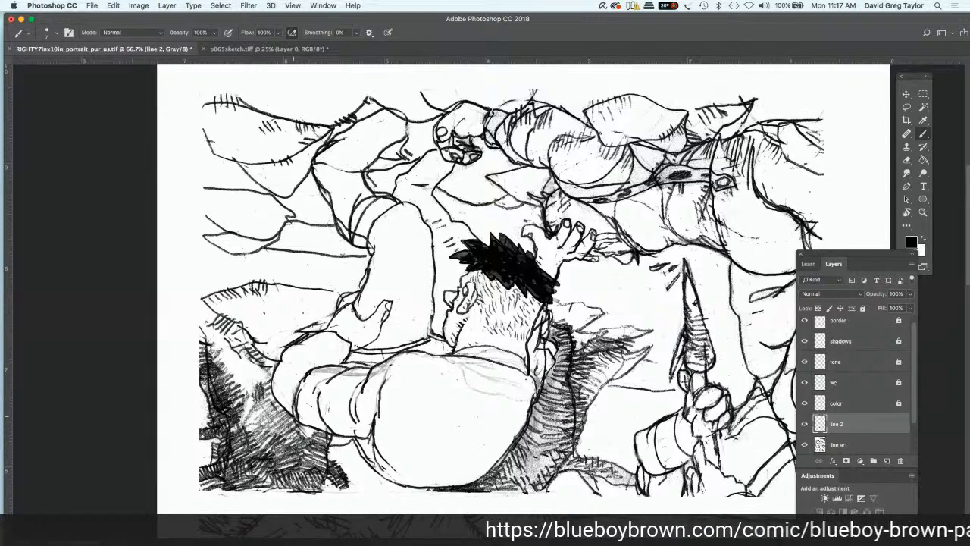
pyautogui.moveTo(294, 416)
pyautogui.mouseDown()
pyautogui.moveTo(307, 438)
pyautogui.moveTo(348, 439)
pyautogui.mouseUp()
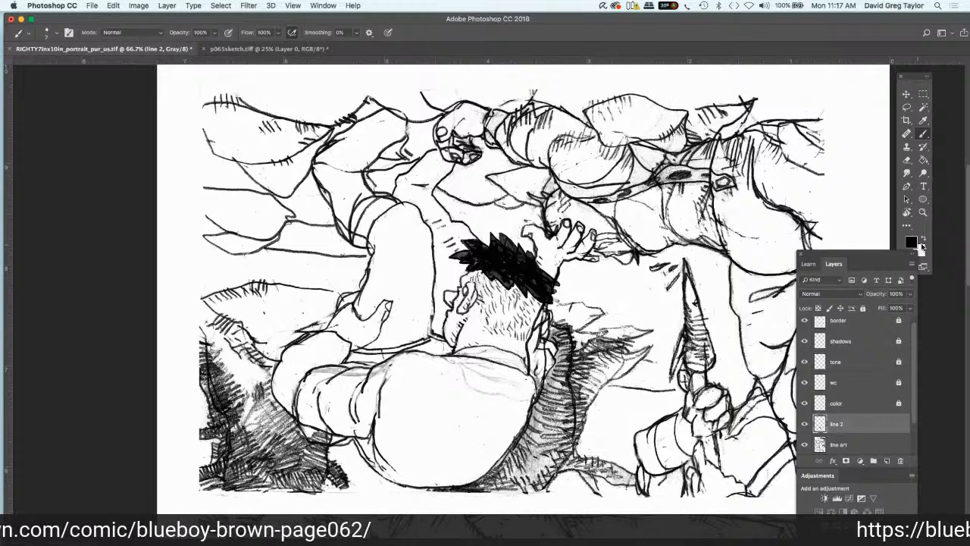
# Step: Brush white over the leftover collar folds and the old sleeve and cuff lines on the line art layer
pyautogui.press('x')
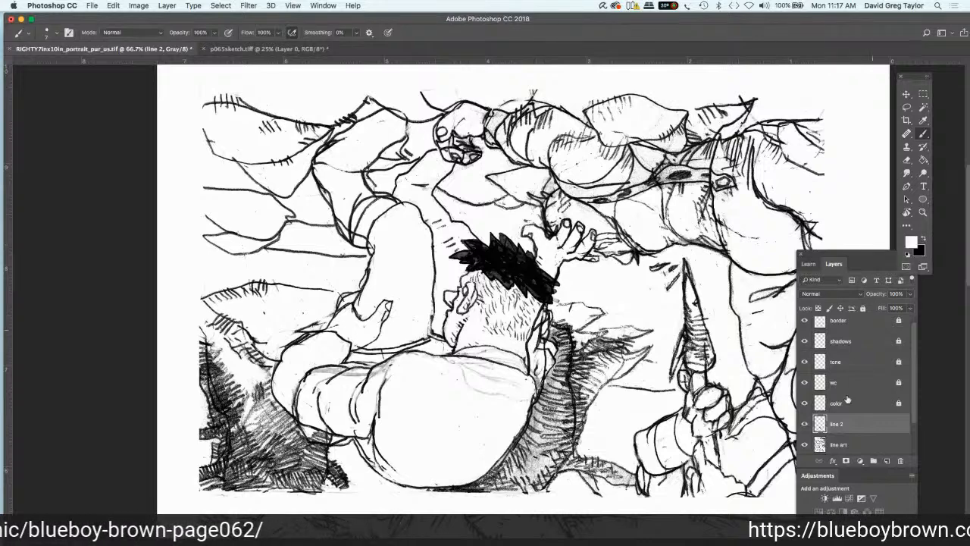
pyautogui.click(859, 446)
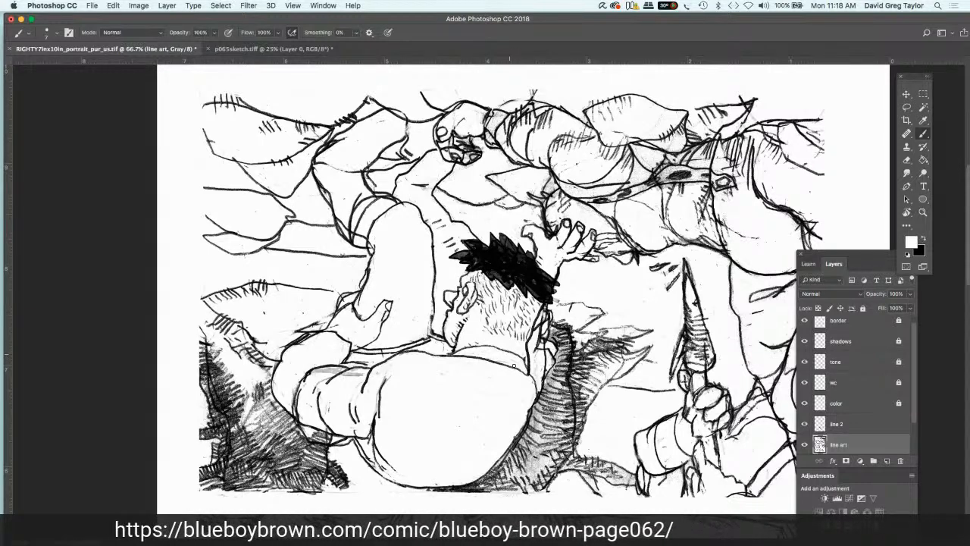
pyautogui.moveTo(361, 375)
pyautogui.mouseDown()
pyautogui.moveTo(312, 375)
pyautogui.moveTo(313, 395)
pyautogui.moveTo(350, 413)
pyautogui.moveTo(305, 427)
pyautogui.moveTo(344, 443)
pyautogui.moveTo(315, 435)
pyautogui.mouseUp()
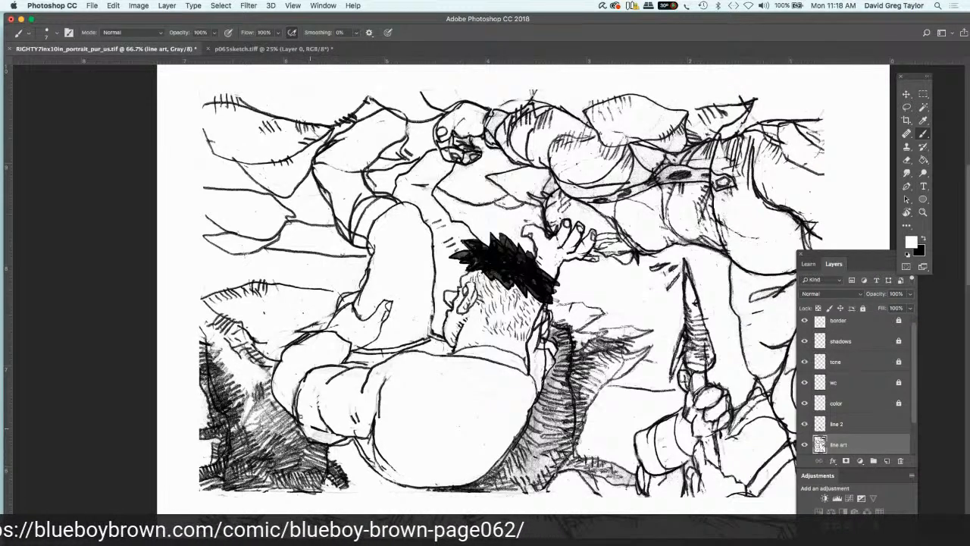
pyautogui.moveTo(303, 401)
pyautogui.mouseDown()
pyautogui.moveTo(297, 416)
pyautogui.moveTo(298, 377)
pyautogui.moveTo(293, 386)
pyautogui.mouseUp()
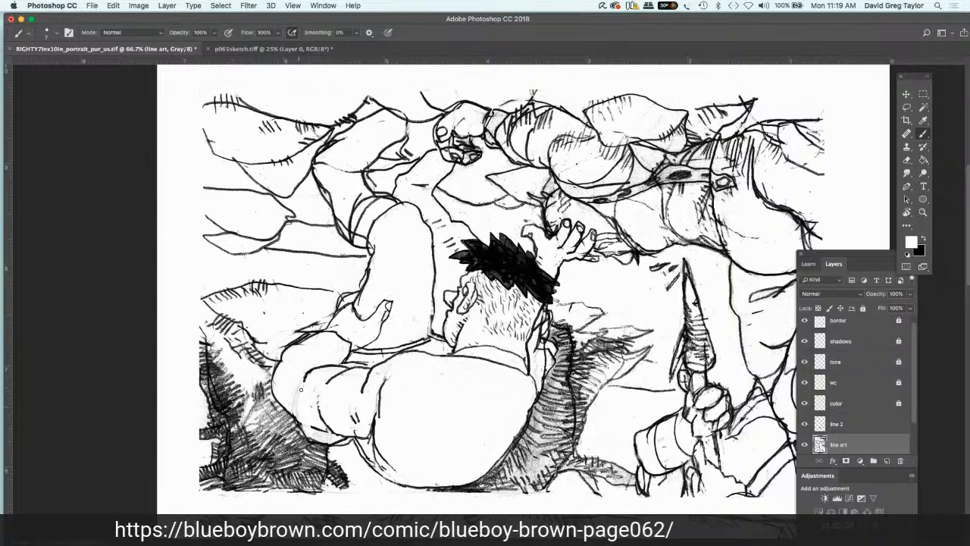
pyautogui.moveTo(297, 379)
pyautogui.mouseDown()
pyautogui.moveTo(294, 410)
pyautogui.moveTo(312, 394)
pyautogui.mouseUp()
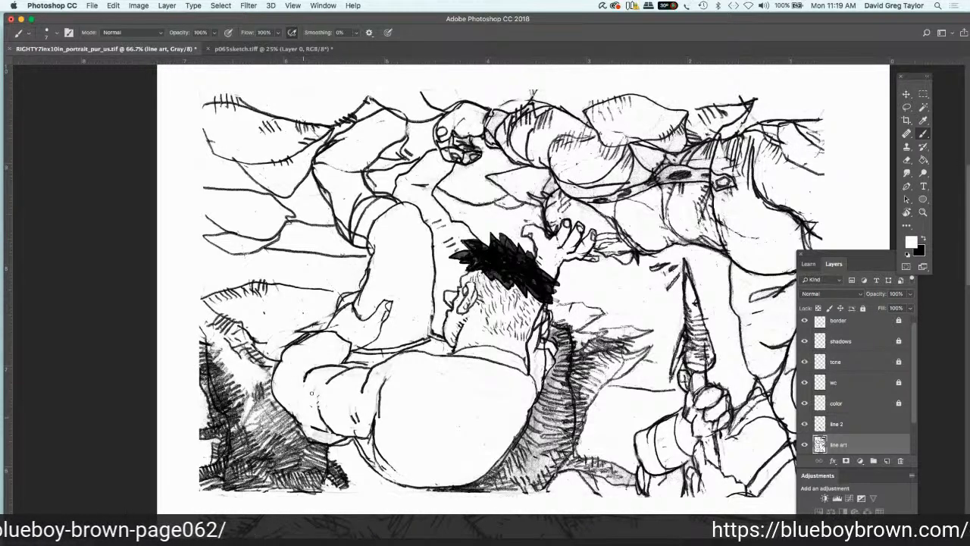
# Step: Redraw the bending figure's sleeve cuff and its fold in black on the line 2 layer
pyautogui.click(924, 239)
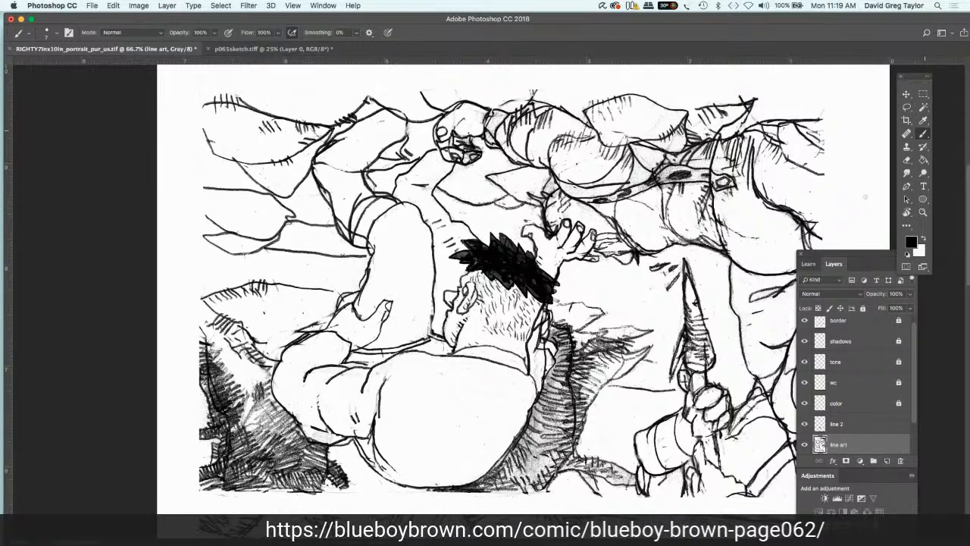
pyautogui.click(847, 423)
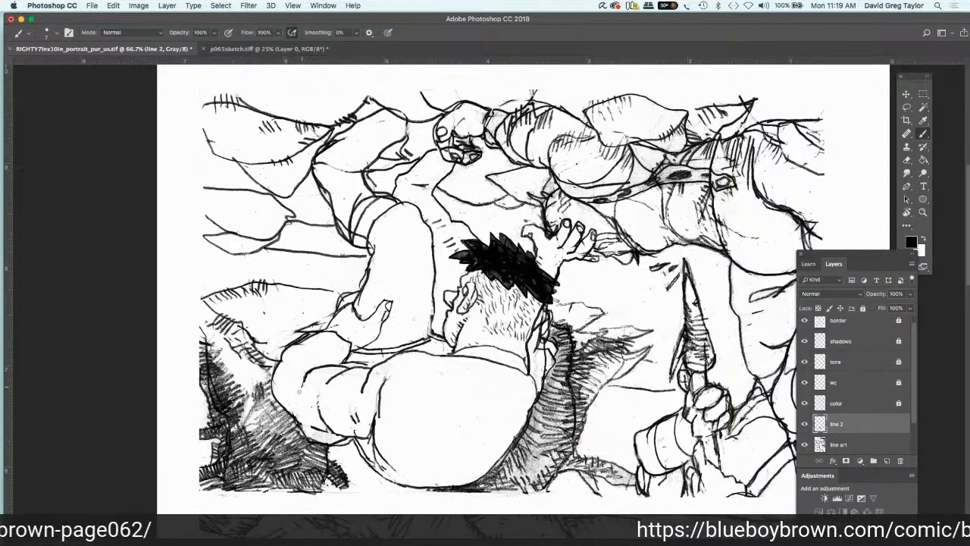
pyautogui.moveTo(296, 405)
pyautogui.mouseDown()
pyautogui.moveTo(304, 432)
pyautogui.moveTo(325, 435)
pyautogui.mouseUp()
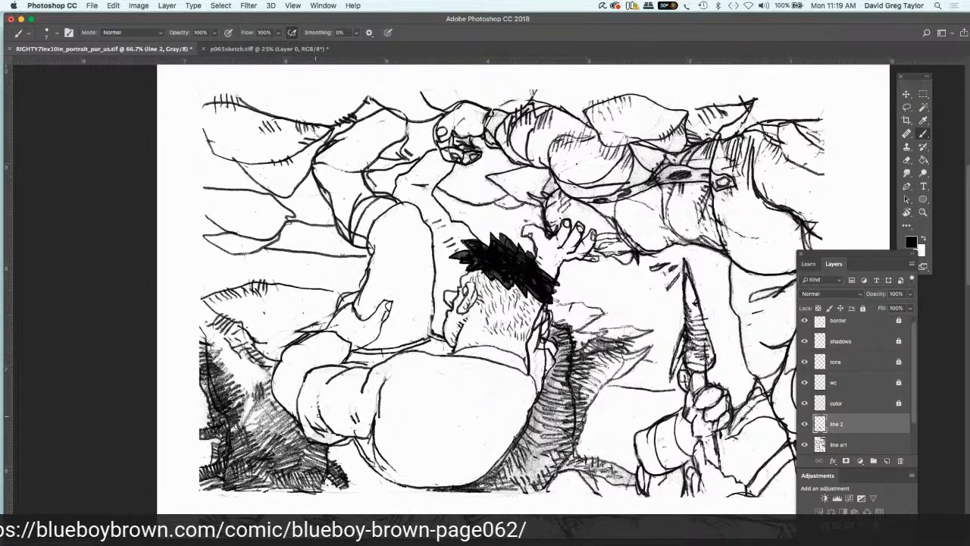
pyautogui.moveTo(317, 405); pyautogui.dragTo(322, 418)
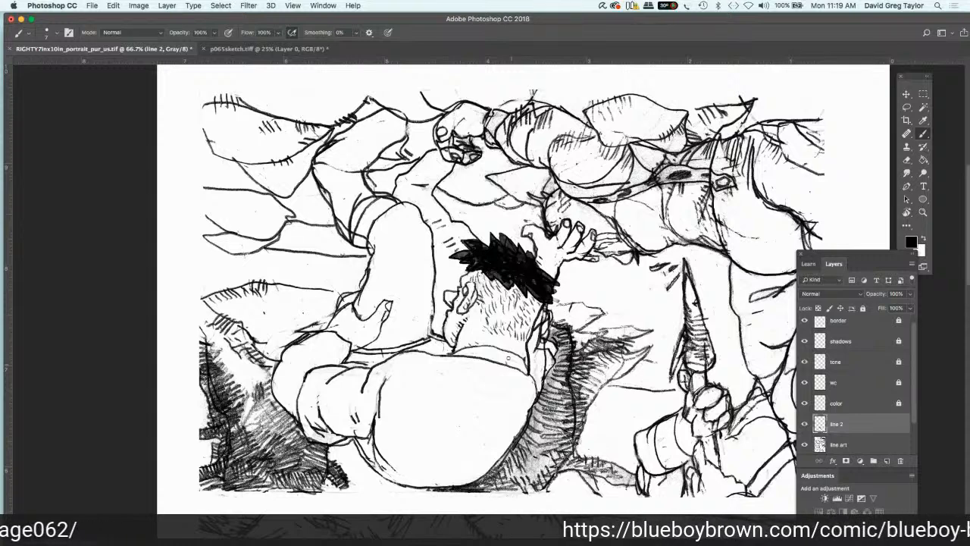
# Step: Add short black hatching strokes along the neckline, shoulder seam and back edge of the shirt on the line 2 layer
pyautogui.moveTo(508, 358); pyautogui.dragTo(520, 365)
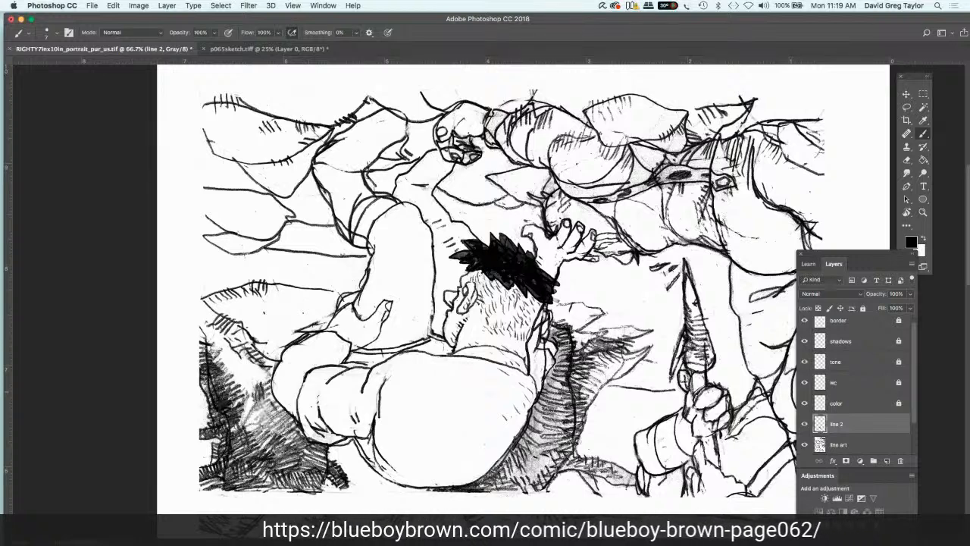
pyautogui.moveTo(375, 391); pyautogui.dragTo(378, 414)
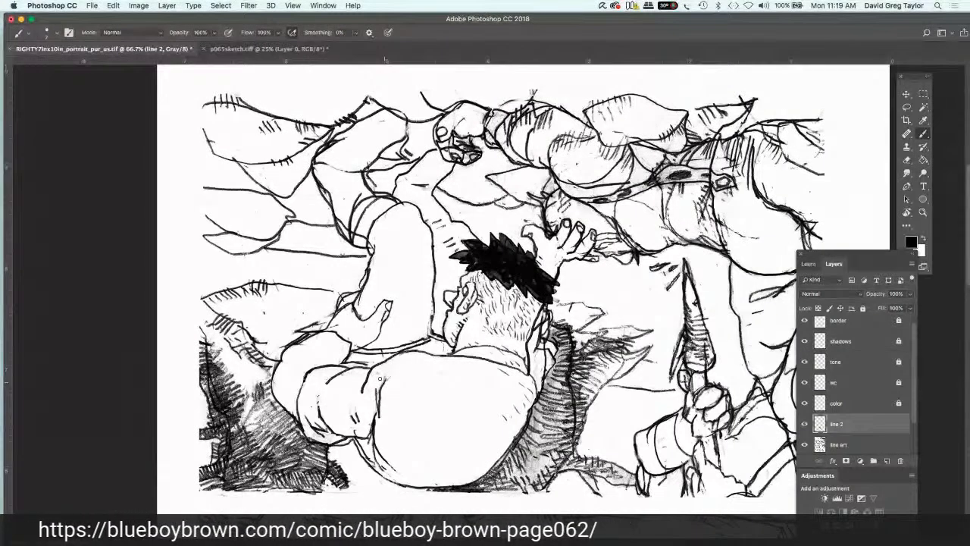
pyautogui.moveTo(386, 379); pyautogui.dragTo(376, 392)
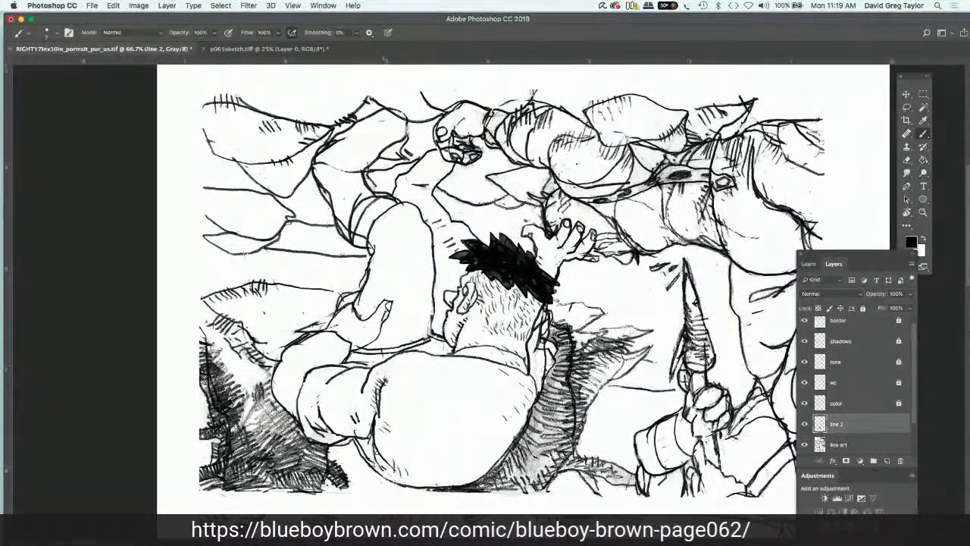
pyautogui.moveTo(365, 432)
pyautogui.mouseDown()
pyautogui.moveTo(371, 440)
pyautogui.moveTo(360, 431)
pyautogui.mouseUp()
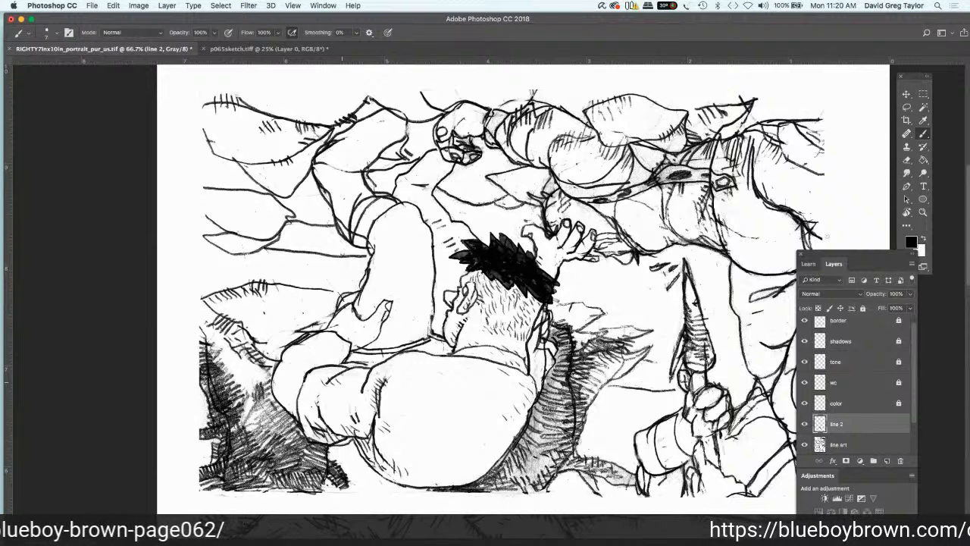
# Step: Rotate the canvas view to 0° so the page is upright
pyautogui.press('r')
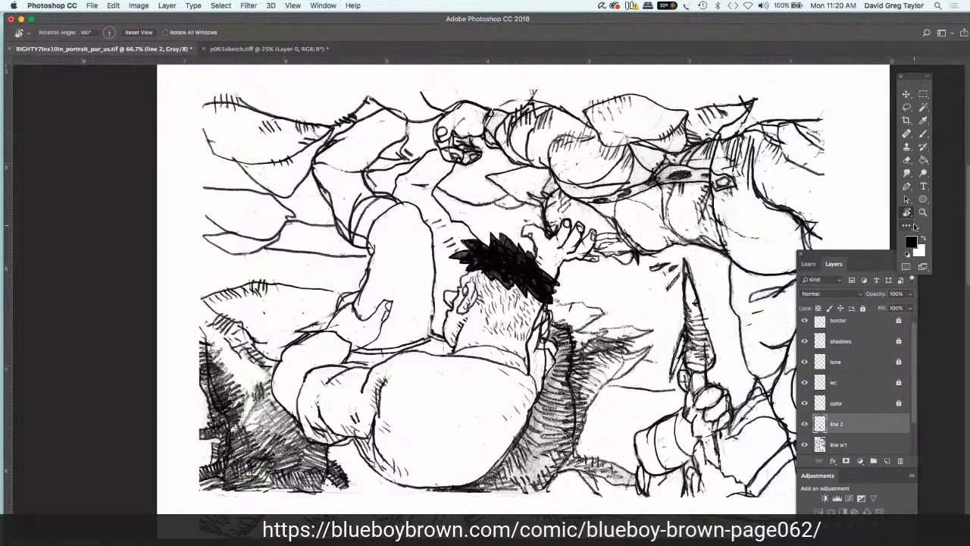
pyautogui.moveTo(764, 175); pyautogui.dragTo(197, 298)
pyautogui.moveTo(325, 393)
pyautogui.mouseDown()
pyautogui.moveTo(330, 406)
pyautogui.moveTo(319, 388)
pyautogui.mouseUp()
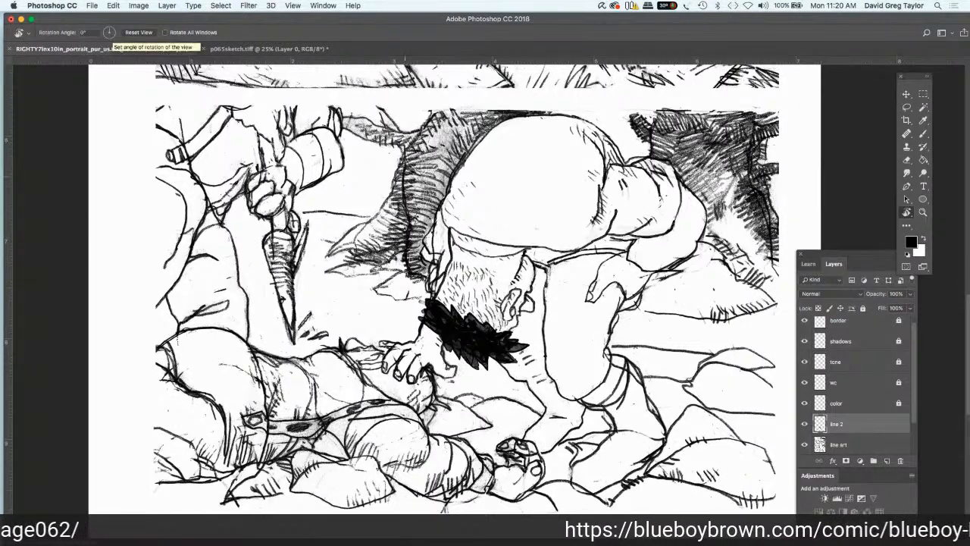
pyautogui.moveTo(367, 185); pyautogui.dragTo(333, 207)
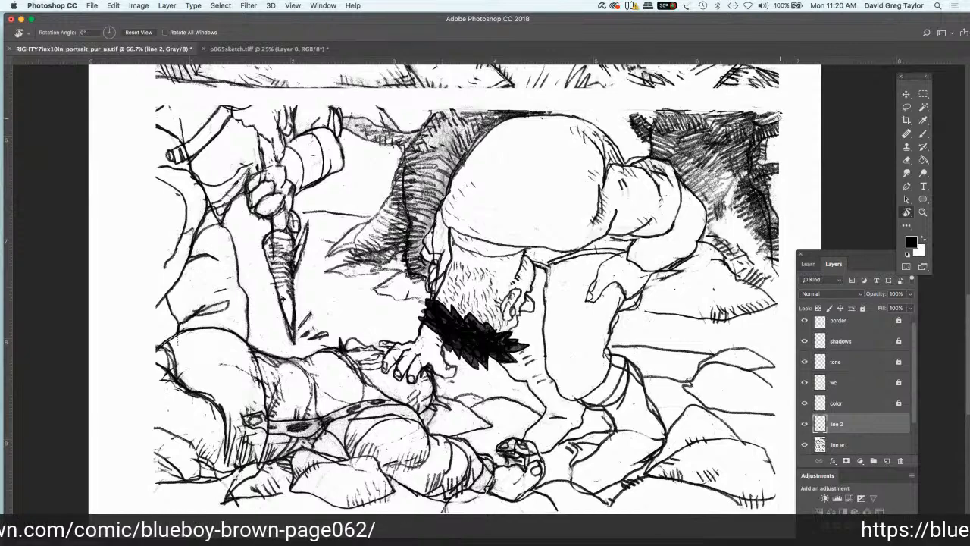
# Step: With the view turned to 180°, brush white over the stray sketch lines beside the bending figure's neck and around his reaching hand on the line art layer
pyautogui.moveTo(779, 116); pyautogui.dragTo(348, 387)
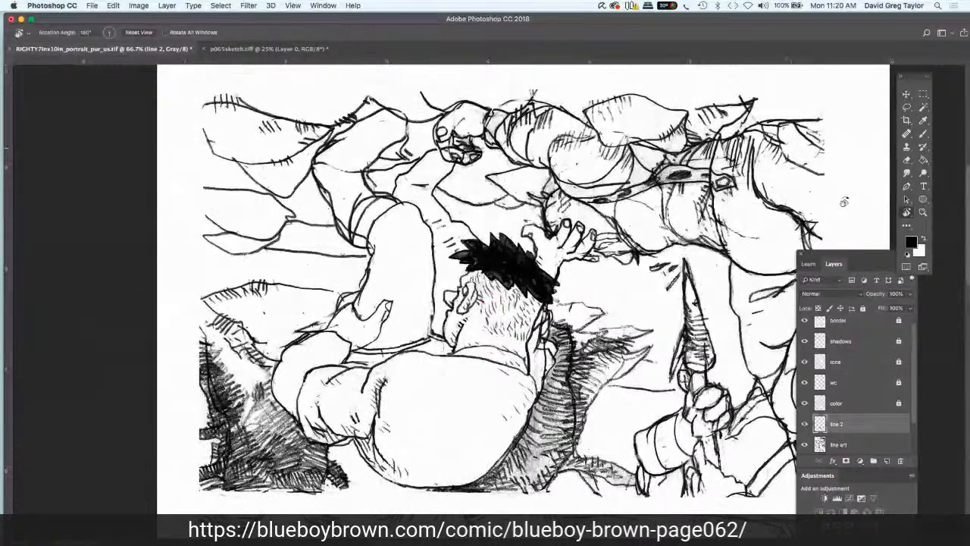
pyautogui.click(853, 447)
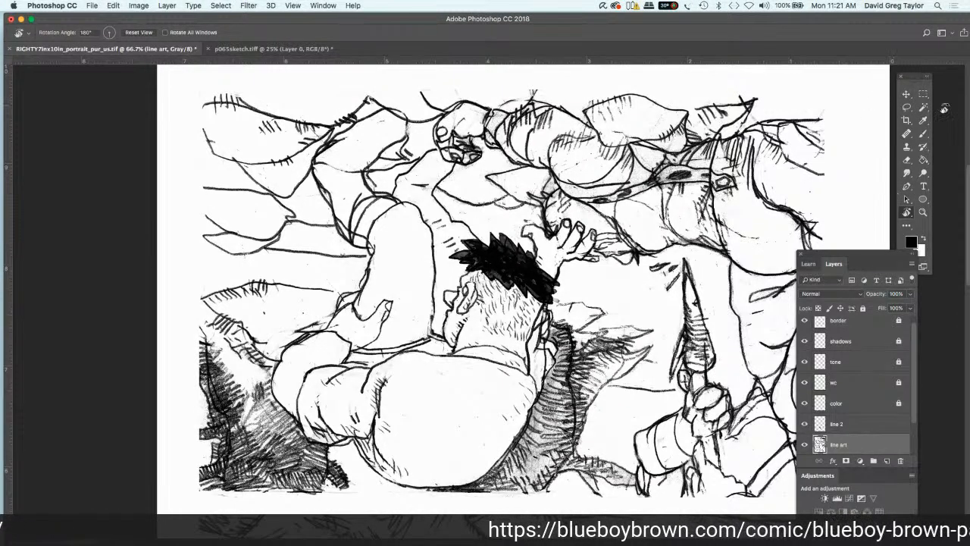
pyautogui.click(923, 135)
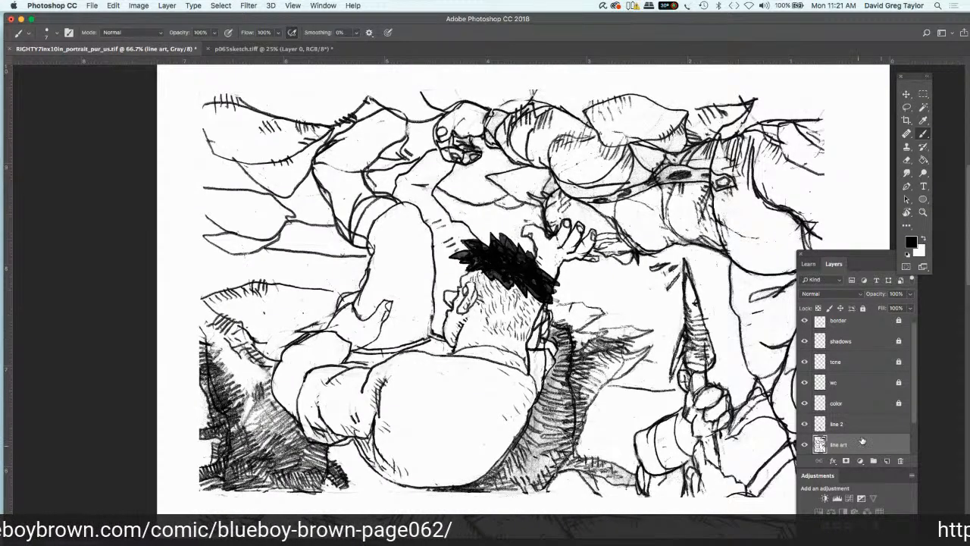
pyautogui.click(924, 239)
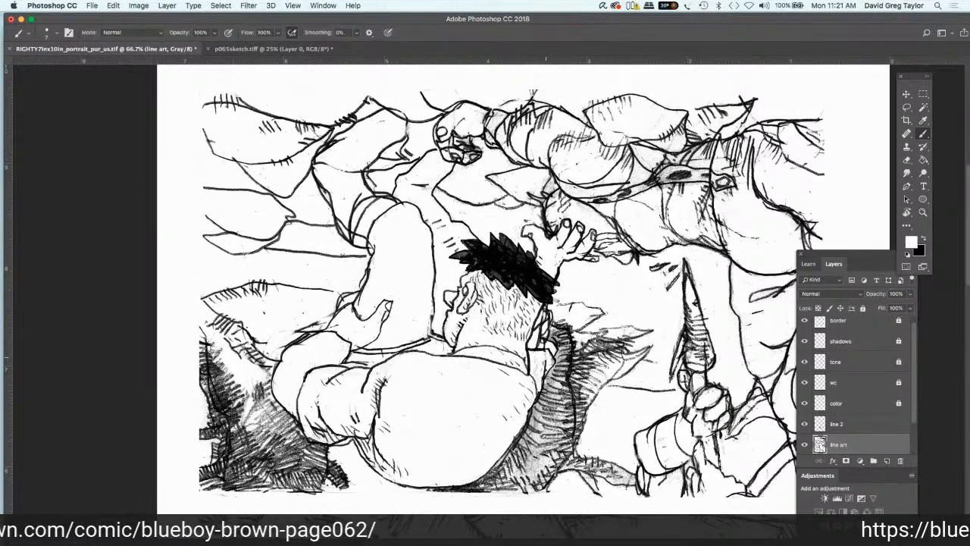
pyautogui.moveTo(545, 372)
pyautogui.mouseDown()
pyautogui.moveTo(538, 331)
pyautogui.moveTo(545, 316)
pyautogui.moveTo(538, 342)
pyautogui.mouseUp()
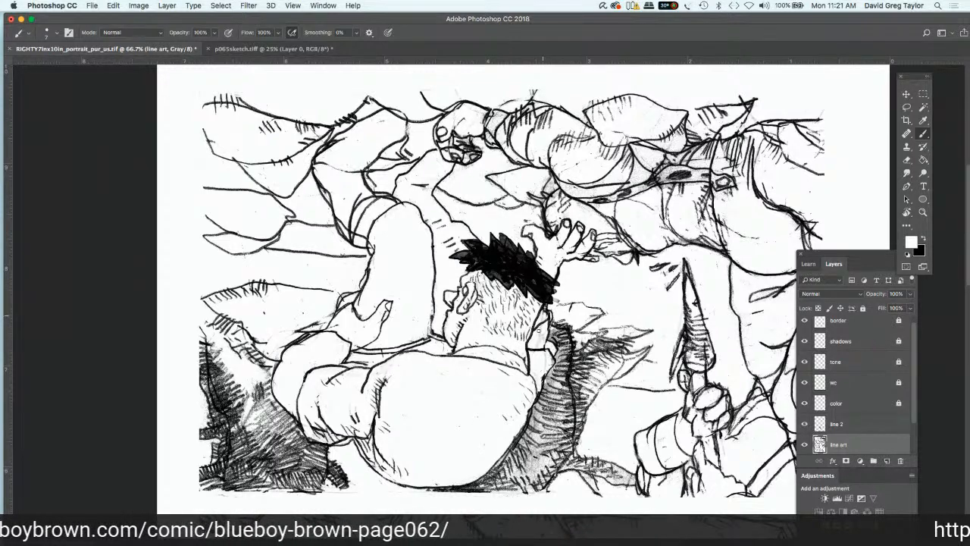
pyautogui.moveTo(543, 329); pyautogui.dragTo(537, 343)
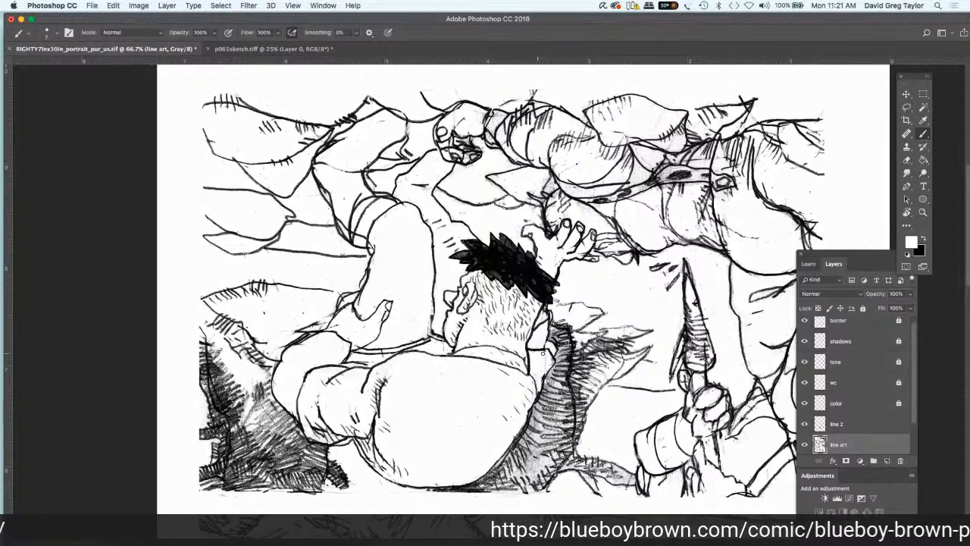
pyautogui.moveTo(543, 353); pyautogui.dragTo(550, 354)
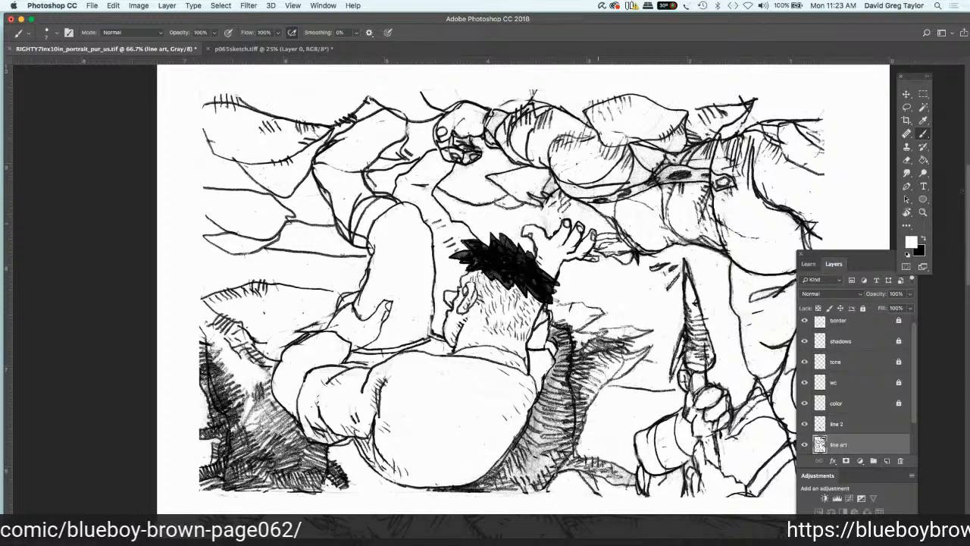
# Step: Add short black hatching strokes behind the fingers of the reaching hand on the line 2 layer
pyautogui.click(868, 427)
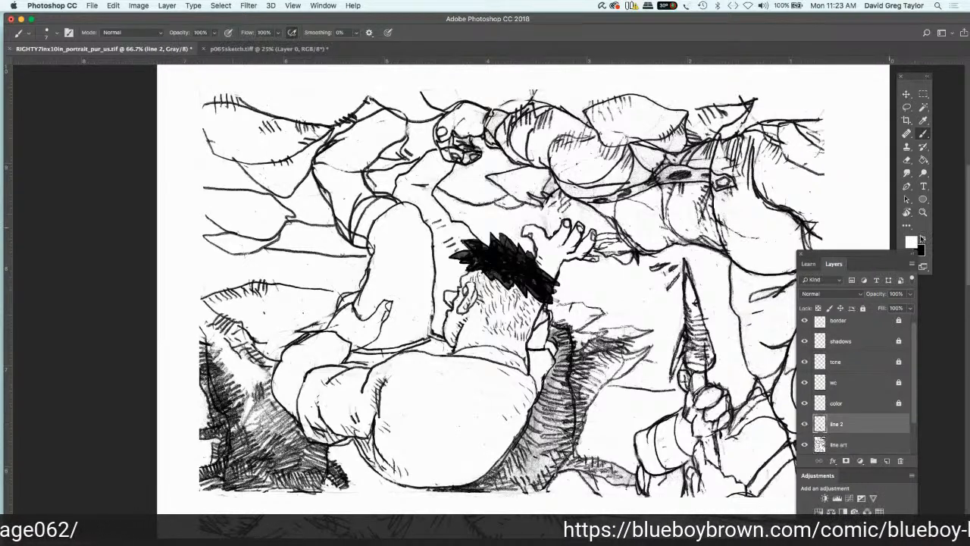
pyautogui.click(919, 239)
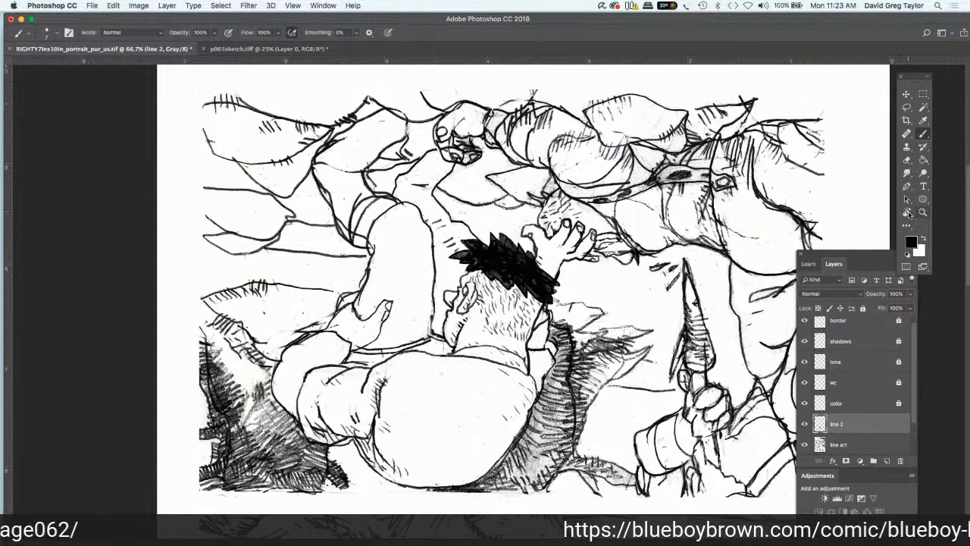
# Step: Rotate the canvas view to -97° and set up the Brush with white on the line art layer
pyautogui.press('r')
pyautogui.moveTo(848, 182); pyautogui.dragTo(918, 240)
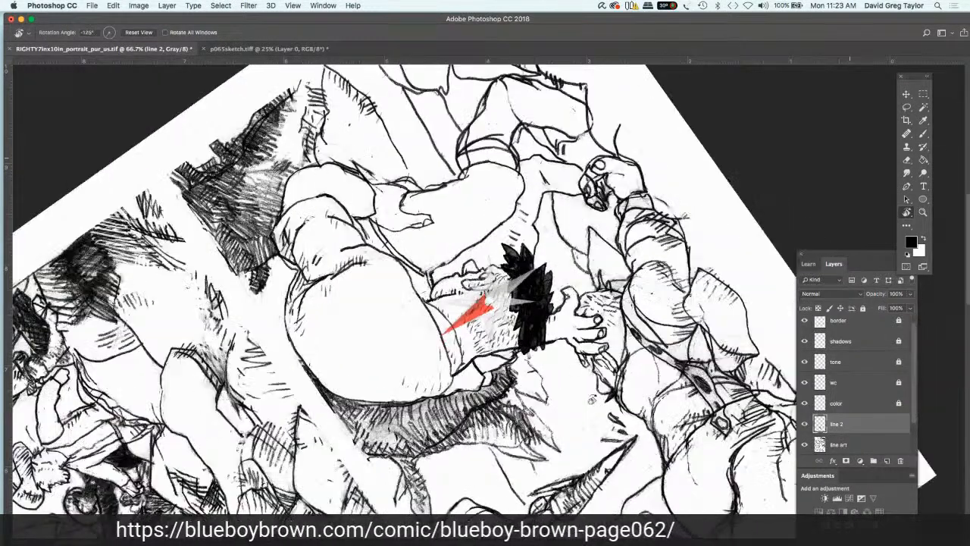
pyautogui.moveTo(592, 399); pyautogui.dragTo(579, 412)
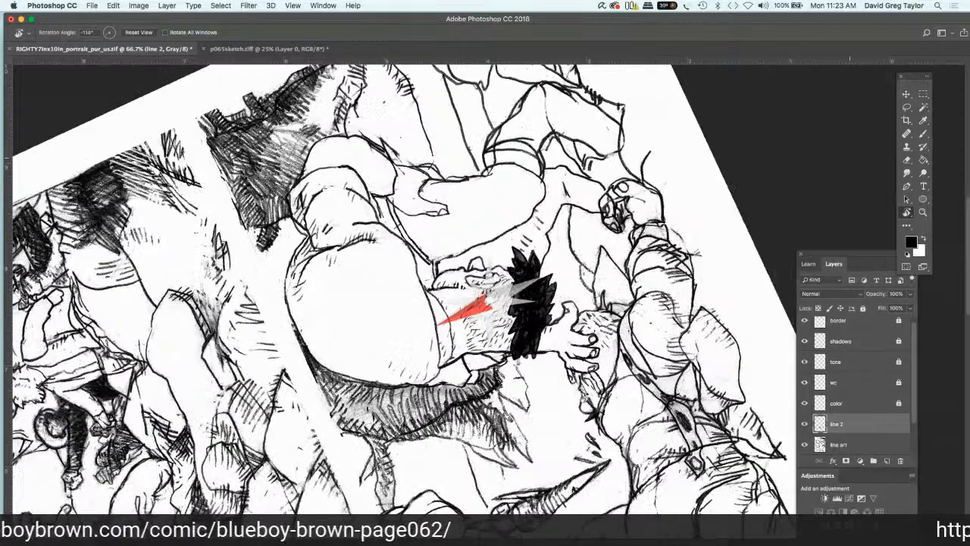
pyautogui.moveTo(731, 187); pyautogui.dragTo(753, 264)
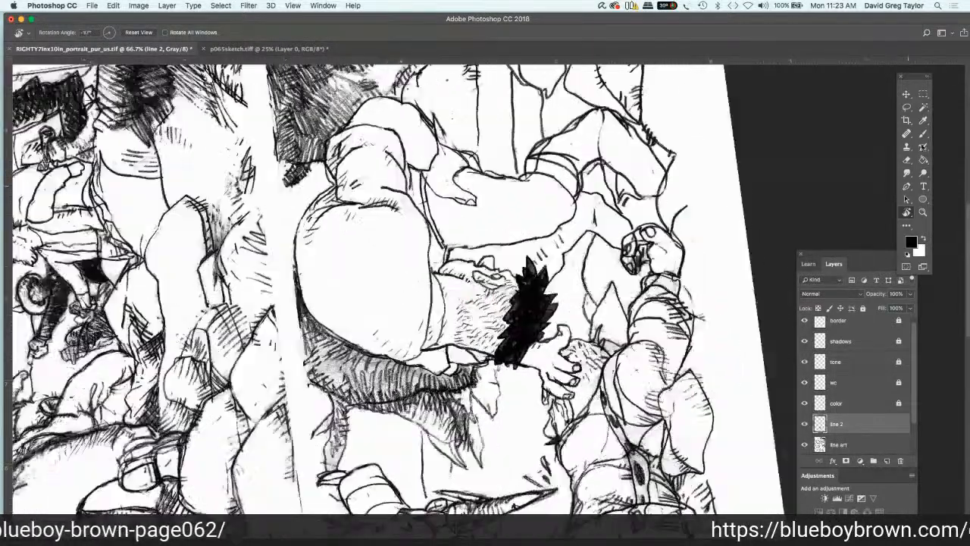
pyautogui.click(923, 134)
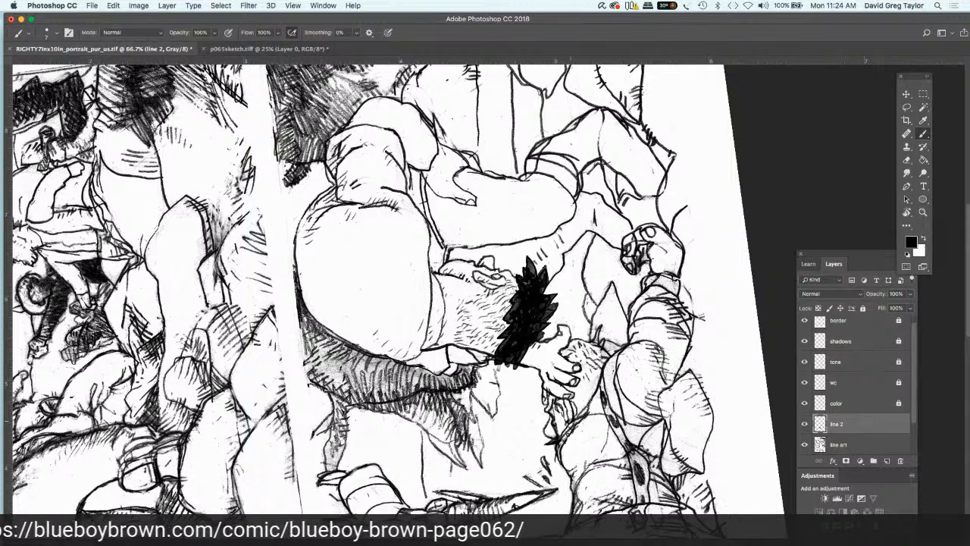
pyautogui.click(923, 240)
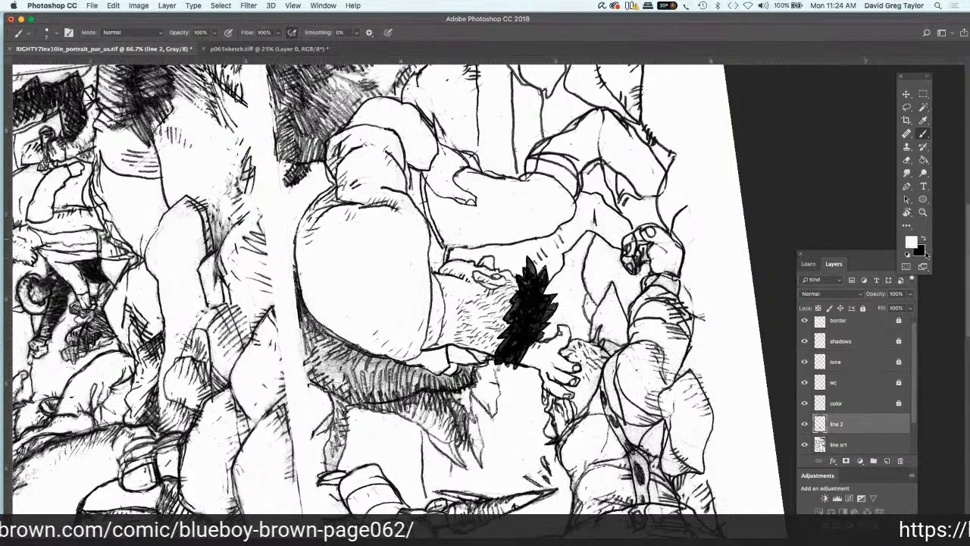
pyautogui.click(857, 446)
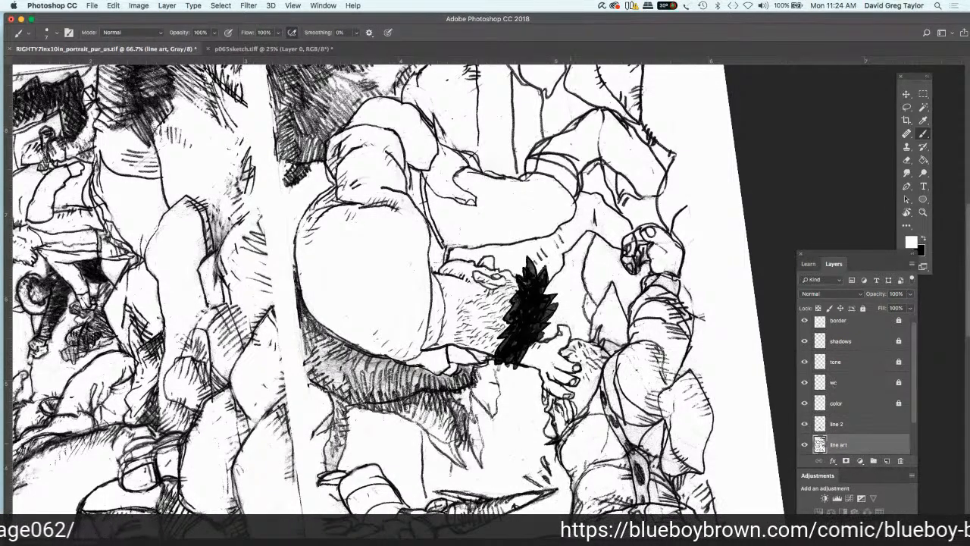
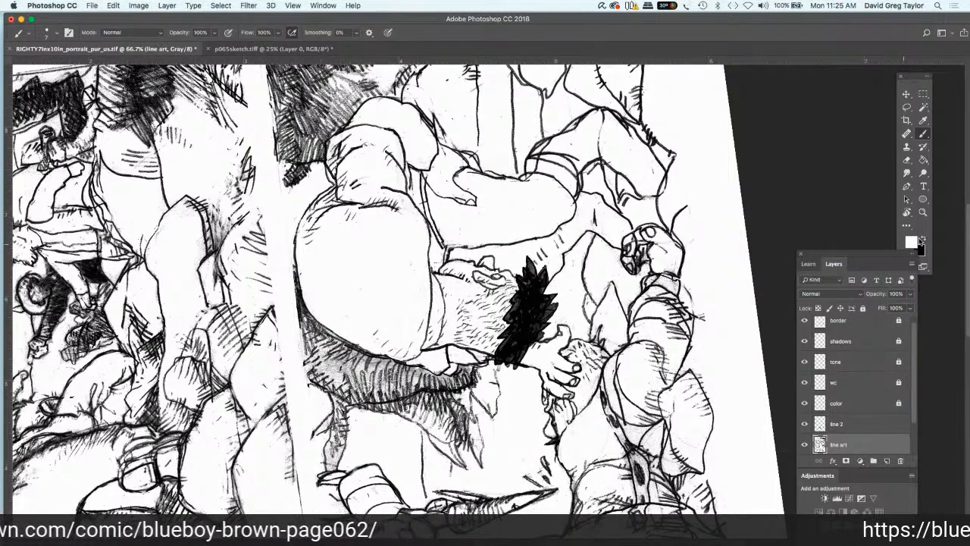
# Step: Brush black contour and detail strokes on the smaller figure's face and shirt front on the line 2 layer
pyautogui.click(920, 240)
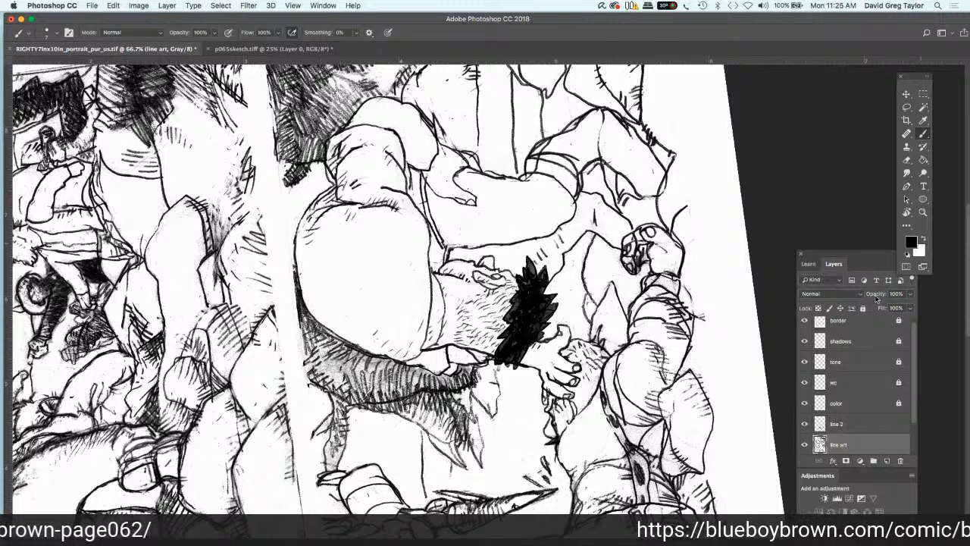
pyautogui.click(837, 424)
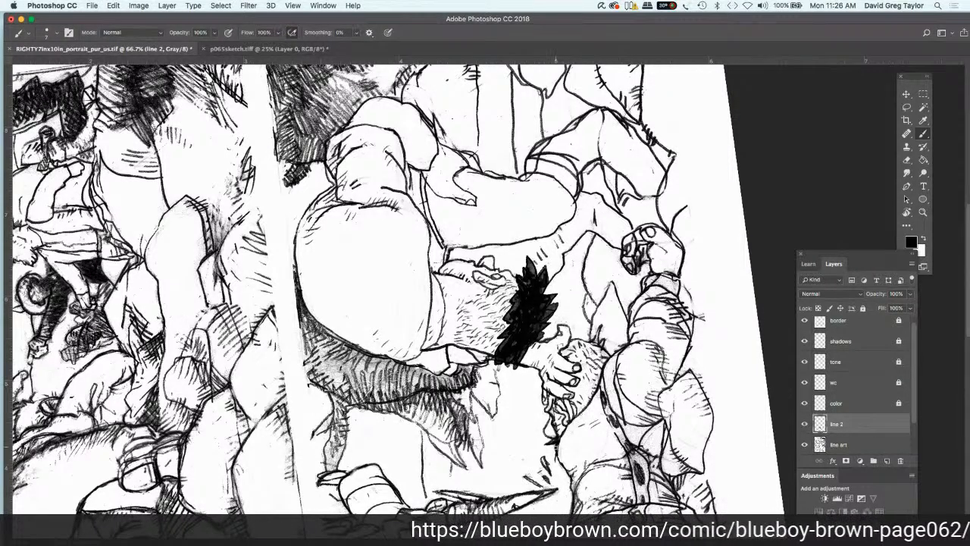
pyautogui.moveTo(556, 453); pyautogui.dragTo(571, 479)
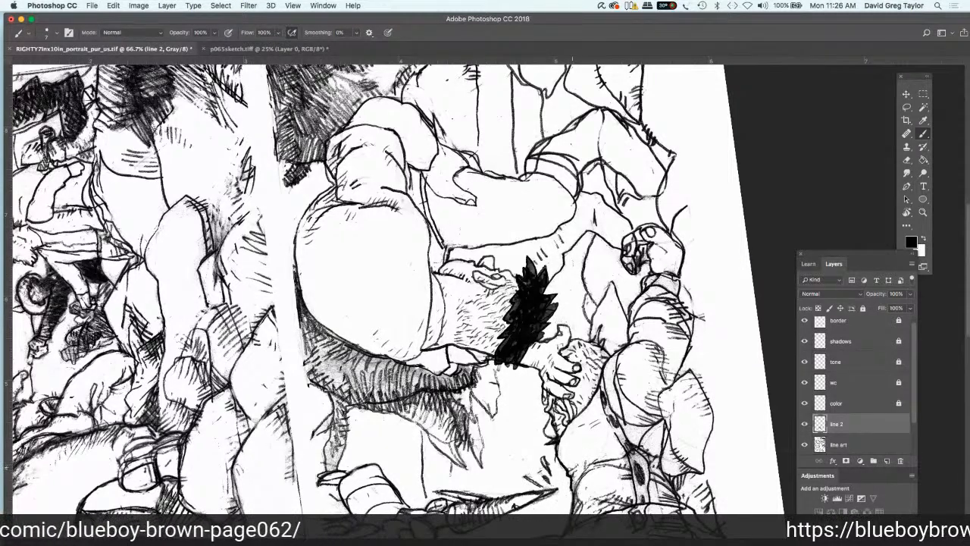
pyautogui.moveTo(569, 465); pyautogui.dragTo(577, 471)
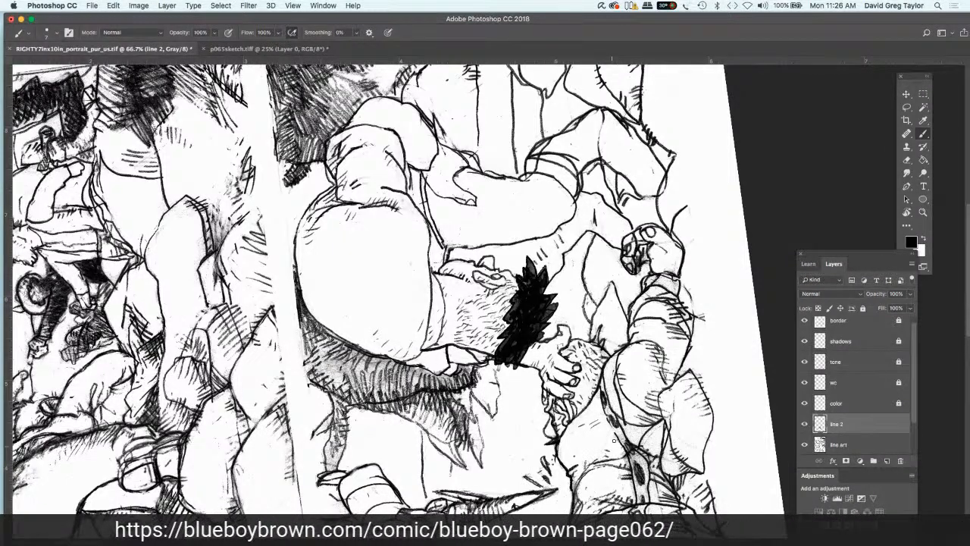
pyautogui.moveTo(620, 449); pyautogui.dragTo(626, 451)
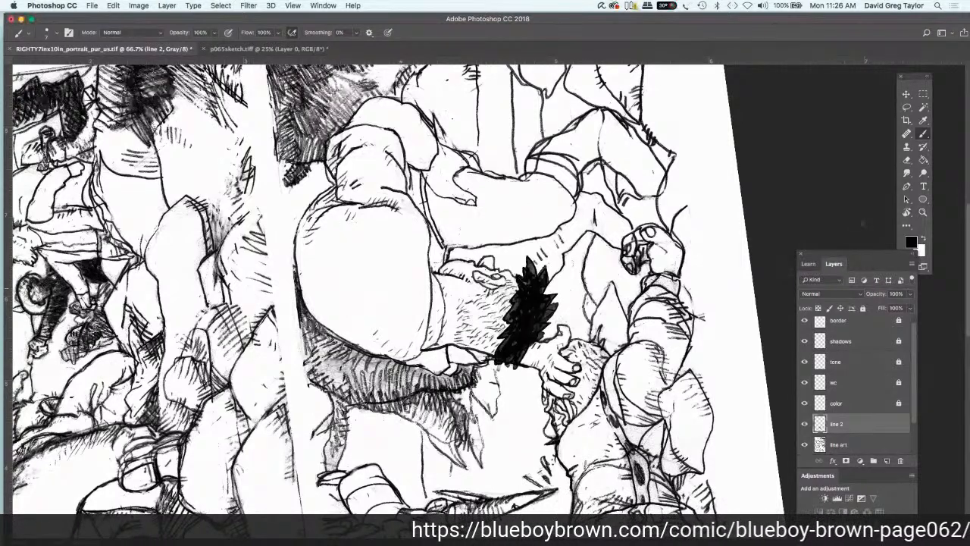
# Step: Brush out the dark marks on the smaller figure's strap in white on the line art layer and redraw them in black on line 2
pyautogui.press('x')
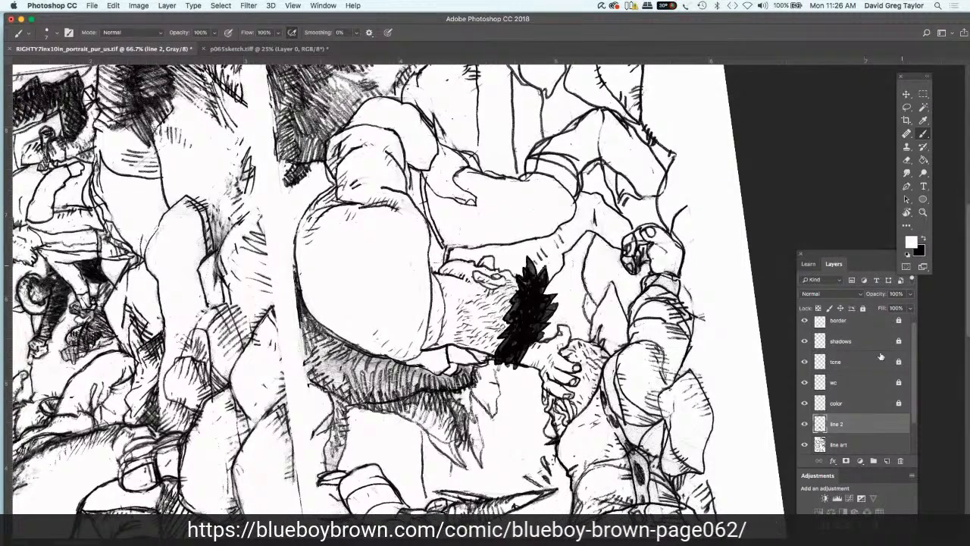
pyautogui.click(849, 445)
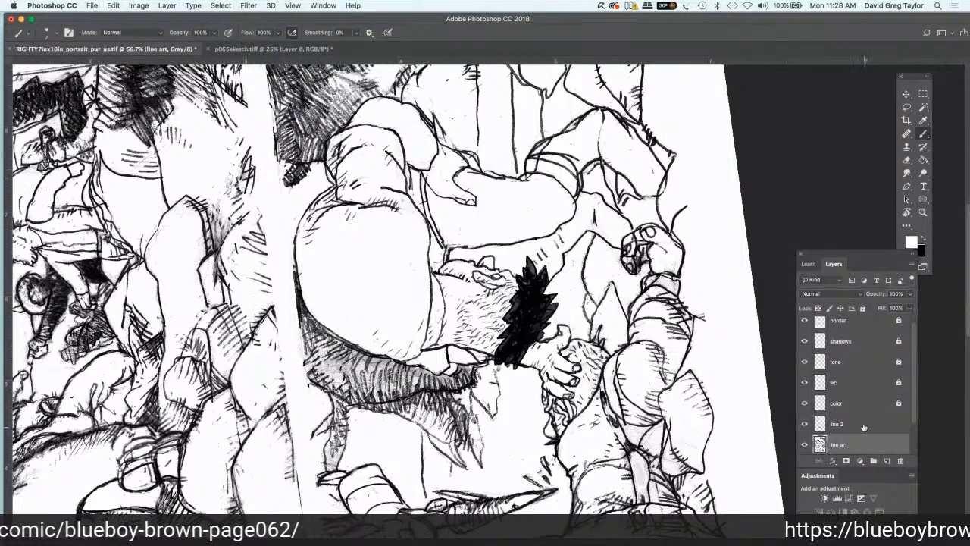
pyautogui.hotkey('alt', ']')
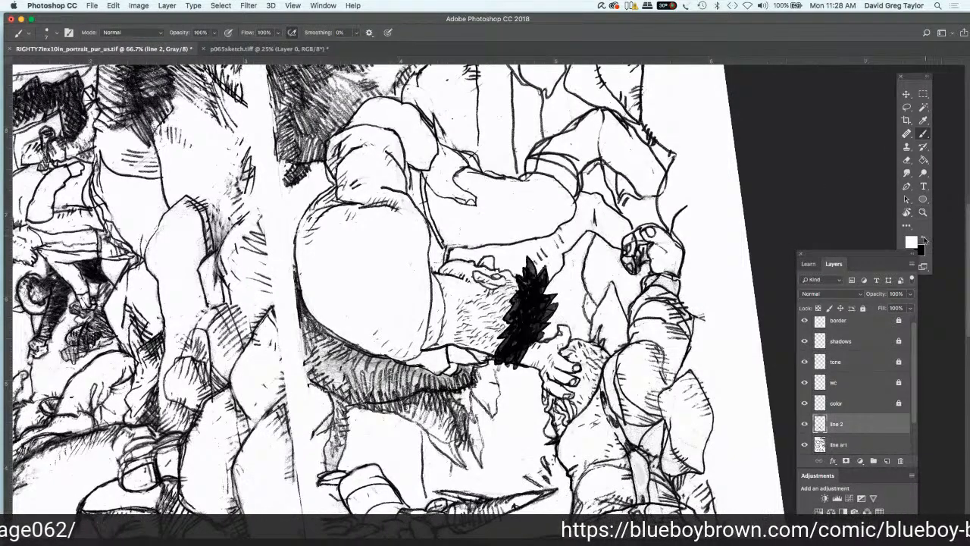
pyautogui.press('x')
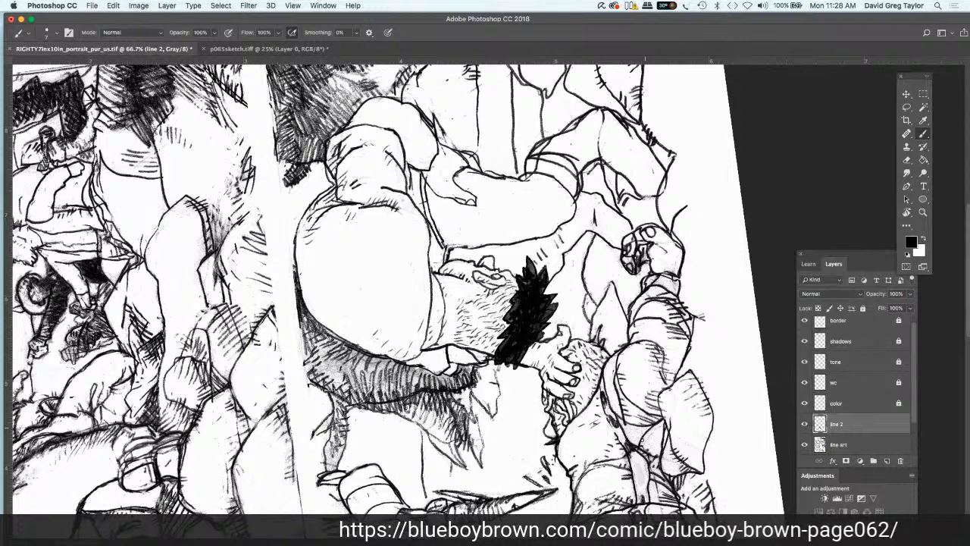
pyautogui.moveTo(639, 463); pyautogui.dragTo(639, 470)
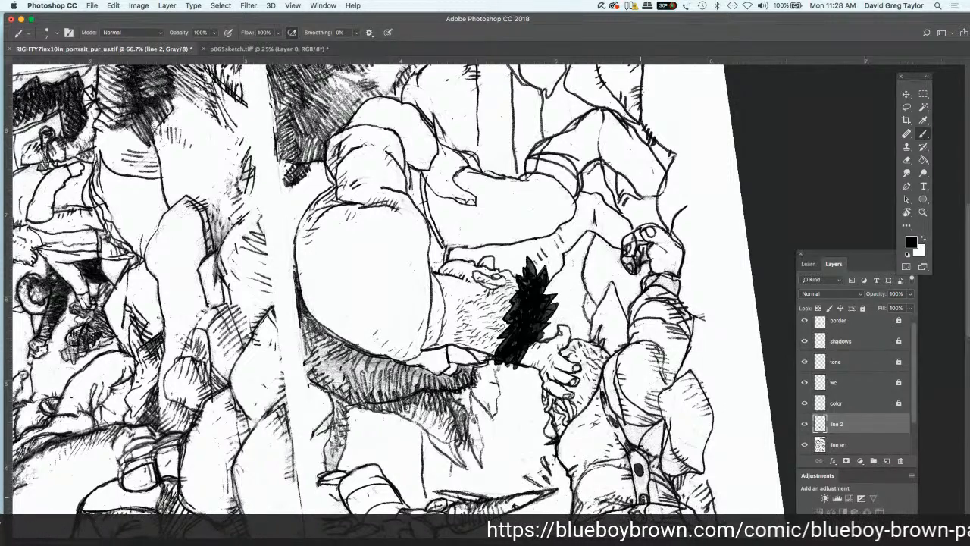
pyautogui.moveTo(609, 418); pyautogui.dragTo(626, 447)
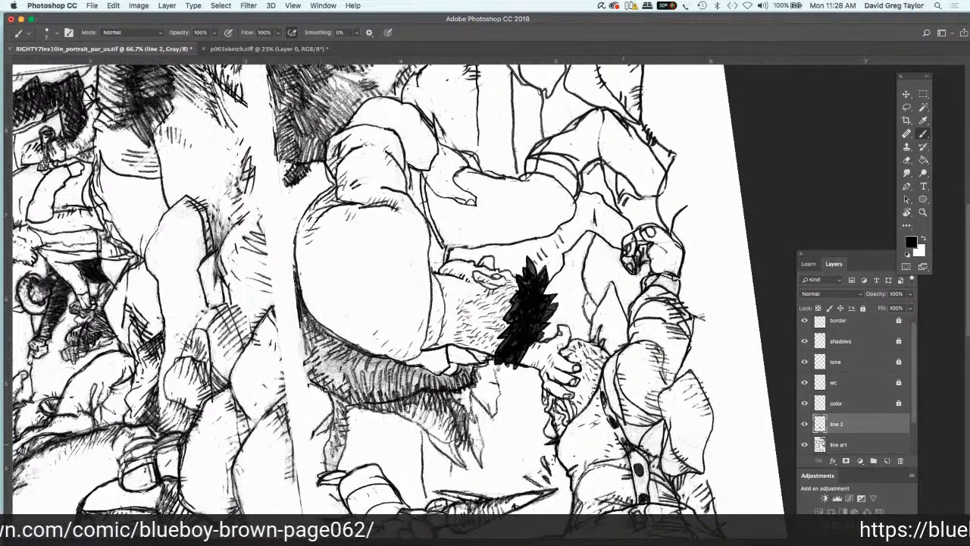
pyautogui.moveTo(602, 395)
pyautogui.mouseDown()
pyautogui.moveTo(606, 407)
pyautogui.moveTo(604, 397)
pyautogui.mouseUp()
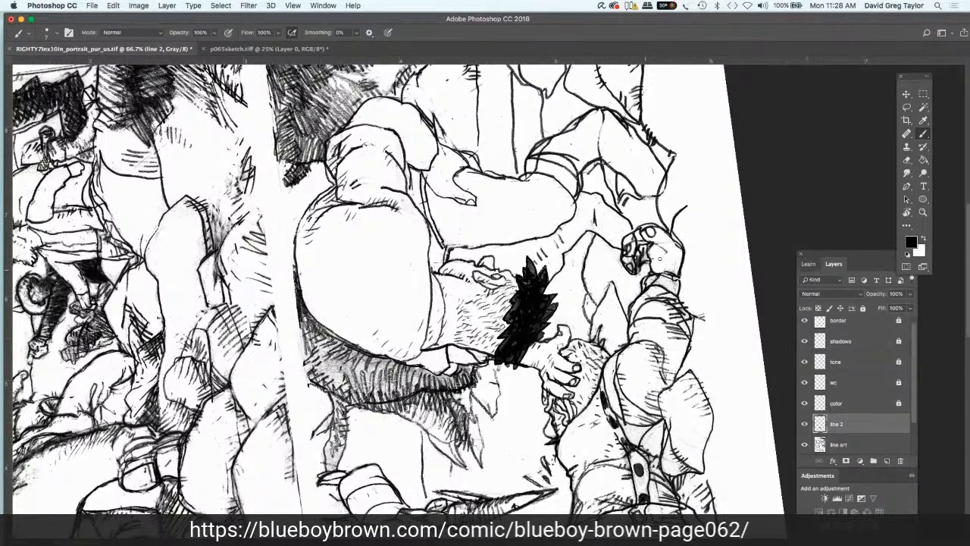
# Step: Lighten the dark shading inside the smaller figure's raised fist with the Dodge tool on the line art layer
pyautogui.click(924, 239)
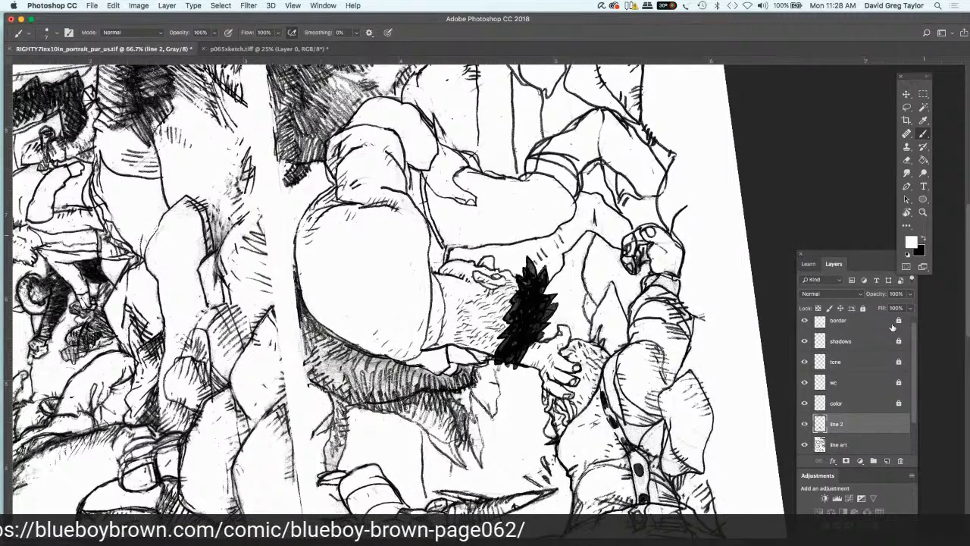
pyautogui.click(866, 445)
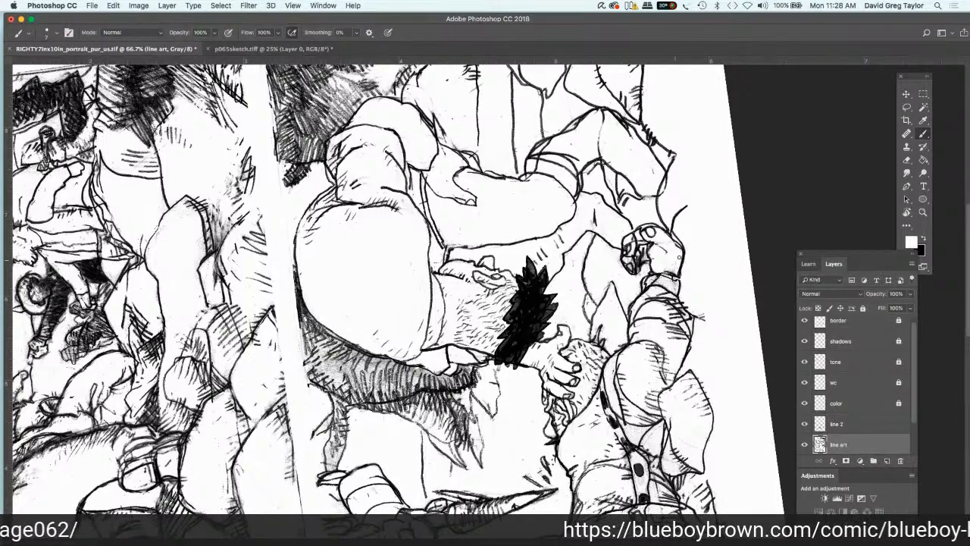
pyautogui.click(924, 172)
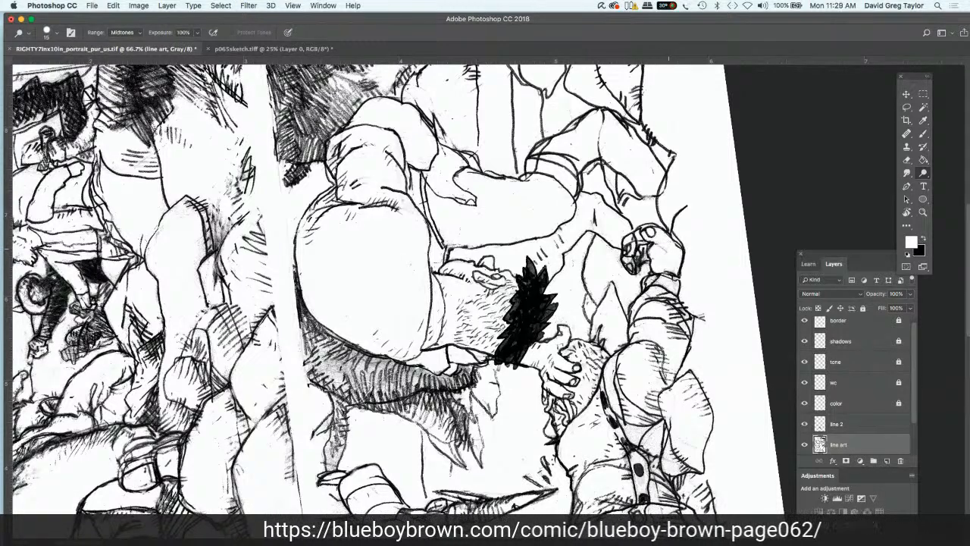
pyautogui.moveTo(642, 257)
pyautogui.mouseDown()
pyautogui.moveTo(635, 263)
pyautogui.moveTo(641, 256)
pyautogui.mouseUp()
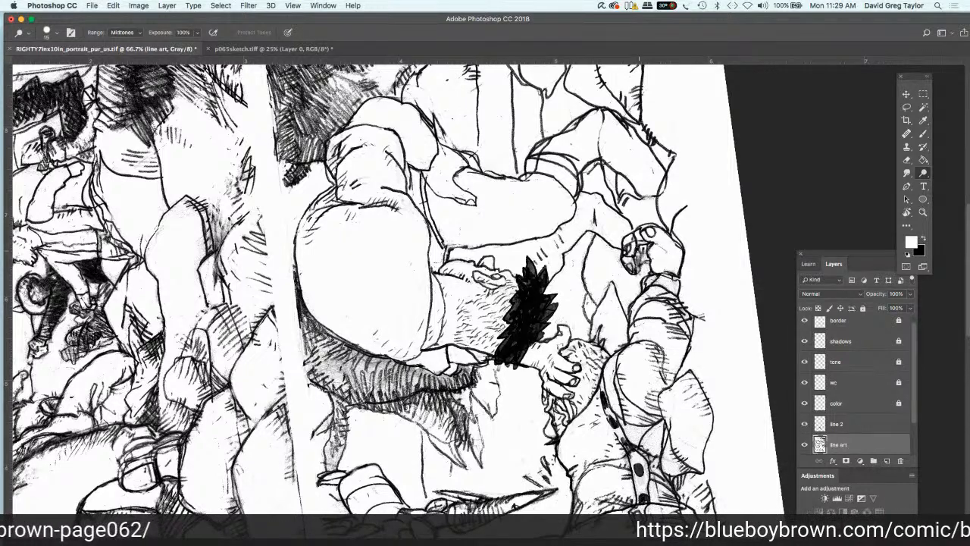
# Step: Redraw the raised fist's finger lines and ink the wrist and sleeve outline with the black Brush on the line 2 layer
pyautogui.click(863, 423)
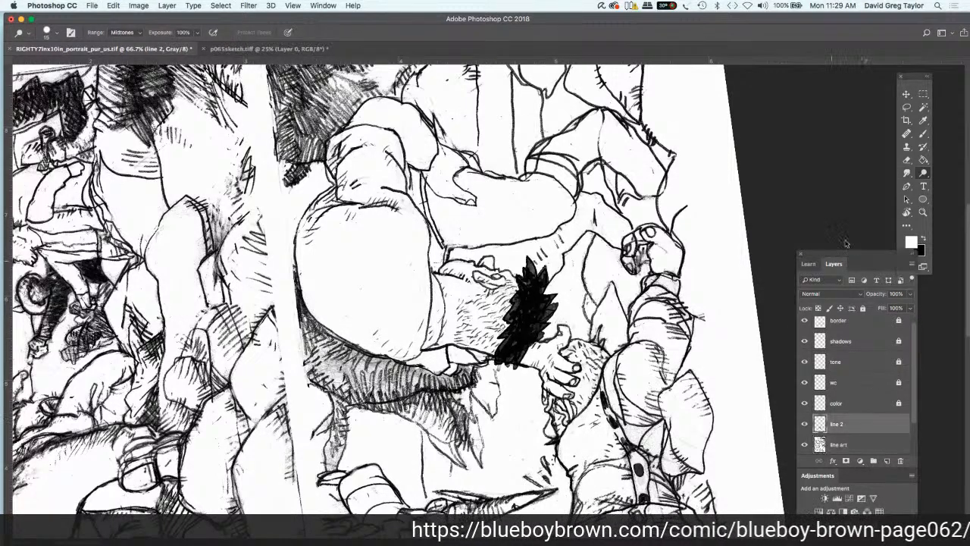
pyautogui.click(921, 136)
pyautogui.click(923, 239)
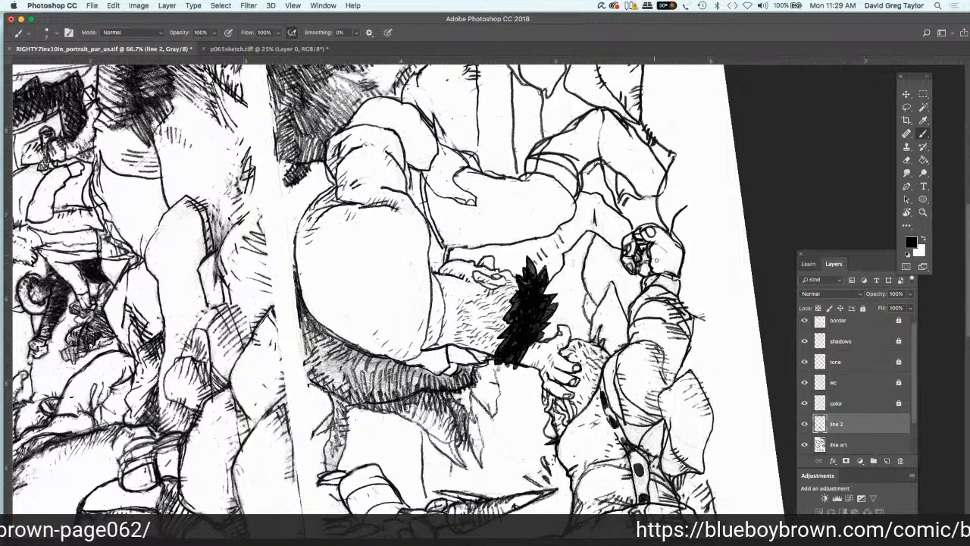
pyautogui.moveTo(655, 260); pyautogui.dragTo(660, 261)
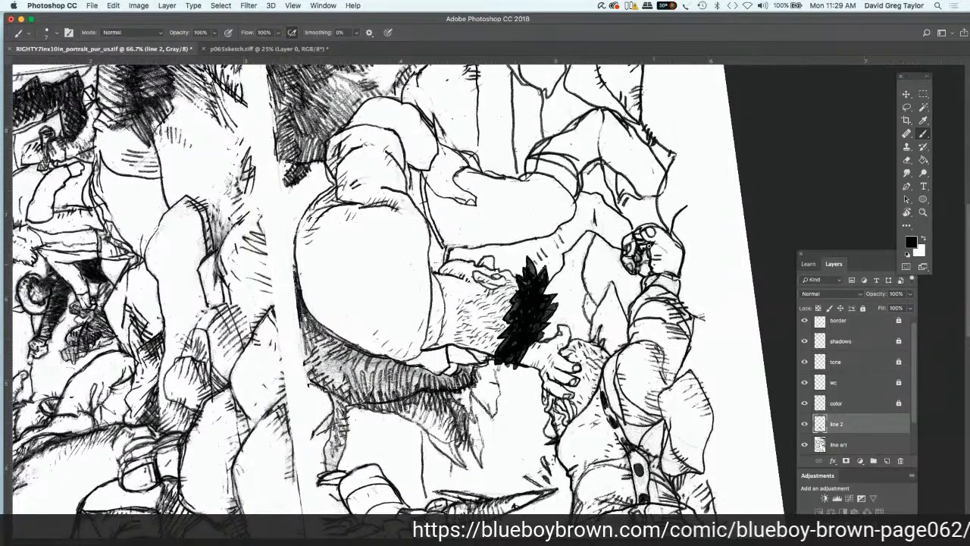
pyautogui.moveTo(658, 247)
pyautogui.mouseDown()
pyautogui.moveTo(682, 272)
pyautogui.moveTo(677, 289)
pyautogui.moveTo(670, 278)
pyautogui.moveTo(680, 300)
pyautogui.moveTo(647, 276)
pyautogui.moveTo(642, 290)
pyautogui.moveTo(676, 295)
pyautogui.moveTo(696, 314)
pyautogui.mouseUp()
pyautogui.moveTo(693, 311); pyautogui.dragTo(696, 341)
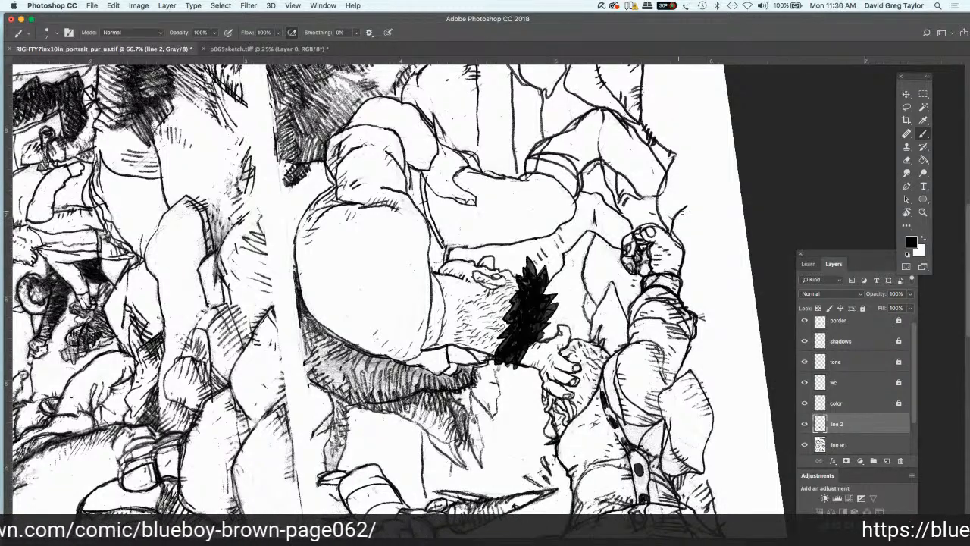
# Step: Add short black hatching strokes along the curved lines above the raised fist on the line 2 layer
pyautogui.moveTo(676, 202)
pyautogui.mouseDown()
pyautogui.moveTo(671, 214)
pyautogui.moveTo(677, 205)
pyautogui.mouseUp()
pyautogui.moveTo(694, 195)
pyautogui.mouseDown()
pyautogui.moveTo(682, 203)
pyautogui.moveTo(686, 194)
pyautogui.mouseUp()
pyautogui.moveTo(694, 212)
pyautogui.mouseDown()
pyautogui.moveTo(679, 227)
pyautogui.moveTo(639, 218)
pyautogui.moveTo(627, 227)
pyautogui.mouseUp()
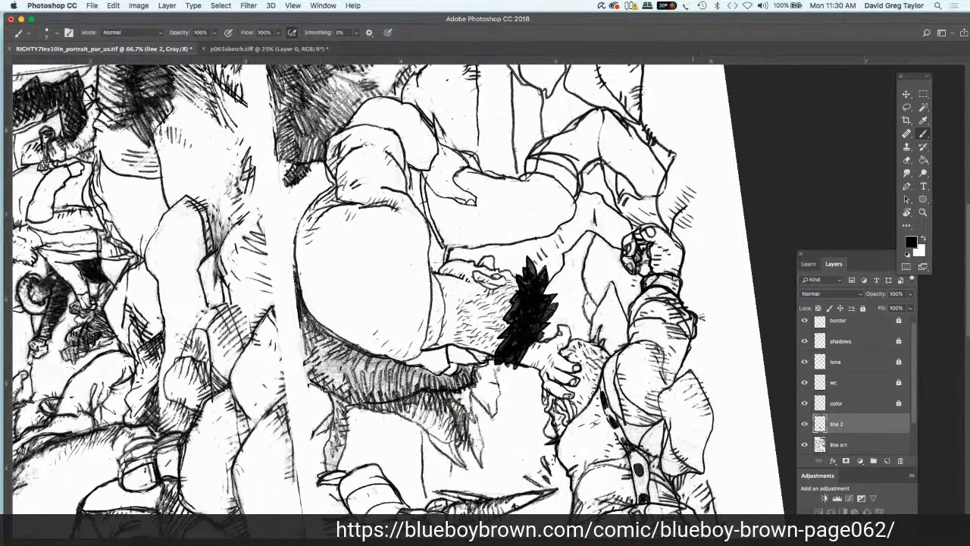
# Step: Add black shading strokes beside the strap, by the beard and along the shirt front of the smaller figure on line 2
pyautogui.moveTo(658, 433)
pyautogui.mouseDown()
pyautogui.moveTo(638, 451)
pyautogui.moveTo(637, 441)
pyautogui.mouseUp()
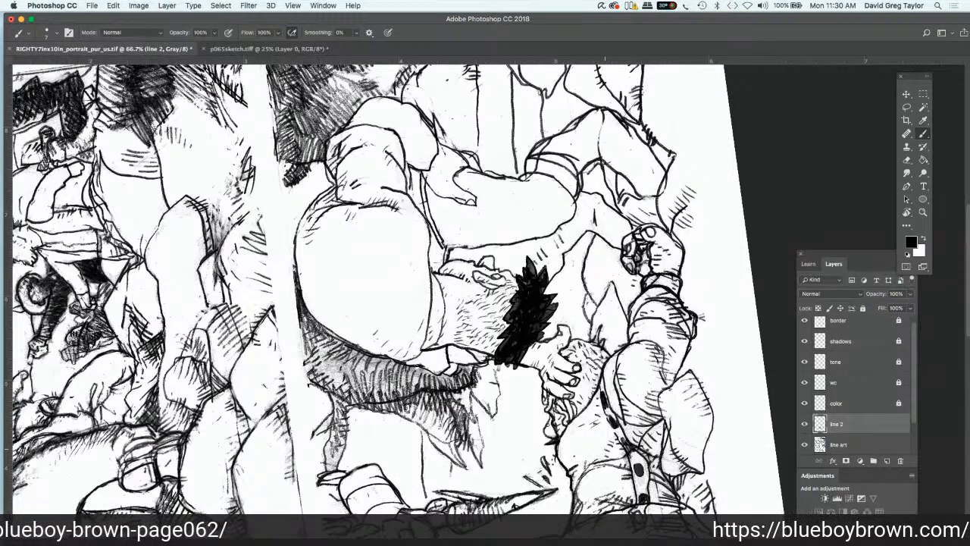
pyautogui.moveTo(555, 428); pyautogui.dragTo(551, 435)
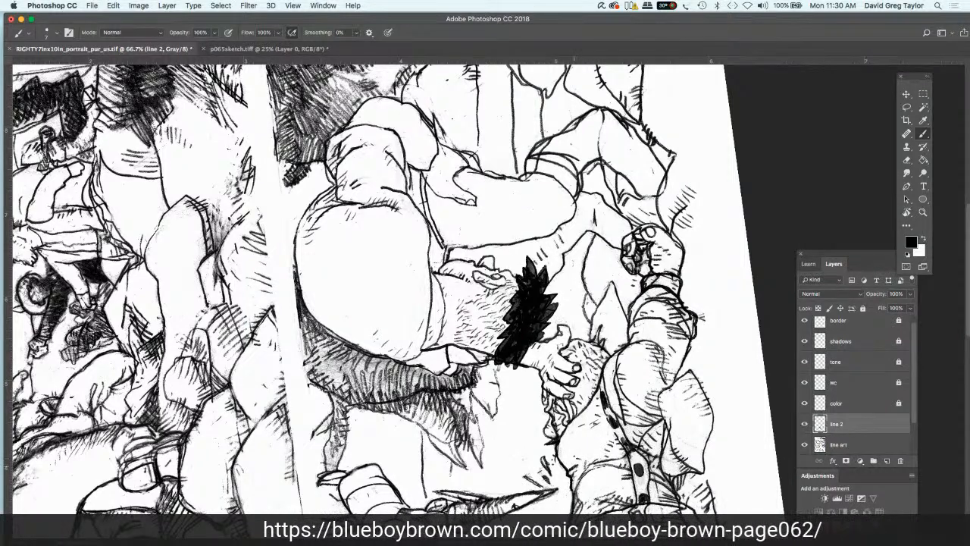
pyautogui.moveTo(566, 463); pyautogui.dragTo(581, 481)
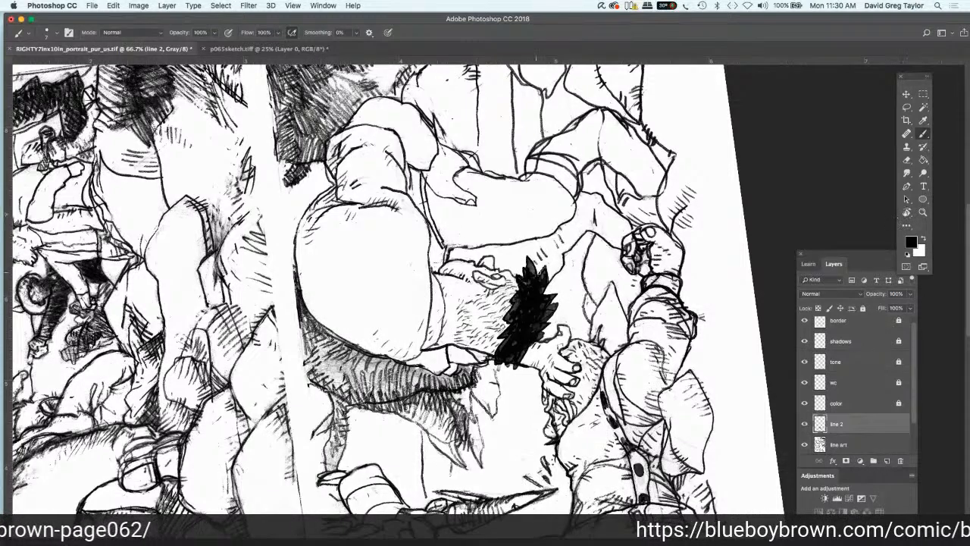
# Step: Ink both edges of the smaller figure's strap in black from the waist up to the shoulder on the line 2 layer
pyautogui.scroll(-5, 394, 288)
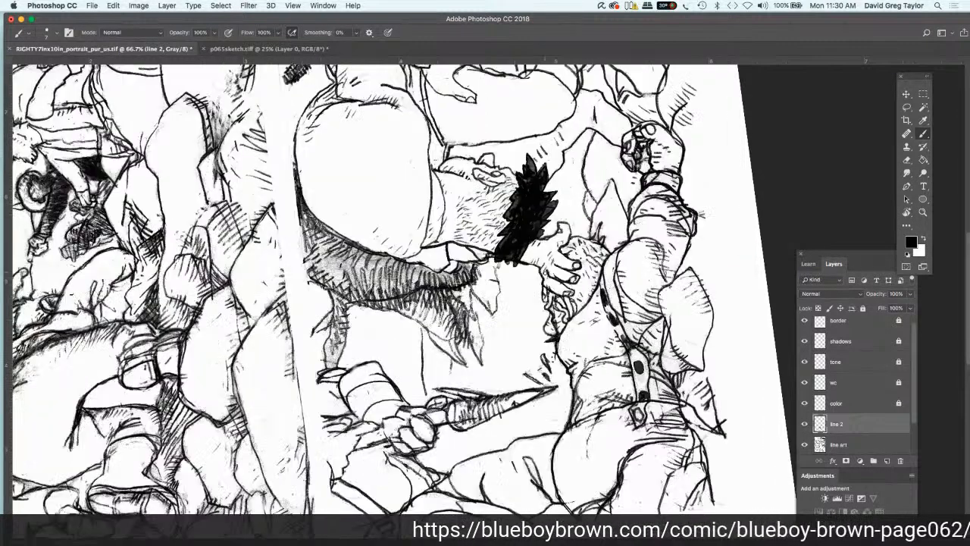
pyautogui.scroll(-2, 394, 288)
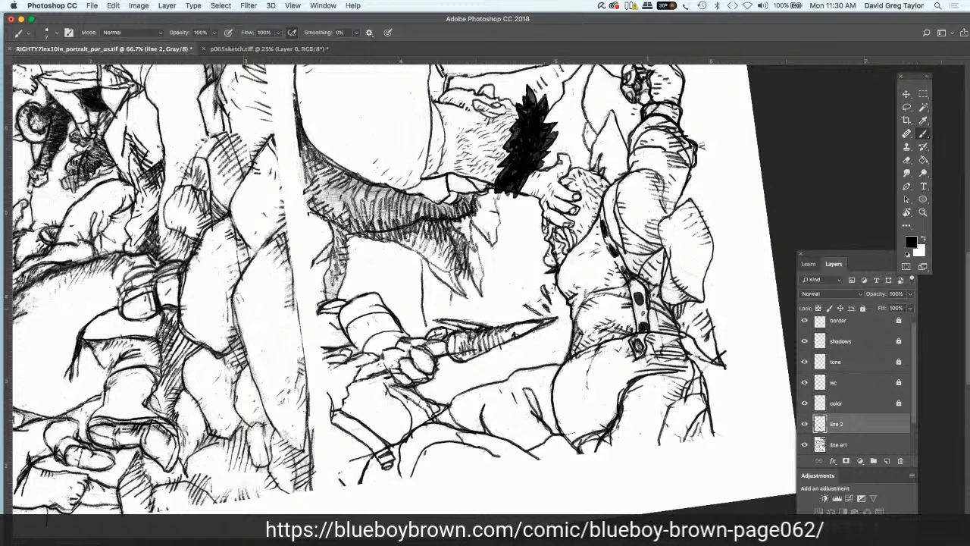
pyautogui.moveTo(649, 296); pyautogui.dragTo(651, 329)
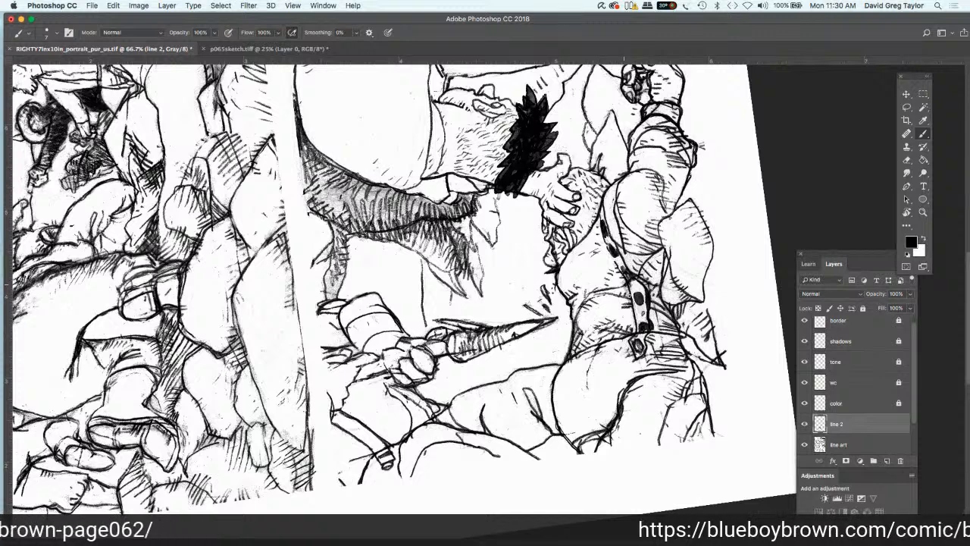
pyautogui.moveTo(628, 283); pyautogui.dragTo(635, 333)
pyautogui.moveTo(627, 284); pyautogui.dragTo(597, 217)
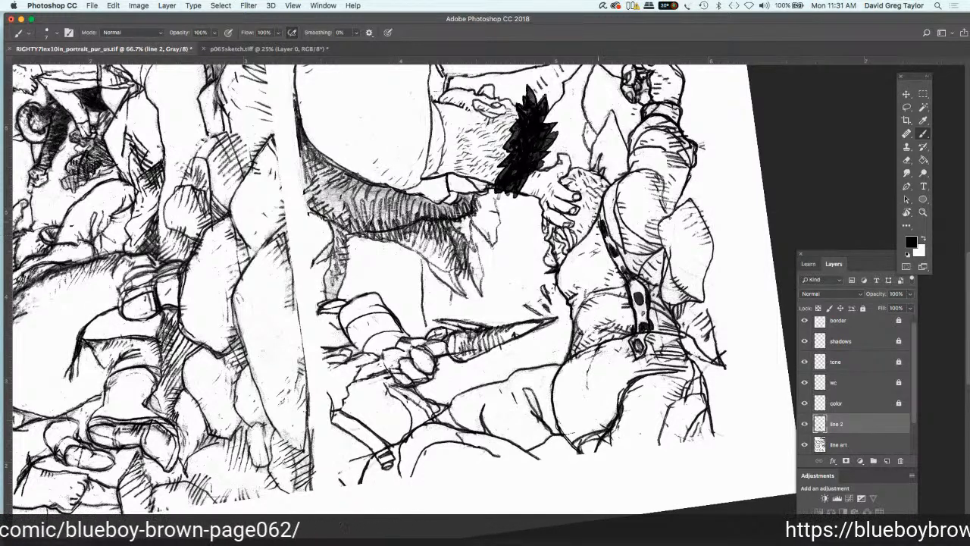
pyautogui.moveTo(636, 275)
pyautogui.mouseDown()
pyautogui.moveTo(616, 247)
pyautogui.moveTo(603, 197)
pyautogui.mouseUp()
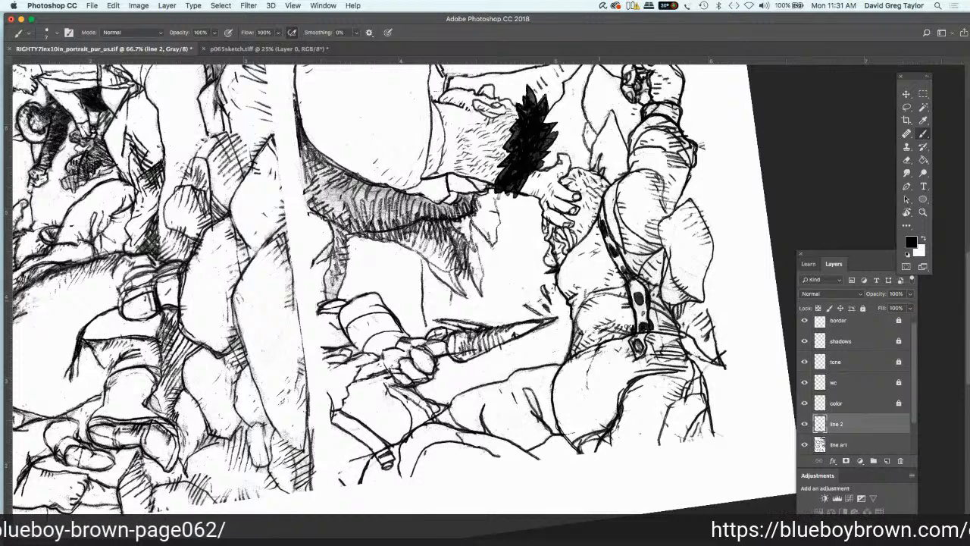
# Step: Ink the smaller figure's waistband, trouser folds and leg contours with black strokes on the line 2 layer
pyautogui.moveTo(634, 320)
pyautogui.mouseDown()
pyautogui.moveTo(622, 313)
pyautogui.moveTo(672, 327)
pyautogui.moveTo(653, 316)
pyautogui.moveTo(674, 347)
pyautogui.moveTo(664, 358)
pyautogui.mouseUp()
pyautogui.moveTo(605, 383)
pyautogui.mouseDown()
pyautogui.moveTo(625, 392)
pyautogui.moveTo(616, 406)
pyautogui.mouseUp()
pyautogui.moveTo(599, 404); pyautogui.dragTo(615, 413)
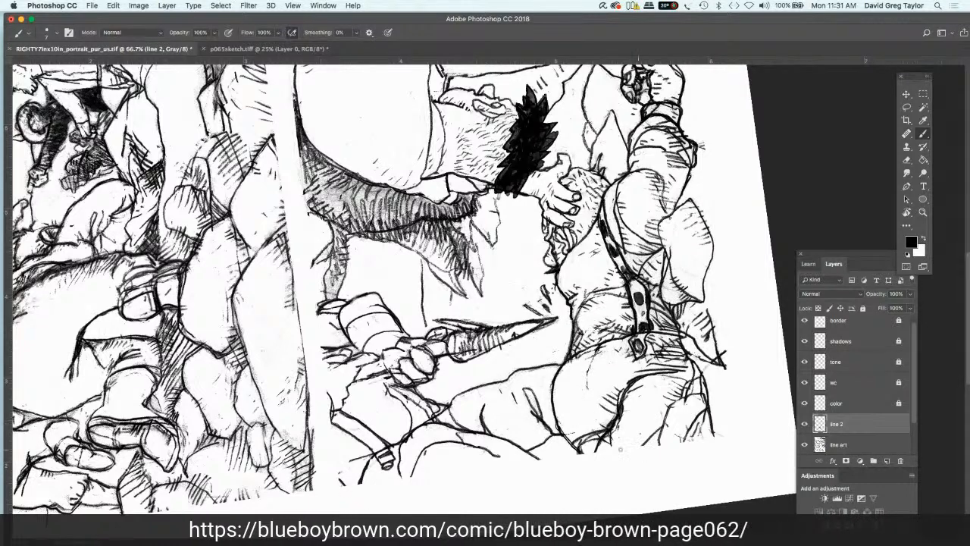
pyautogui.moveTo(605, 438); pyautogui.dragTo(597, 450)
pyautogui.moveTo(612, 435)
pyautogui.mouseDown()
pyautogui.moveTo(608, 445)
pyautogui.moveTo(638, 438)
pyautogui.mouseUp()
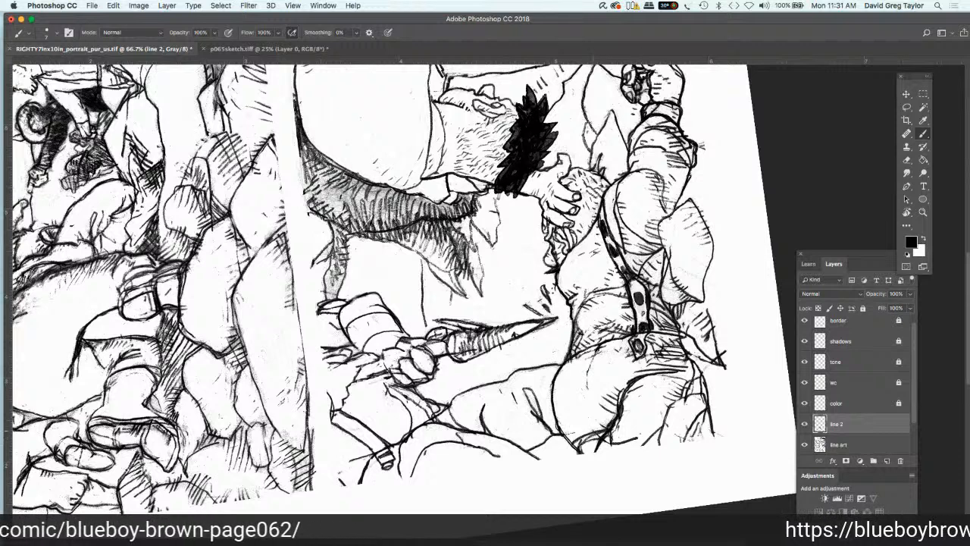
pyautogui.moveTo(587, 440)
pyautogui.mouseDown()
pyautogui.moveTo(602, 436)
pyautogui.moveTo(591, 449)
pyautogui.moveTo(594, 424)
pyautogui.mouseUp()
pyautogui.moveTo(629, 390); pyautogui.dragTo(652, 383)
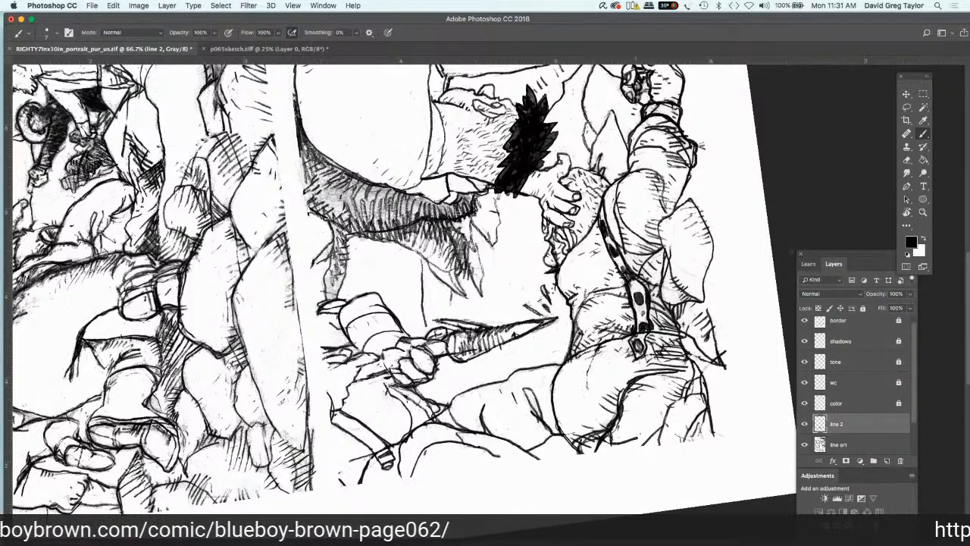
# Step: Lighten the scanned lines below the smaller figure's waistband with the Dodge tool on the line art layer, using Midtones at 100% exposure
pyautogui.click(874, 448)
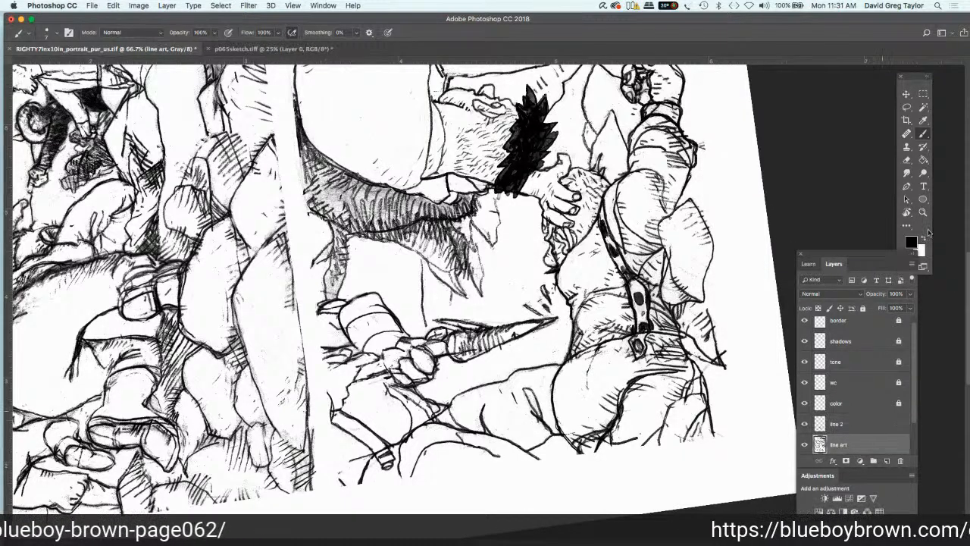
pyautogui.click(923, 173)
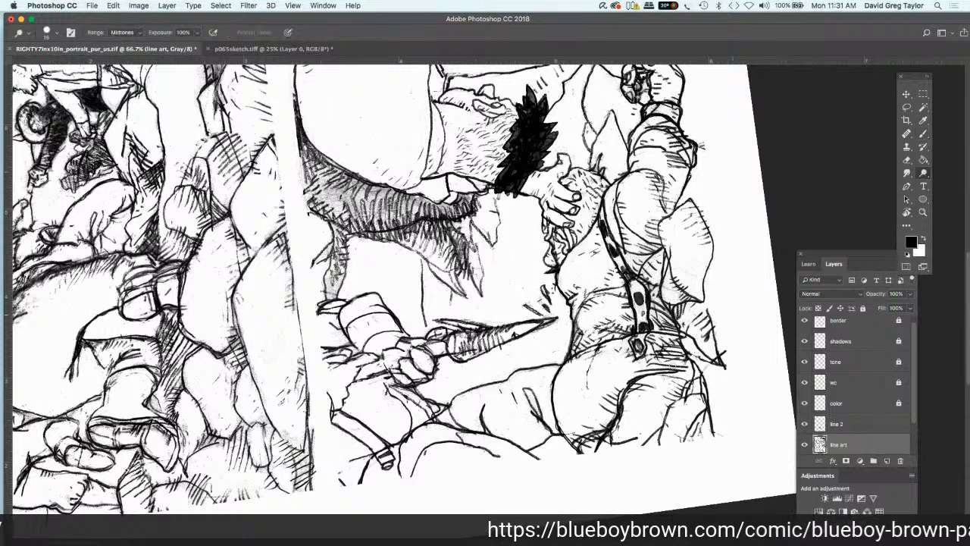
pyautogui.moveTo(648, 372)
pyautogui.mouseDown()
pyautogui.moveTo(664, 370)
pyautogui.moveTo(637, 374)
pyautogui.mouseUp()
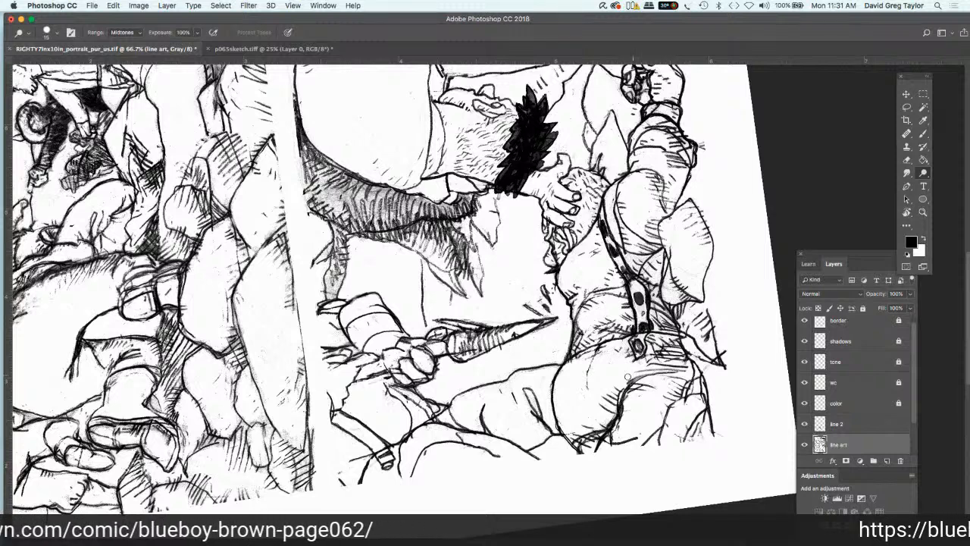
pyautogui.moveTo(628, 376)
pyautogui.mouseDown()
pyautogui.moveTo(674, 370)
pyautogui.moveTo(629, 376)
pyautogui.moveTo(616, 394)
pyautogui.moveTo(667, 373)
pyautogui.moveTo(641, 372)
pyautogui.moveTo(669, 370)
pyautogui.moveTo(633, 379)
pyautogui.mouseUp()
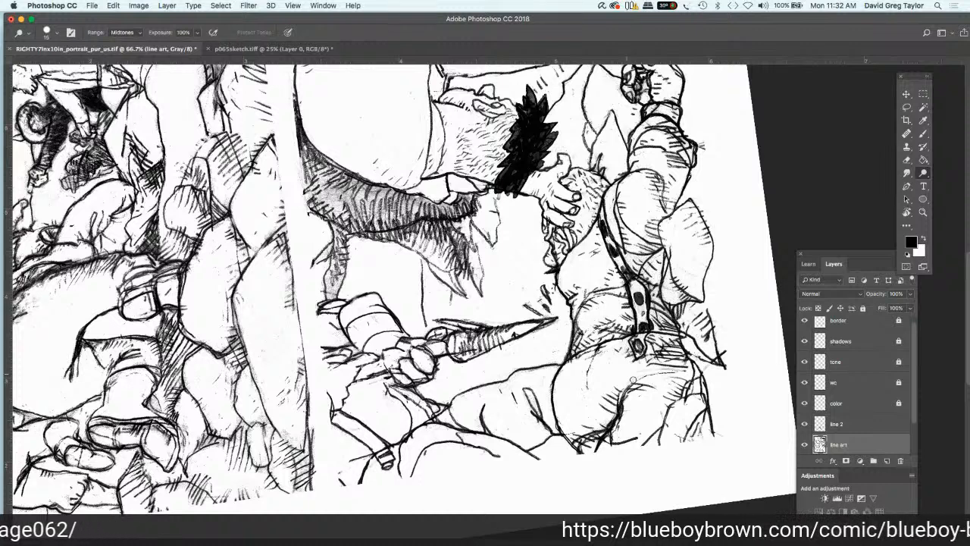
# Step: Brush black hatching along the smaller figure's trouser fold and over the lower leg on the line 2 layer
pyautogui.click(854, 424)
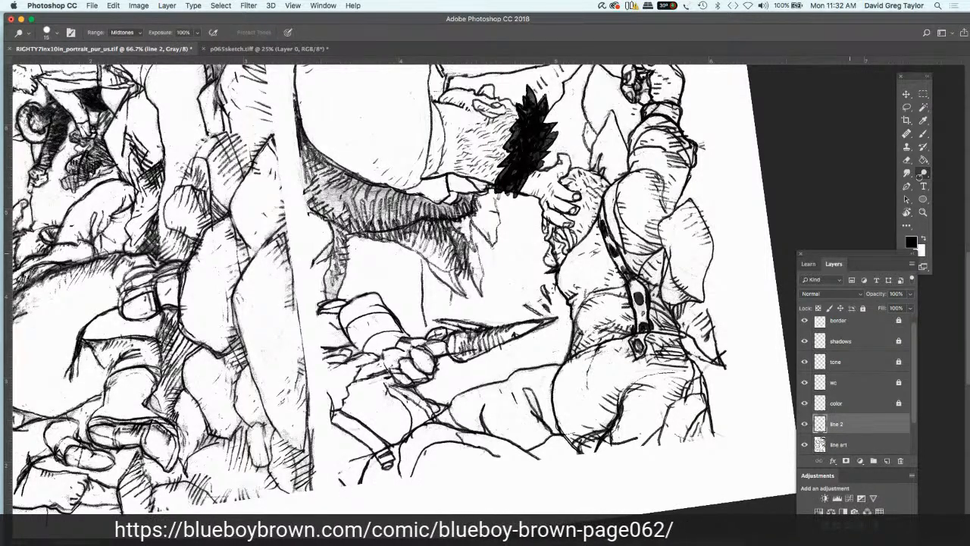
pyautogui.press('b')
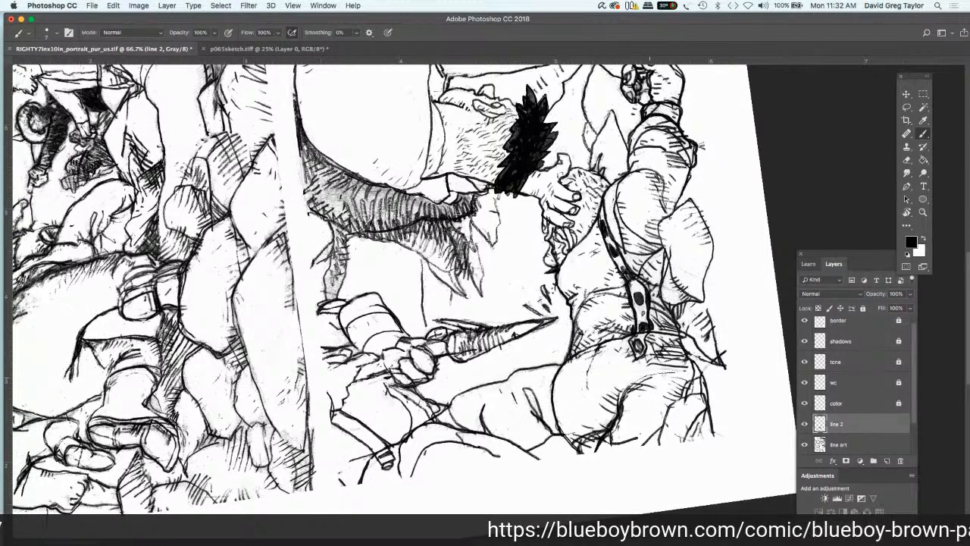
pyautogui.moveTo(638, 381); pyautogui.dragTo(660, 374)
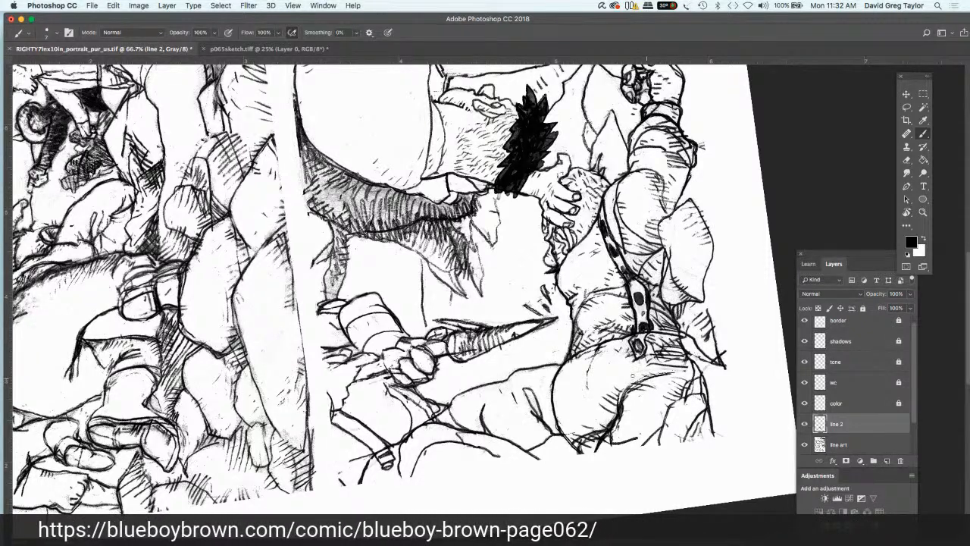
pyautogui.moveTo(647, 374)
pyautogui.mouseDown()
pyautogui.moveTo(623, 388)
pyautogui.moveTo(635, 398)
pyautogui.mouseUp()
pyautogui.moveTo(706, 407)
pyautogui.mouseDown()
pyautogui.moveTo(699, 432)
pyautogui.moveTo(662, 444)
pyautogui.mouseUp()
pyautogui.moveTo(708, 383)
pyautogui.mouseDown()
pyautogui.moveTo(694, 397)
pyautogui.moveTo(703, 364)
pyautogui.mouseUp()
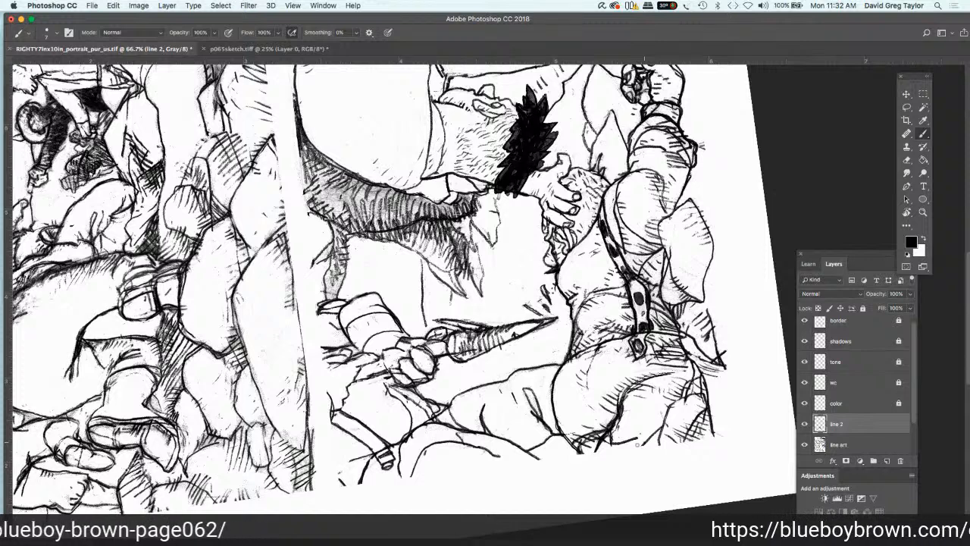
# Step: Hatch the lower ends of the smaller figure's legs along the panel edge in black on line 2 and save the file
pyautogui.moveTo(645, 433); pyautogui.dragTo(638, 442)
pyautogui.moveTo(639, 432); pyautogui.dragTo(618, 447)
pyautogui.moveTo(623, 432); pyautogui.dragTo(605, 448)
pyautogui.moveTo(678, 425); pyautogui.dragTo(662, 444)
pyautogui.moveTo(726, 421); pyautogui.dragTo(710, 428)
pyautogui.moveTo(715, 429)
pyautogui.mouseDown()
pyautogui.moveTo(698, 433)
pyautogui.moveTo(705, 422)
pyautogui.mouseUp()
pyautogui.press('Tab')
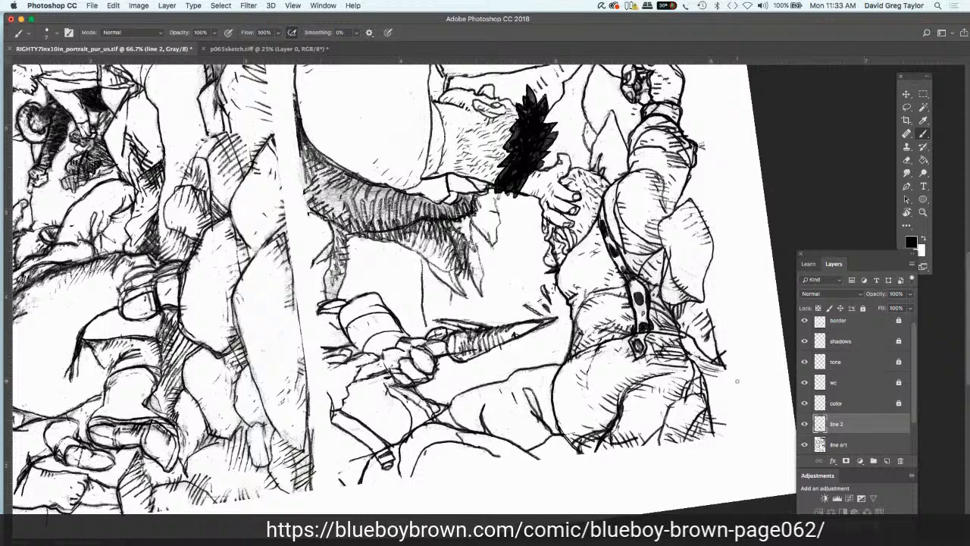
pyautogui.press('super+s')
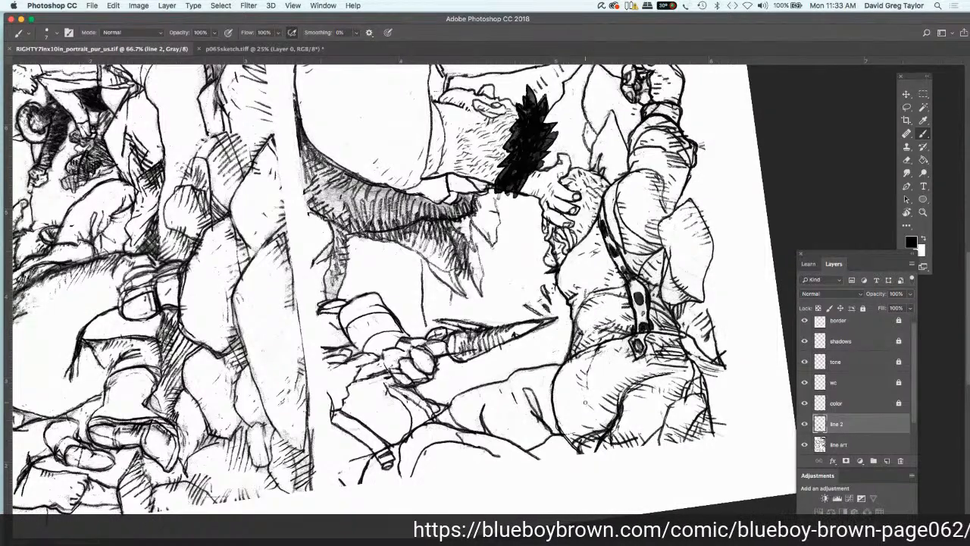
# Step: Add short black shading strokes to the seat of the smaller figure's trousers and around the waistband on line 2
pyautogui.moveTo(587, 408); pyautogui.dragTo(609, 416)
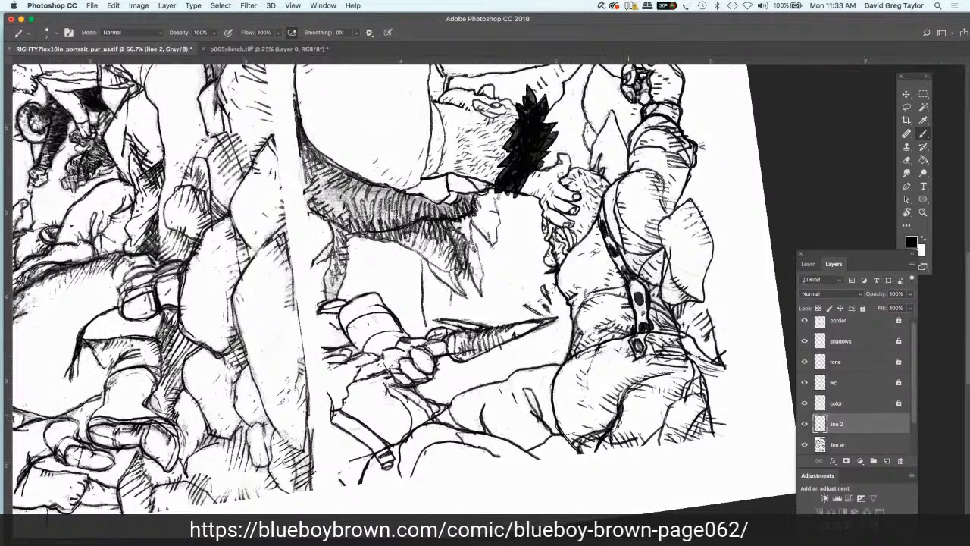
pyautogui.moveTo(634, 402); pyautogui.dragTo(622, 410)
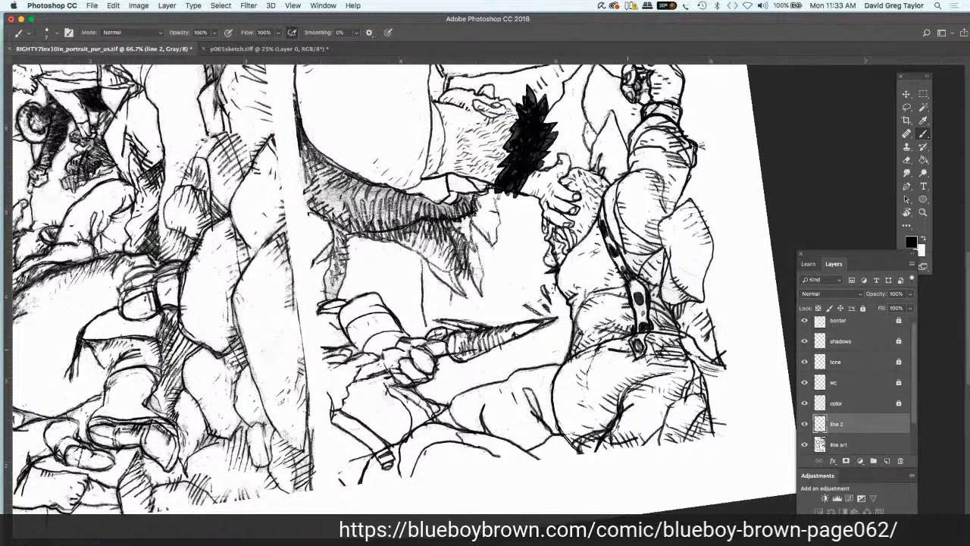
pyautogui.moveTo(622, 347); pyautogui.dragTo(655, 351)
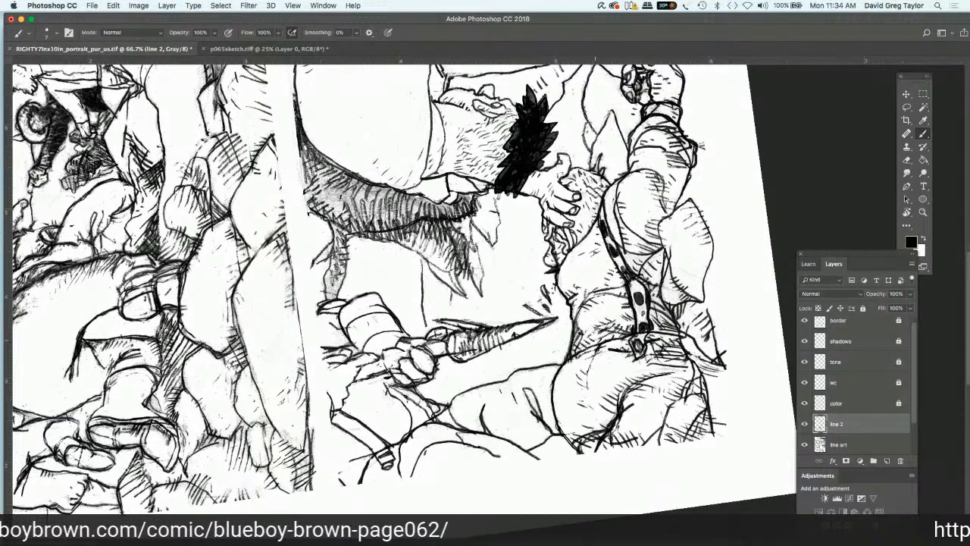
pyautogui.moveTo(603, 328)
pyautogui.mouseDown()
pyautogui.moveTo(579, 339)
pyautogui.moveTo(585, 349)
pyautogui.moveTo(600, 336)
pyautogui.mouseUp()
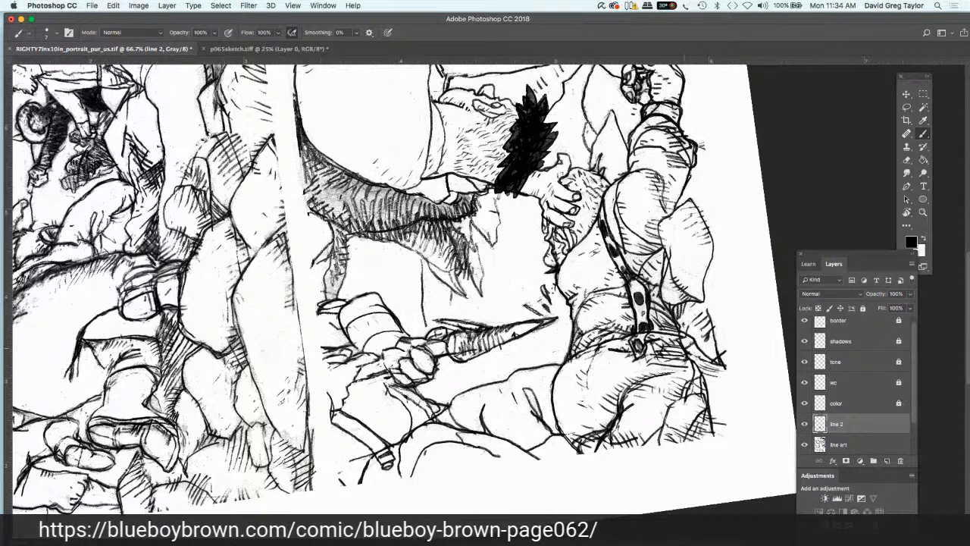
pyautogui.moveTo(694, 343)
pyautogui.mouseDown()
pyautogui.moveTo(681, 329)
pyautogui.moveTo(690, 347)
pyautogui.mouseUp()
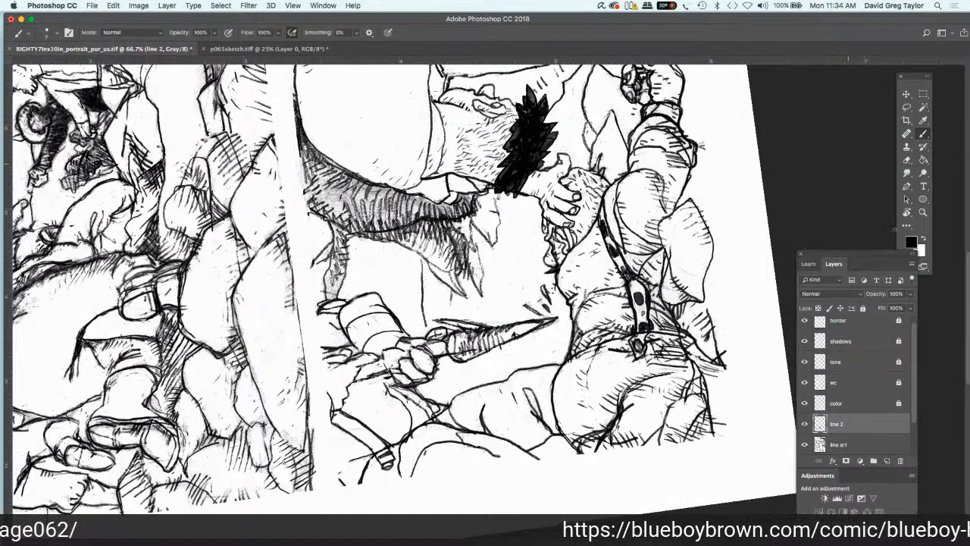
# Step: Ink the outline of the downward-pointing blade and its side prong in black on the line 2 layer
pyautogui.click(906, 212)
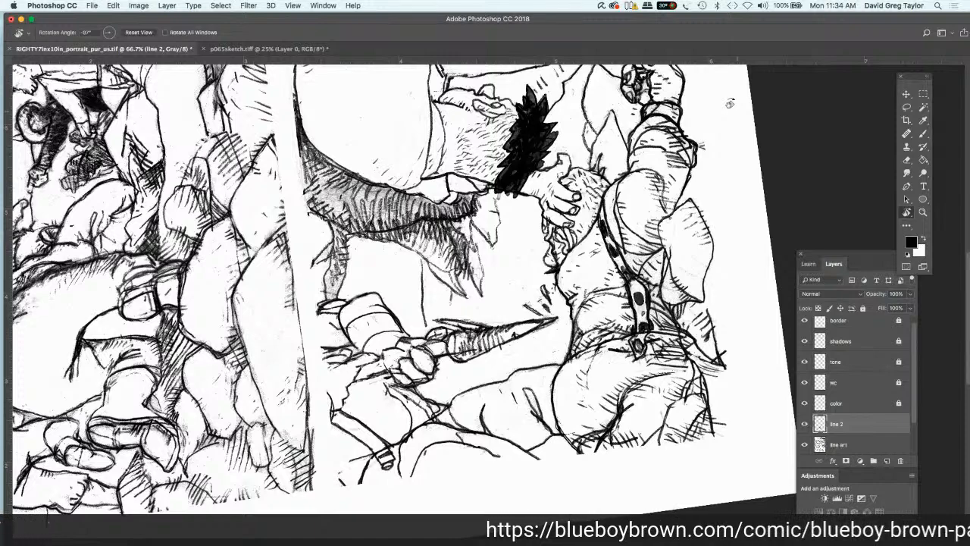
pyautogui.doubleClick(911, 215)
pyautogui.click(911, 215)
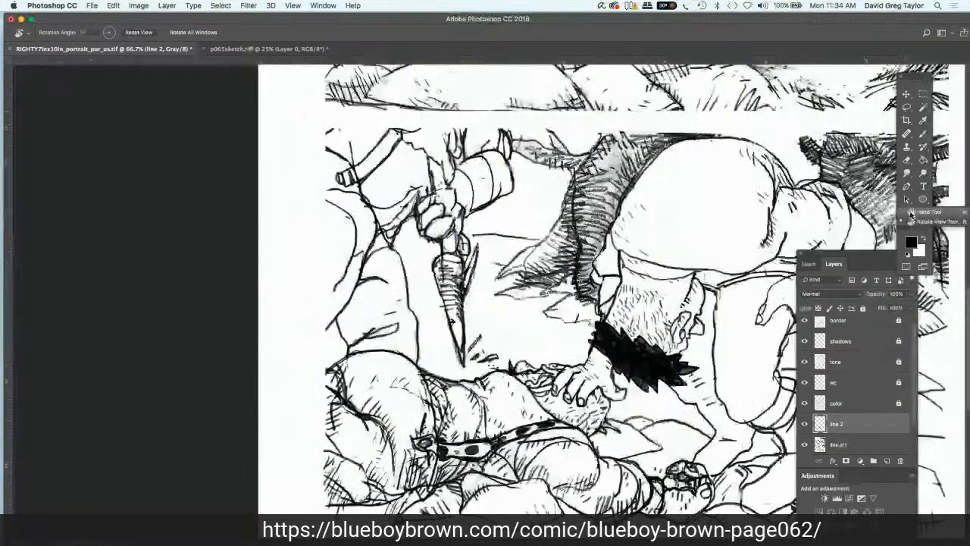
pyautogui.click(919, 212)
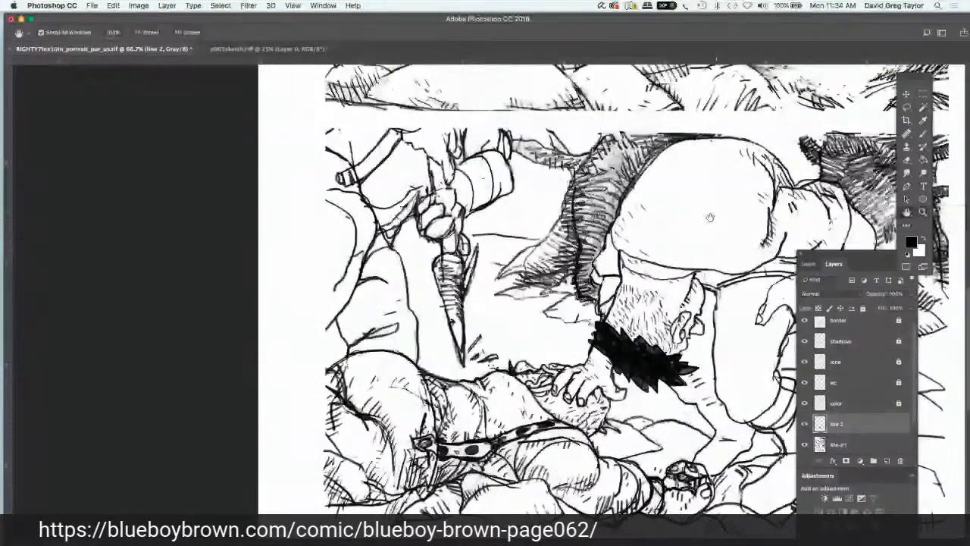
pyautogui.moveTo(711, 218)
pyautogui.mouseDown()
pyautogui.moveTo(613, 164)
pyautogui.moveTo(622, 174)
pyautogui.mouseUp()
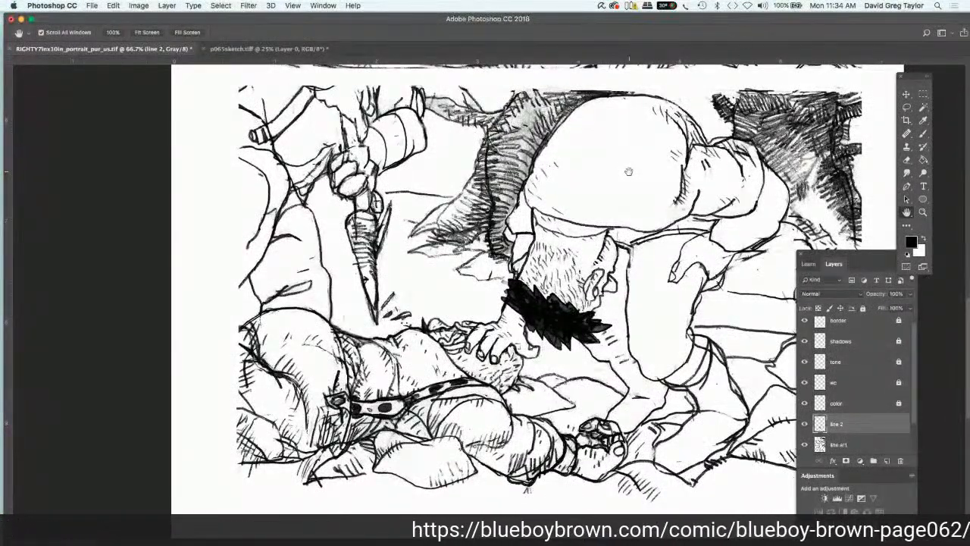
pyautogui.click(922, 135)
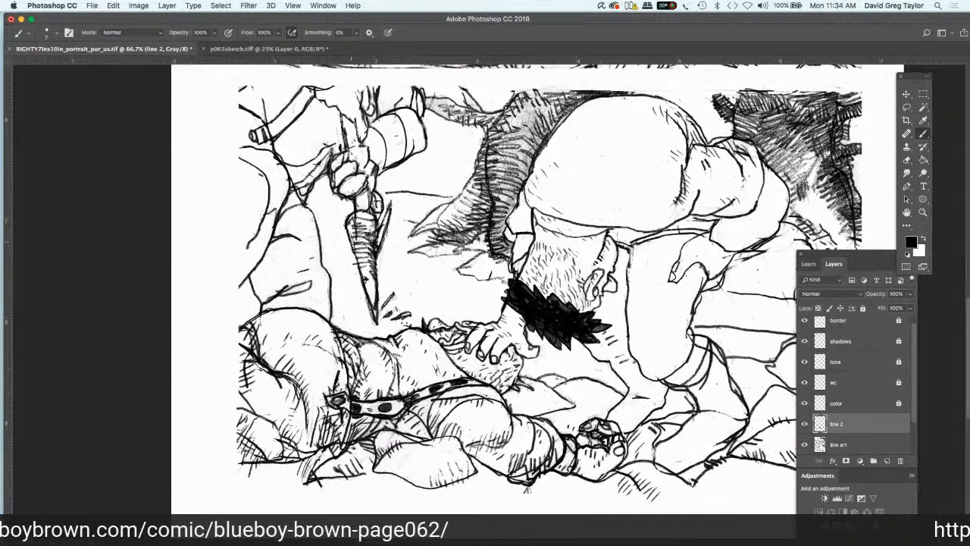
pyautogui.moveTo(351, 242); pyautogui.dragTo(376, 325)
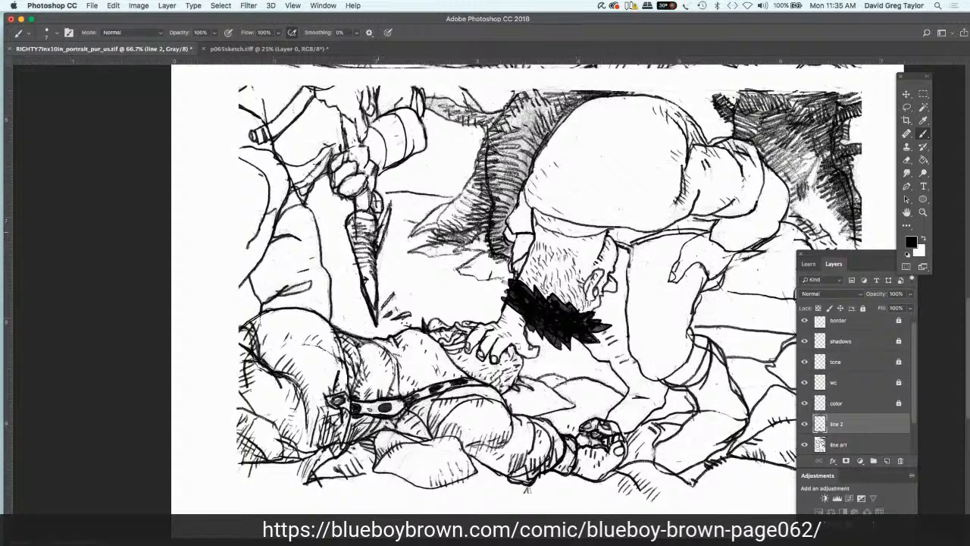
pyautogui.moveTo(379, 232)
pyautogui.mouseDown()
pyautogui.moveTo(389, 205)
pyautogui.moveTo(376, 247)
pyautogui.moveTo(376, 220)
pyautogui.moveTo(365, 211)
pyautogui.mouseUp()
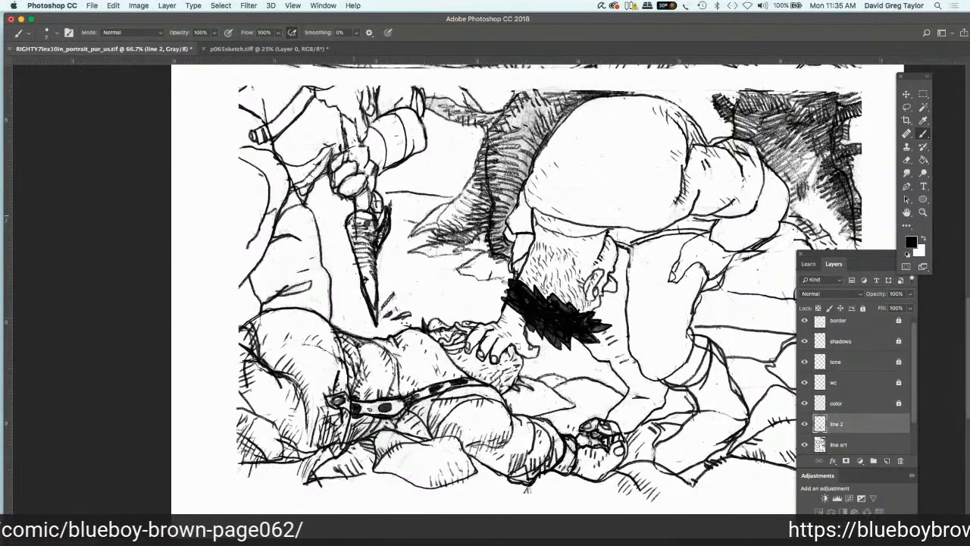
# Step: Fill the blade with dense black strokes and ink the lines just above the gripping hand on line 2
pyautogui.moveTo(355, 216); pyautogui.dragTo(350, 225)
pyautogui.moveTo(370, 274); pyautogui.dragTo(369, 285)
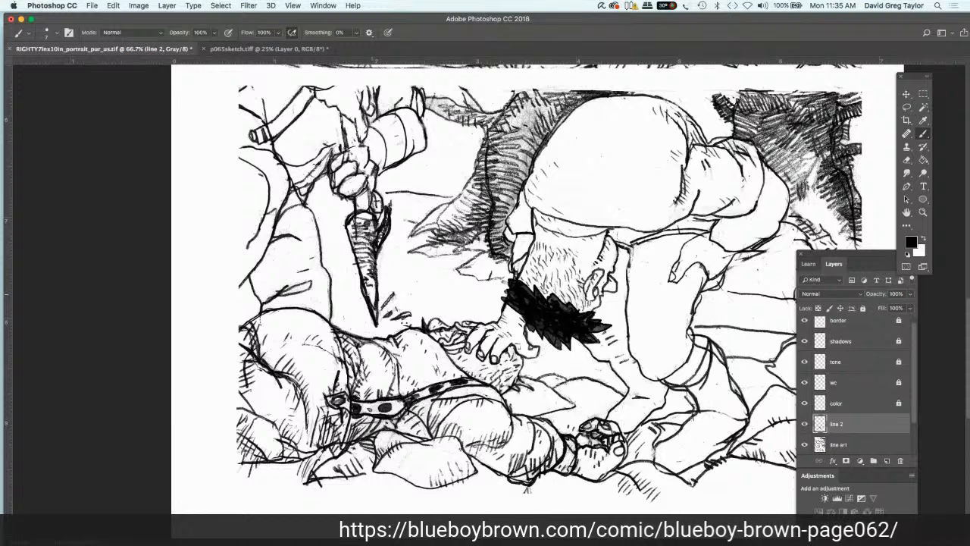
pyautogui.moveTo(373, 286); pyautogui.dragTo(369, 303)
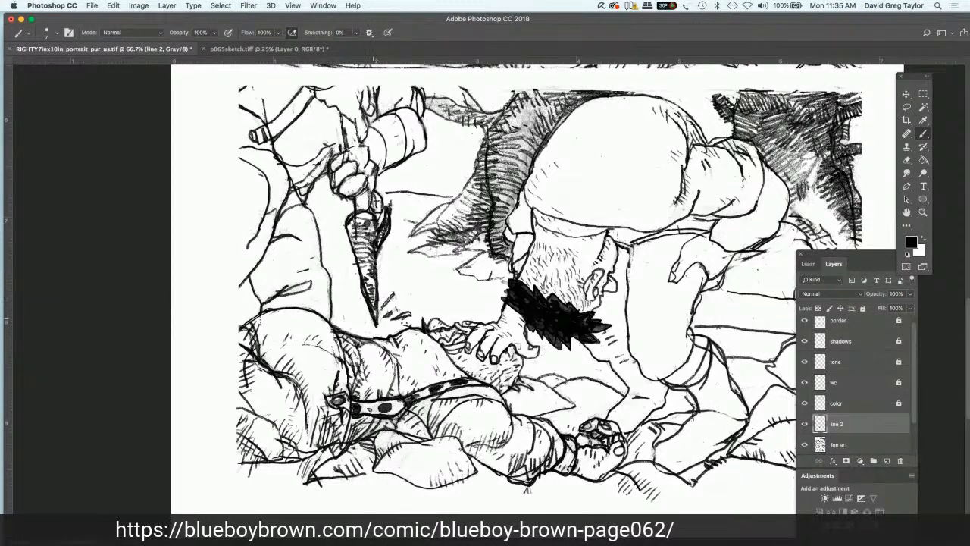
pyautogui.moveTo(375, 298); pyautogui.dragTo(374, 309)
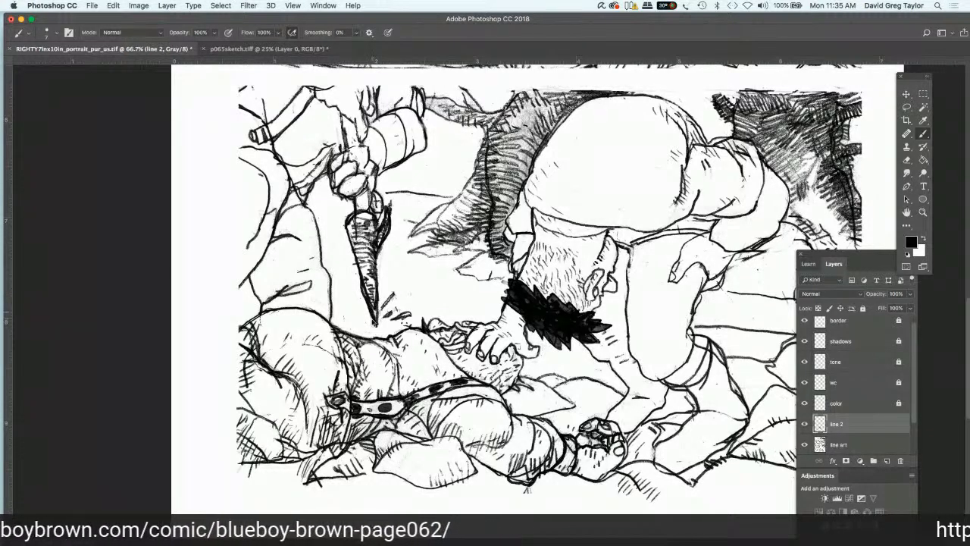
pyautogui.moveTo(368, 270); pyautogui.dragTo(362, 276)
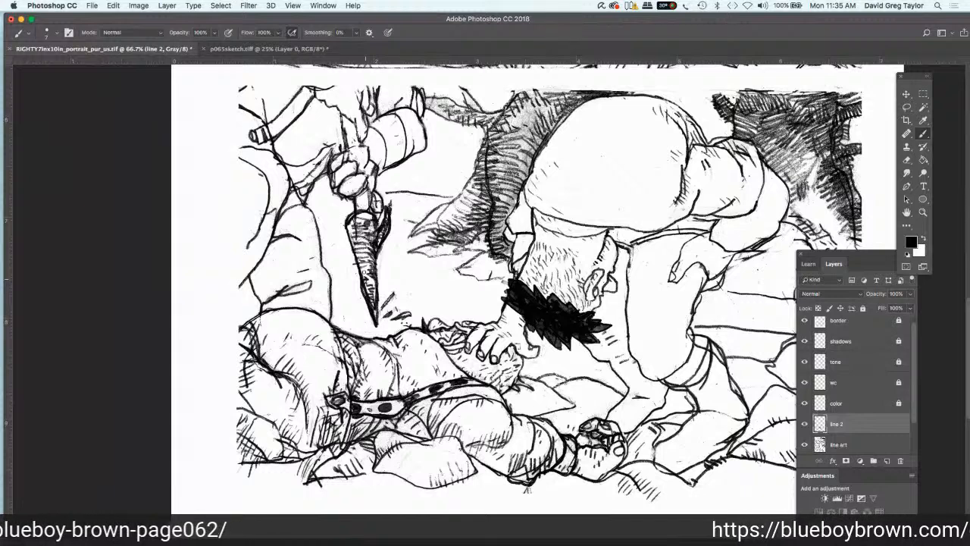
pyautogui.moveTo(371, 258); pyautogui.dragTo(362, 259)
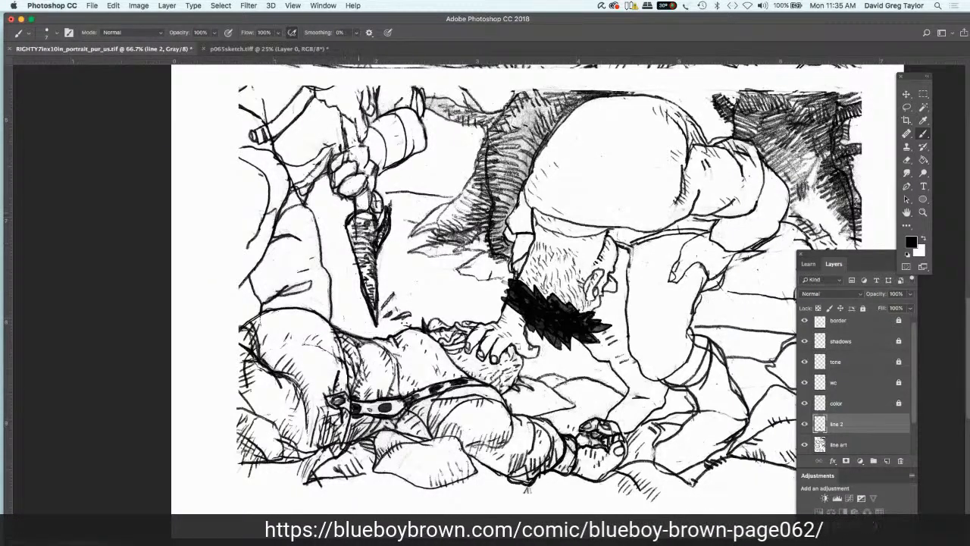
pyautogui.moveTo(368, 212)
pyautogui.mouseDown()
pyautogui.moveTo(359, 223)
pyautogui.moveTo(367, 309)
pyautogui.mouseUp()
pyautogui.moveTo(361, 235)
pyautogui.mouseDown()
pyautogui.moveTo(348, 242)
pyautogui.moveTo(356, 209)
pyautogui.moveTo(366, 204)
pyautogui.mouseUp()
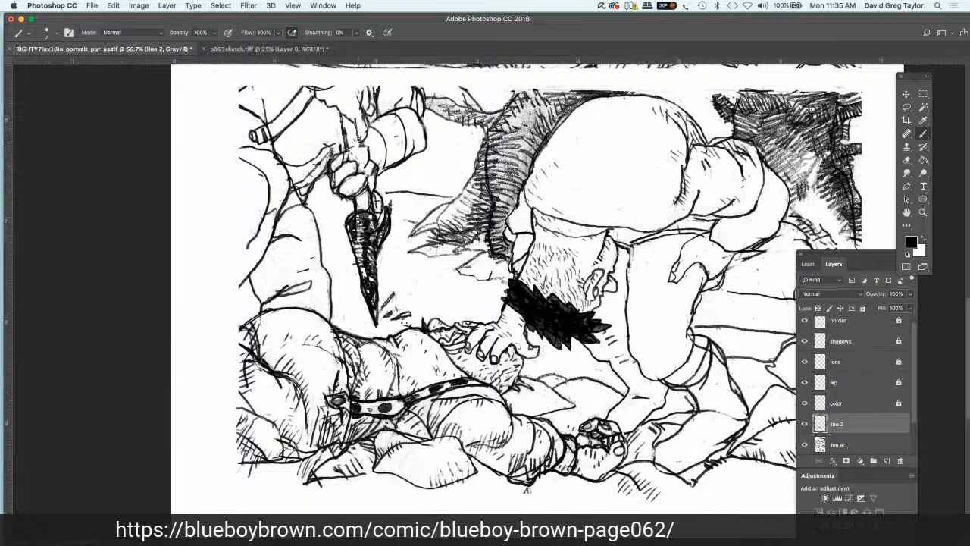
pyautogui.moveTo(339, 115); pyautogui.dragTo(342, 145)
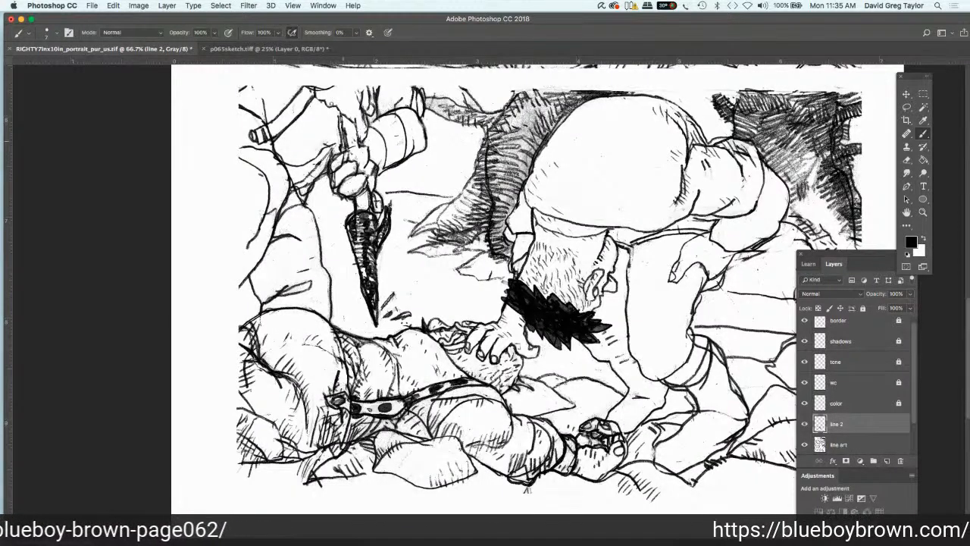
pyautogui.moveTo(336, 104)
pyautogui.mouseDown()
pyautogui.moveTo(360, 137)
pyautogui.moveTo(377, 140)
pyautogui.moveTo(358, 94)
pyautogui.moveTo(337, 112)
pyautogui.moveTo(321, 96)
pyautogui.moveTo(338, 112)
pyautogui.mouseUp()
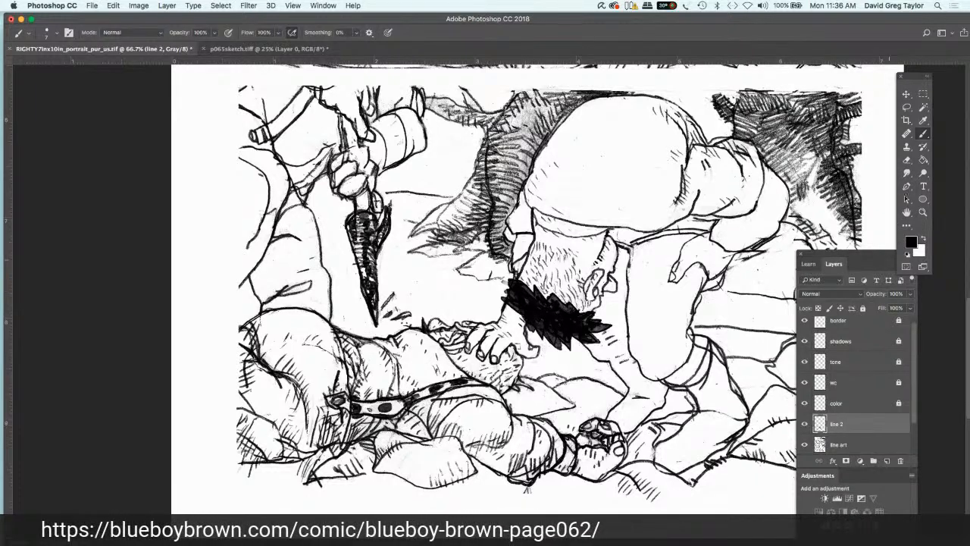
pyautogui.moveTo(857, 424); pyautogui.dragTo(868, 438)
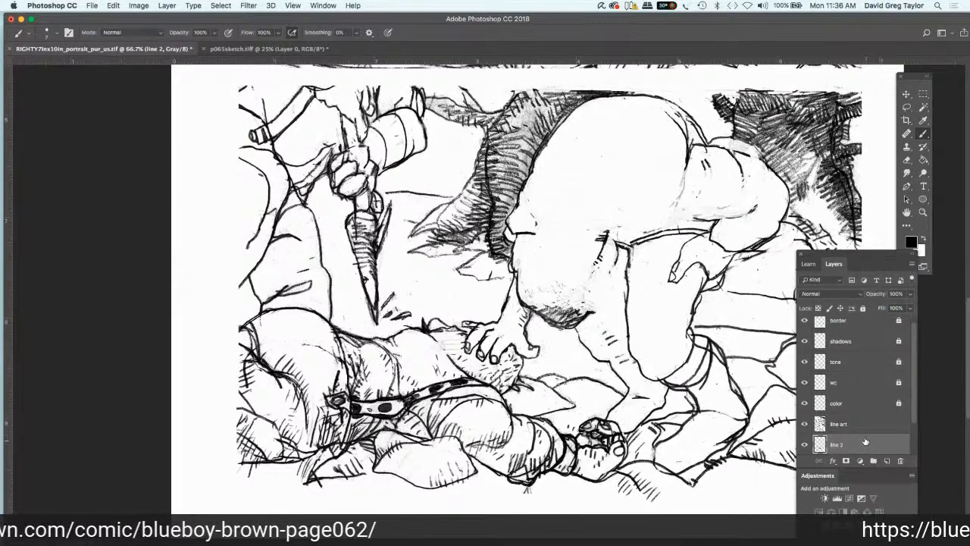
pyautogui.moveTo(861, 440); pyautogui.dragTo(862, 422)
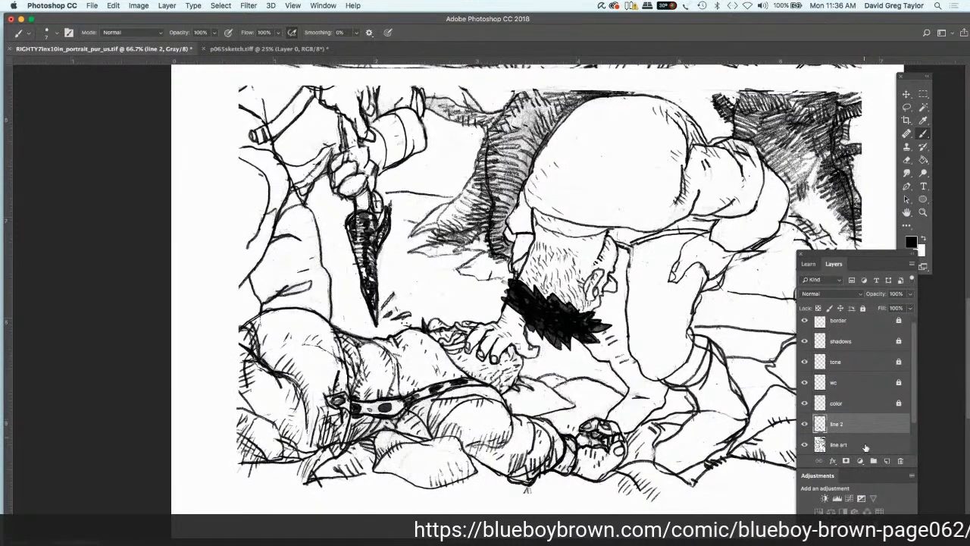
pyautogui.click(865, 448)
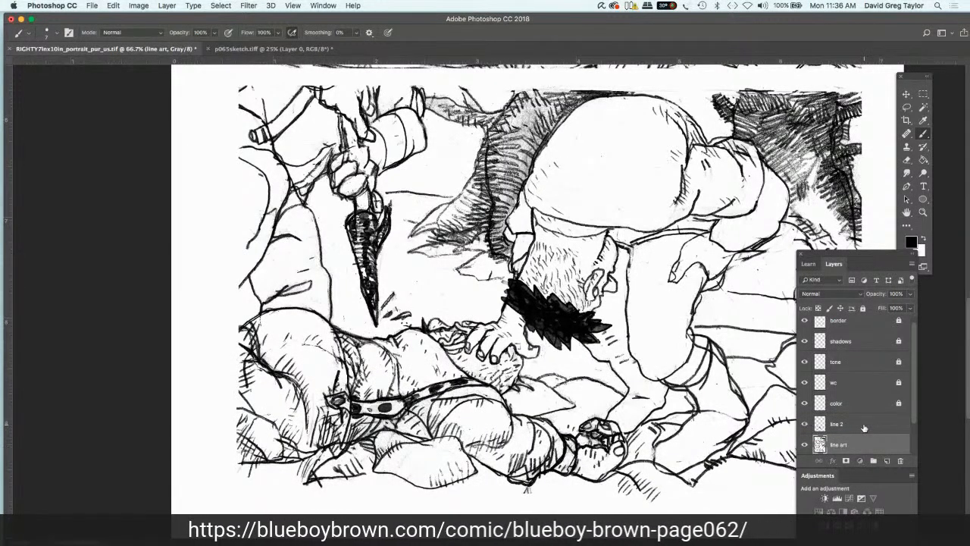
pyautogui.click(863, 426)
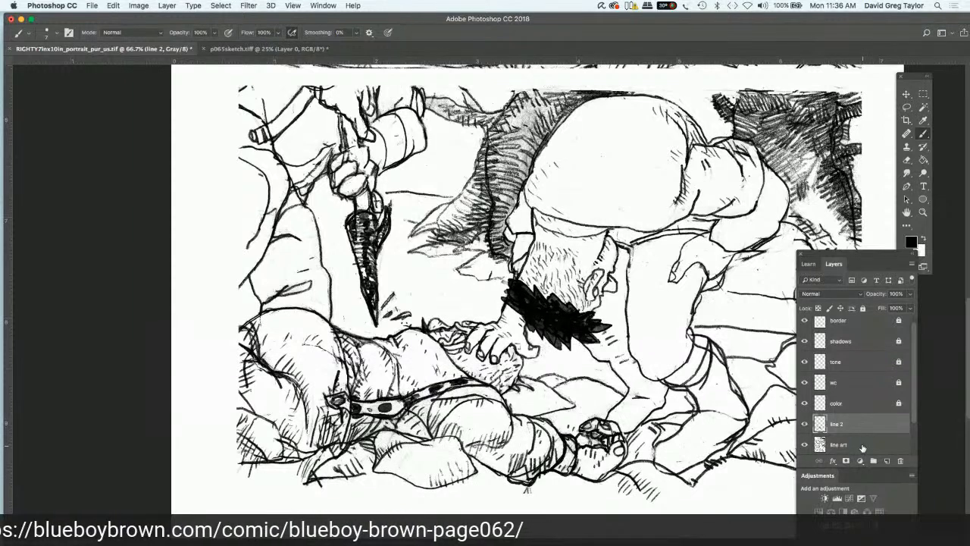
# Step: Paint out the scanned lines of the hand gripping the blade with white on the line art layer
pyautogui.click(862, 449)
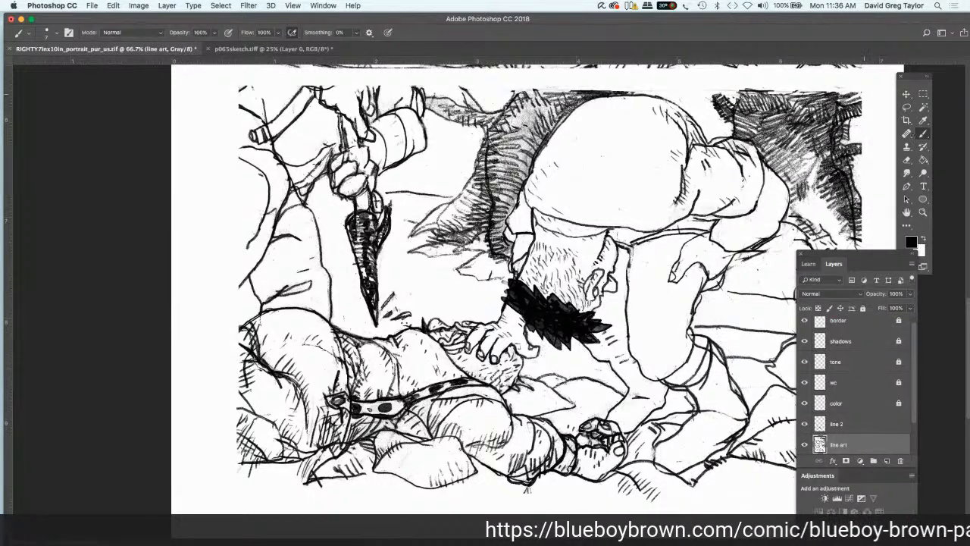
pyautogui.click(923, 238)
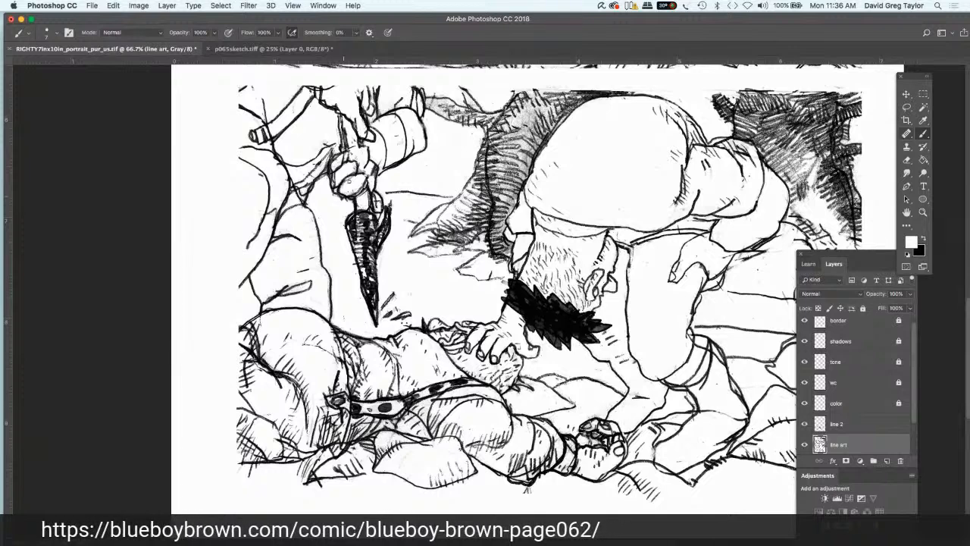
pyautogui.moveTo(349, 181)
pyautogui.mouseDown()
pyautogui.moveTo(365, 176)
pyautogui.moveTo(359, 193)
pyautogui.moveTo(375, 195)
pyautogui.mouseUp()
pyautogui.moveTo(345, 194)
pyautogui.mouseDown()
pyautogui.moveTo(355, 198)
pyautogui.moveTo(335, 184)
pyautogui.moveTo(332, 161)
pyautogui.moveTo(353, 156)
pyautogui.mouseUp()
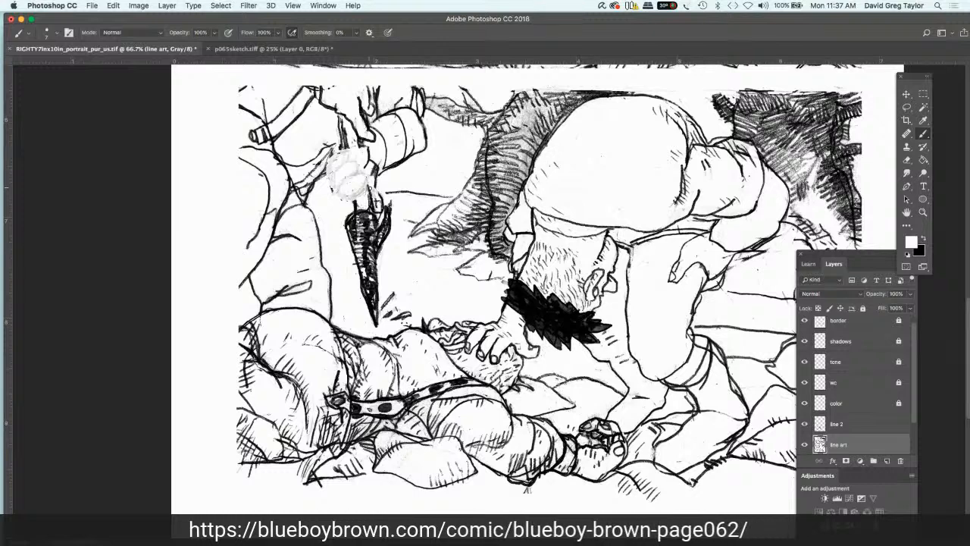
# Step: Redraw the fingers and outline of the hand gripping the blade in black on the line 2 layer
pyautogui.press('x')
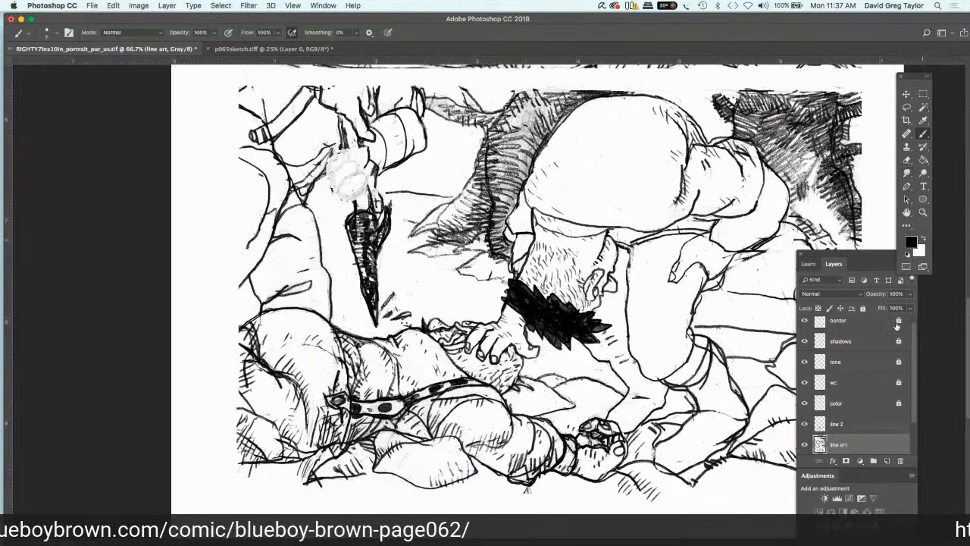
pyautogui.click(856, 426)
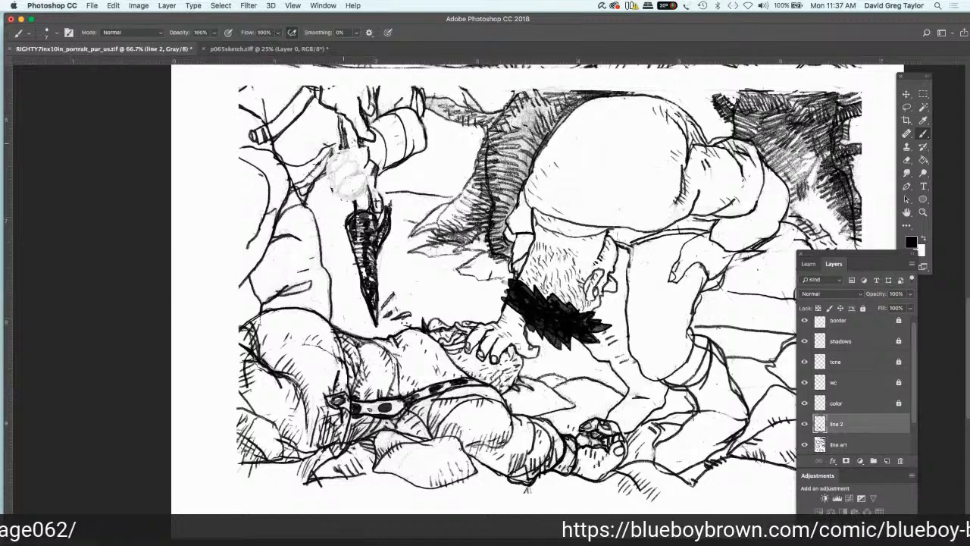
pyautogui.moveTo(337, 146)
pyautogui.mouseDown()
pyautogui.moveTo(328, 157)
pyautogui.moveTo(341, 156)
pyautogui.mouseUp()
pyautogui.moveTo(361, 150)
pyautogui.mouseDown()
pyautogui.moveTo(323, 177)
pyautogui.moveTo(365, 159)
pyautogui.moveTo(332, 187)
pyautogui.mouseUp()
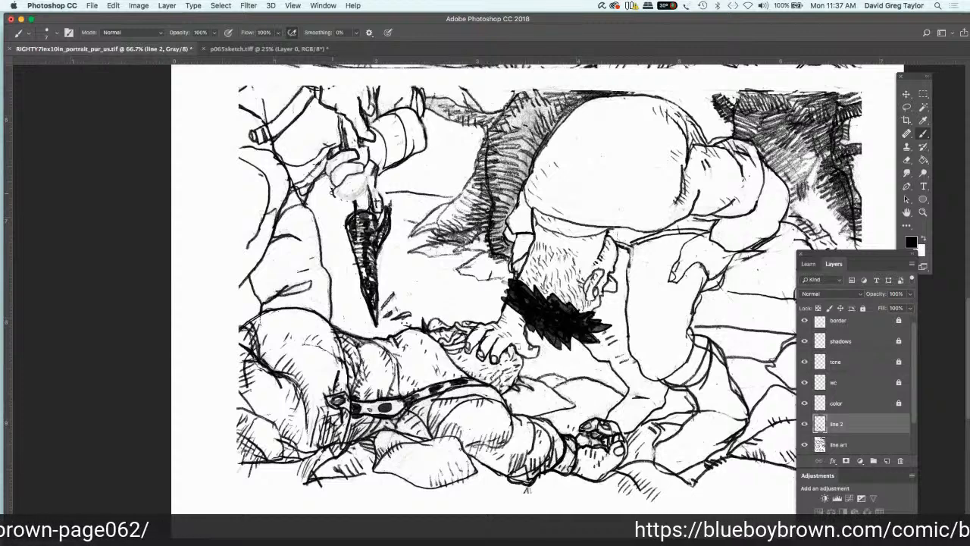
pyautogui.moveTo(333, 190)
pyautogui.mouseDown()
pyautogui.moveTo(363, 181)
pyautogui.moveTo(337, 200)
pyautogui.moveTo(351, 192)
pyautogui.mouseUp()
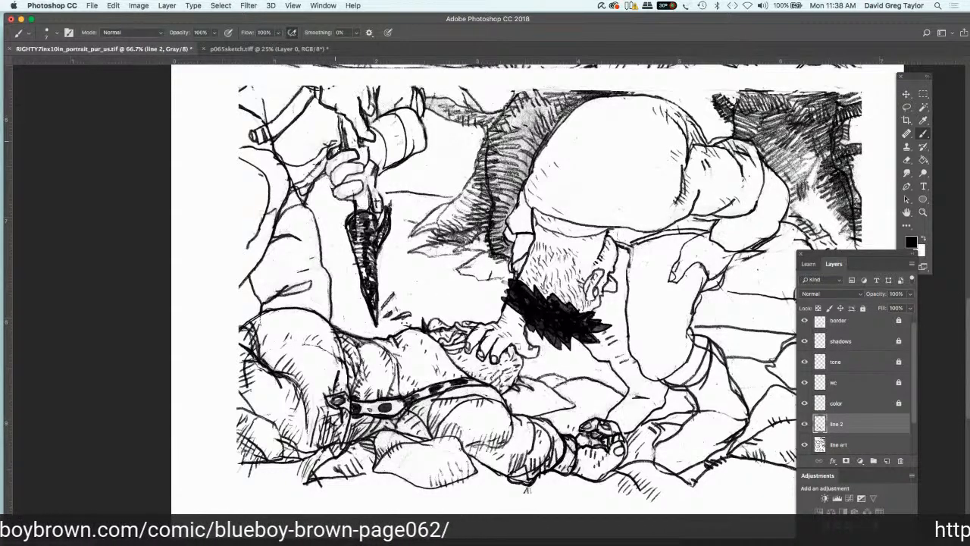
# Step: Clean up the stray lines beside the gripping hand's wrist with white on the line art layer
pyautogui.hotkey('alt', '[')
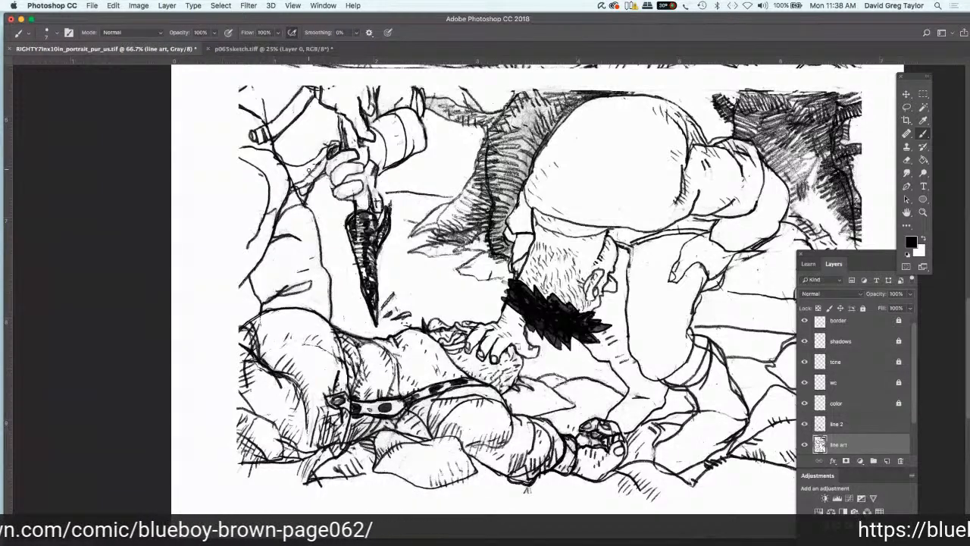
pyautogui.moveTo(309, 172); pyautogui.dragTo(317, 179)
pyautogui.press('super+z')
pyautogui.click(924, 239)
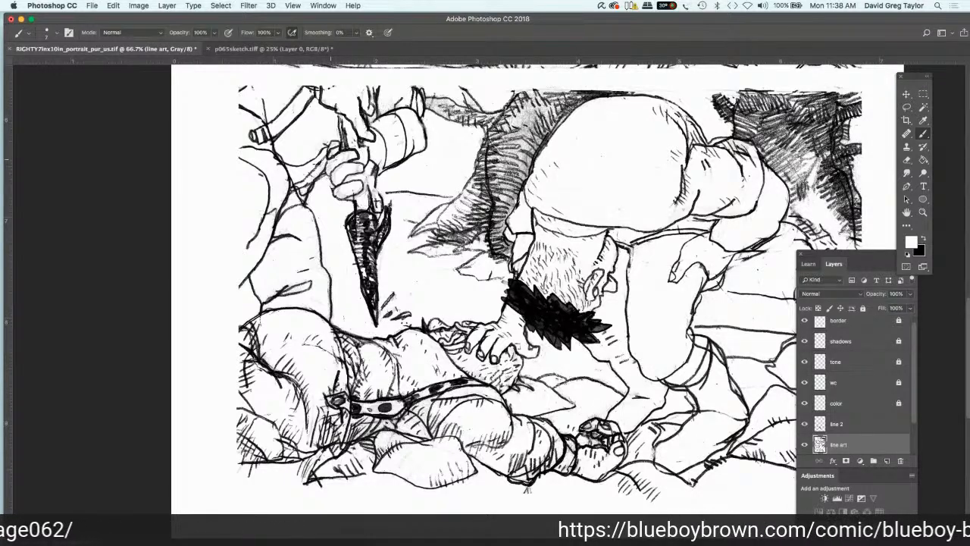
# Step: Add short black shading strokes to the fingers of the gripping hand on line 2
pyautogui.click(859, 421)
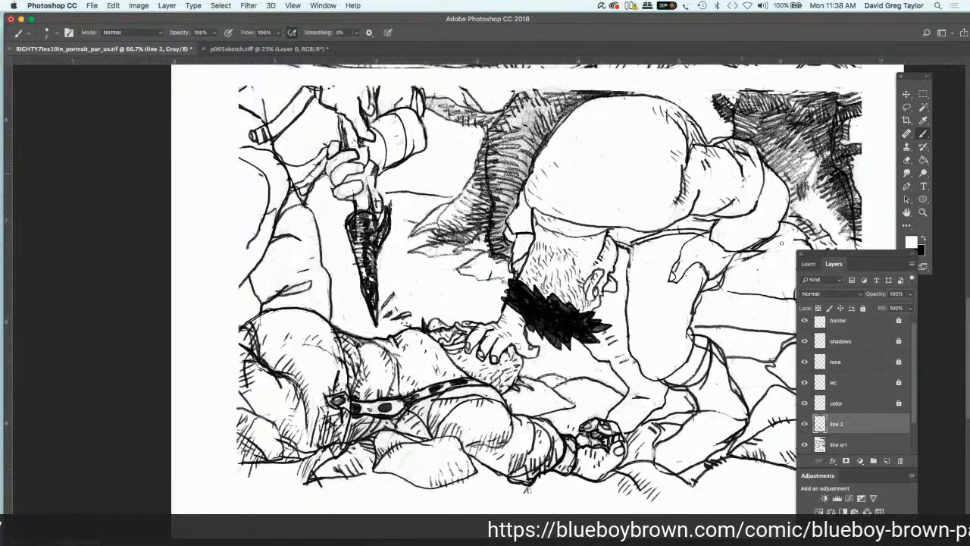
pyautogui.click(924, 238)
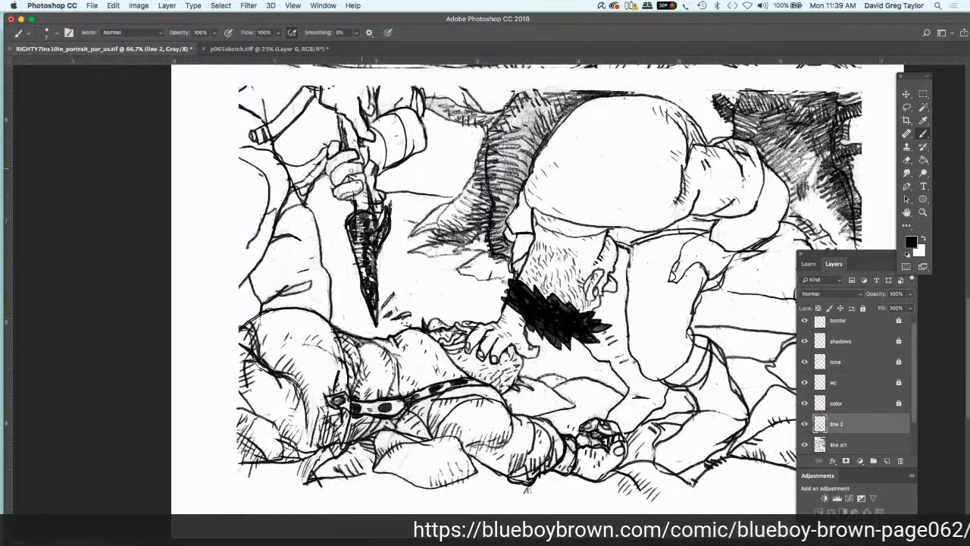
pyautogui.moveTo(361, 169); pyautogui.dragTo(340, 177)
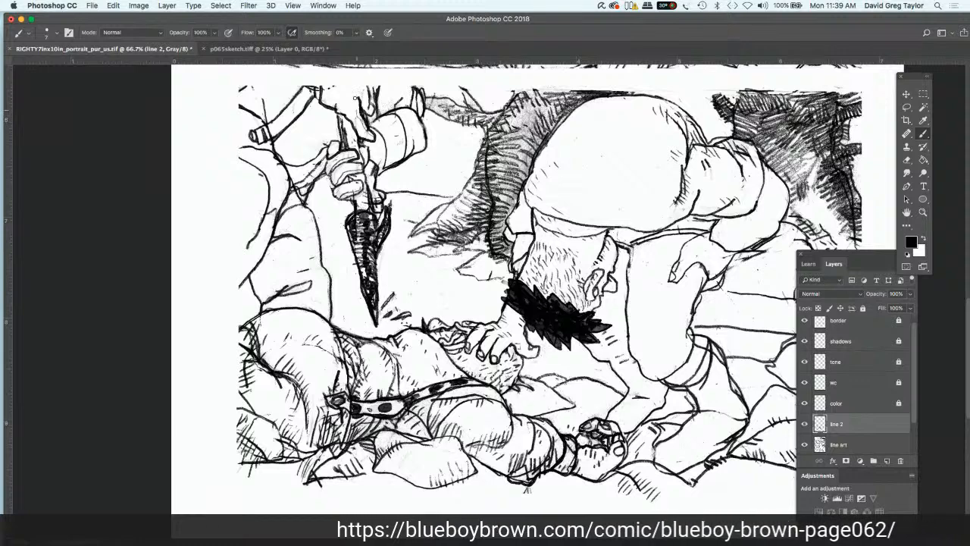
# Step: Shade the standing figure's other hand and rolled sleeve cuff with short black strokes on line 2
pyautogui.moveTo(355, 94); pyautogui.dragTo(368, 115)
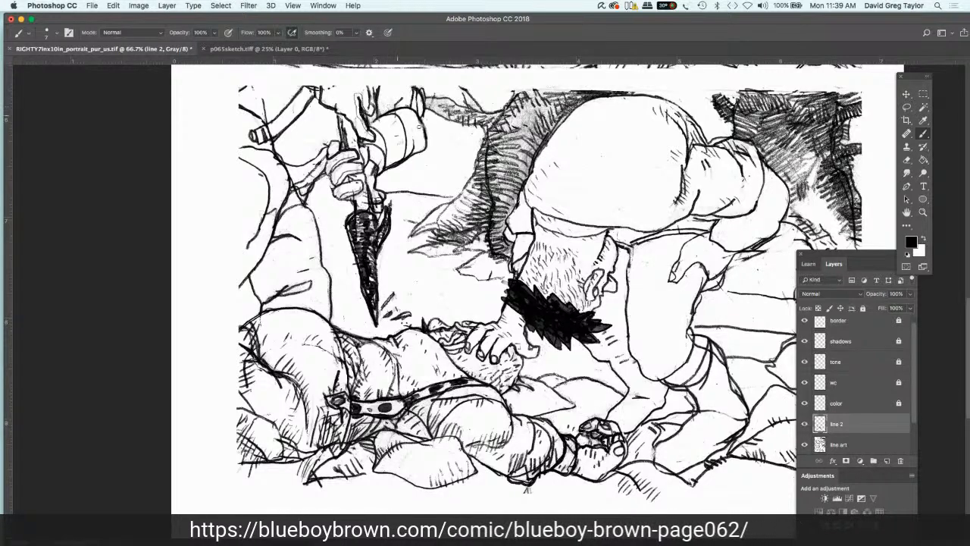
pyautogui.moveTo(402, 131)
pyautogui.mouseDown()
pyautogui.moveTo(415, 154)
pyautogui.moveTo(423, 135)
pyautogui.mouseUp()
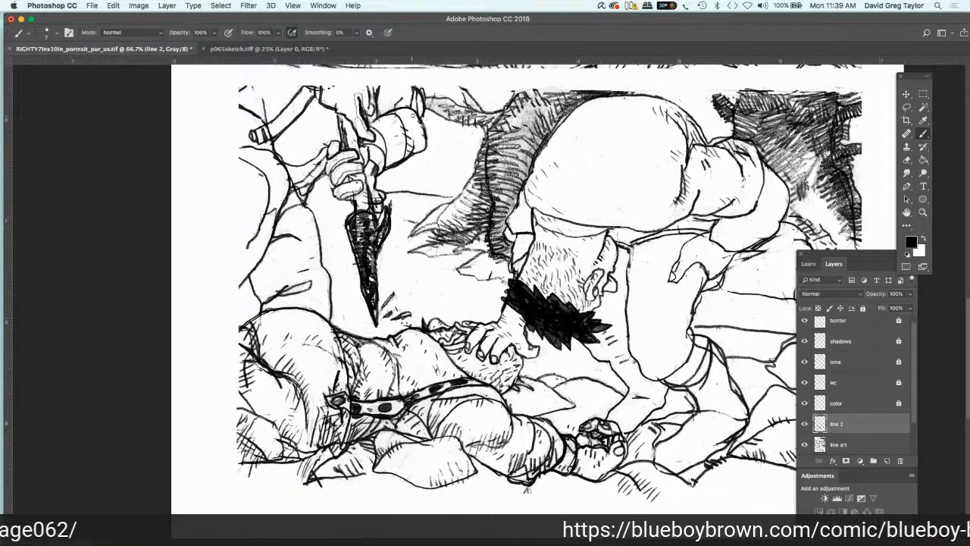
pyautogui.moveTo(415, 95)
pyautogui.mouseDown()
pyautogui.moveTo(411, 107)
pyautogui.moveTo(385, 103)
pyautogui.moveTo(382, 112)
pyautogui.mouseUp()
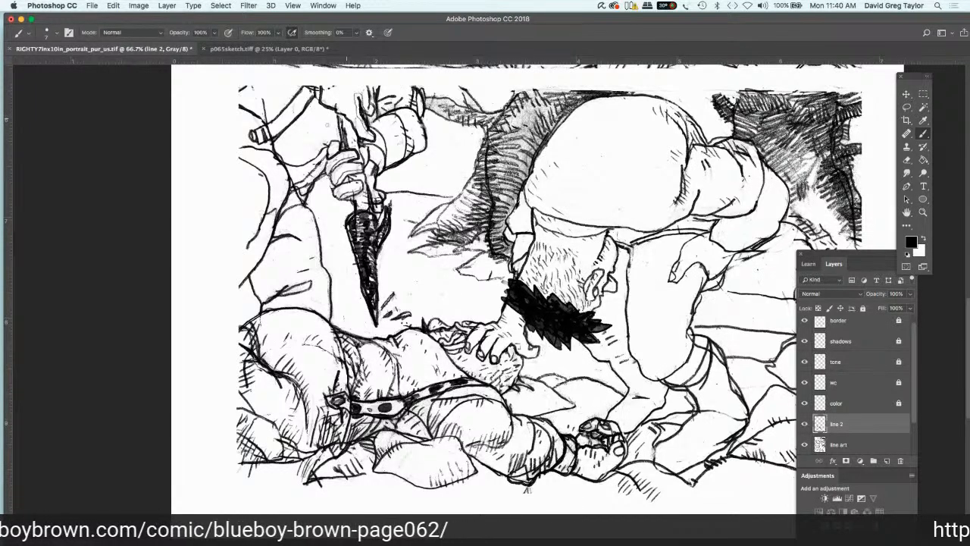
# Step: Add short black hatching to the standing figure's shirt and along the diagonal strap on line 2
pyautogui.moveTo(329, 114); pyautogui.dragTo(339, 130)
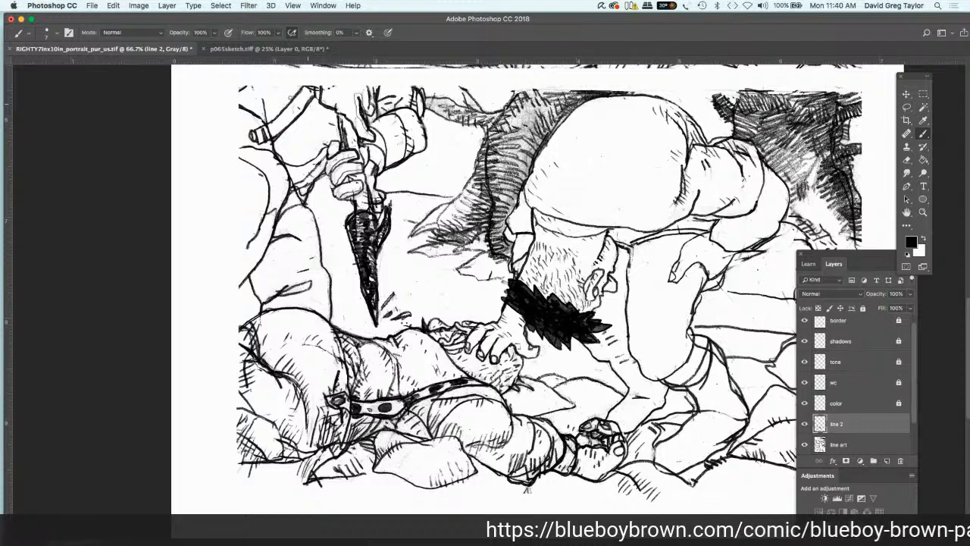
pyautogui.moveTo(308, 103)
pyautogui.mouseDown()
pyautogui.moveTo(301, 94)
pyautogui.moveTo(311, 90)
pyautogui.moveTo(300, 109)
pyautogui.mouseUp()
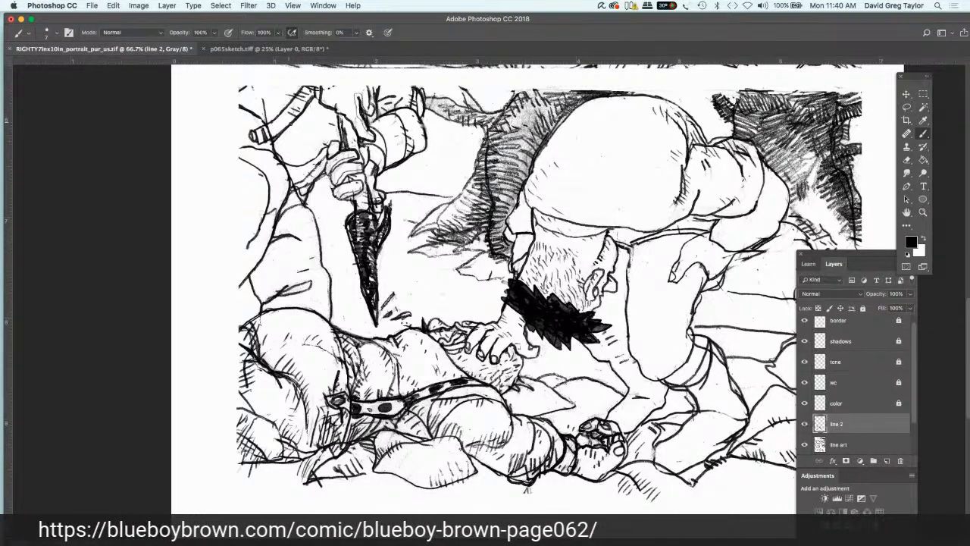
pyautogui.moveTo(284, 125); pyautogui.dragTo(294, 120)
# Step: Close the Import Images from Device window and hatch the standing figure's trouser folds in black on line 2
pyautogui.press('Tab')
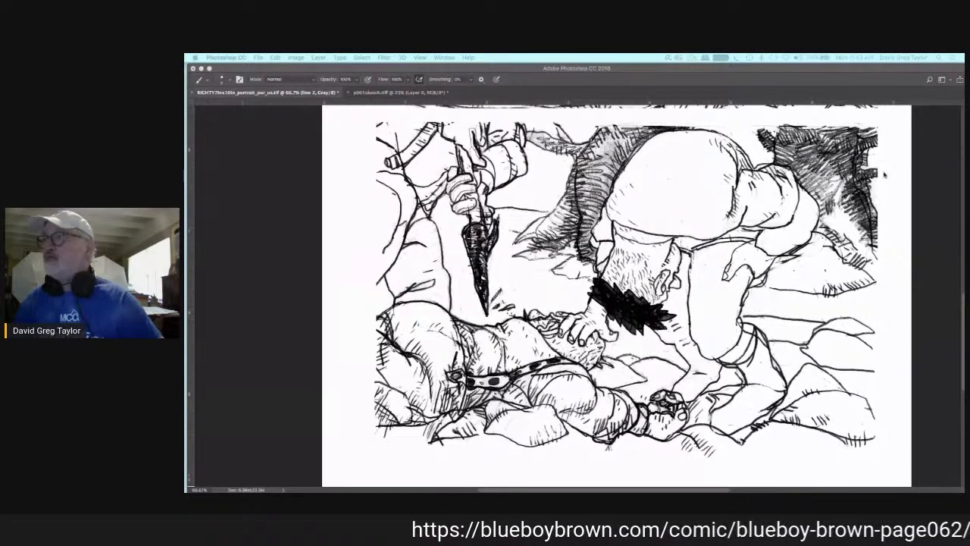
pyautogui.click(881, 205)
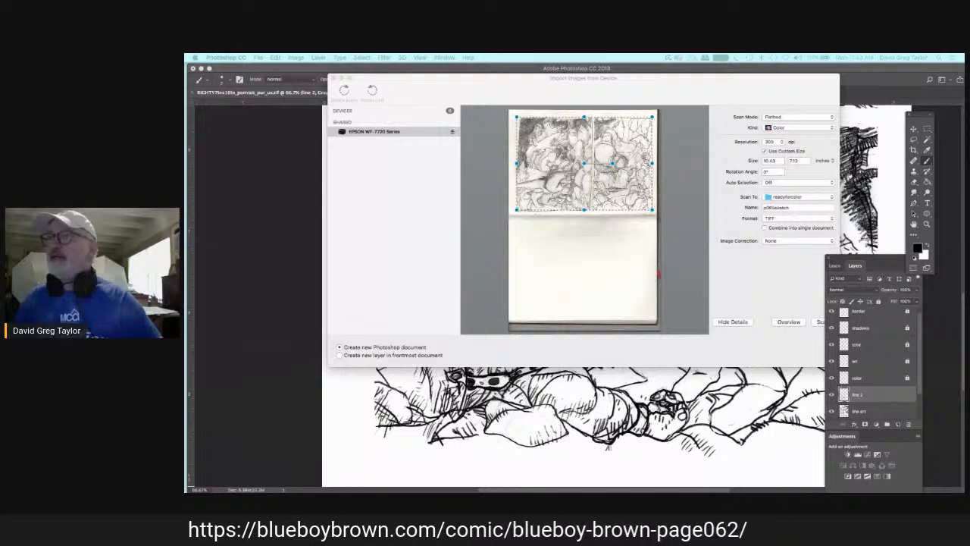
pyautogui.click(334, 78)
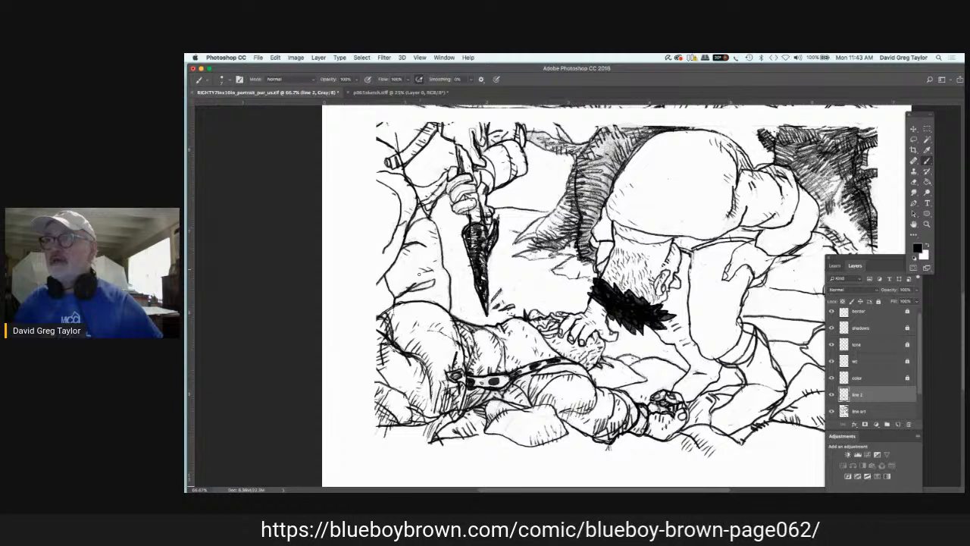
pyautogui.moveTo(420, 286); pyautogui.dragTo(430, 283)
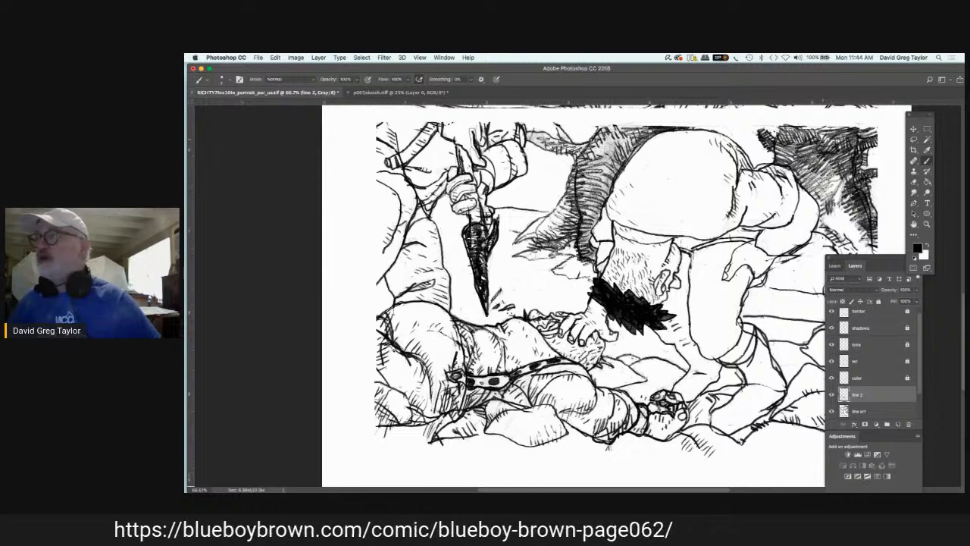
# Step: Examine the inked upper panel and the whole page to compare both panels
pyautogui.press('pageup')
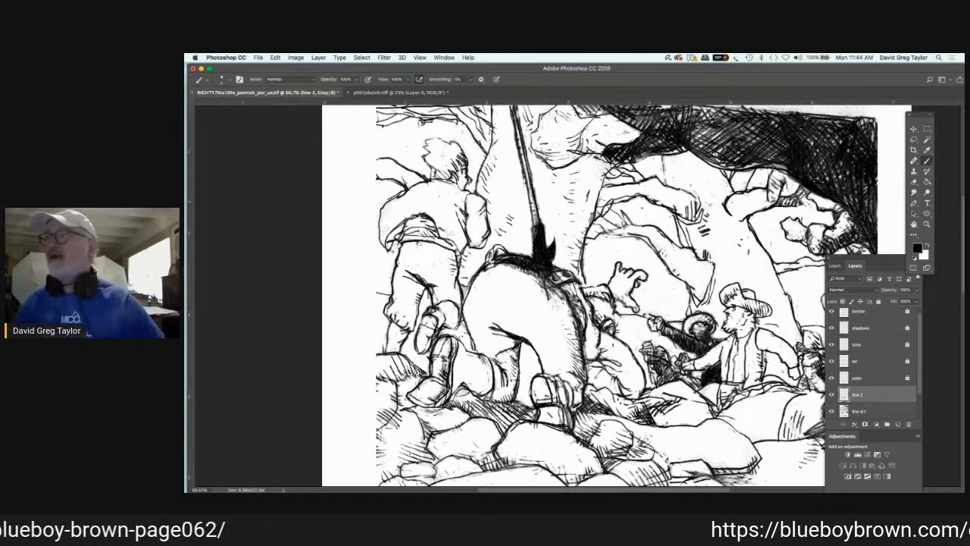
pyautogui.press('space')
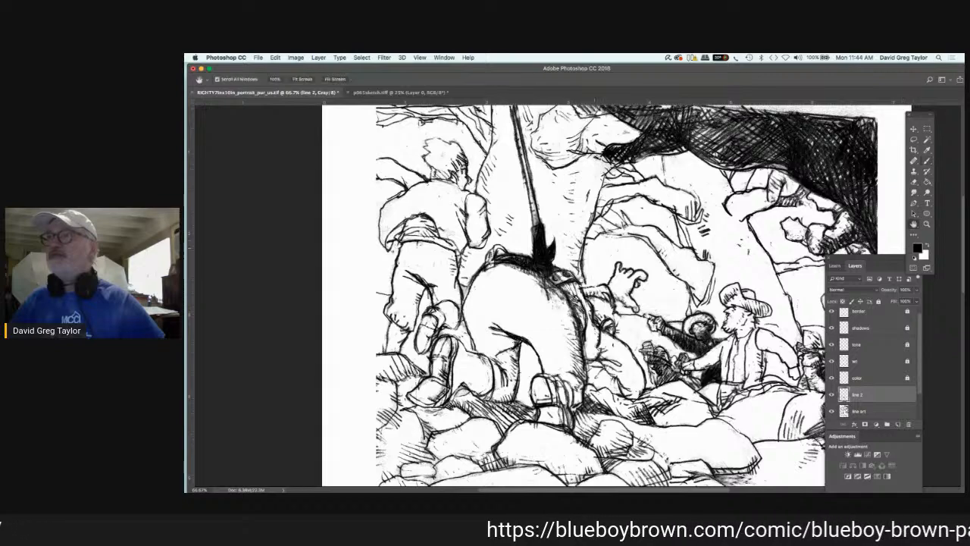
pyautogui.moveTo(595, 248); pyautogui.dragTo(601, 118)
pyautogui.moveTo(627, 278); pyautogui.dragTo(589, 95)
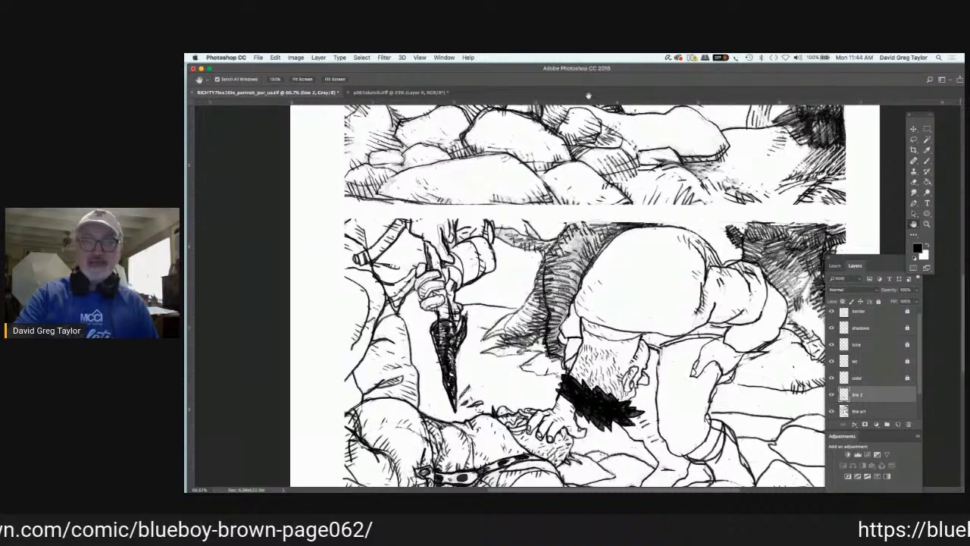
pyautogui.press('super+minus')
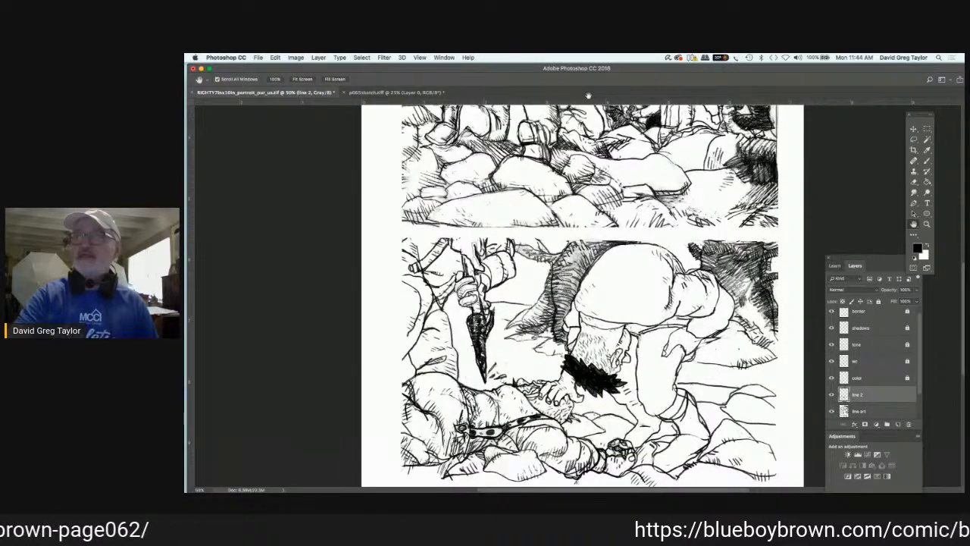
pyautogui.press('super+minus')
pyautogui.press('super+minus')
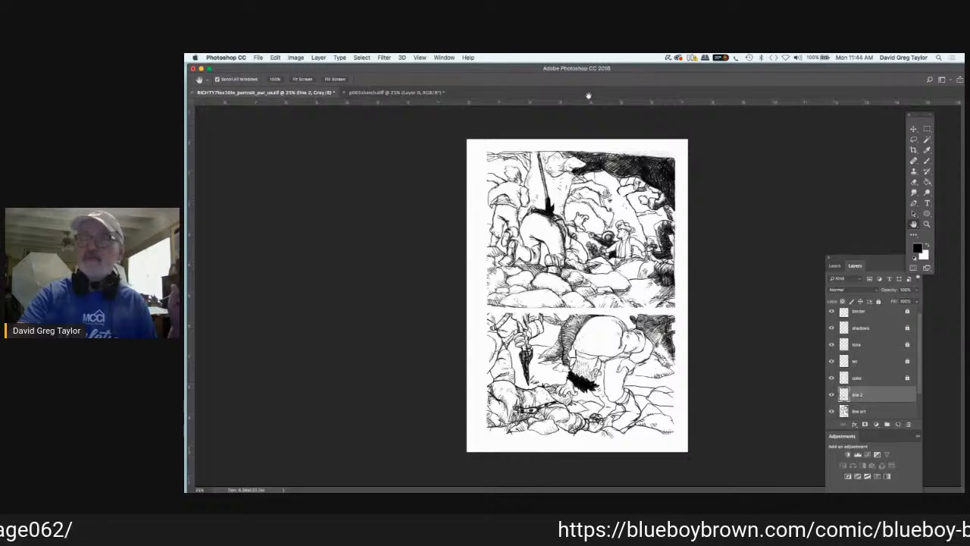
pyautogui.press('super+equal')
pyautogui.press('super+equal')
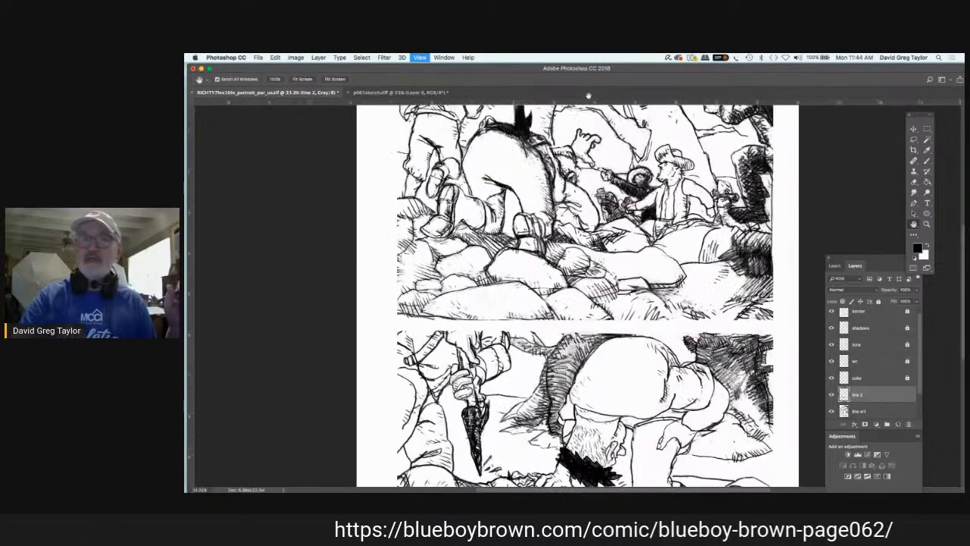
pyautogui.press('super+equal')
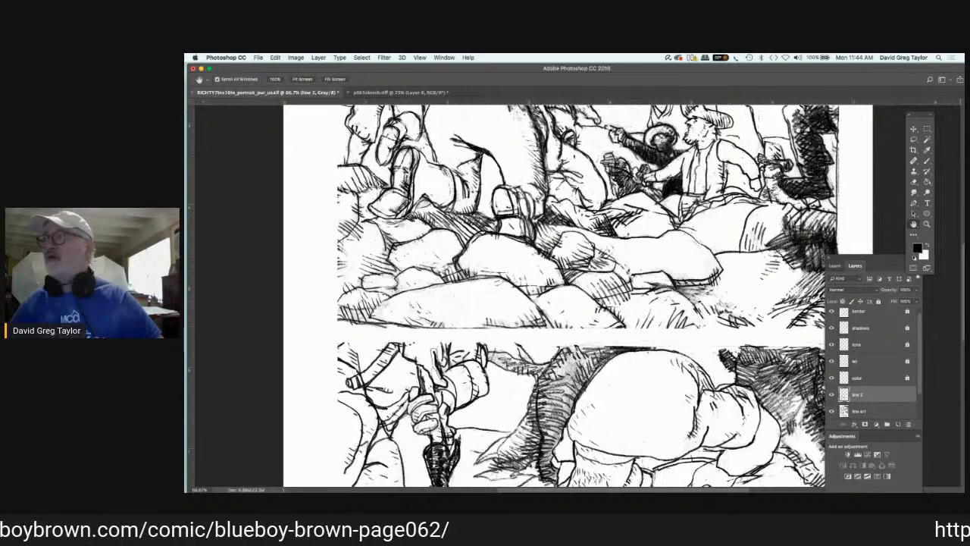
# Step: Paint out the bending figure's wrist lines above the hand on the knee with white on the line art layer
pyautogui.scroll(-5, 460, 217)
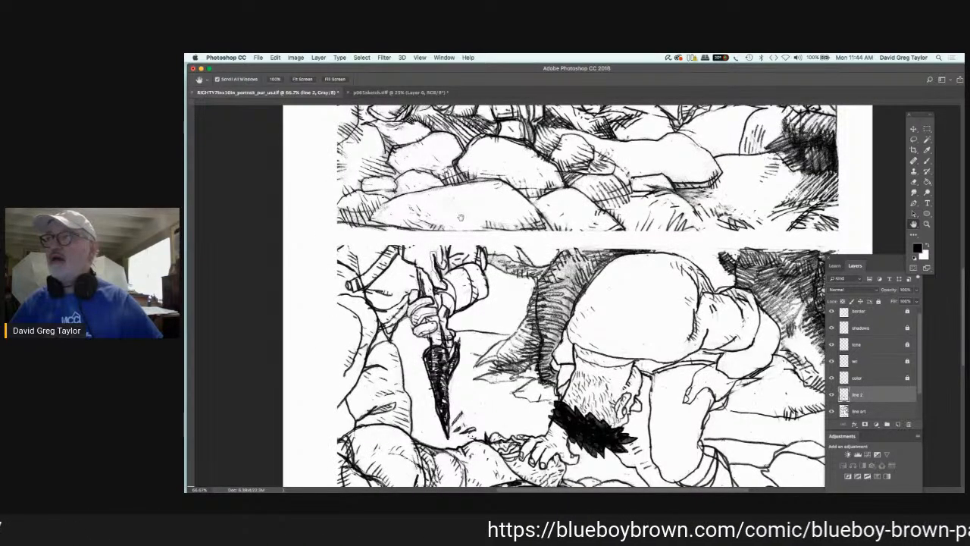
pyautogui.scroll(-1, 460, 218)
pyautogui.scroll(-5, 460, 217)
pyautogui.hscroll(3, 460, 218)
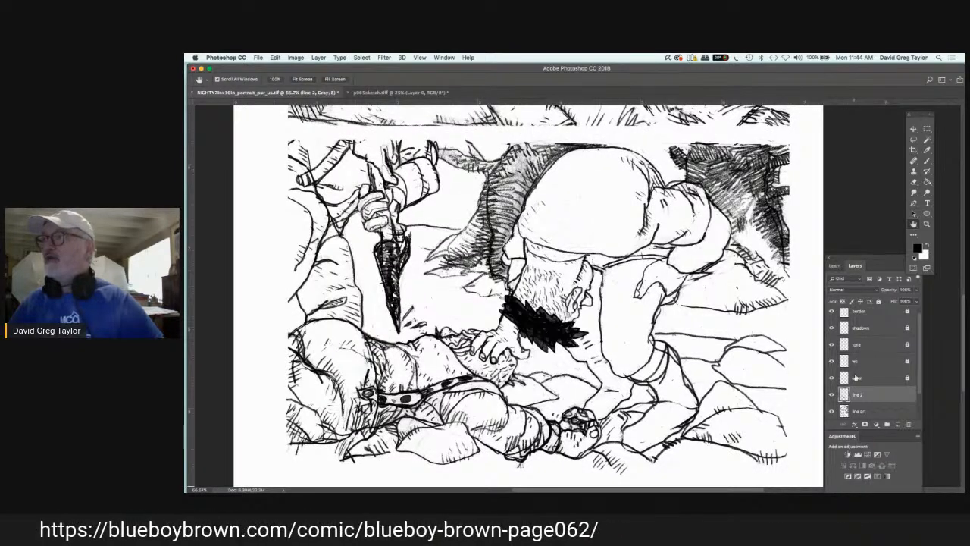
pyautogui.click(859, 410)
pyautogui.click(927, 161)
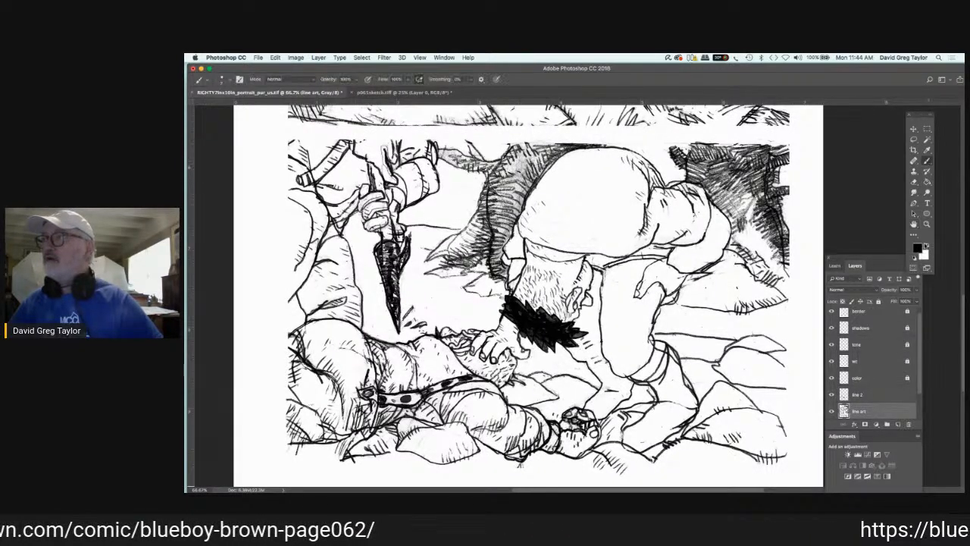
pyautogui.click(927, 246)
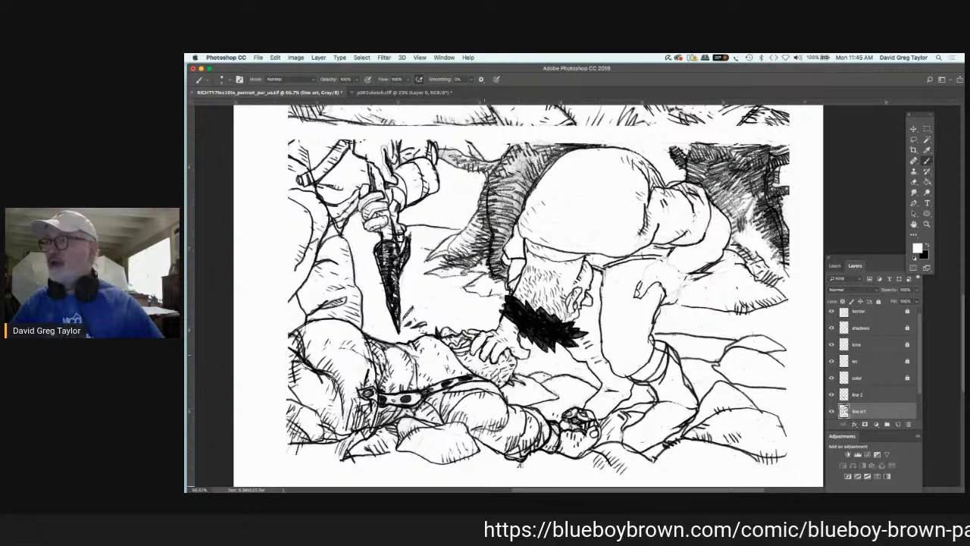
# Step: Ink the bending figure's hand resting on the lying figure's head in black on line 2
pyautogui.click(882, 396)
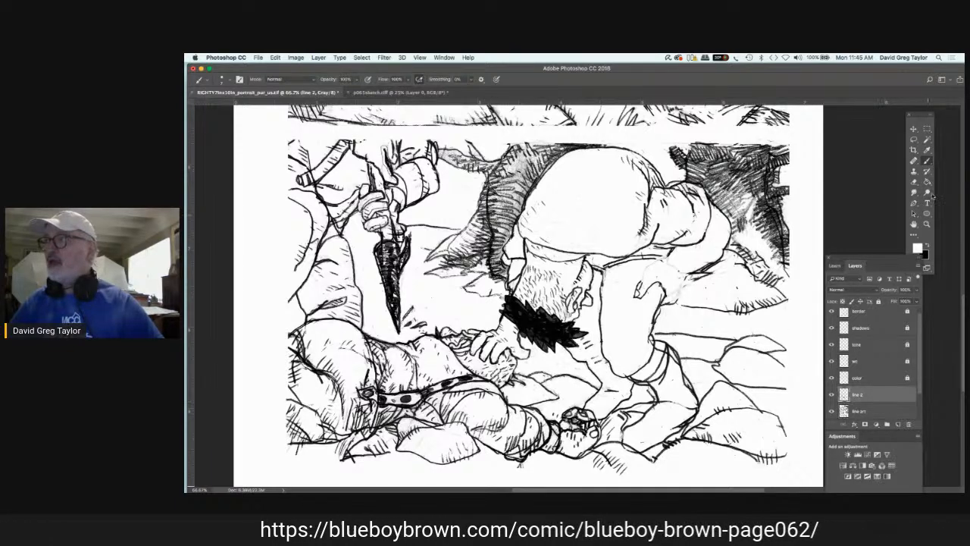
pyautogui.click(924, 241)
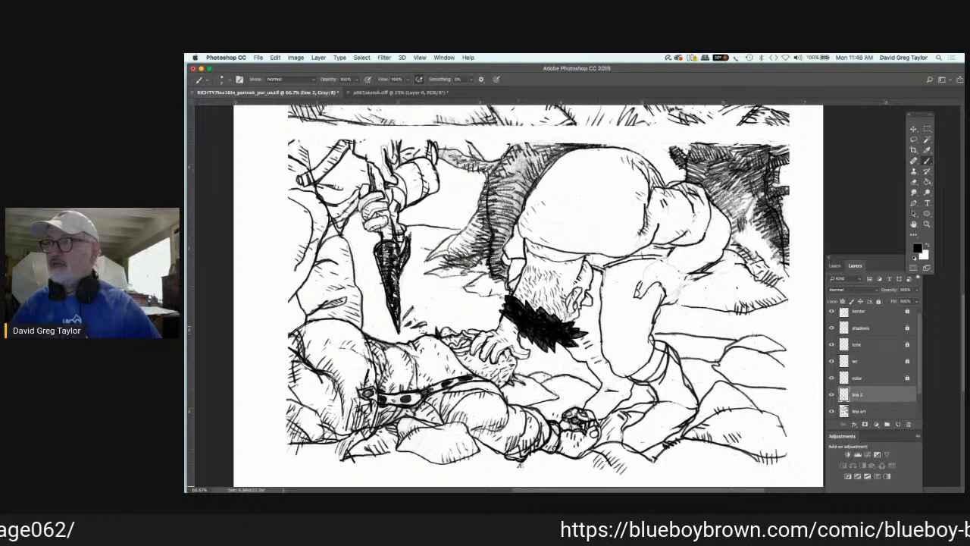
# Step: Ink the bending figure's wrist, sleeve edge and hand resting on the knee in black on line 2
pyautogui.click(864, 411)
pyautogui.press('x')
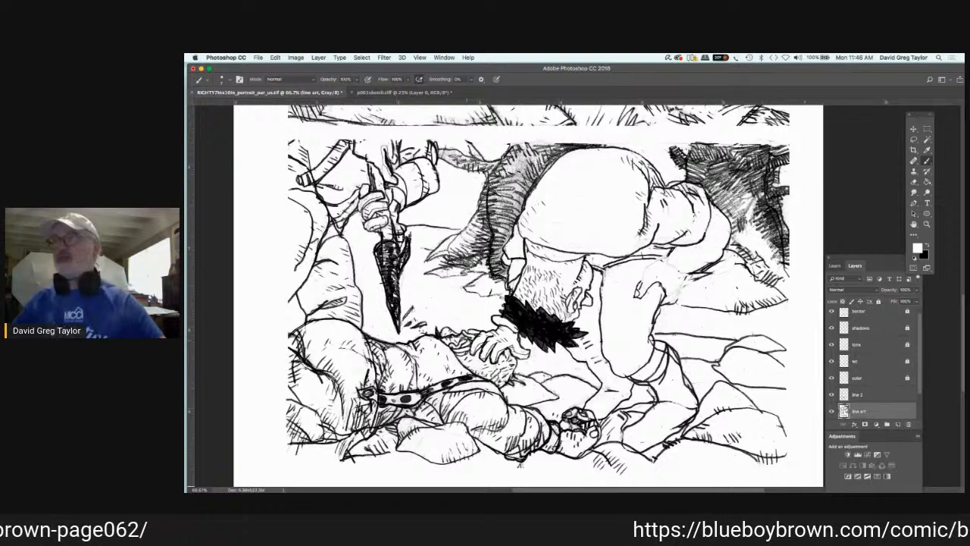
pyautogui.click(928, 245)
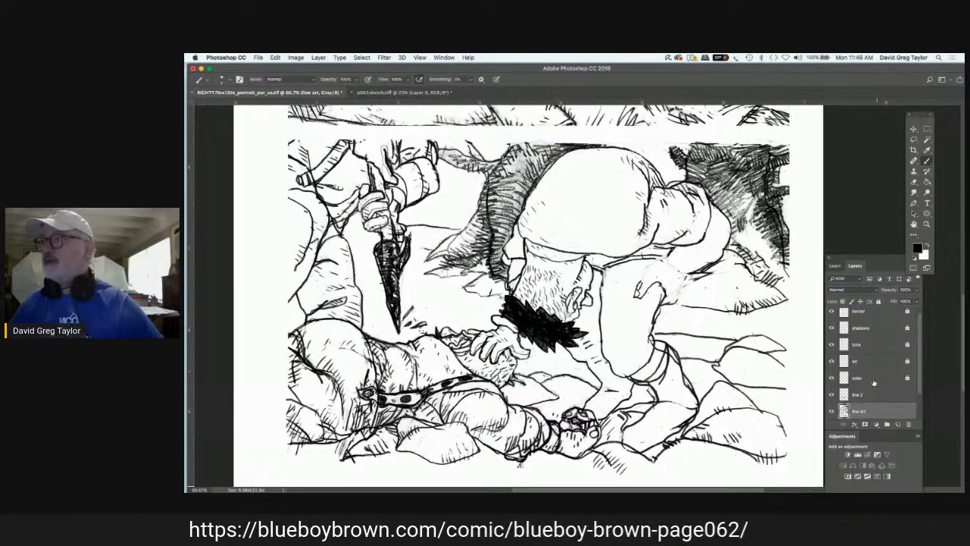
pyautogui.click(871, 395)
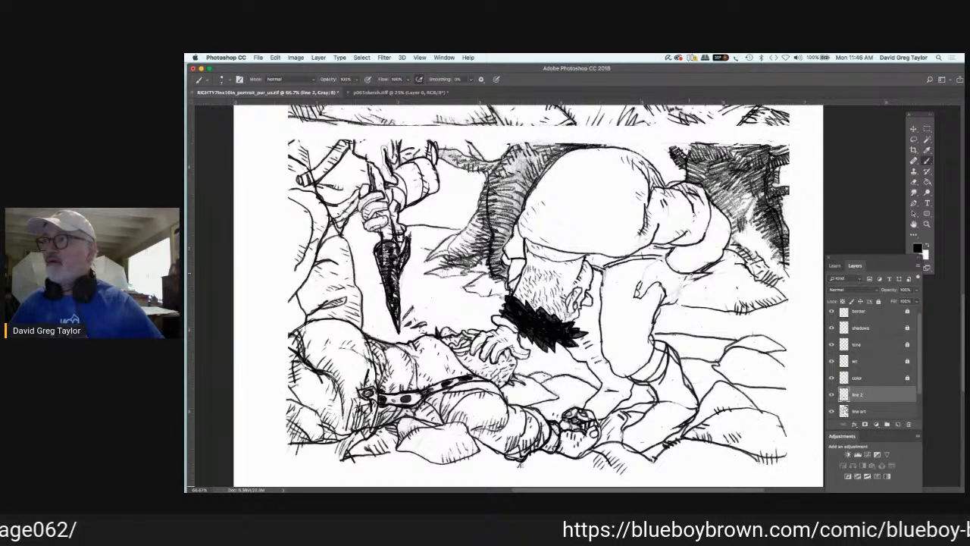
pyautogui.moveTo(697, 273)
pyautogui.mouseDown()
pyautogui.moveTo(689, 283)
pyautogui.moveTo(664, 268)
pyautogui.mouseUp()
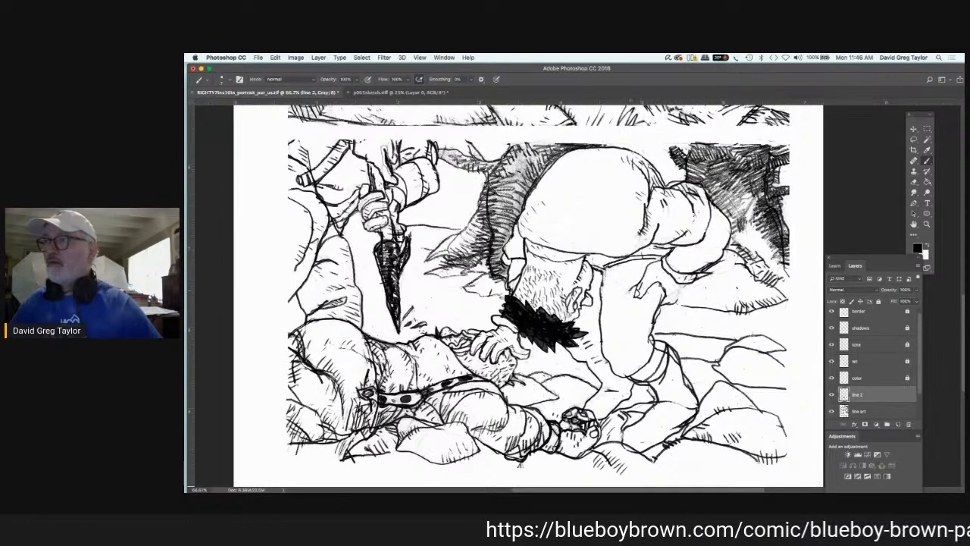
pyautogui.moveTo(630, 291)
pyautogui.mouseDown()
pyautogui.moveTo(675, 307)
pyautogui.moveTo(677, 298)
pyautogui.mouseUp()
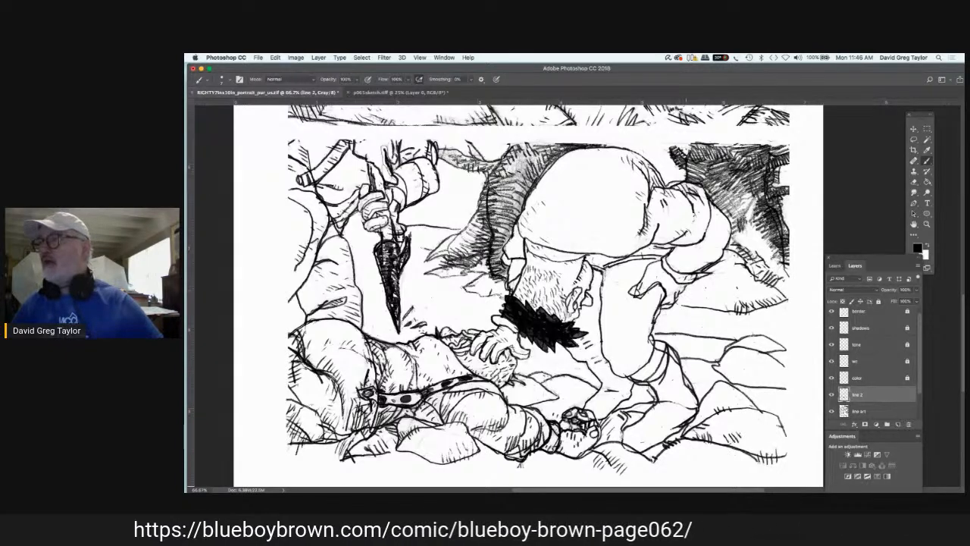
# Step: Paint out the stray lines around the bending figure's forearm with white on the line art layer and redraw its lower edge in black
pyautogui.click(877, 411)
pyautogui.click(927, 245)
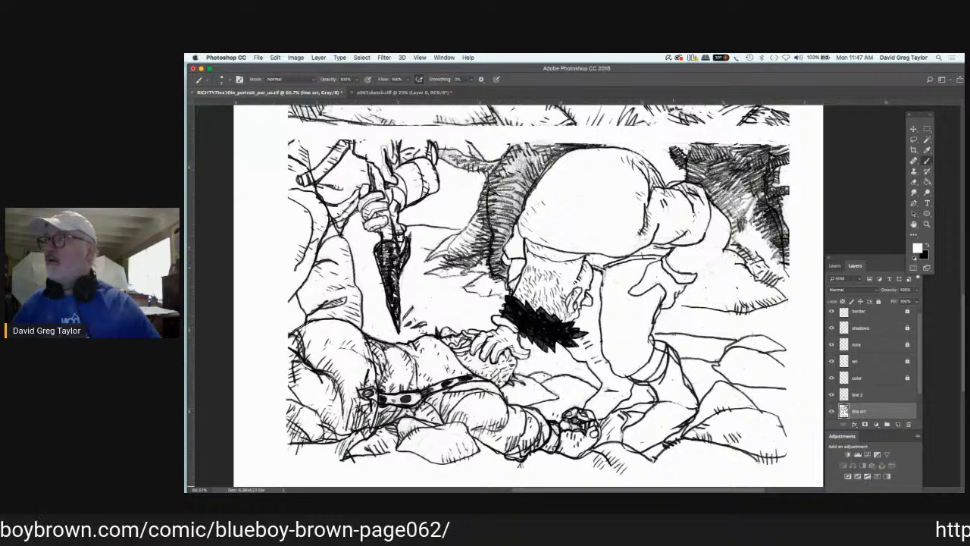
pyautogui.press('x')
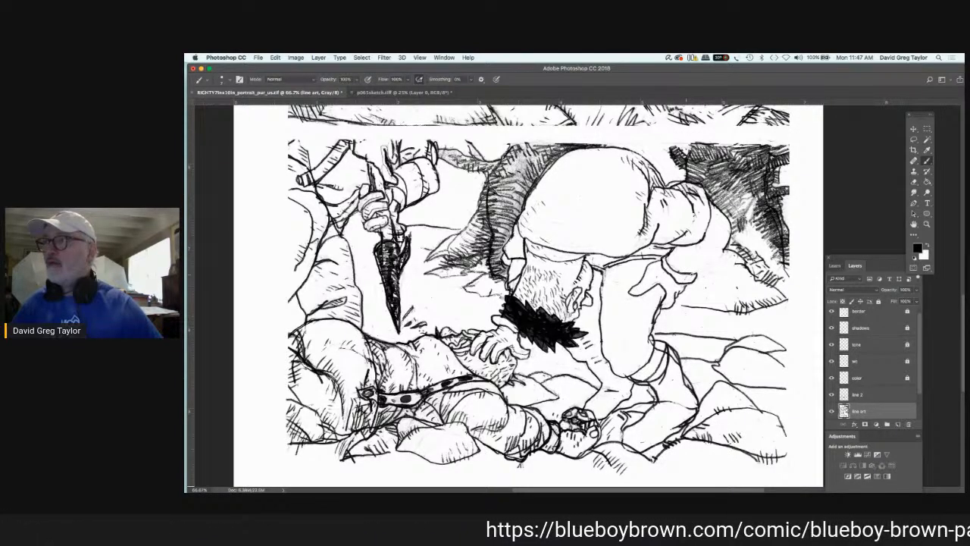
pyautogui.moveTo(728, 245); pyautogui.dragTo(718, 261)
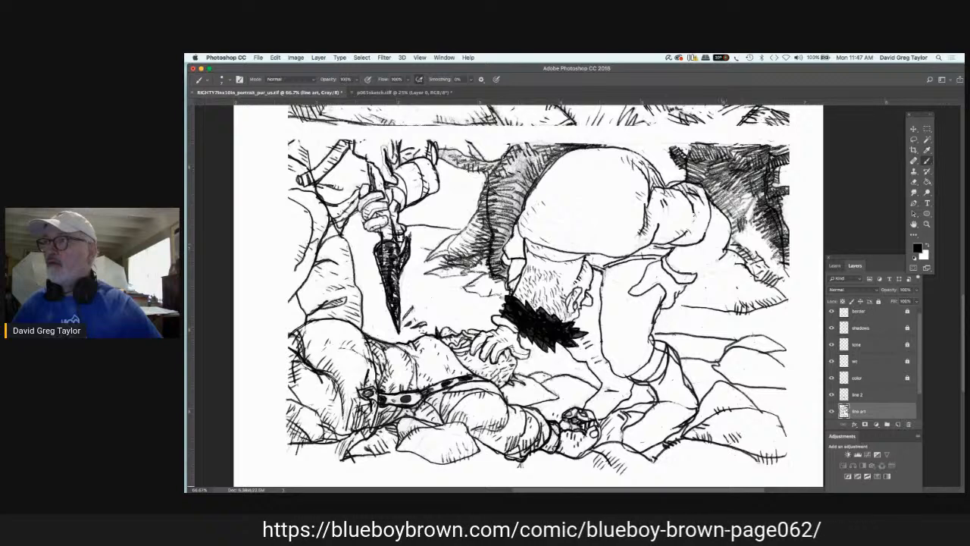
pyautogui.moveTo(719, 259); pyautogui.dragTo(690, 272)
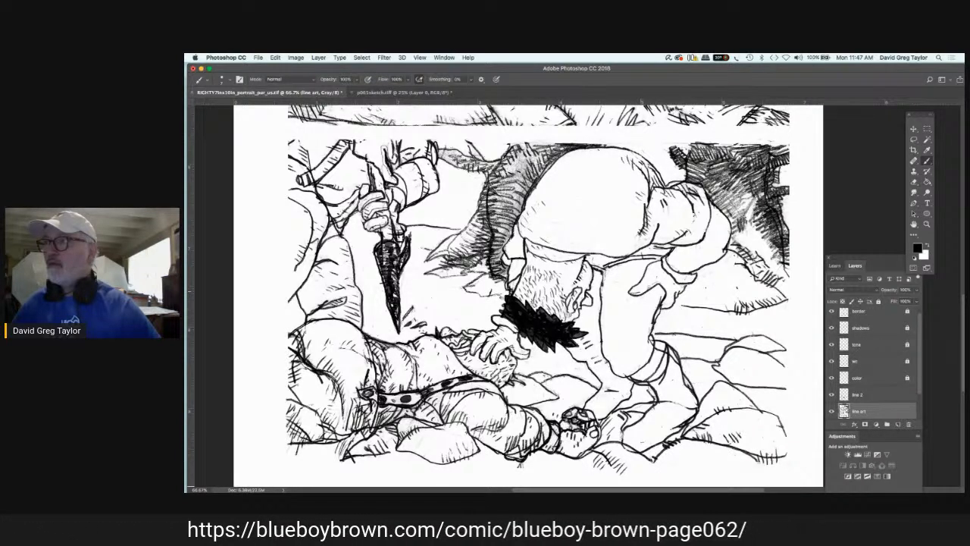
pyautogui.moveTo(669, 286); pyautogui.dragTo(661, 307)
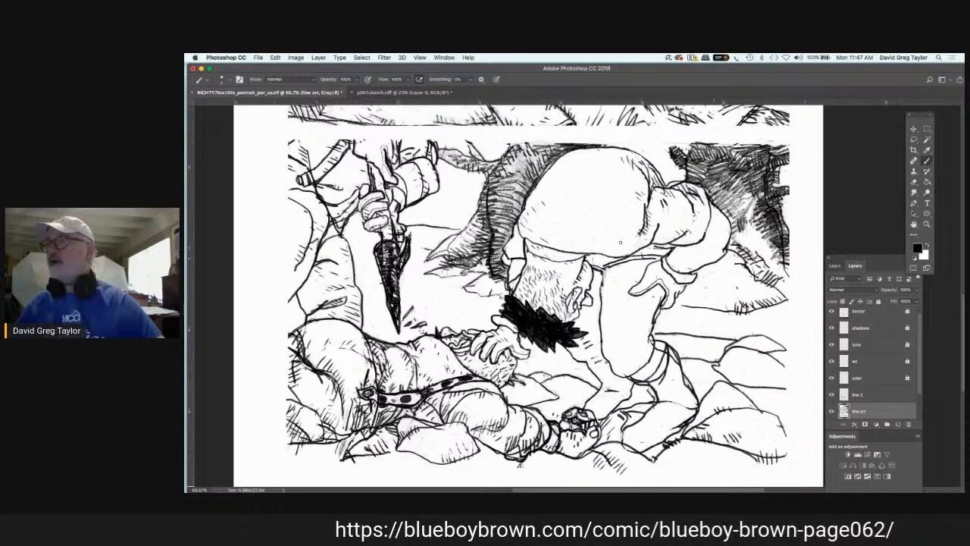
# Step: Redraw the outline of the bending figure's bent leg around the knee in black on the line art layer
pyautogui.click(913, 223)
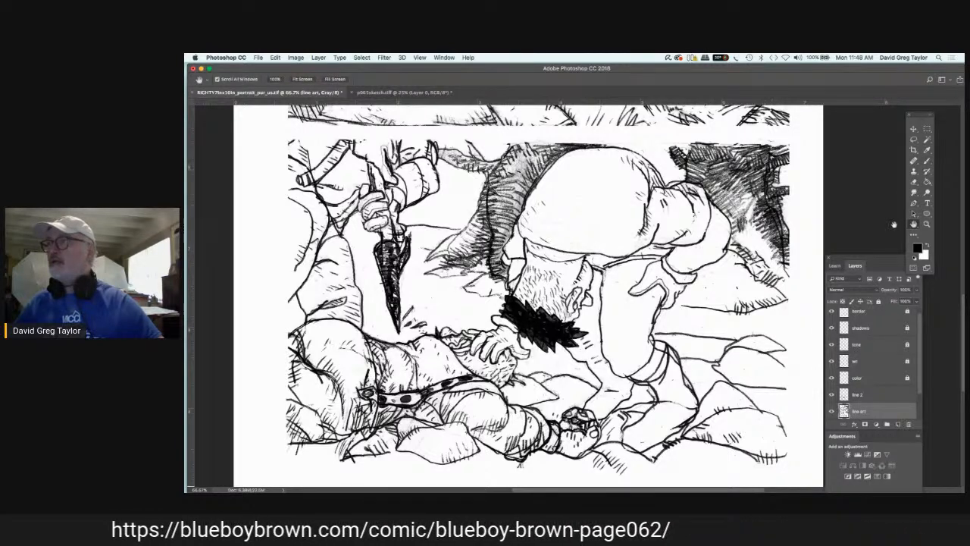
pyautogui.click(913, 225)
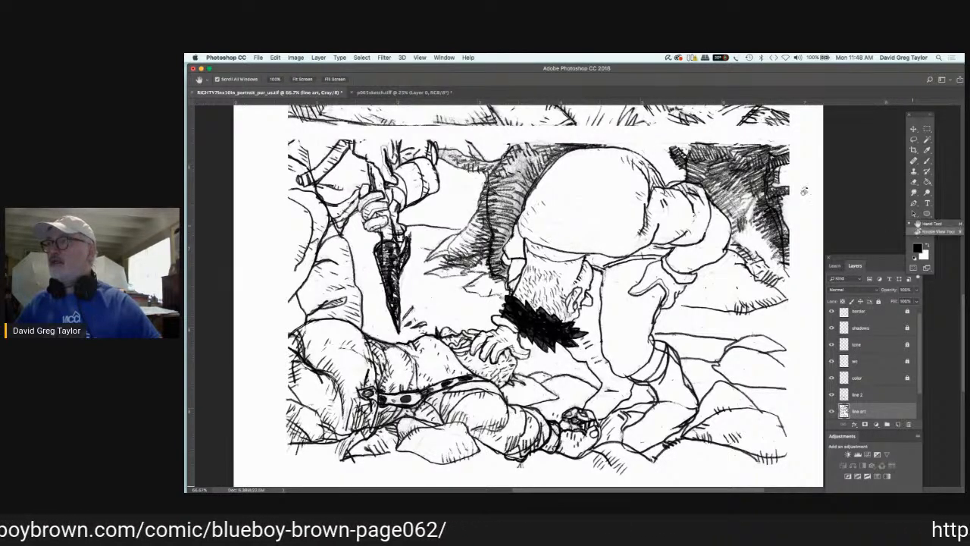
pyautogui.click(940, 233)
pyautogui.click(805, 191)
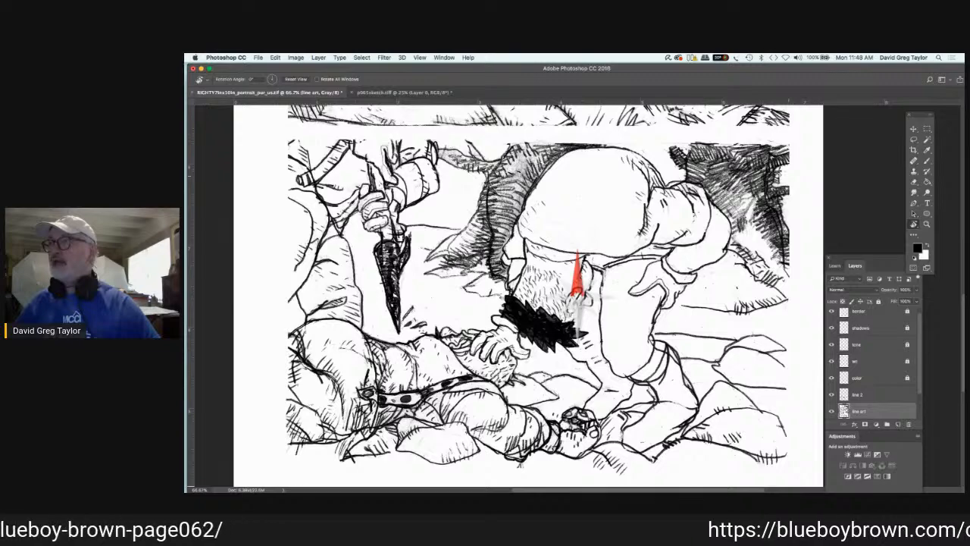
pyautogui.moveTo(788, 176); pyautogui.dragTo(671, 109)
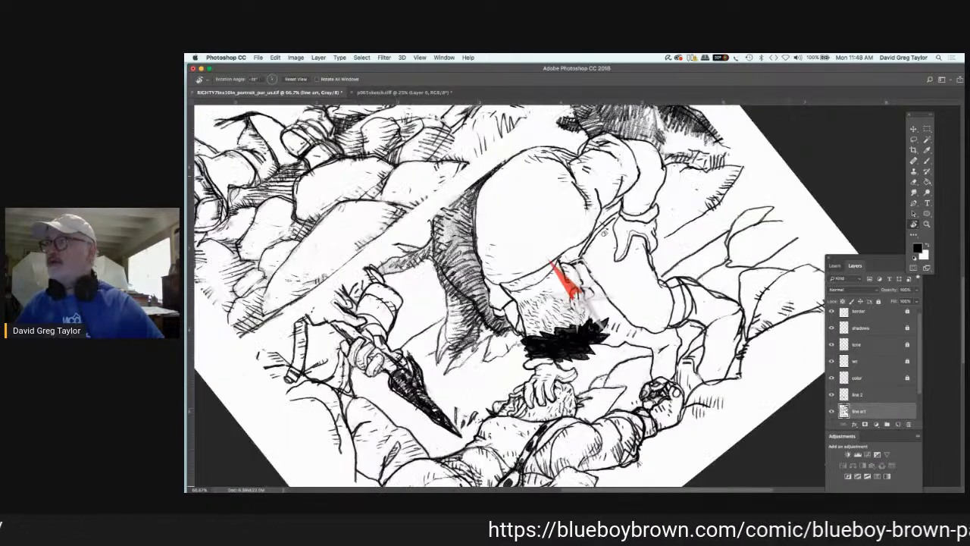
pyautogui.press('b')
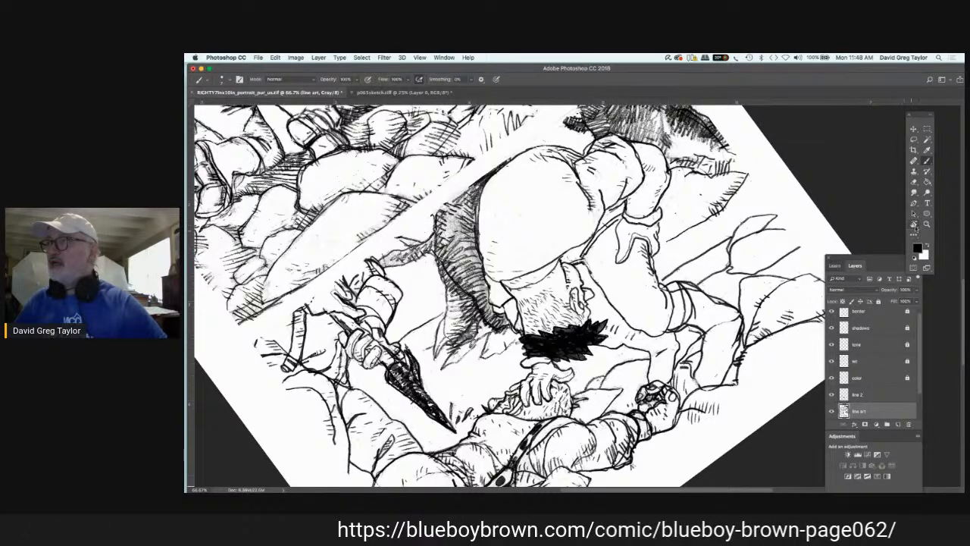
pyautogui.press('r')
pyautogui.moveTo(731, 220); pyautogui.dragTo(726, 267)
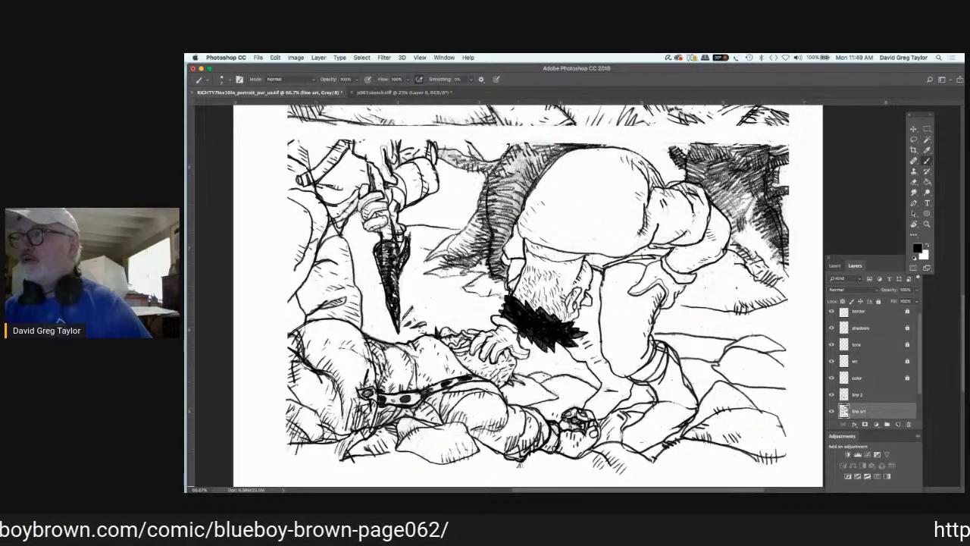
# Step: Paint out the bending figure's trouser cuff with white on the line art layer and redraw it in black on line 2
pyautogui.click(928, 245)
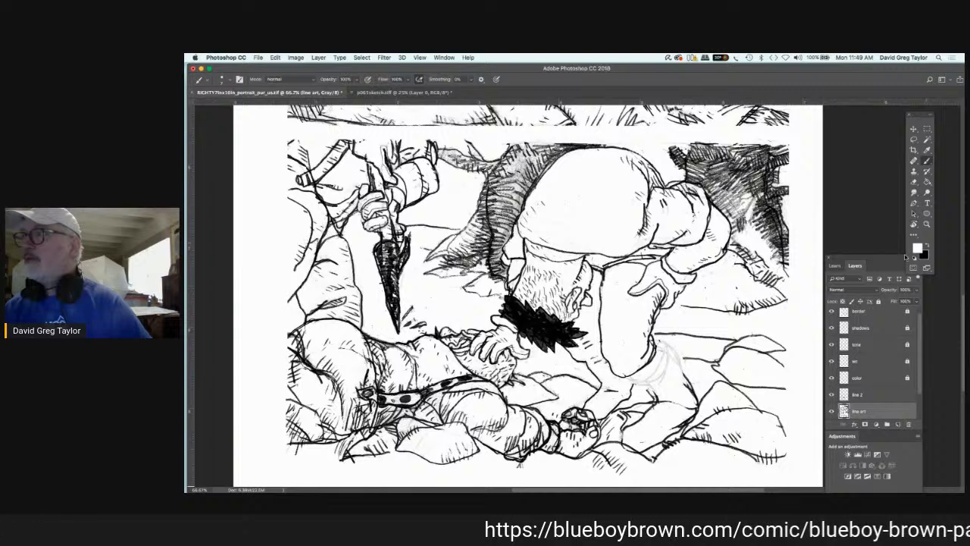
pyautogui.press('x')
pyautogui.click(865, 391)
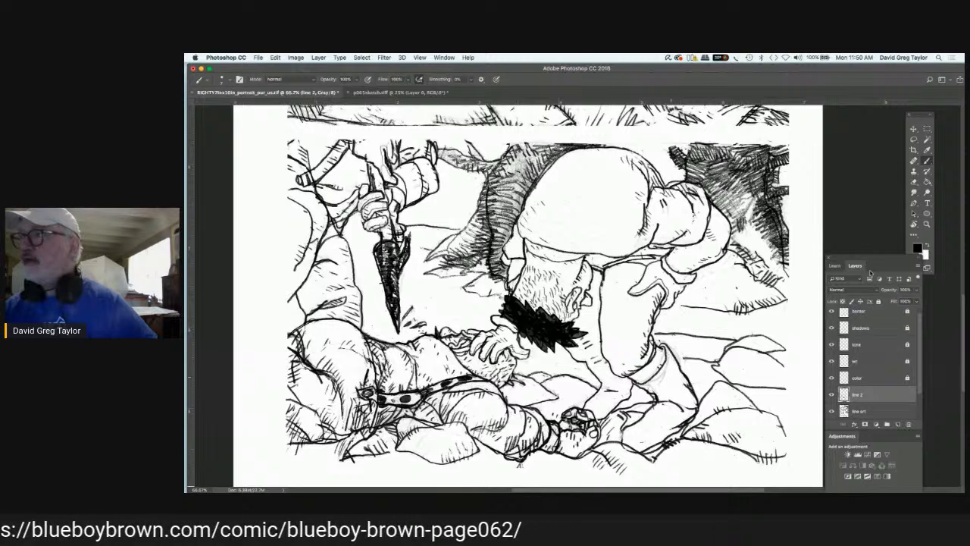
pyautogui.press('x')
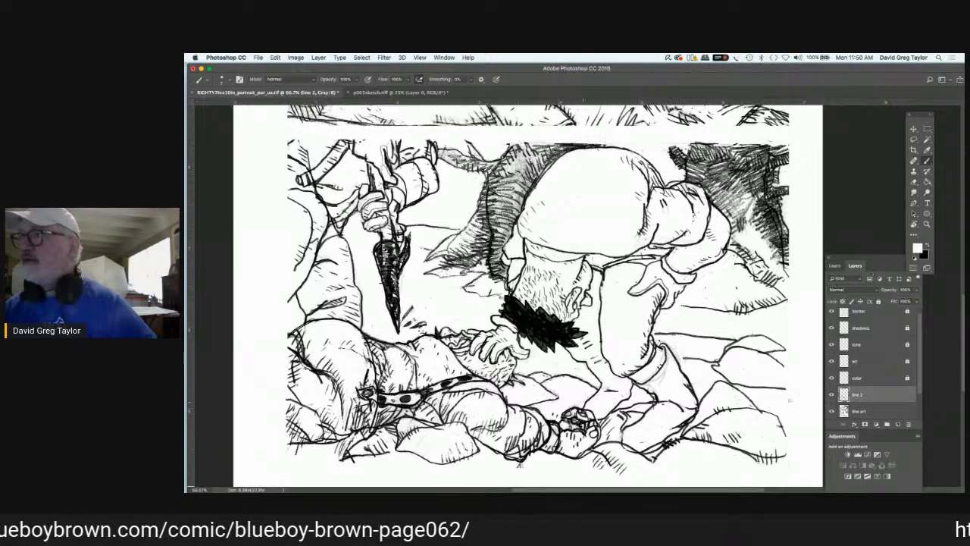
pyautogui.click(857, 411)
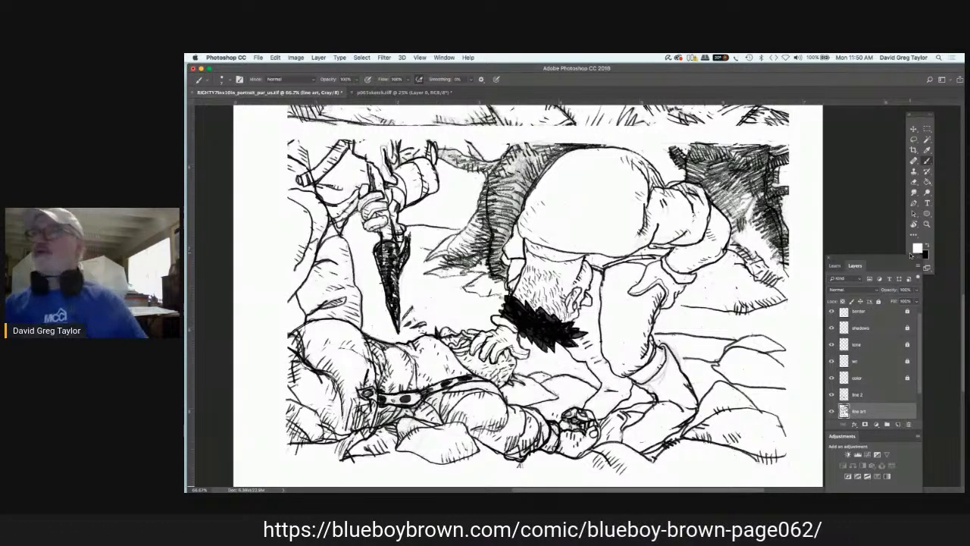
# Step: Hatch the bending figure's lower leg and foot below the trouser cuff in black on line 2
pyautogui.click(881, 393)
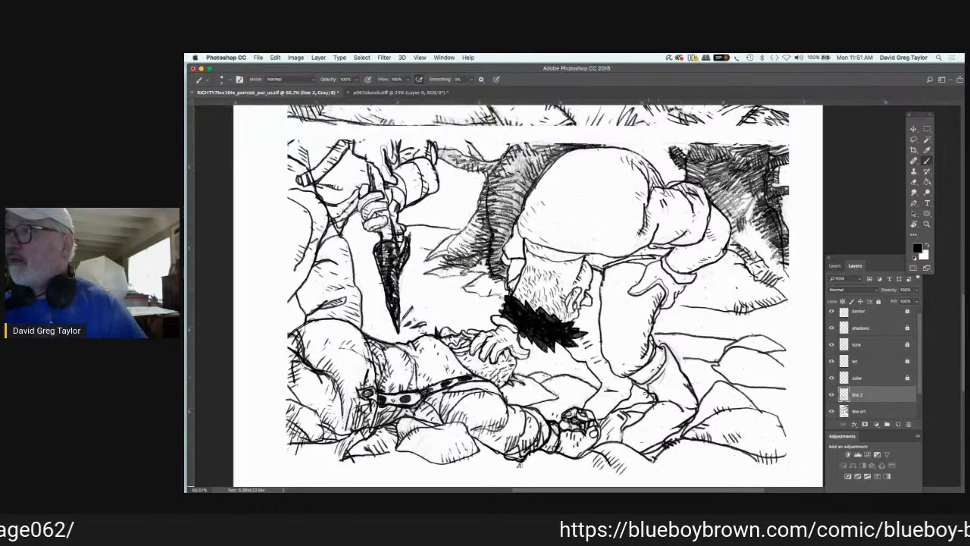
pyautogui.moveTo(636, 387); pyautogui.dragTo(667, 397)
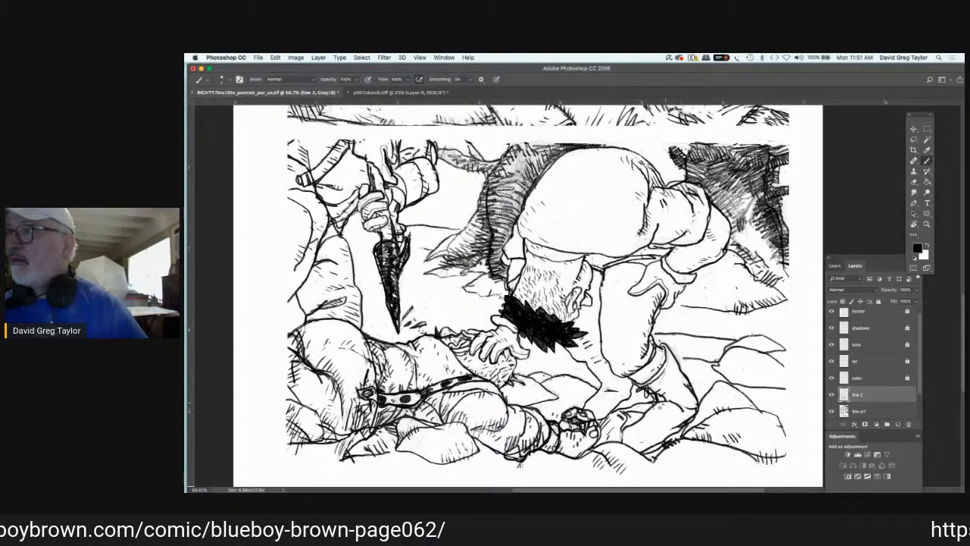
pyautogui.moveTo(670, 404); pyautogui.dragTo(677, 412)
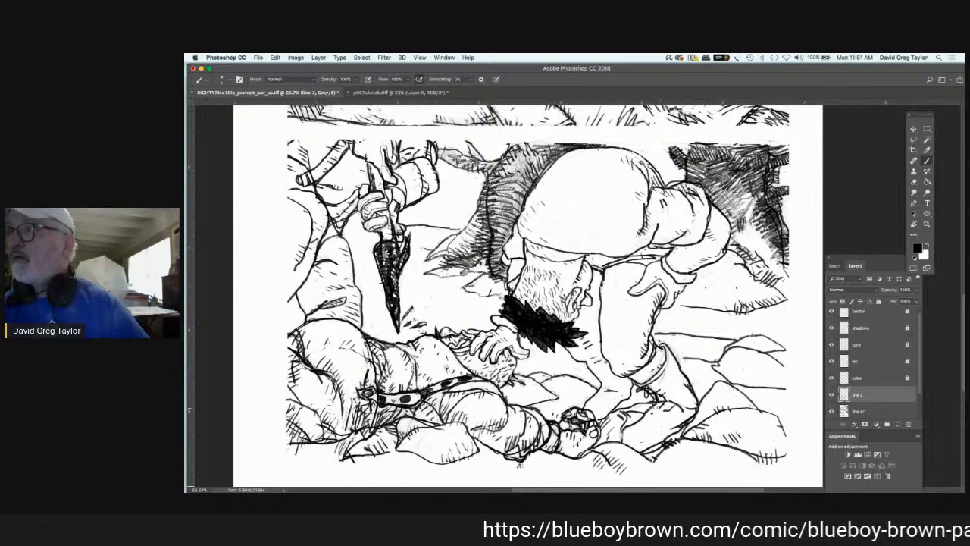
pyautogui.moveTo(653, 407); pyautogui.dragTo(662, 412)
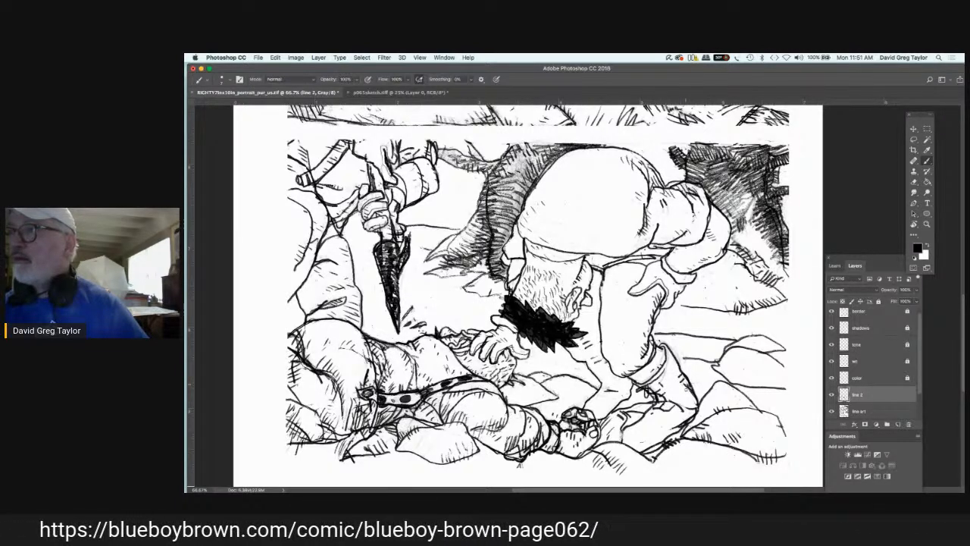
pyautogui.moveTo(675, 405); pyautogui.dragTo(686, 410)
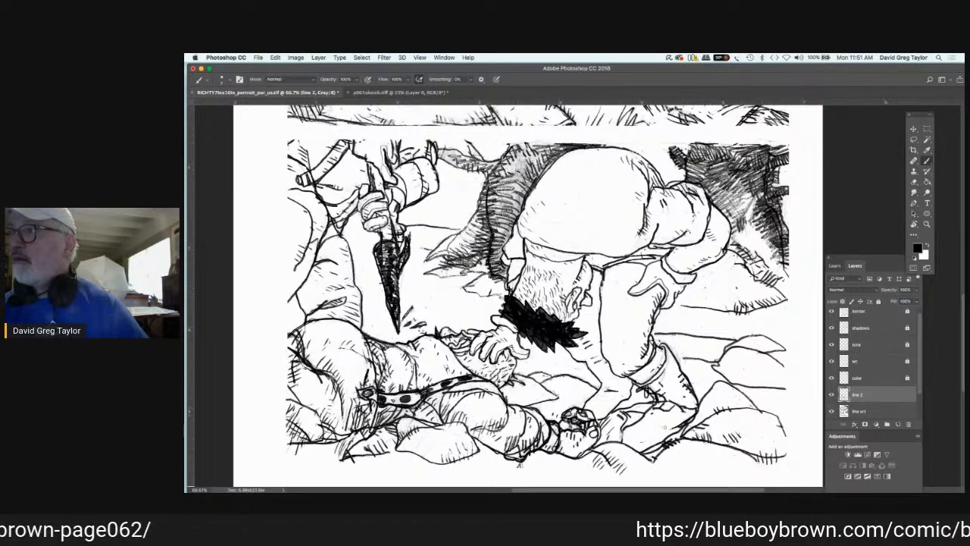
pyautogui.moveTo(662, 429)
pyautogui.mouseDown()
pyautogui.moveTo(672, 431)
pyautogui.moveTo(658, 438)
pyautogui.mouseUp()
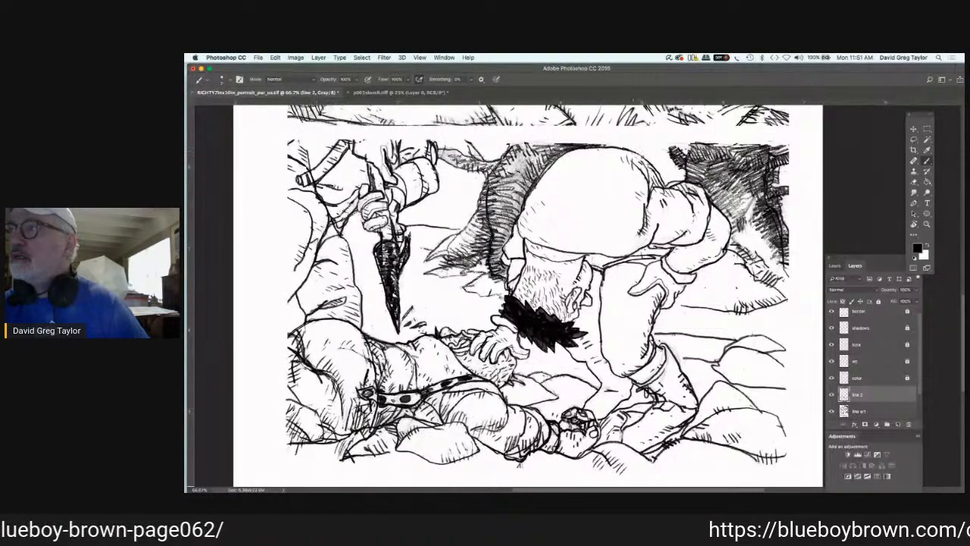
# Step: Hatch the sleeve folds and forearm of the bending figure's arm in black on line 2
pyautogui.click(860, 411)
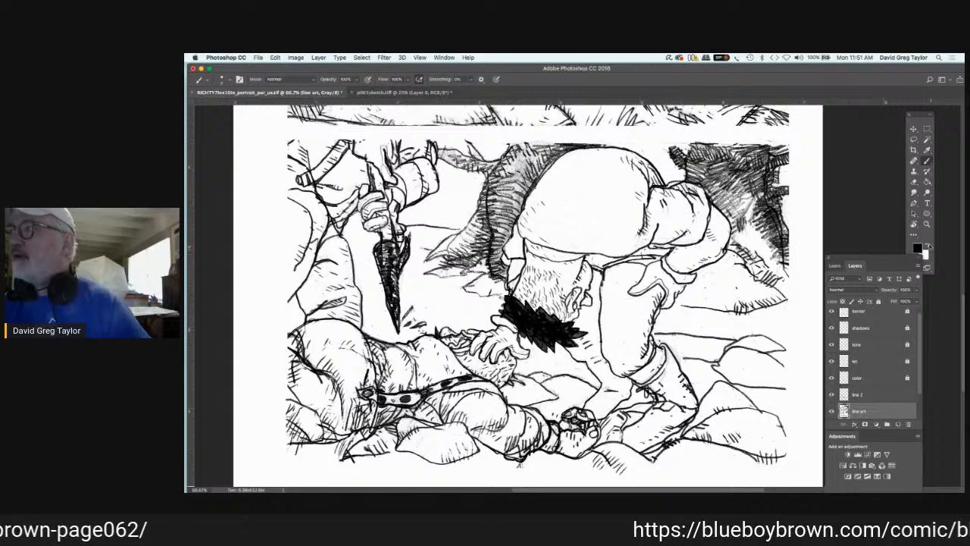
pyautogui.click(927, 246)
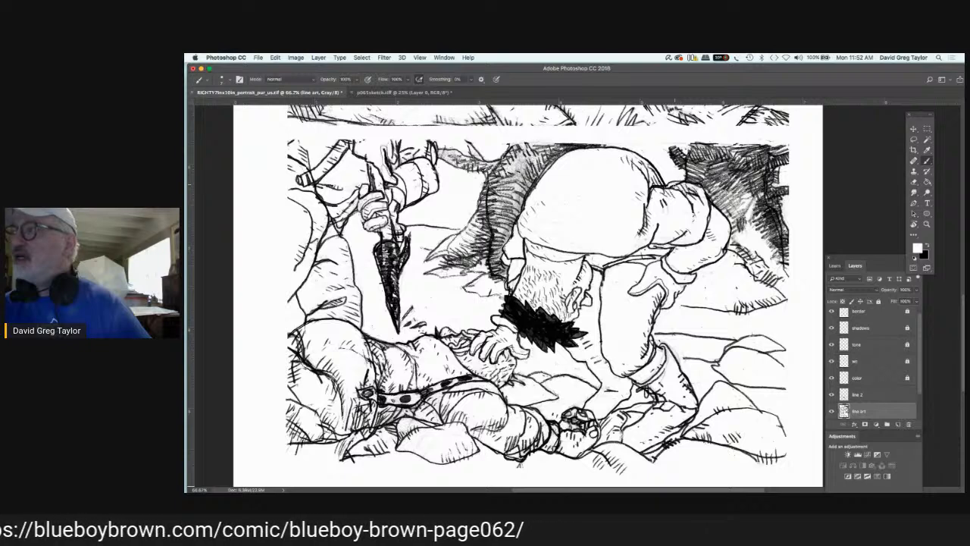
pyautogui.click(866, 395)
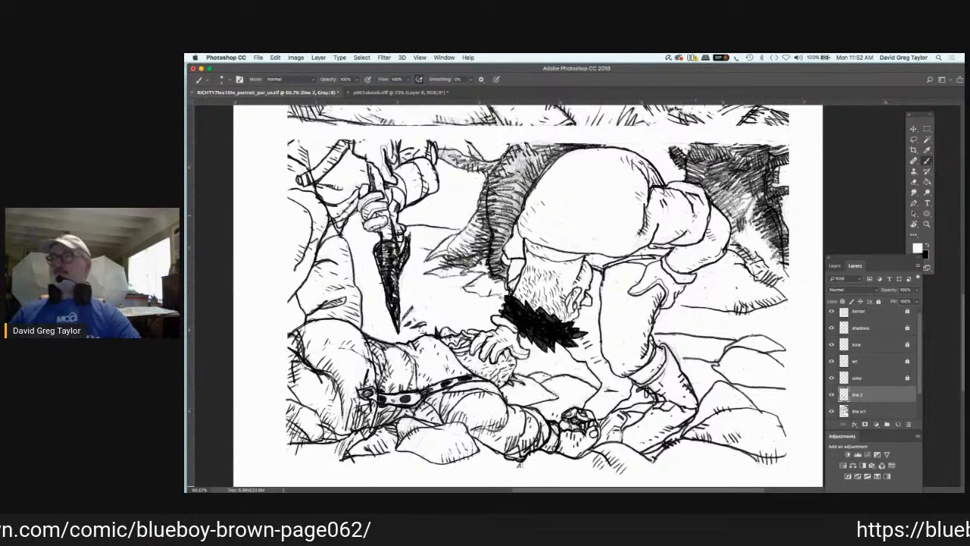
pyautogui.click(927, 247)
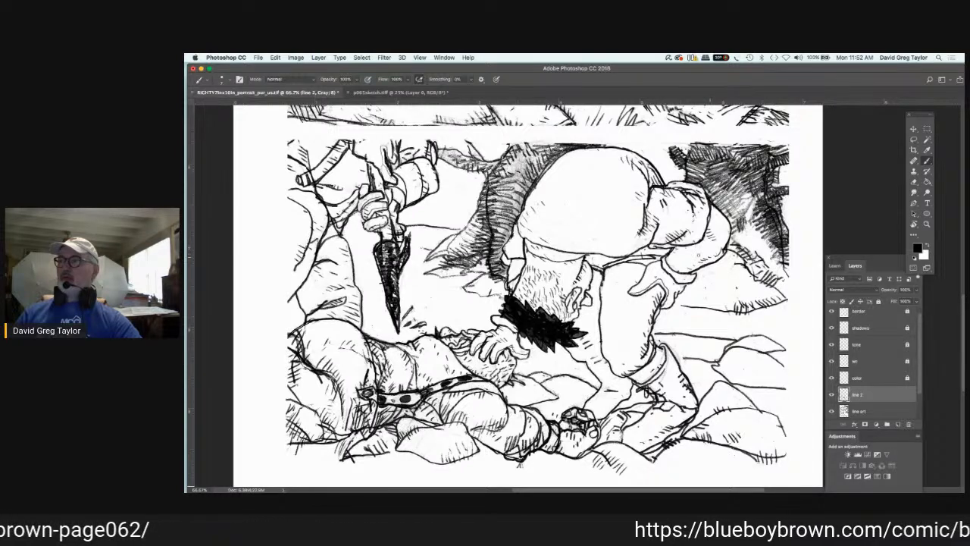
pyautogui.moveTo(694, 260); pyautogui.dragTo(683, 272)
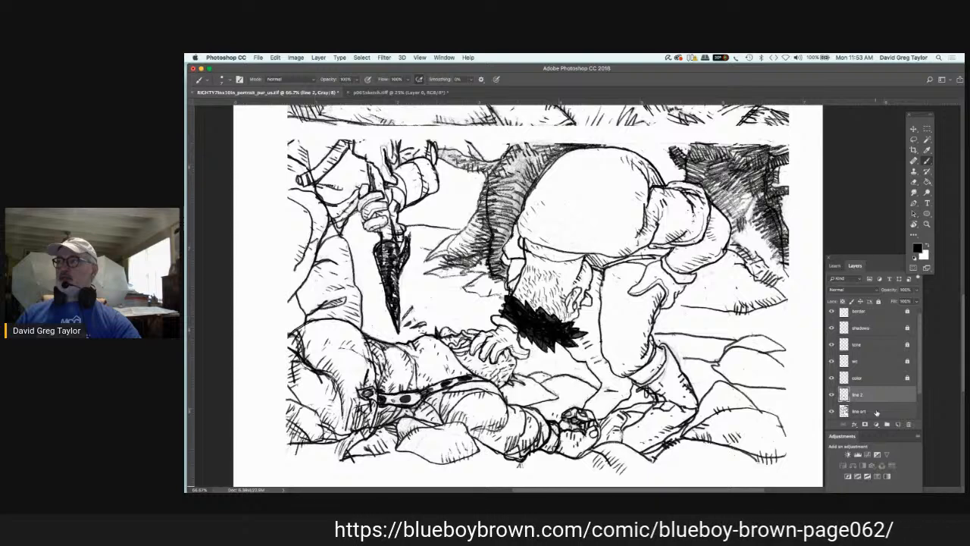
# Step: Ink the shirt's neckline above the bending figure's hair in black on line 2 and touch up the line art layer with white
pyautogui.press('x')
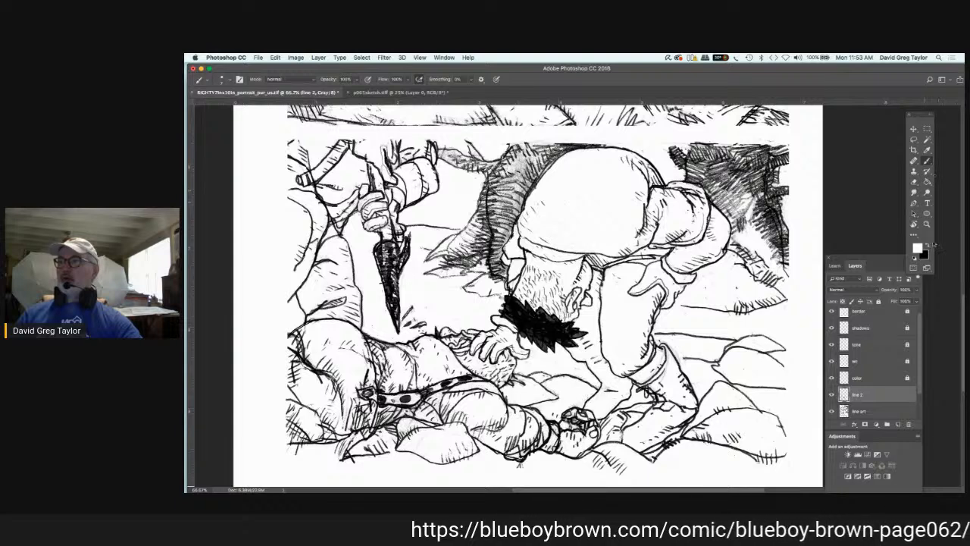
pyautogui.click(931, 242)
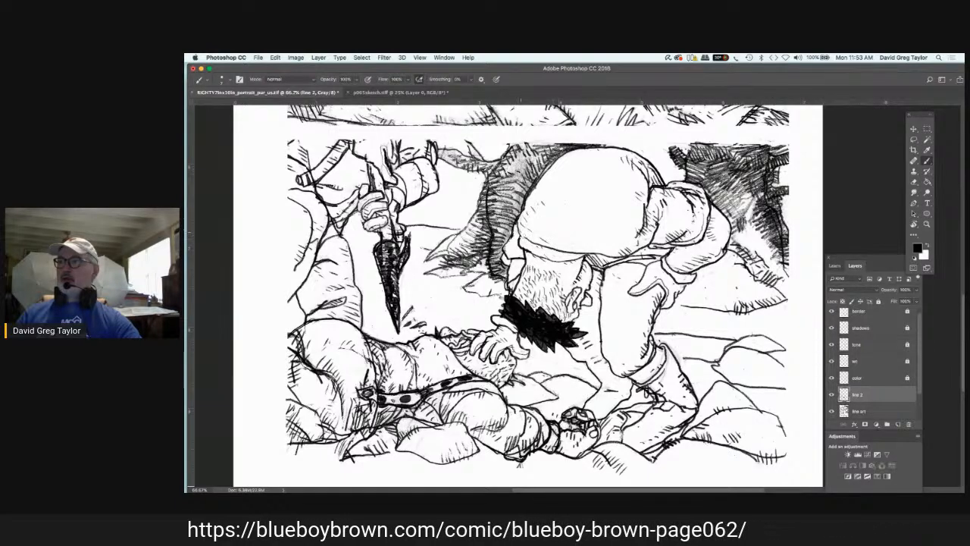
pyautogui.moveTo(522, 237)
pyautogui.mouseDown()
pyautogui.moveTo(537, 256)
pyautogui.moveTo(569, 263)
pyautogui.mouseUp()
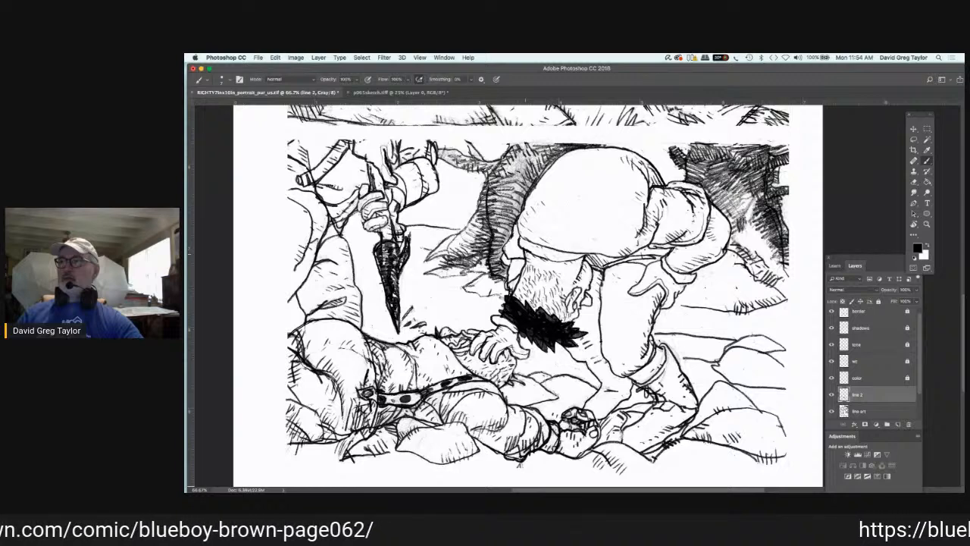
pyautogui.click(930, 245)
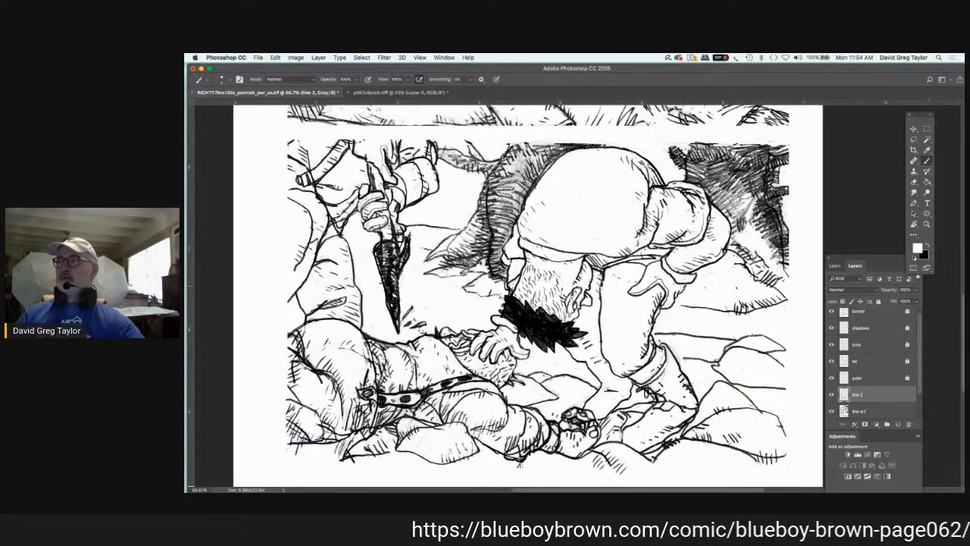
pyautogui.click(860, 410)
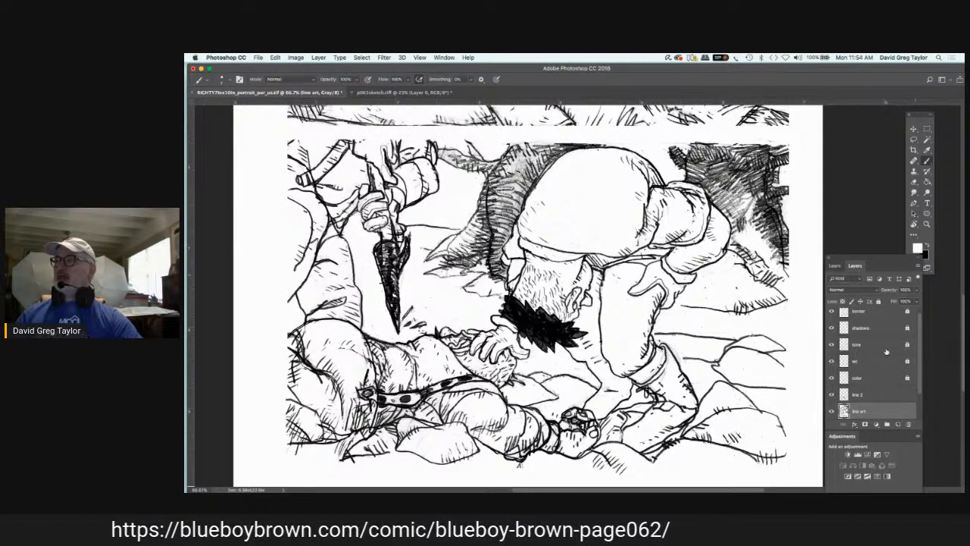
pyautogui.click(868, 394)
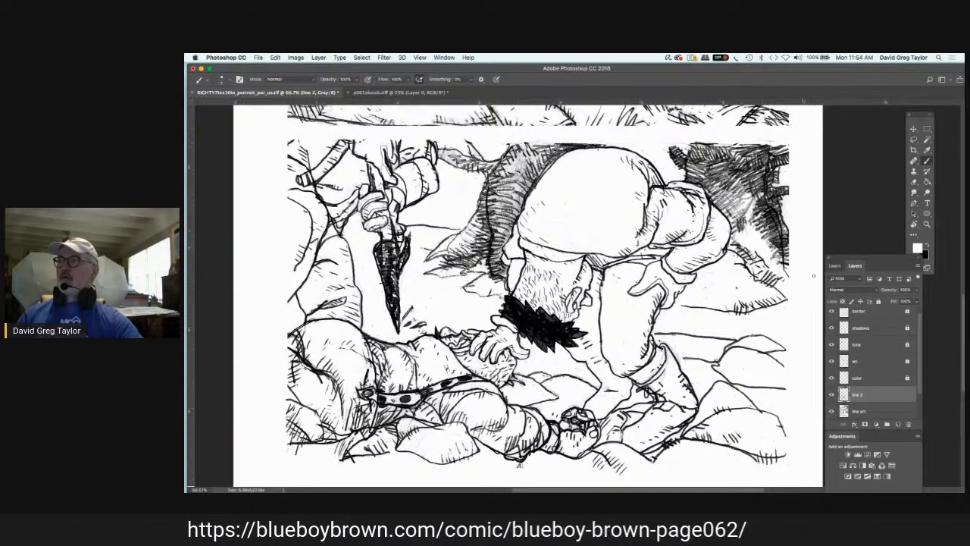
pyautogui.press('x')
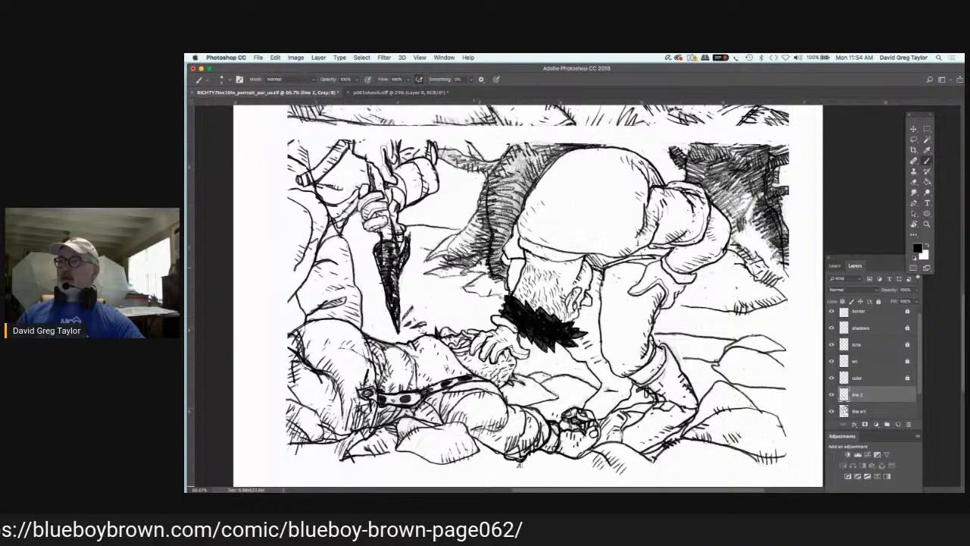
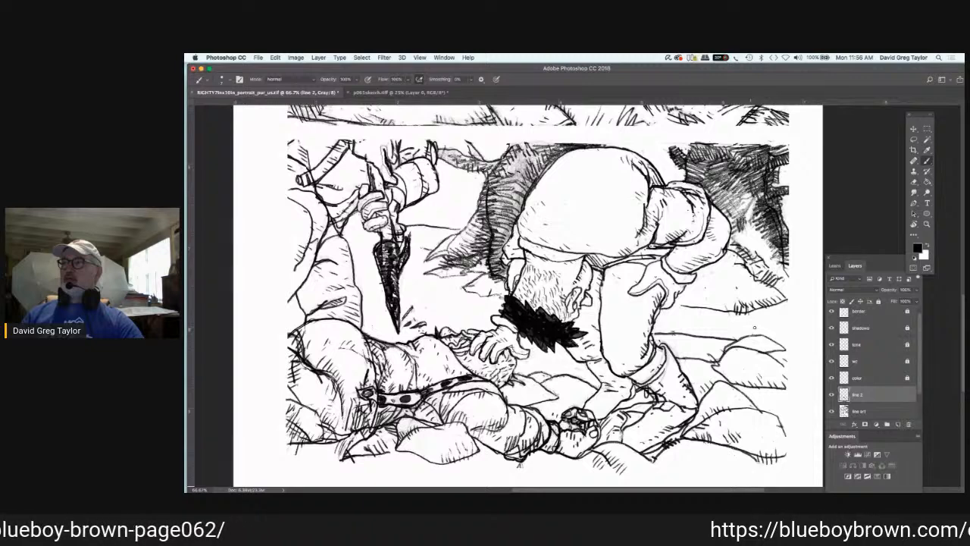
# Step: Ink rock texture and short ground lines behind the bending figure's legs in black on line 2
pyautogui.moveTo(766, 320)
pyautogui.mouseDown()
pyautogui.moveTo(789, 325)
pyautogui.moveTo(788, 342)
pyautogui.mouseUp()
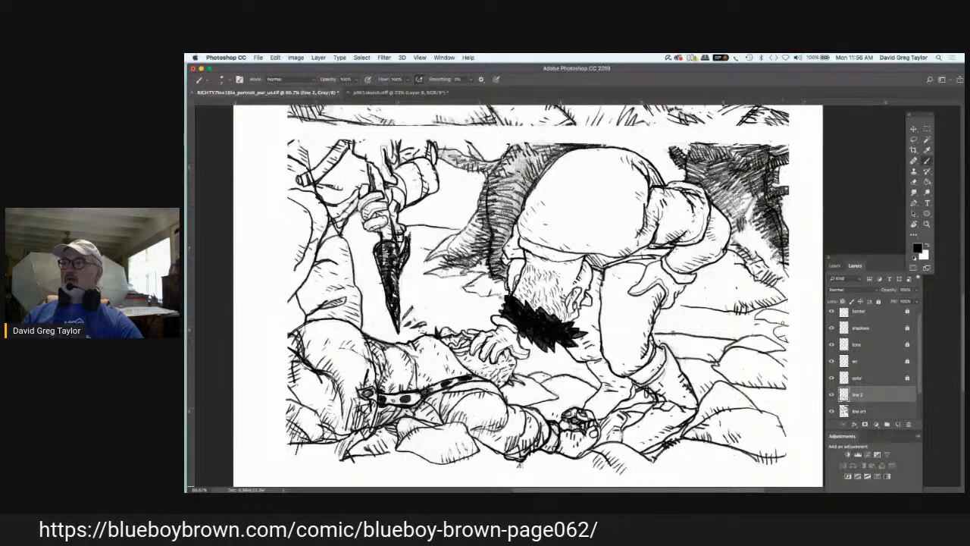
pyautogui.moveTo(768, 322); pyautogui.dragTo(787, 324)
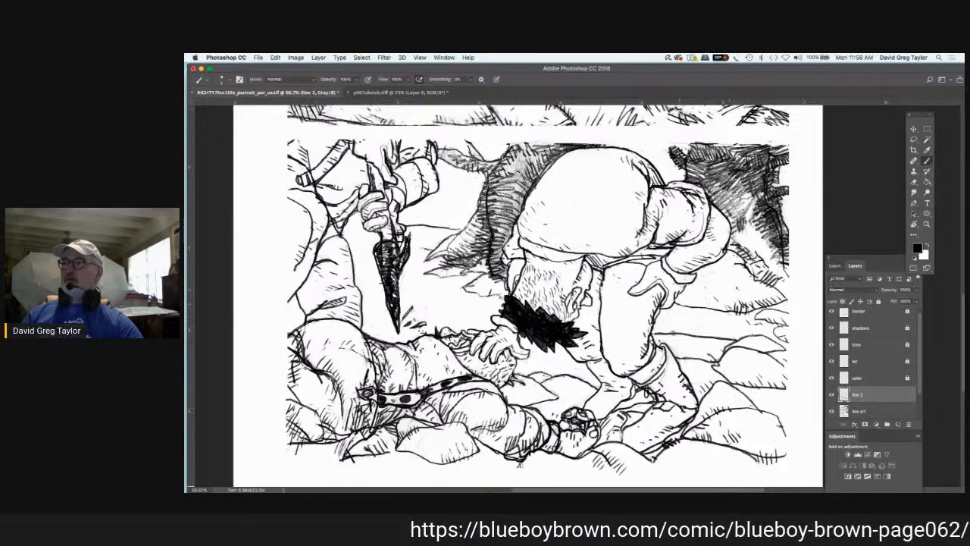
pyautogui.moveTo(741, 273)
pyautogui.mouseDown()
pyautogui.moveTo(770, 302)
pyautogui.moveTo(749, 306)
pyautogui.mouseUp()
pyautogui.moveTo(736, 303); pyautogui.dragTo(743, 309)
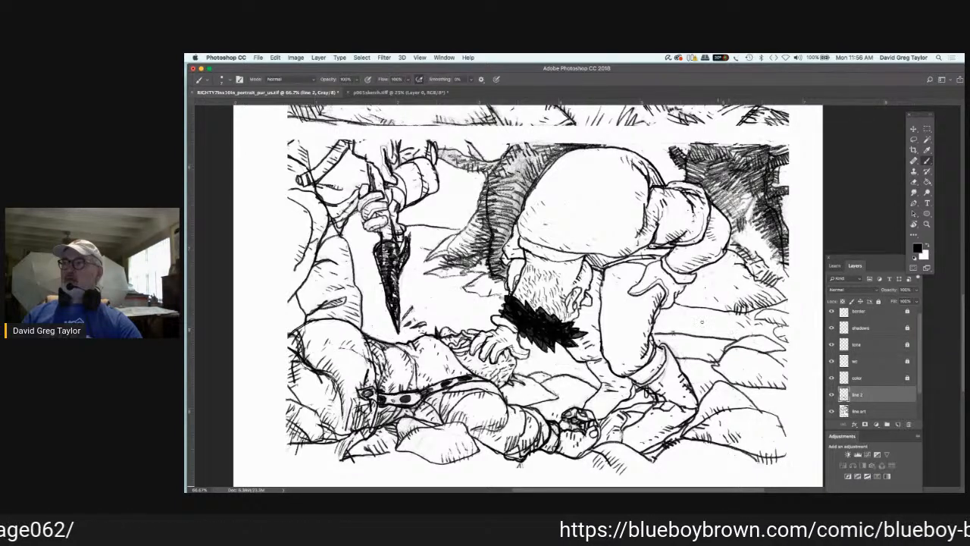
pyautogui.moveTo(695, 320)
pyautogui.mouseDown()
pyautogui.moveTo(717, 327)
pyautogui.moveTo(699, 308)
pyautogui.moveTo(724, 315)
pyautogui.mouseUp()
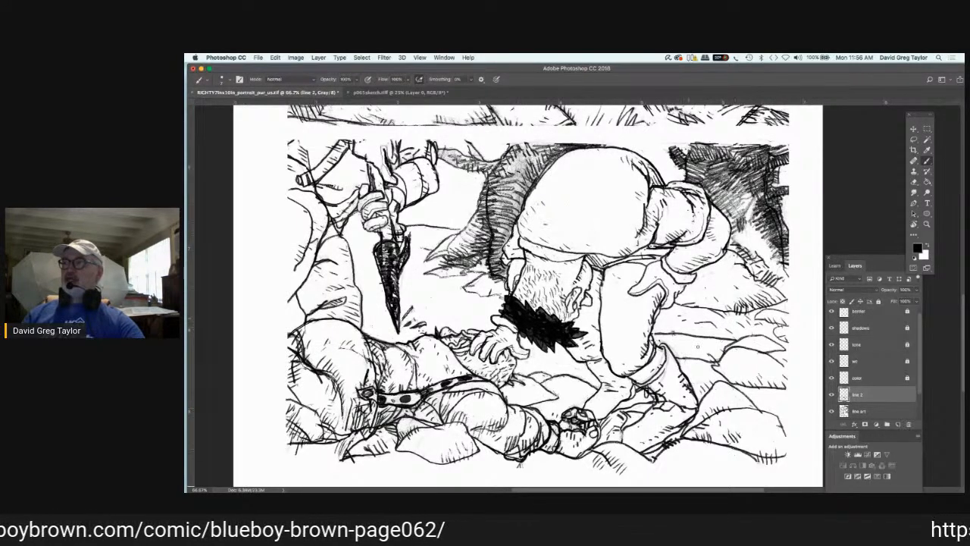
# Step: Paint out the ground line behind the bending figure's leg with white on the line art layer and redraw the ground in black on line 2
pyautogui.click(928, 245)
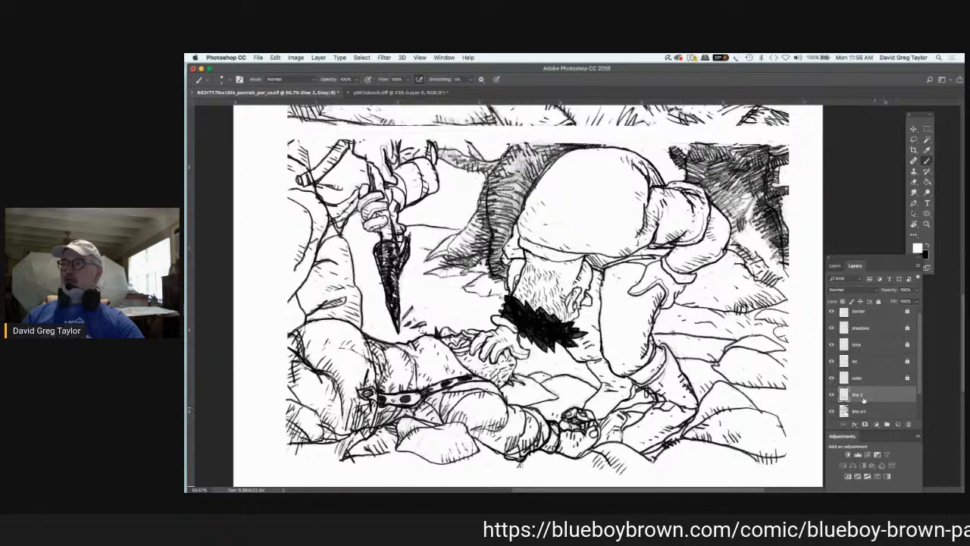
pyautogui.click(863, 411)
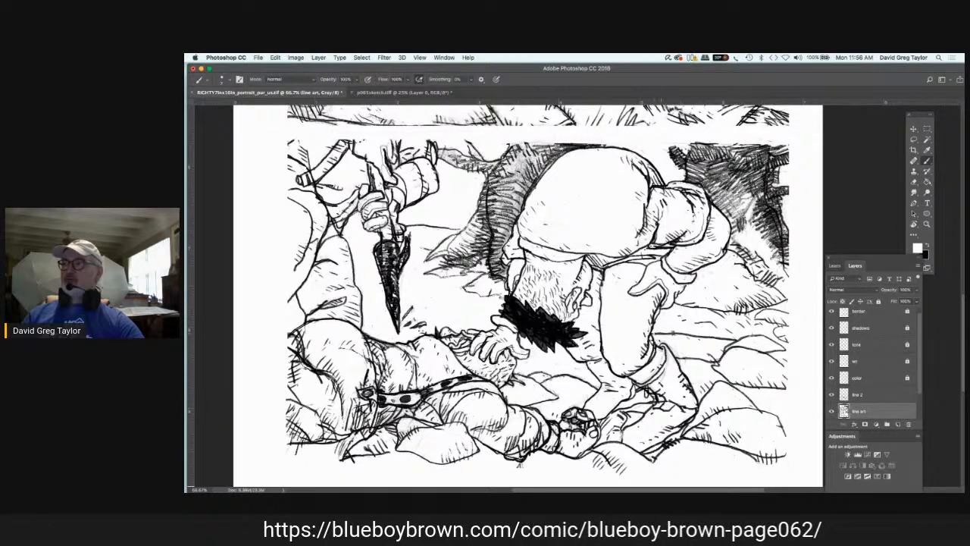
pyautogui.moveTo(656, 334); pyautogui.dragTo(735, 339)
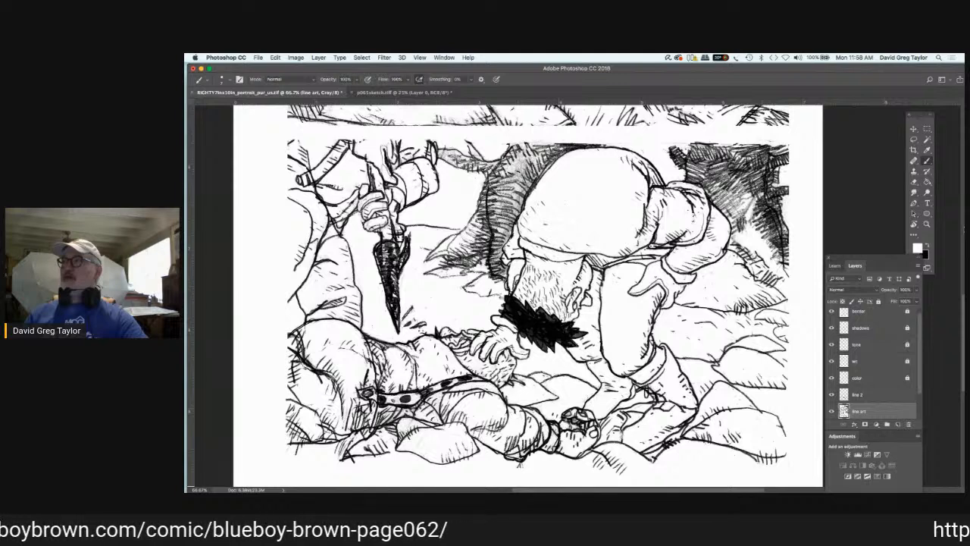
pyautogui.click(930, 247)
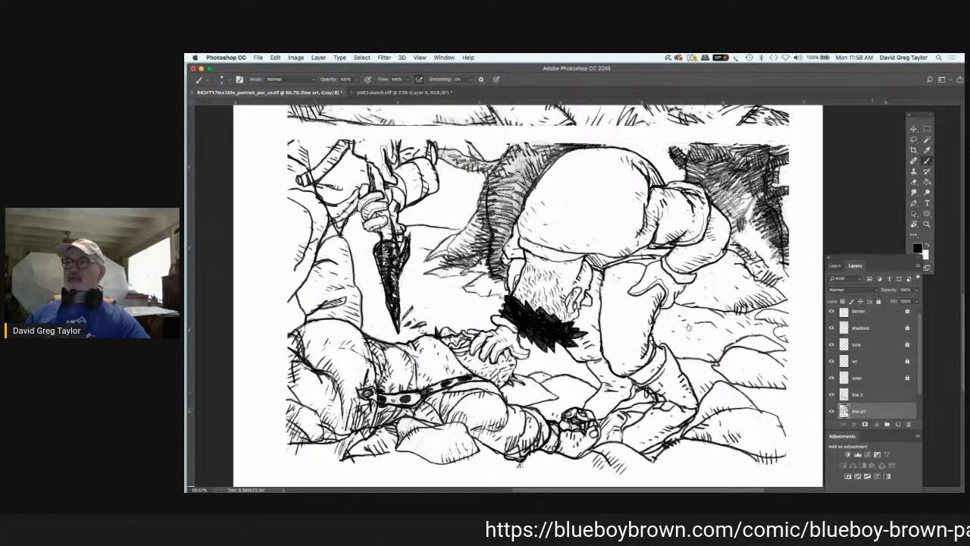
pyautogui.hotkey('alt', ']')
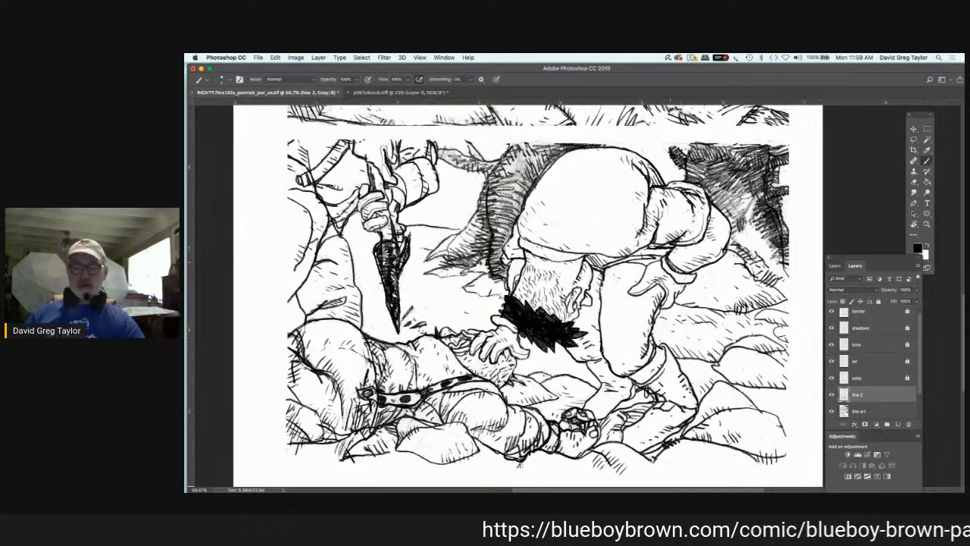
pyautogui.press('super+z')
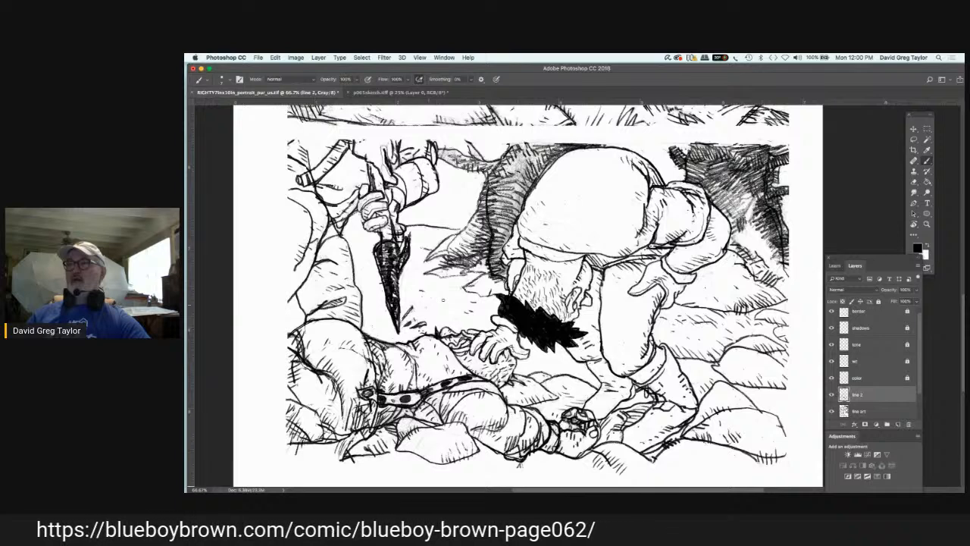
# Step: Draw a small rock and ground texture marks around the dark downward-pointing blade in black on line 2
pyautogui.moveTo(429, 306)
pyautogui.mouseDown()
pyautogui.moveTo(466, 315)
pyautogui.moveTo(441, 322)
pyautogui.moveTo(426, 318)
pyautogui.moveTo(427, 308)
pyautogui.mouseUp()
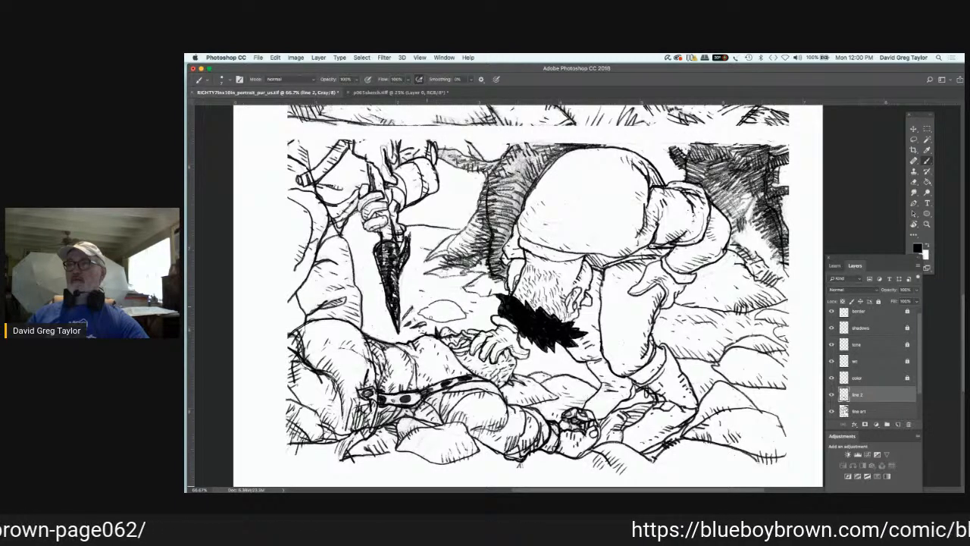
pyautogui.moveTo(453, 317); pyautogui.dragTo(457, 319)
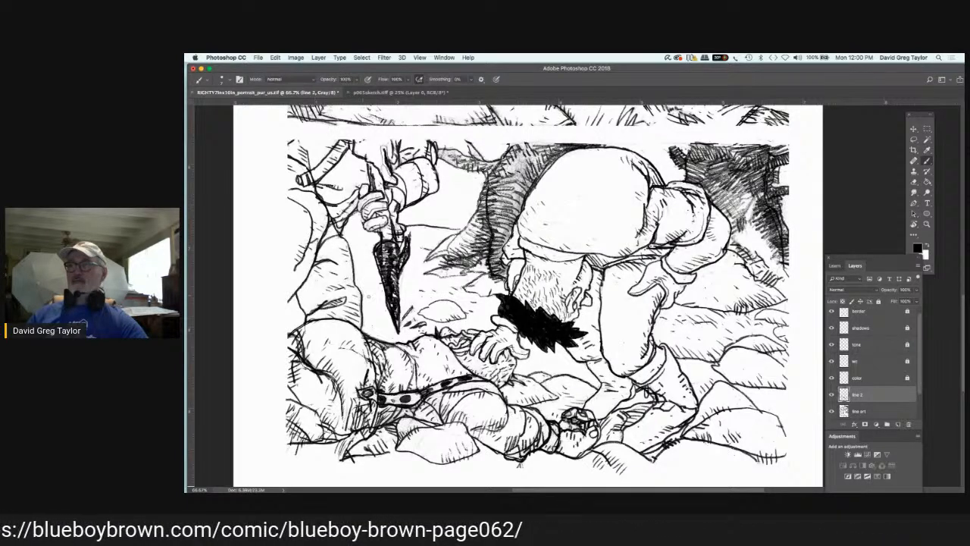
pyautogui.moveTo(374, 305); pyautogui.dragTo(368, 310)
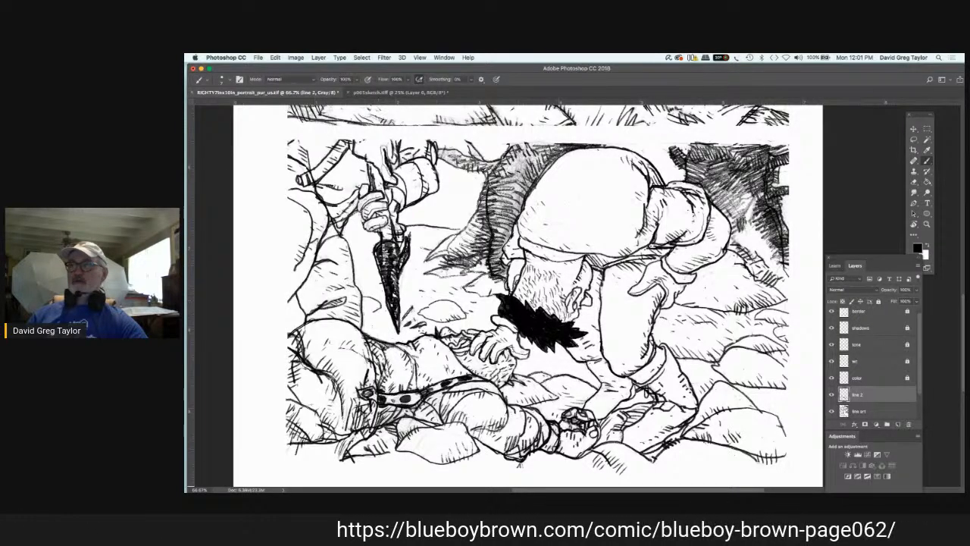
pyautogui.moveTo(362, 311)
pyautogui.mouseDown()
pyautogui.moveTo(376, 309)
pyautogui.moveTo(370, 311)
pyautogui.mouseUp()
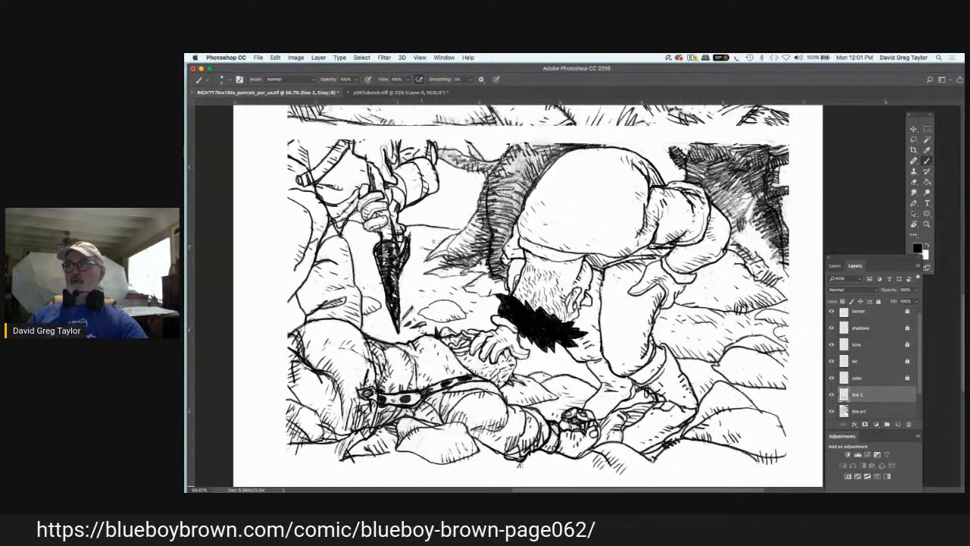
pyautogui.moveTo(422, 241); pyautogui.dragTo(435, 251)
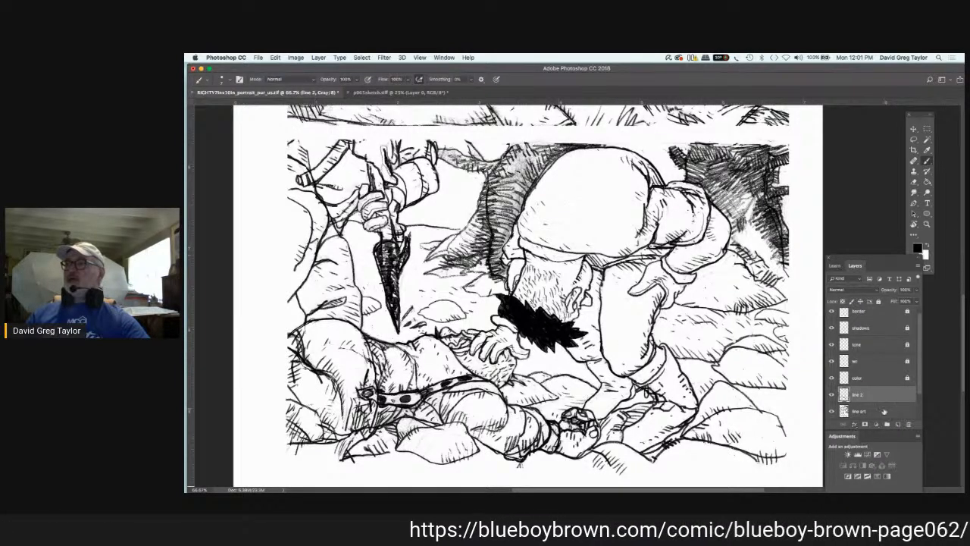
# Step: Paint over the dark background hatching behind the bending figure's arm and hip with a larger white brush on the line art layer
pyautogui.click(884, 411)
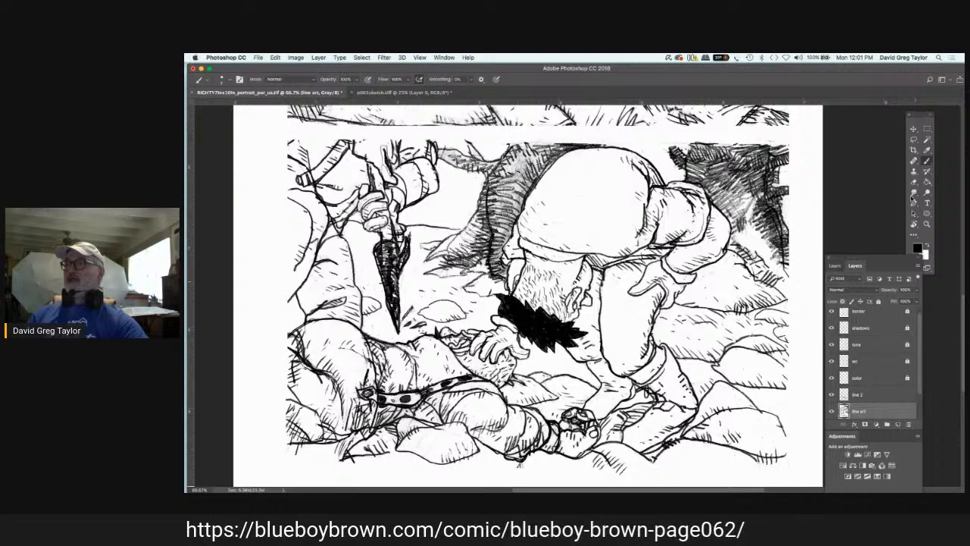
pyautogui.click(926, 243)
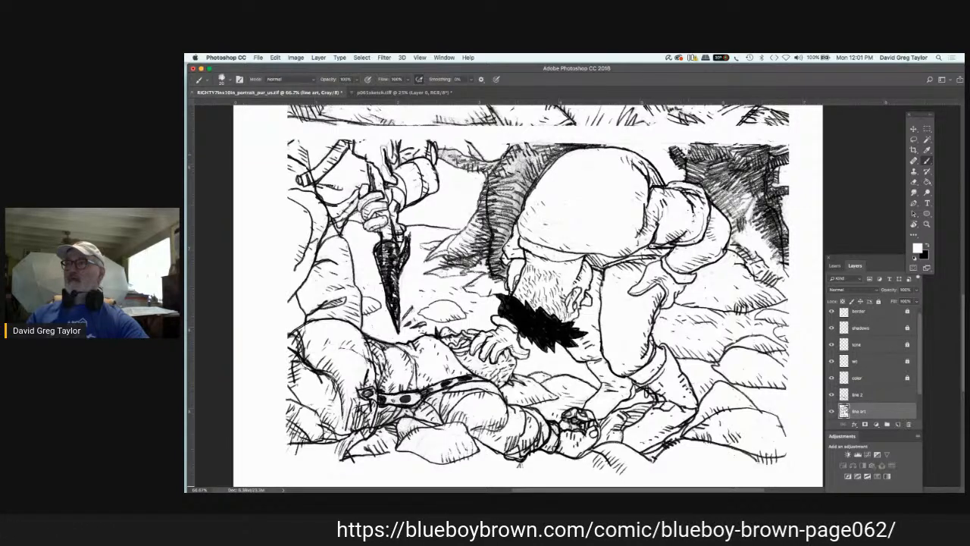
pyautogui.moveTo(673, 150); pyautogui.dragTo(695, 164)
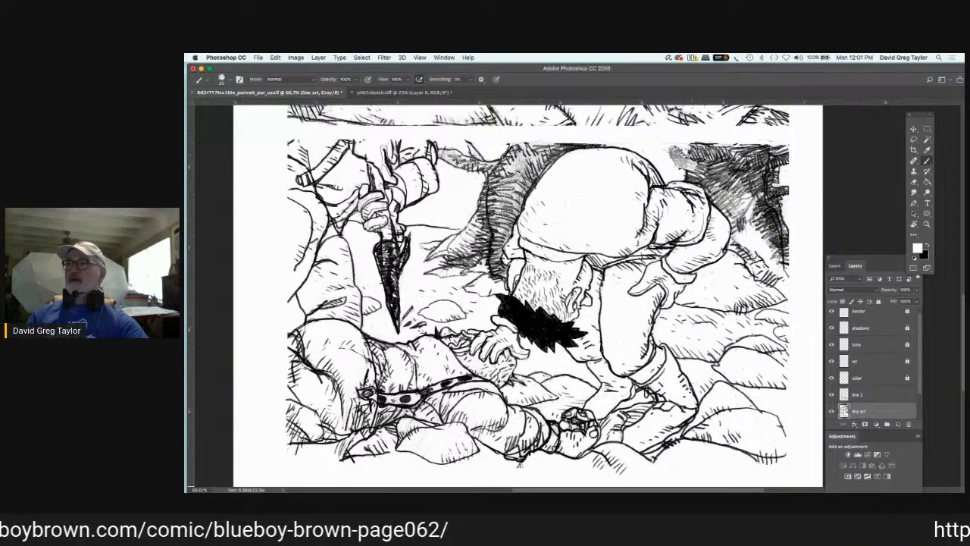
pyautogui.moveTo(690, 149)
pyautogui.mouseDown()
pyautogui.moveTo(697, 159)
pyautogui.moveTo(769, 144)
pyautogui.moveTo(786, 152)
pyautogui.moveTo(747, 157)
pyautogui.moveTo(788, 162)
pyautogui.moveTo(758, 169)
pyautogui.moveTo(782, 162)
pyautogui.moveTo(773, 175)
pyautogui.moveTo(784, 189)
pyautogui.moveTo(761, 191)
pyautogui.moveTo(752, 176)
pyautogui.moveTo(742, 191)
pyautogui.moveTo(710, 174)
pyautogui.moveTo(738, 169)
pyautogui.moveTo(705, 149)
pyautogui.moveTo(749, 153)
pyautogui.moveTo(735, 160)
pyautogui.moveTo(762, 150)
pyautogui.moveTo(702, 161)
pyautogui.moveTo(697, 174)
pyautogui.mouseUp()
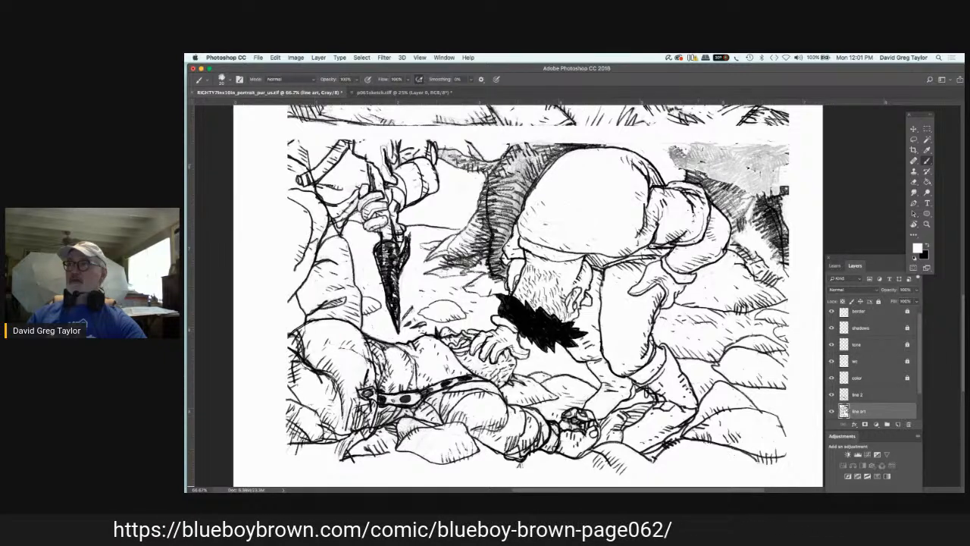
pyautogui.moveTo(696, 180); pyautogui.dragTo(685, 171)
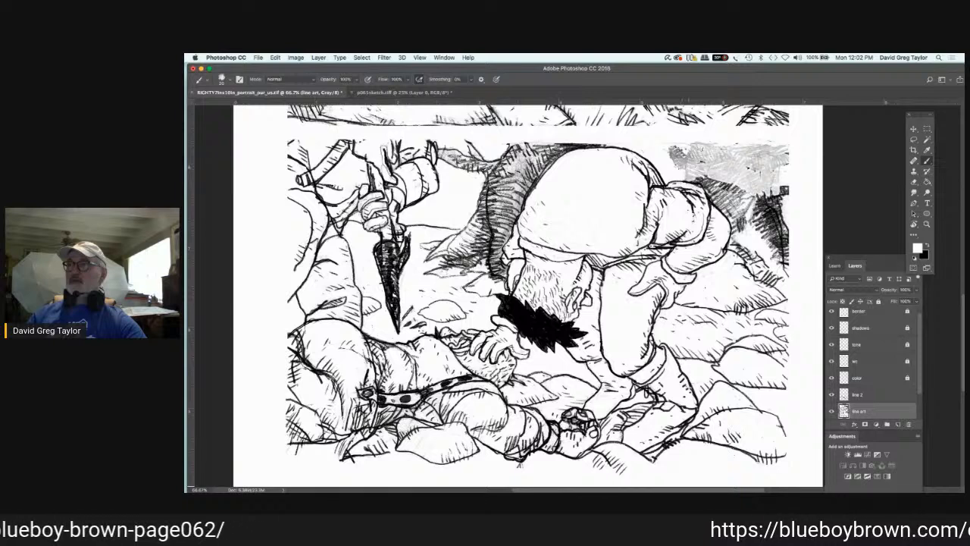
pyautogui.moveTo(694, 176); pyautogui.dragTo(733, 222)
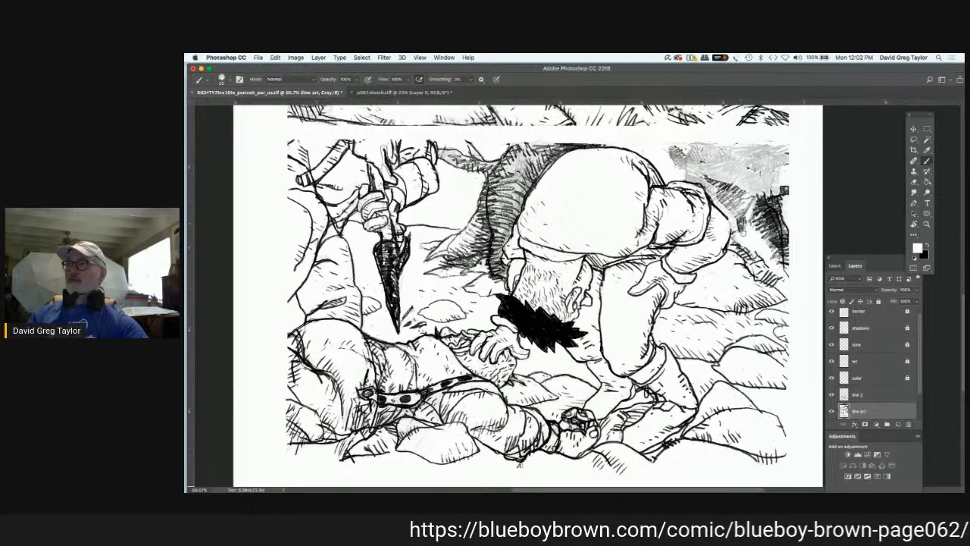
pyautogui.moveTo(744, 233)
pyautogui.mouseDown()
pyautogui.moveTo(739, 225)
pyautogui.moveTo(735, 237)
pyautogui.mouseUp()
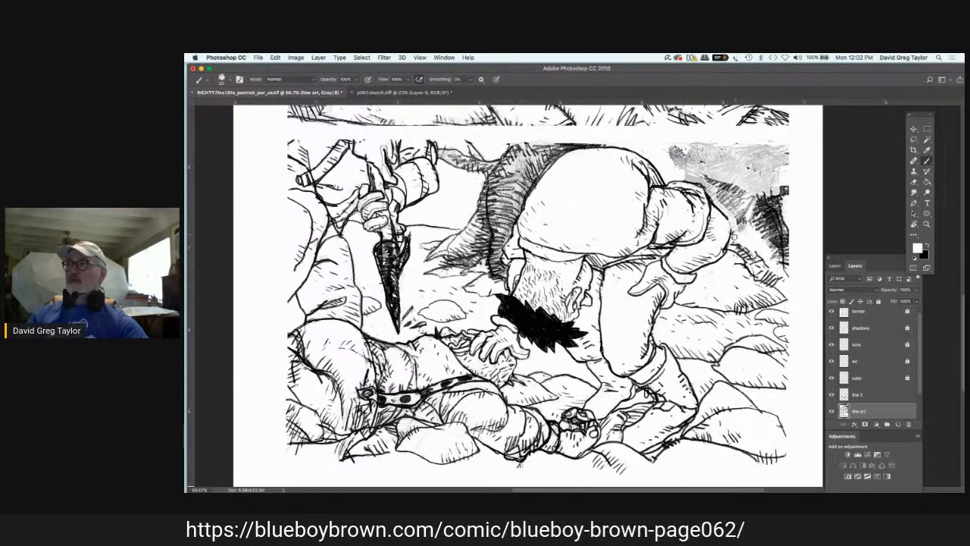
pyautogui.moveTo(733, 236)
pyautogui.mouseDown()
pyautogui.moveTo(716, 180)
pyautogui.moveTo(733, 186)
pyautogui.moveTo(739, 203)
pyautogui.moveTo(717, 186)
pyautogui.mouseUp()
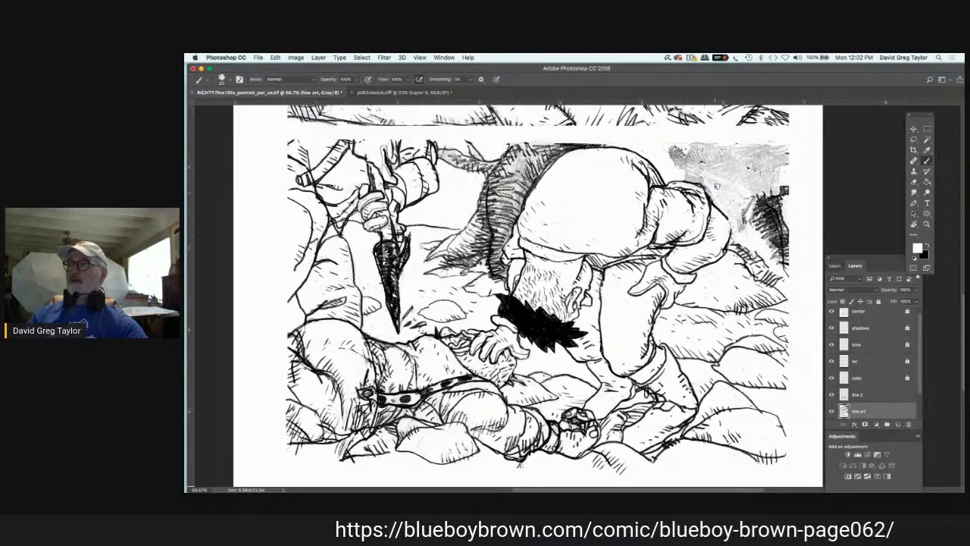
pyautogui.moveTo(753, 203)
pyautogui.mouseDown()
pyautogui.moveTo(746, 223)
pyautogui.moveTo(785, 191)
pyautogui.mouseUp()
pyautogui.moveTo(777, 227)
pyautogui.mouseDown()
pyautogui.moveTo(786, 187)
pyautogui.moveTo(754, 200)
pyautogui.mouseUp()
pyautogui.moveTo(785, 232)
pyautogui.mouseDown()
pyautogui.moveTo(785, 221)
pyautogui.moveTo(780, 271)
pyautogui.mouseUp()
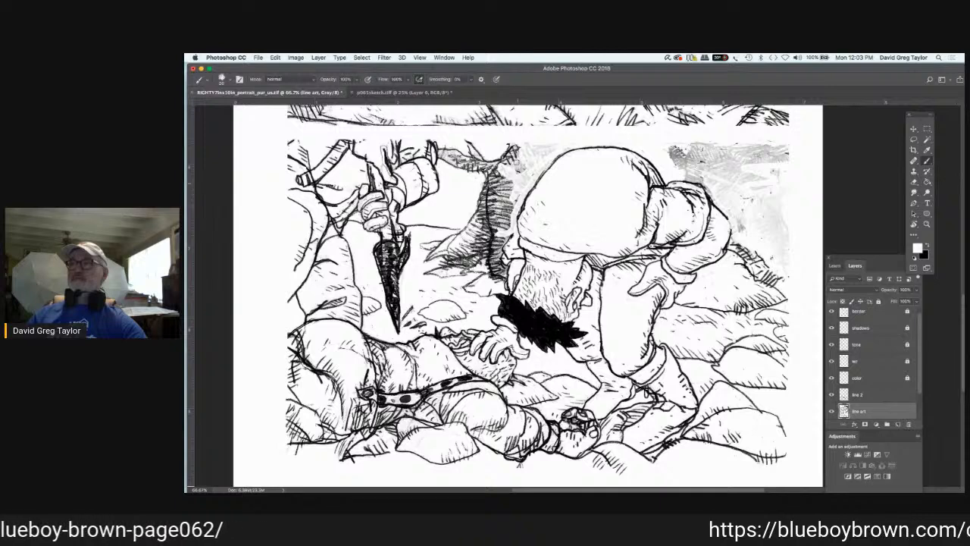
# Step: Paint over the shadow hatching and ground marks between the blade and the bending figure's back with white on the line art layer
pyautogui.moveTo(515, 165)
pyautogui.mouseDown()
pyautogui.moveTo(502, 157)
pyautogui.moveTo(516, 144)
pyautogui.moveTo(491, 162)
pyautogui.moveTo(474, 162)
pyautogui.moveTo(466, 145)
pyautogui.moveTo(456, 154)
pyautogui.moveTo(447, 146)
pyautogui.moveTo(444, 156)
pyautogui.moveTo(452, 168)
pyautogui.moveTo(485, 161)
pyautogui.moveTo(495, 189)
pyautogui.moveTo(512, 203)
pyautogui.moveTo(503, 279)
pyautogui.moveTo(490, 270)
pyautogui.moveTo(498, 260)
pyautogui.moveTo(498, 273)
pyautogui.moveTo(495, 241)
pyautogui.moveTo(428, 259)
pyautogui.moveTo(465, 230)
pyautogui.moveTo(470, 197)
pyautogui.moveTo(483, 186)
pyautogui.moveTo(505, 200)
pyautogui.mouseUp()
pyautogui.moveTo(494, 233); pyautogui.dragTo(506, 208)
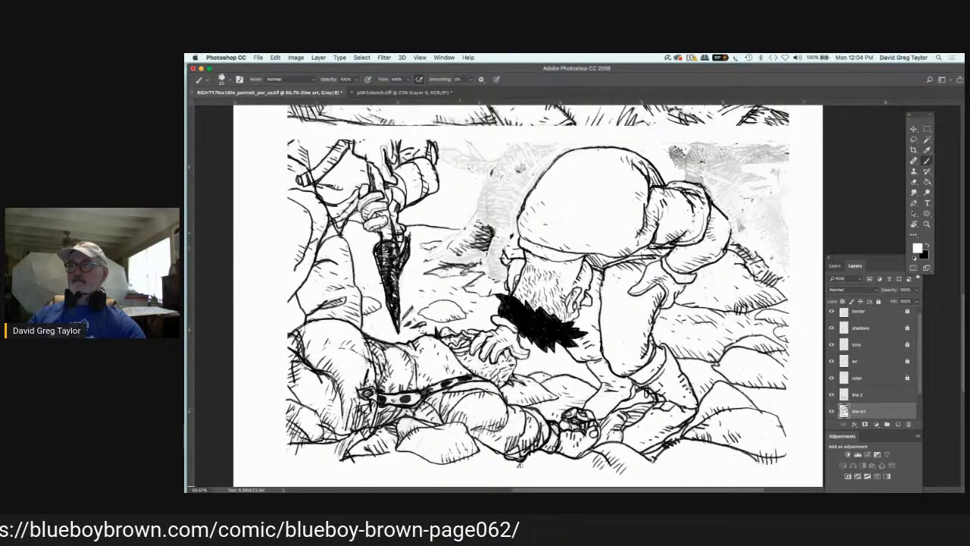
pyautogui.moveTo(479, 247)
pyautogui.mouseDown()
pyautogui.moveTo(492, 225)
pyautogui.moveTo(457, 248)
pyautogui.moveTo(510, 237)
pyautogui.moveTo(488, 252)
pyautogui.mouseUp()
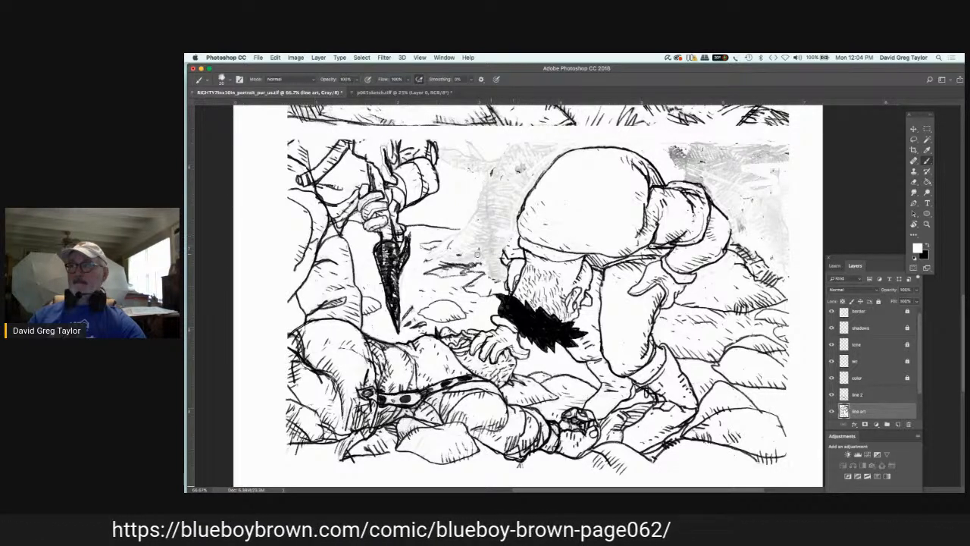
pyautogui.moveTo(478, 266)
pyautogui.mouseDown()
pyautogui.moveTo(453, 278)
pyautogui.moveTo(431, 271)
pyautogui.moveTo(452, 263)
pyautogui.mouseUp()
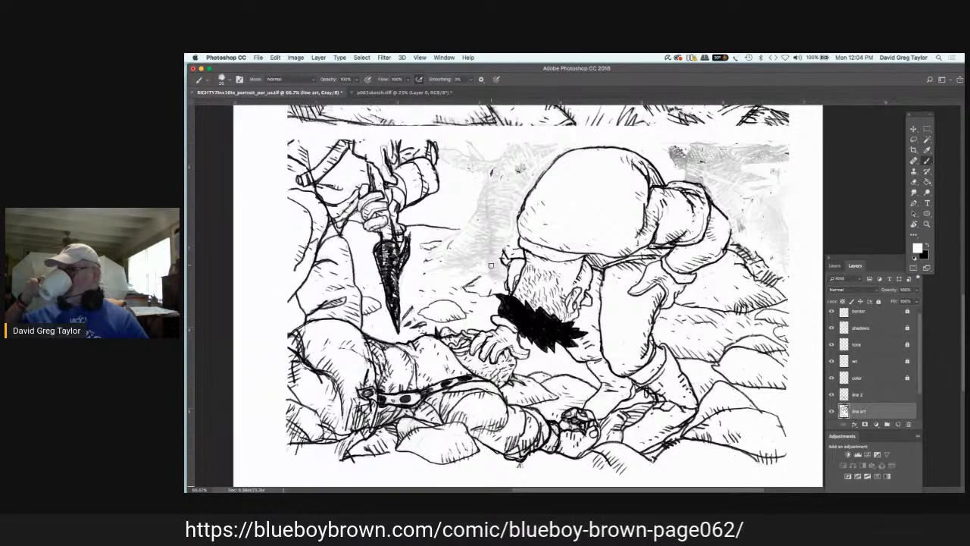
# Step: Ink the cracked edges of the background rock wall and retrace the bending figure's arm outline in black on line 2
pyautogui.click(872, 395)
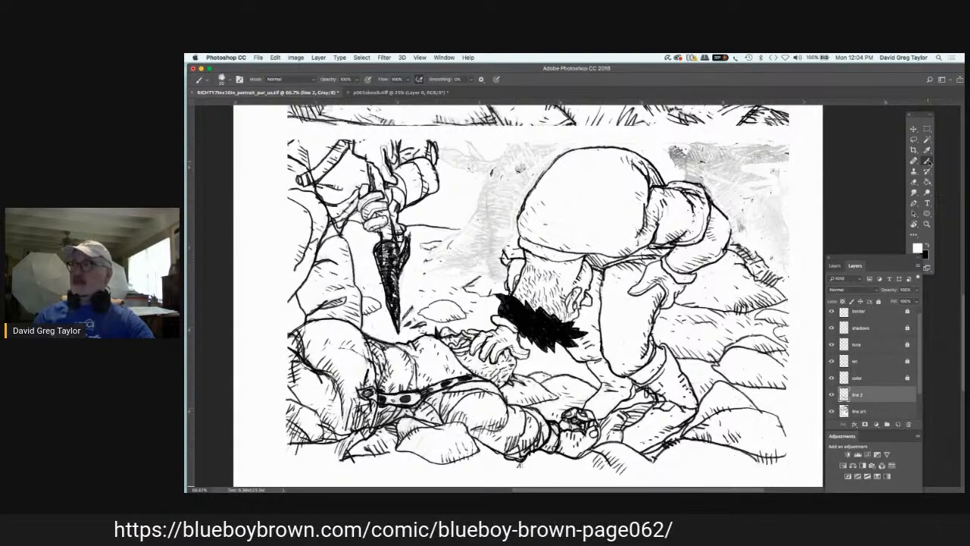
pyautogui.press('x')
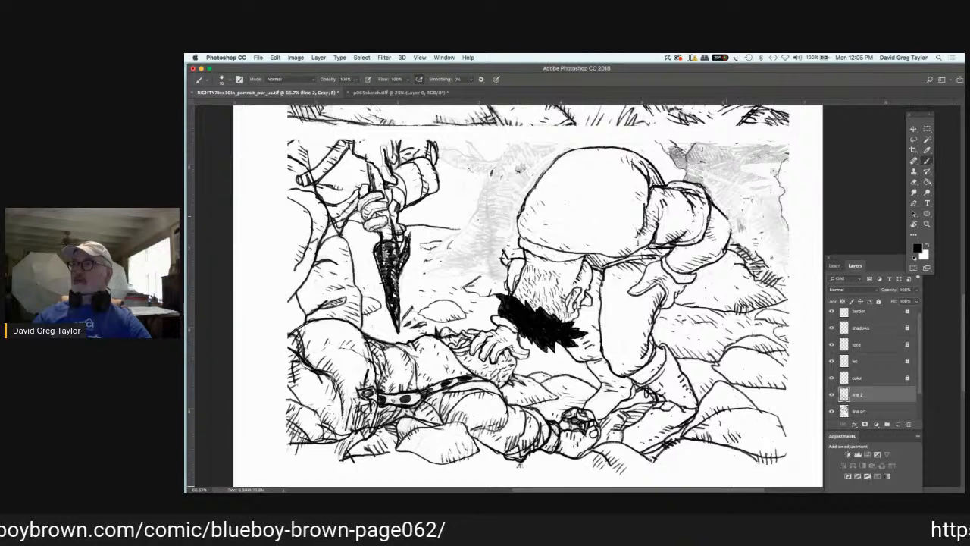
pyautogui.moveTo(726, 216); pyautogui.dragTo(729, 236)
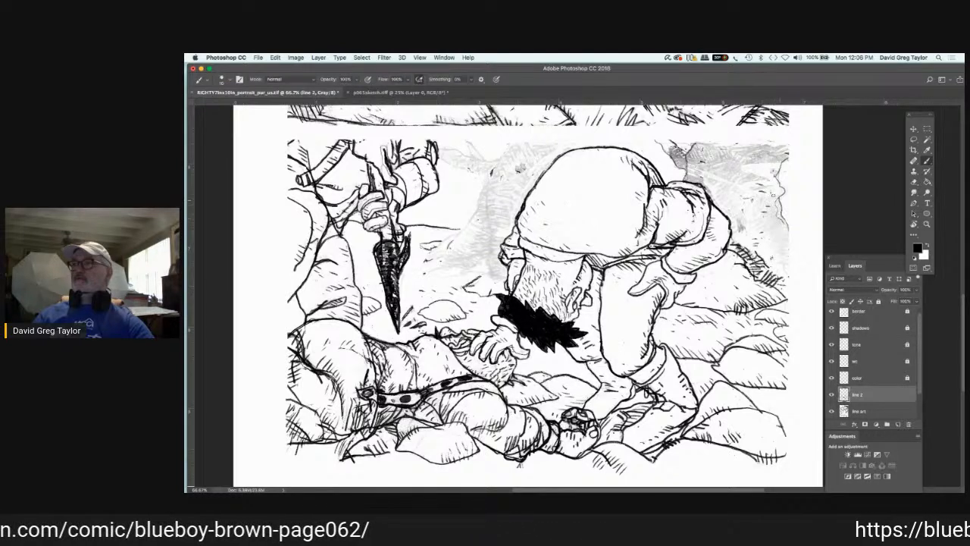
pyautogui.moveTo(774, 160); pyautogui.dragTo(779, 189)
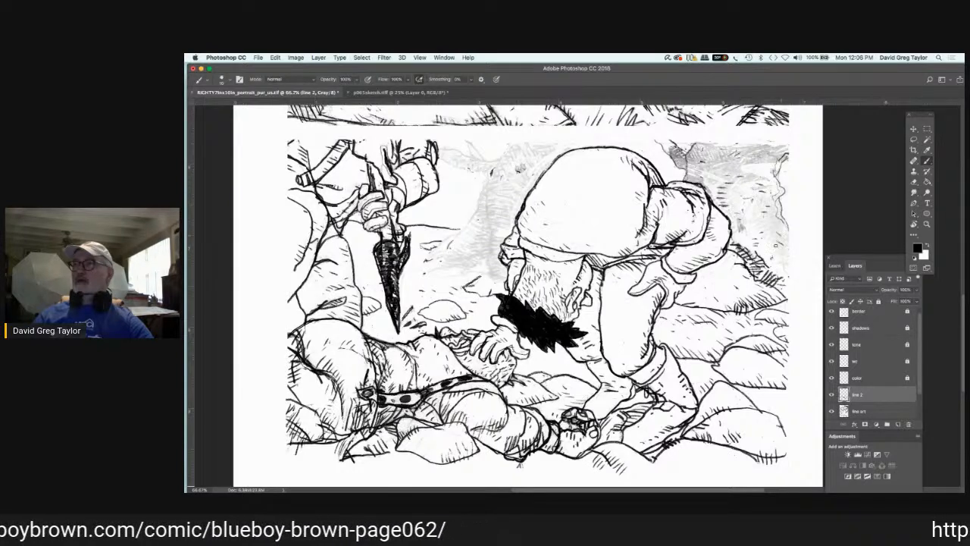
# Step: Hatch the lower part of the background rock wall beside the bending figure's hip in black on line 2
pyautogui.moveTo(757, 256); pyautogui.dragTo(769, 262)
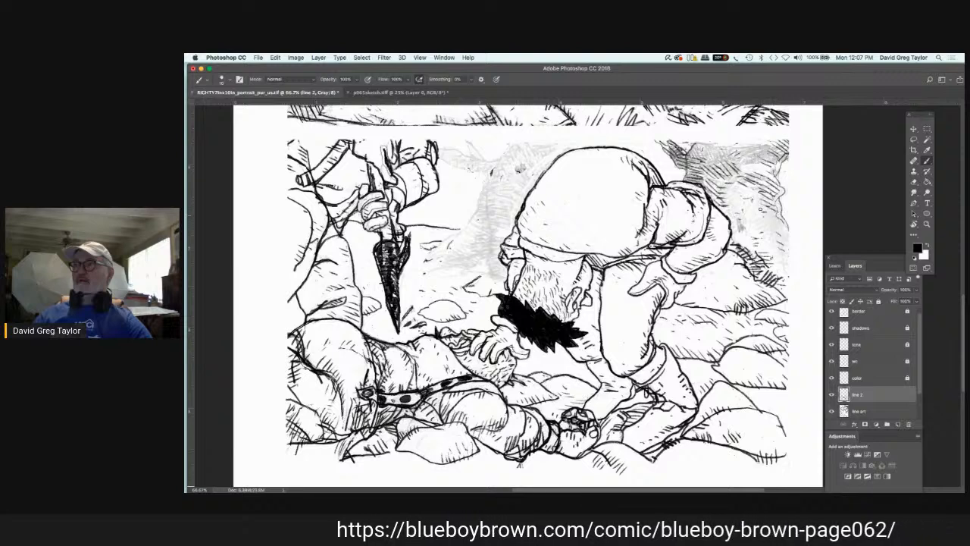
pyautogui.moveTo(764, 210); pyautogui.dragTo(779, 216)
pyautogui.moveTo(763, 216); pyautogui.dragTo(782, 229)
pyautogui.moveTo(768, 225)
pyautogui.mouseDown()
pyautogui.moveTo(785, 232)
pyautogui.moveTo(787, 253)
pyautogui.mouseUp()
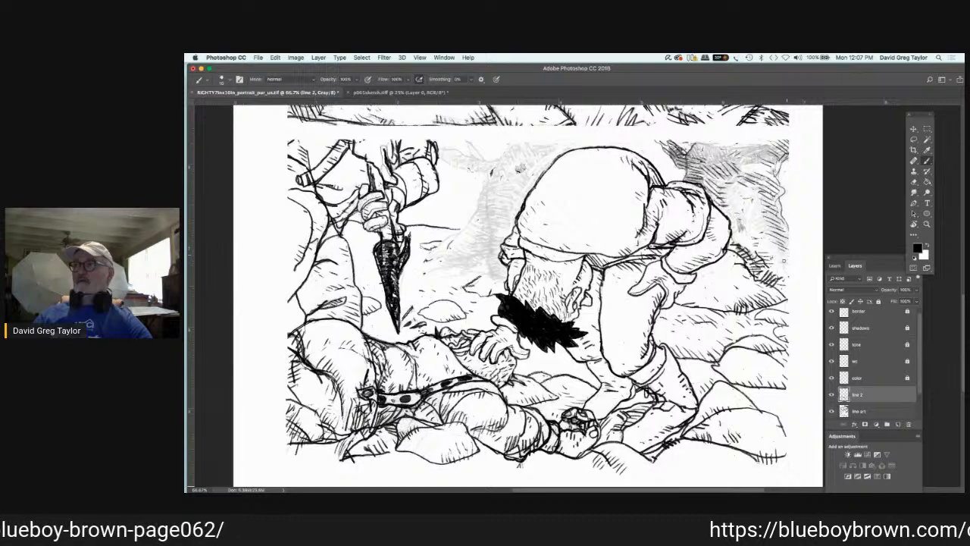
pyautogui.moveTo(773, 267); pyautogui.dragTo(785, 279)
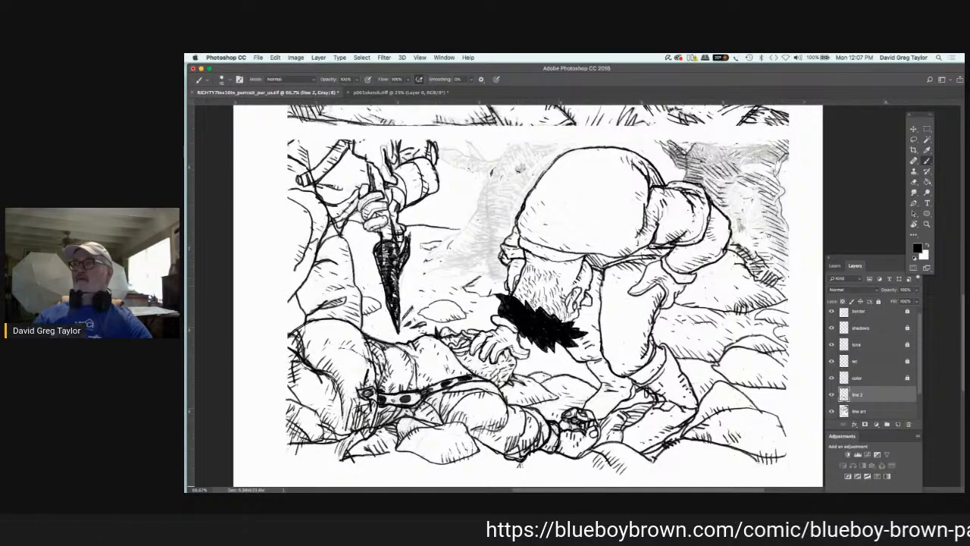
pyautogui.moveTo(741, 234); pyautogui.dragTo(777, 241)
pyautogui.moveTo(754, 242); pyautogui.dragTo(781, 252)
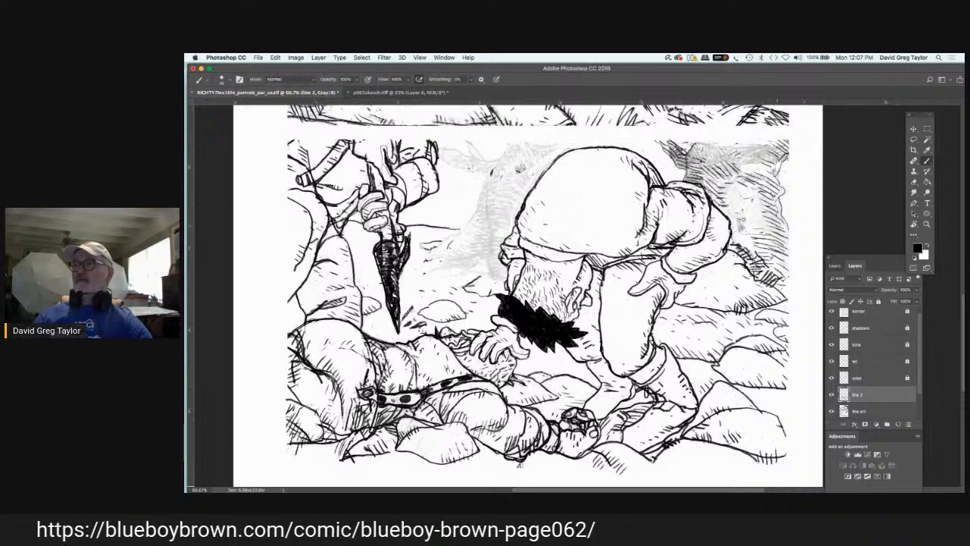
pyautogui.moveTo(748, 221); pyautogui.dragTo(778, 226)
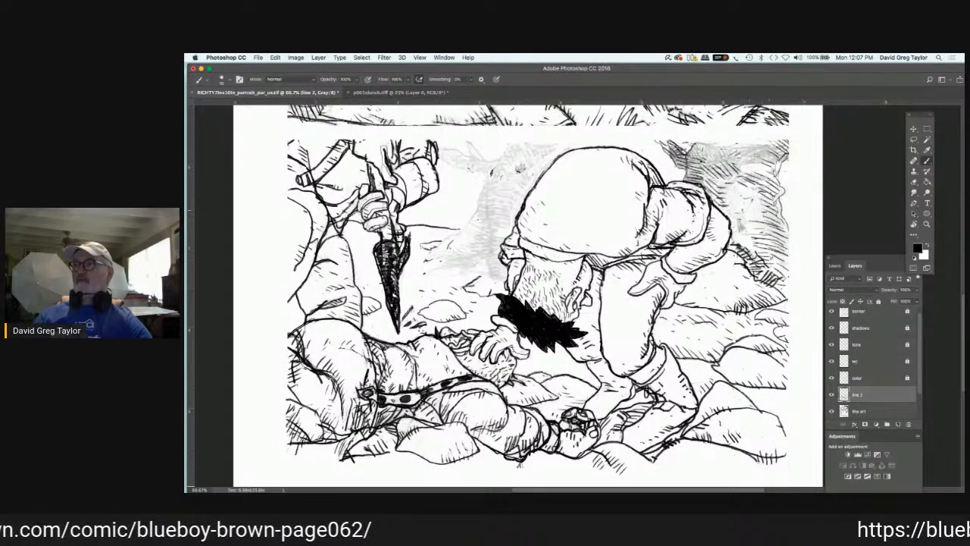
pyautogui.moveTo(777, 188); pyautogui.dragTo(785, 199)
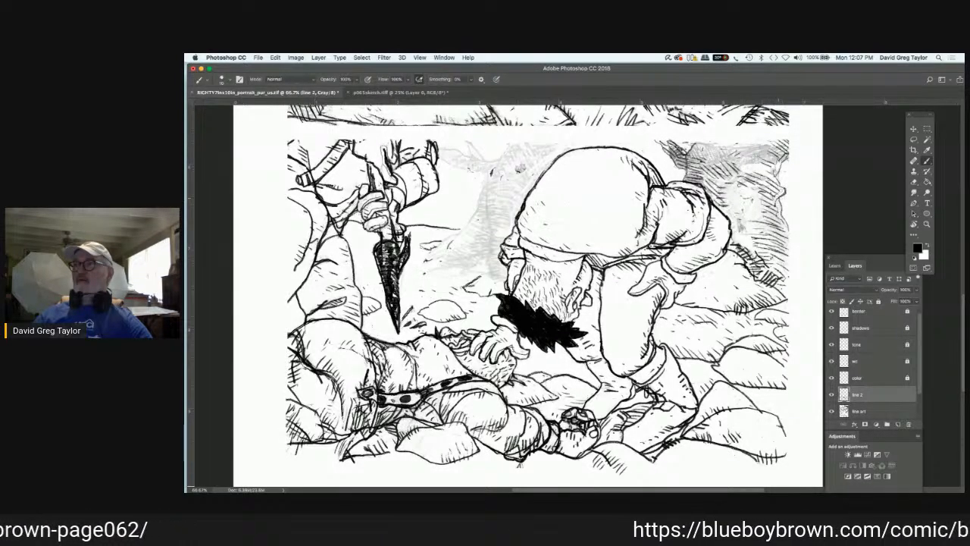
# Step: Extend the black hatching across the upper and inner areas of the rock wall behind the bending figure's hip
pyautogui.moveTo(708, 176)
pyautogui.mouseDown()
pyautogui.moveTo(719, 181)
pyautogui.moveTo(741, 166)
pyautogui.moveTo(716, 180)
pyautogui.moveTo(748, 191)
pyautogui.moveTo(759, 238)
pyautogui.moveTo(752, 245)
pyautogui.moveTo(743, 146)
pyautogui.moveTo(759, 140)
pyautogui.mouseUp()
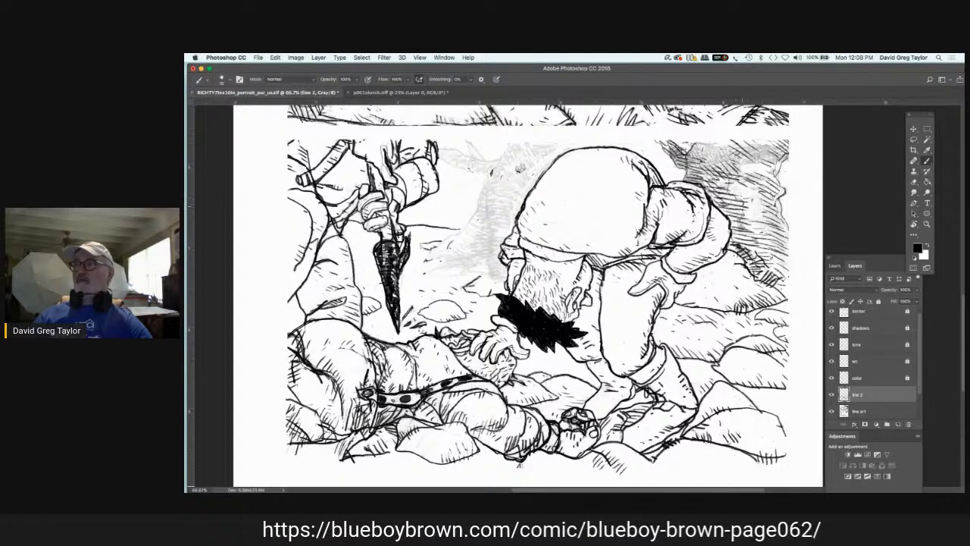
pyautogui.moveTo(741, 207)
pyautogui.mouseDown()
pyautogui.moveTo(761, 239)
pyautogui.moveTo(766, 226)
pyautogui.mouseUp()
pyautogui.moveTo(747, 182); pyautogui.dragTo(763, 214)
pyautogui.moveTo(749, 162); pyautogui.dragTo(772, 163)
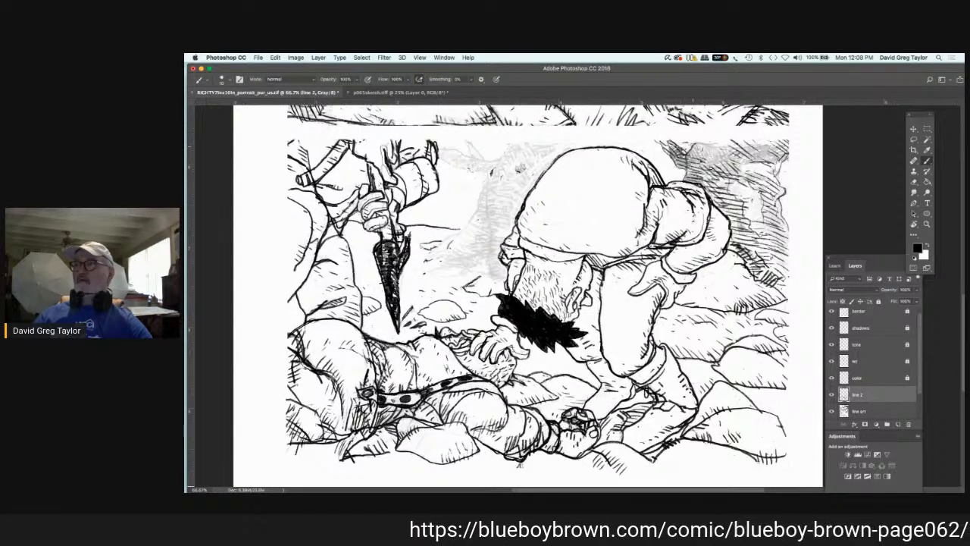
pyautogui.moveTo(667, 146)
pyautogui.mouseDown()
pyautogui.moveTo(650, 154)
pyautogui.moveTo(629, 142)
pyautogui.moveTo(674, 160)
pyautogui.mouseUp()
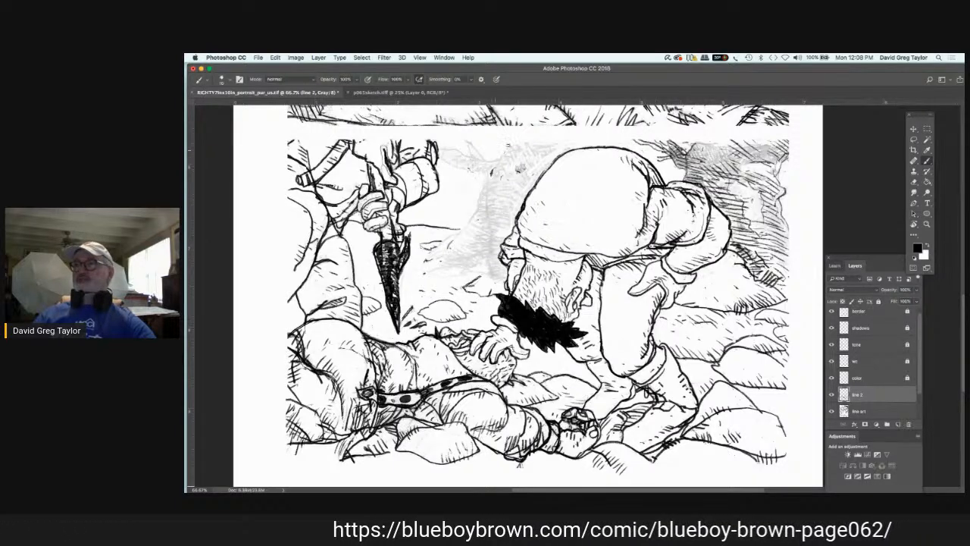
# Step: Ink the edge of the background rock between the blade and the bending figure, and hatch its lower face on line 2
pyautogui.moveTo(509, 143)
pyautogui.mouseDown()
pyautogui.moveTo(476, 215)
pyautogui.moveTo(426, 255)
pyautogui.mouseUp()
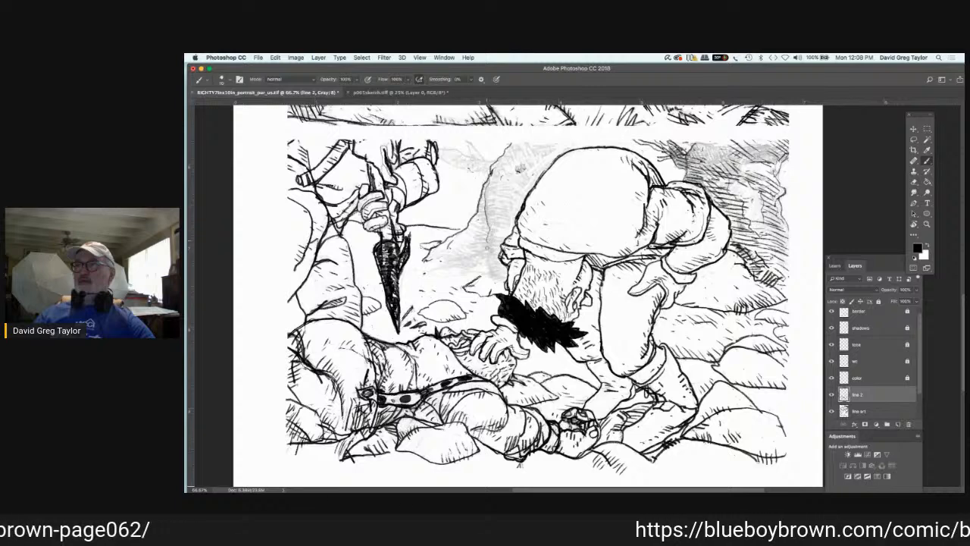
pyautogui.moveTo(488, 248)
pyautogui.mouseDown()
pyautogui.moveTo(487, 276)
pyautogui.moveTo(508, 275)
pyautogui.mouseUp()
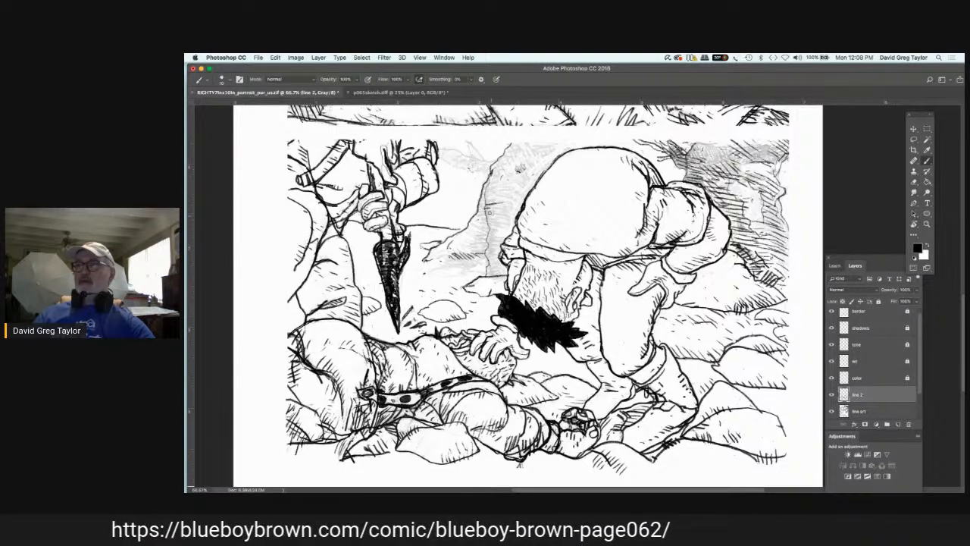
pyautogui.moveTo(507, 216); pyautogui.dragTo(485, 221)
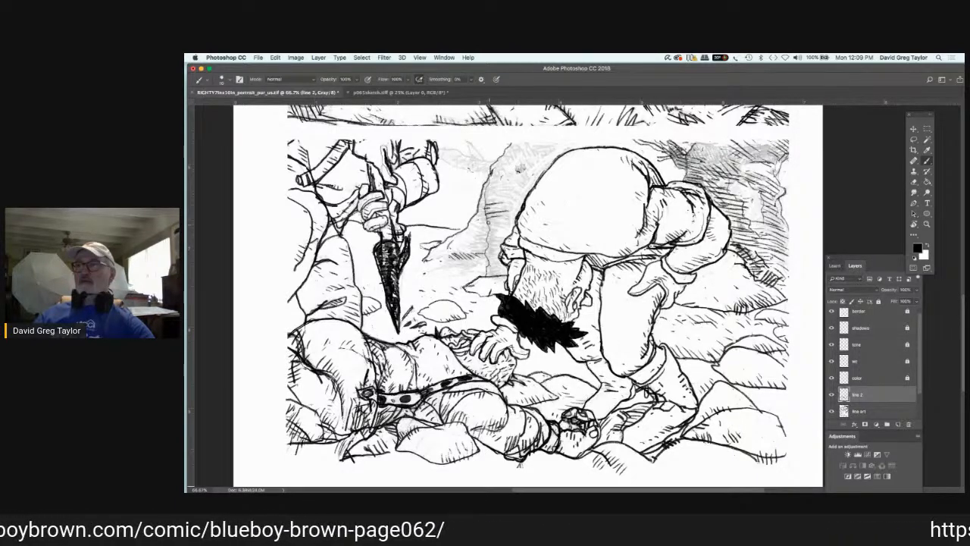
pyautogui.moveTo(507, 222)
pyautogui.mouseDown()
pyautogui.moveTo(487, 228)
pyautogui.moveTo(488, 260)
pyautogui.mouseUp()
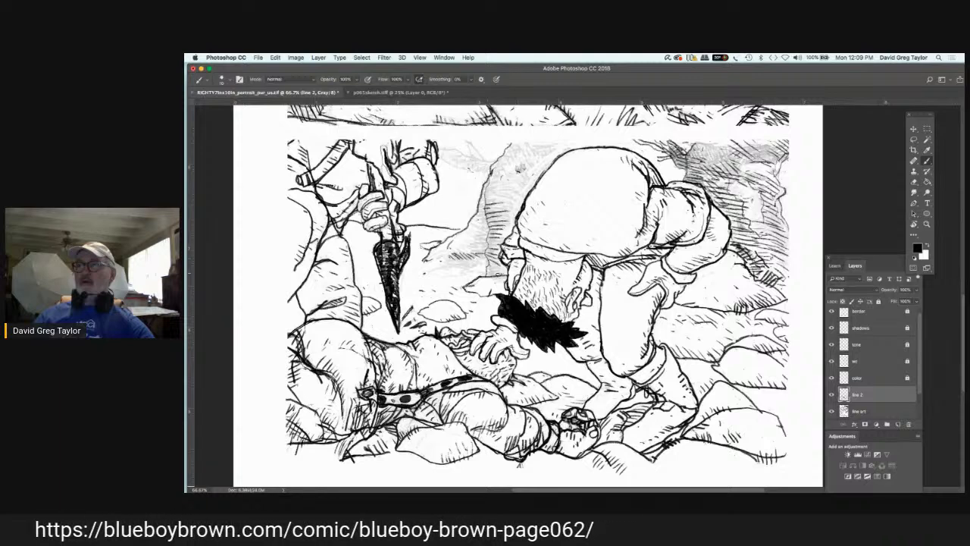
pyautogui.moveTo(502, 270); pyautogui.dragTo(487, 275)
pyautogui.moveTo(489, 230)
pyautogui.mouseDown()
pyautogui.moveTo(476, 235)
pyautogui.moveTo(484, 198)
pyautogui.mouseUp()
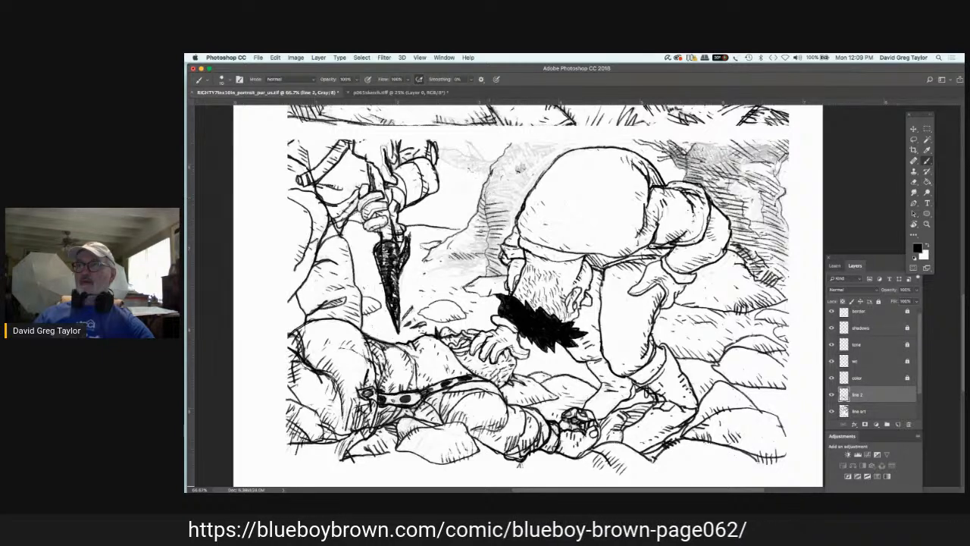
# Step: Hatch the base and upper part of that rock and ink the bare branches reaching from it toward the blade holder's arm
pyautogui.moveTo(487, 227); pyautogui.dragTo(473, 249)
pyautogui.moveTo(490, 254); pyautogui.dragTo(455, 258)
pyautogui.moveTo(509, 186); pyautogui.dragTo(495, 194)
pyautogui.moveTo(512, 195)
pyautogui.mouseDown()
pyautogui.moveTo(491, 199)
pyautogui.moveTo(498, 187)
pyautogui.mouseUp()
pyautogui.moveTo(527, 152)
pyautogui.mouseDown()
pyautogui.moveTo(519, 159)
pyautogui.moveTo(543, 155)
pyautogui.mouseUp()
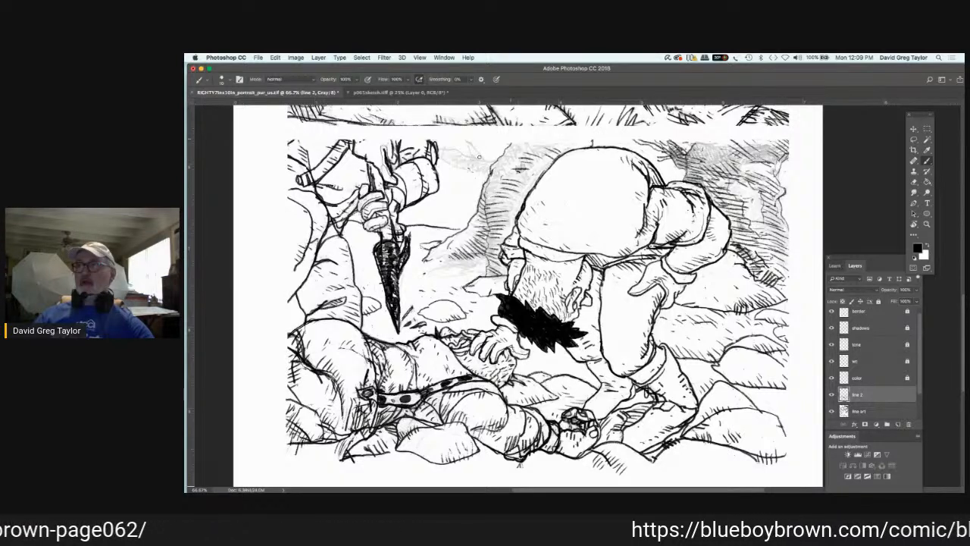
pyautogui.moveTo(498, 161); pyautogui.dragTo(466, 154)
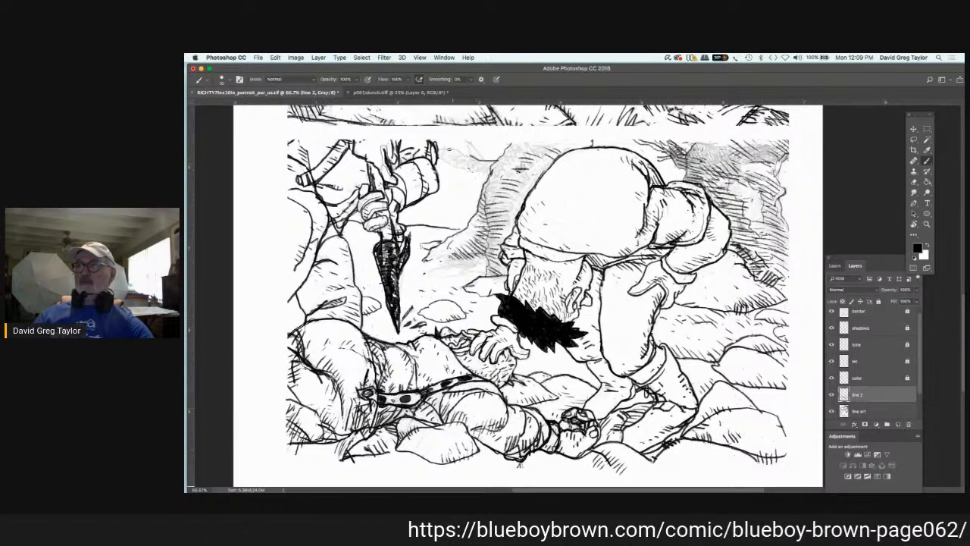
pyautogui.moveTo(439, 147)
pyautogui.mouseDown()
pyautogui.moveTo(469, 157)
pyautogui.moveTo(449, 166)
pyautogui.moveTo(489, 174)
pyautogui.mouseUp()
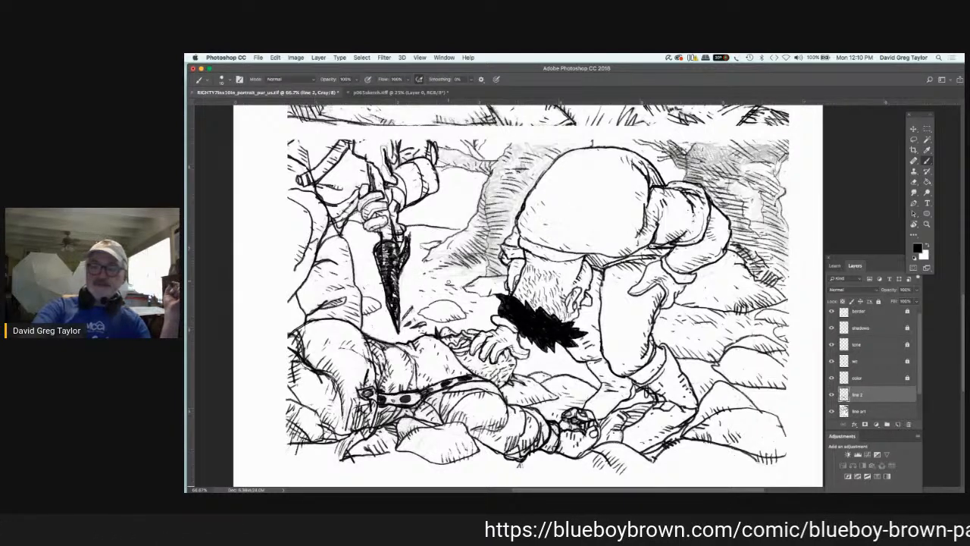
# Step: Review the whole page at 25% zoom and return to the lower panel at 66.7%
pyautogui.press('super+minus')
pyautogui.press('super+minus')
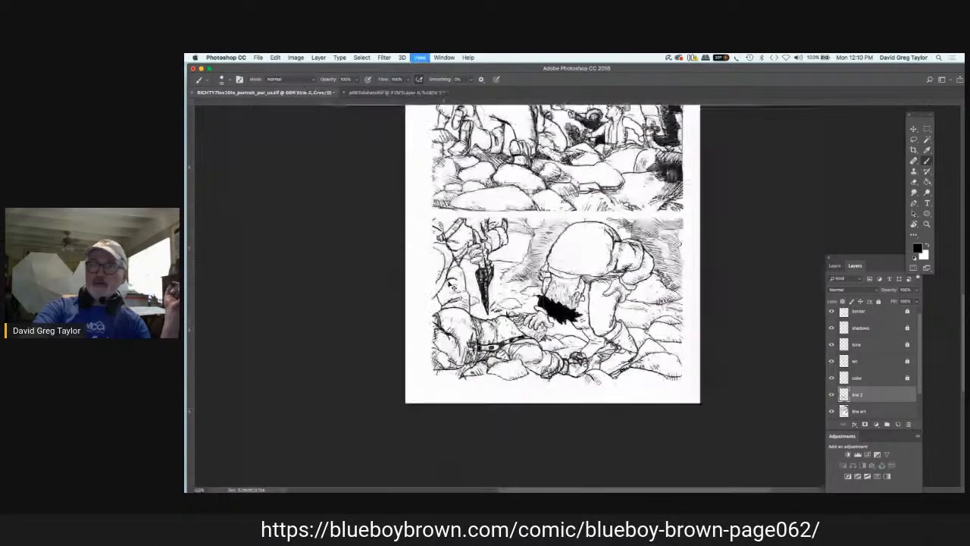
pyautogui.press('super+minus')
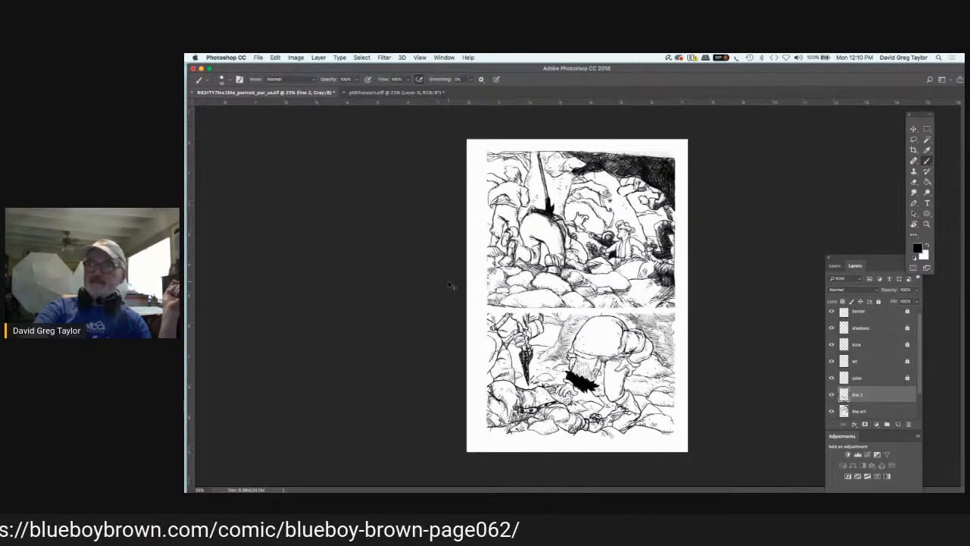
pyautogui.press('super+equal')
pyautogui.press('super+equal')
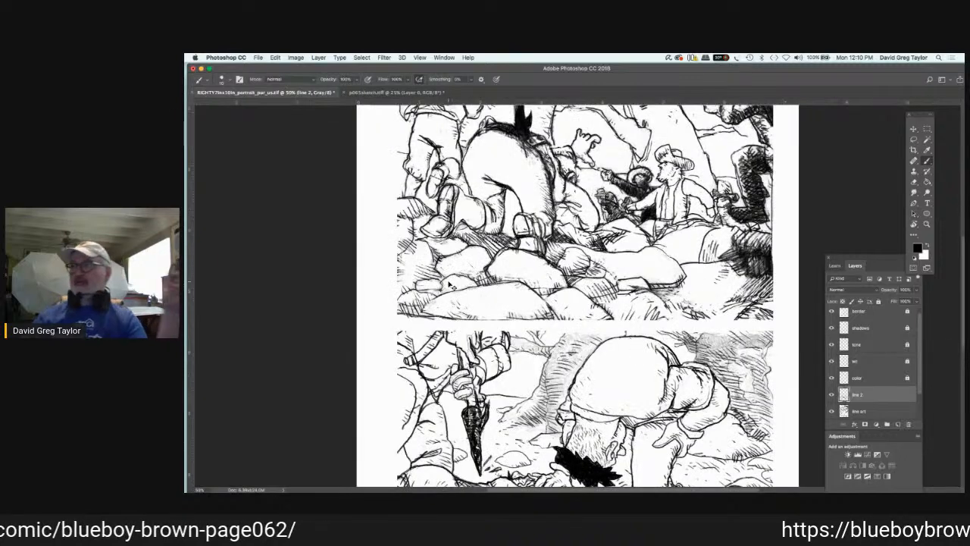
pyautogui.press('super+equal')
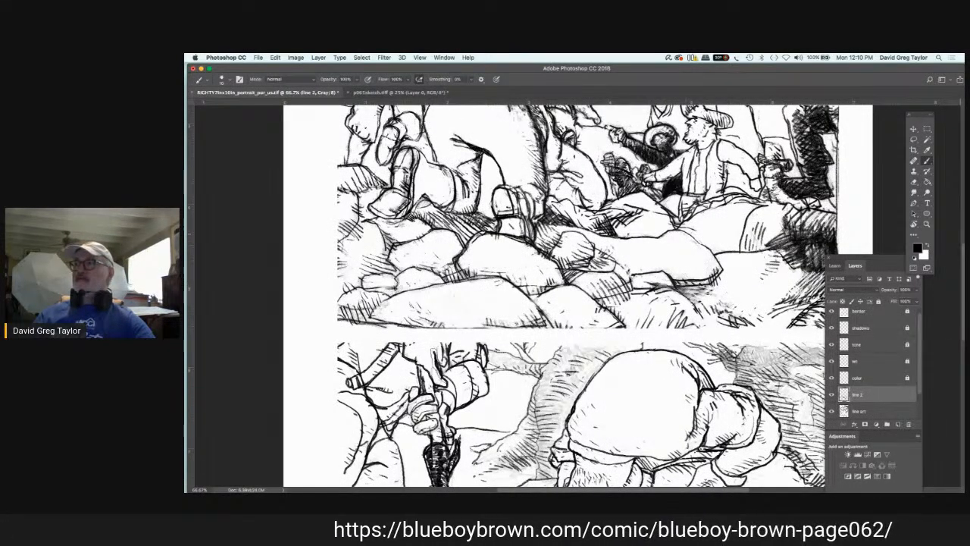
pyautogui.click(915, 224)
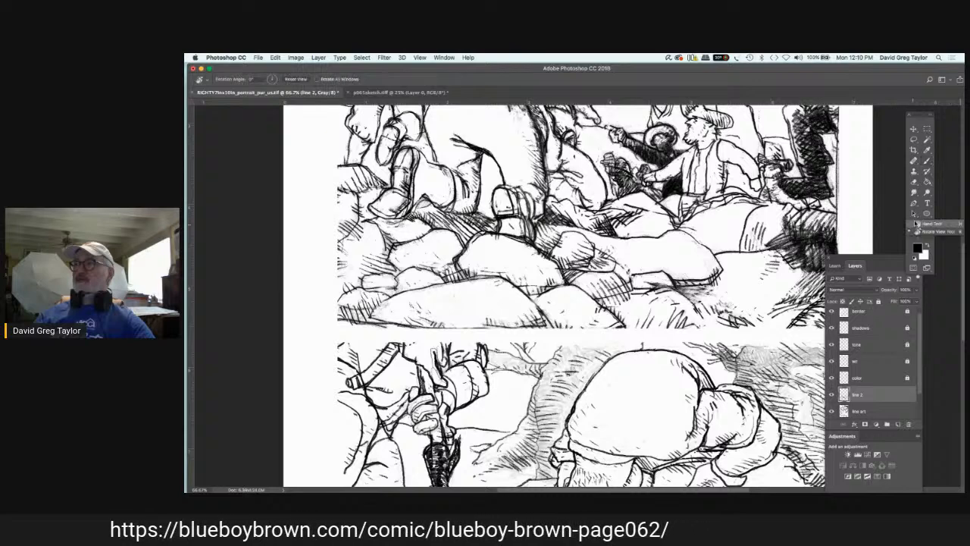
pyautogui.click(930, 223)
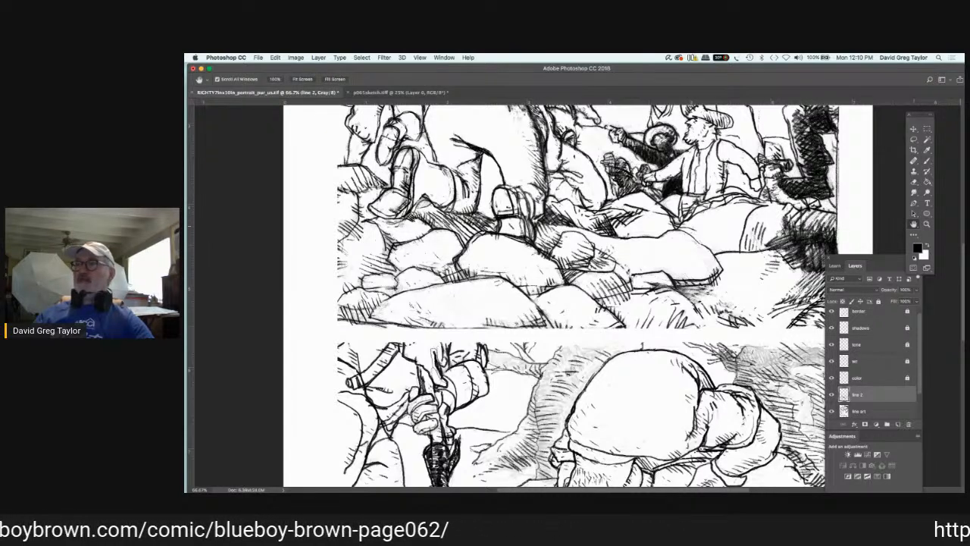
pyautogui.moveTo(757, 106); pyautogui.dragTo(755, 86)
pyautogui.moveTo(676, 262); pyautogui.dragTo(643, 82)
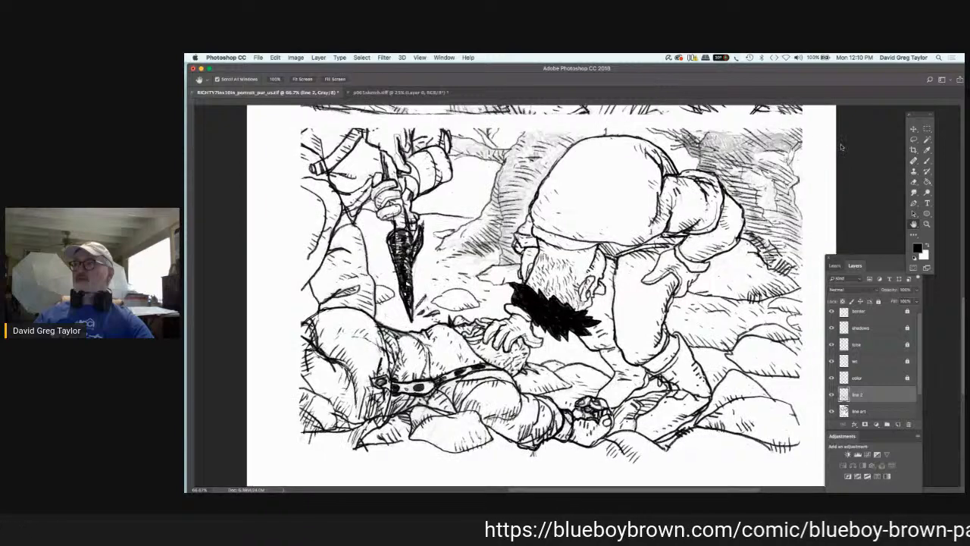
pyautogui.press('b')
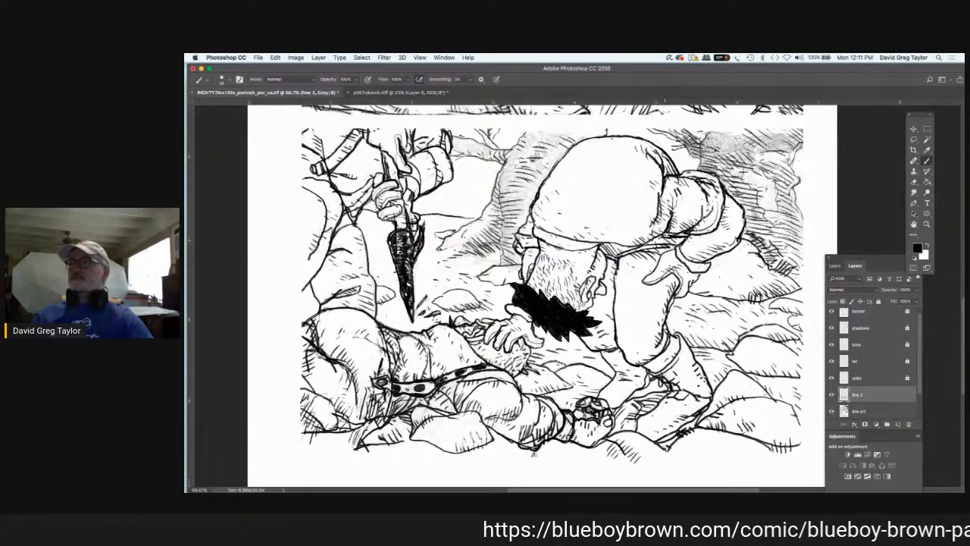
# Step: Paint over the dark thigh shading of the upper panel's large bending figure and the adjoining crouching figure with white on the line art layer
pyautogui.click(914, 224)
pyautogui.moveTo(740, 318); pyautogui.dragTo(740, 318)
pyautogui.moveTo(733, 205); pyautogui.dragTo(720, 288)
pyautogui.moveTo(698, 129); pyautogui.dragTo(704, 356)
pyautogui.moveTo(689, 262); pyautogui.dragTo(698, 307)
pyautogui.click(873, 412)
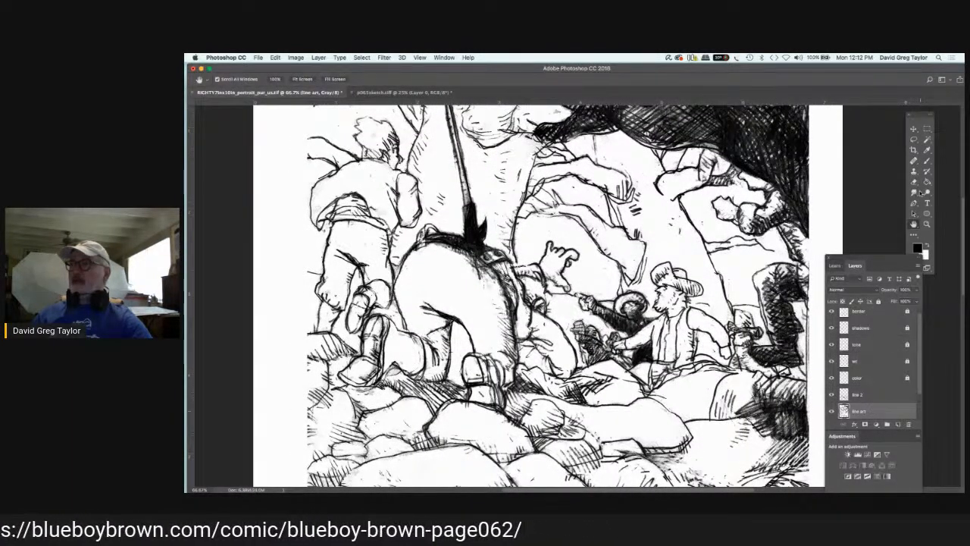
pyautogui.press('x')
pyautogui.press('b')
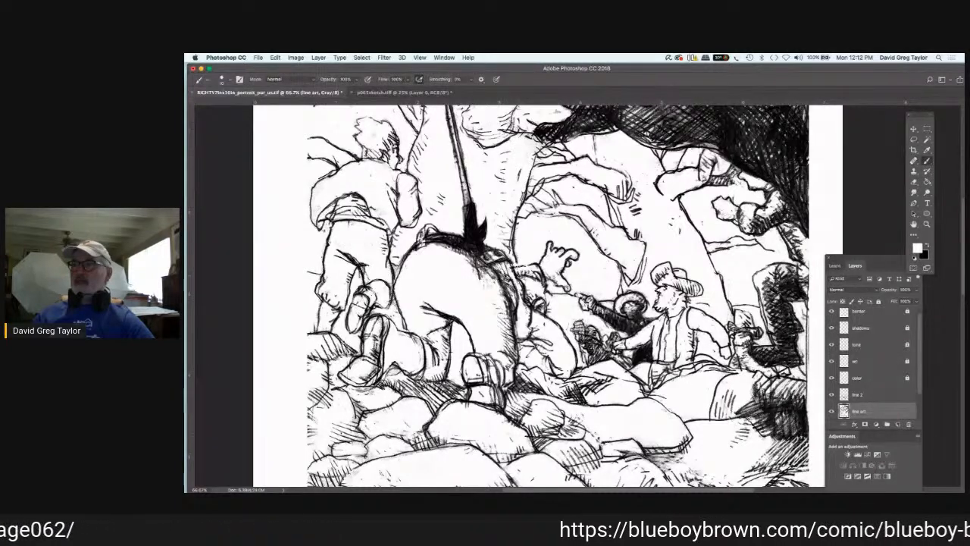
pyautogui.moveTo(520, 277)
pyautogui.mouseDown()
pyautogui.moveTo(523, 301)
pyautogui.moveTo(548, 317)
pyautogui.moveTo(535, 294)
pyautogui.moveTo(544, 301)
pyautogui.moveTo(546, 276)
pyautogui.moveTo(514, 269)
pyautogui.moveTo(554, 282)
pyautogui.moveTo(529, 327)
pyautogui.moveTo(553, 325)
pyautogui.moveTo(521, 335)
pyautogui.mouseUp()
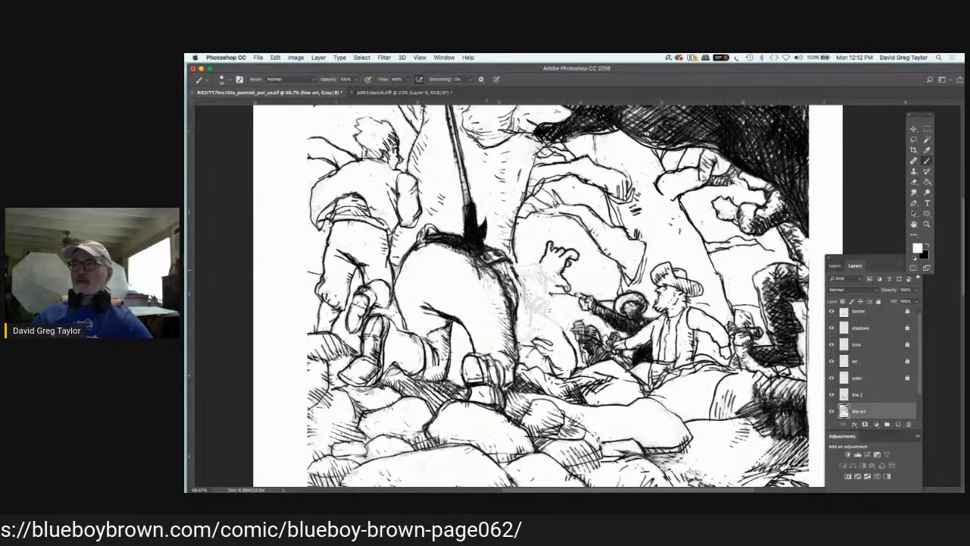
pyautogui.moveTo(498, 270); pyautogui.dragTo(514, 338)
pyautogui.moveTo(517, 290); pyautogui.dragTo(517, 308)
pyautogui.moveTo(512, 268); pyautogui.dragTo(509, 297)
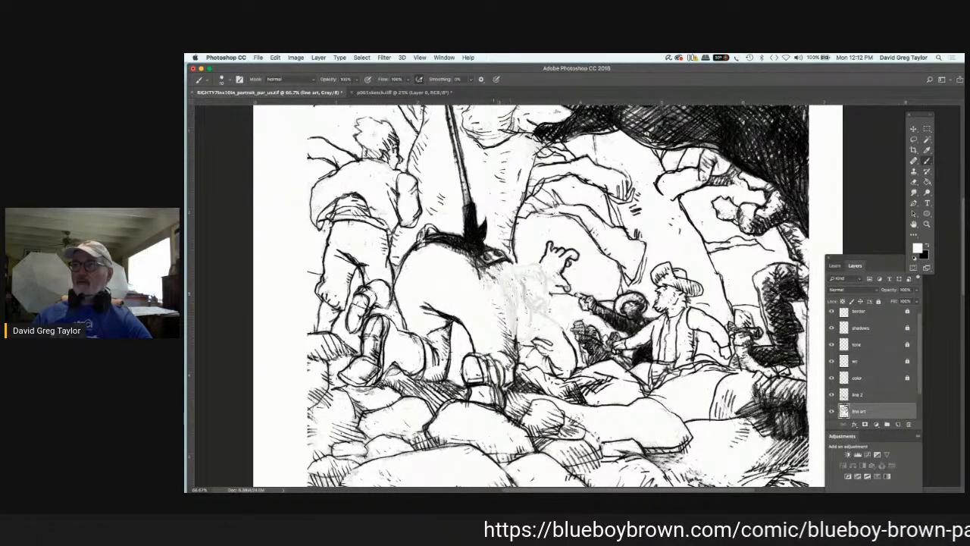
pyautogui.moveTo(499, 263)
pyautogui.mouseDown()
pyautogui.moveTo(503, 271)
pyautogui.moveTo(482, 270)
pyautogui.moveTo(528, 312)
pyautogui.mouseUp()
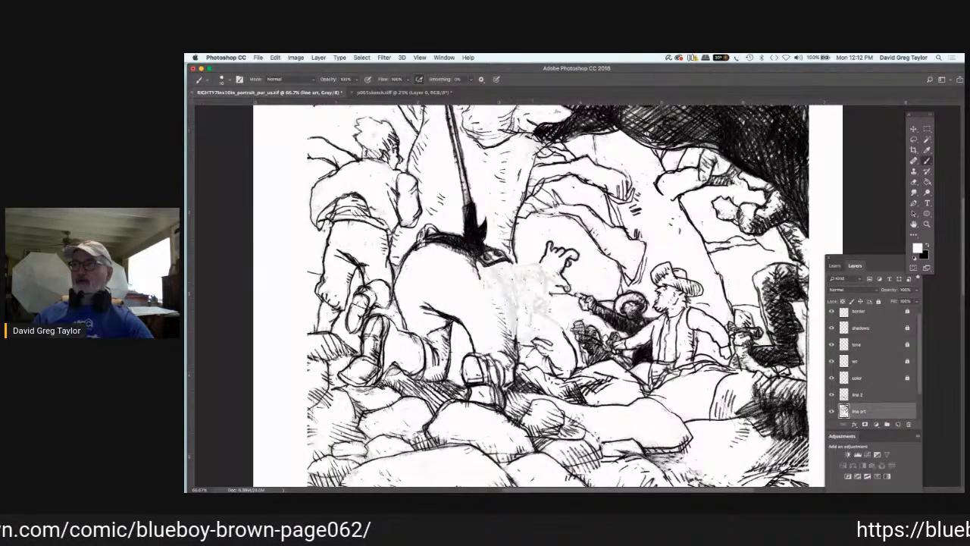
# Step: Ink the outline of the crouching figure's head, face and shoulder beside the large bending figure's hip in black on line 2
pyautogui.click(872, 394)
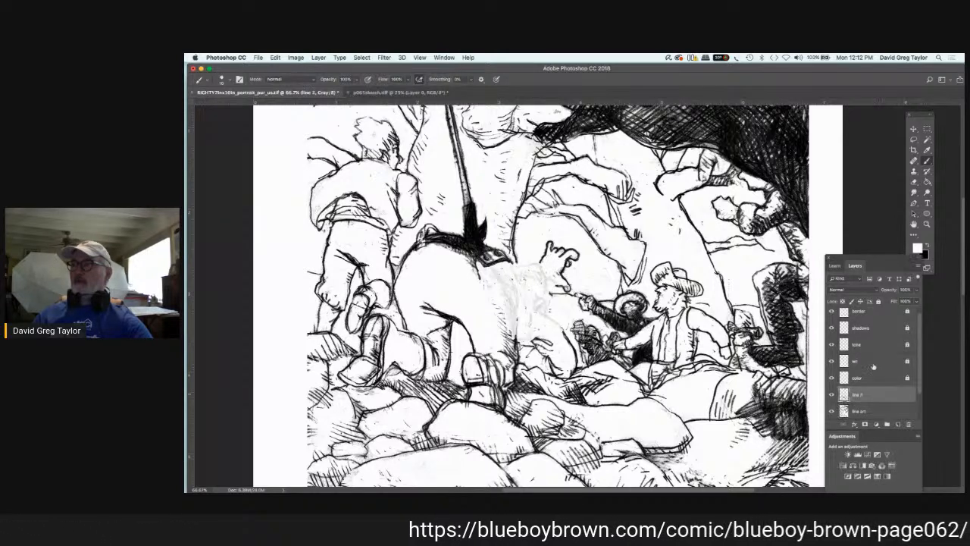
pyautogui.press('x')
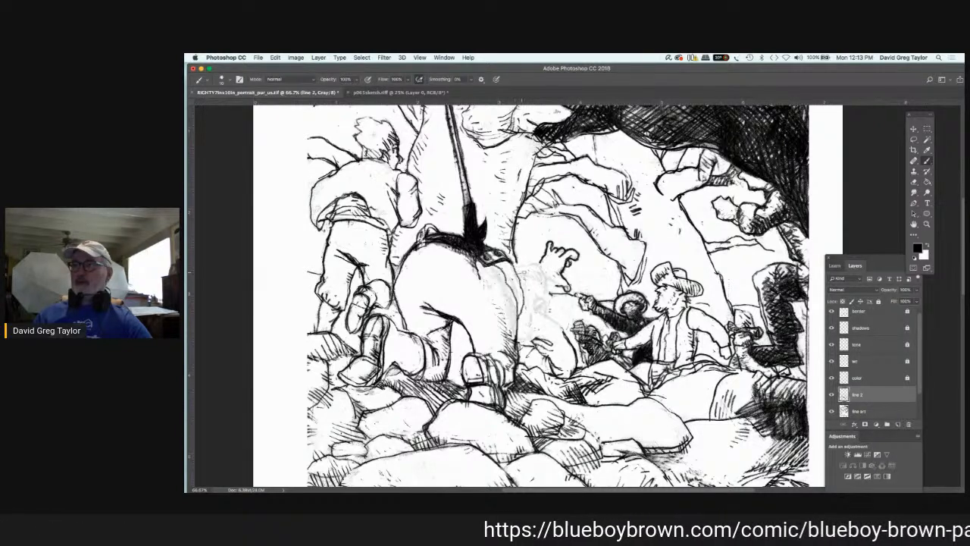
pyautogui.moveTo(526, 271); pyautogui.dragTo(551, 290)
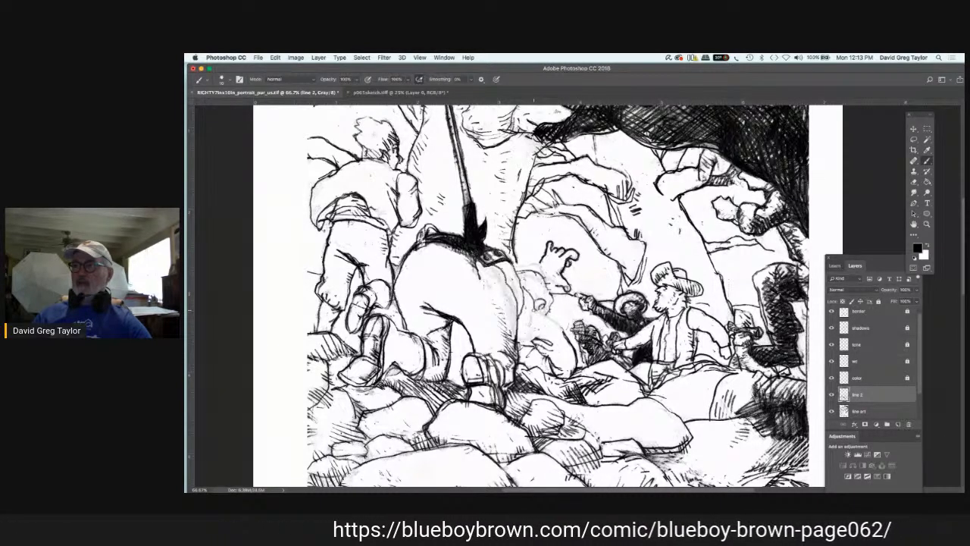
pyautogui.moveTo(536, 310); pyautogui.dragTo(563, 329)
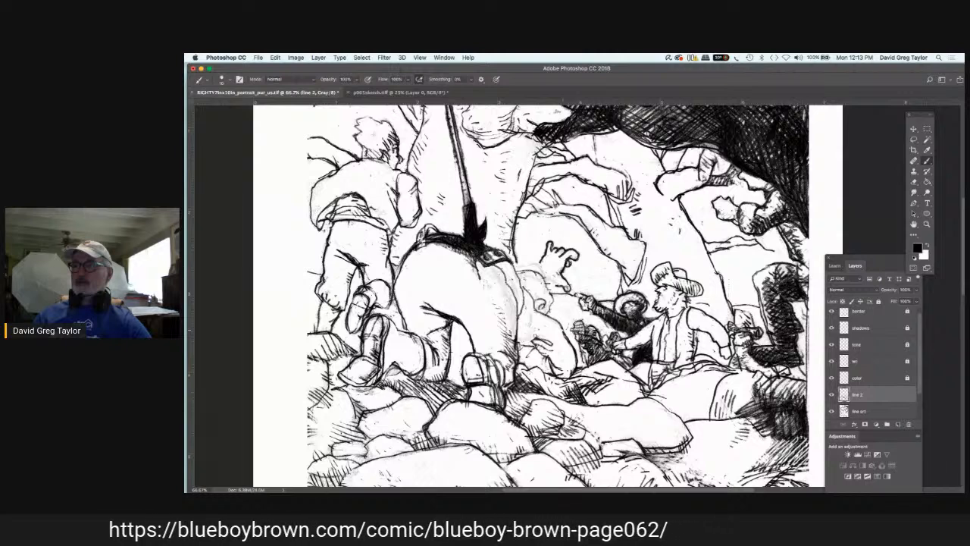
pyautogui.moveTo(521, 342)
pyautogui.mouseDown()
pyautogui.moveTo(549, 335)
pyautogui.moveTo(534, 315)
pyautogui.moveTo(534, 336)
pyautogui.mouseUp()
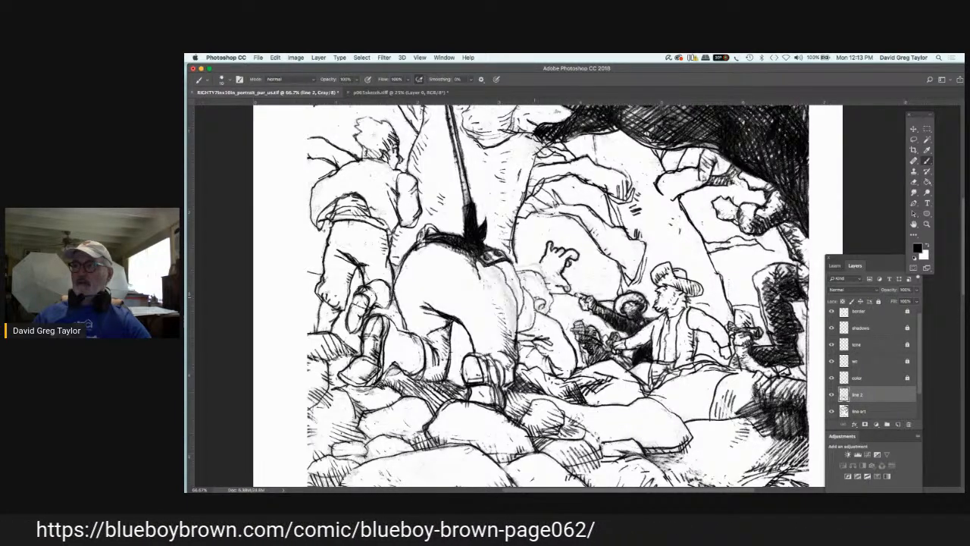
pyautogui.moveTo(538, 298)
pyautogui.mouseDown()
pyautogui.moveTo(538, 313)
pyautogui.moveTo(531, 282)
pyautogui.moveTo(514, 287)
pyautogui.moveTo(539, 329)
pyautogui.moveTo(528, 347)
pyautogui.mouseUp()
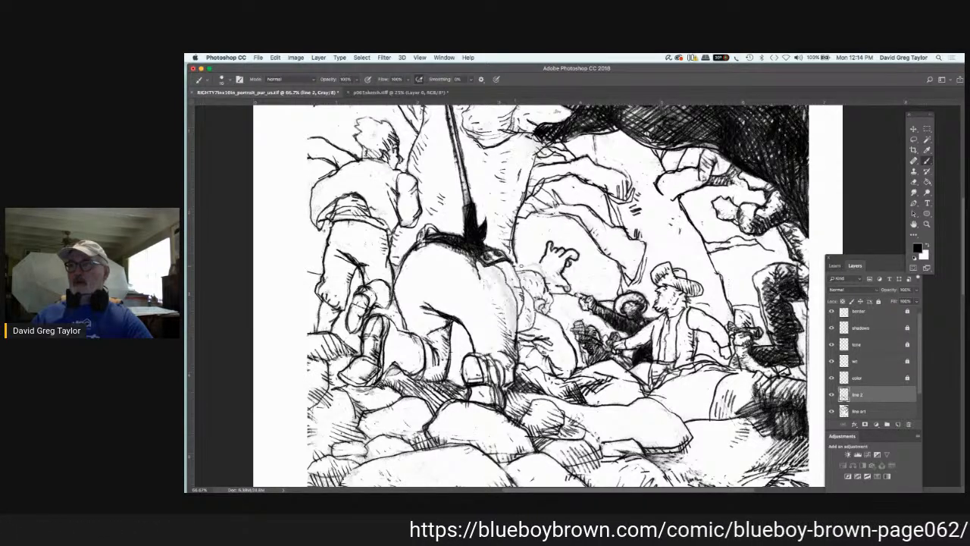
# Step: Add fine hair strokes and facial features inside the crouching figure's head outline on line 2
pyautogui.moveTo(517, 266)
pyautogui.mouseDown()
pyautogui.moveTo(543, 268)
pyautogui.moveTo(546, 280)
pyautogui.mouseUp()
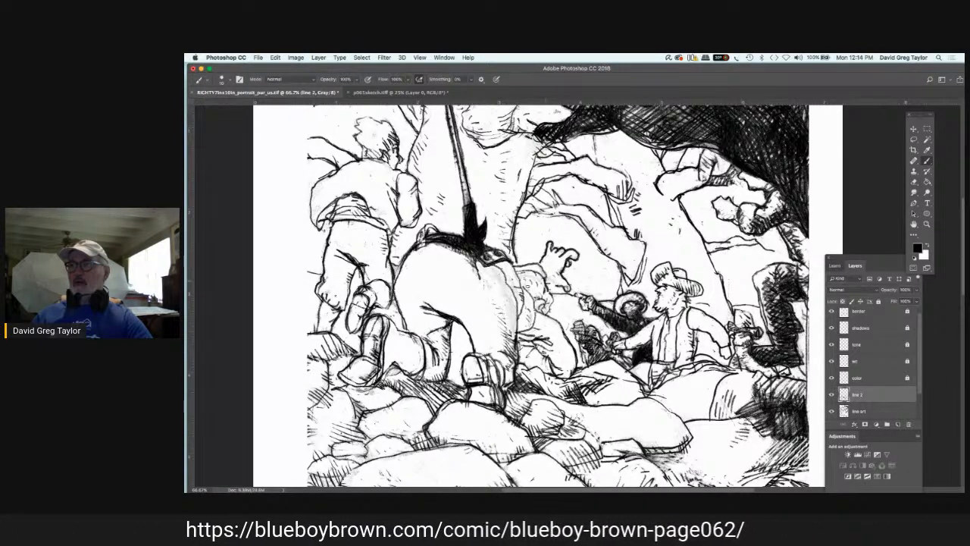
pyautogui.moveTo(535, 277)
pyautogui.mouseDown()
pyautogui.moveTo(542, 286)
pyautogui.moveTo(535, 277)
pyautogui.mouseUp()
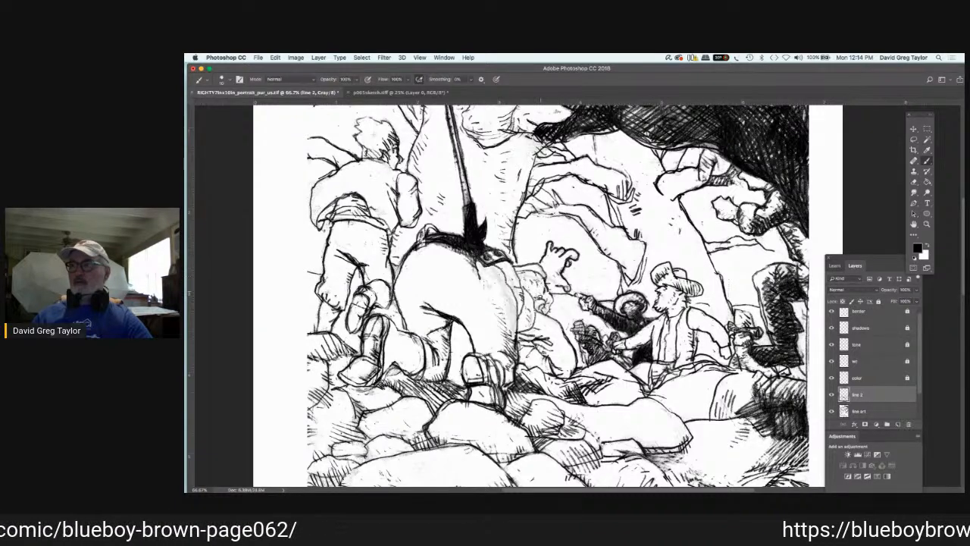
pyautogui.moveTo(534, 291); pyautogui.dragTo(542, 300)
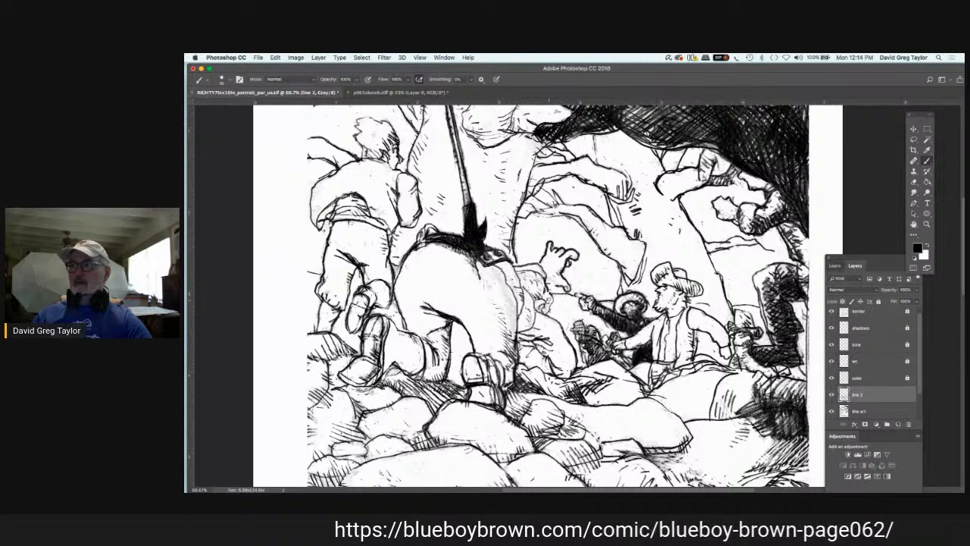
pyautogui.moveTo(547, 298); pyautogui.dragTo(545, 316)
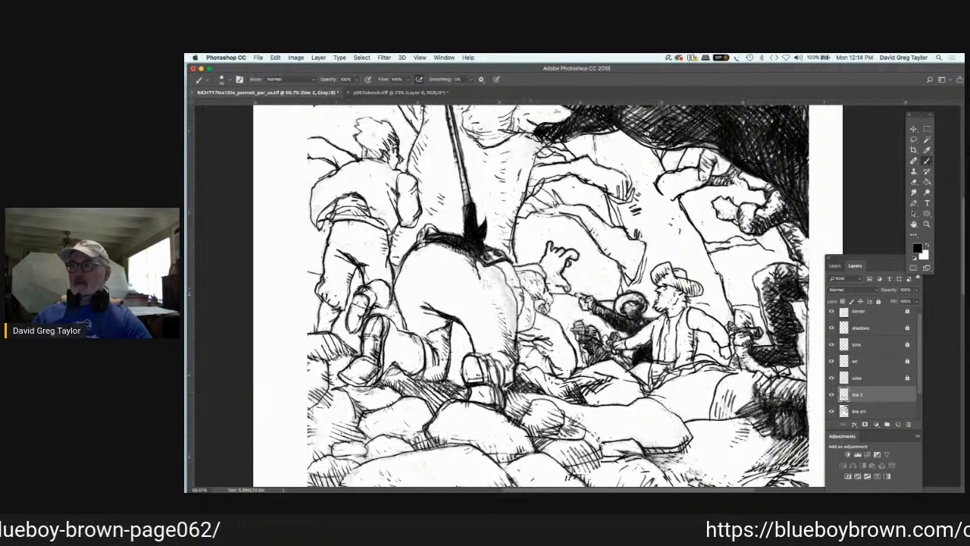
pyautogui.moveTo(530, 293); pyautogui.dragTo(535, 312)
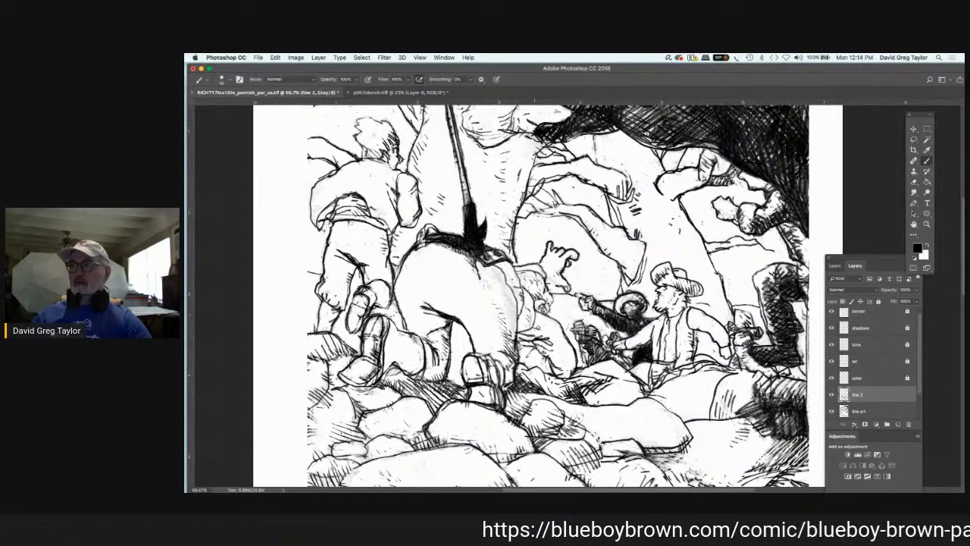
# Step: Strengthen the crouching figure's hair, brow and jaw, and ink the shirt edge where the head meets the large bending figure
pyautogui.moveTo(490, 264)
pyautogui.mouseDown()
pyautogui.moveTo(513, 269)
pyautogui.moveTo(511, 278)
pyautogui.moveTo(529, 270)
pyautogui.mouseUp()
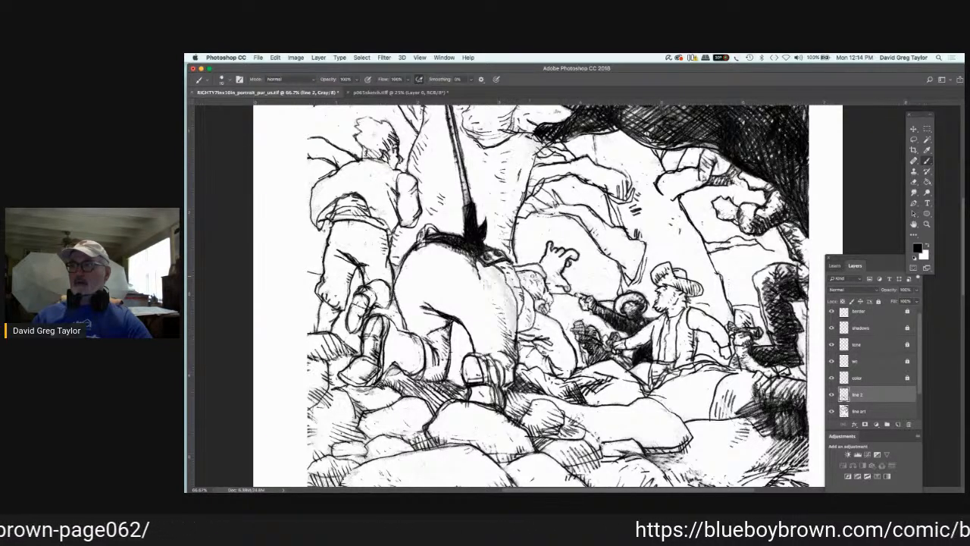
pyautogui.moveTo(533, 263)
pyautogui.mouseDown()
pyautogui.moveTo(541, 274)
pyautogui.moveTo(522, 284)
pyautogui.moveTo(542, 288)
pyautogui.mouseUp()
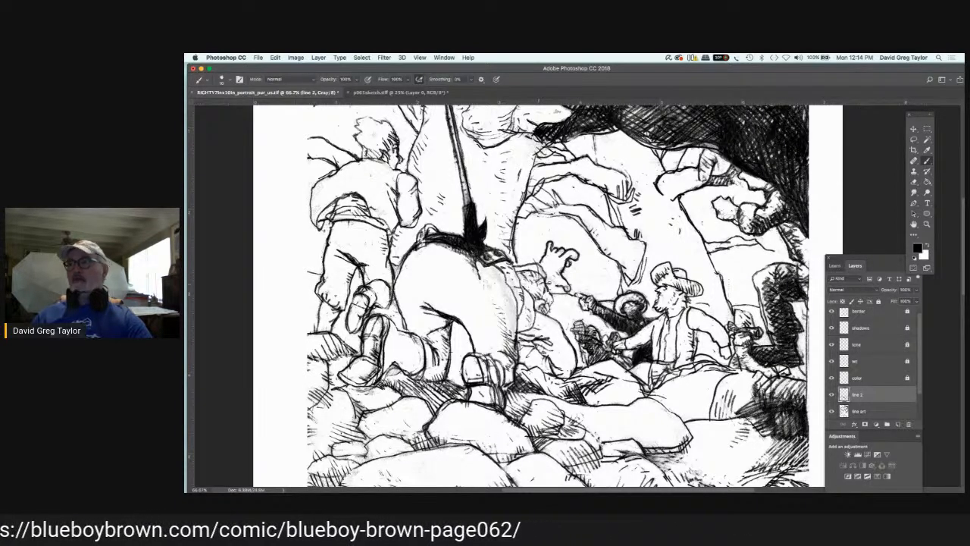
pyautogui.moveTo(542, 280); pyautogui.dragTo(562, 287)
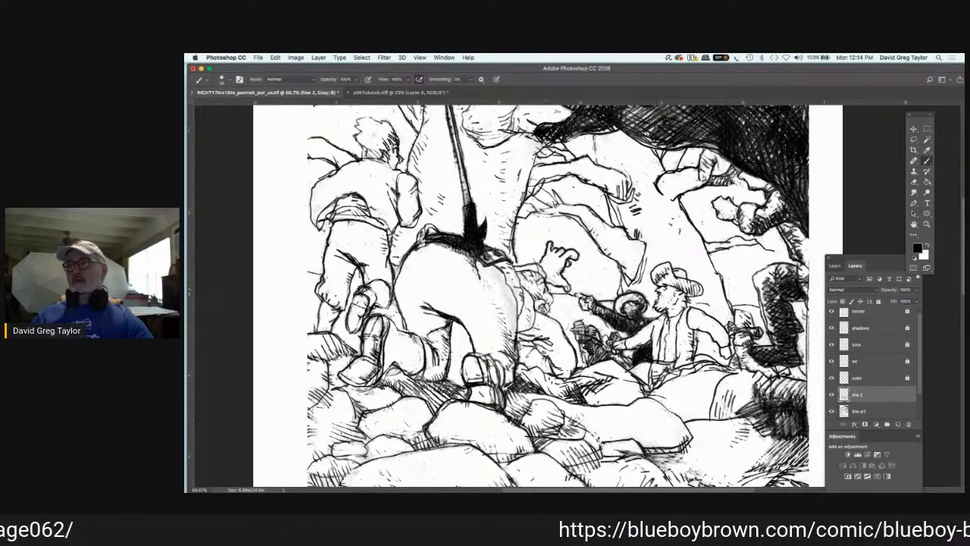
pyautogui.moveTo(548, 293); pyautogui.dragTo(551, 314)
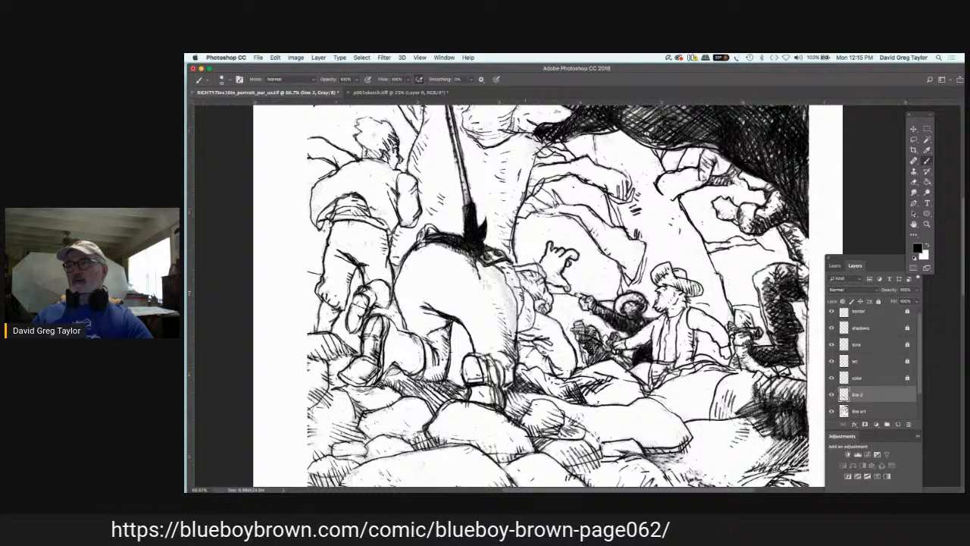
pyautogui.moveTo(524, 289); pyautogui.dragTo(536, 308)
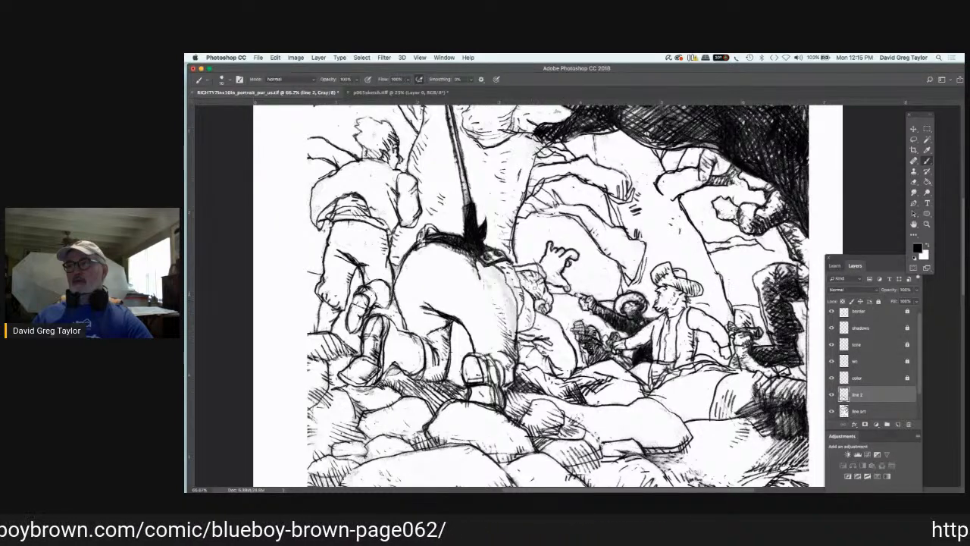
pyautogui.moveTo(522, 271); pyautogui.dragTo(531, 279)
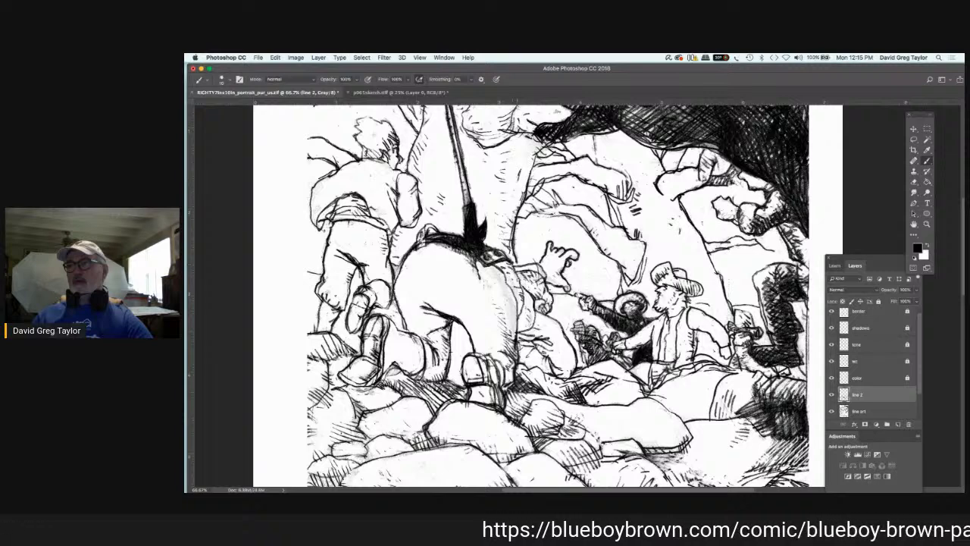
# Step: Darken the large bending figure's side contour from the waist to the thigh, behind the crouching figure's head
pyautogui.moveTo(516, 273); pyautogui.dragTo(527, 315)
pyautogui.moveTo(508, 280); pyautogui.dragTo(518, 337)
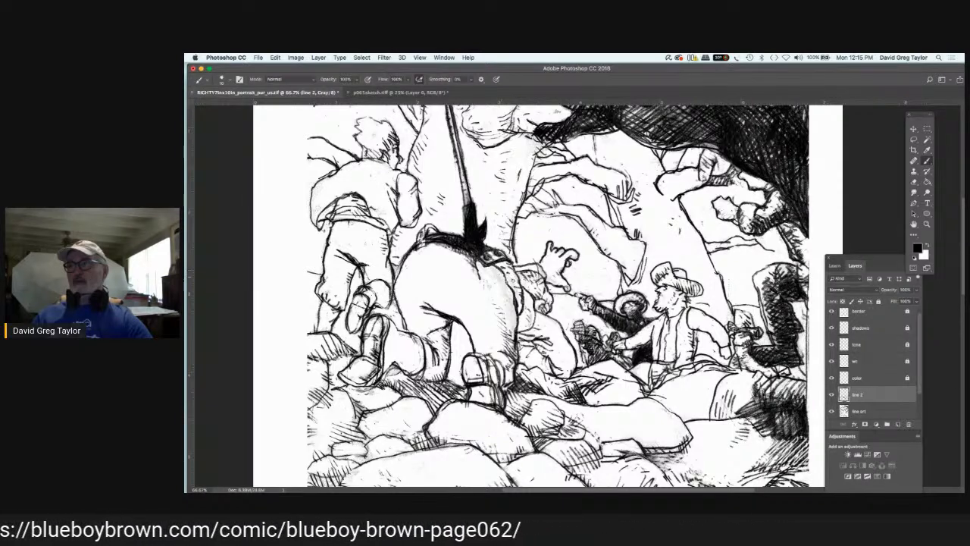
pyautogui.moveTo(514, 279); pyautogui.dragTo(521, 295)
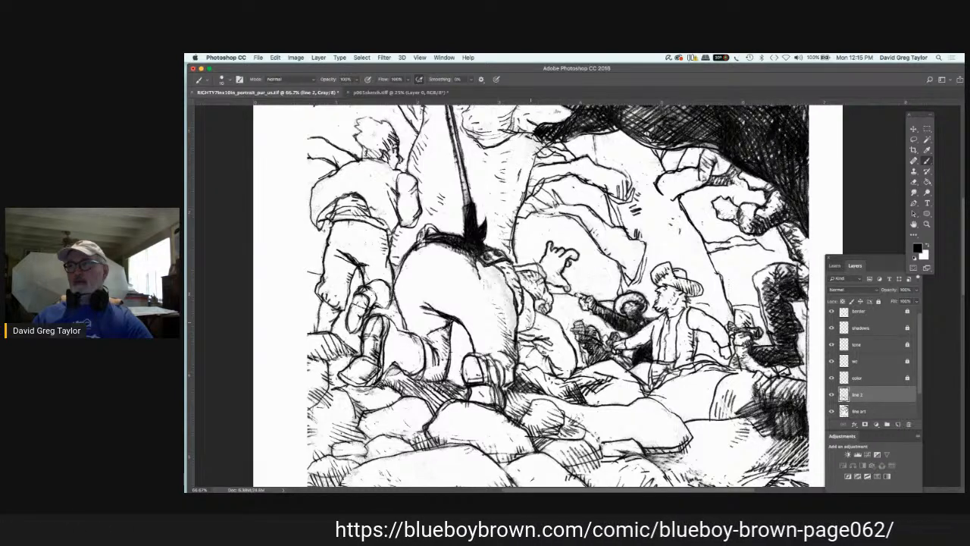
# Step: Ink the crouching figure's collar and shoulder folds, and add small strokes around its mouth, chin and neck on line 2
pyautogui.moveTo(524, 326); pyautogui.dragTo(548, 332)
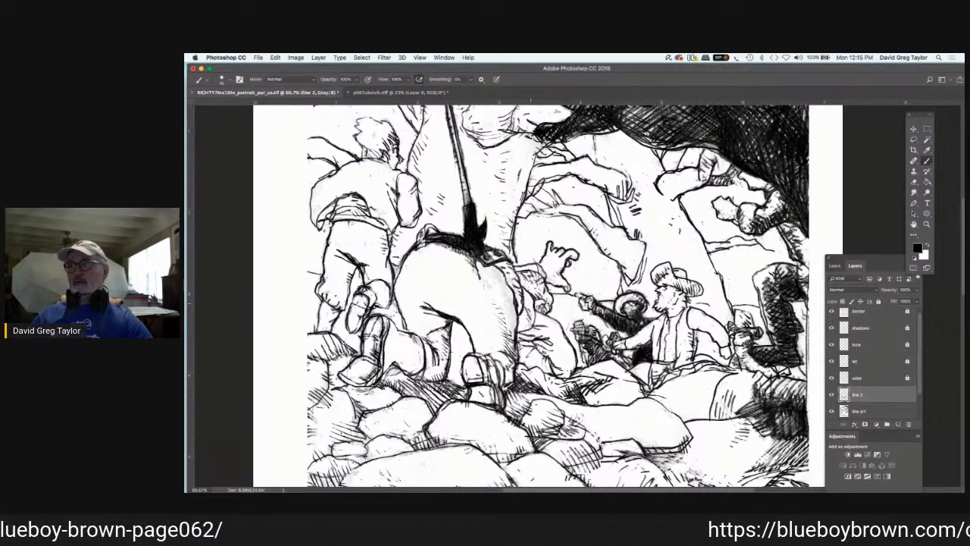
pyautogui.moveTo(536, 304); pyautogui.dragTo(542, 308)
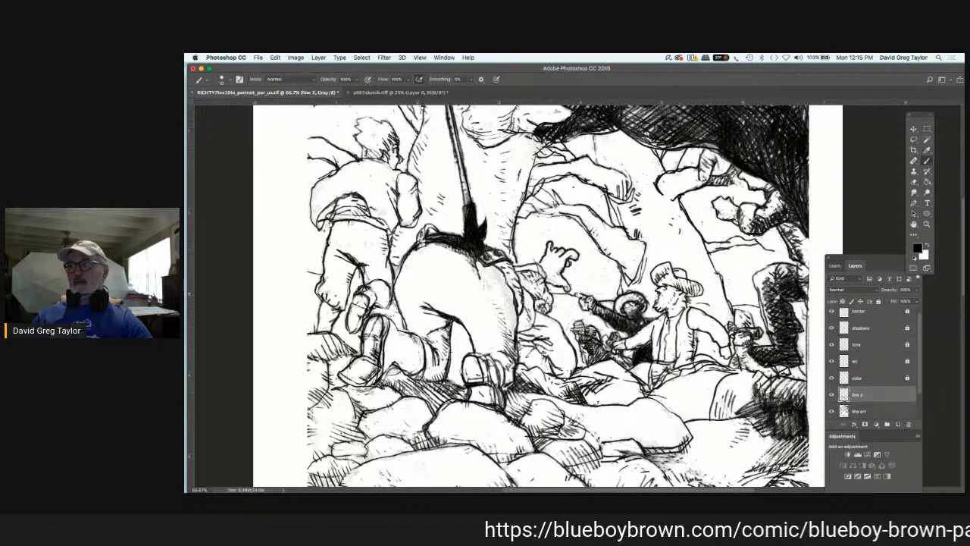
pyautogui.moveTo(548, 298); pyautogui.dragTo(563, 310)
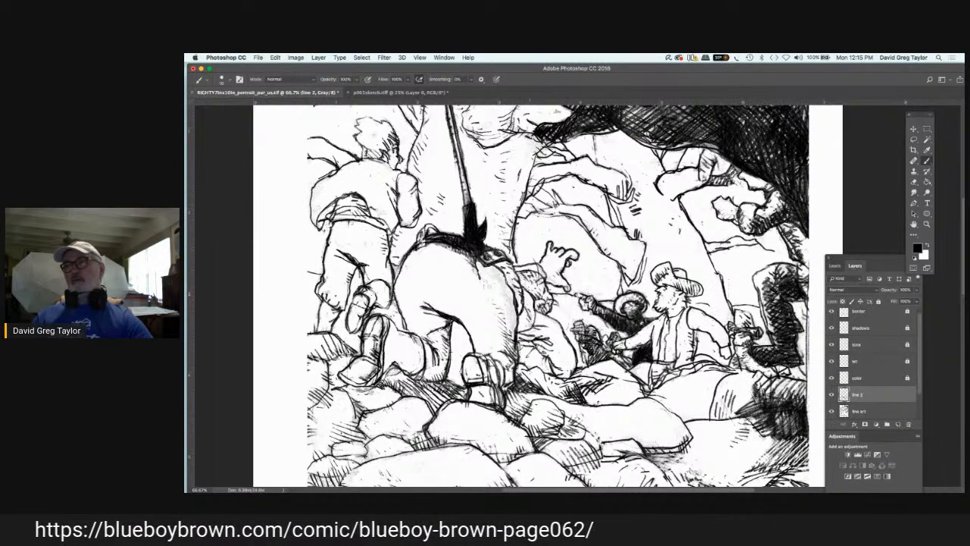
pyautogui.moveTo(529, 301); pyautogui.dragTo(532, 312)
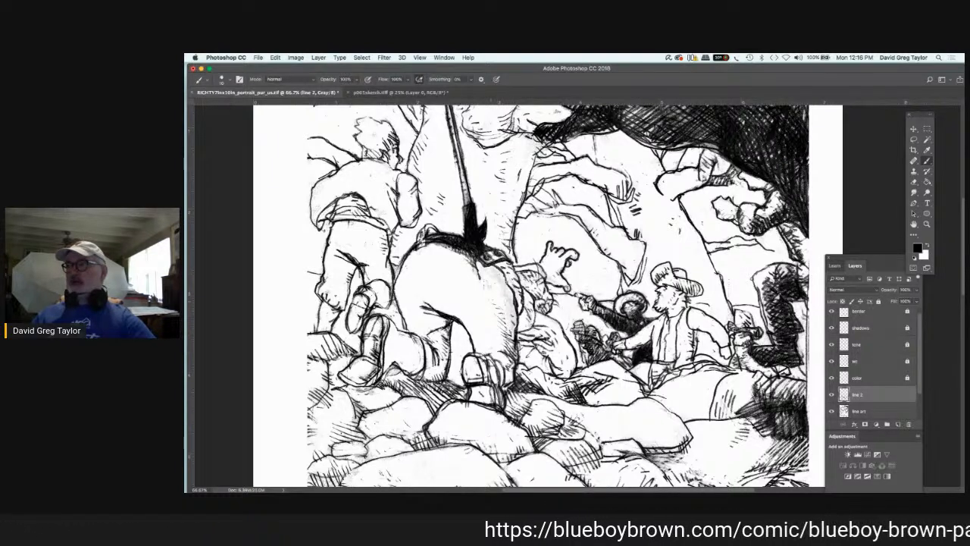
# Step: Paint white over the leftover grey sketch marks on the large bending figure's hip and side on the line art layer
pyautogui.click(877, 412)
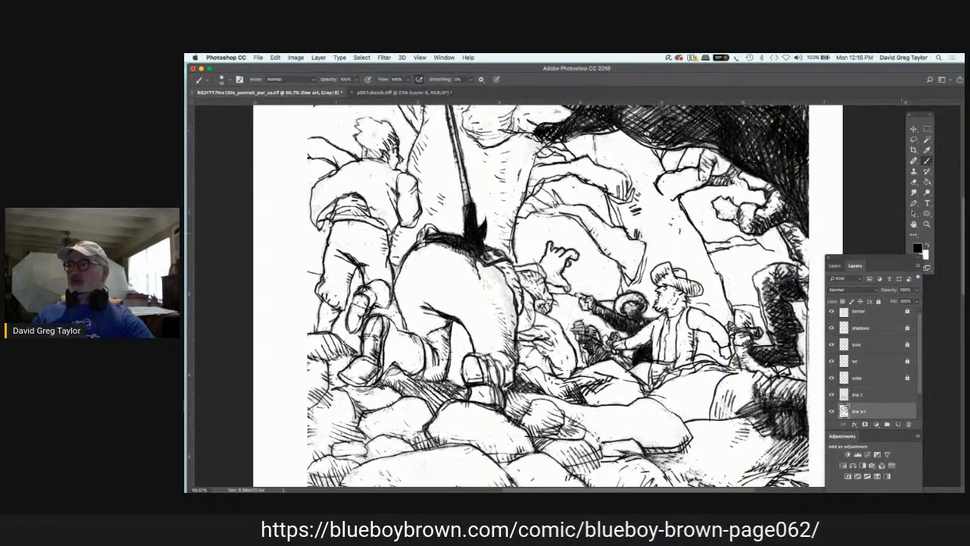
pyautogui.click(928, 246)
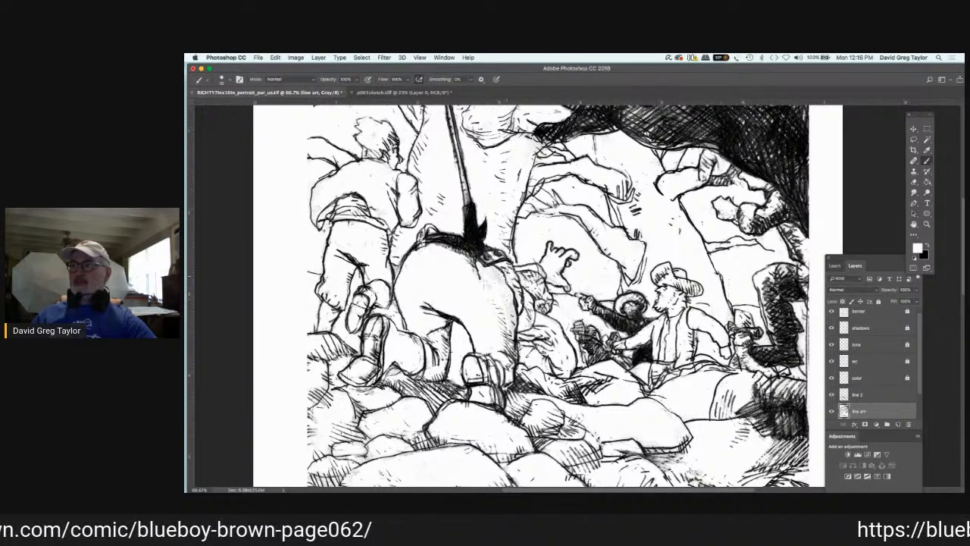
pyautogui.moveTo(501, 282)
pyautogui.mouseDown()
pyautogui.moveTo(504, 270)
pyautogui.moveTo(493, 276)
pyautogui.moveTo(499, 263)
pyautogui.moveTo(481, 280)
pyautogui.moveTo(514, 271)
pyautogui.mouseUp()
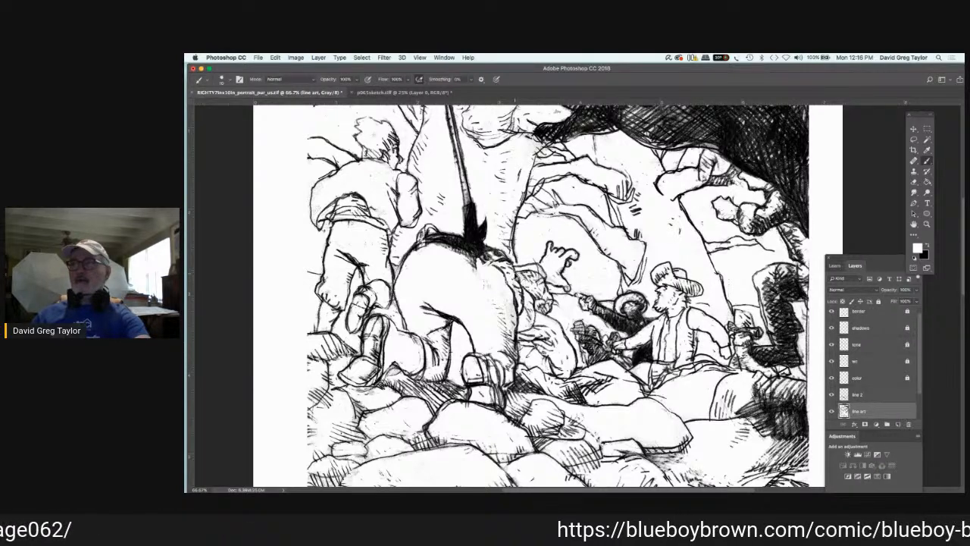
pyautogui.press('super+z')
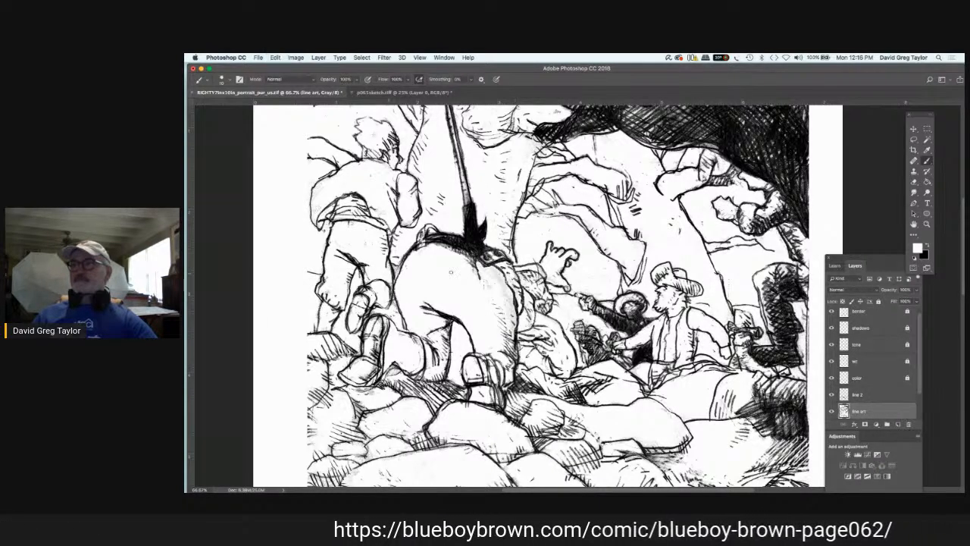
pyautogui.moveTo(505, 281); pyautogui.dragTo(491, 269)
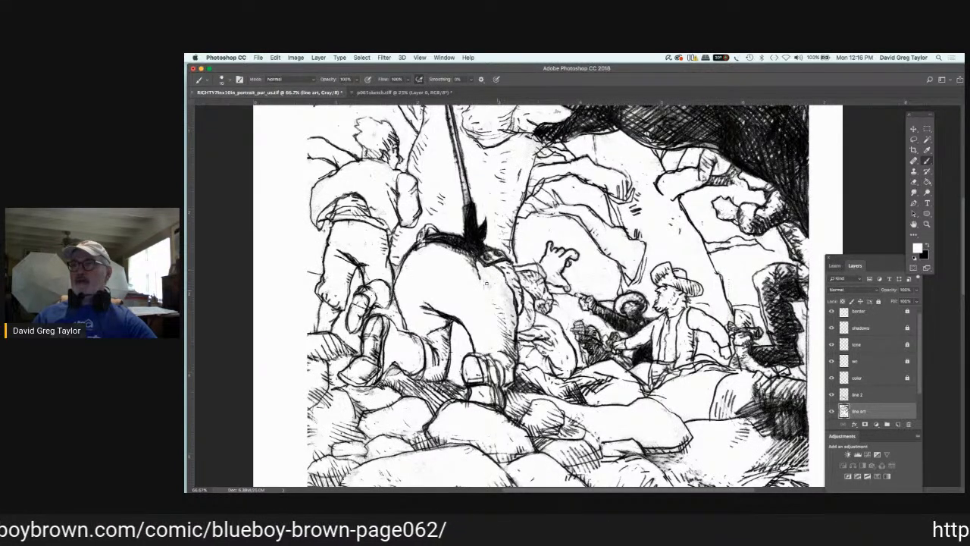
pyautogui.moveTo(505, 282)
pyautogui.mouseDown()
pyautogui.moveTo(511, 299)
pyautogui.moveTo(518, 294)
pyautogui.mouseUp()
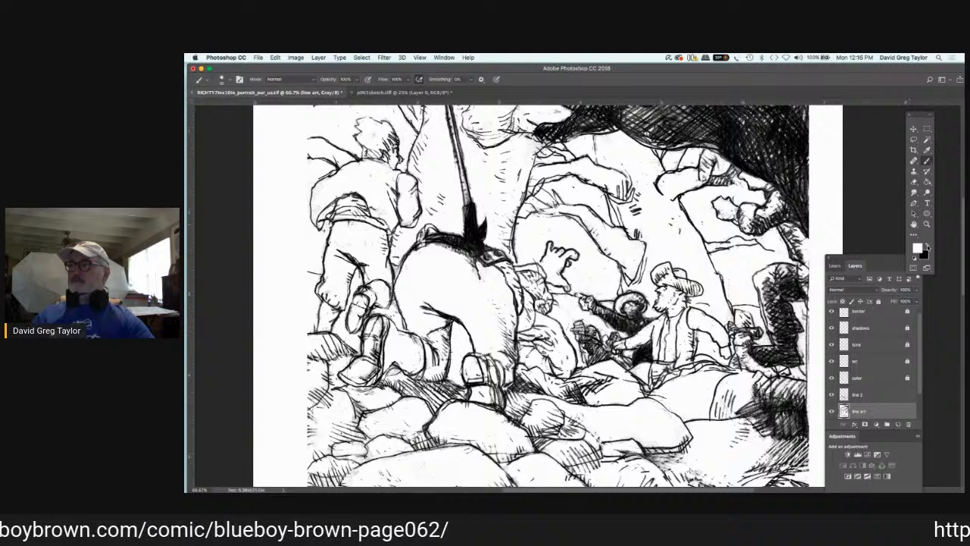
# Step: Retouch the crouching figure's face and hair on "line 2", alternating black and white brush strokes
pyautogui.click(926, 247)
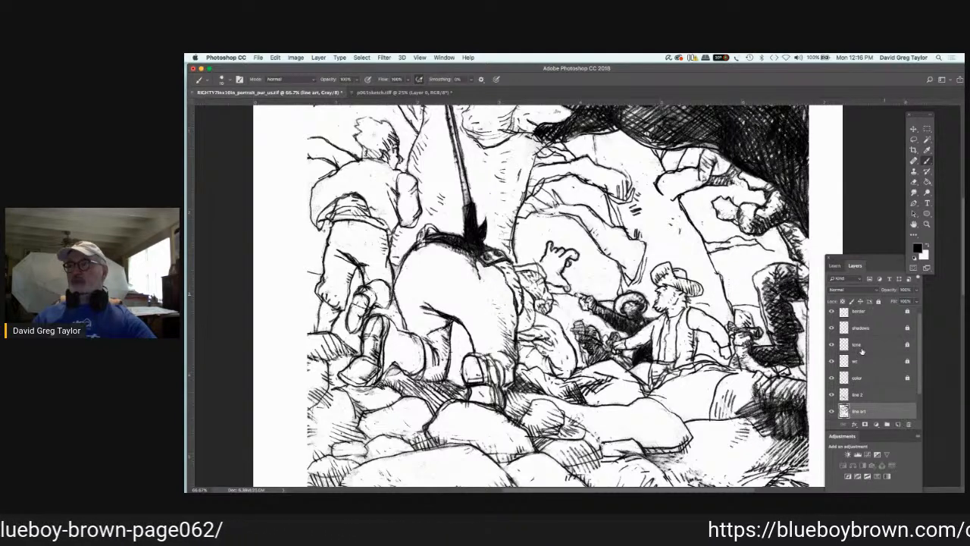
pyautogui.click(864, 394)
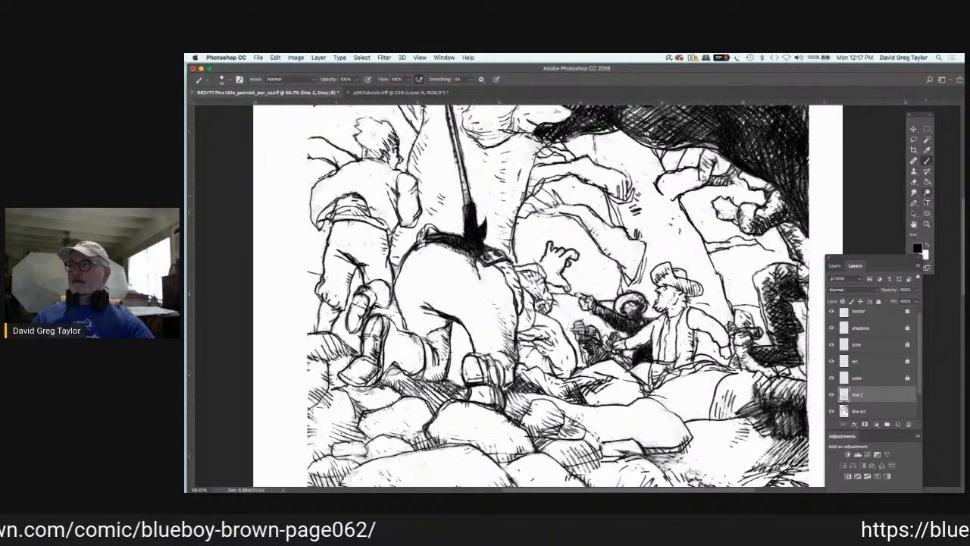
pyautogui.press('x')
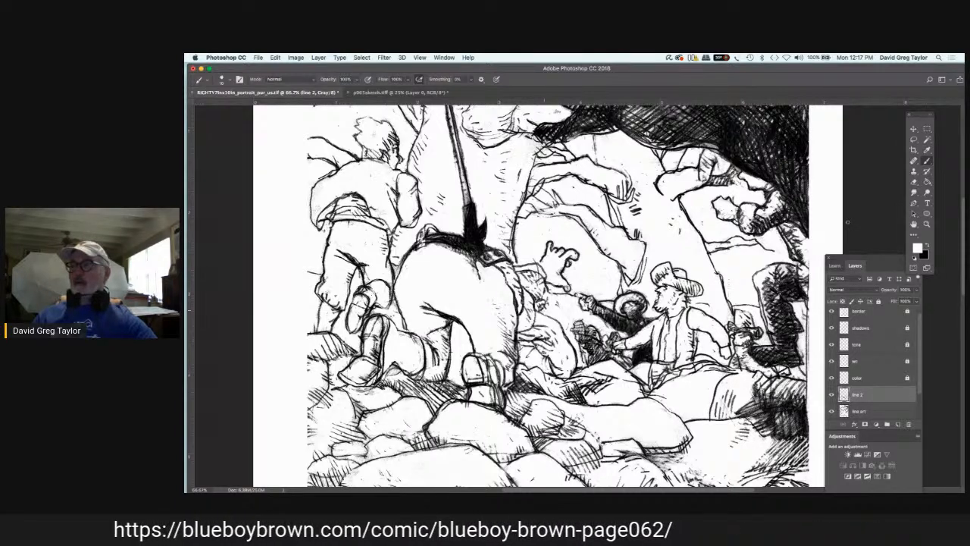
pyautogui.press('x')
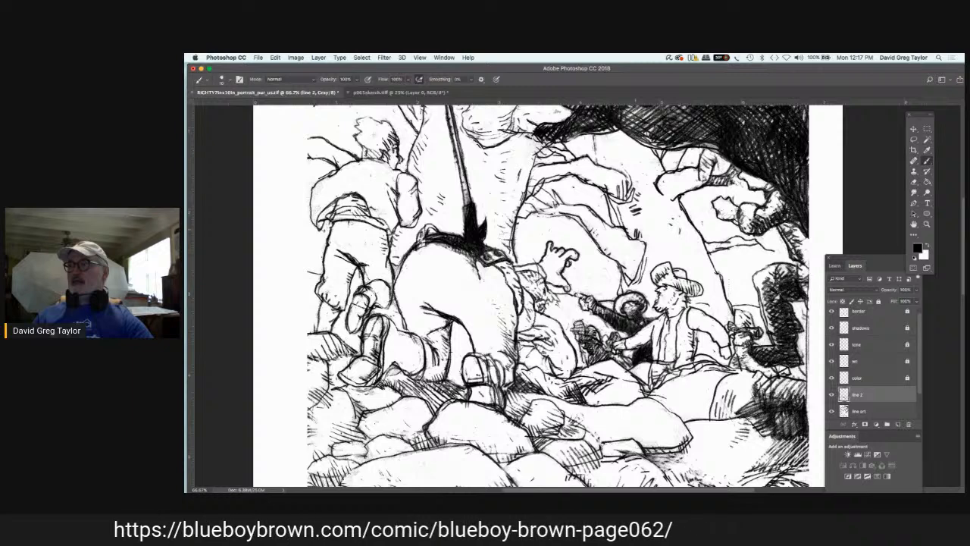
pyautogui.press('x')
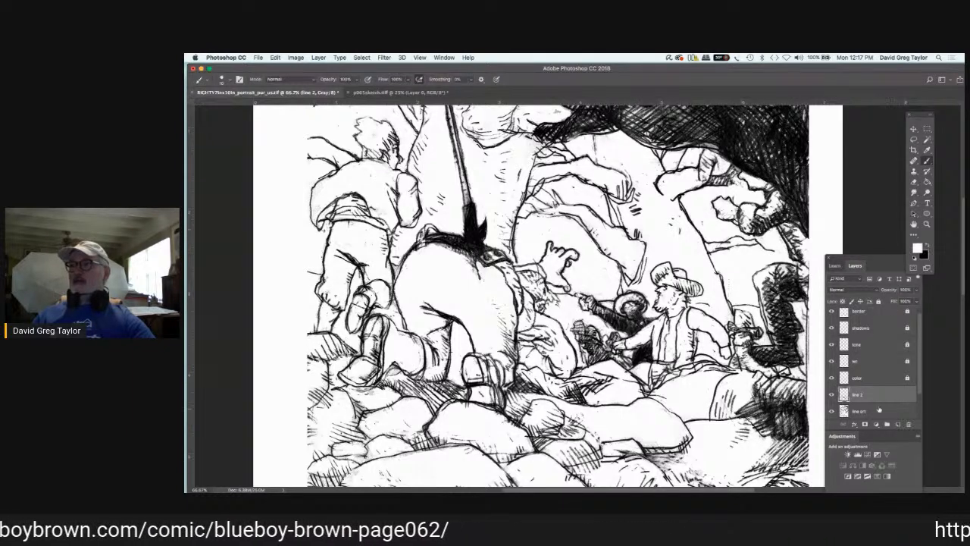
# Step: Clean around the crouching figure's head in white on the line art layer, and add black hair and neck strokes on "line 2"
pyautogui.click(879, 410)
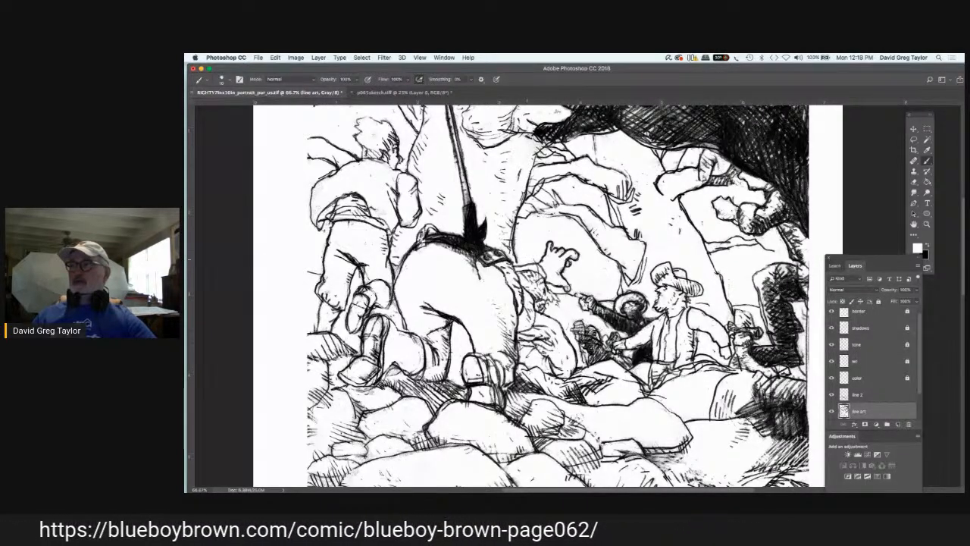
pyautogui.click(871, 394)
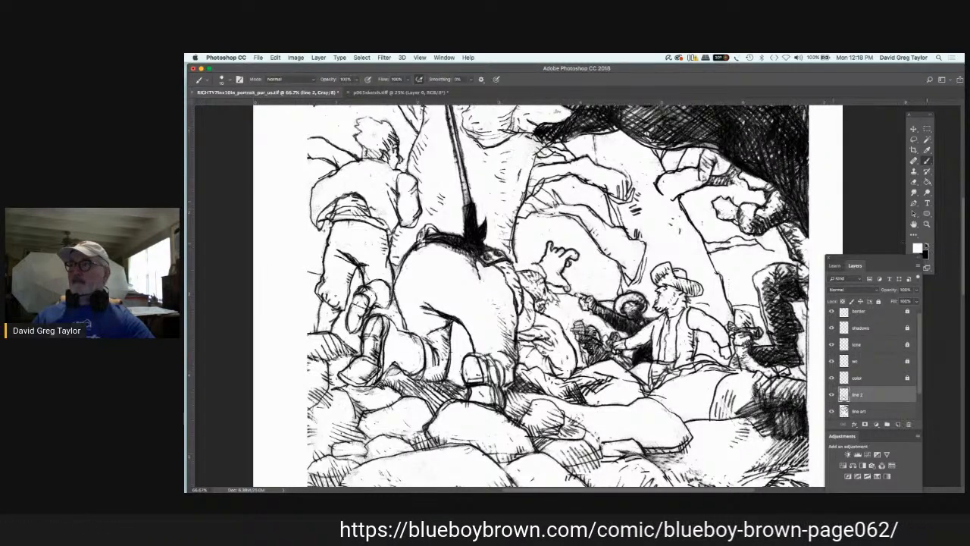
pyautogui.press('x')
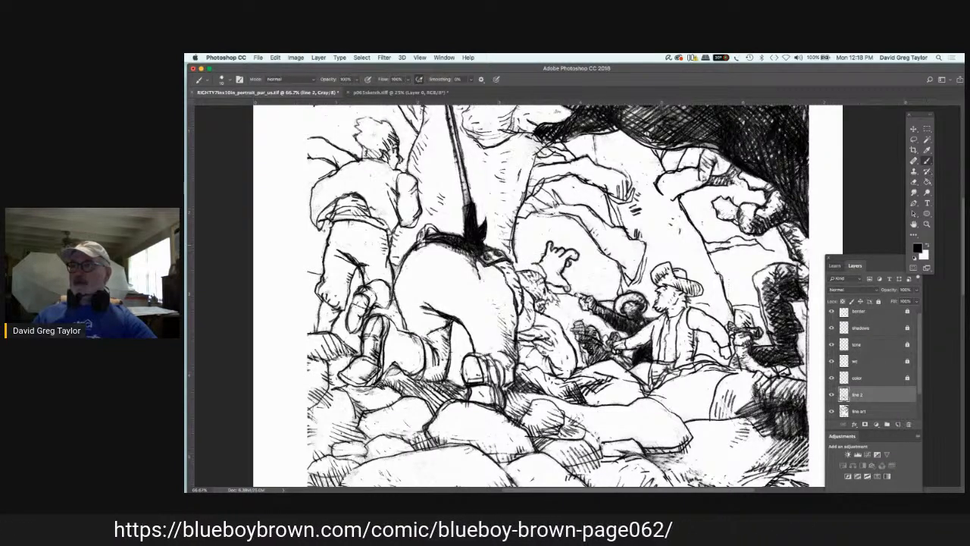
pyautogui.moveTo(535, 269)
pyautogui.mouseDown()
pyautogui.moveTo(512, 263)
pyautogui.moveTo(548, 276)
pyautogui.mouseUp()
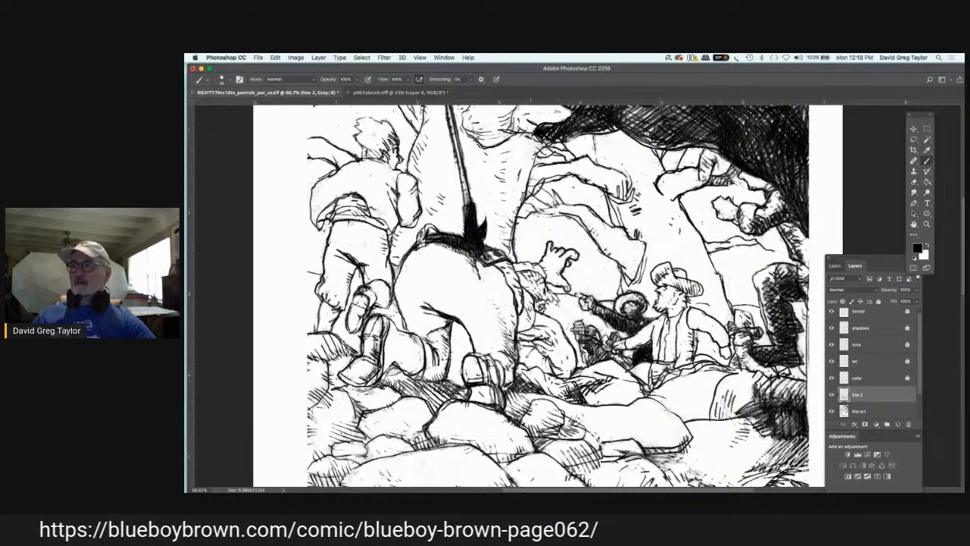
pyautogui.moveTo(539, 316)
pyautogui.mouseDown()
pyautogui.moveTo(531, 319)
pyautogui.moveTo(541, 325)
pyautogui.mouseUp()
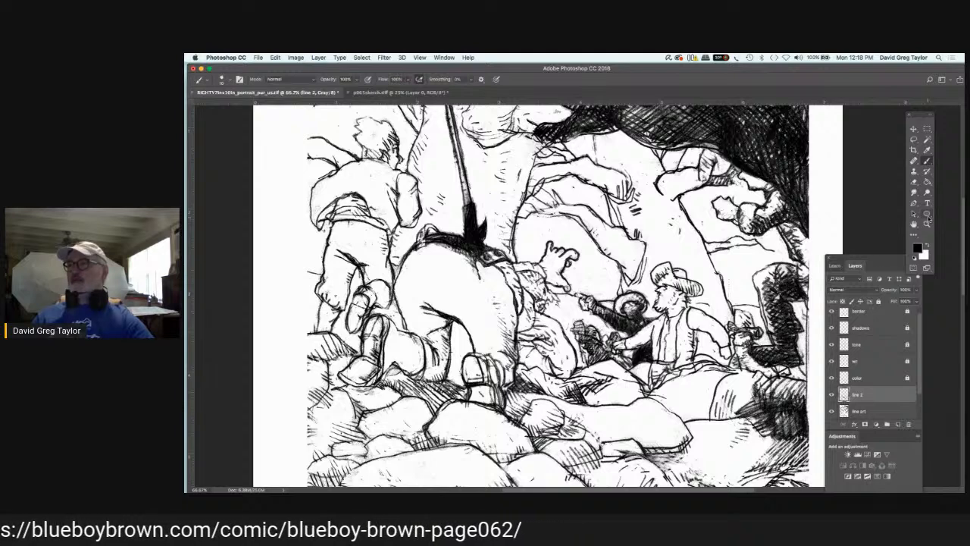
# Step: Paint white over the dark waistband and the back of the large bending figure's trousers on the line art layer
pyautogui.press('x')
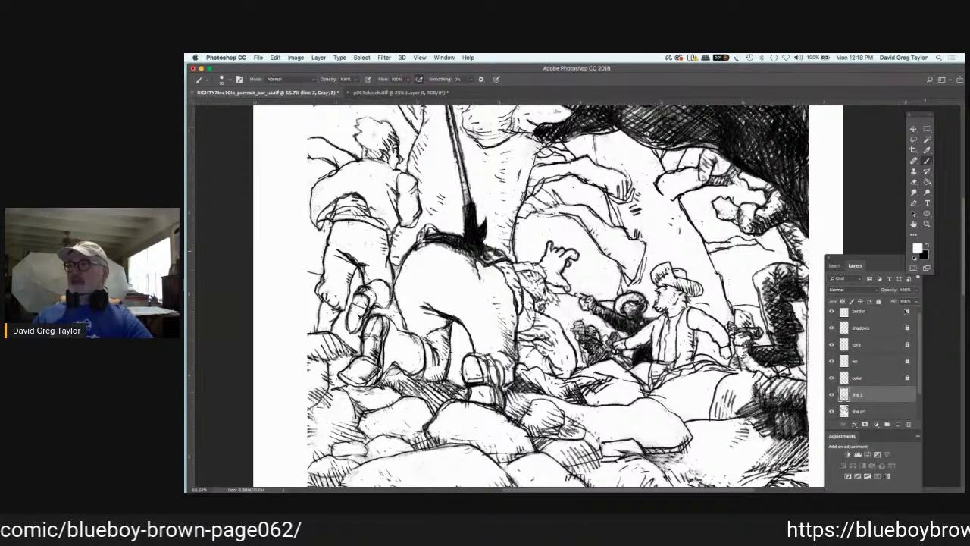
pyautogui.click(882, 411)
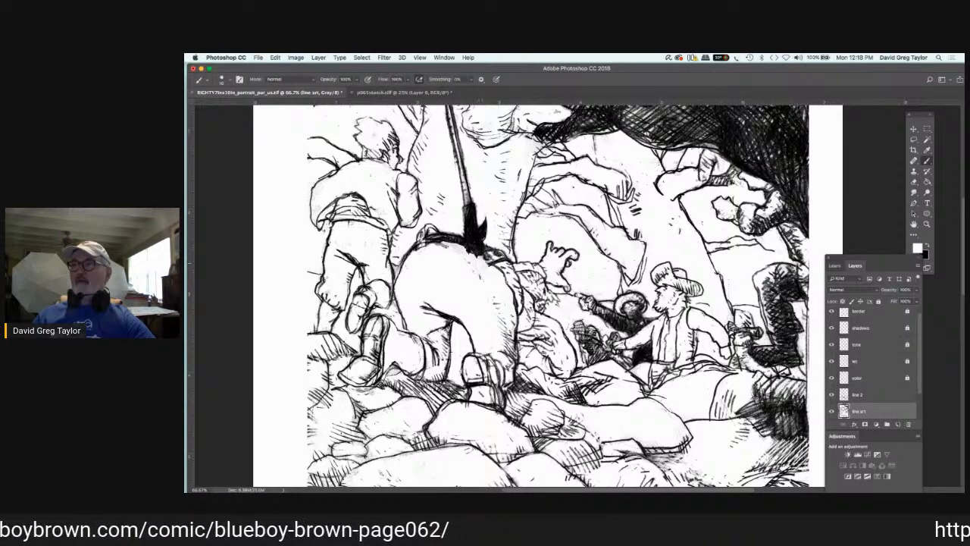
pyautogui.moveTo(484, 255)
pyautogui.mouseDown()
pyautogui.moveTo(508, 253)
pyautogui.moveTo(492, 263)
pyautogui.moveTo(451, 233)
pyautogui.moveTo(426, 240)
pyautogui.moveTo(458, 238)
pyautogui.mouseUp()
pyautogui.moveTo(482, 277); pyautogui.dragTo(473, 271)
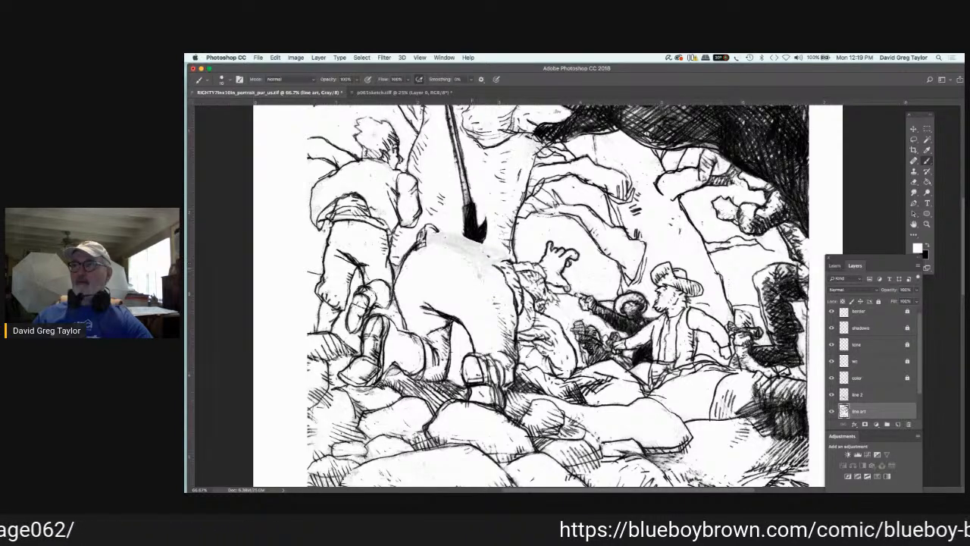
pyautogui.moveTo(420, 246); pyautogui.dragTo(399, 274)
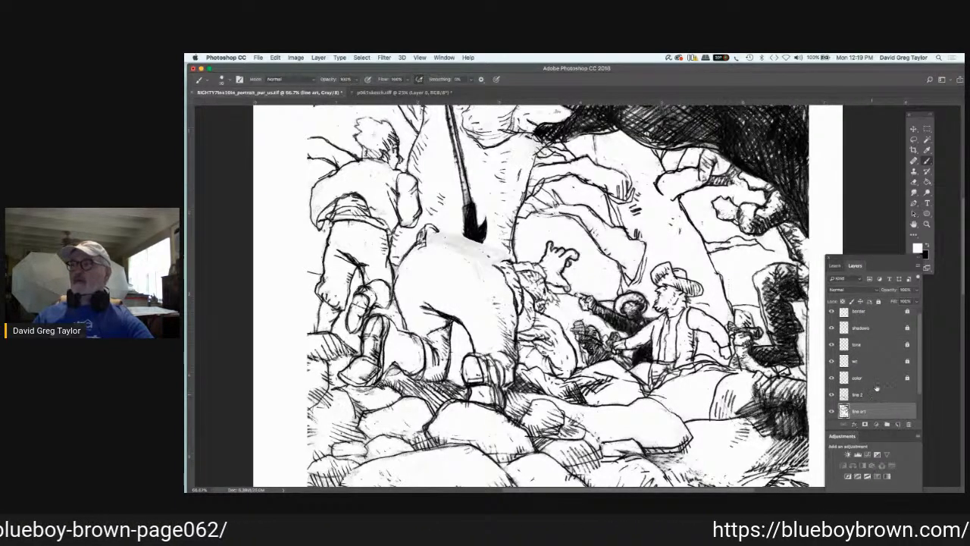
# Step: Ink a gathered fold and small tie at the back of the large bending figure's waist in black on "line 2"
pyautogui.click(877, 390)
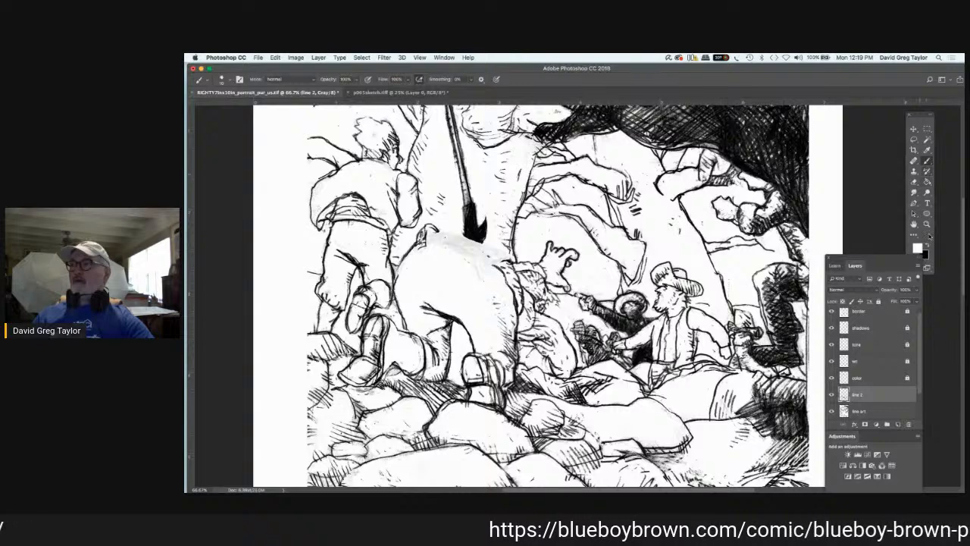
pyautogui.press('x')
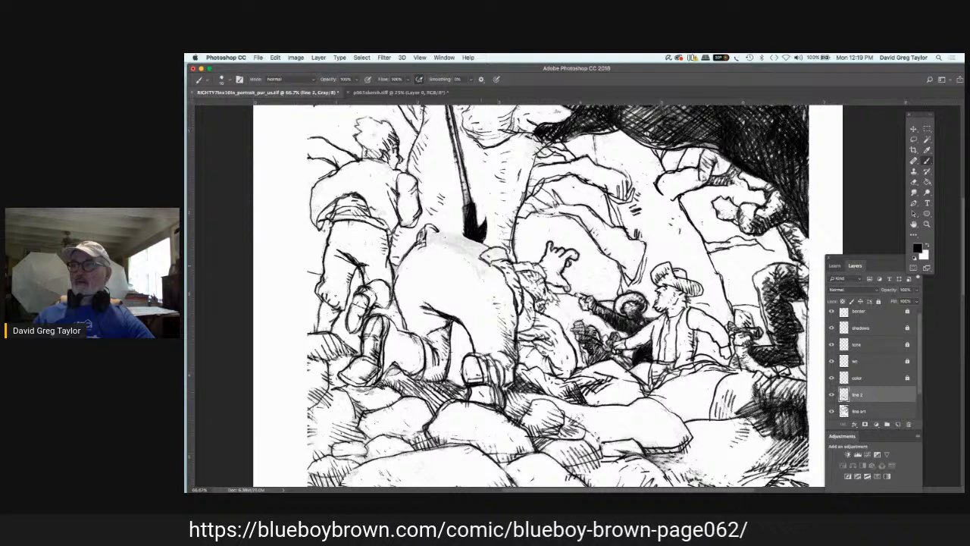
pyautogui.moveTo(489, 266)
pyautogui.mouseDown()
pyautogui.moveTo(477, 271)
pyautogui.moveTo(511, 256)
pyautogui.moveTo(480, 258)
pyautogui.mouseUp()
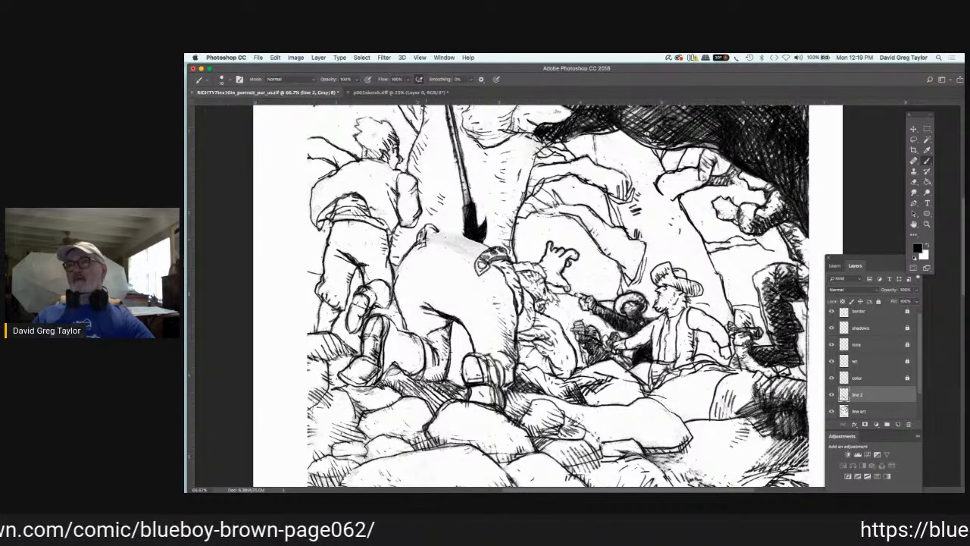
# Step: Redraw the large bending figure's waistband along the lower back and add short hatching strokes across it
pyautogui.moveTo(426, 237); pyautogui.dragTo(478, 255)
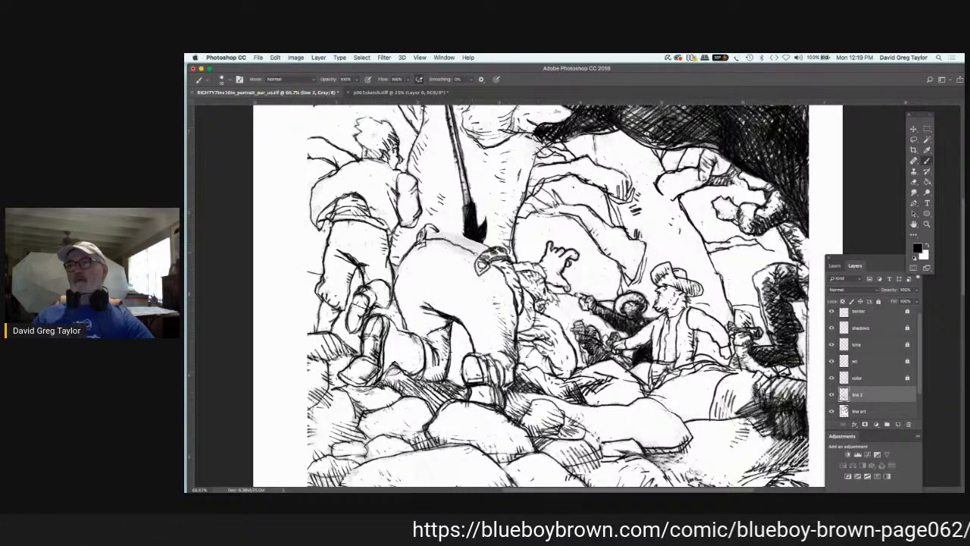
pyautogui.moveTo(428, 237)
pyautogui.mouseDown()
pyautogui.moveTo(451, 228)
pyautogui.moveTo(490, 247)
pyautogui.moveTo(463, 252)
pyautogui.mouseUp()
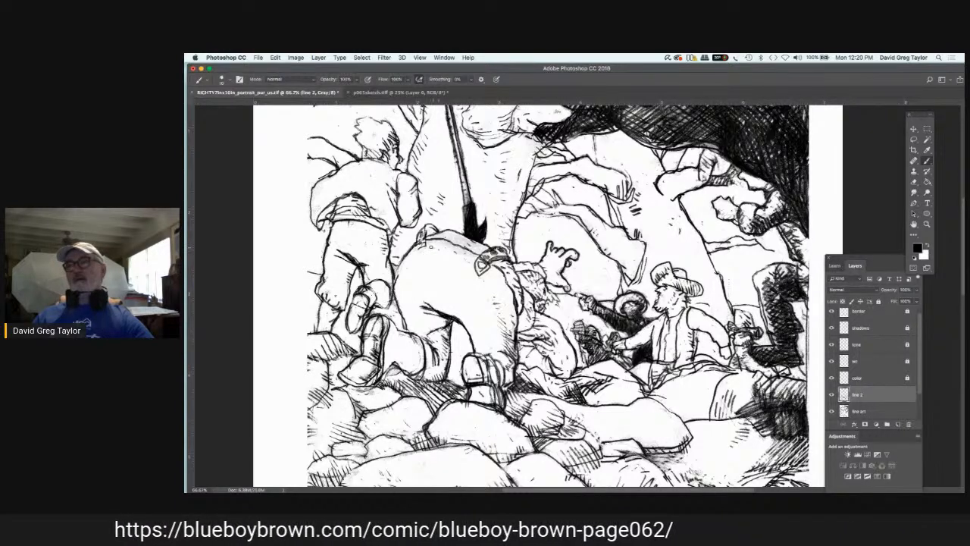
pyautogui.moveTo(429, 247); pyautogui.dragTo(440, 242)
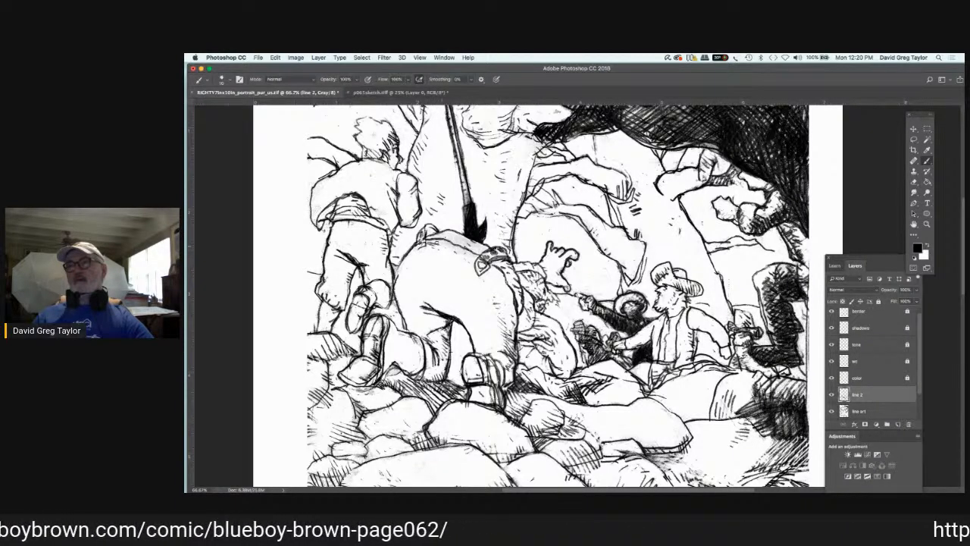
pyautogui.moveTo(442, 247)
pyautogui.mouseDown()
pyautogui.moveTo(486, 243)
pyautogui.moveTo(463, 238)
pyautogui.mouseUp()
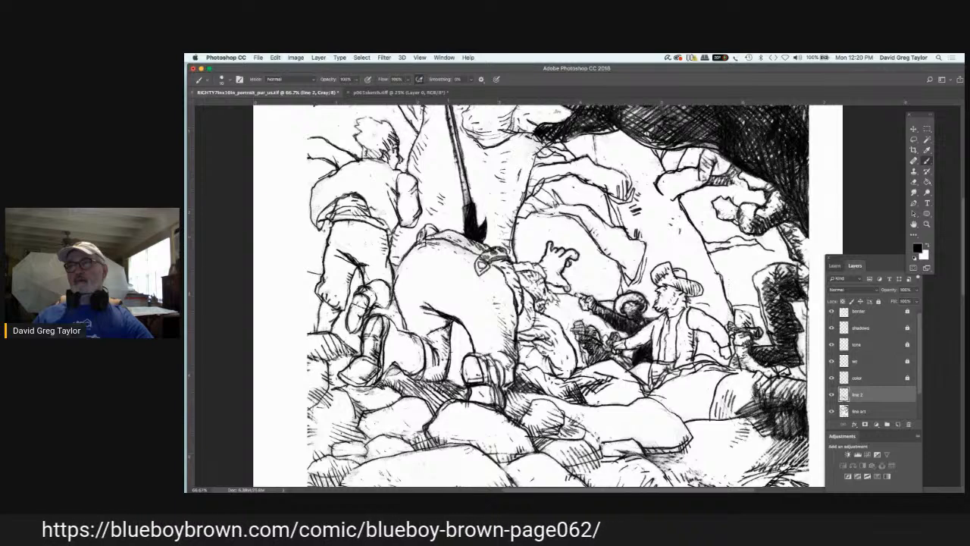
# Step: Strengthen the large bending figure's waist and outer hip contour down to the knee, and hatch the seat and thigh
pyautogui.moveTo(414, 251)
pyautogui.mouseDown()
pyautogui.moveTo(427, 246)
pyautogui.moveTo(429, 227)
pyautogui.mouseUp()
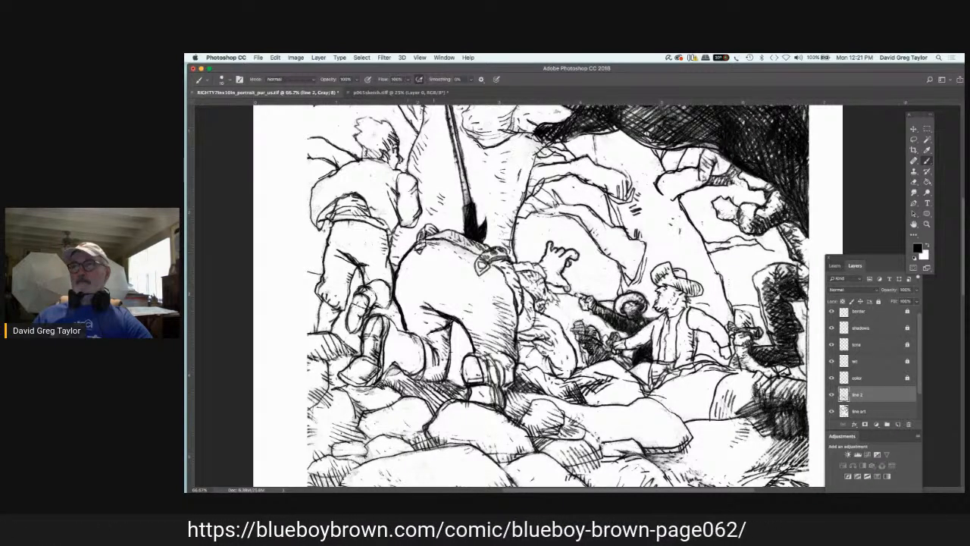
pyautogui.moveTo(437, 238); pyautogui.dragTo(468, 247)
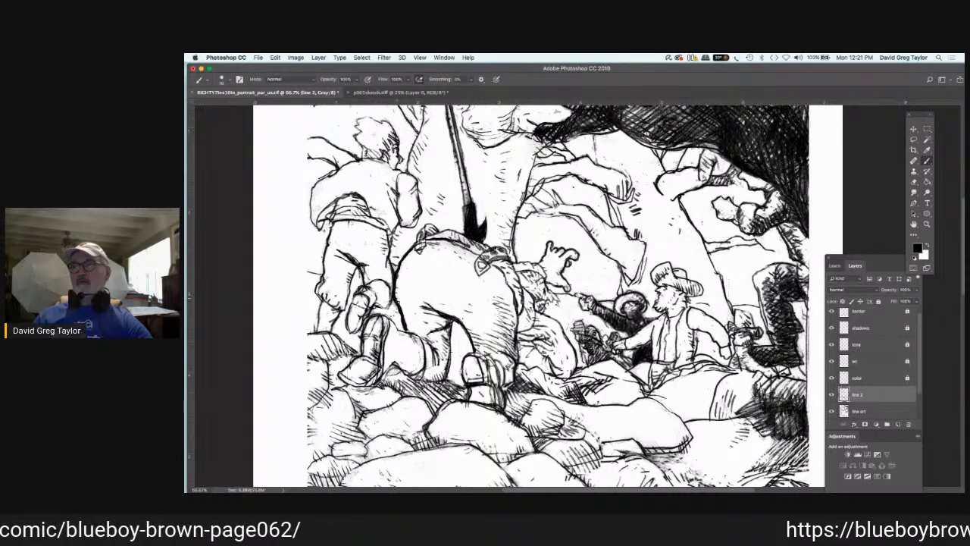
pyautogui.moveTo(399, 307); pyautogui.dragTo(411, 323)
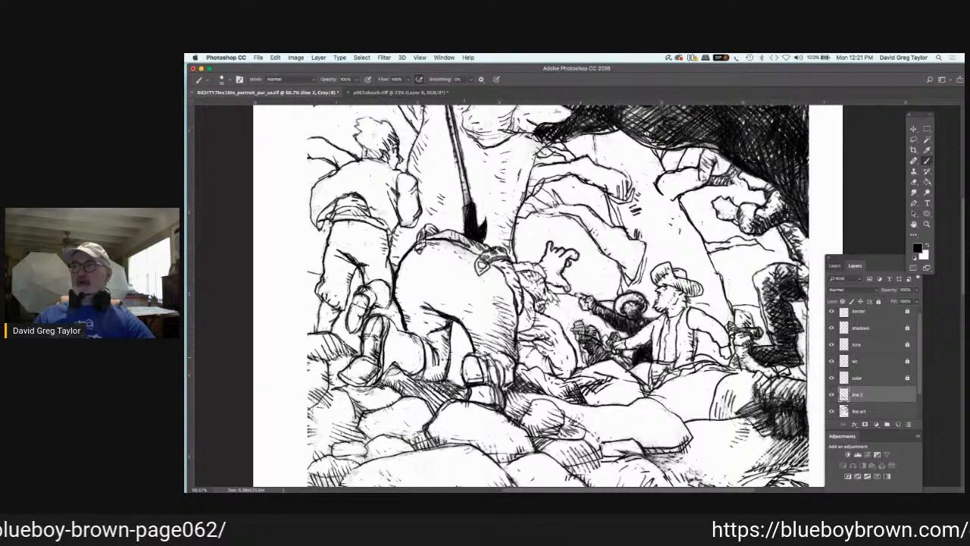
# Step: Ink the sole, heel and side edges of the large bending figure's shoe below the hatched thigh with heavy outlines
pyautogui.moveTo(466, 358)
pyautogui.mouseDown()
pyautogui.moveTo(479, 357)
pyautogui.moveTo(485, 381)
pyautogui.mouseUp()
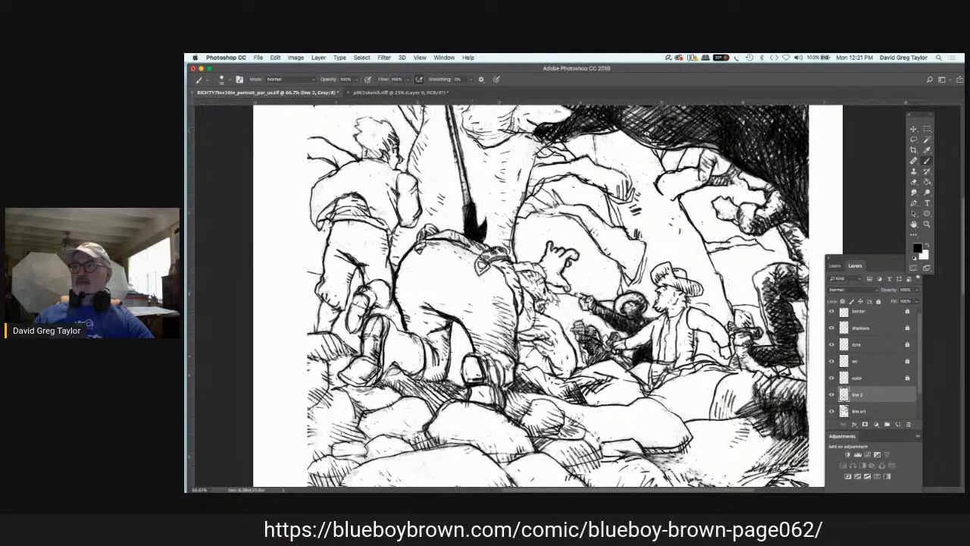
pyautogui.moveTo(472, 369)
pyautogui.mouseDown()
pyautogui.moveTo(490, 351)
pyautogui.moveTo(497, 410)
pyautogui.mouseUp()
pyautogui.moveTo(489, 357); pyautogui.dragTo(502, 389)
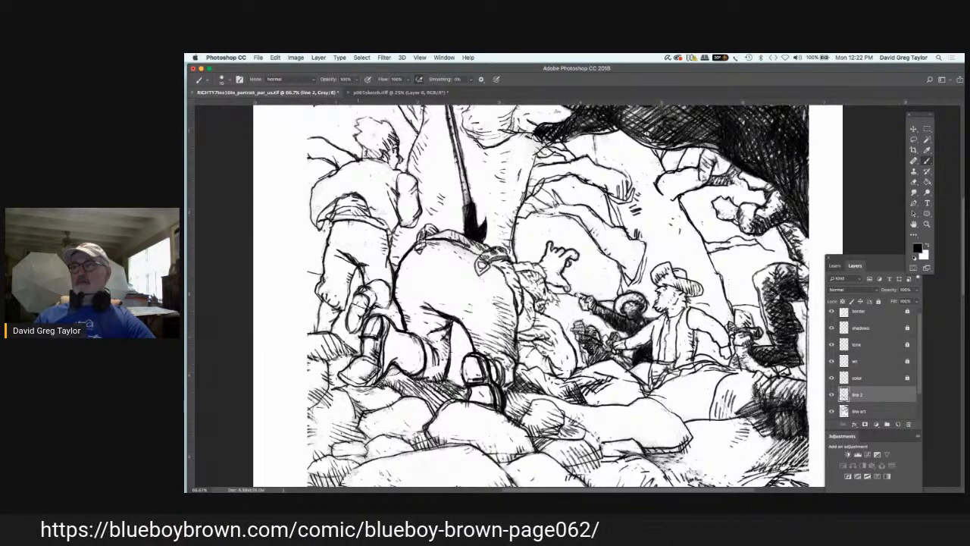
# Step: Ink the large bending figure's other boot with heavy outlines around the heel, sole and toe
pyautogui.moveTo(357, 337); pyautogui.dragTo(377, 341)
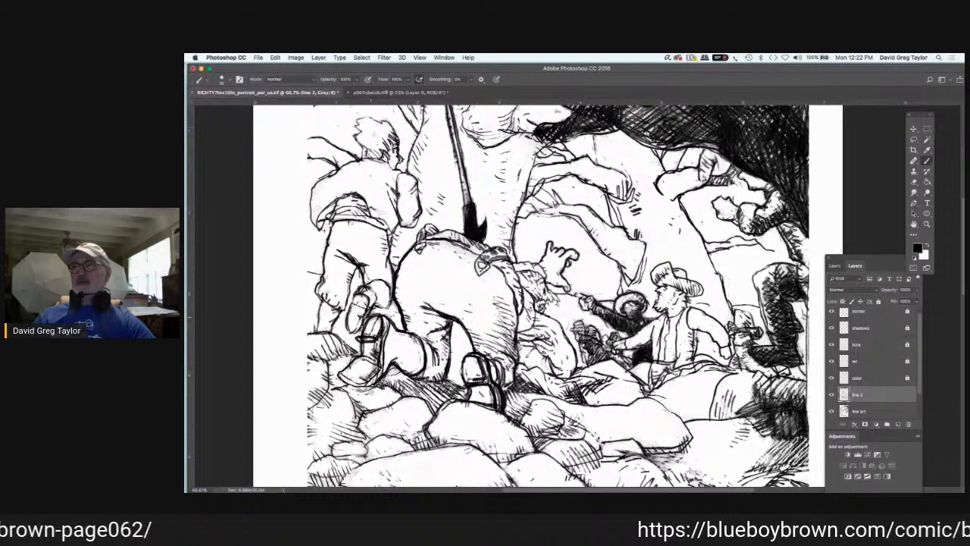
pyautogui.moveTo(372, 317)
pyautogui.mouseDown()
pyautogui.moveTo(380, 336)
pyautogui.moveTo(369, 376)
pyautogui.moveTo(341, 383)
pyautogui.moveTo(353, 359)
pyautogui.moveTo(385, 359)
pyautogui.moveTo(385, 369)
pyautogui.moveTo(351, 386)
pyautogui.mouseUp()
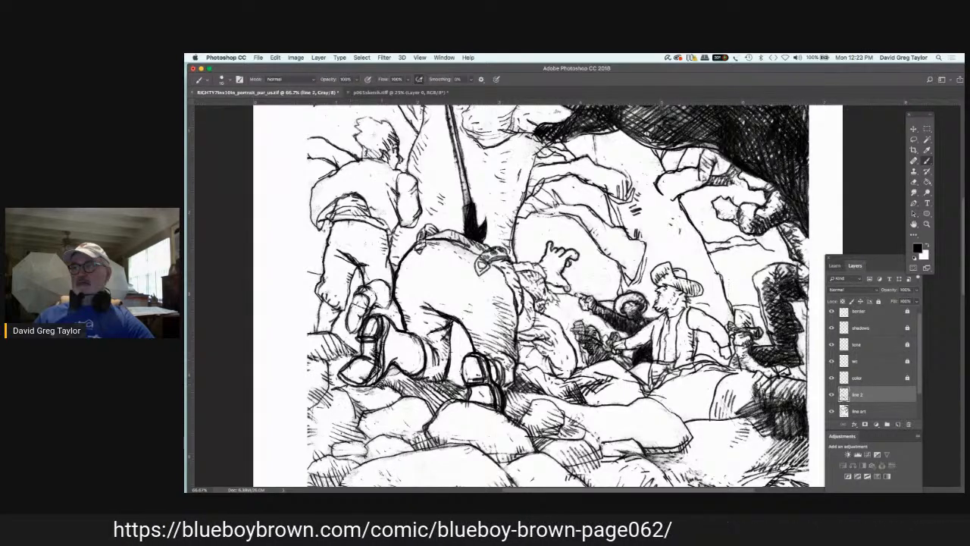
pyautogui.moveTo(383, 335)
pyautogui.mouseDown()
pyautogui.moveTo(400, 363)
pyautogui.moveTo(376, 382)
pyautogui.mouseUp()
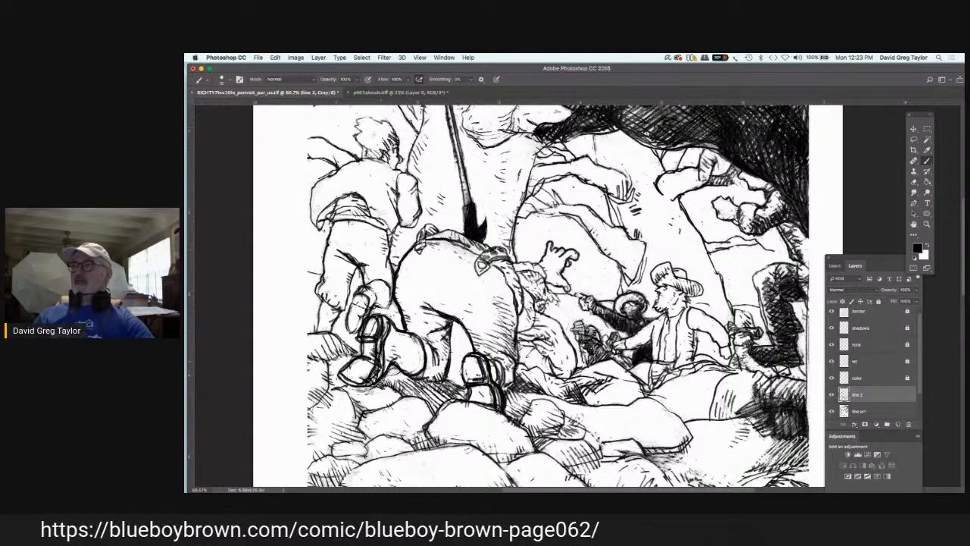
# Step: Paint white over the old sketch lines inside the heavily outlined boot on the line art layer
pyautogui.press('x')
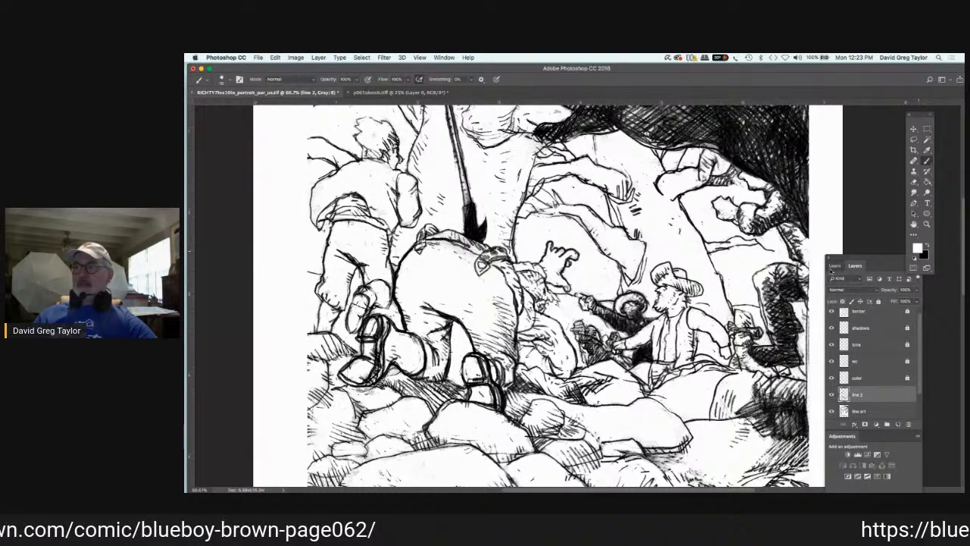
pyautogui.moveTo(376, 368); pyautogui.dragTo(375, 382)
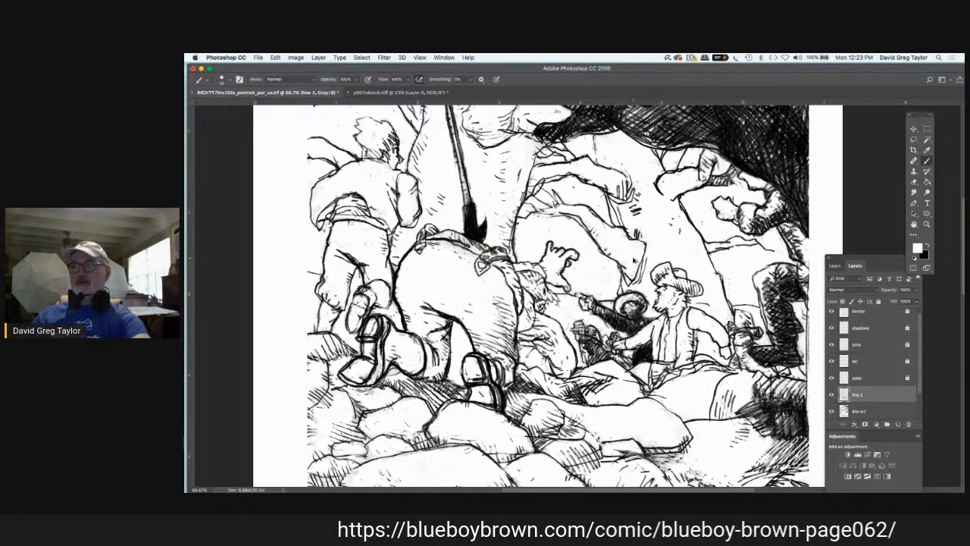
pyautogui.press('super+z')
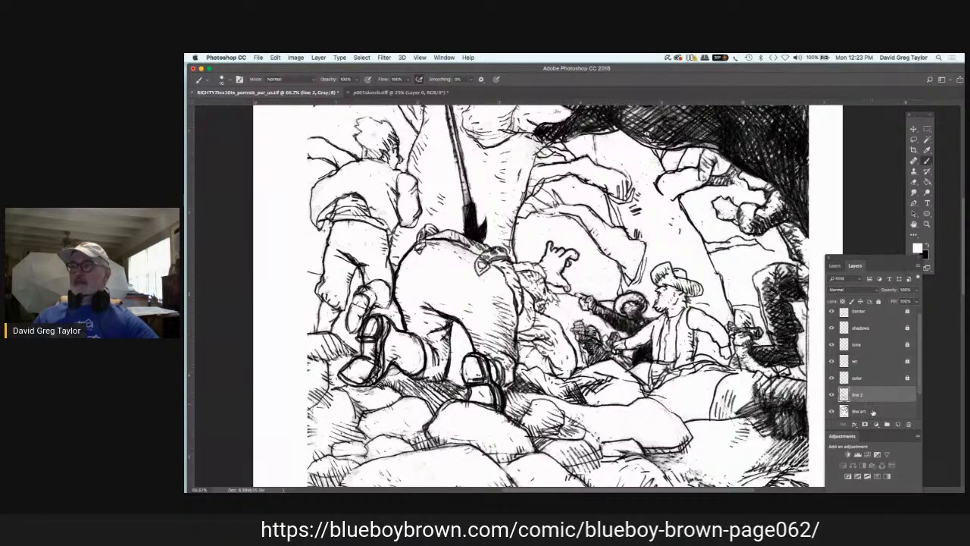
pyautogui.hotkey('alt', '[')
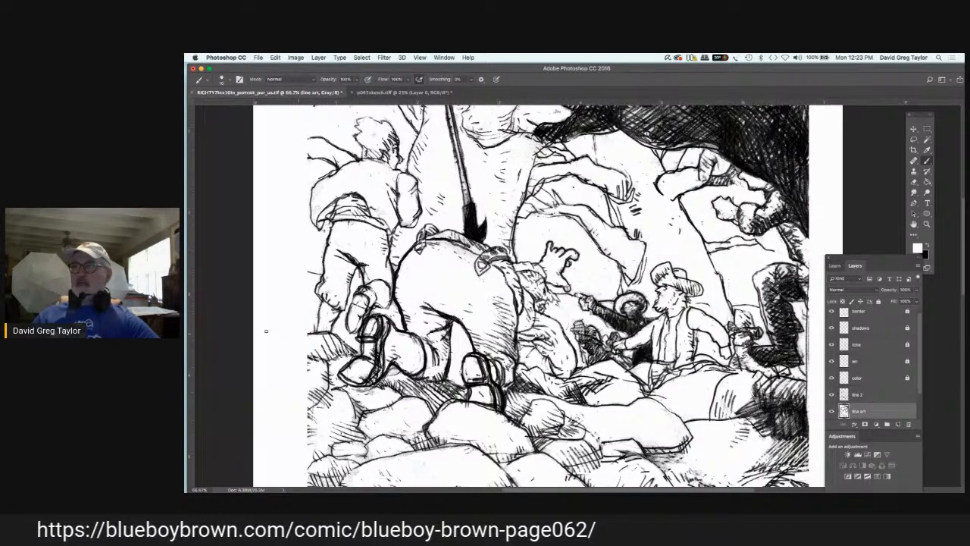
# Step: Re-ink the boot's inner edge and trouser cuff in black on "line 2", and hatch the large bending figure's lower thigh
pyautogui.click(860, 394)
pyautogui.press('x')
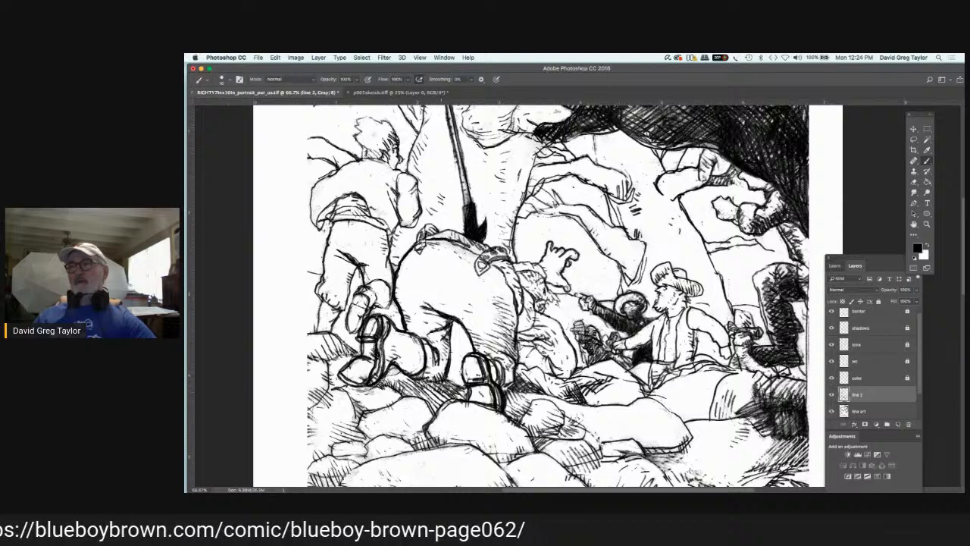
pyautogui.moveTo(519, 325)
pyautogui.mouseDown()
pyautogui.moveTo(503, 336)
pyautogui.moveTo(507, 357)
pyautogui.moveTo(486, 354)
pyautogui.mouseUp()
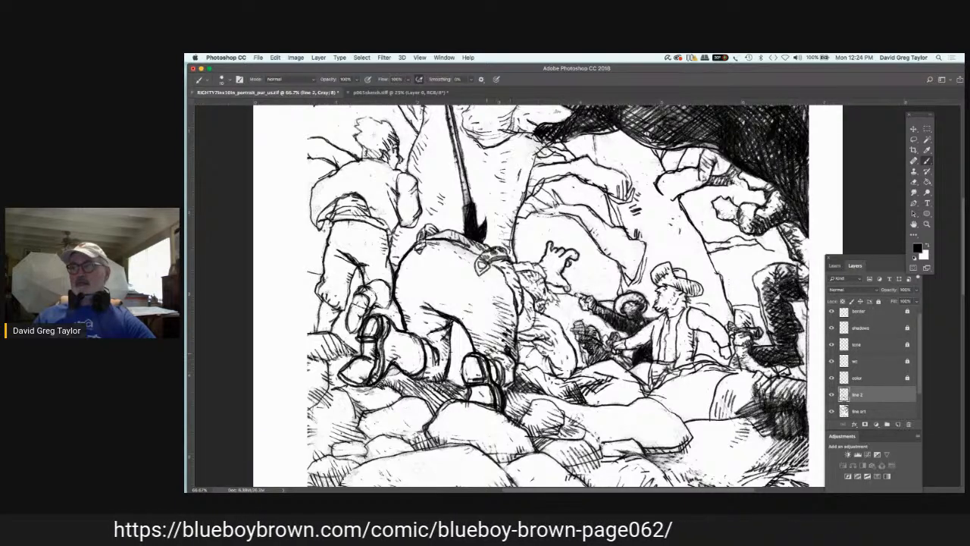
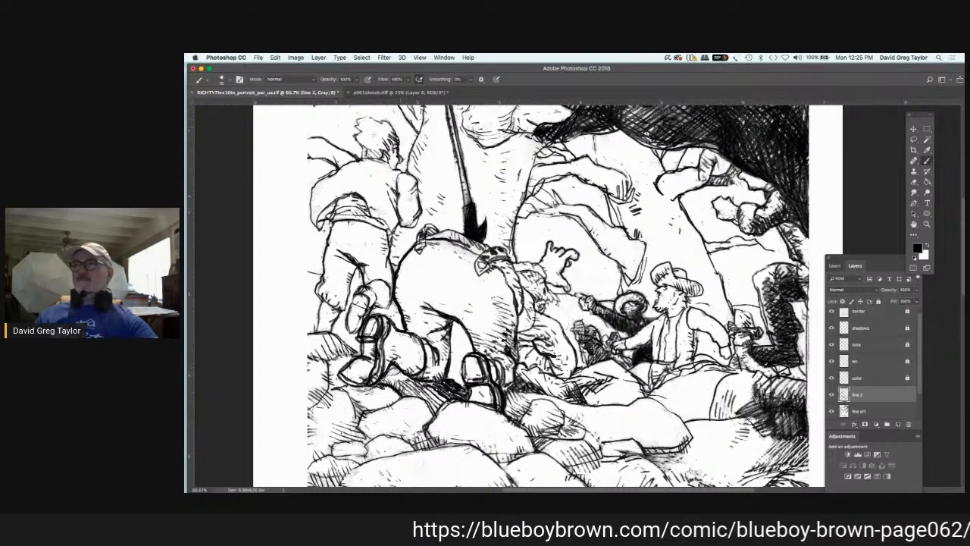
# Step: Trim the edge of the pole's black hooked blade with white on "line 2" and restore black as the painting colour
pyautogui.press('x')
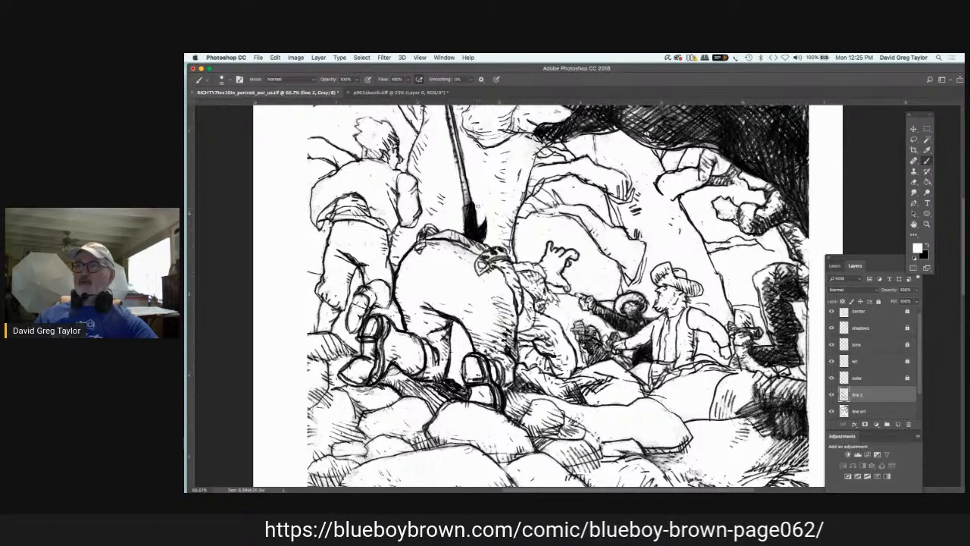
pyautogui.moveTo(476, 208); pyautogui.dragTo(479, 225)
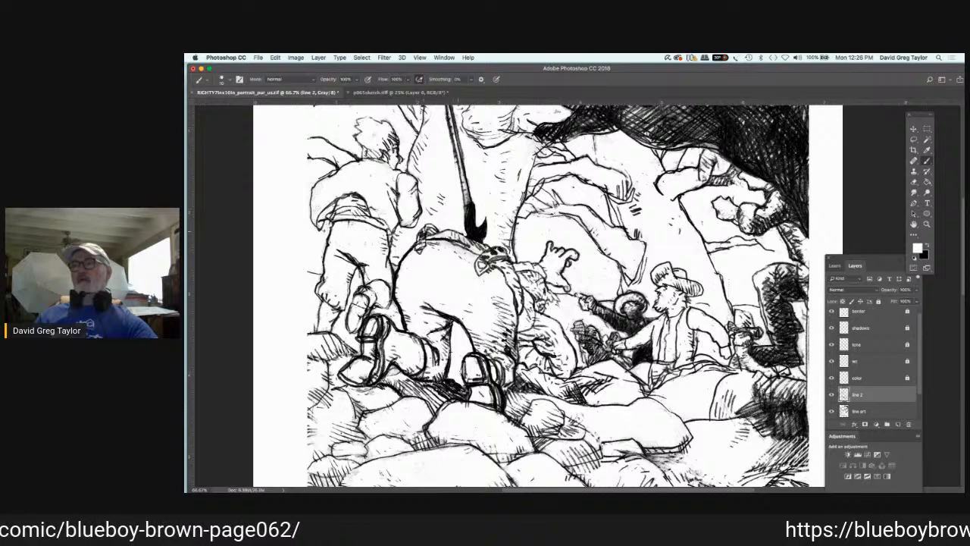
pyautogui.press('x')
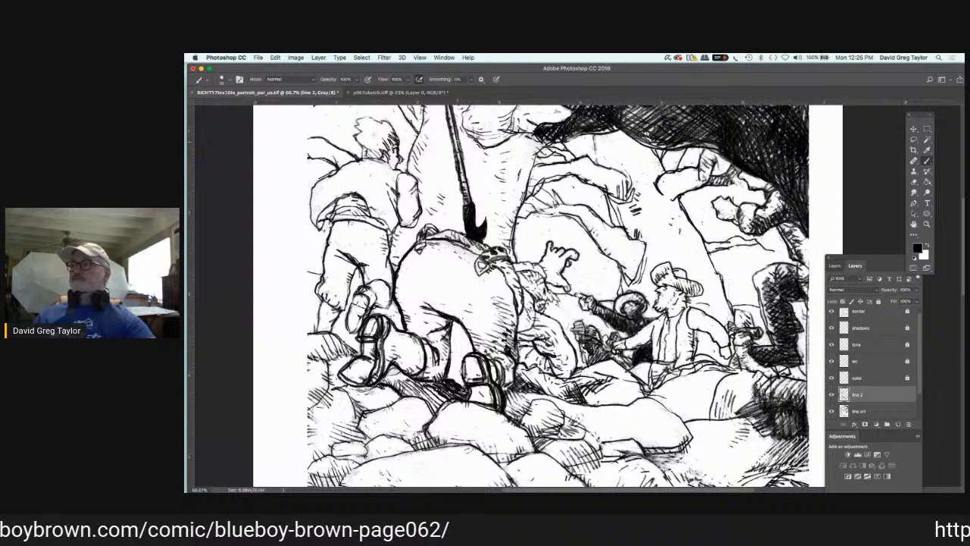
# Step: Ink the upper end of the long pole in black where it meets the panel's top edge
pyautogui.click(914, 224)
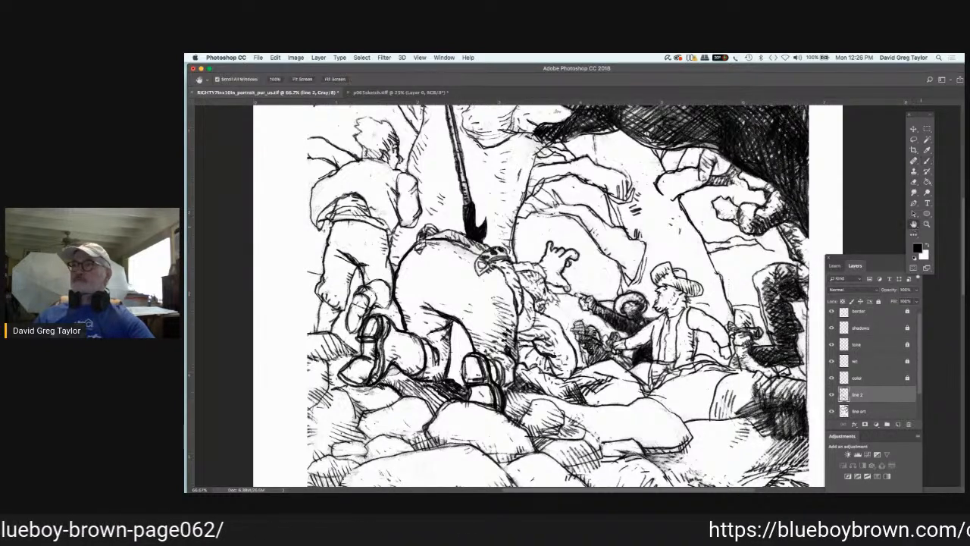
pyautogui.moveTo(682, 204); pyautogui.dragTo(688, 269)
pyautogui.press('b')
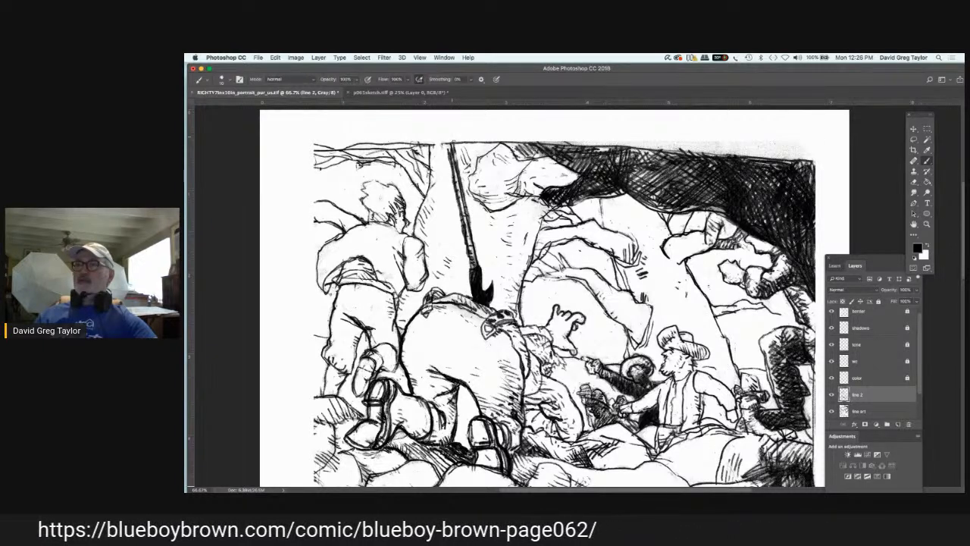
pyautogui.moveTo(452, 143); pyautogui.dragTo(456, 162)
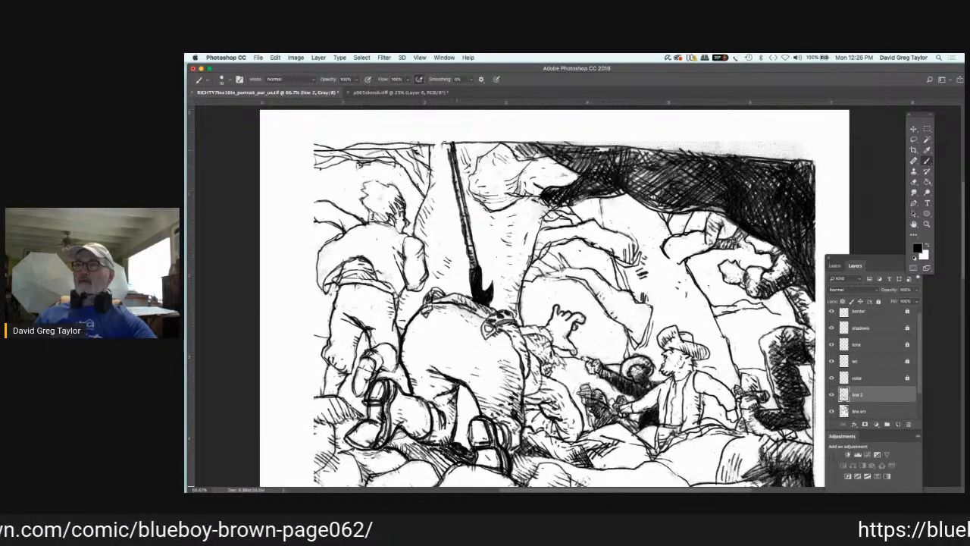
pyautogui.moveTo(448, 143); pyautogui.dragTo(452, 158)
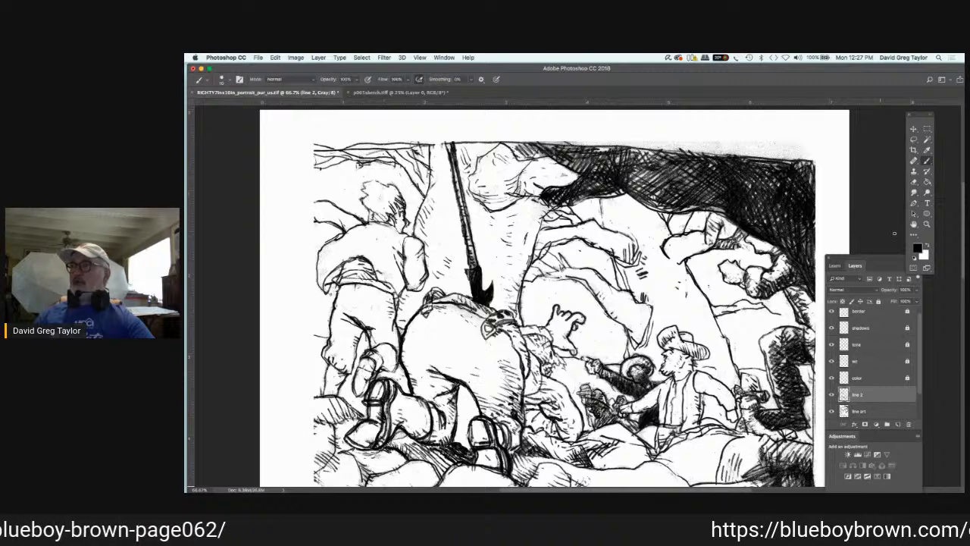
# Step: Fade the old head, shirt and arm lines of the panel's upper-left figure with white on the line art layer
pyautogui.click(928, 245)
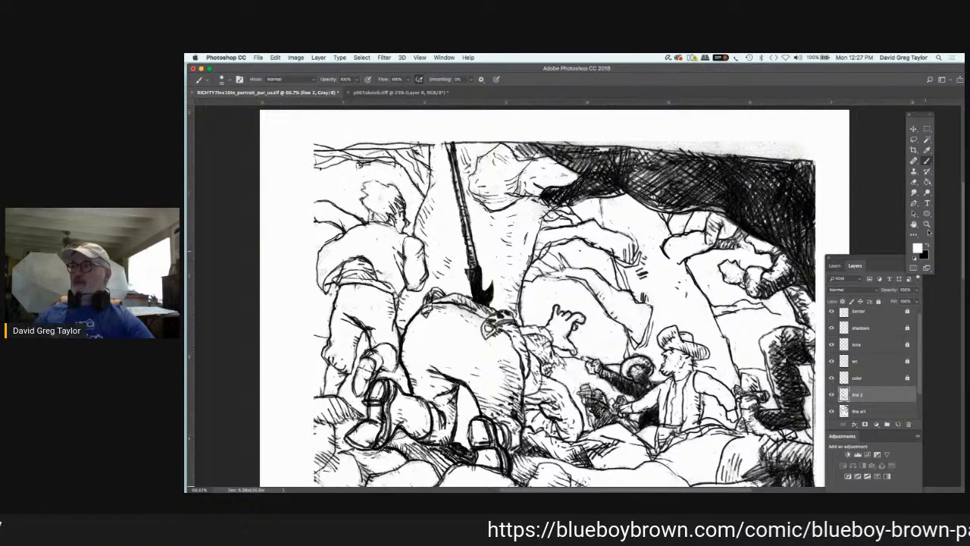
pyautogui.click(872, 411)
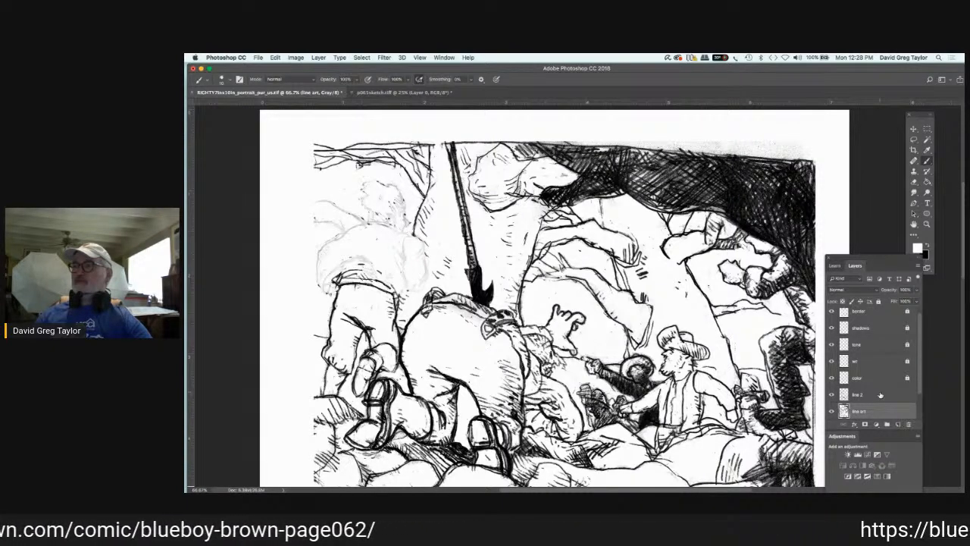
# Step: Ink the faded figure's face profile from brow to chin, including the nose, in black on "line 2"
pyautogui.click(880, 395)
pyautogui.press('x')
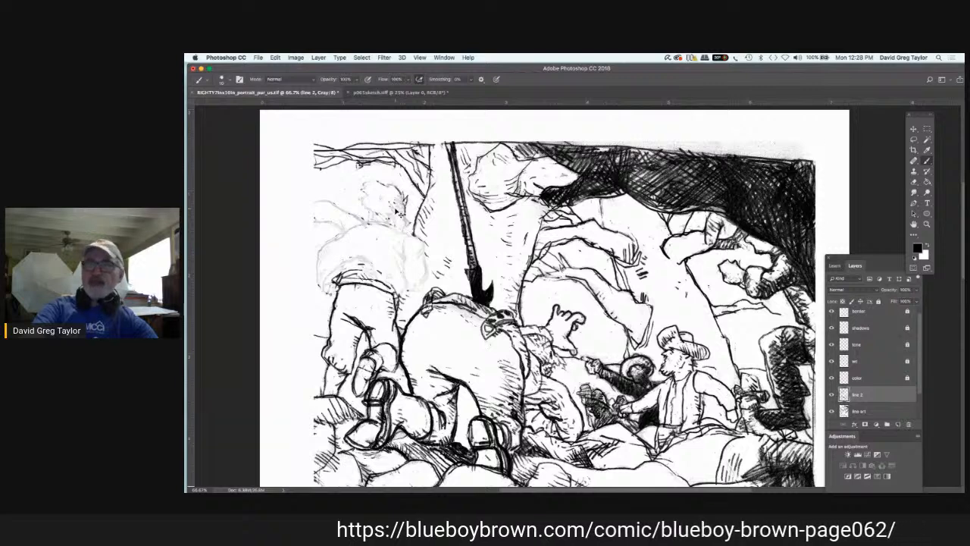
pyautogui.press('super+equal')
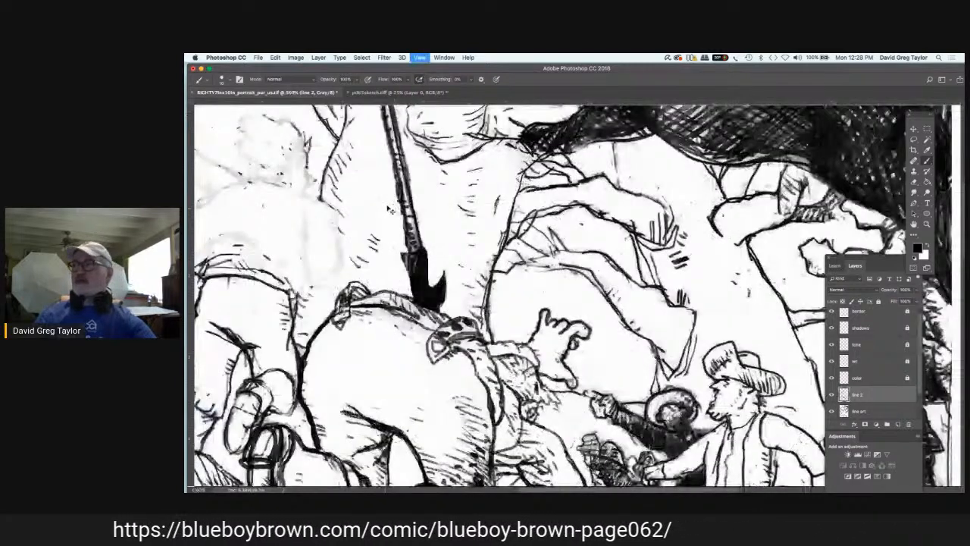
pyautogui.press('super+equal')
pyautogui.press('space')
pyautogui.moveTo(410, 211); pyautogui.dragTo(752, 275)
pyautogui.moveTo(501, 166); pyautogui.dragTo(590, 279)
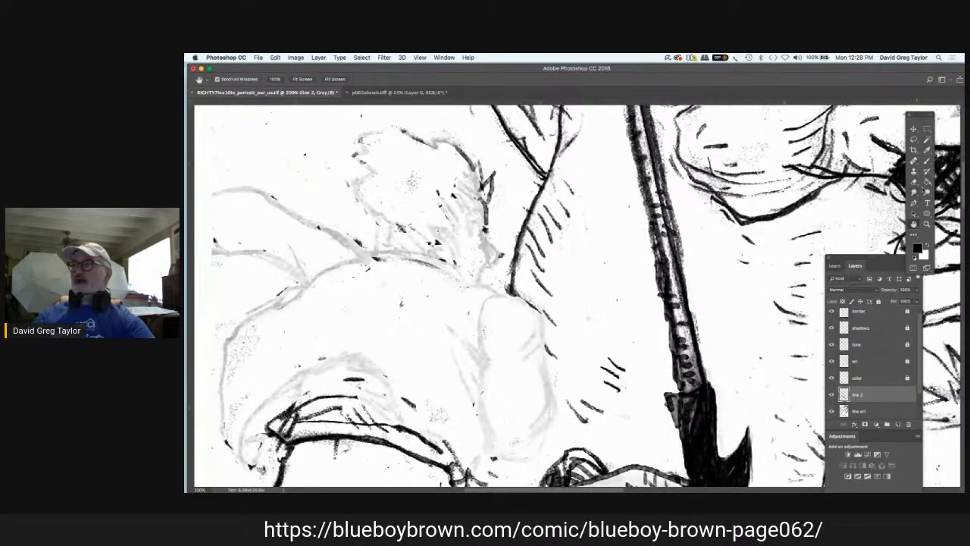
pyautogui.press('b')
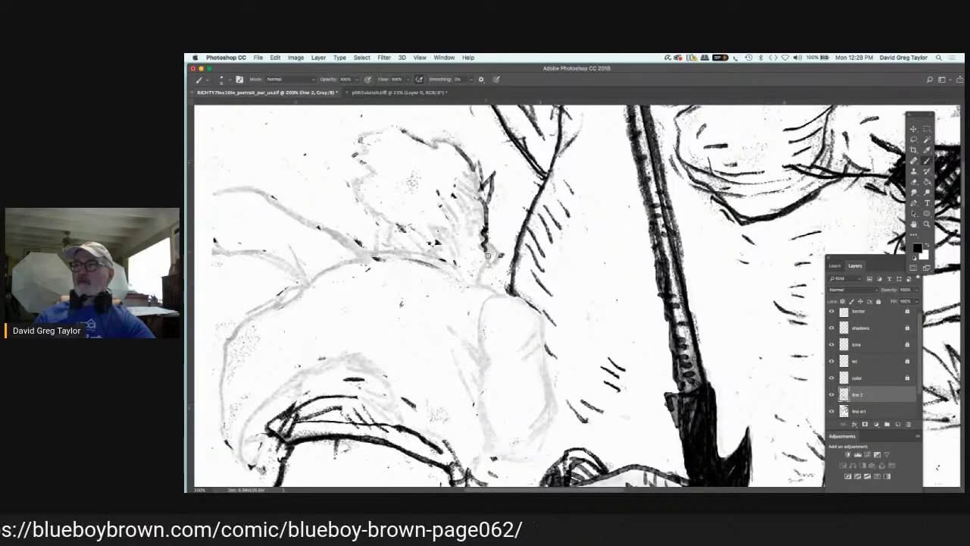
pyautogui.moveTo(487, 263); pyautogui.dragTo(478, 280)
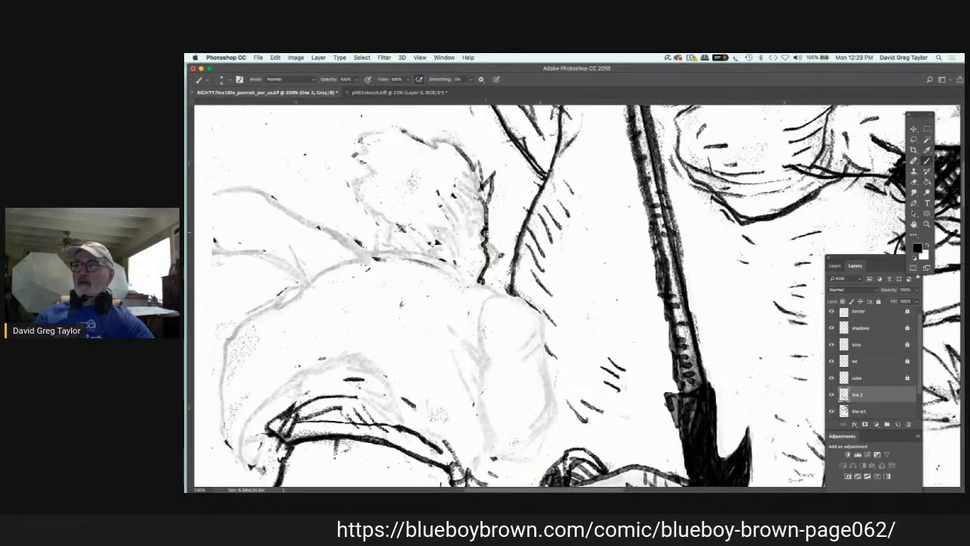
pyautogui.moveTo(489, 245); pyautogui.dragTo(495, 262)
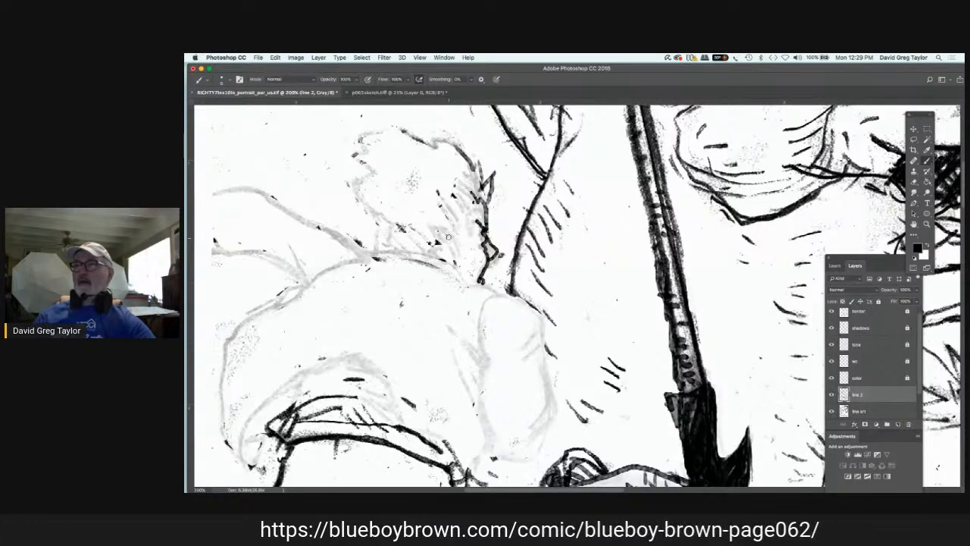
# Step: Ink the figure's ear, hatch the hair around it, and outline the head with short spiky hair
pyautogui.moveTo(448, 237)
pyautogui.mouseDown()
pyautogui.moveTo(436, 248)
pyautogui.moveTo(434, 237)
pyautogui.moveTo(430, 254)
pyautogui.moveTo(438, 232)
pyautogui.moveTo(441, 259)
pyautogui.moveTo(454, 246)
pyautogui.mouseUp()
pyautogui.moveTo(454, 200)
pyautogui.mouseDown()
pyautogui.moveTo(457, 226)
pyautogui.moveTo(453, 217)
pyautogui.mouseUp()
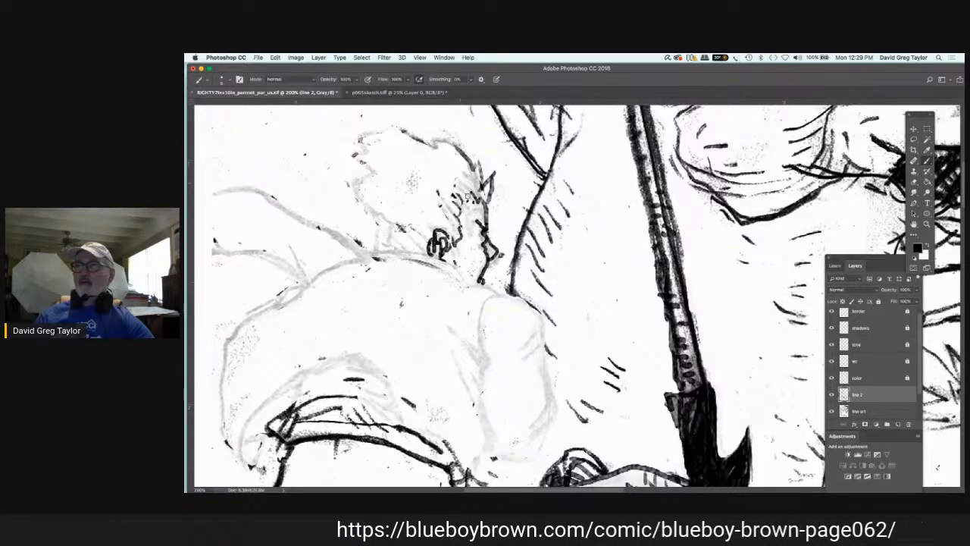
pyautogui.moveTo(470, 186)
pyautogui.mouseDown()
pyautogui.moveTo(461, 201)
pyautogui.moveTo(476, 188)
pyautogui.mouseUp()
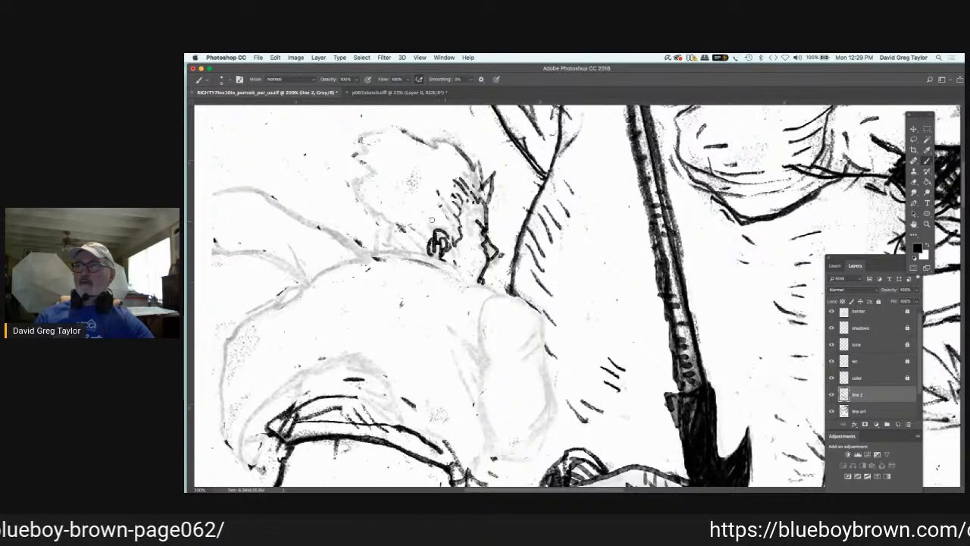
pyautogui.moveTo(443, 207)
pyautogui.mouseDown()
pyautogui.moveTo(431, 224)
pyautogui.moveTo(449, 231)
pyautogui.moveTo(419, 247)
pyautogui.moveTo(380, 248)
pyautogui.moveTo(345, 200)
pyautogui.mouseUp()
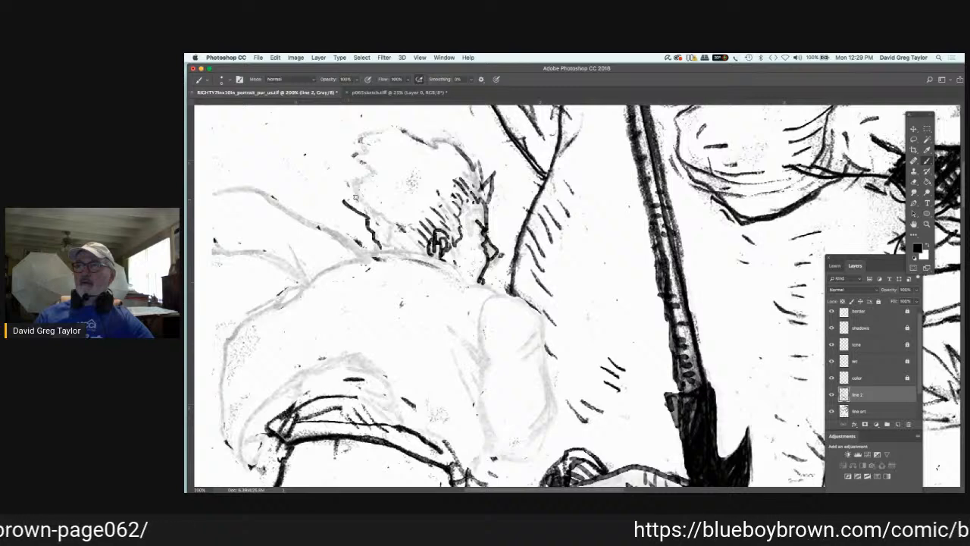
pyautogui.moveTo(354, 199)
pyautogui.mouseDown()
pyautogui.moveTo(335, 168)
pyautogui.moveTo(351, 176)
pyautogui.mouseUp()
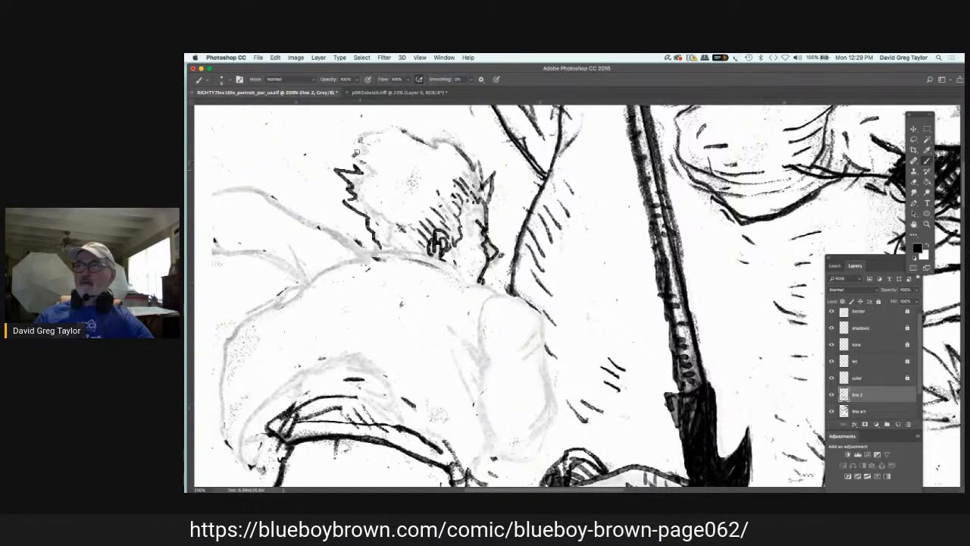
pyautogui.moveTo(354, 154)
pyautogui.mouseDown()
pyautogui.moveTo(383, 133)
pyautogui.moveTo(433, 145)
pyautogui.mouseUp()
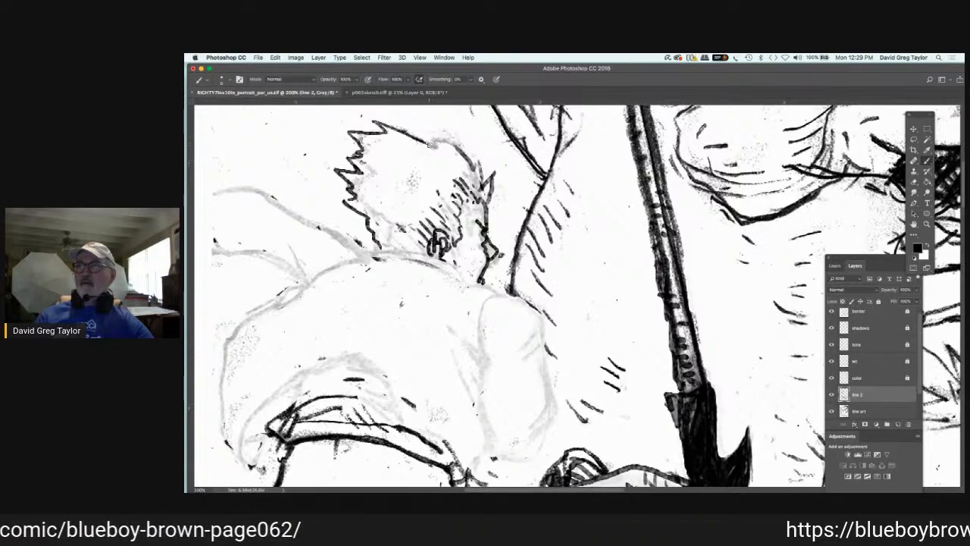
pyautogui.moveTo(427, 138); pyautogui.dragTo(463, 152)
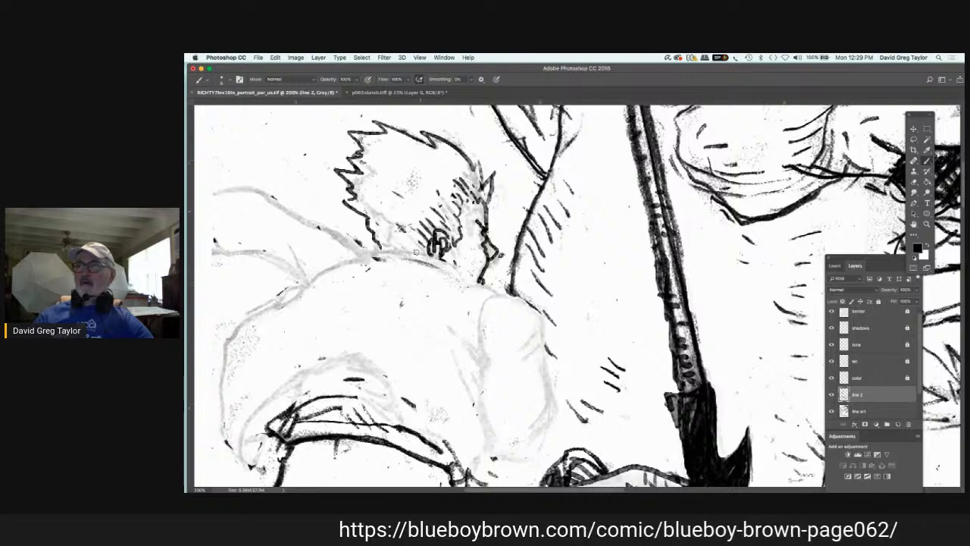
# Step: Ink the figure's shirt collar and the rounded shoulder and outer outline of the near sleeve
pyautogui.moveTo(369, 256)
pyautogui.mouseDown()
pyautogui.moveTo(396, 245)
pyautogui.moveTo(429, 255)
pyautogui.moveTo(528, 312)
pyautogui.moveTo(529, 346)
pyautogui.moveTo(556, 406)
pyautogui.moveTo(533, 424)
pyautogui.moveTo(544, 451)
pyautogui.moveTo(500, 456)
pyautogui.moveTo(492, 441)
pyautogui.mouseUp()
pyautogui.press('super+z')
pyautogui.moveTo(519, 345)
pyautogui.mouseDown()
pyautogui.moveTo(482, 379)
pyautogui.moveTo(476, 332)
pyautogui.moveTo(485, 302)
pyautogui.mouseUp()
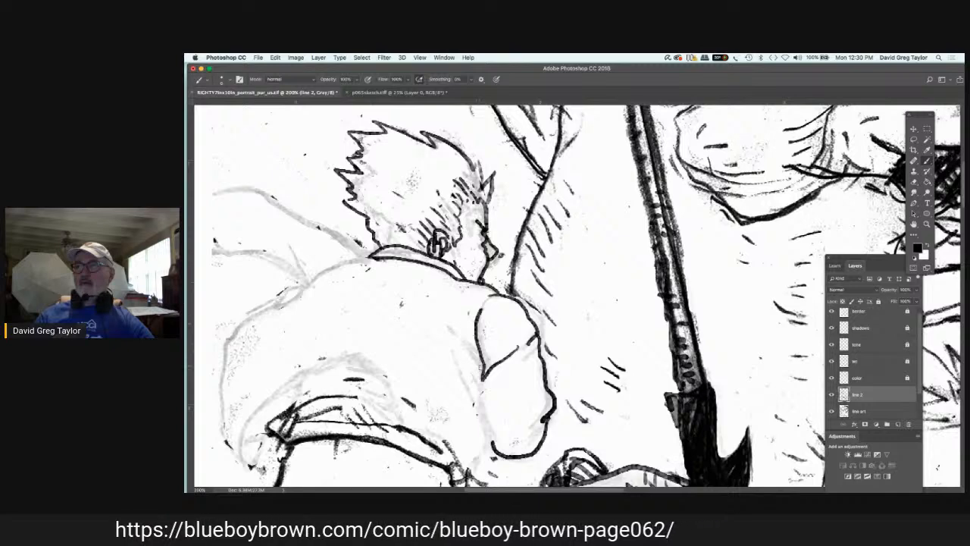
# Step: Ink the shirt folds beside the armpit and the sleeve's inner edge, adding short hatching to the creases
pyautogui.moveTo(459, 335)
pyautogui.mouseDown()
pyautogui.moveTo(479, 367)
pyautogui.moveTo(477, 357)
pyautogui.mouseUp()
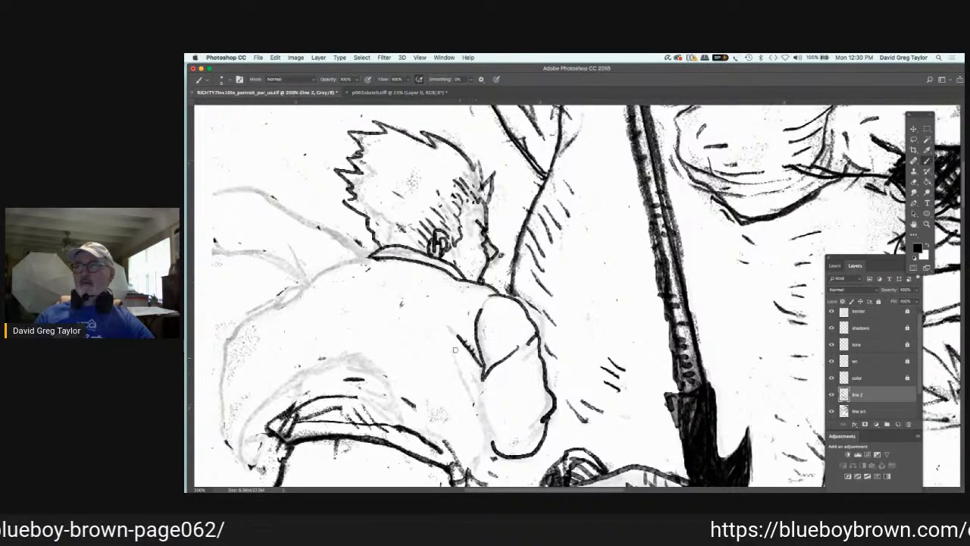
pyautogui.moveTo(455, 350); pyautogui.dragTo(479, 411)
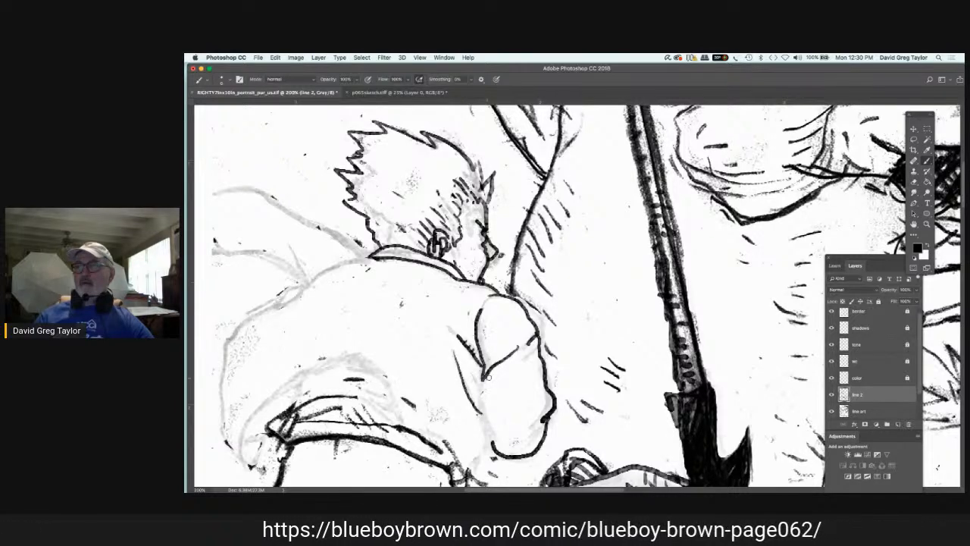
pyautogui.moveTo(489, 377); pyautogui.dragTo(486, 443)
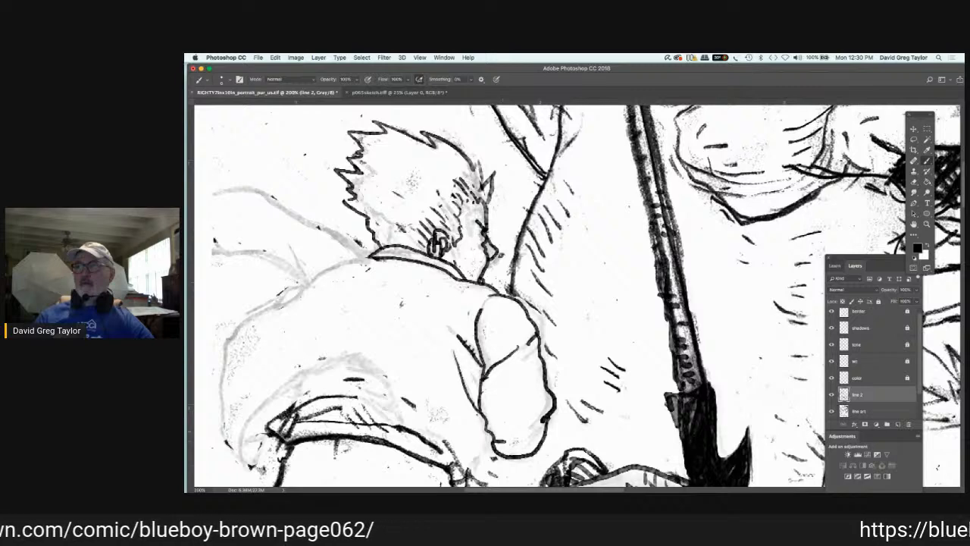
pyautogui.moveTo(487, 434); pyautogui.dragTo(473, 473)
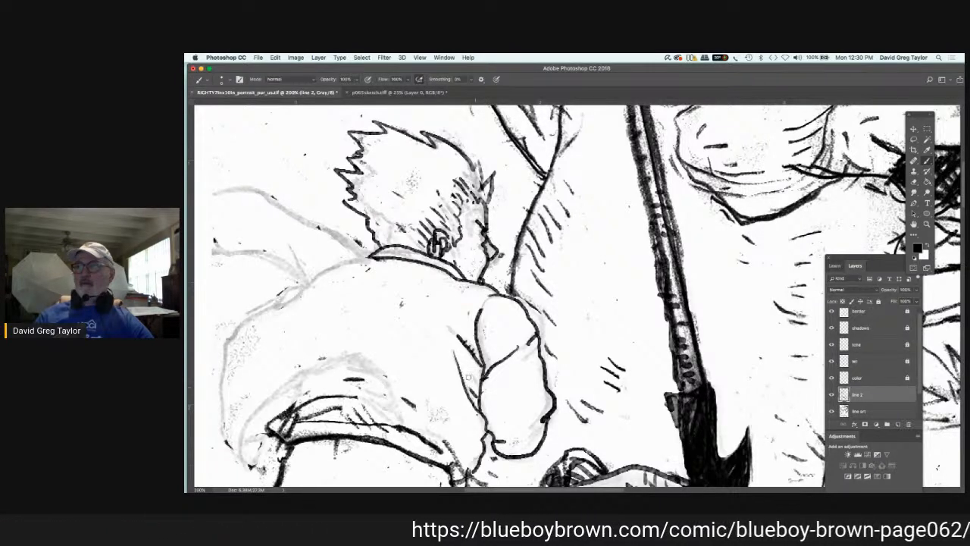
pyautogui.moveTo(528, 362); pyautogui.dragTo(526, 346)
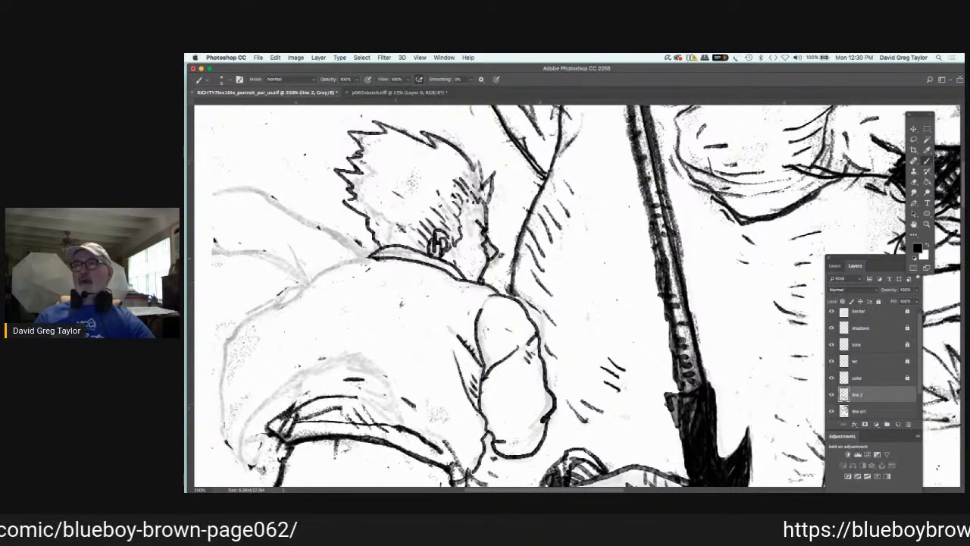
# Step: Ink the figure's outstretched far arm and the curved contour of the shirt's shoulder and back
pyautogui.moveTo(371, 254)
pyautogui.mouseDown()
pyautogui.moveTo(334, 260)
pyautogui.moveTo(330, 237)
pyautogui.moveTo(270, 205)
pyautogui.moveTo(213, 203)
pyautogui.mouseUp()
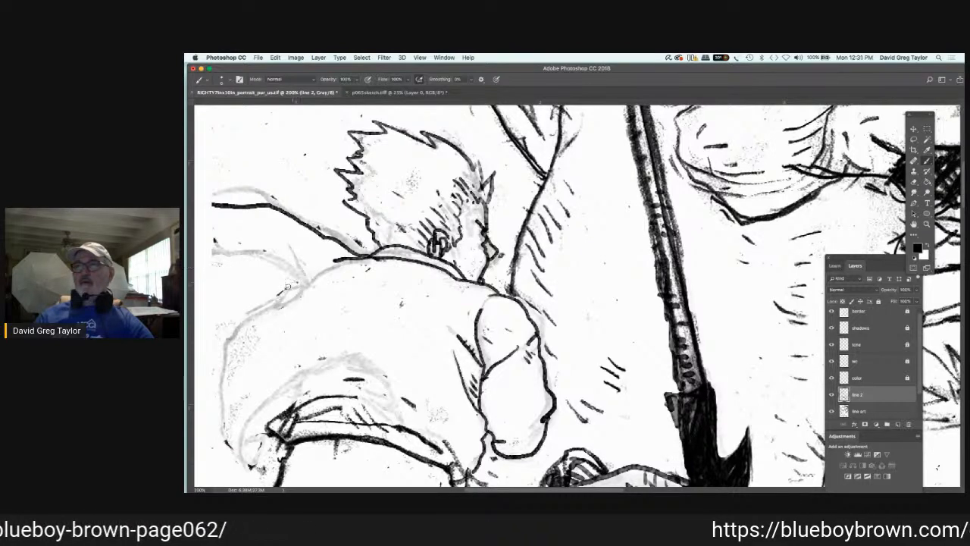
pyautogui.moveTo(287, 286)
pyautogui.mouseDown()
pyautogui.moveTo(259, 243)
pyautogui.moveTo(256, 252)
pyautogui.moveTo(212, 248)
pyautogui.mouseUp()
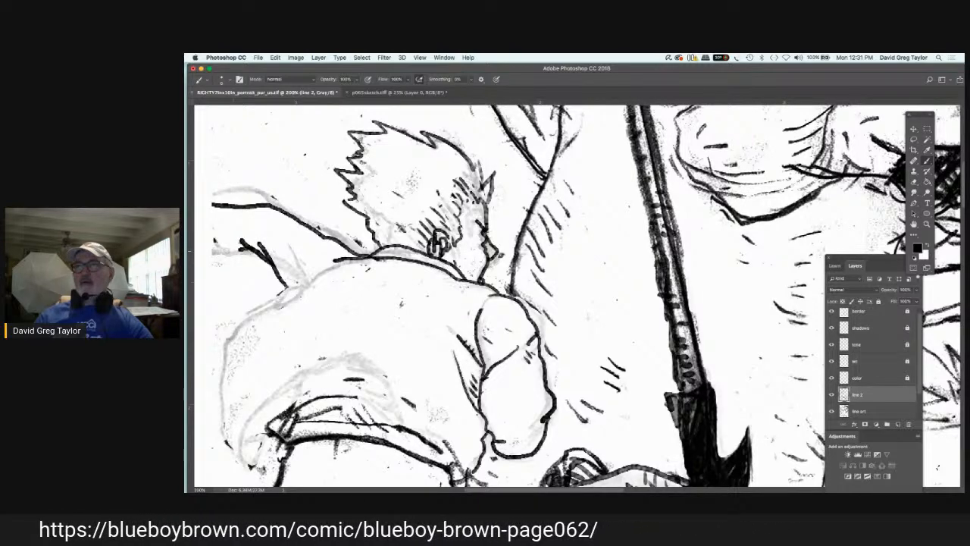
pyautogui.moveTo(327, 269)
pyautogui.mouseDown()
pyautogui.moveTo(257, 308)
pyautogui.moveTo(216, 364)
pyautogui.mouseUp()
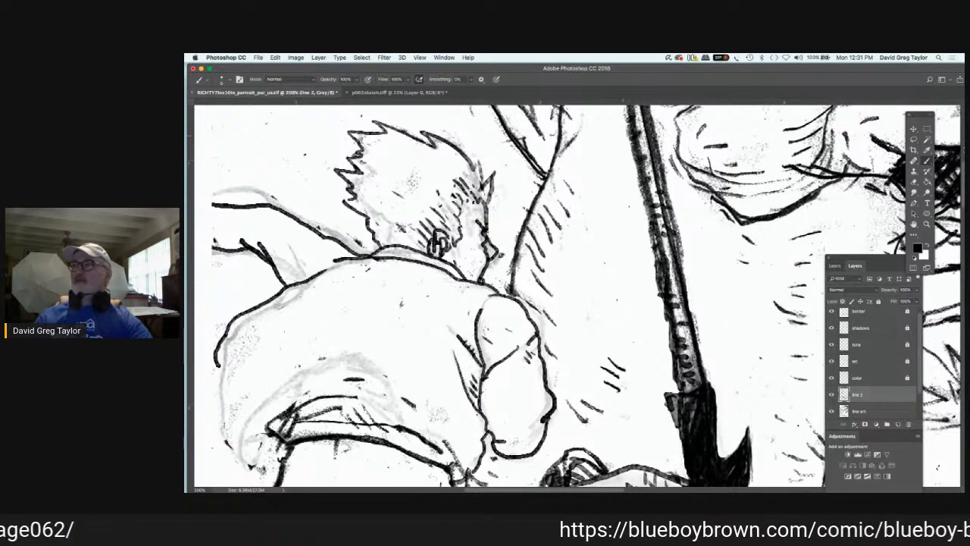
# Step: Ink the figure's lifted shirt hem and the curved fabric folds above the waistband
pyautogui.click(915, 226)
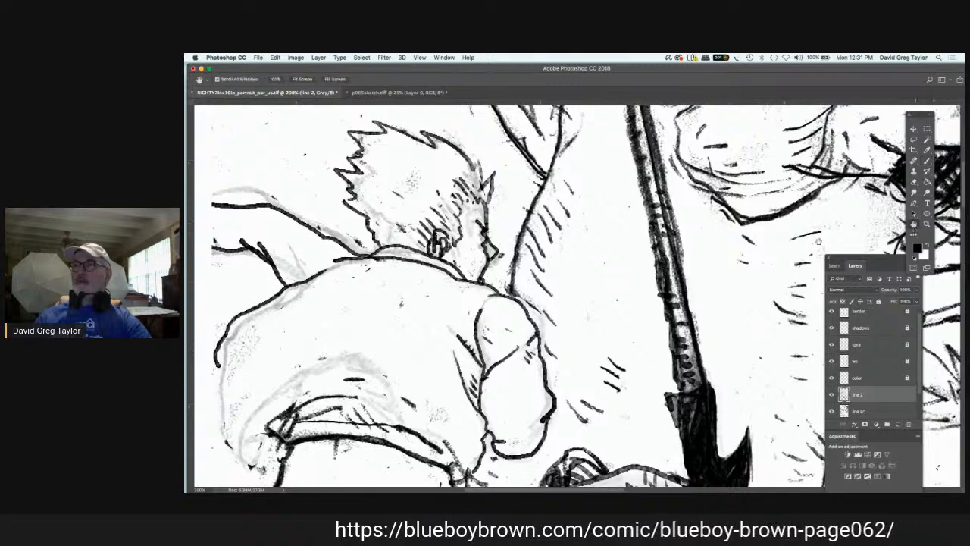
pyautogui.moveTo(401, 303); pyautogui.dragTo(509, 251)
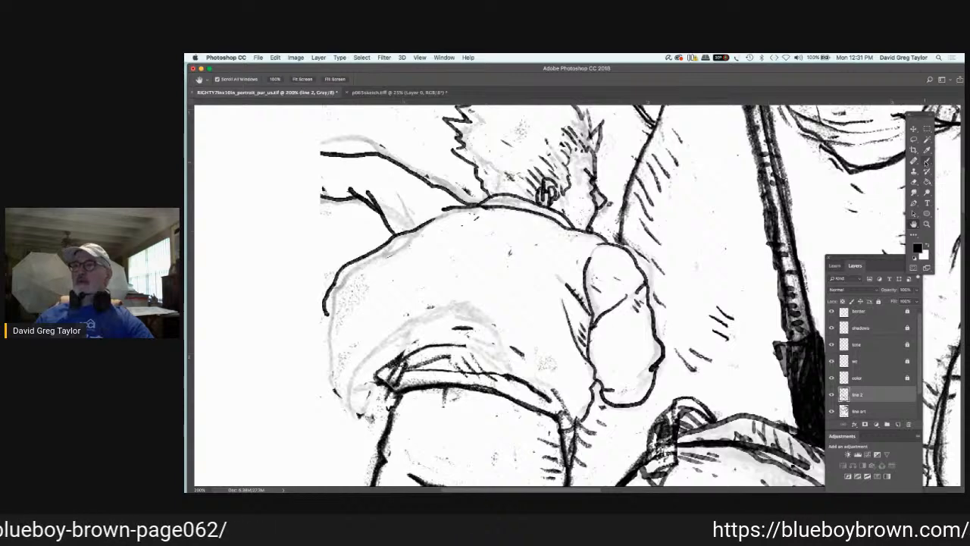
pyautogui.click(926, 162)
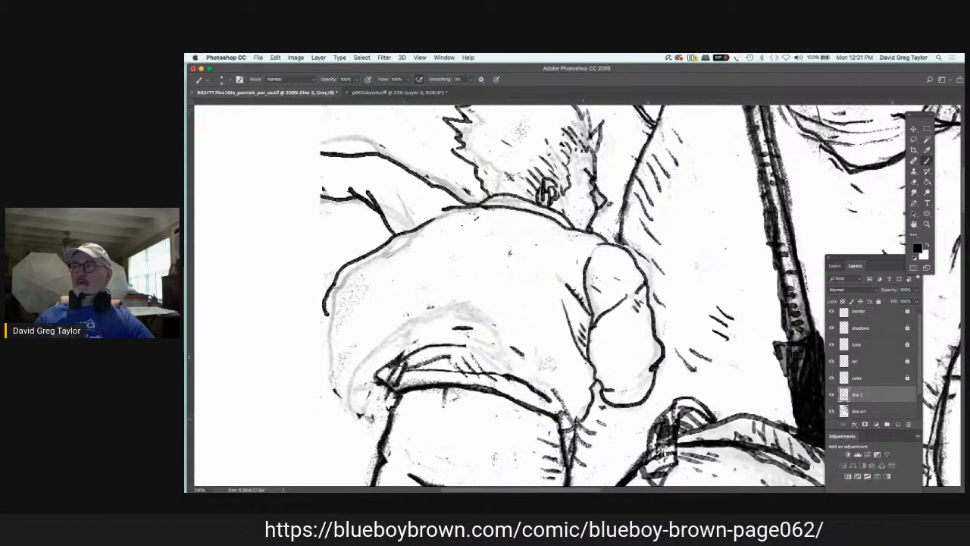
pyautogui.moveTo(578, 422); pyautogui.dragTo(507, 348)
pyautogui.moveTo(545, 386)
pyautogui.mouseDown()
pyautogui.moveTo(482, 352)
pyautogui.moveTo(393, 356)
pyautogui.mouseUp()
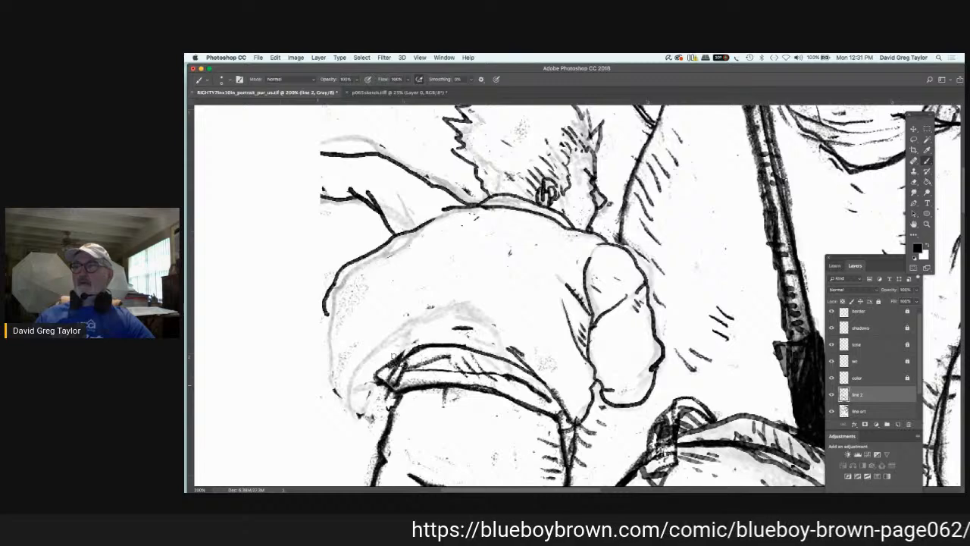
pyautogui.moveTo(533, 376)
pyautogui.mouseDown()
pyautogui.moveTo(479, 334)
pyautogui.moveTo(429, 332)
pyautogui.moveTo(351, 394)
pyautogui.mouseUp()
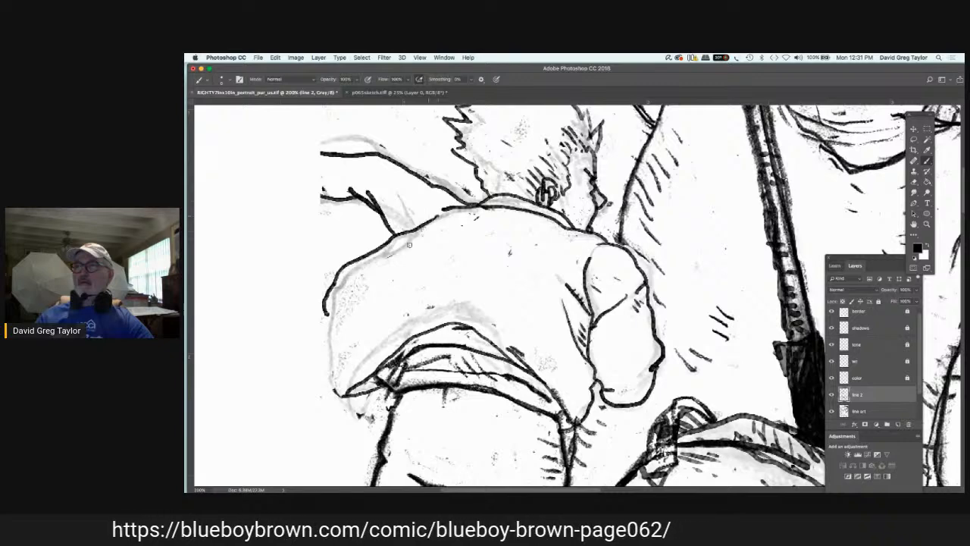
pyautogui.moveTo(436, 218)
pyautogui.mouseDown()
pyautogui.moveTo(414, 237)
pyautogui.moveTo(341, 394)
pyautogui.mouseUp()
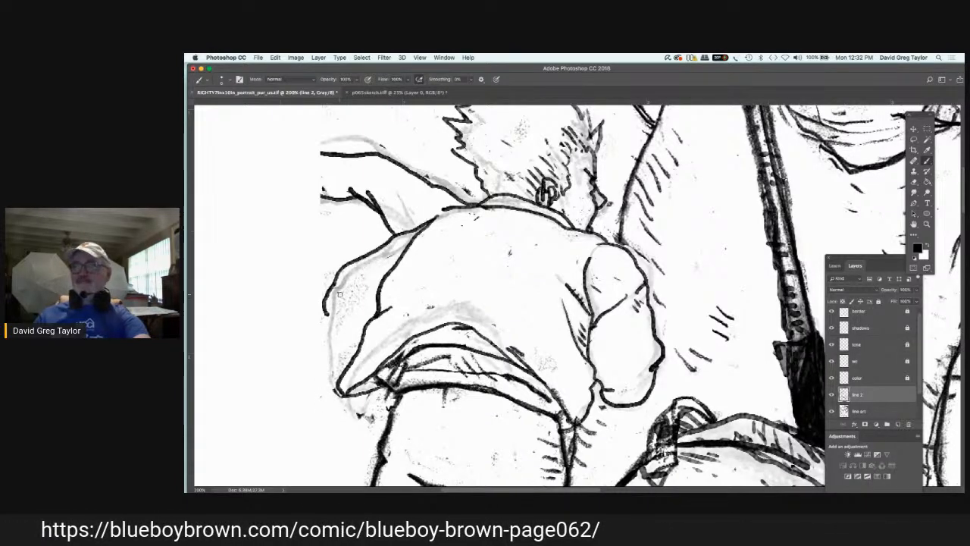
pyautogui.press('alt+super+z')
pyautogui.press('alt+super+z')
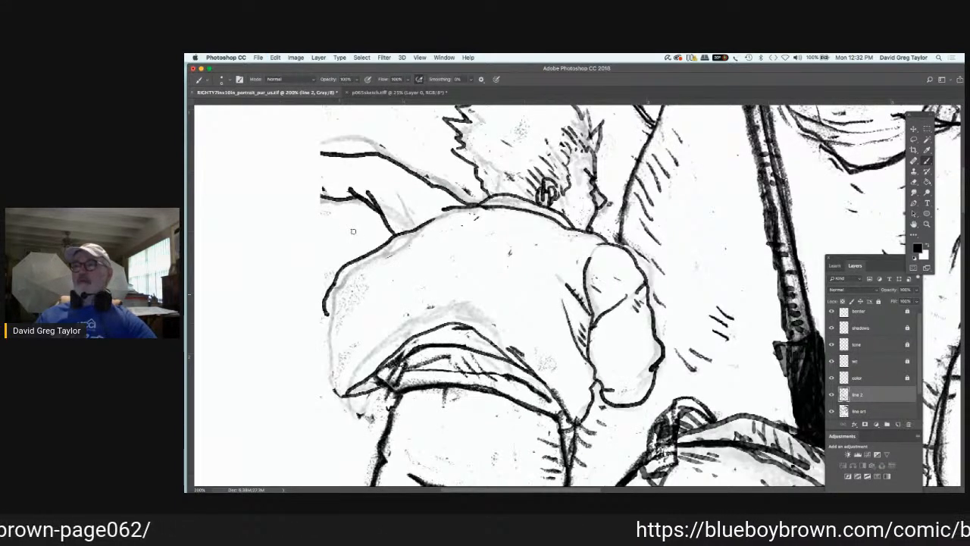
# Step: Ink the curved upper edge of the lifted shirt hem and a diagonal crease rising from it across the back
pyautogui.moveTo(457, 319); pyautogui.dragTo(479, 336)
pyautogui.moveTo(409, 312)
pyautogui.mouseDown()
pyautogui.moveTo(458, 307)
pyautogui.moveTo(376, 372)
pyautogui.mouseUp()
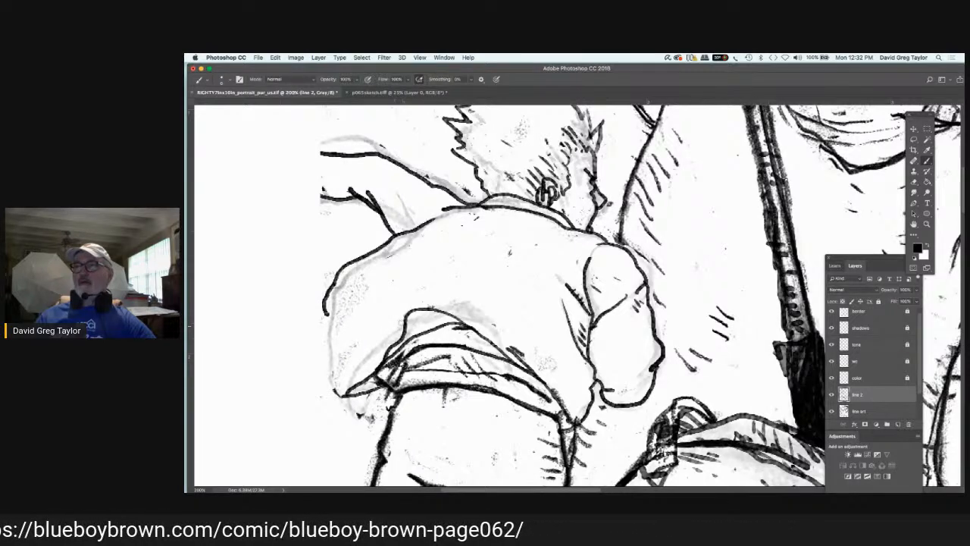
pyautogui.moveTo(402, 317); pyautogui.dragTo(426, 293)
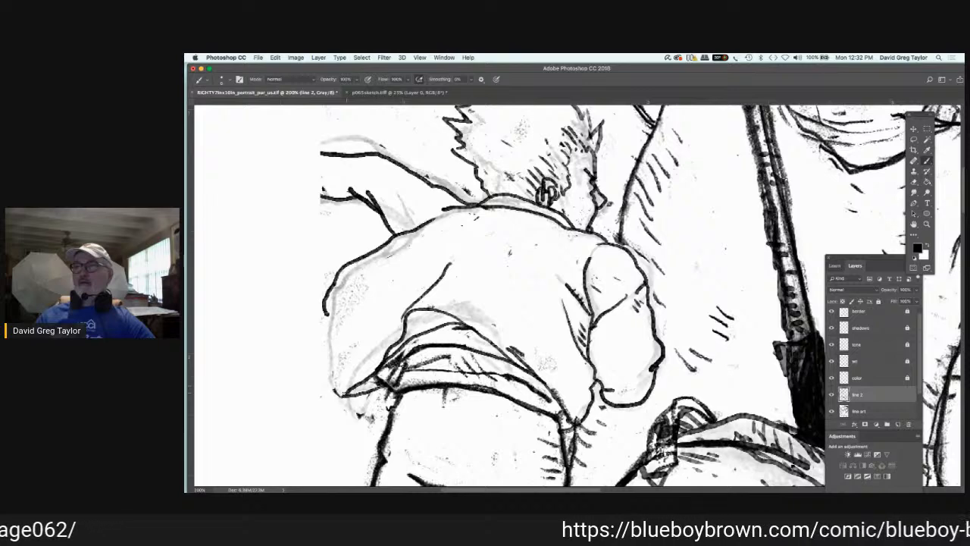
# Step: Ink the shirt's far side from the hem corner up to the shoulder, adding the short armhole line and the pointed fabric fold
pyautogui.moveTo(345, 395); pyautogui.dragTo(355, 334)
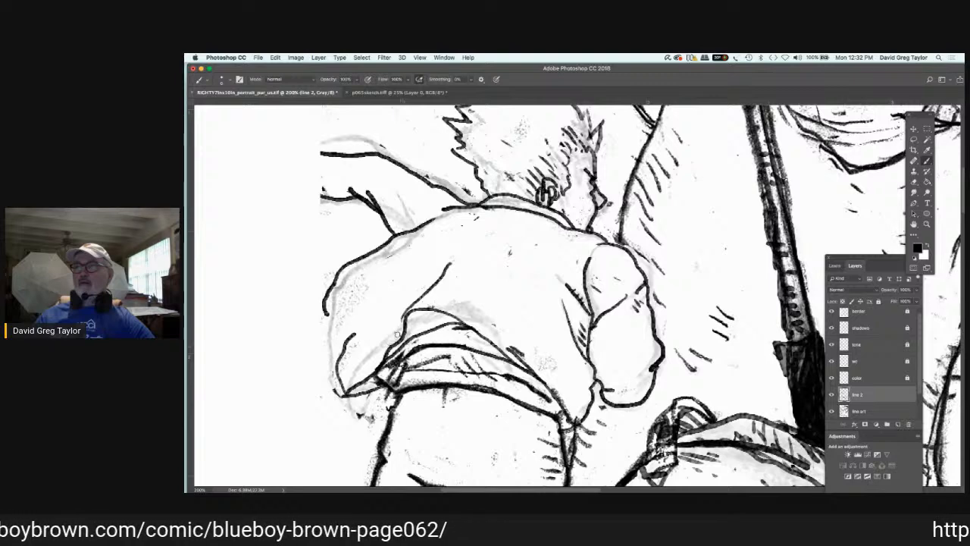
pyautogui.moveTo(355, 332); pyautogui.dragTo(422, 231)
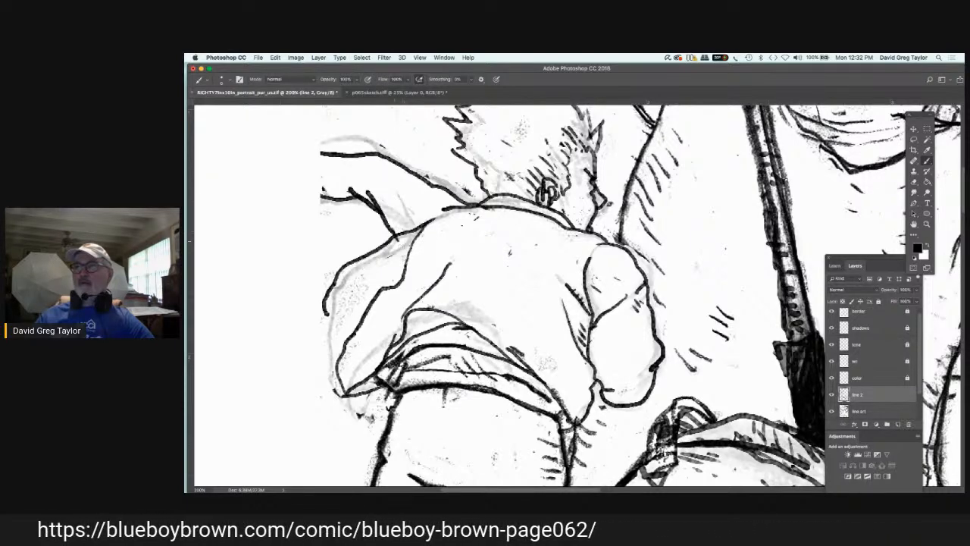
pyautogui.moveTo(395, 238); pyautogui.dragTo(405, 259)
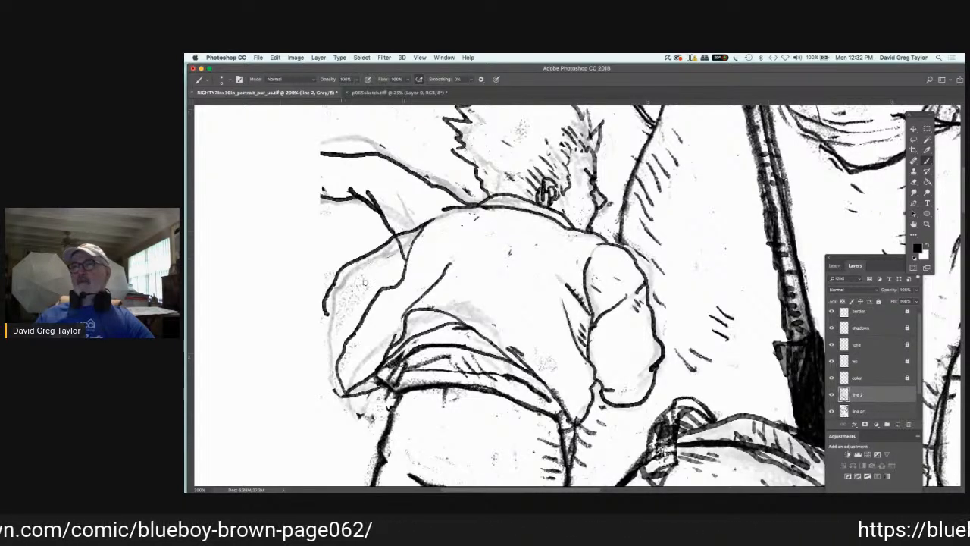
pyautogui.moveTo(388, 286); pyautogui.dragTo(354, 303)
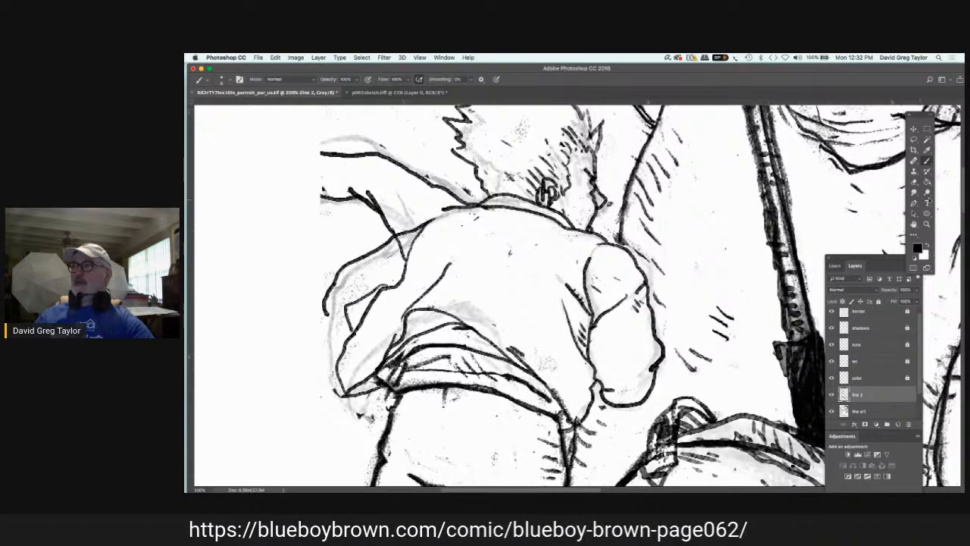
# Step: Erase the old outer contour of the shirt's far side on "line 2" and paint the leftover sketch marks around it white
pyautogui.click(913, 182)
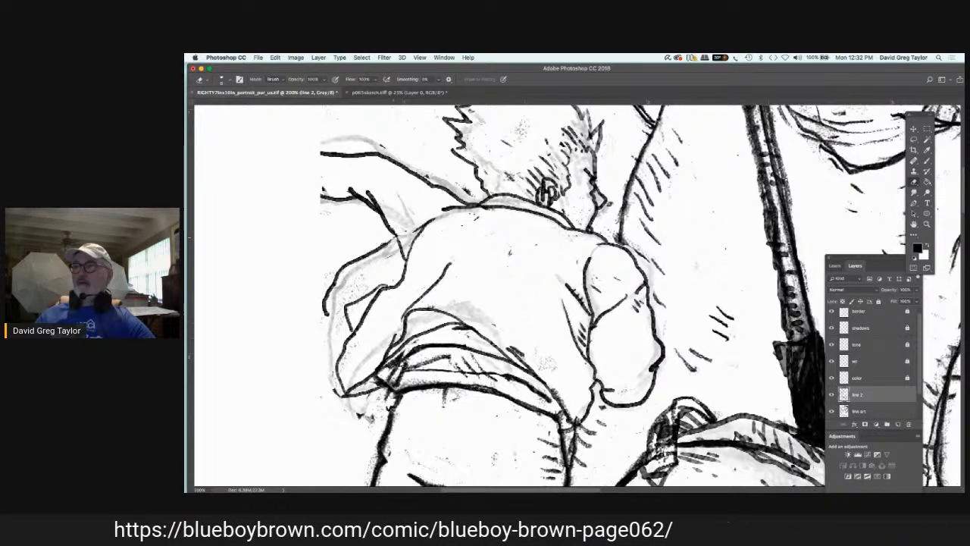
pyautogui.moveTo(373, 252)
pyautogui.mouseDown()
pyautogui.moveTo(338, 266)
pyautogui.moveTo(328, 309)
pyautogui.mouseUp()
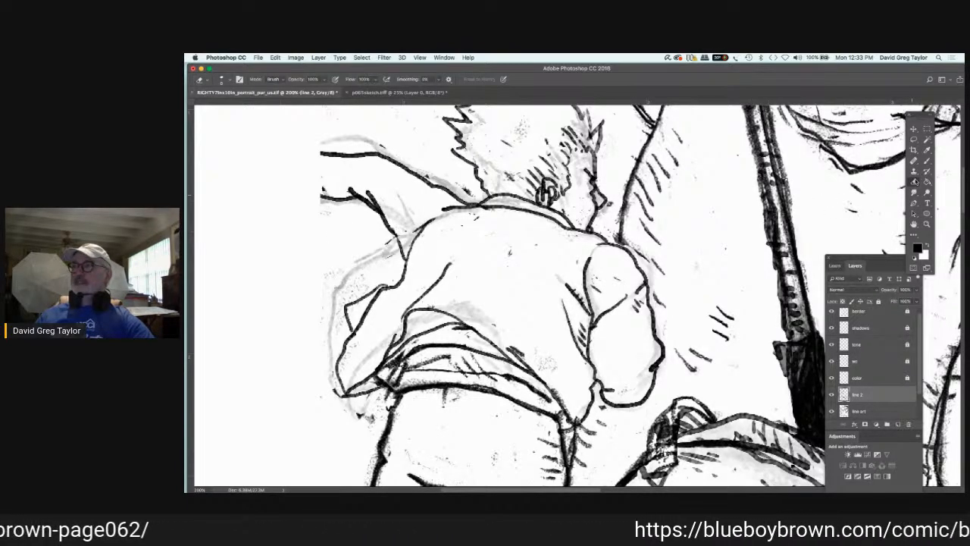
pyautogui.press('b')
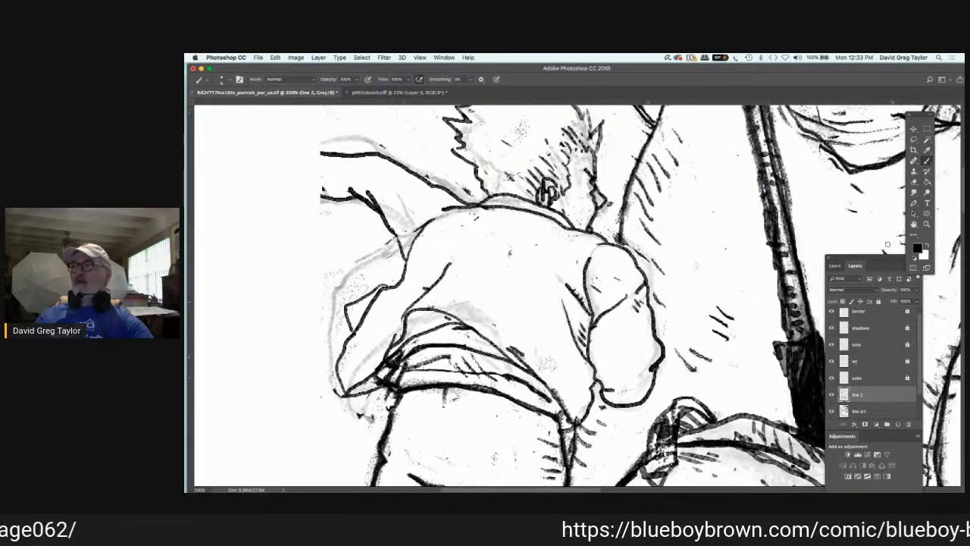
pyautogui.press('x')
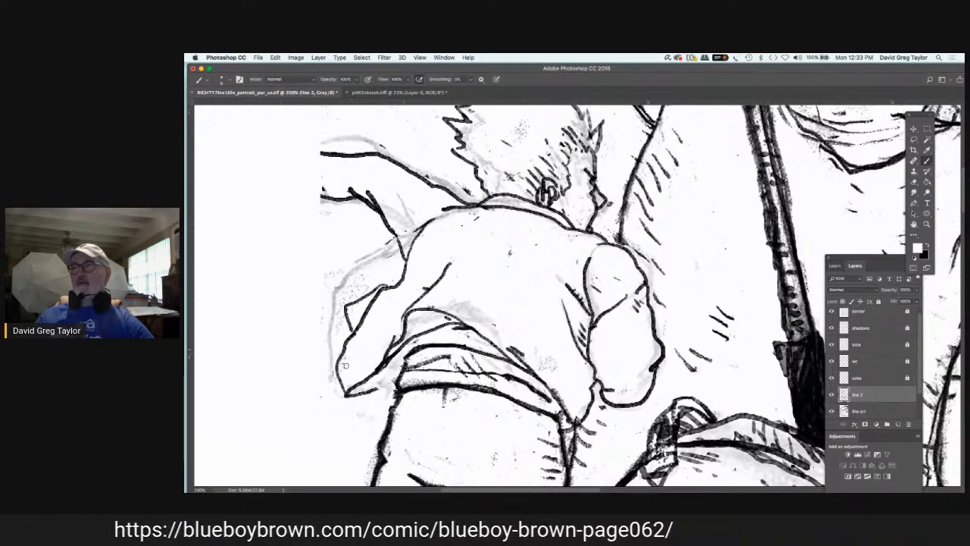
pyautogui.moveTo(370, 260); pyautogui.dragTo(344, 277)
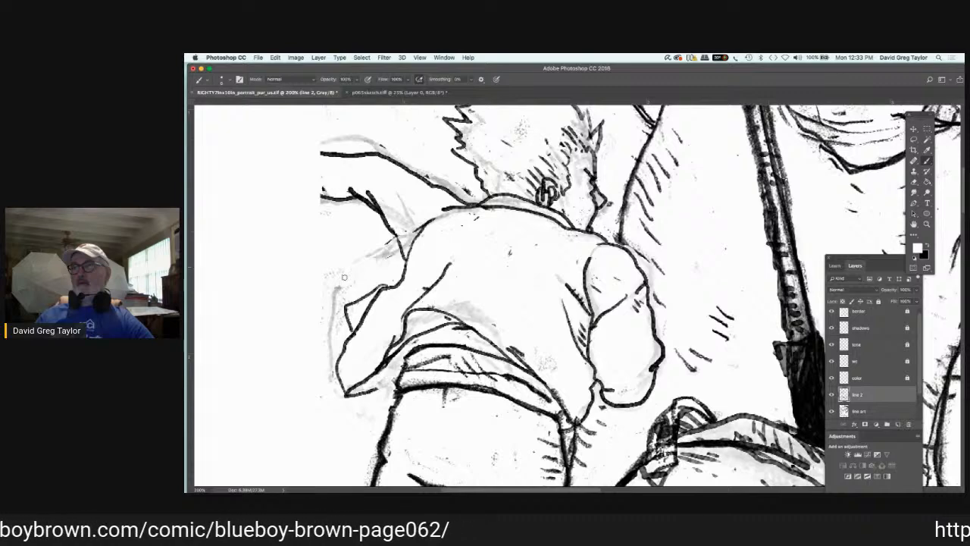
pyautogui.moveTo(335, 295)
pyautogui.mouseDown()
pyautogui.moveTo(334, 305)
pyautogui.moveTo(326, 291)
pyautogui.moveTo(354, 272)
pyautogui.mouseUp()
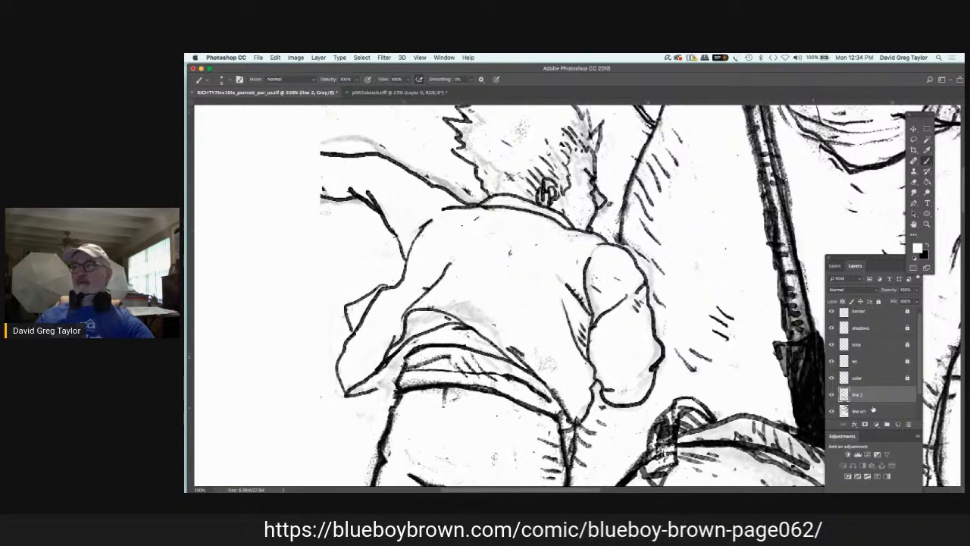
# Step: Paint white over the stray sketch marks on the shirt back, near sleeve, neck and outstretched arm on the "line art" layer
pyautogui.click(872, 411)
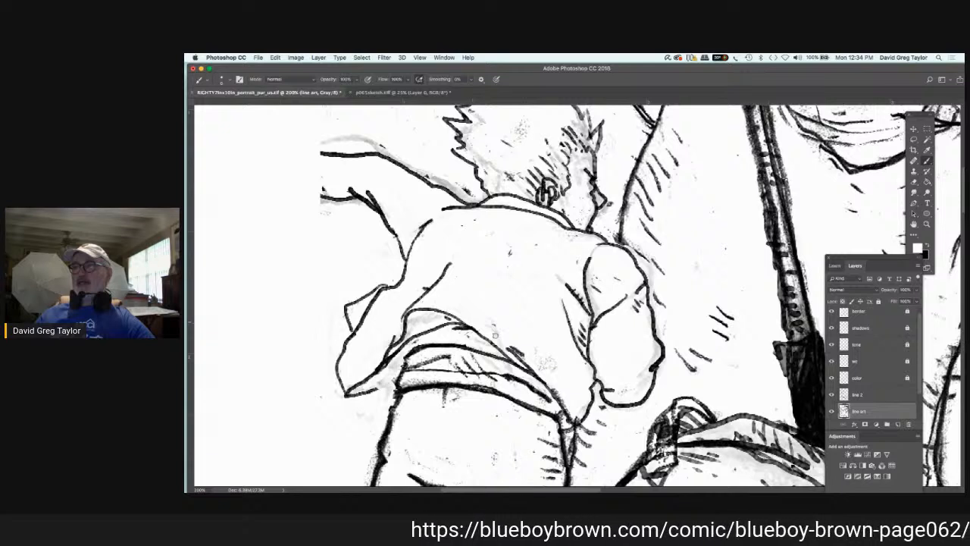
pyautogui.moveTo(522, 348); pyautogui.dragTo(554, 366)
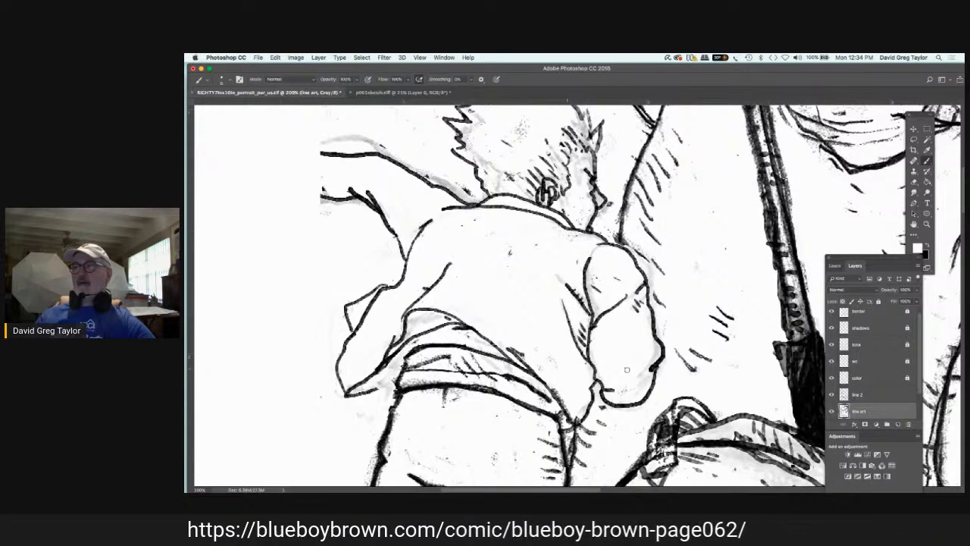
pyautogui.moveTo(643, 360); pyautogui.dragTo(646, 380)
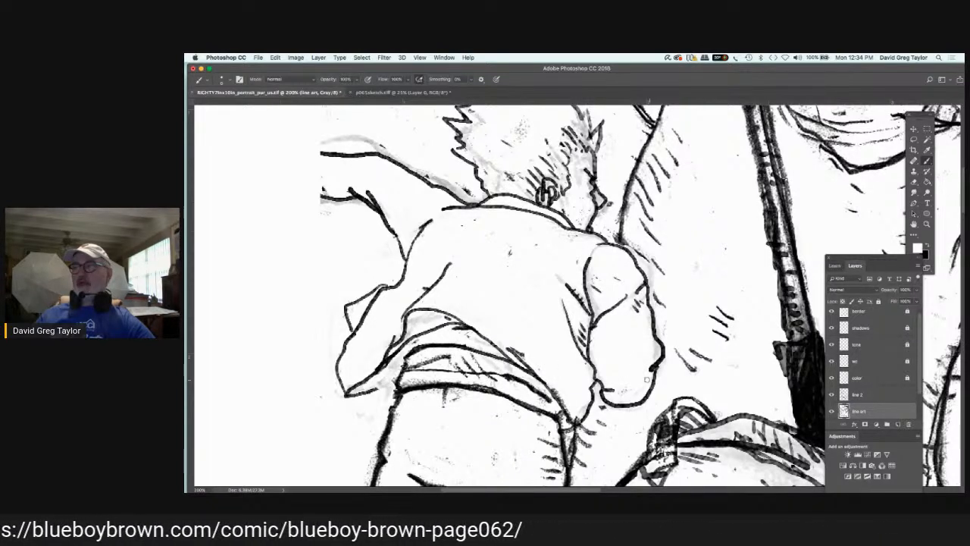
pyautogui.moveTo(592, 277); pyautogui.dragTo(596, 311)
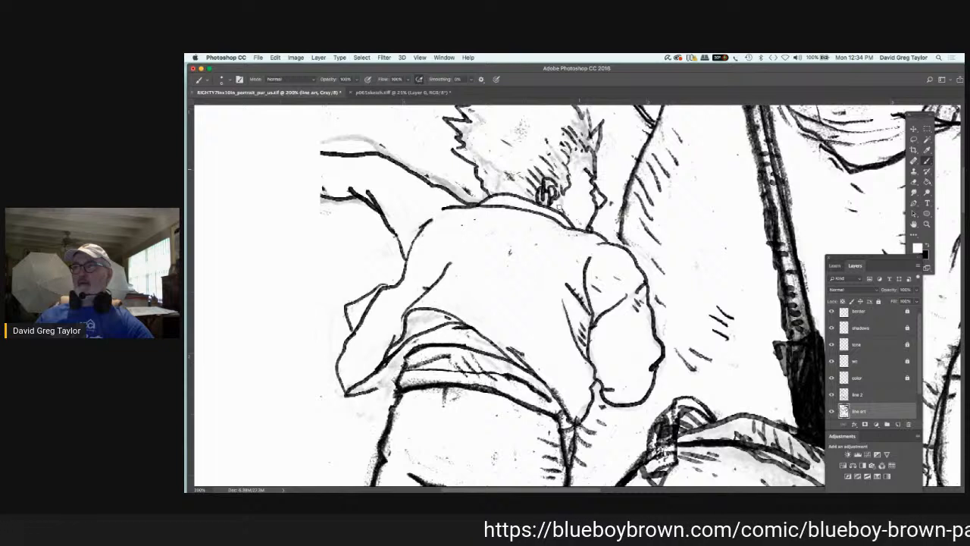
pyautogui.moveTo(483, 200)
pyautogui.mouseDown()
pyautogui.moveTo(386, 147)
pyautogui.moveTo(298, 148)
pyautogui.mouseUp()
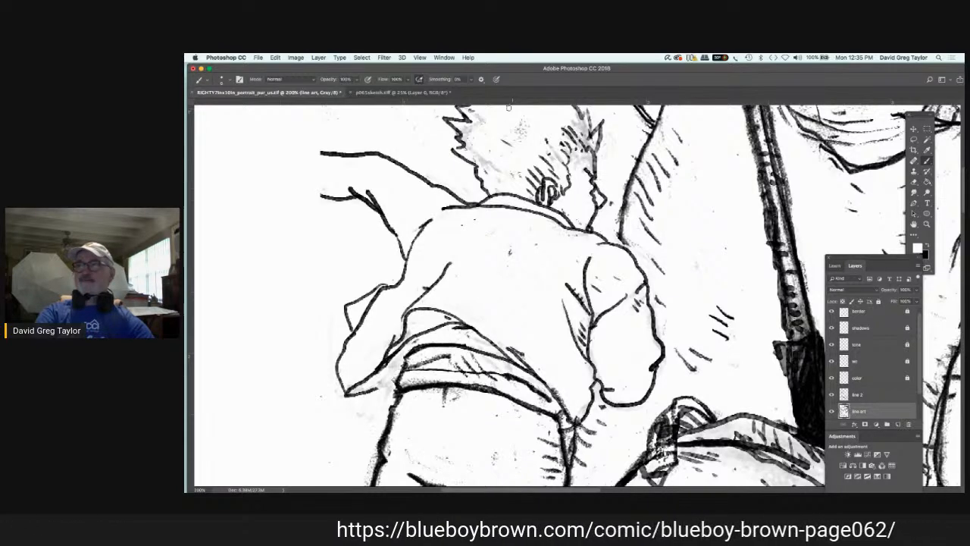
# Step: Paint white over the smudged sketch shading inside and around the figure's spiky hair
pyautogui.scroll(2, 509, 107)
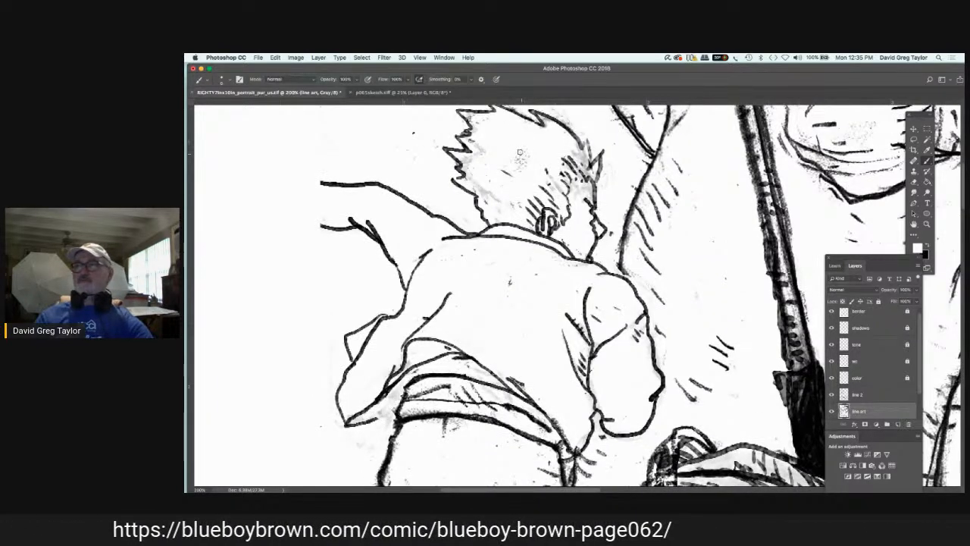
pyautogui.scroll(2, 522, 154)
pyautogui.scroll(2, 521, 154)
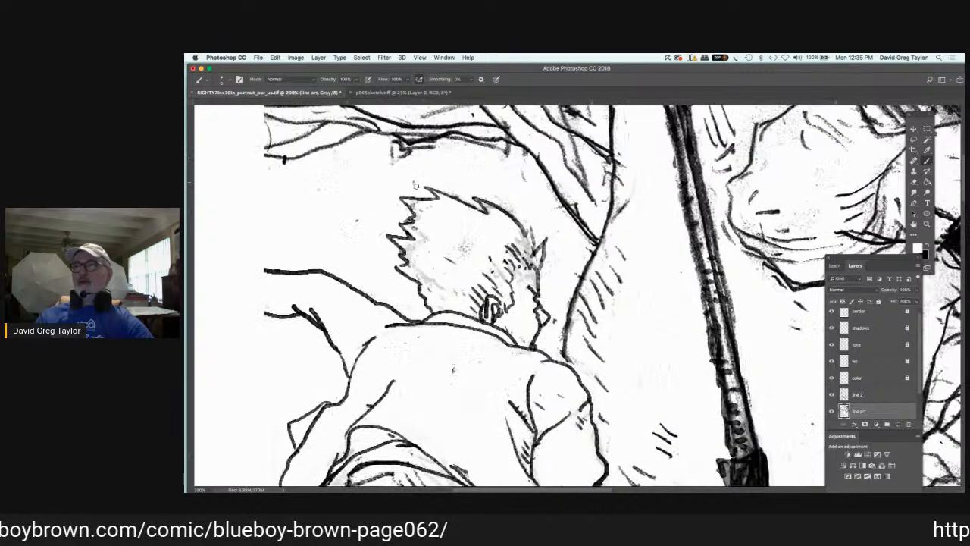
pyautogui.scroll(1, 421, 181)
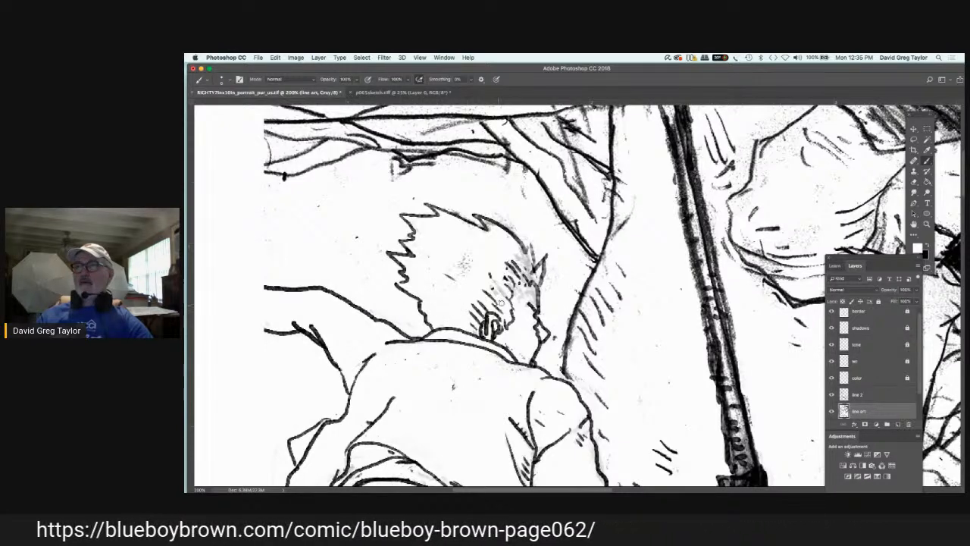
pyautogui.moveTo(501, 302)
pyautogui.mouseDown()
pyautogui.moveTo(532, 289)
pyautogui.moveTo(539, 312)
pyautogui.moveTo(530, 260)
pyautogui.moveTo(497, 217)
pyautogui.moveTo(463, 274)
pyautogui.mouseUp()
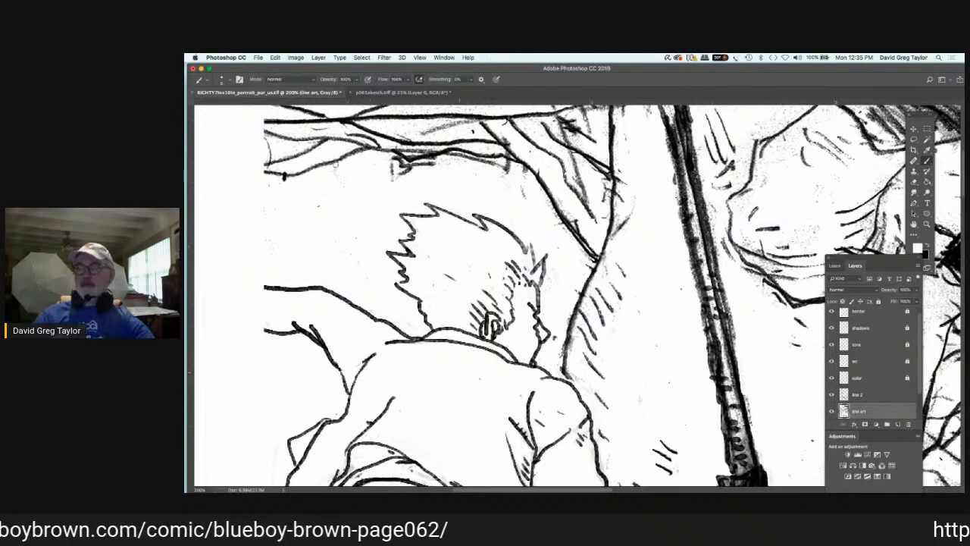
# Step: Paint white over the stray specks and rough sketch marks around the shirt, trousers and raised shoe's heel
pyautogui.scroll(-5, 200, 170)
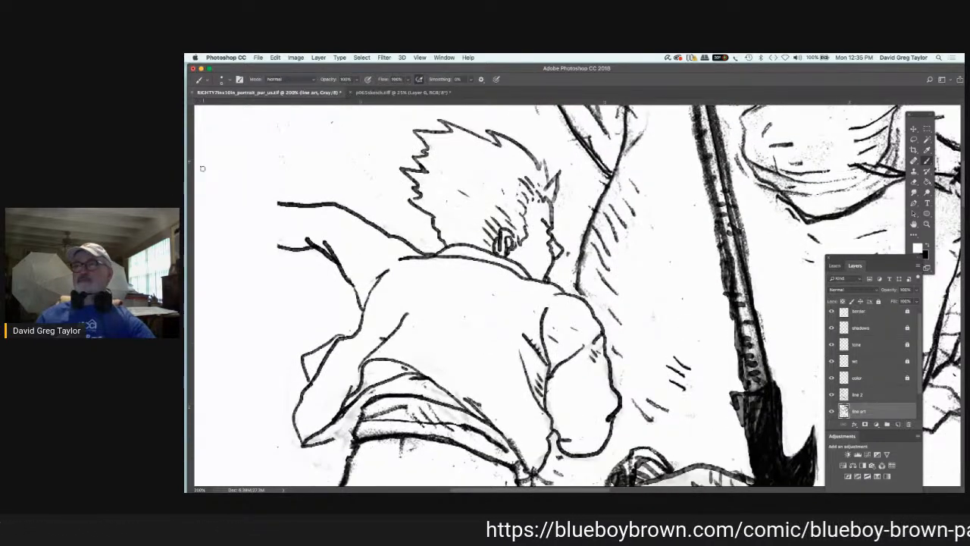
pyautogui.scroll(-10, 242, 202)
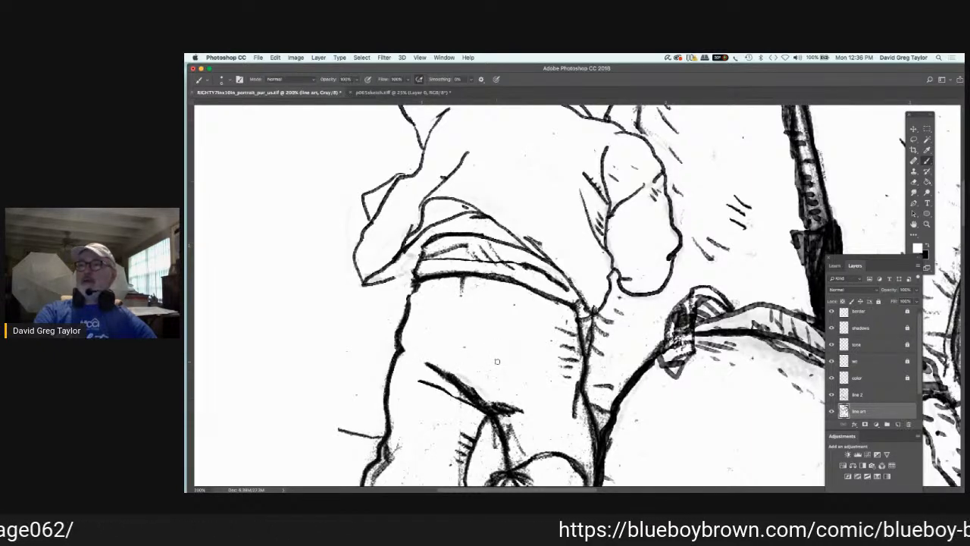
pyautogui.moveTo(497, 362); pyautogui.dragTo(467, 334)
pyautogui.scroll(-3, 466, 334)
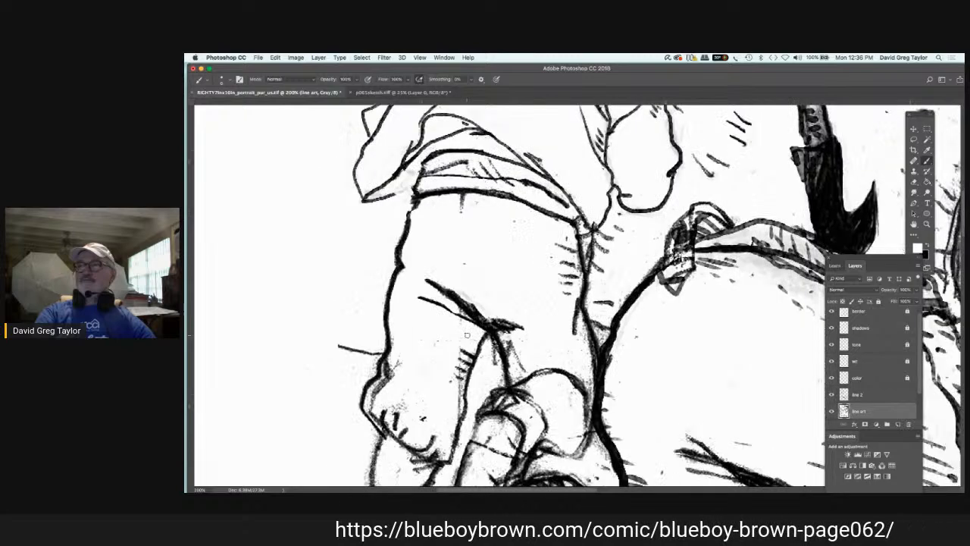
pyautogui.scroll(-3, 466, 335)
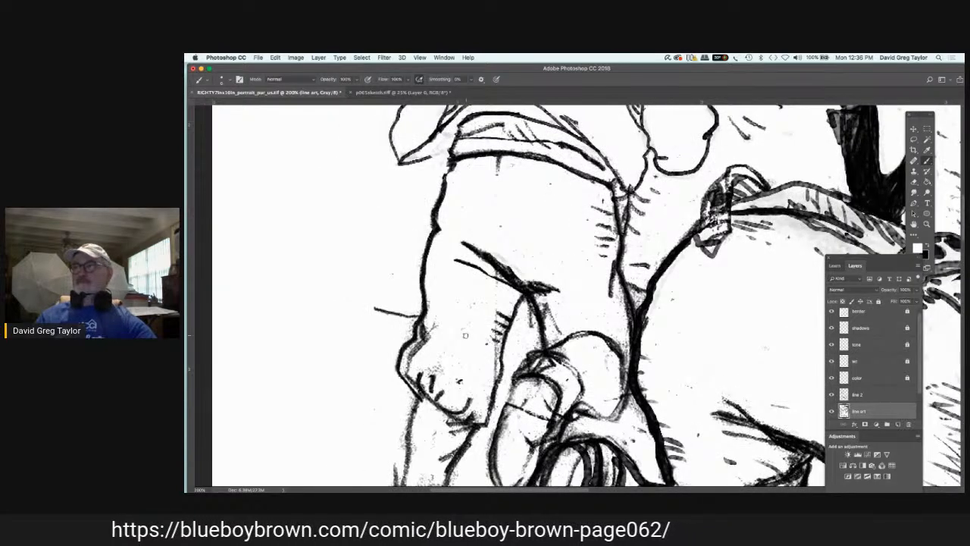
pyautogui.scroll(-3, 466, 335)
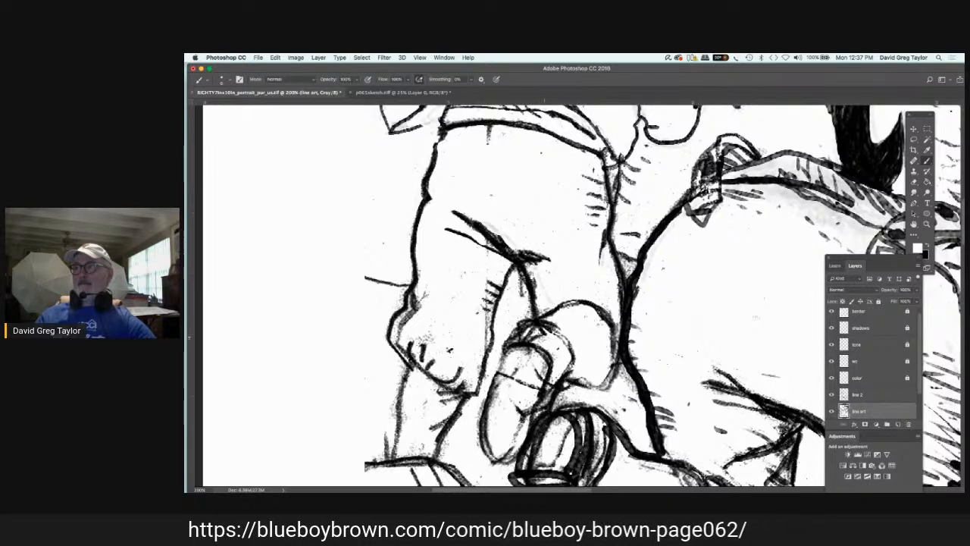
pyautogui.moveTo(523, 333)
pyautogui.mouseDown()
pyautogui.moveTo(567, 348)
pyautogui.moveTo(526, 331)
pyautogui.moveTo(513, 339)
pyautogui.moveTo(541, 371)
pyautogui.moveTo(517, 362)
pyautogui.mouseUp()
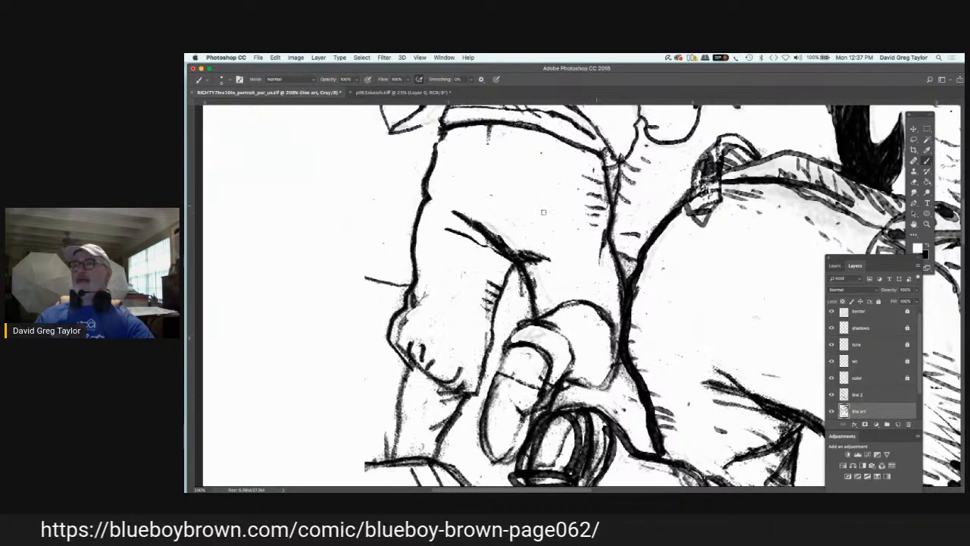
# Step: Ink short hatching along the trouser leg's edge and the curved contours of the raised shoe's heel in black on "line 2"
pyautogui.click(873, 397)
pyautogui.press('x')
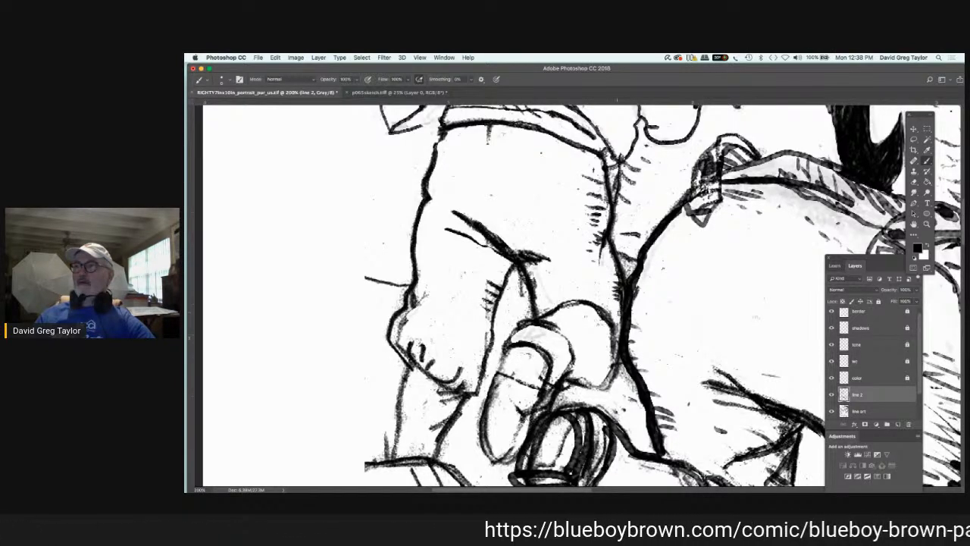
pyautogui.moveTo(612, 310); pyautogui.dragTo(614, 345)
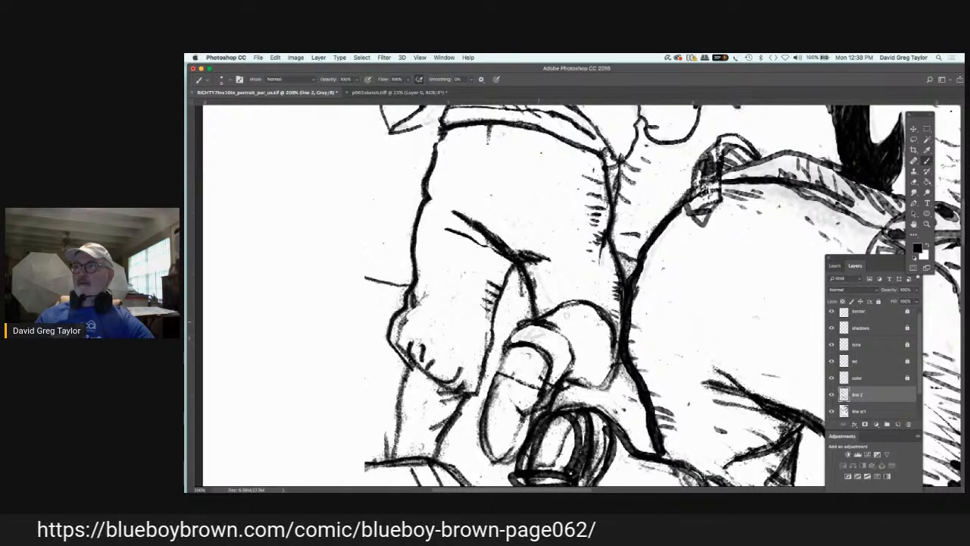
pyautogui.moveTo(545, 317)
pyautogui.mouseDown()
pyautogui.moveTo(589, 350)
pyautogui.moveTo(574, 367)
pyautogui.mouseUp()
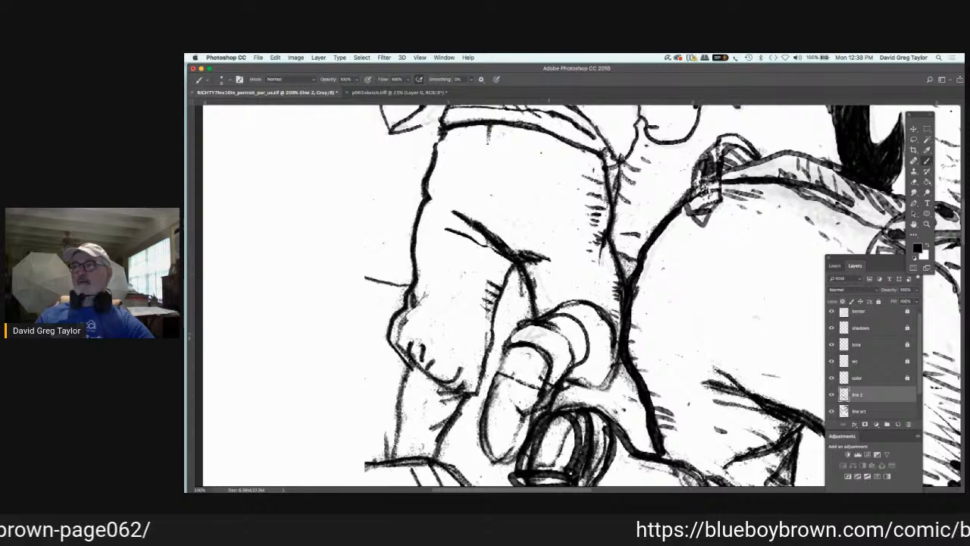
# Step: Ink the outline and sole edges of the raised shoe in black on "line 2"
pyautogui.click(876, 411)
pyautogui.press('x')
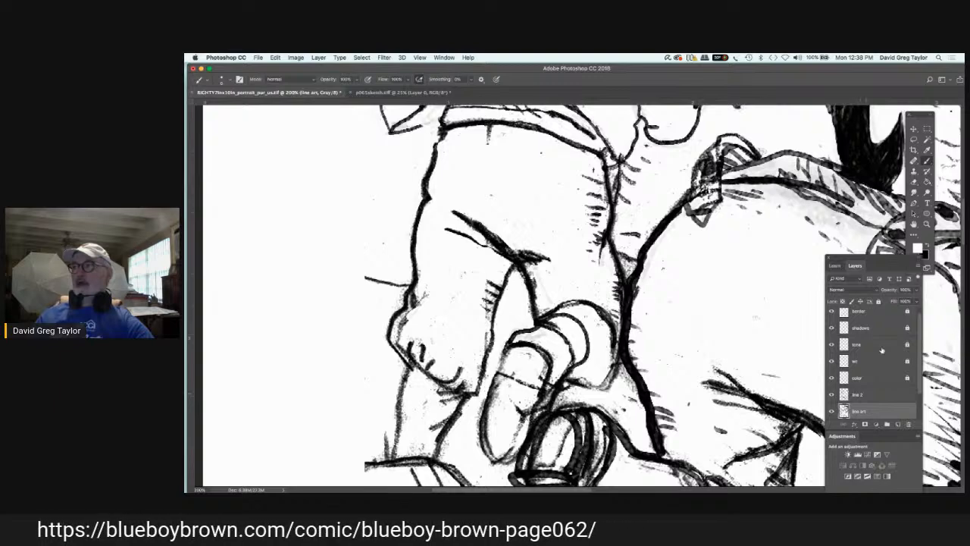
pyautogui.click(864, 394)
pyautogui.press('x')
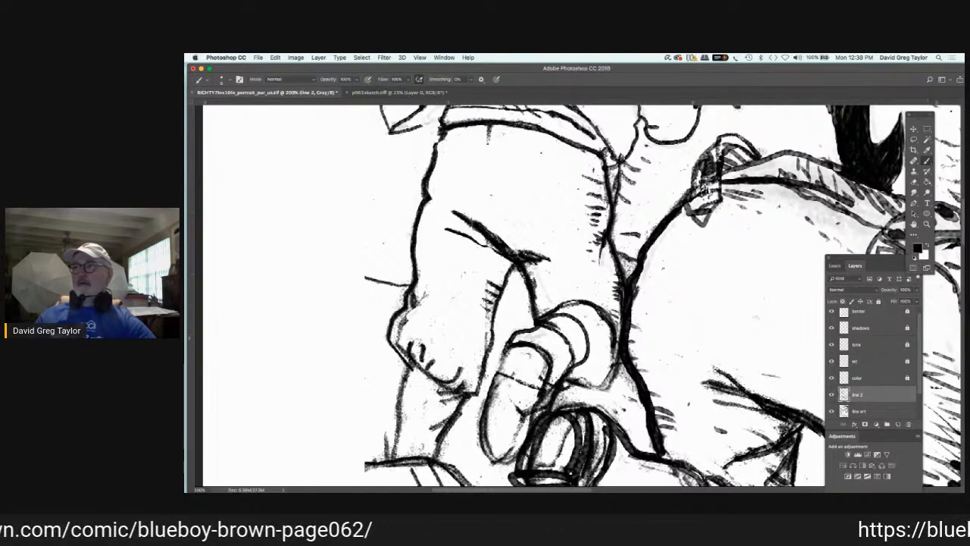
pyautogui.moveTo(518, 343)
pyautogui.mouseDown()
pyautogui.moveTo(500, 348)
pyautogui.moveTo(492, 371)
pyautogui.moveTo(527, 384)
pyautogui.moveTo(519, 446)
pyautogui.moveTo(501, 460)
pyautogui.mouseUp()
pyautogui.moveTo(494, 375); pyautogui.dragTo(475, 434)
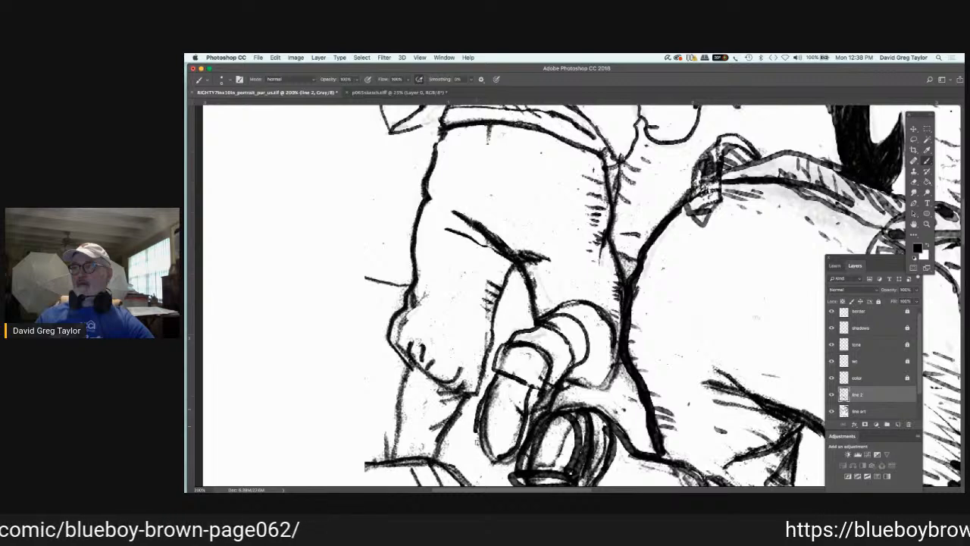
pyautogui.moveTo(476, 435); pyautogui.dragTo(498, 460)
pyautogui.moveTo(549, 350)
pyautogui.mouseDown()
pyautogui.moveTo(554, 382)
pyautogui.moveTo(603, 389)
pyautogui.moveTo(614, 366)
pyautogui.mouseUp()
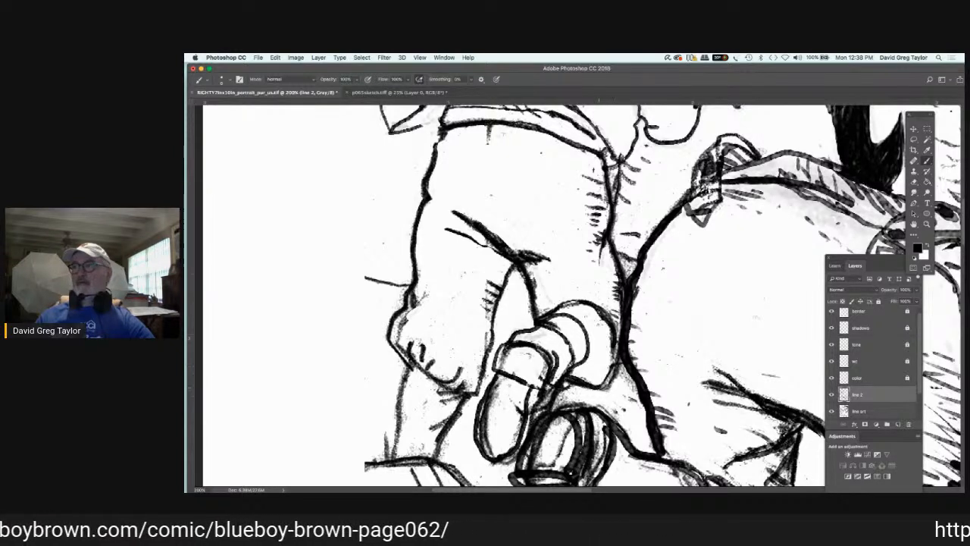
# Step: Hatch the trouser folds behind the knee with short black strokes on "line 2"
pyautogui.moveTo(517, 256)
pyautogui.mouseDown()
pyautogui.moveTo(562, 256)
pyautogui.moveTo(541, 285)
pyautogui.moveTo(449, 234)
pyautogui.mouseUp()
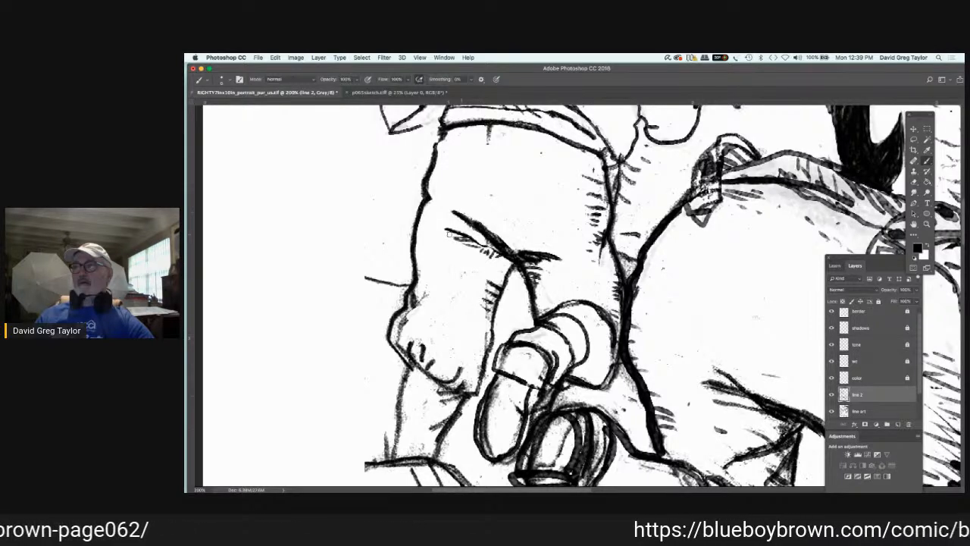
pyautogui.moveTo(506, 268); pyautogui.dragTo(486, 269)
pyautogui.moveTo(503, 280); pyautogui.dragTo(485, 276)
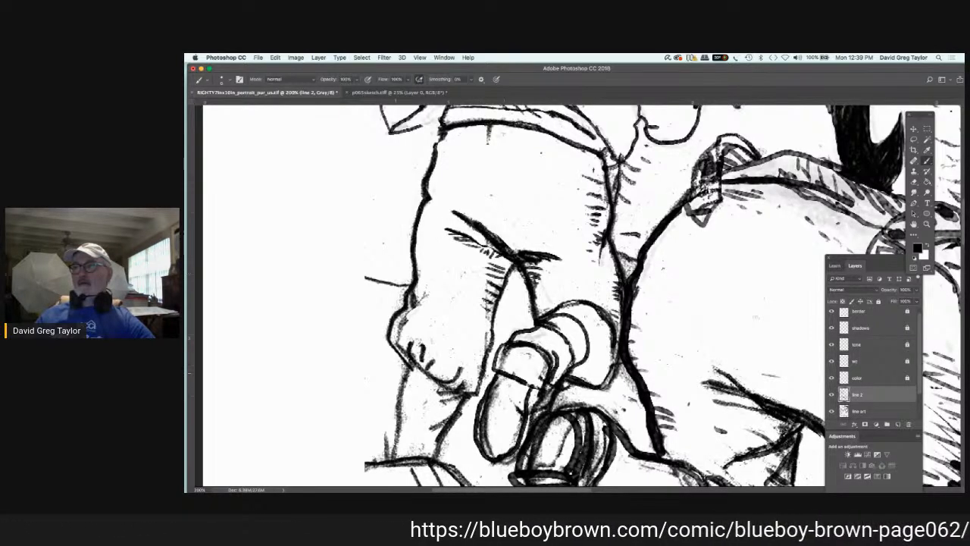
# Step: Ink the lower leg's contours below the trouser cuff and add short hatching to the cuff and shirt hem
pyautogui.moveTo(407, 367); pyautogui.dragTo(394, 455)
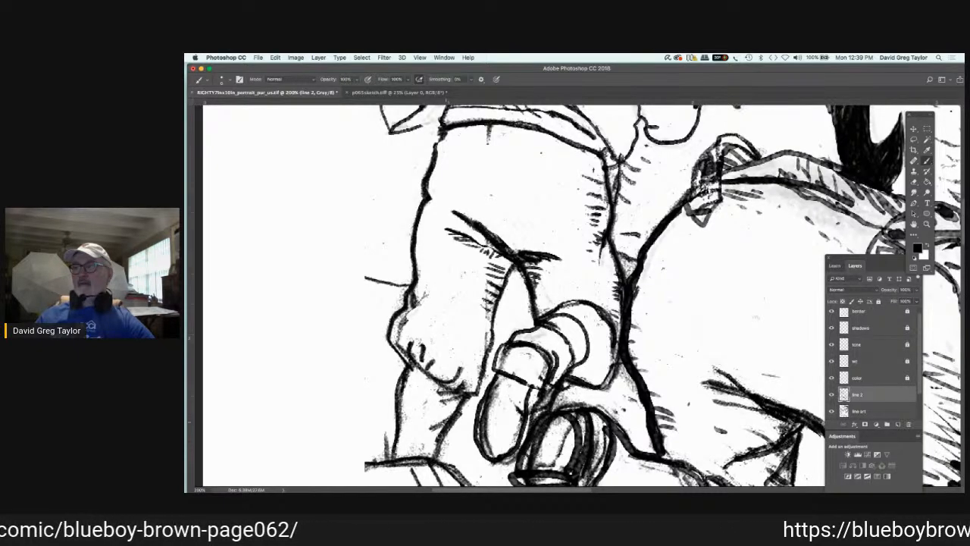
pyautogui.moveTo(446, 422); pyautogui.dragTo(436, 453)
pyautogui.moveTo(439, 391); pyautogui.dragTo(452, 395)
pyautogui.moveTo(447, 362)
pyautogui.mouseDown()
pyautogui.moveTo(456, 381)
pyautogui.moveTo(460, 371)
pyautogui.mouseUp()
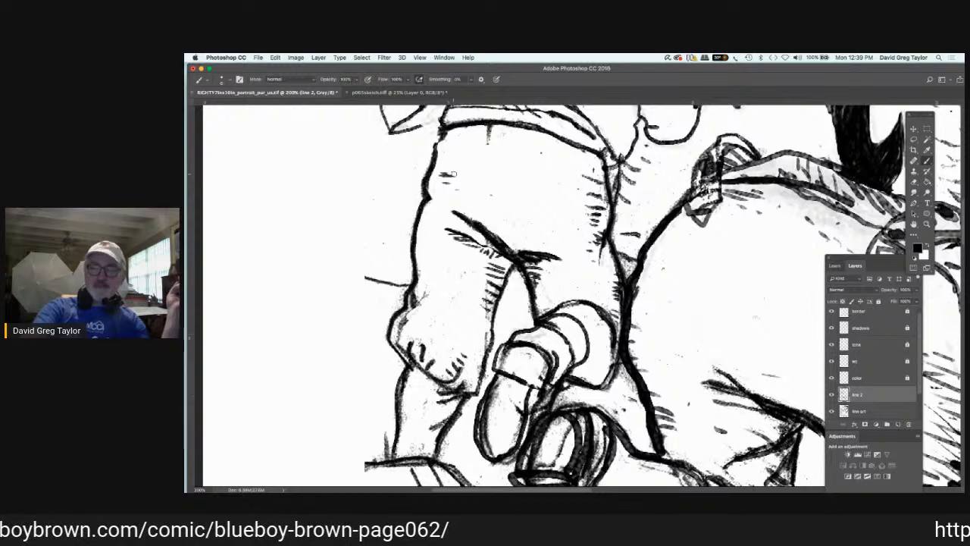
pyautogui.press('super+minus')
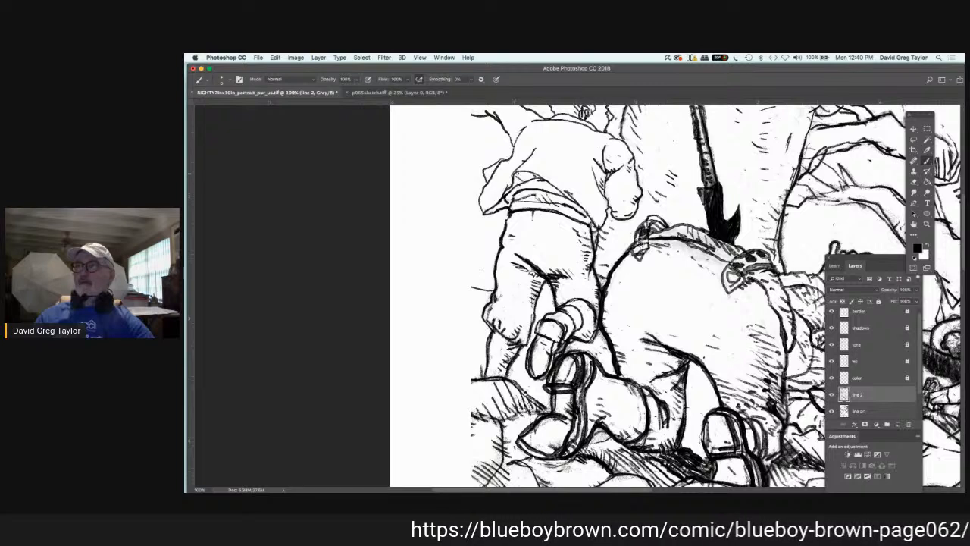
pyautogui.moveTo(518, 173); pyautogui.dragTo(531, 182)
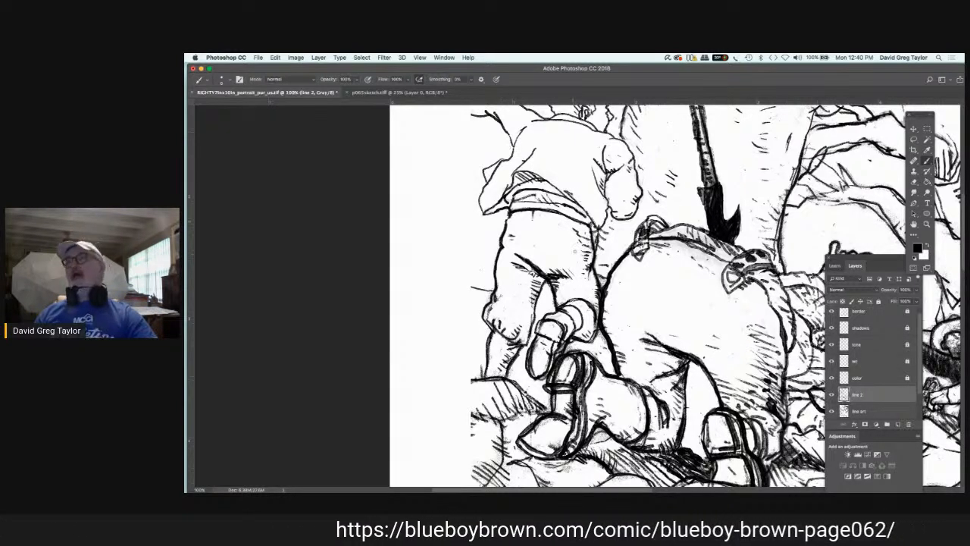
# Step: Retouch the raised shoe's heel and the gap beside the large bending figure in black and white on "line art"
pyautogui.click(880, 409)
pyautogui.press('x')
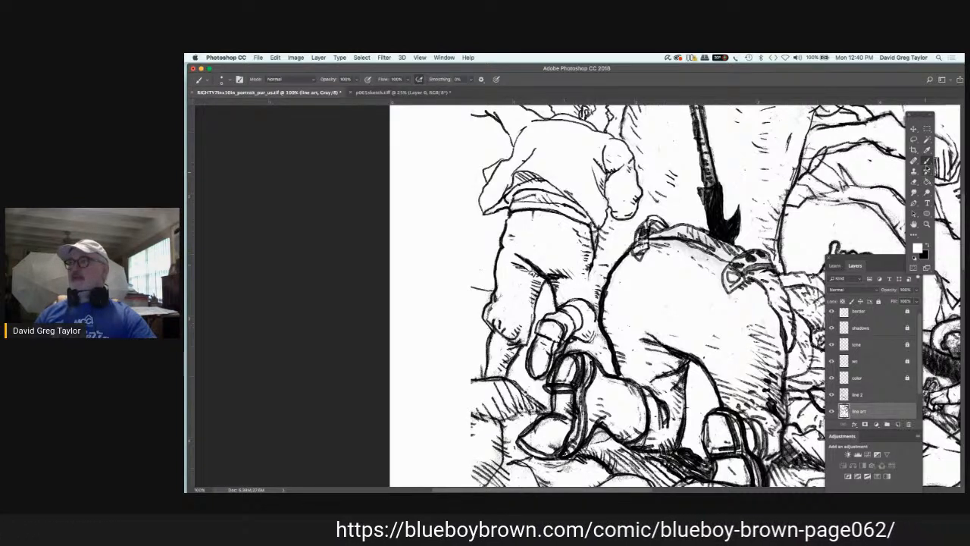
pyautogui.press('x')
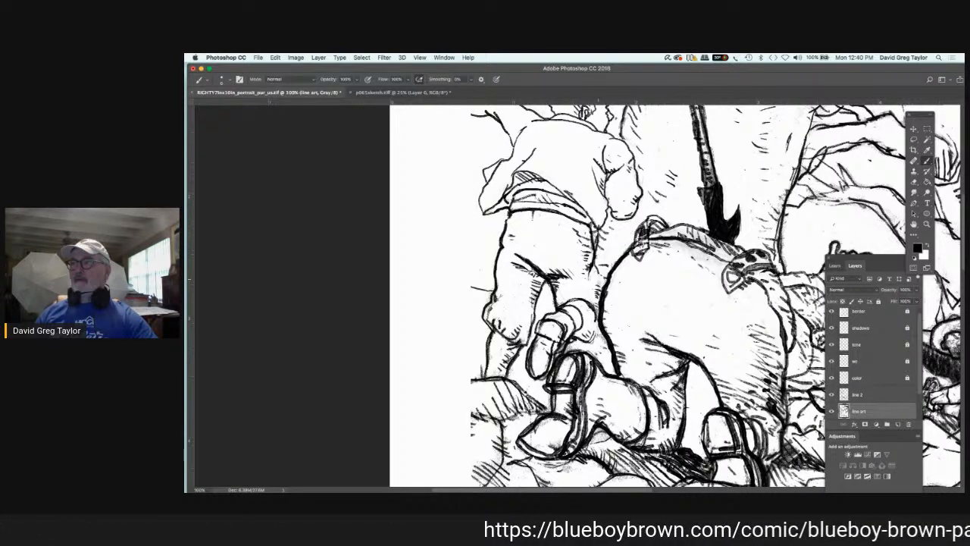
pyautogui.moveTo(596, 336)
pyautogui.mouseDown()
pyautogui.moveTo(603, 341)
pyautogui.moveTo(577, 341)
pyautogui.mouseUp()
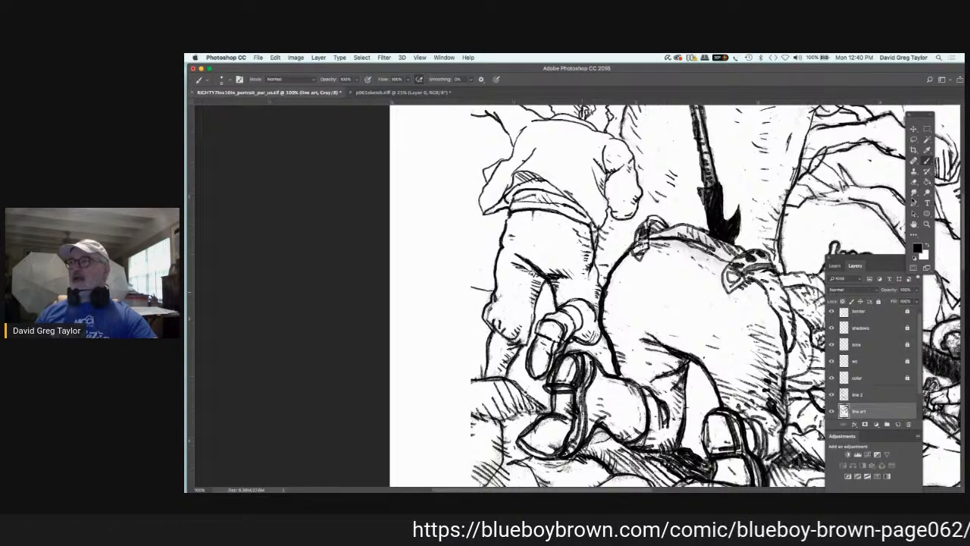
pyautogui.press('x')
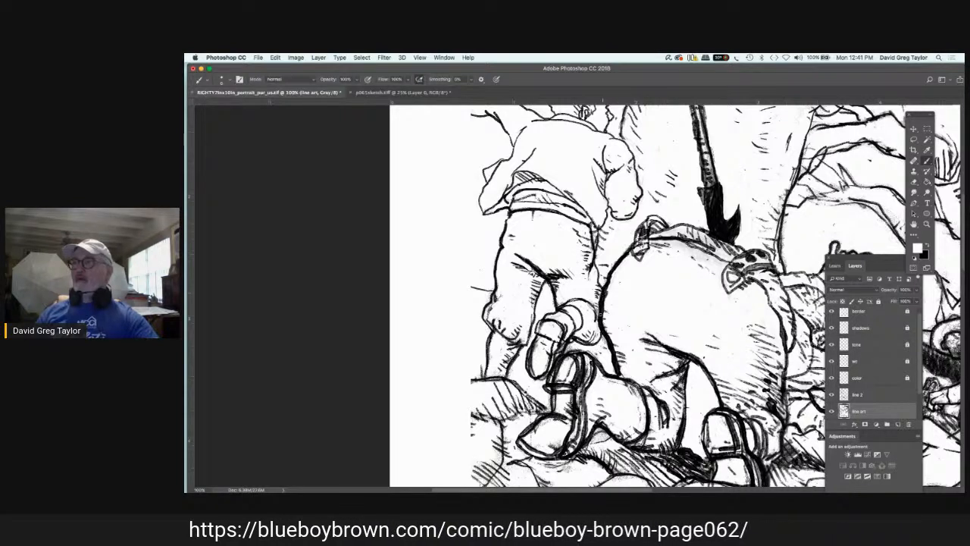
pyautogui.press('x')
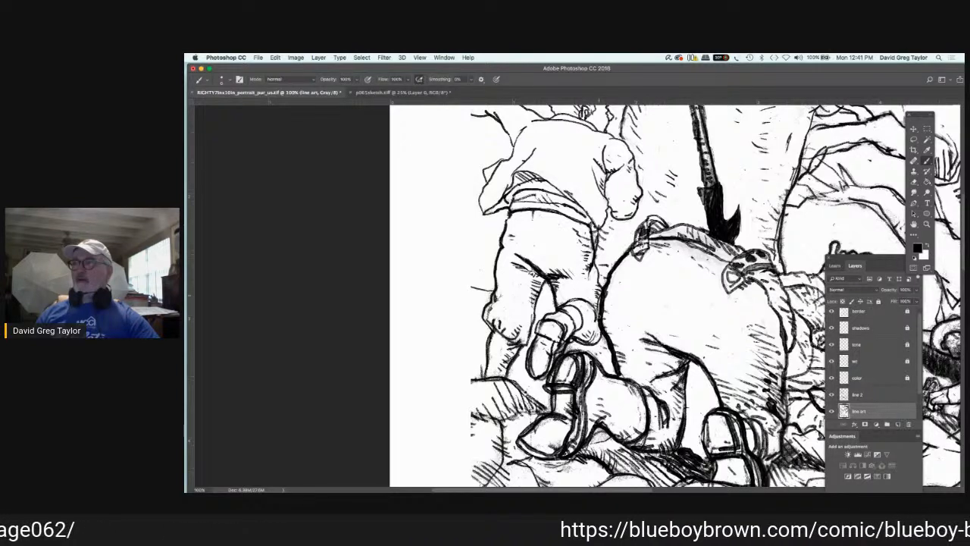
pyautogui.moveTo(595, 293)
pyautogui.mouseDown()
pyautogui.moveTo(601, 317)
pyautogui.moveTo(602, 306)
pyautogui.mouseUp()
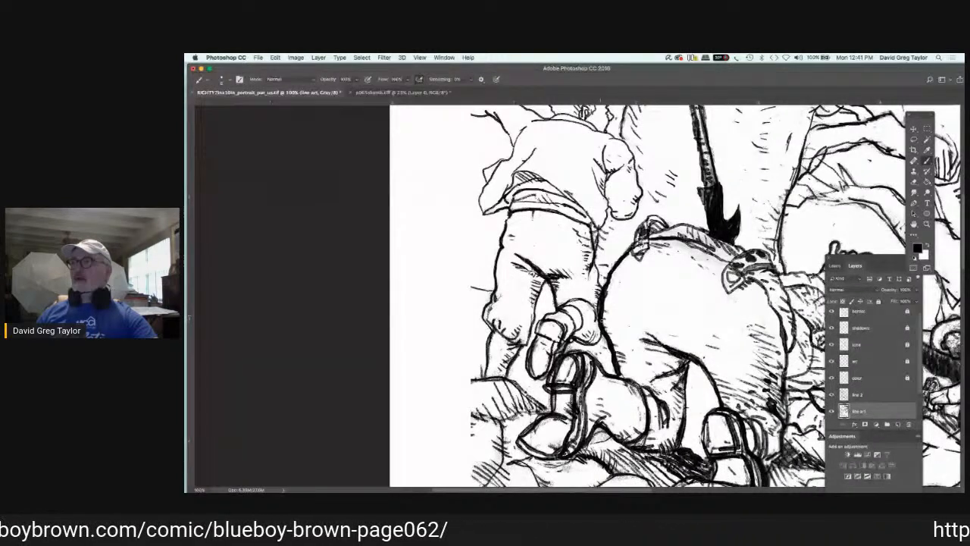
pyautogui.press('x')
pyautogui.moveTo(607, 292); pyautogui.dragTo(604, 306)
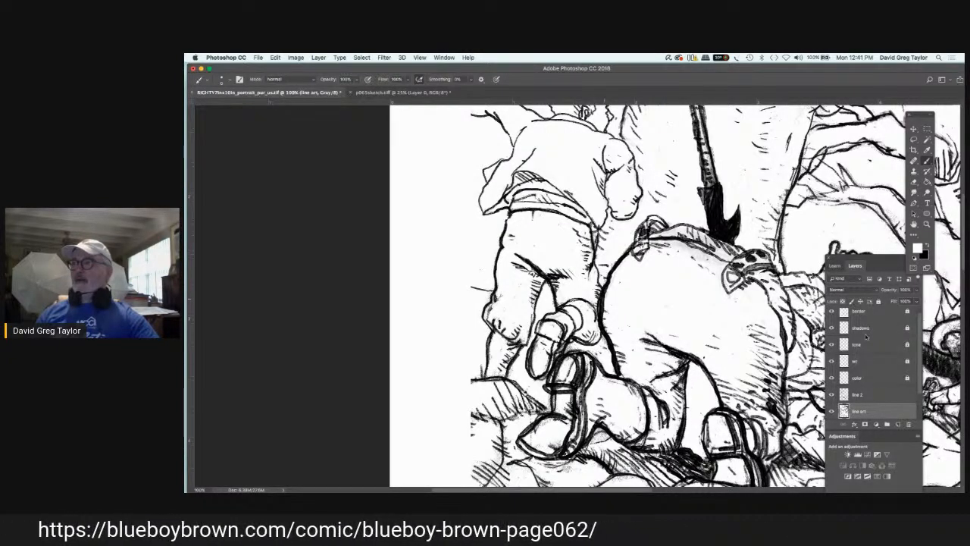
# Step: Trim the thick edge of the large bending figure's back outline with white on "line 2"
pyautogui.click(877, 395)
pyautogui.moveTo(602, 302); pyautogui.dragTo(603, 309)
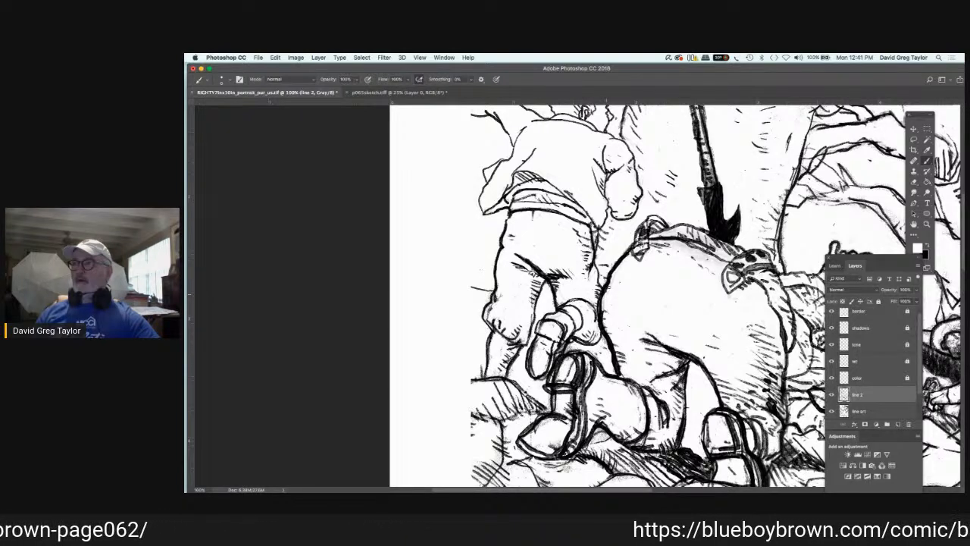
pyautogui.moveTo(604, 293); pyautogui.dragTo(633, 247)
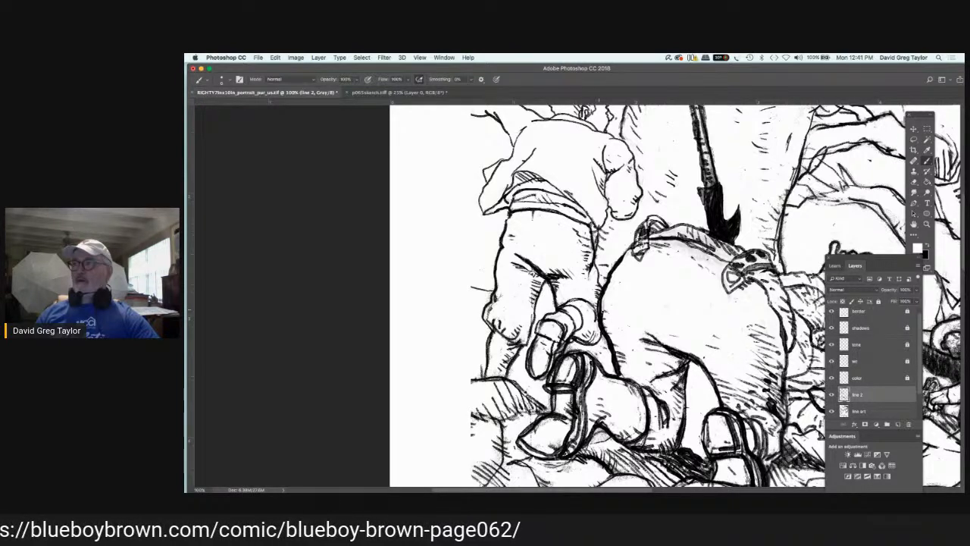
pyautogui.moveTo(604, 297); pyautogui.dragTo(605, 320)
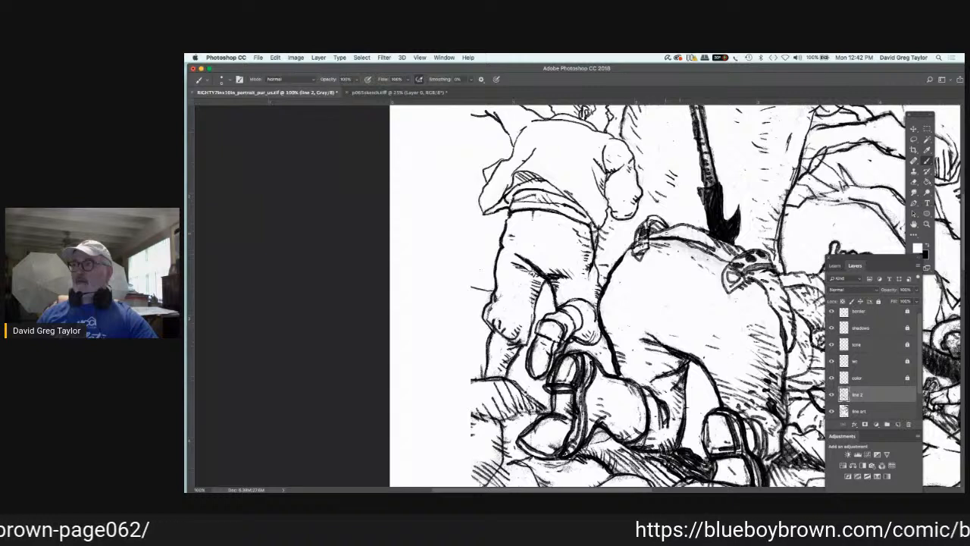
pyautogui.click(860, 411)
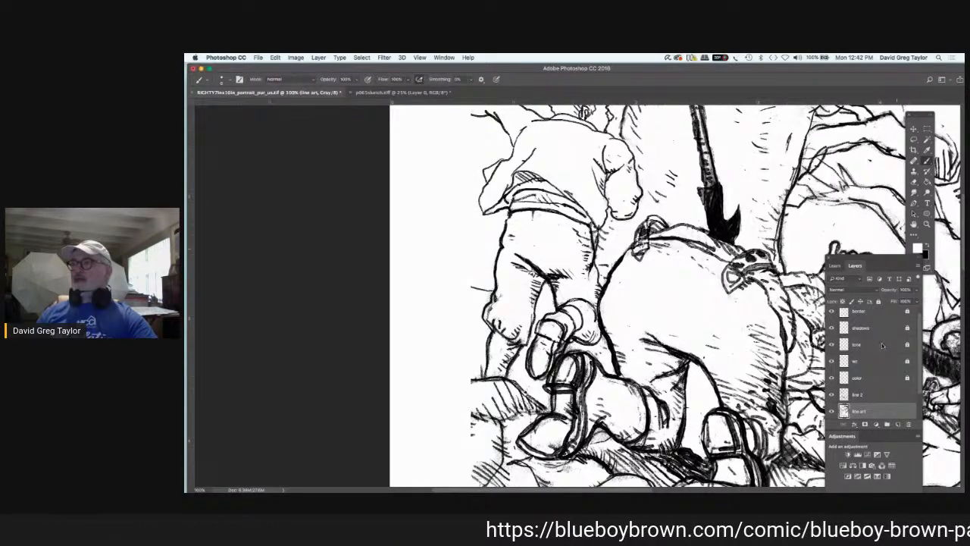
pyautogui.click(872, 394)
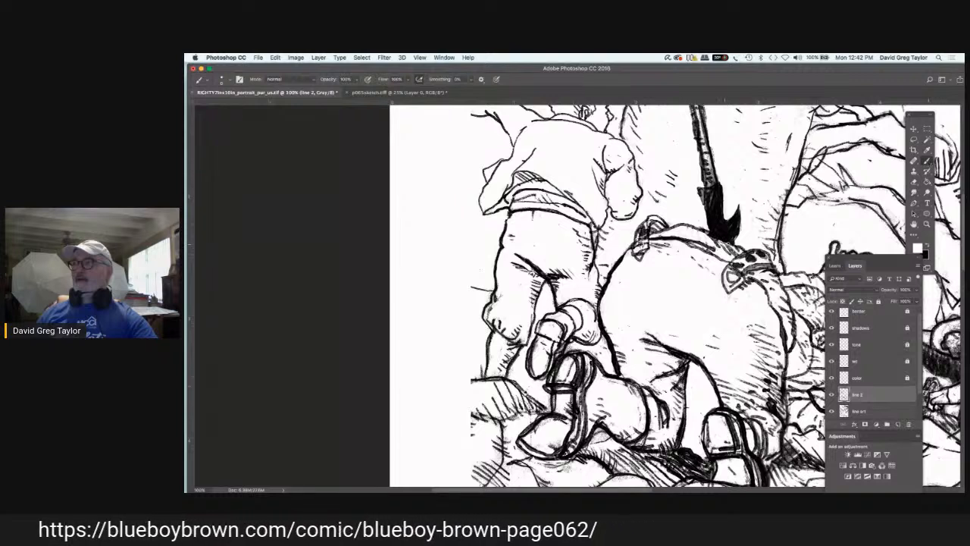
# Step: Hatch the running figure's sleeve, cuff and the folds across the shirt back in black on "line 2"
pyautogui.press('x')
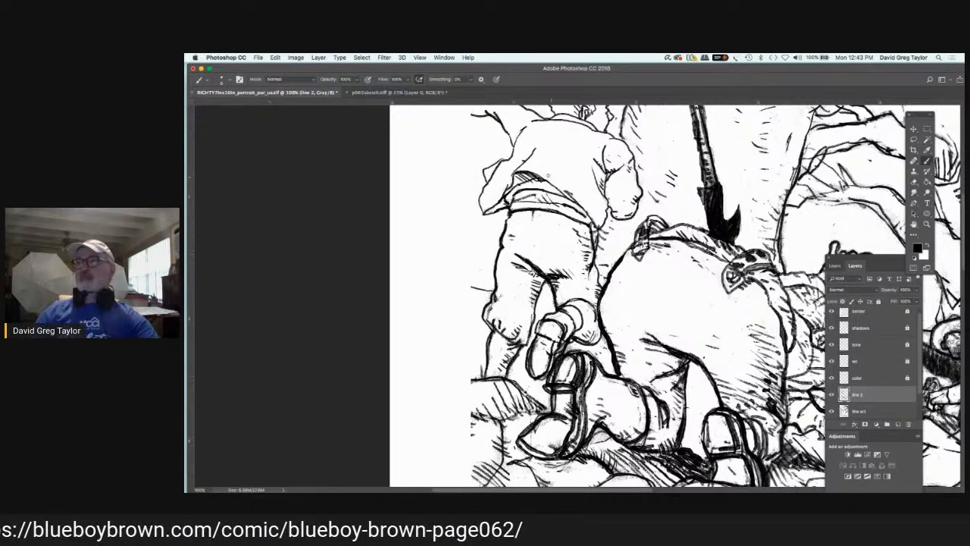
pyautogui.scroll(3, 551, 174)
pyautogui.scroll(1, 478, 197)
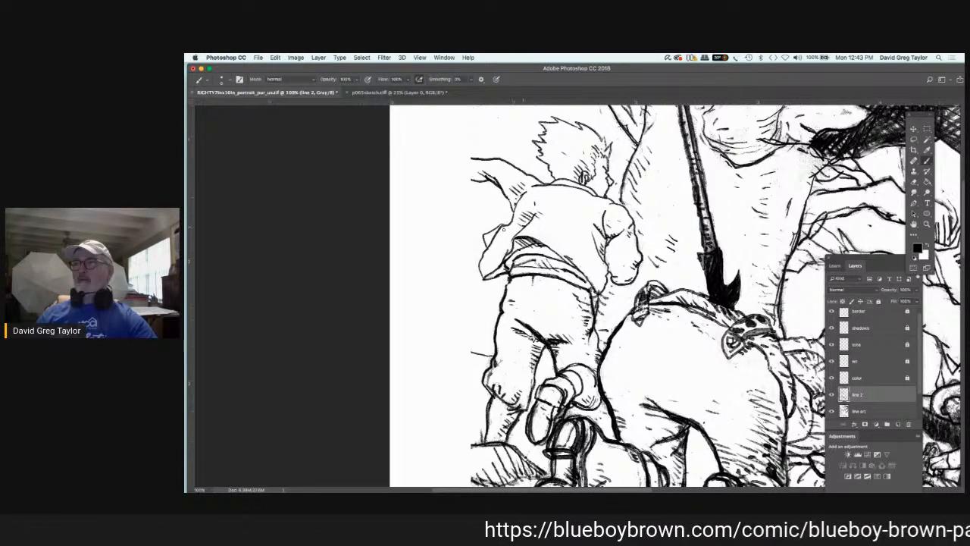
pyautogui.moveTo(505, 234); pyautogui.dragTo(483, 256)
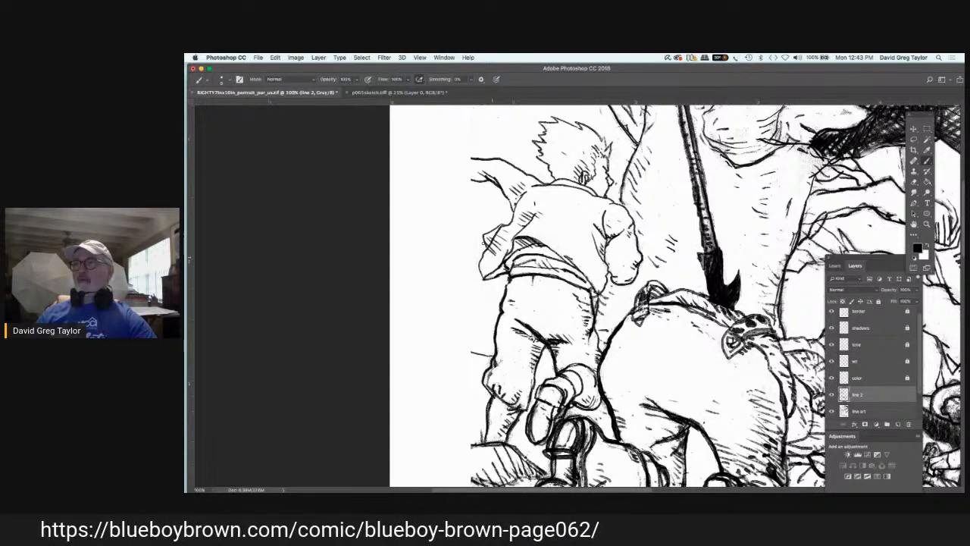
pyautogui.moveTo(508, 267); pyautogui.dragTo(488, 276)
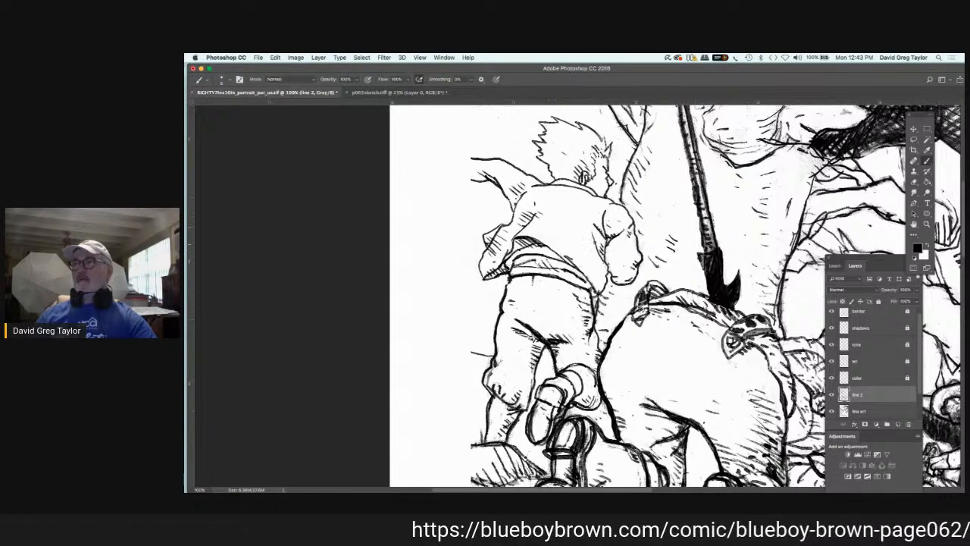
pyautogui.moveTo(585, 240); pyautogui.dragTo(596, 244)
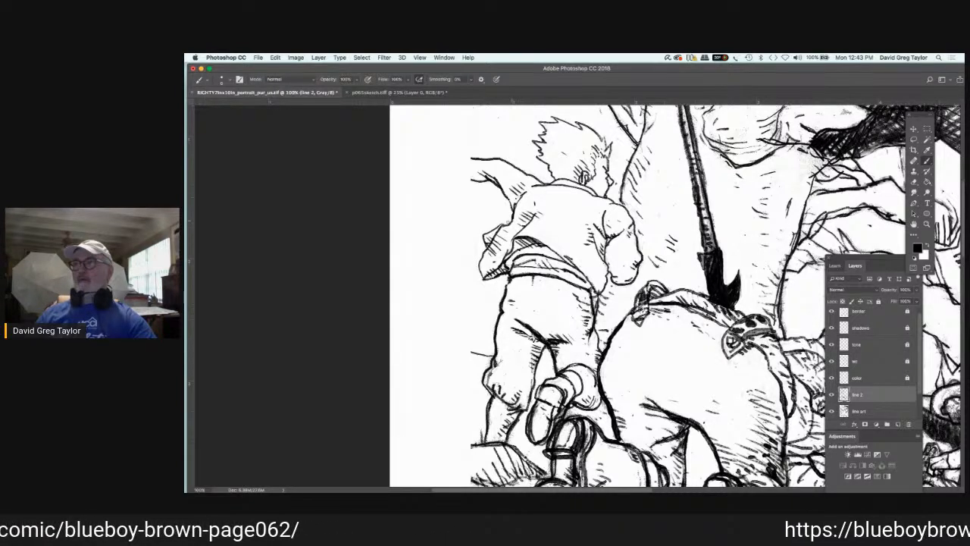
pyautogui.moveTo(513, 220)
pyautogui.mouseDown()
pyautogui.moveTo(504, 222)
pyautogui.moveTo(523, 224)
pyautogui.mouseUp()
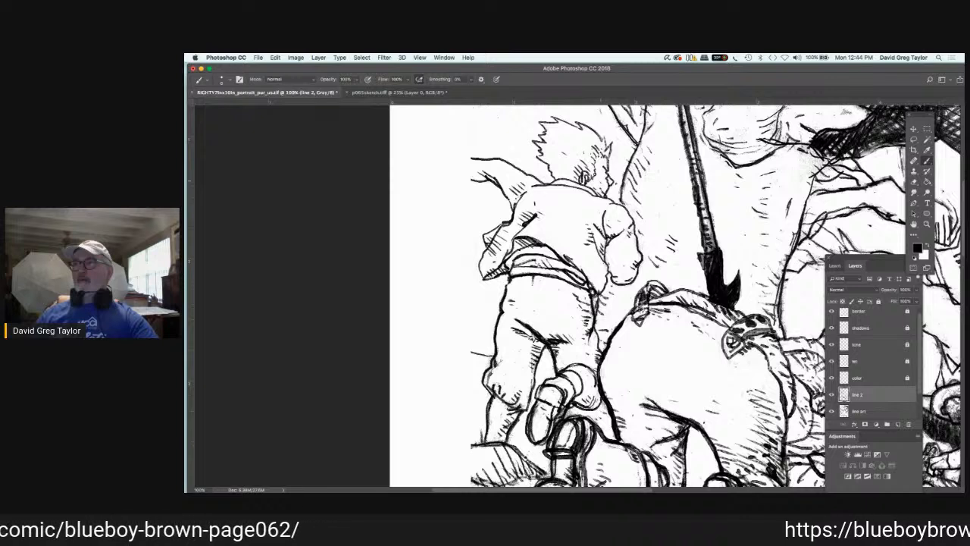
# Step: Add black hatching to the running figure's hair, neck, shoulder and upper shirt back on "line 2"
pyautogui.moveTo(598, 165); pyautogui.dragTo(596, 166)
pyautogui.moveTo(601, 133); pyautogui.dragTo(592, 147)
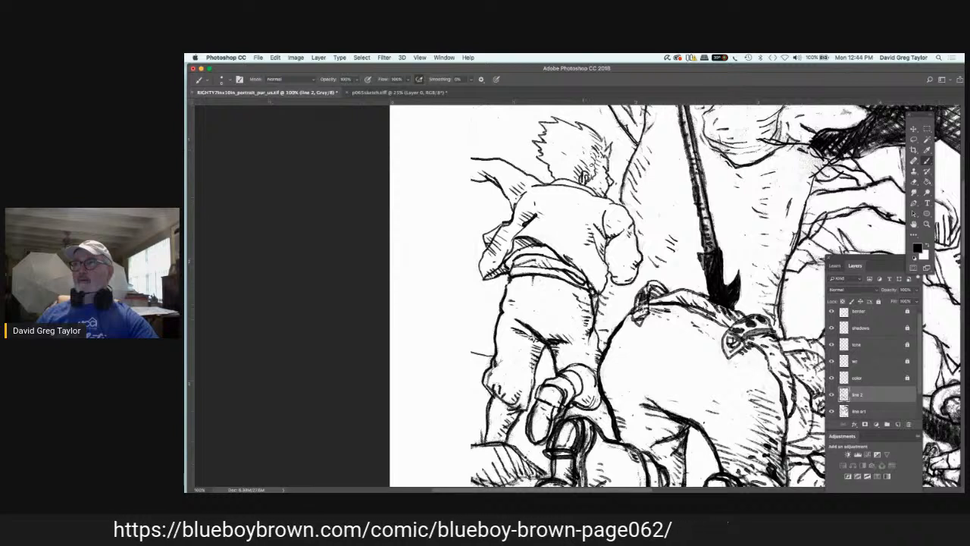
pyautogui.moveTo(584, 155); pyautogui.dragTo(561, 180)
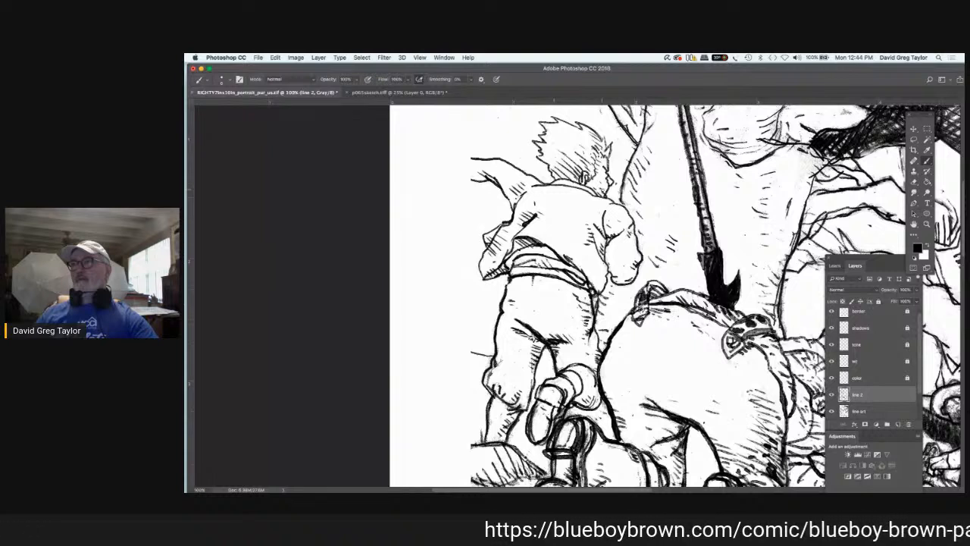
pyautogui.moveTo(591, 181)
pyautogui.mouseDown()
pyautogui.moveTo(599, 193)
pyautogui.moveTo(588, 207)
pyautogui.moveTo(602, 221)
pyautogui.mouseUp()
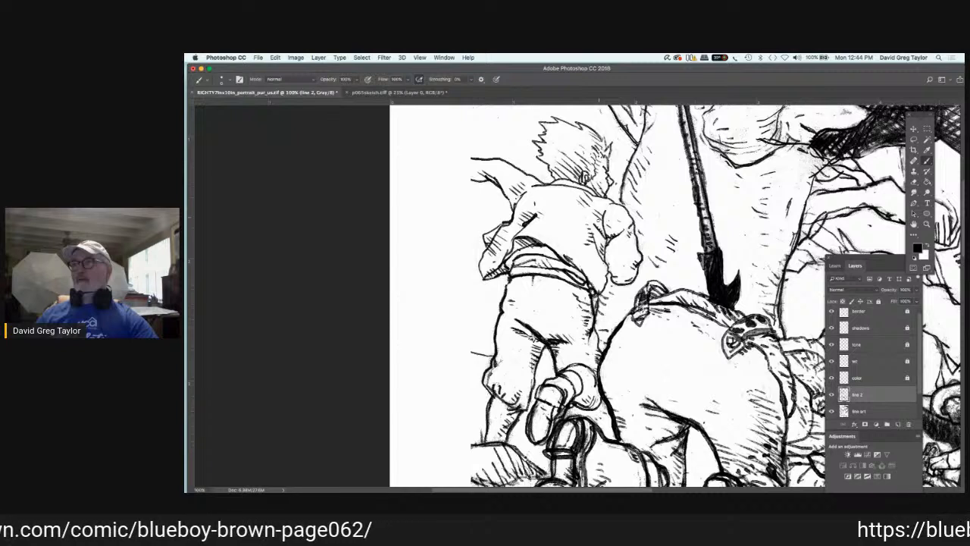
pyautogui.moveTo(544, 205); pyautogui.dragTo(556, 214)
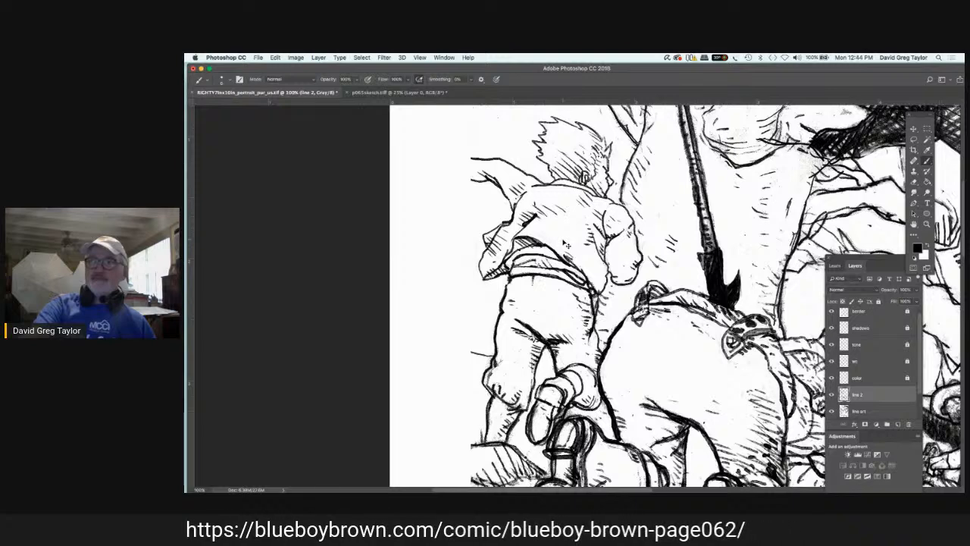
pyautogui.press('super+minus')
pyautogui.press('super+minus')
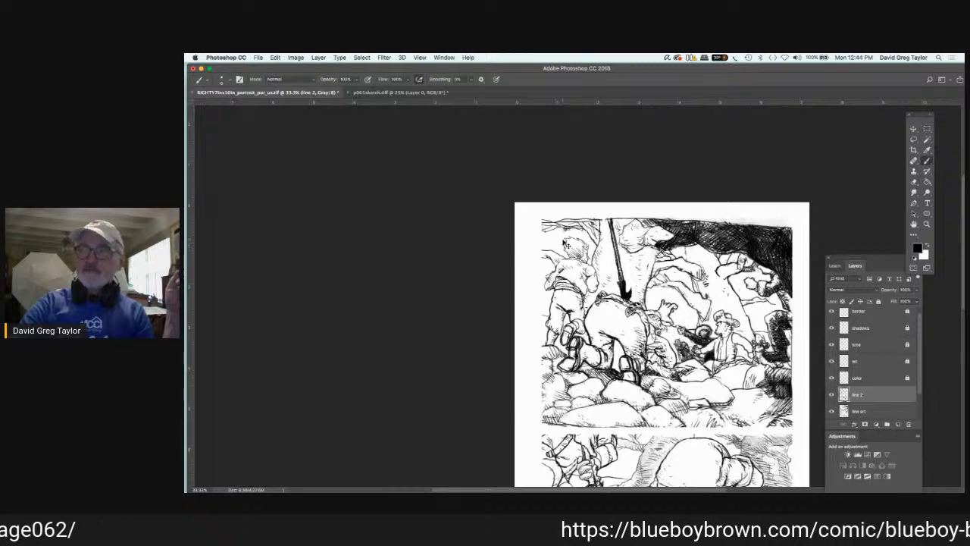
pyautogui.press('super+plus')
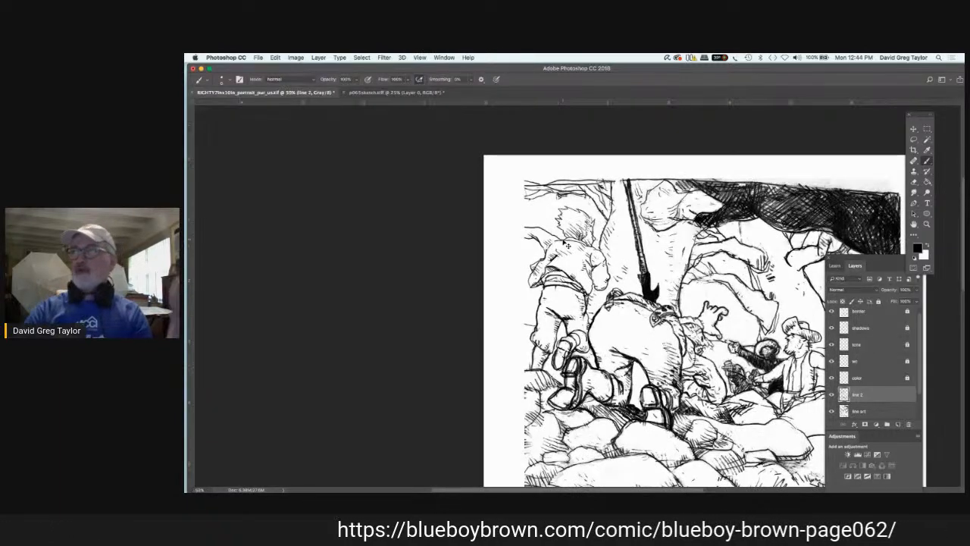
pyautogui.press('super+1')
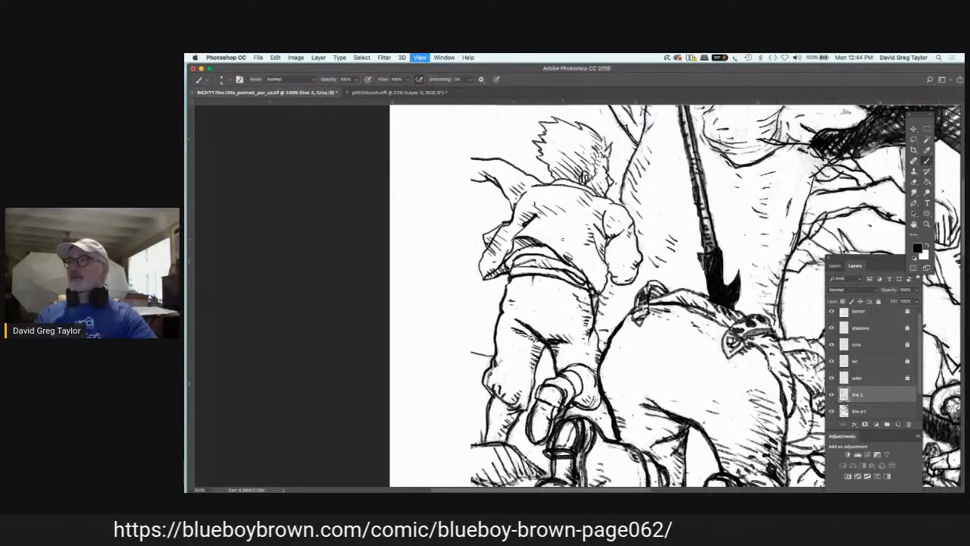
# Step: Clean up the rough face lines of the seated figure in the brimmed hat with white on "line art"
pyautogui.press('space')
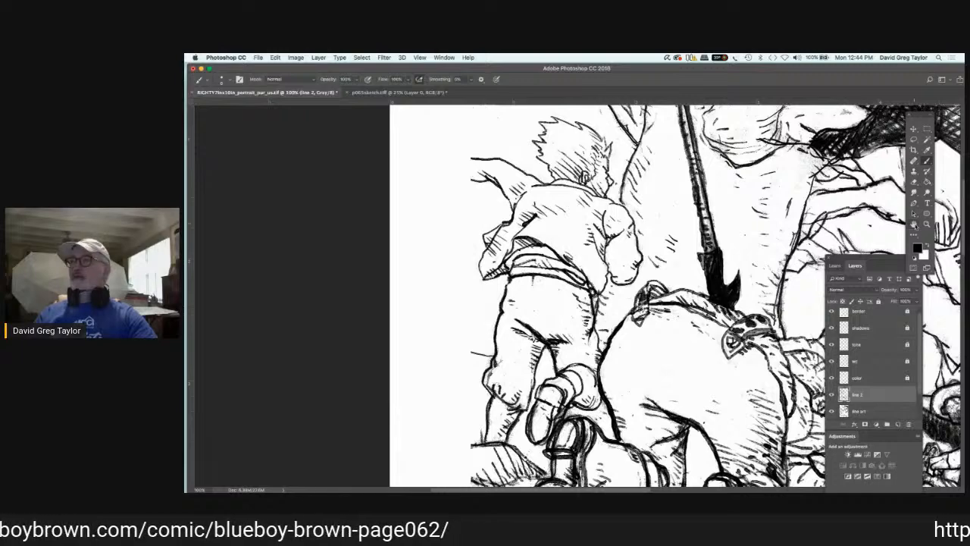
pyautogui.moveTo(770, 196); pyautogui.dragTo(771, 196)
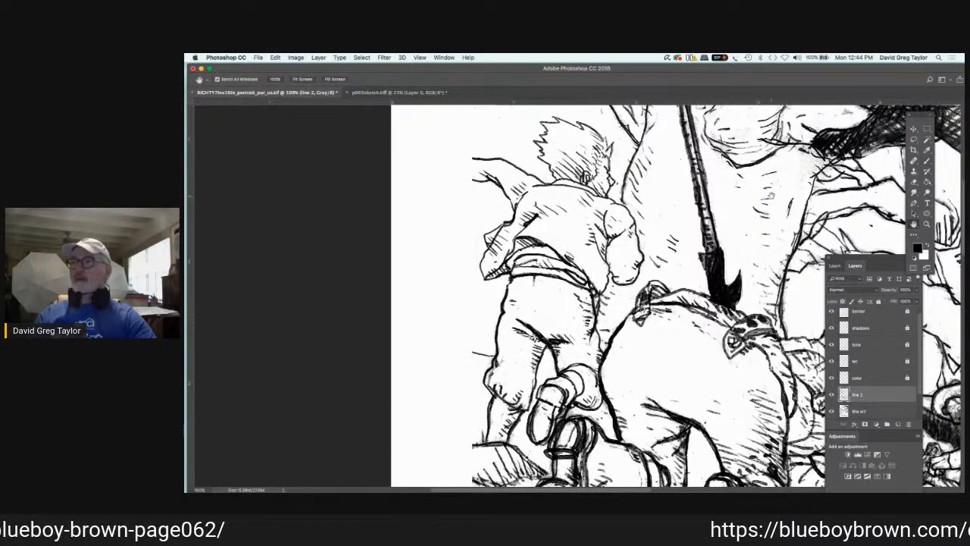
pyautogui.moveTo(771, 196); pyautogui.dragTo(442, 171)
pyautogui.hscroll(10, 442, 171)
pyautogui.hscroll(2, 432, 137)
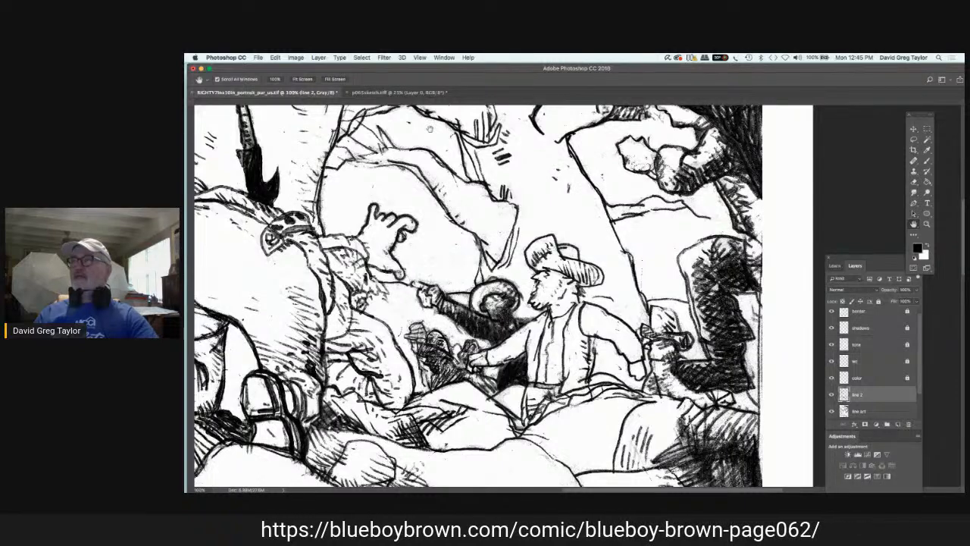
pyautogui.scroll(-3, 516, 141)
pyautogui.hscroll(-2, 515, 140)
pyautogui.scroll(1, 601, 152)
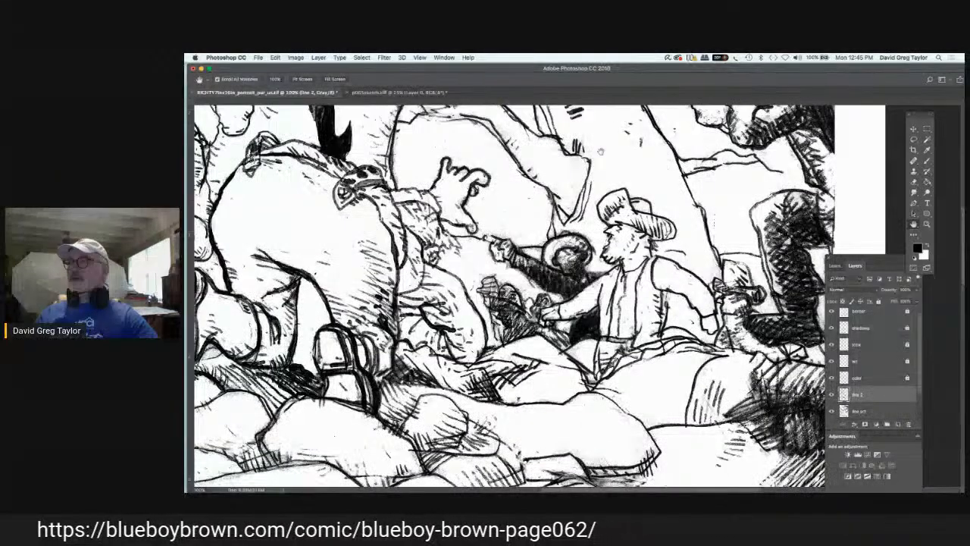
pyautogui.click(872, 411)
pyautogui.click(929, 243)
pyautogui.press('b')
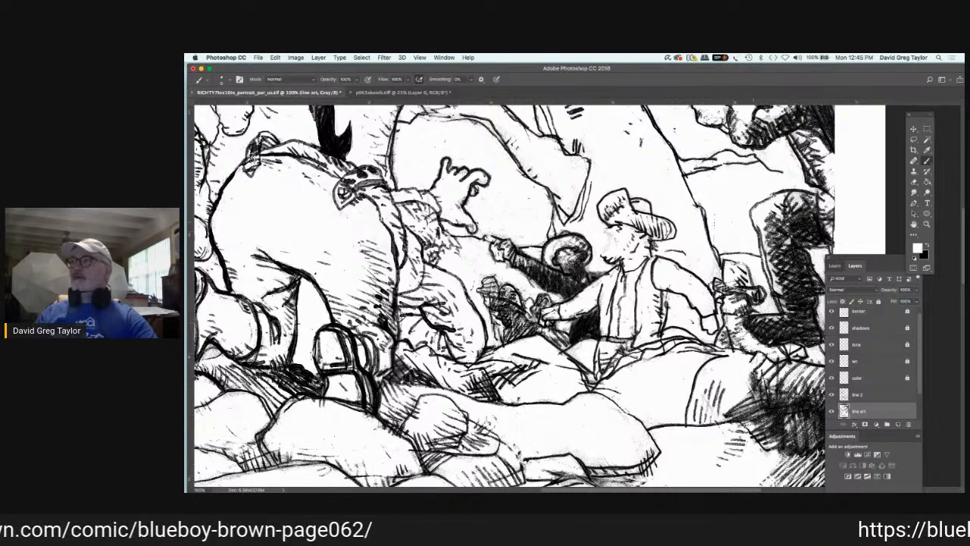
# Step: Redraw the hatted figure's nose, eye, mouth and bearded chin in black on "line 2"
pyautogui.press('x')
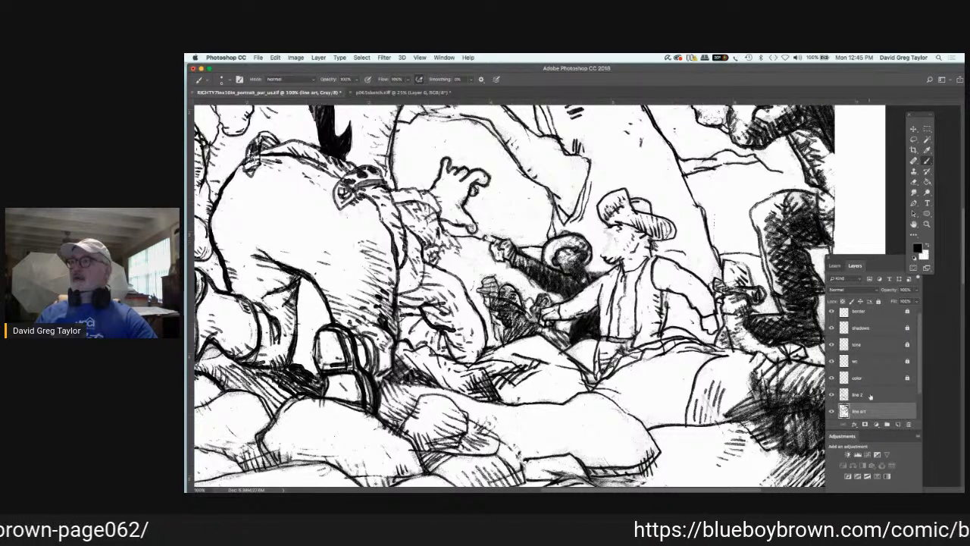
pyautogui.click(870, 395)
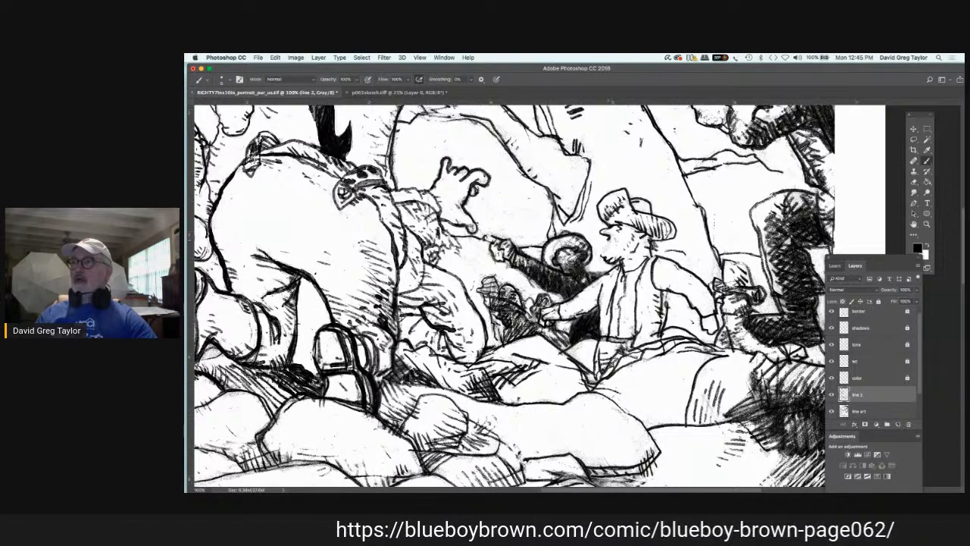
pyautogui.moveTo(601, 247); pyautogui.dragTo(608, 256)
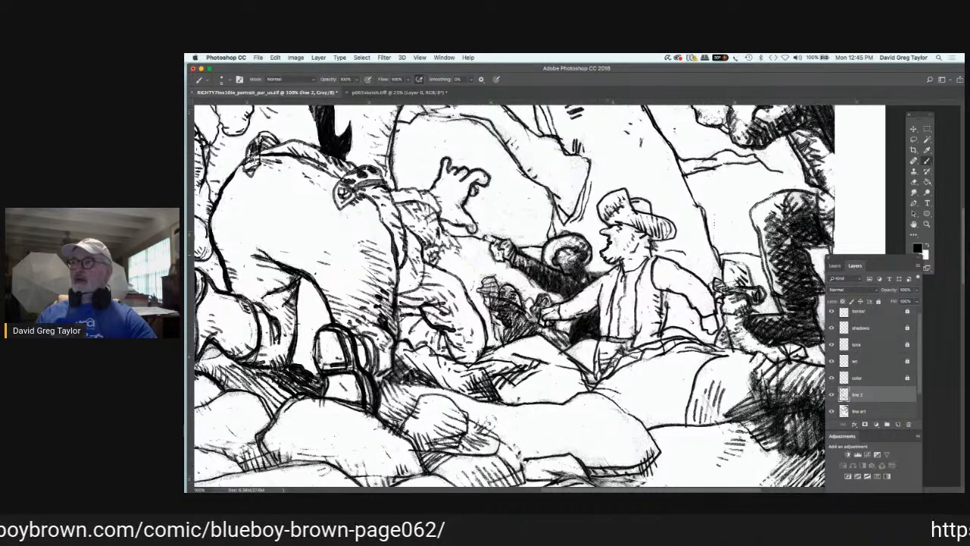
pyautogui.moveTo(620, 237); pyautogui.dragTo(616, 251)
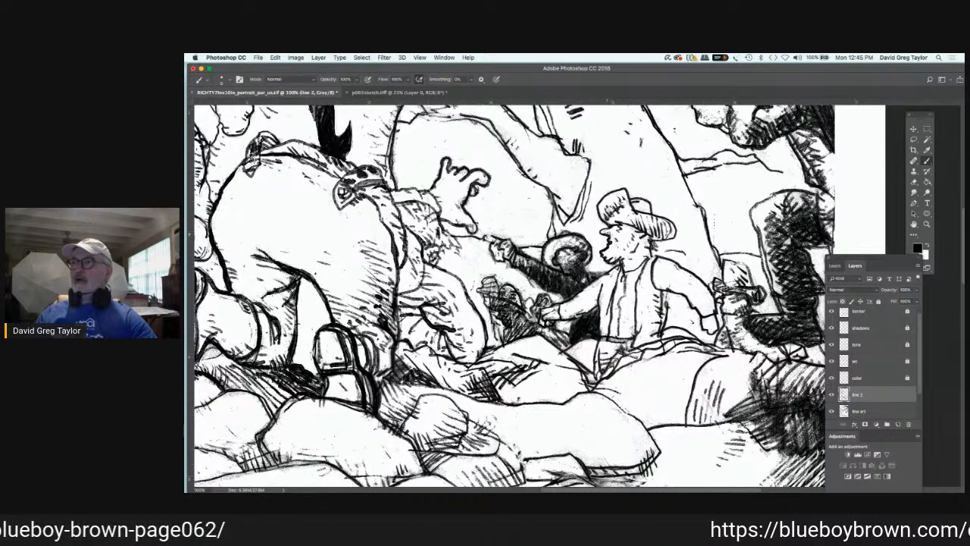
pyautogui.moveTo(607, 231); pyautogui.dragTo(615, 235)
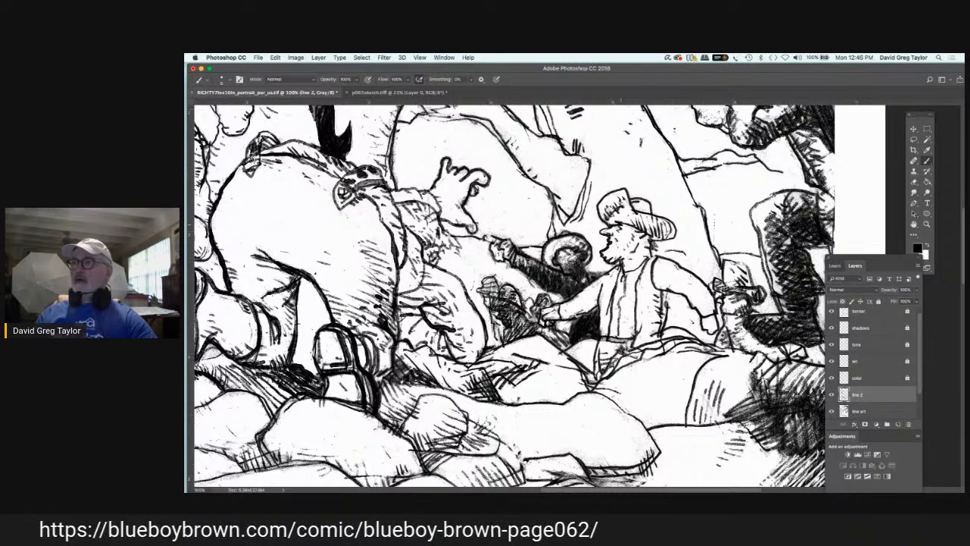
pyautogui.moveTo(619, 224); pyautogui.dragTo(626, 226)
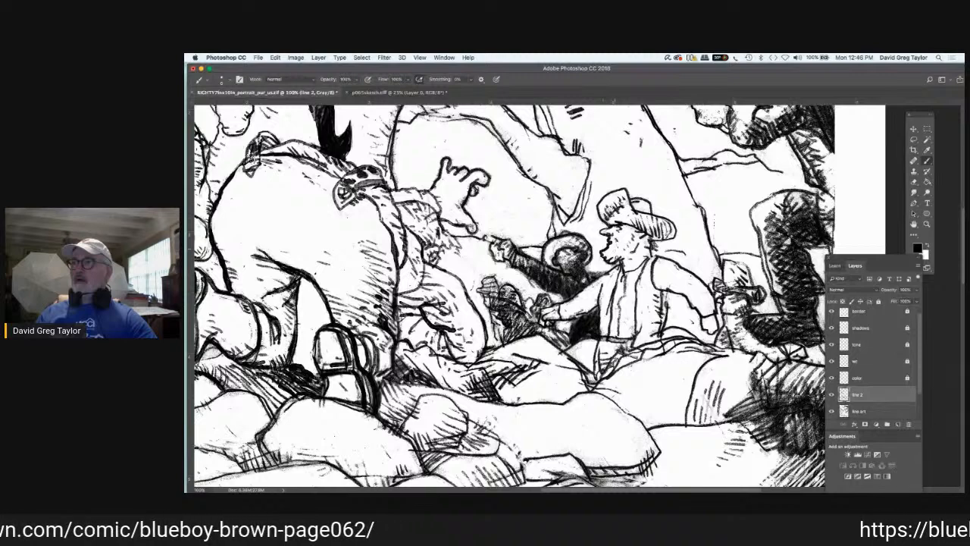
pyautogui.moveTo(612, 256); pyautogui.dragTo(635, 253)
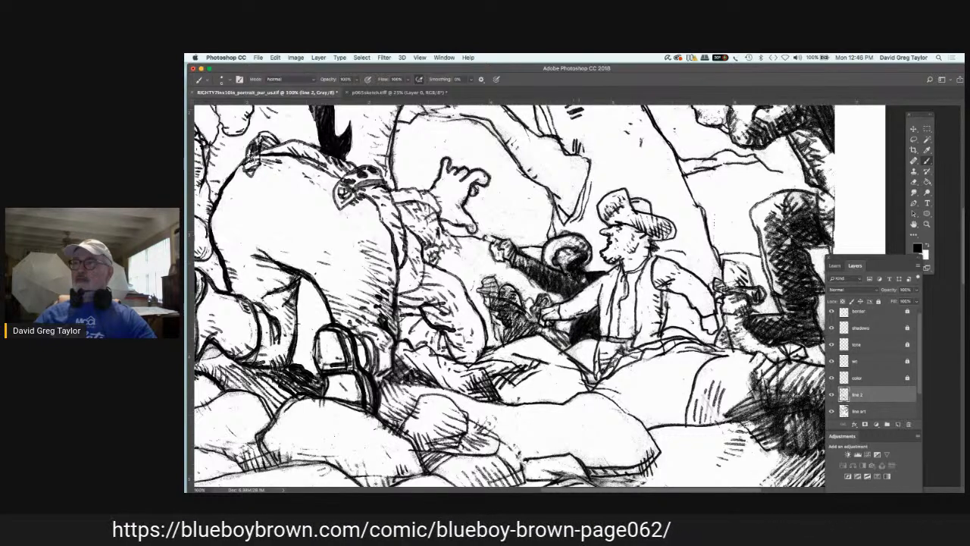
# Step: Deepen the blacks on the pointing figure's head and torso and ink its sleeve and pointing hand on "line 2"
pyautogui.moveTo(580, 264)
pyautogui.mouseDown()
pyautogui.moveTo(567, 275)
pyautogui.moveTo(573, 288)
pyautogui.moveTo(552, 288)
pyautogui.mouseUp()
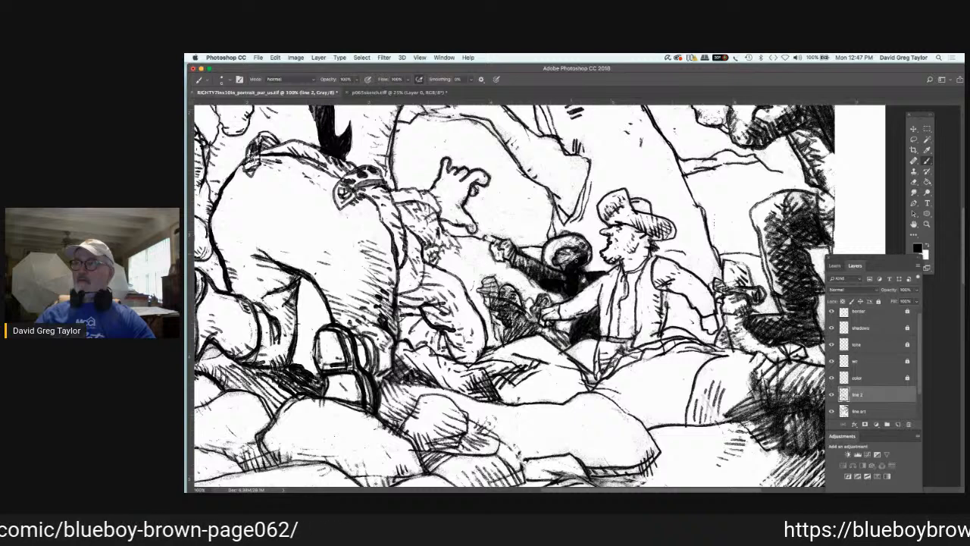
pyautogui.moveTo(577, 251); pyautogui.dragTo(550, 269)
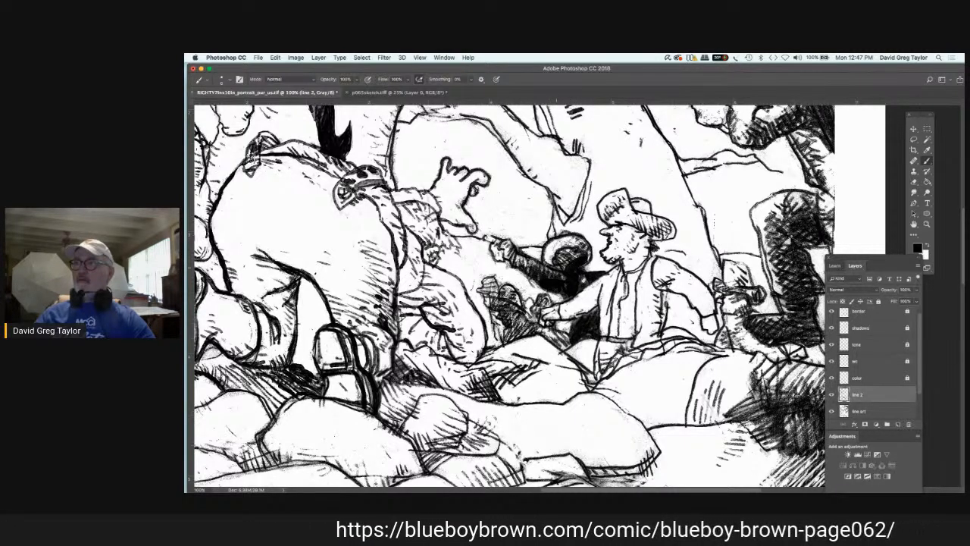
pyautogui.moveTo(499, 259); pyautogui.dragTo(507, 263)
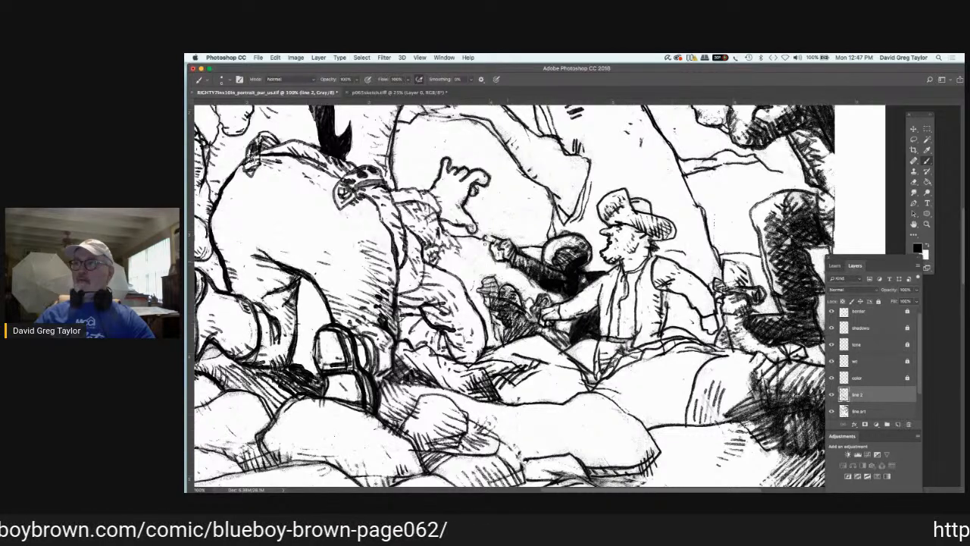
pyautogui.moveTo(501, 238)
pyautogui.mouseDown()
pyautogui.moveTo(485, 235)
pyautogui.moveTo(495, 253)
pyautogui.mouseUp()
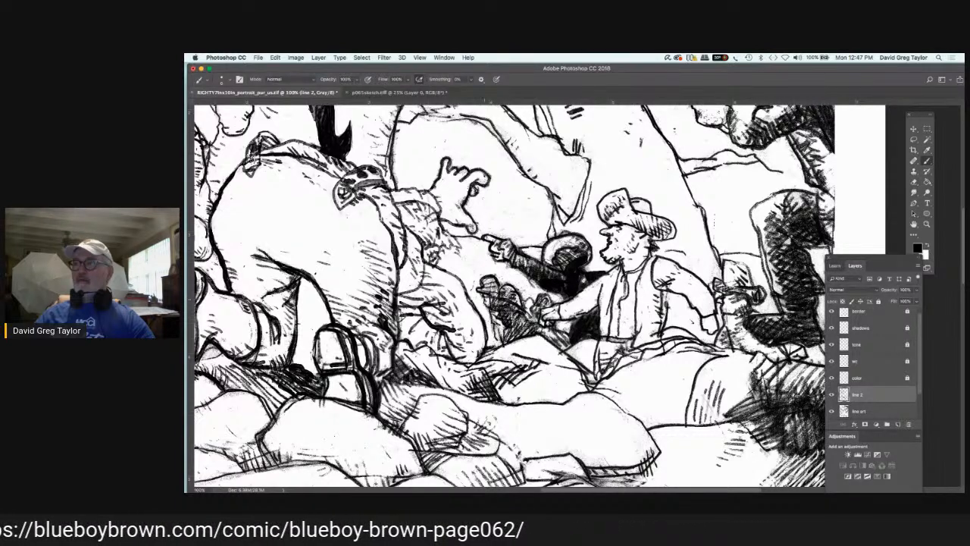
# Step: Outline the pointing figure's raised feet and fill its legs and the shadow beside them with black on "line 2"
pyautogui.moveTo(484, 302); pyautogui.dragTo(513, 311)
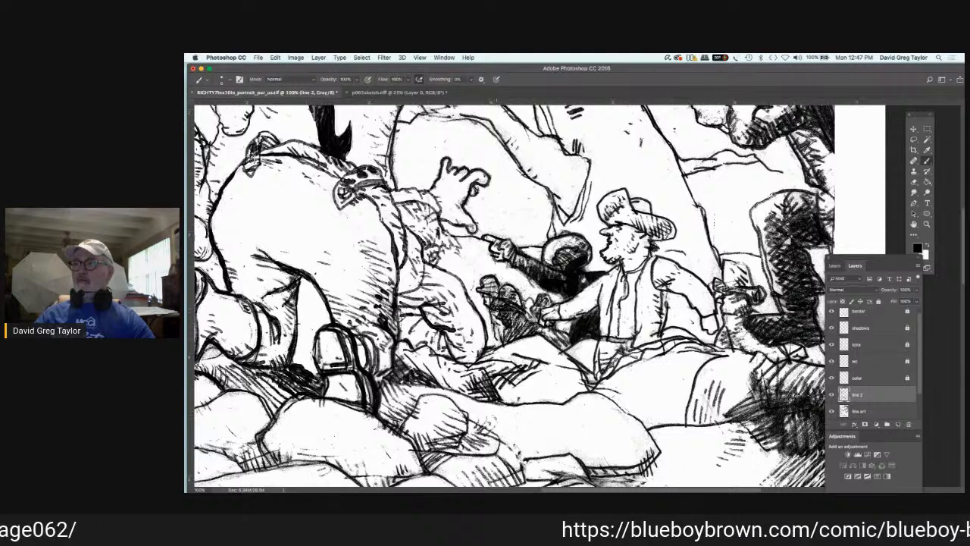
pyautogui.moveTo(493, 310)
pyautogui.mouseDown()
pyautogui.moveTo(510, 339)
pyautogui.moveTo(517, 320)
pyautogui.moveTo(526, 334)
pyautogui.moveTo(516, 338)
pyautogui.moveTo(564, 345)
pyautogui.mouseUp()
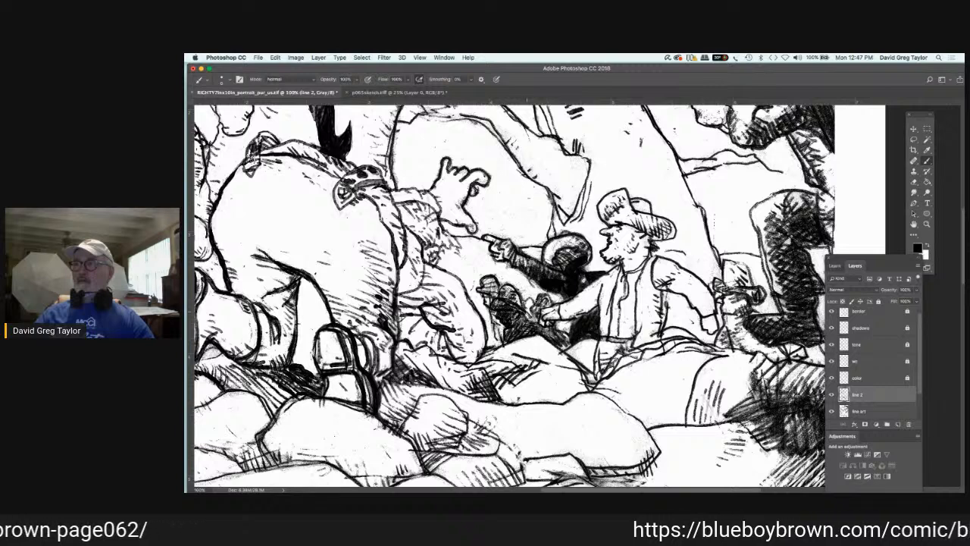
pyautogui.moveTo(541, 296)
pyautogui.mouseDown()
pyautogui.moveTo(550, 312)
pyautogui.moveTo(546, 303)
pyautogui.moveTo(540, 311)
pyautogui.mouseUp()
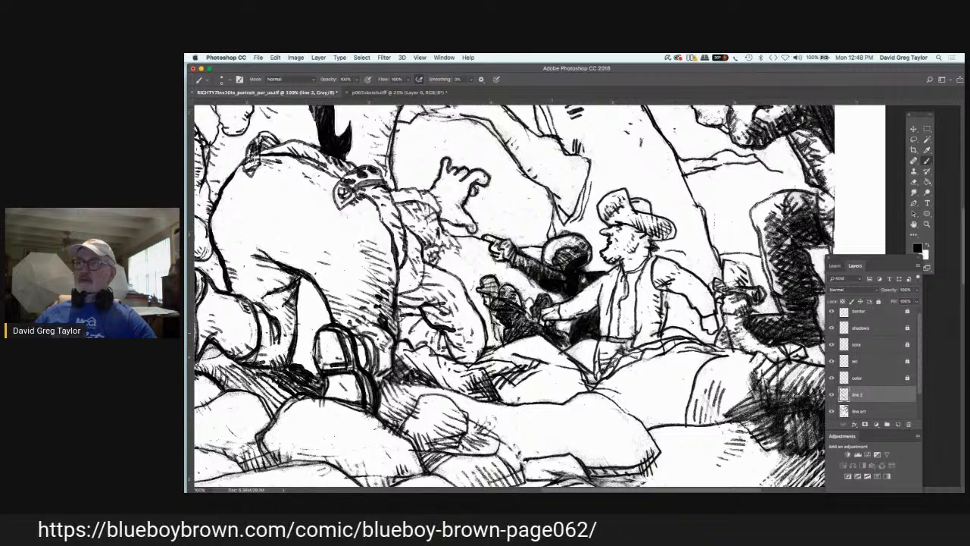
pyautogui.moveTo(554, 332)
pyautogui.mouseDown()
pyautogui.moveTo(569, 339)
pyautogui.moveTo(572, 354)
pyautogui.moveTo(563, 351)
pyautogui.mouseUp()
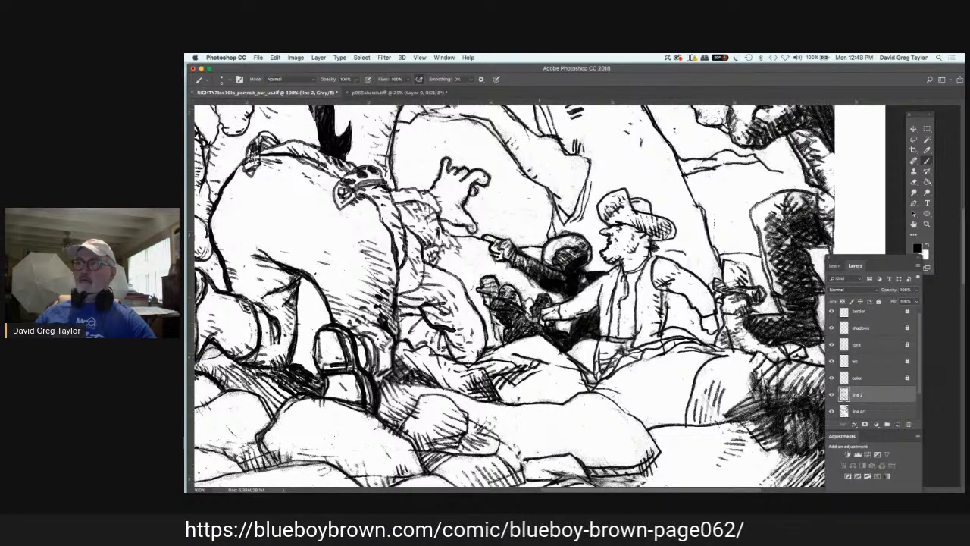
pyautogui.moveTo(541, 301)
pyautogui.mouseDown()
pyautogui.moveTo(550, 307)
pyautogui.moveTo(531, 317)
pyautogui.moveTo(531, 330)
pyautogui.moveTo(538, 309)
pyautogui.moveTo(504, 340)
pyautogui.mouseUp()
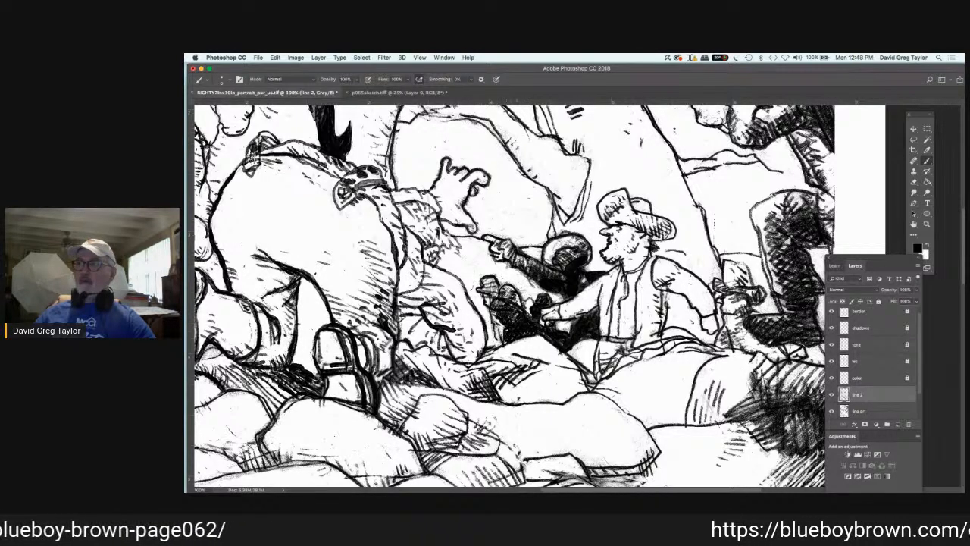
pyautogui.moveTo(520, 312)
pyautogui.mouseDown()
pyautogui.moveTo(508, 323)
pyautogui.moveTo(523, 308)
pyautogui.mouseUp()
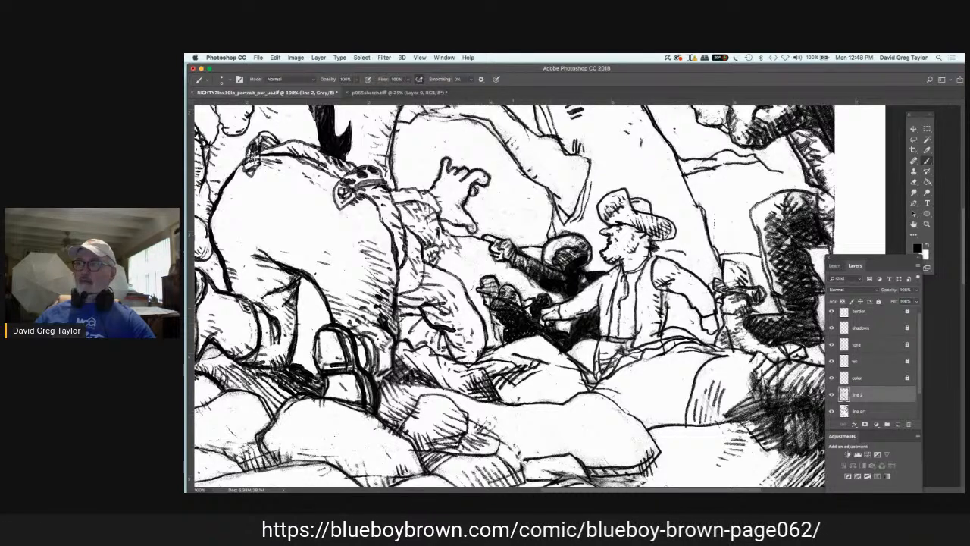
pyautogui.moveTo(511, 289); pyautogui.dragTo(496, 324)
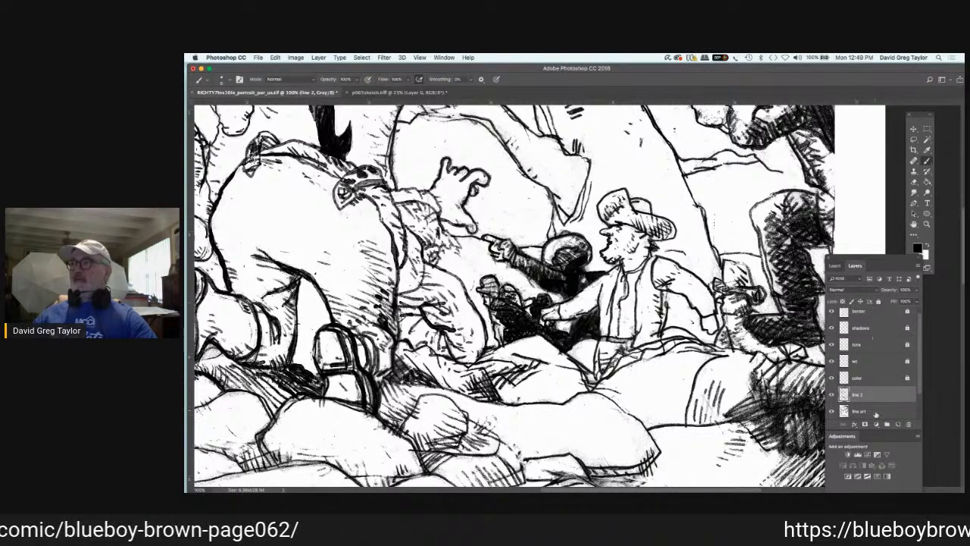
# Step: Paint out the round outer outline around the pointing figure's head in white on "line art"
pyautogui.click(872, 411)
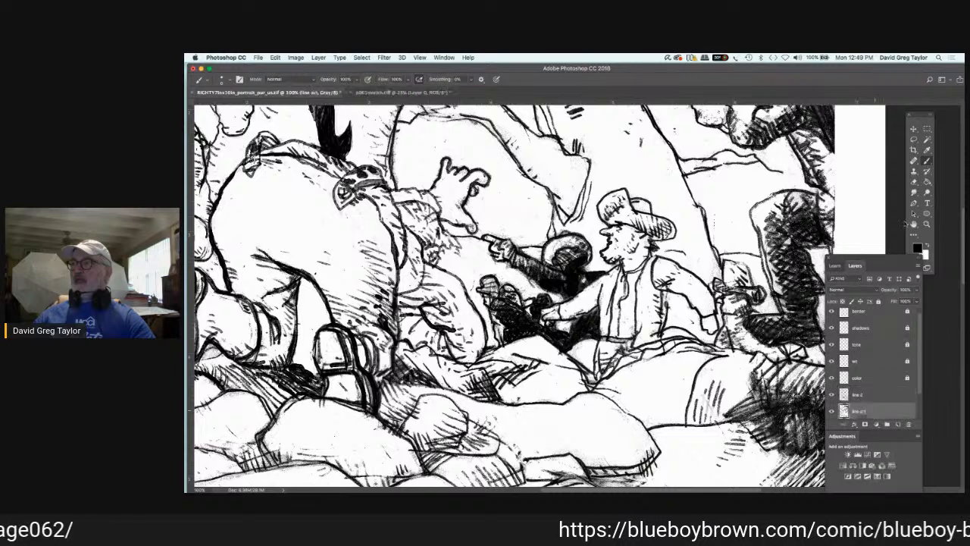
pyautogui.press('x')
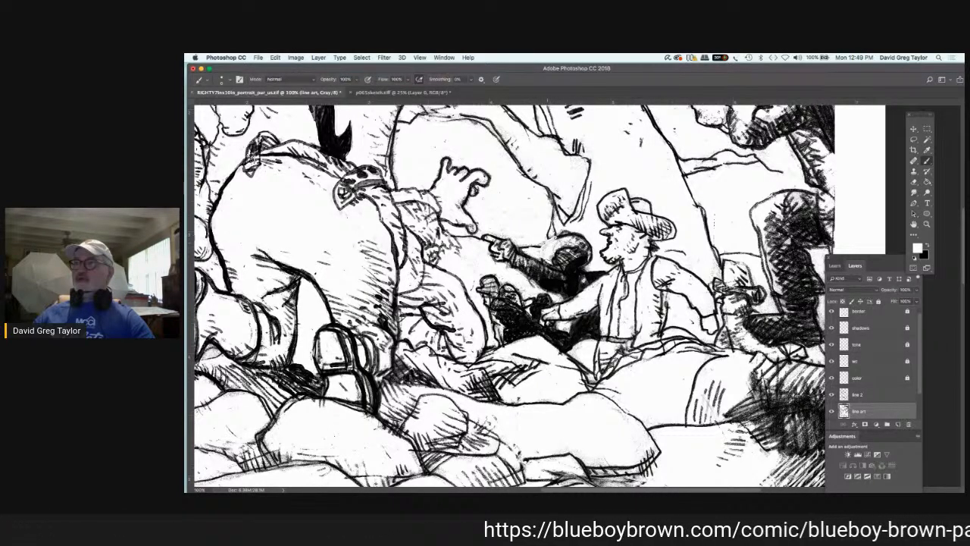
pyautogui.moveTo(555, 239)
pyautogui.mouseDown()
pyautogui.moveTo(577, 233)
pyautogui.moveTo(590, 247)
pyautogui.mouseUp()
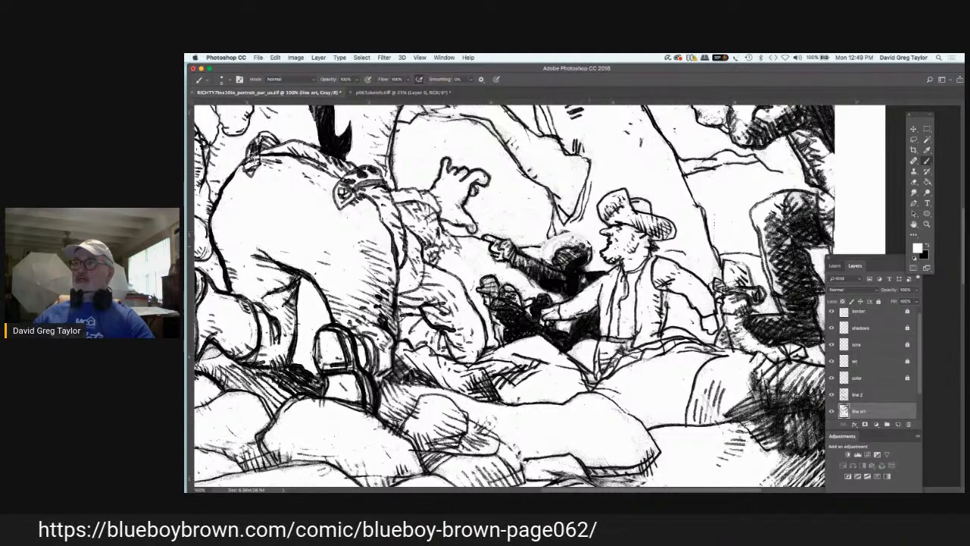
pyautogui.moveTo(588, 241)
pyautogui.mouseDown()
pyautogui.moveTo(591, 263)
pyautogui.moveTo(591, 255)
pyautogui.mouseUp()
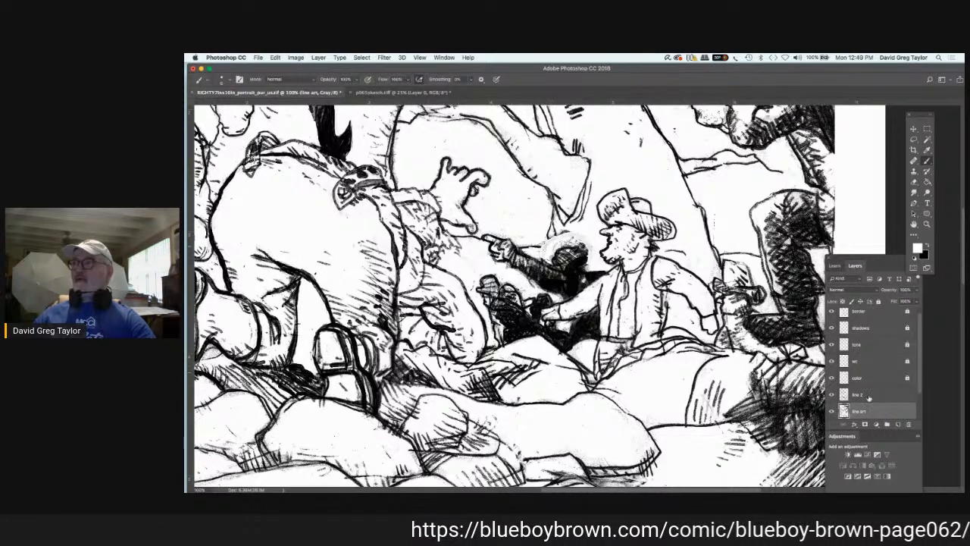
# Step: Redraw the curved outline around the pointing figure's head and hatch inside it in black on "line 2"
pyautogui.click(864, 394)
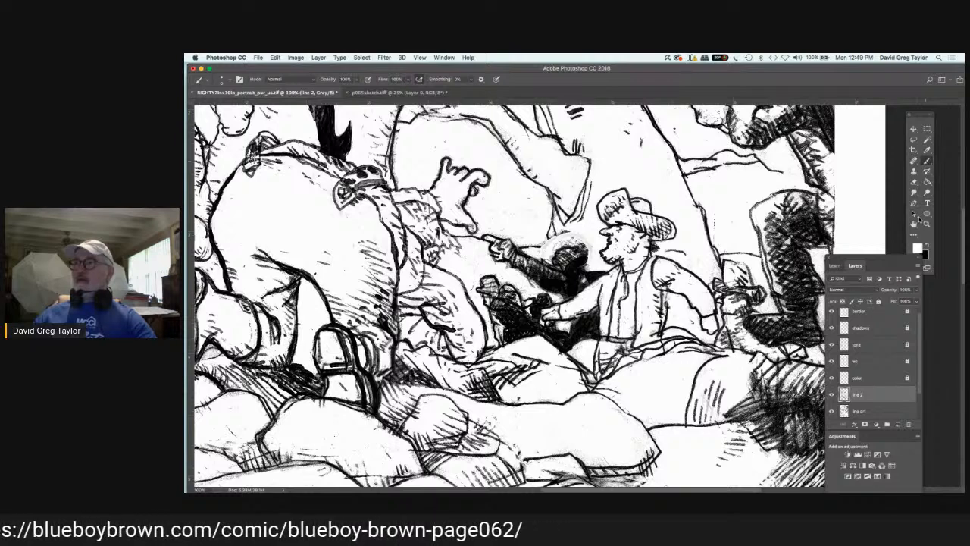
pyautogui.press('x')
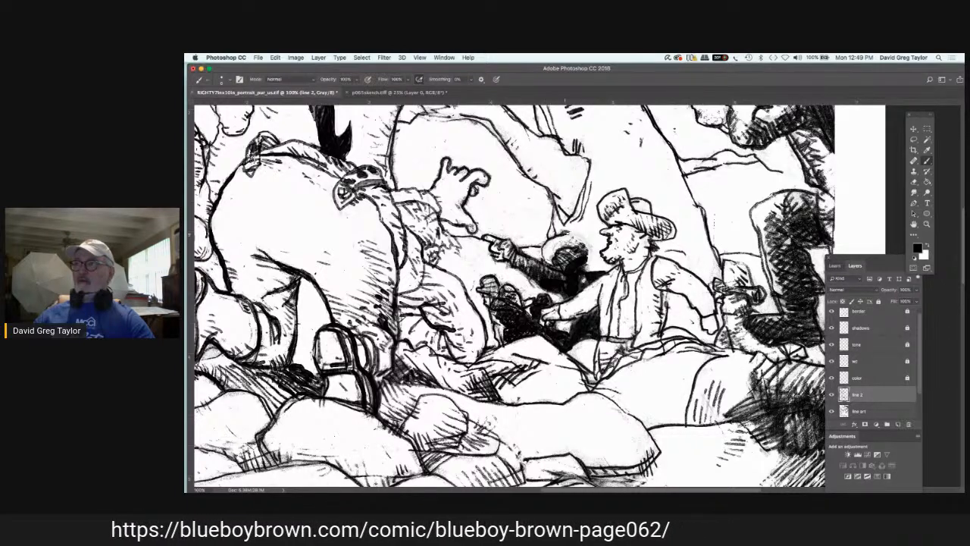
pyautogui.moveTo(575, 234)
pyautogui.mouseDown()
pyautogui.moveTo(594, 249)
pyautogui.moveTo(589, 265)
pyautogui.moveTo(547, 257)
pyautogui.mouseUp()
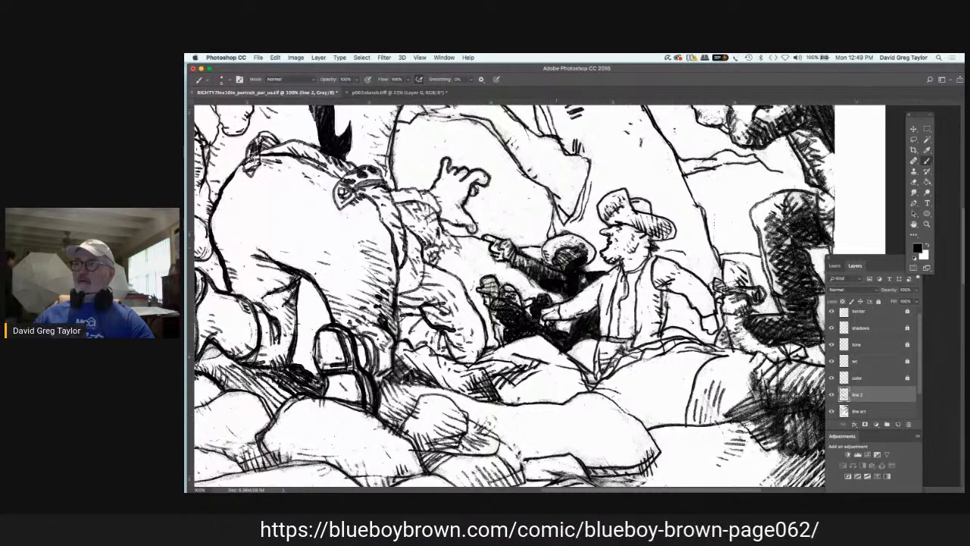
pyautogui.moveTo(595, 250)
pyautogui.mouseDown()
pyautogui.moveTo(586, 265)
pyautogui.moveTo(567, 243)
pyautogui.mouseUp()
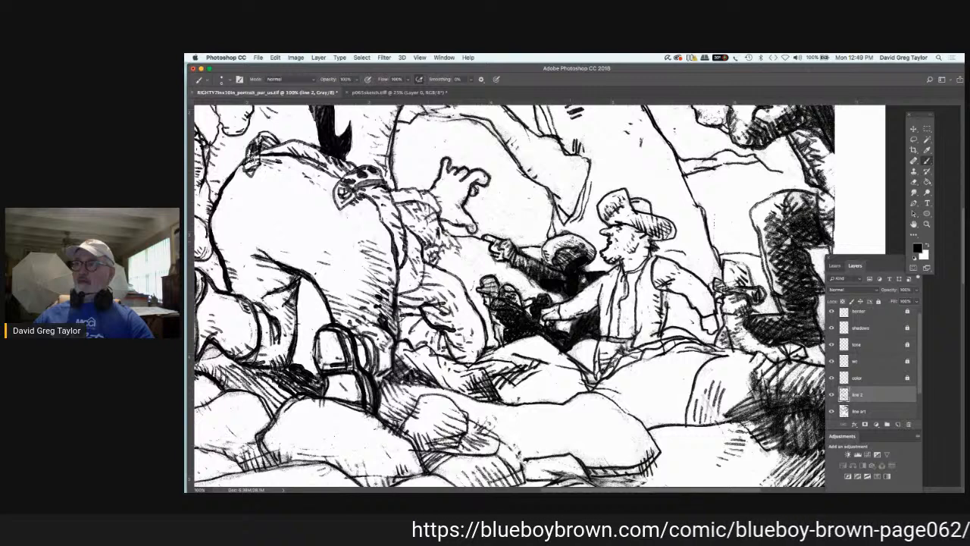
pyautogui.moveTo(574, 239); pyautogui.dragTo(569, 247)
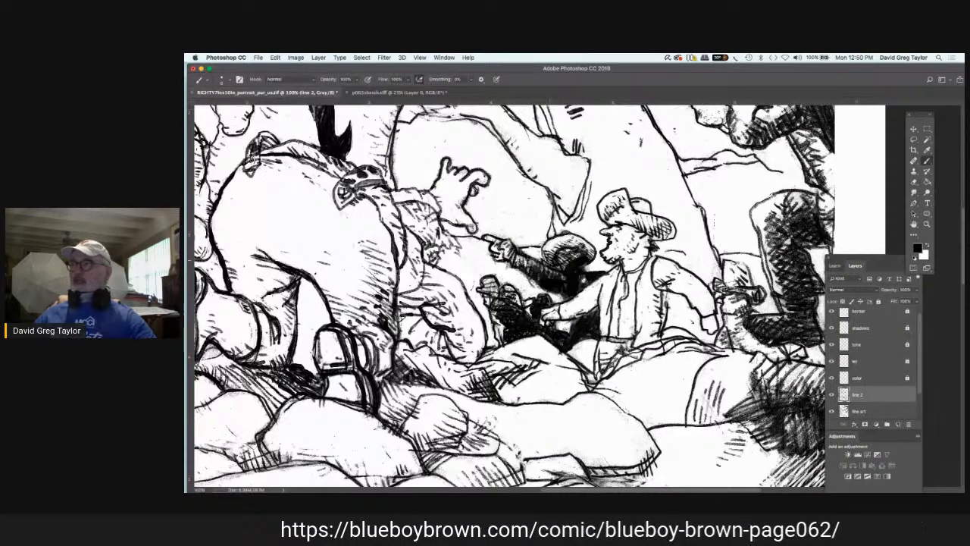
# Step: Clean the edges below the pointing figure's sleeve and above its feet with white on "line art"
pyautogui.click(872, 412)
pyautogui.press('x')
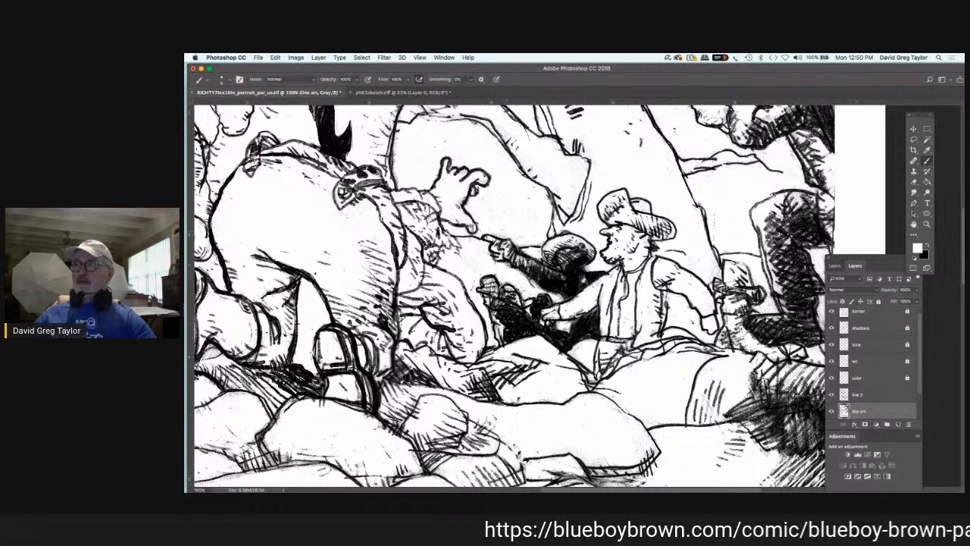
pyautogui.moveTo(506, 263); pyautogui.dragTo(532, 286)
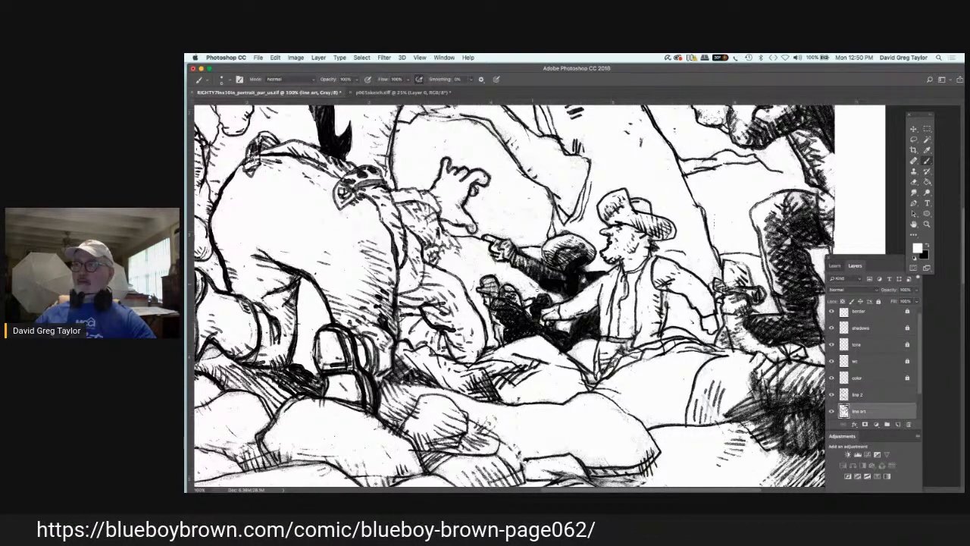
pyautogui.moveTo(548, 292); pyautogui.dragTo(556, 295)
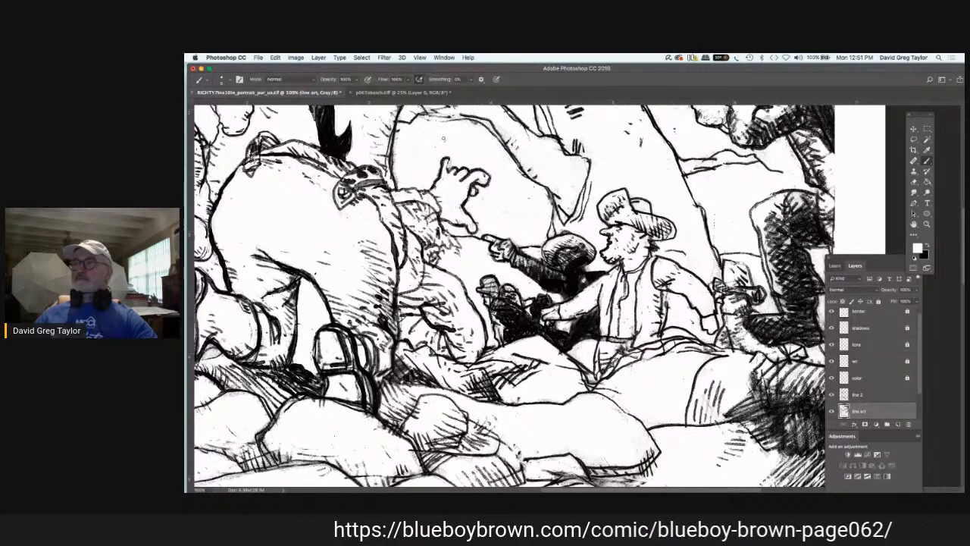
# Step: Touch up the crouching figure's face and hatch the seated hatted man's sleeve and vest in black on "line 2"
pyautogui.click(859, 395)
pyautogui.press('x')
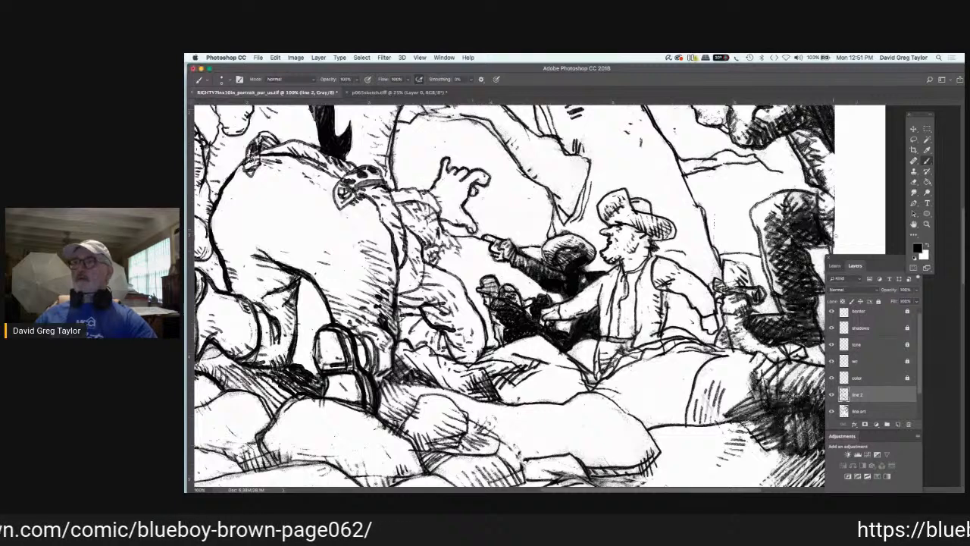
pyautogui.press('x')
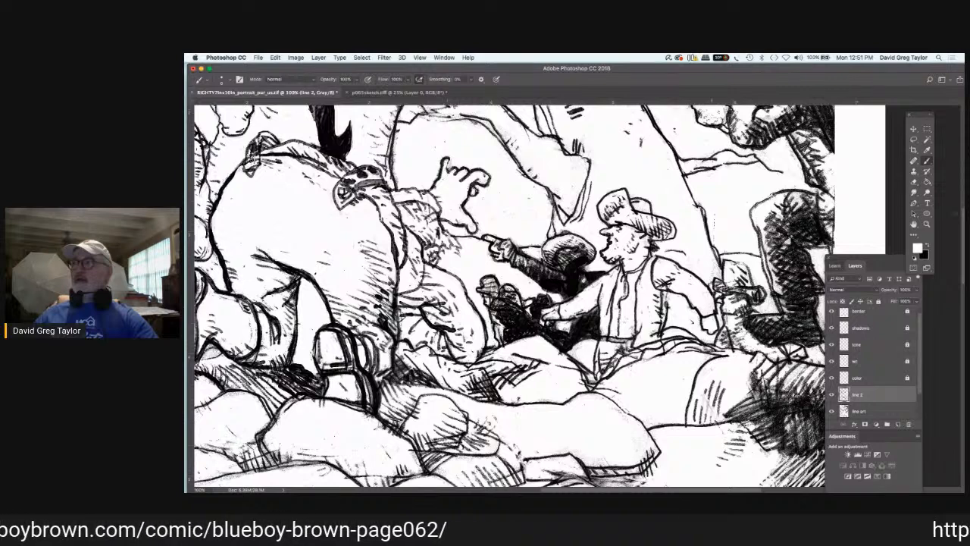
pyautogui.click(932, 246)
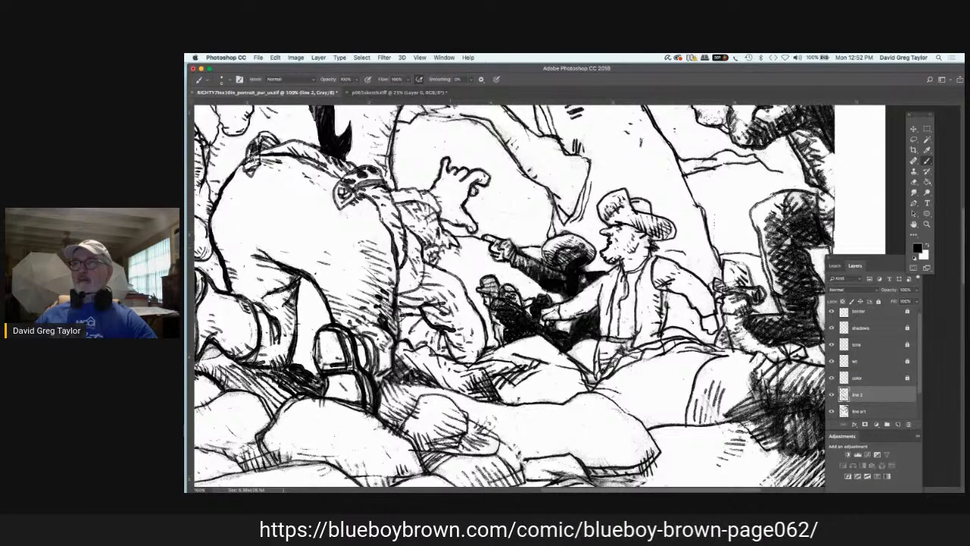
pyautogui.moveTo(444, 234); pyautogui.dragTo(454, 248)
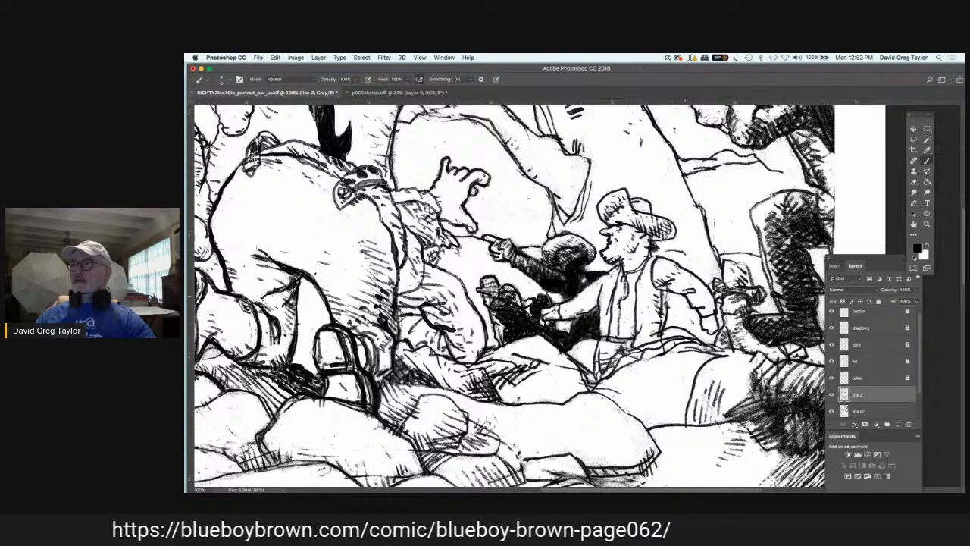
pyautogui.moveTo(670, 291); pyautogui.dragTo(668, 306)
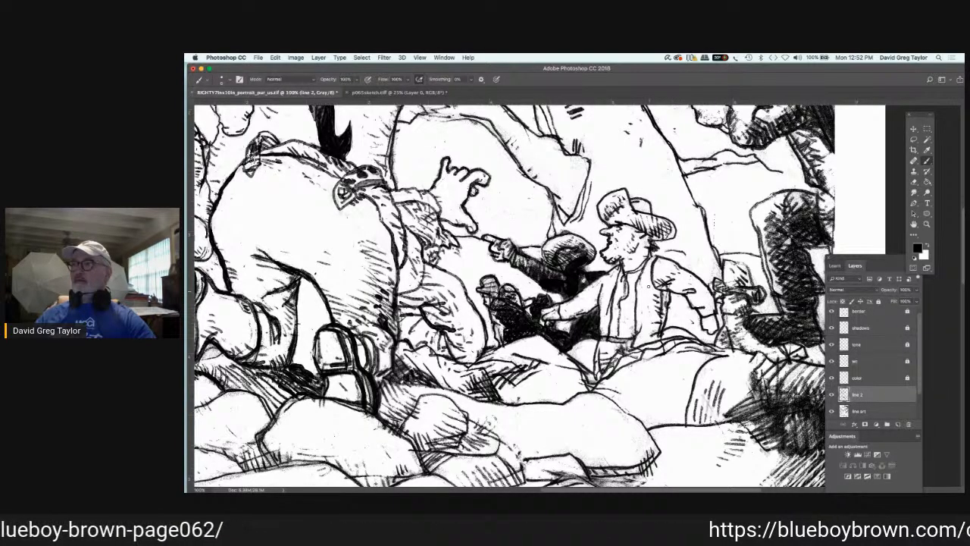
pyautogui.moveTo(648, 287); pyautogui.dragTo(638, 267)
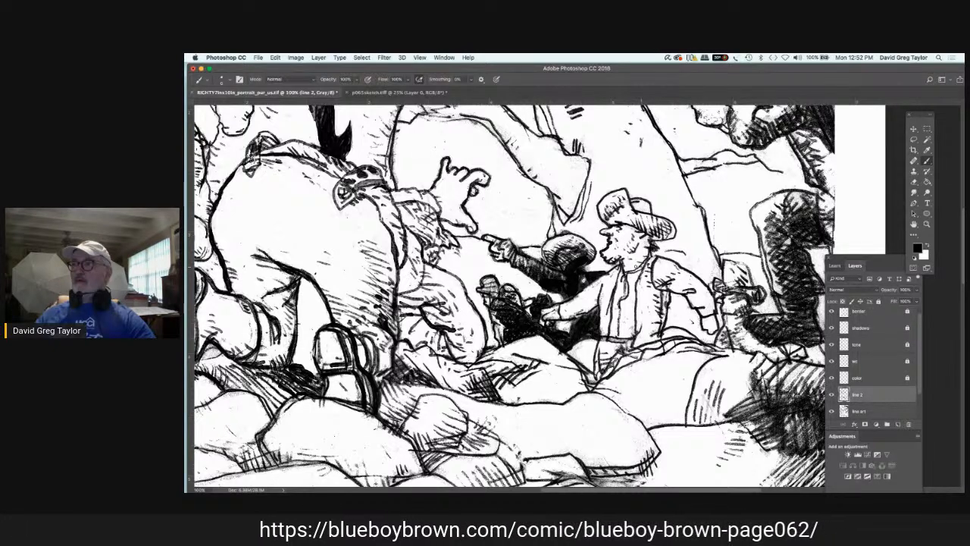
pyautogui.moveTo(648, 307); pyautogui.dragTo(638, 328)
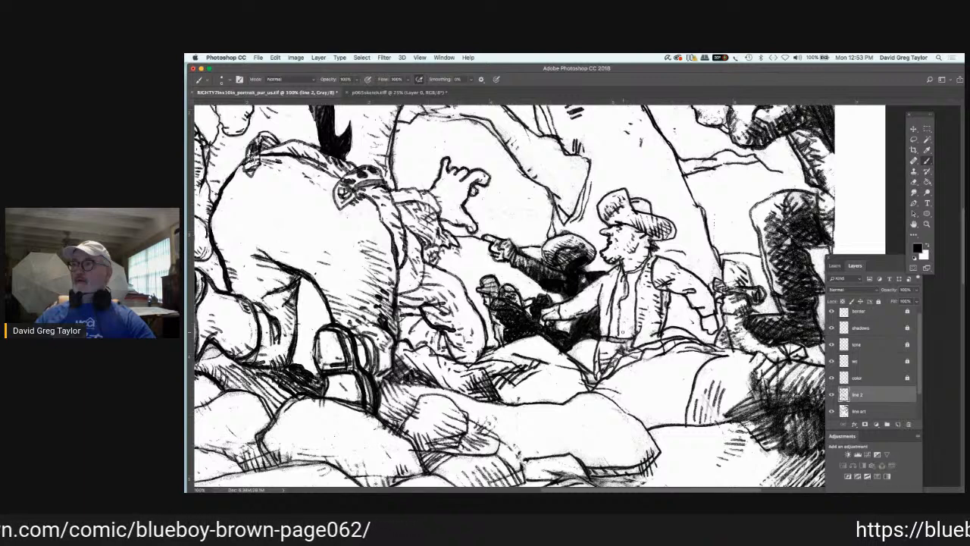
pyautogui.moveTo(626, 328); pyautogui.dragTo(617, 341)
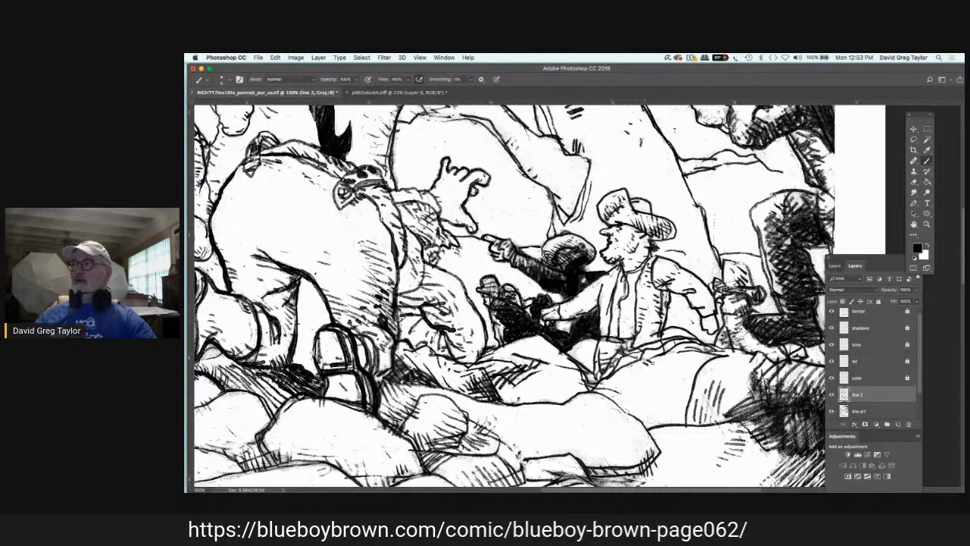
# Step: Paint out the small figure between the seated man's elbow and the dark leg in white on "line art"
pyautogui.press('x')
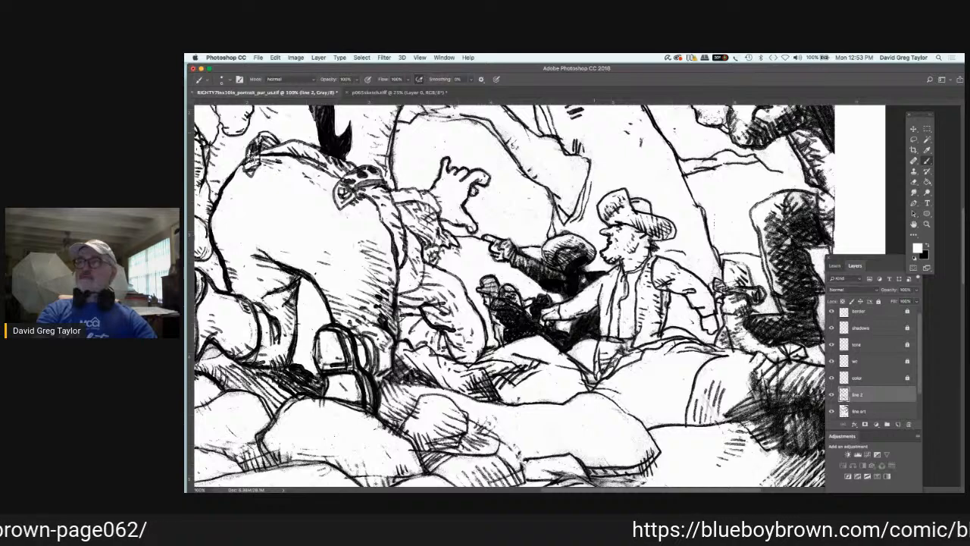
pyautogui.hscroll(3, 519, 157)
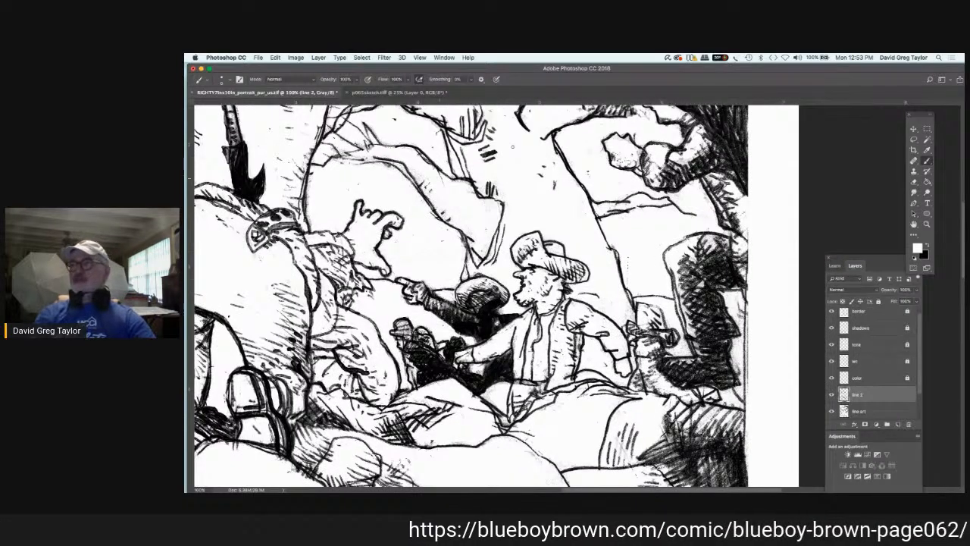
pyautogui.scroll(3, 519, 157)
pyautogui.scroll(2, 515, 134)
pyautogui.hscroll(-1, 514, 133)
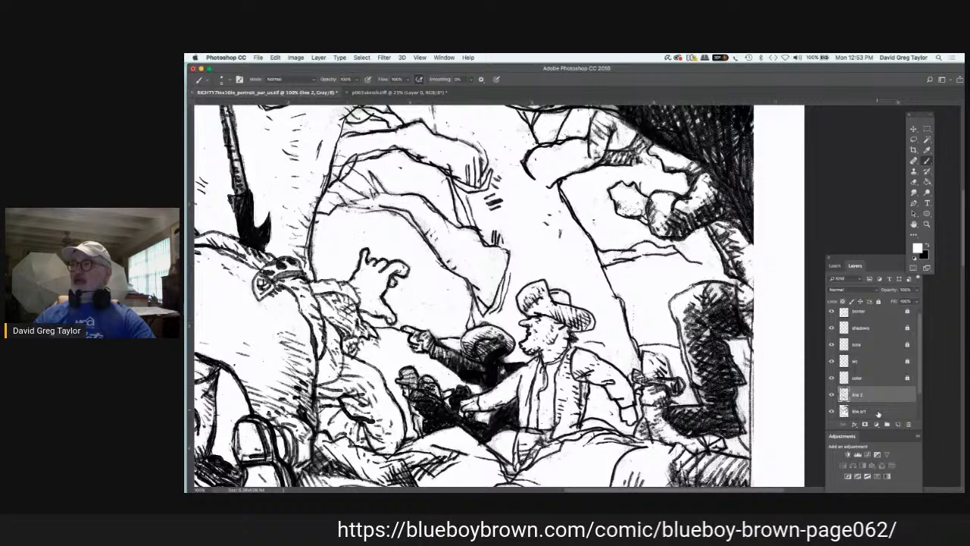
pyautogui.click(879, 410)
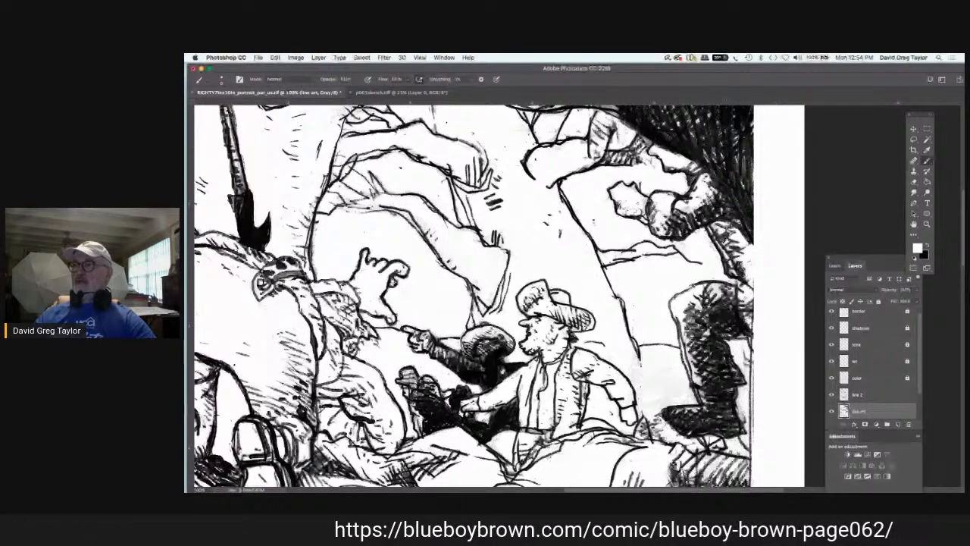
# Step: Outline a new hat crown and brim behind the seated man's elbow in black on "line 2"
pyautogui.press('x')
pyautogui.click(858, 395)
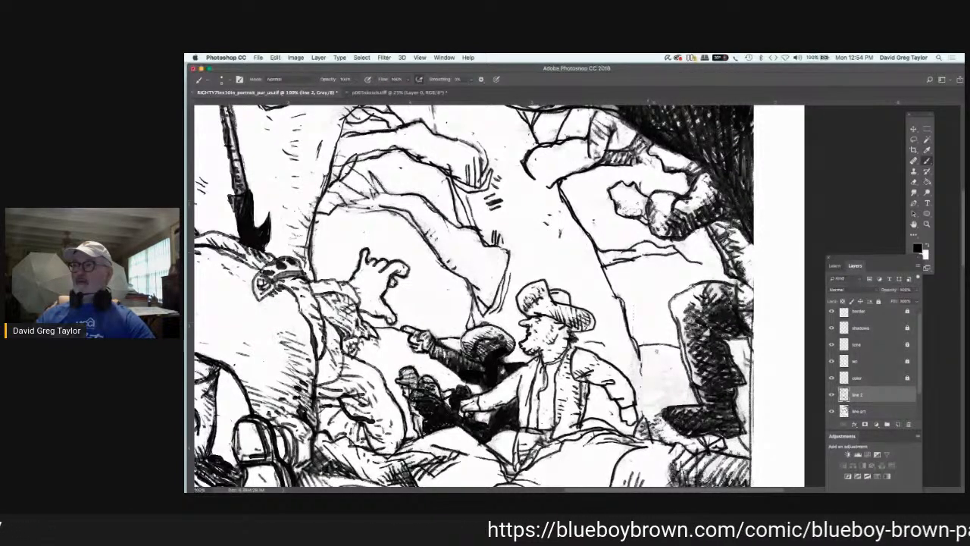
pyautogui.moveTo(656, 350); pyautogui.dragTo(685, 375)
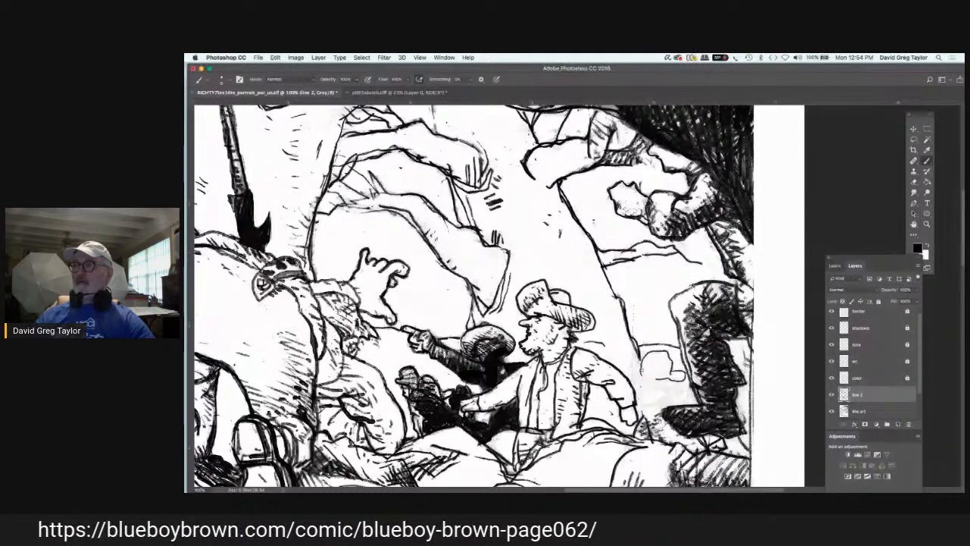
pyautogui.moveTo(642, 369)
pyautogui.mouseDown()
pyautogui.moveTo(660, 378)
pyautogui.moveTo(624, 373)
pyautogui.mouseUp()
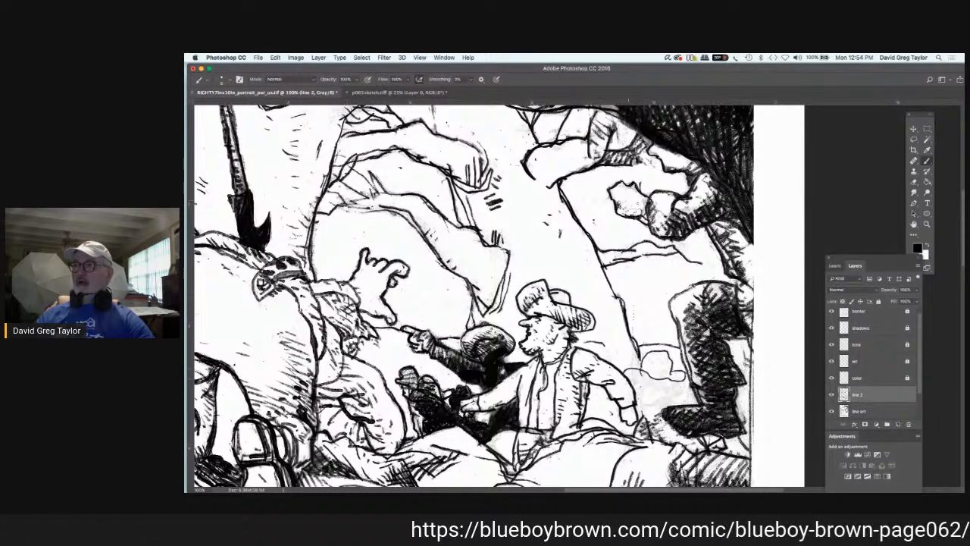
pyautogui.moveTo(629, 378); pyautogui.dragTo(673, 381)
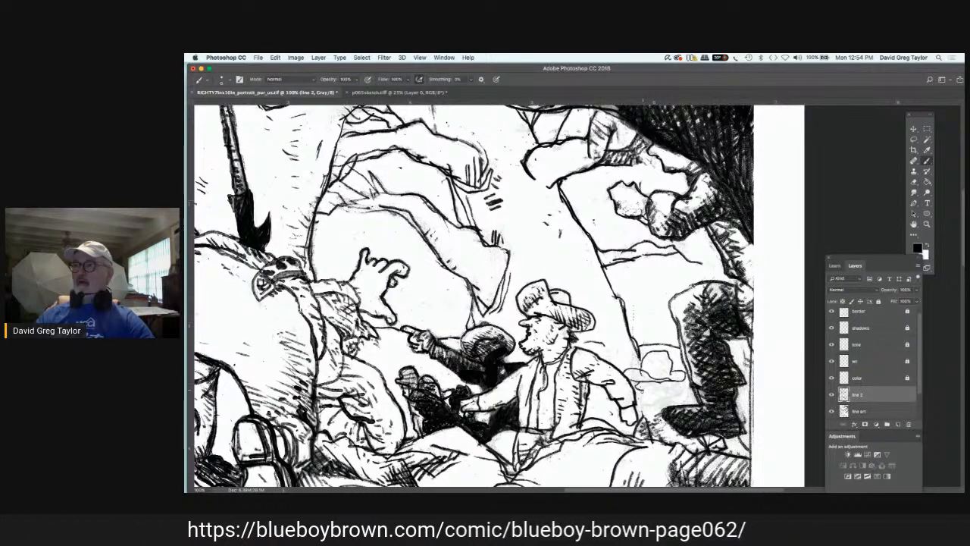
# Step: Sketch the new background figure's face and shoulders under the brim and add a crease to its hat on "line 2"
pyautogui.moveTo(640, 395); pyautogui.dragTo(645, 407)
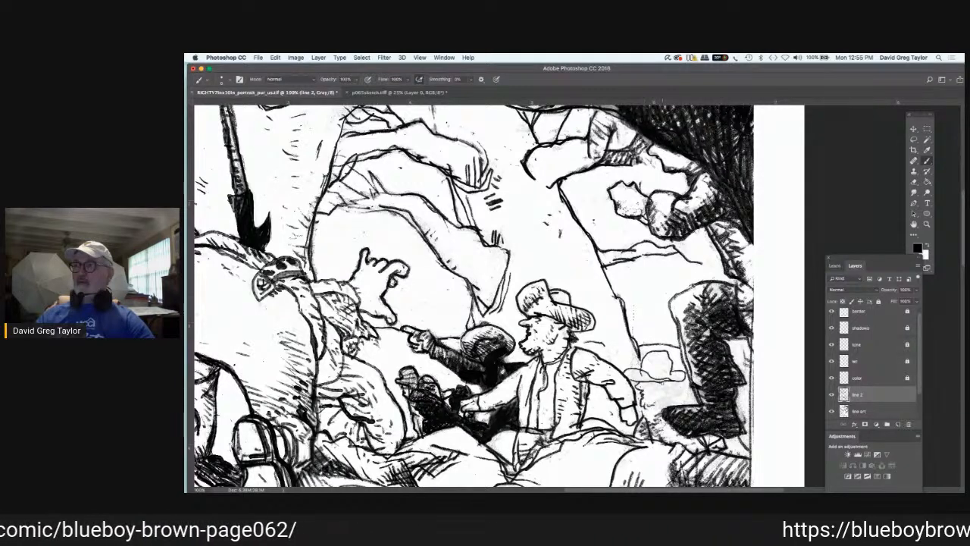
pyautogui.moveTo(662, 383); pyautogui.dragTo(671, 385)
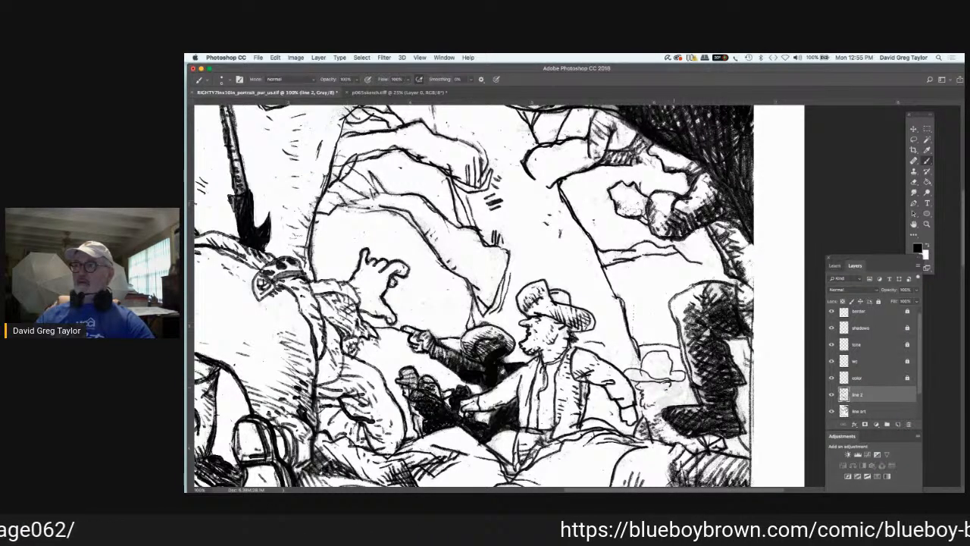
pyautogui.moveTo(672, 384); pyautogui.dragTo(692, 395)
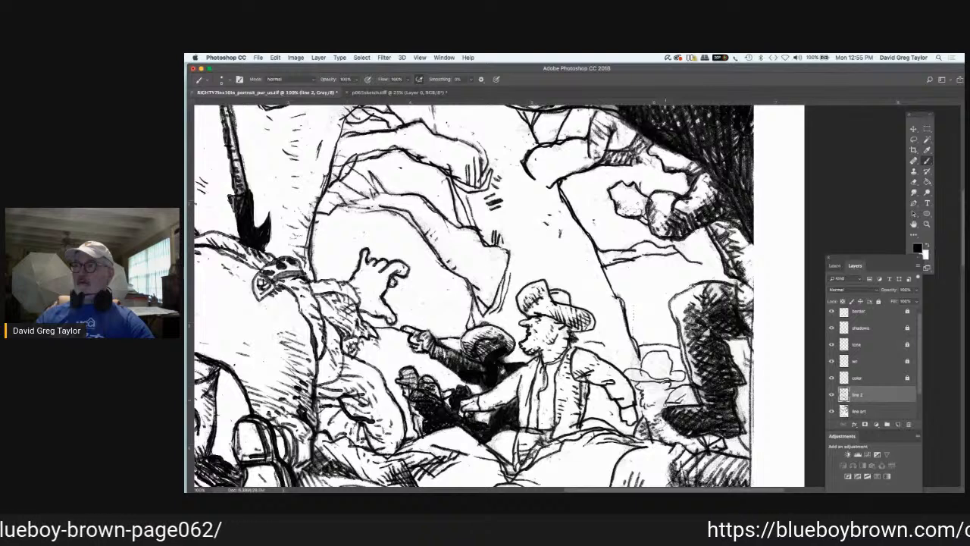
pyautogui.moveTo(666, 390); pyautogui.dragTo(649, 407)
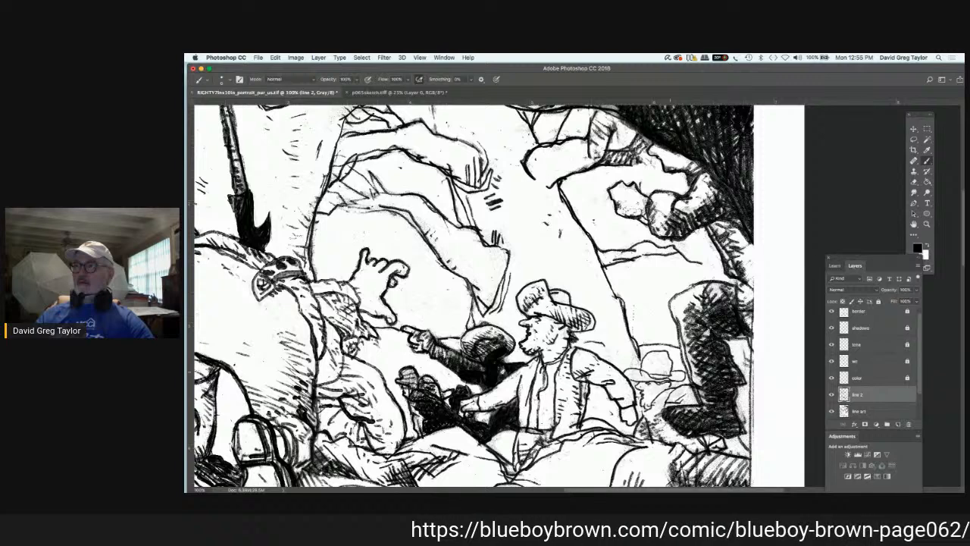
pyautogui.moveTo(670, 372)
pyautogui.mouseDown()
pyautogui.moveTo(654, 366)
pyautogui.moveTo(662, 356)
pyautogui.mouseUp()
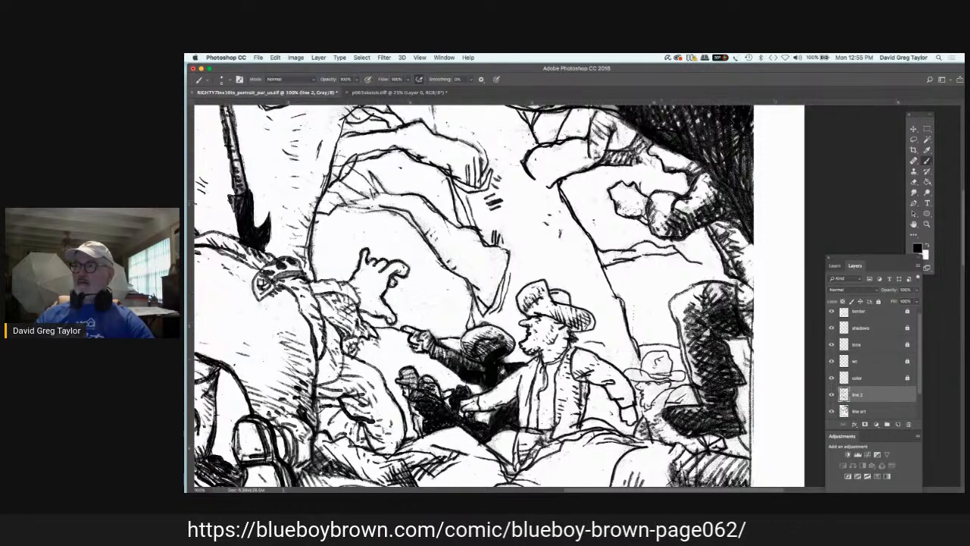
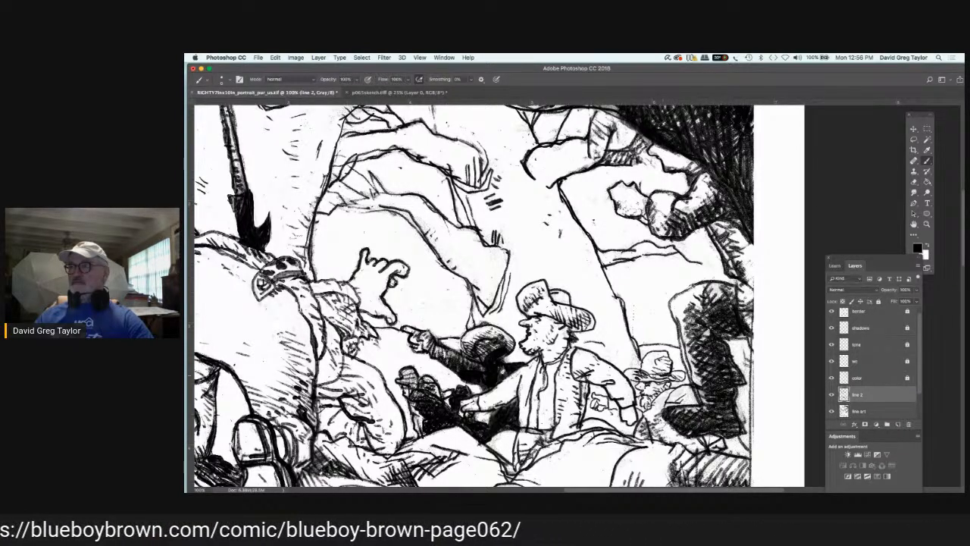
# Step: Refine the small background figure's face and shoulders and add small marks beside the seated man's elbow in black on "line 2"
pyautogui.moveTo(654, 375)
pyautogui.mouseDown()
pyautogui.moveTo(673, 384)
pyautogui.moveTo(651, 406)
pyautogui.moveTo(644, 391)
pyautogui.moveTo(656, 387)
pyautogui.mouseUp()
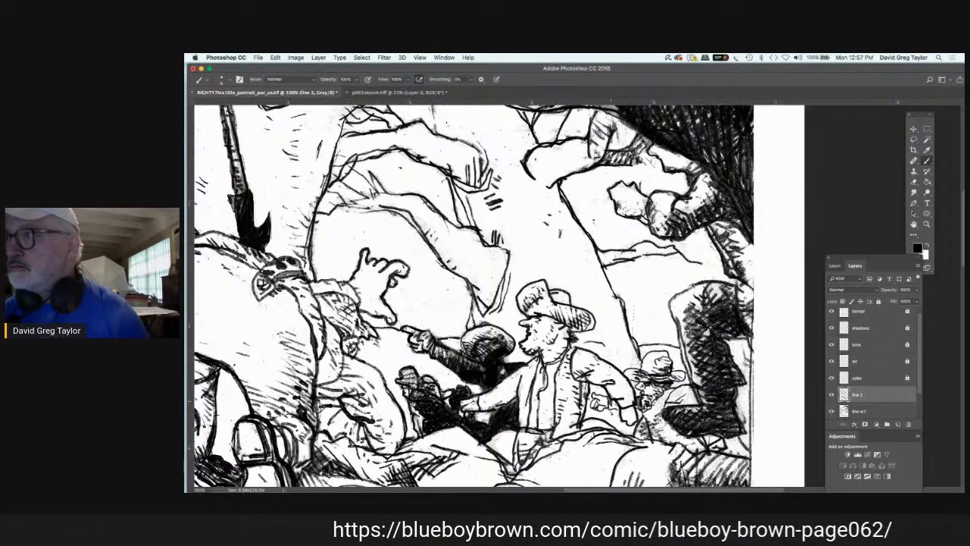
pyautogui.moveTo(613, 407); pyautogui.dragTo(606, 405)
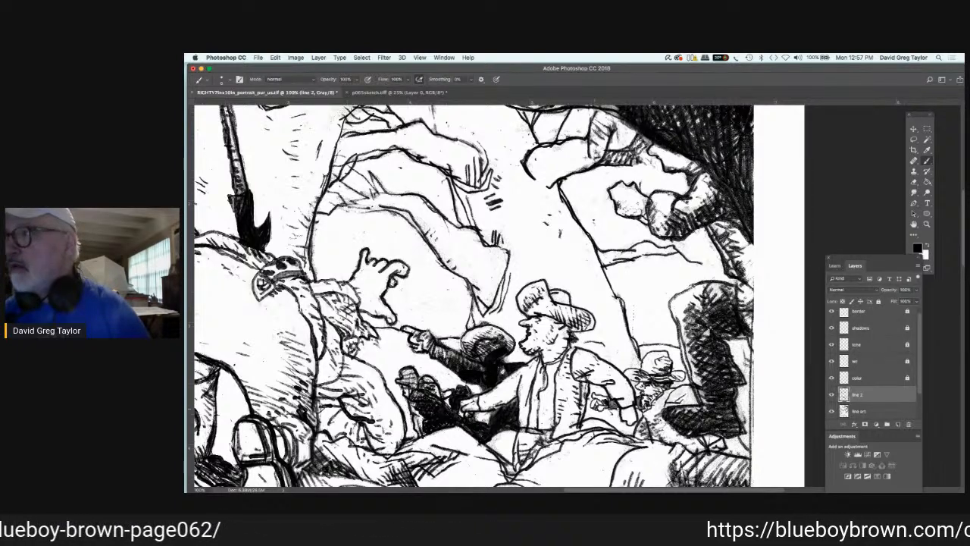
pyautogui.moveTo(666, 397); pyautogui.dragTo(661, 403)
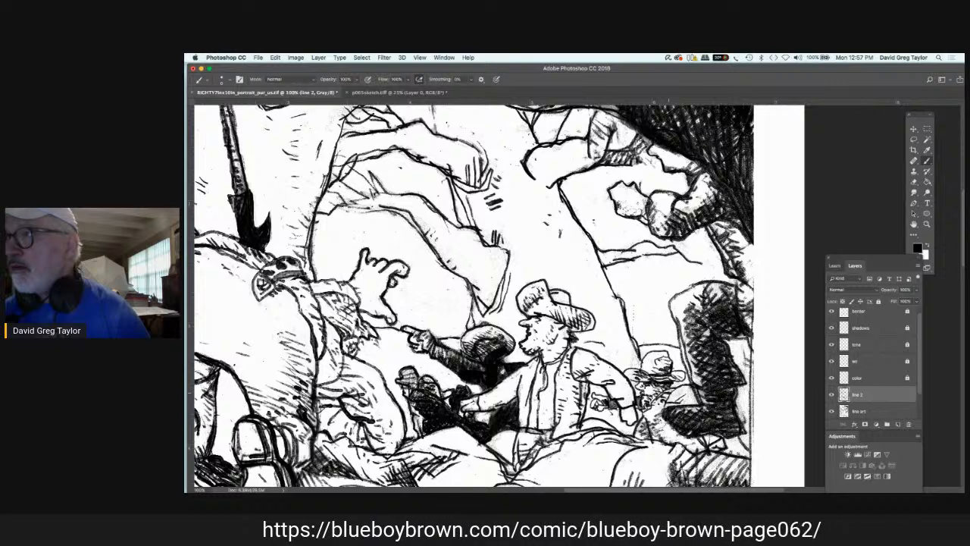
pyautogui.moveTo(674, 389); pyautogui.dragTo(668, 394)
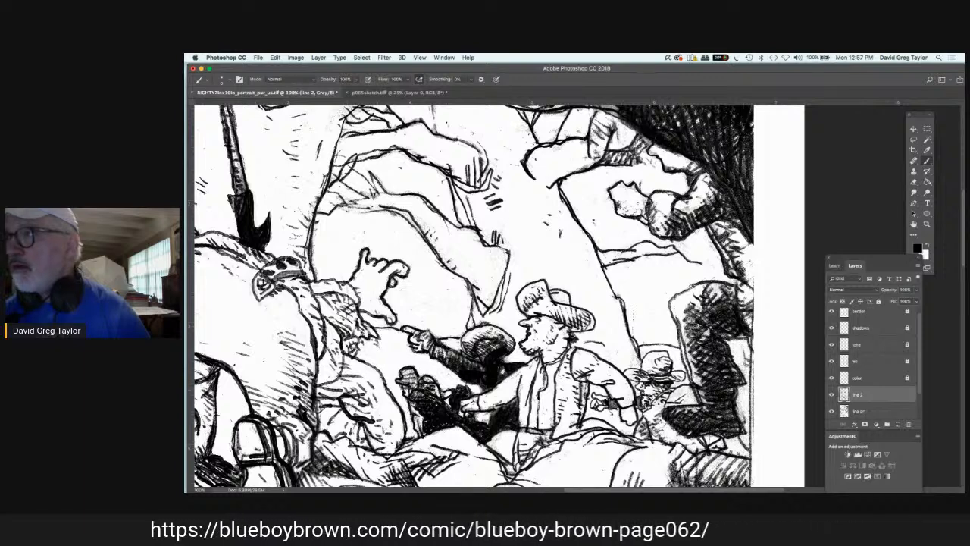
# Step: Paint out the dark boot and trim the dark leg's front and rear edges in white on "line art"
pyautogui.click(883, 410)
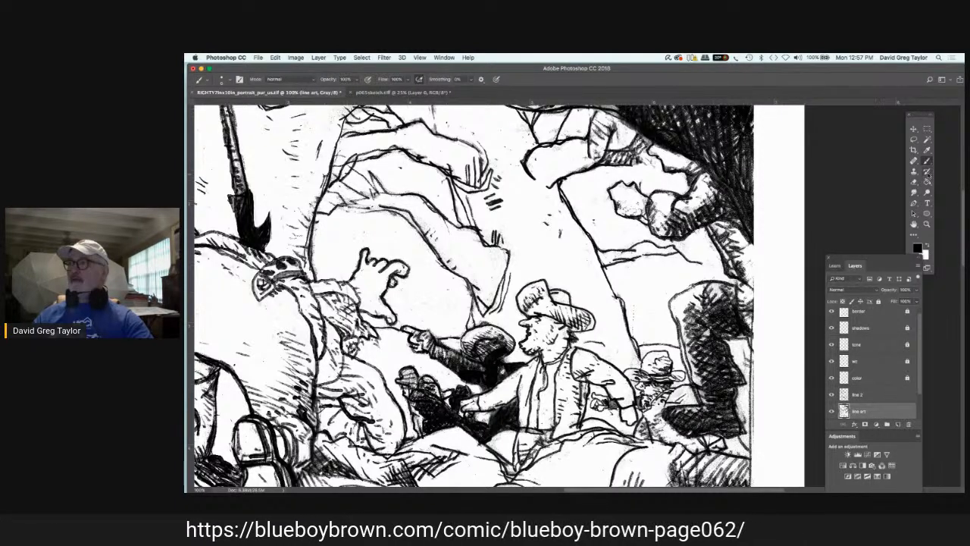
pyautogui.press('x')
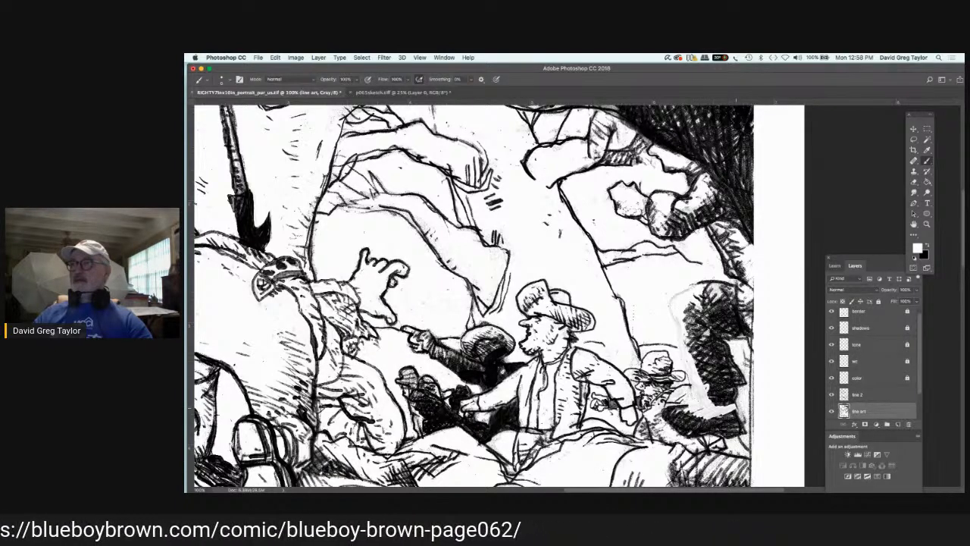
pyautogui.moveTo(736, 409)
pyautogui.mouseDown()
pyautogui.moveTo(723, 418)
pyautogui.moveTo(742, 427)
pyautogui.moveTo(728, 429)
pyautogui.moveTo(752, 430)
pyautogui.moveTo(712, 429)
pyautogui.moveTo(717, 420)
pyautogui.moveTo(688, 414)
pyautogui.moveTo(673, 422)
pyautogui.moveTo(715, 440)
pyautogui.mouseUp()
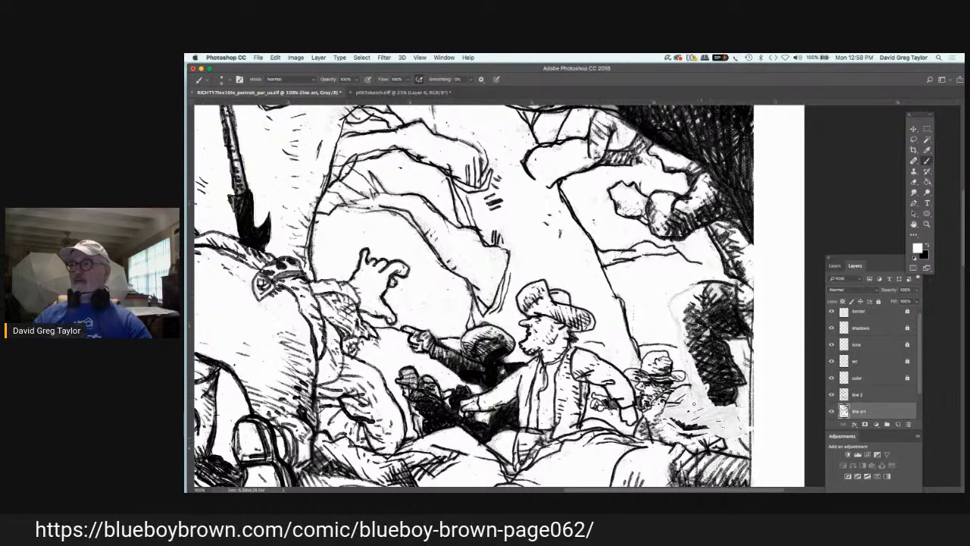
pyautogui.moveTo(730, 347); pyautogui.dragTo(723, 361)
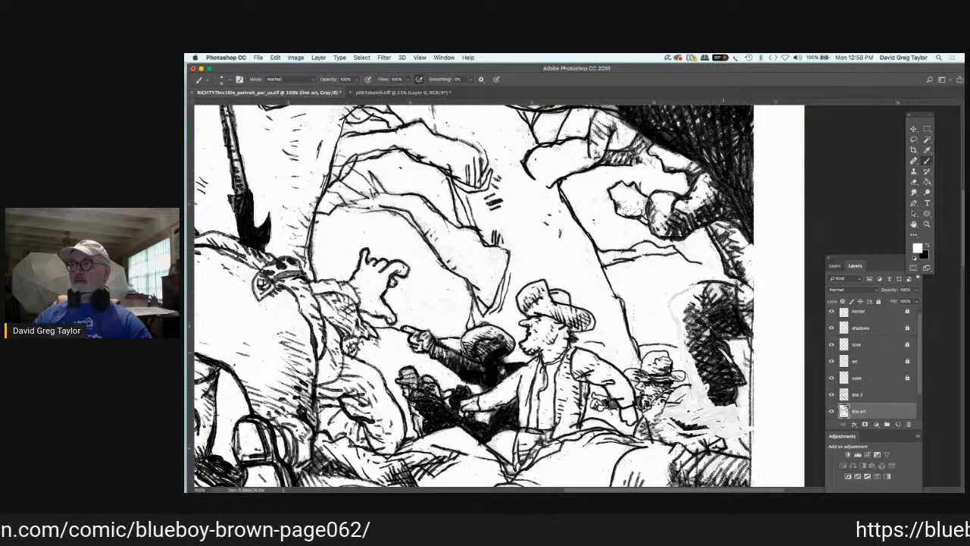
pyautogui.moveTo(723, 352); pyautogui.dragTo(733, 395)
pyautogui.moveTo(705, 282); pyautogui.dragTo(693, 320)
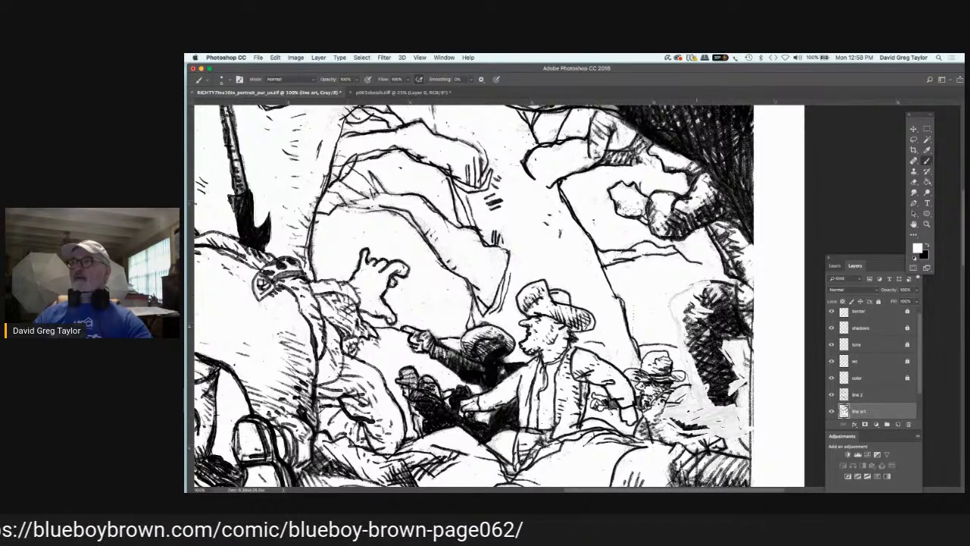
pyautogui.moveTo(697, 321); pyautogui.dragTo(691, 336)
# Step: Paint out the raised fist, the forearm outline and the face outline of the figure above the leg in white on "line art"
pyautogui.moveTo(640, 187); pyautogui.dragTo(645, 199)
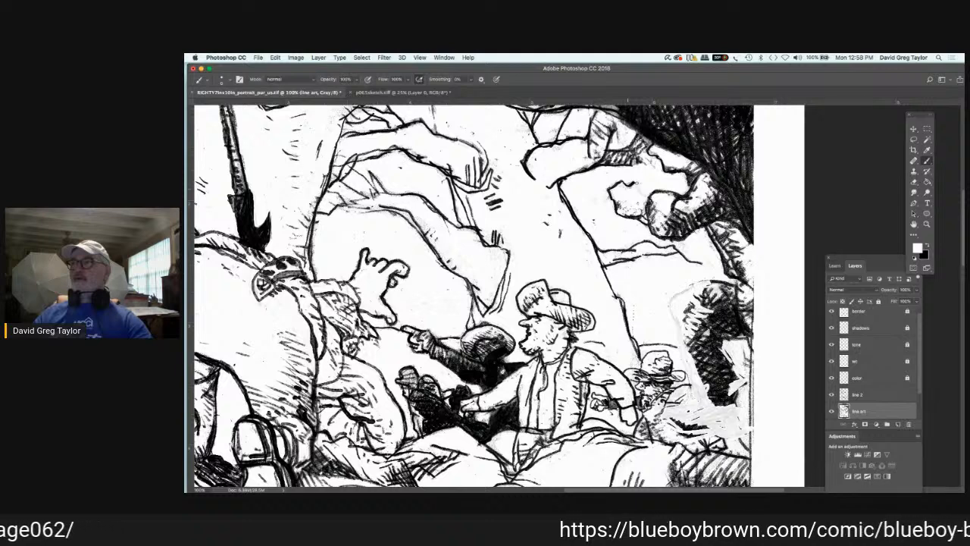
pyautogui.moveTo(627, 188)
pyautogui.mouseDown()
pyautogui.moveTo(635, 183)
pyautogui.moveTo(615, 182)
pyautogui.moveTo(622, 213)
pyautogui.mouseUp()
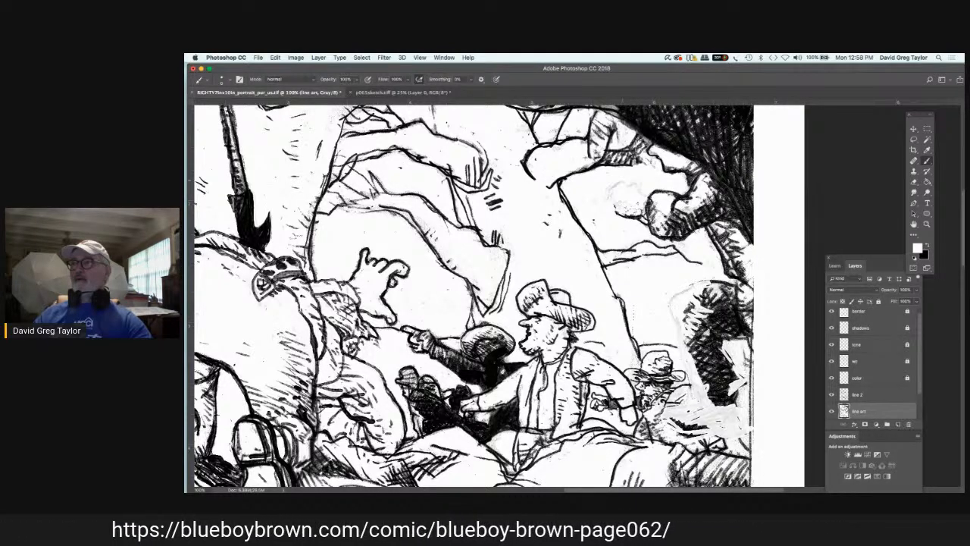
pyautogui.moveTo(618, 213)
pyautogui.mouseDown()
pyautogui.moveTo(672, 236)
pyautogui.moveTo(706, 225)
pyautogui.mouseUp()
pyautogui.moveTo(655, 197)
pyautogui.mouseDown()
pyautogui.moveTo(686, 191)
pyautogui.moveTo(687, 202)
pyautogui.mouseUp()
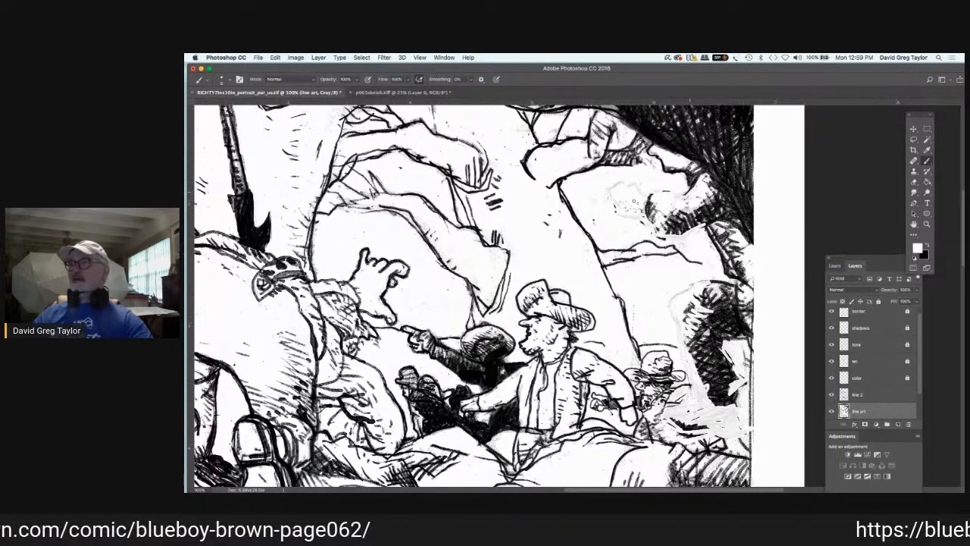
pyautogui.moveTo(686, 192); pyautogui.dragTo(693, 188)
pyautogui.moveTo(659, 154)
pyautogui.mouseDown()
pyautogui.moveTo(667, 170)
pyautogui.moveTo(685, 174)
pyautogui.moveTo(674, 173)
pyautogui.mouseUp()
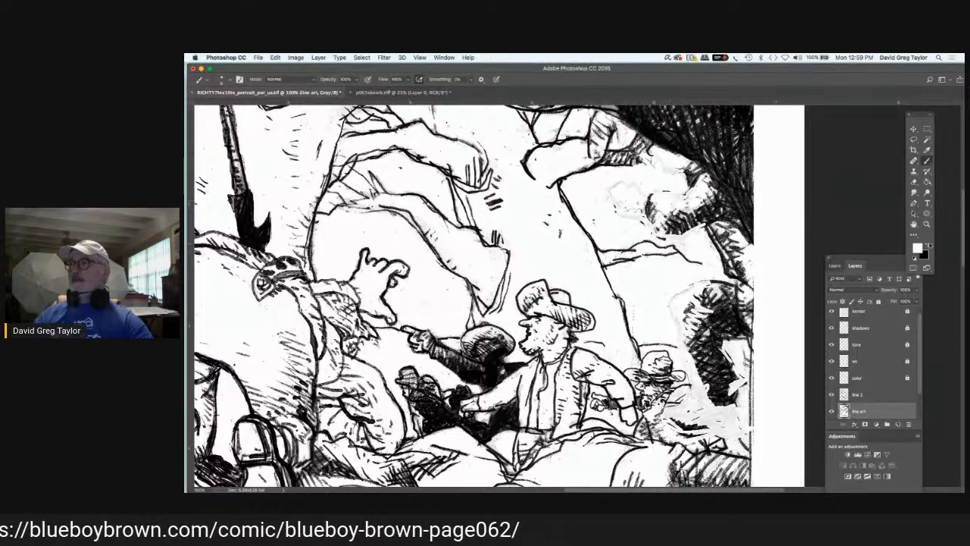
# Step: Redraw the upper figure's face, raised fist and forearm outline in black on "line 2"
pyautogui.press('x')
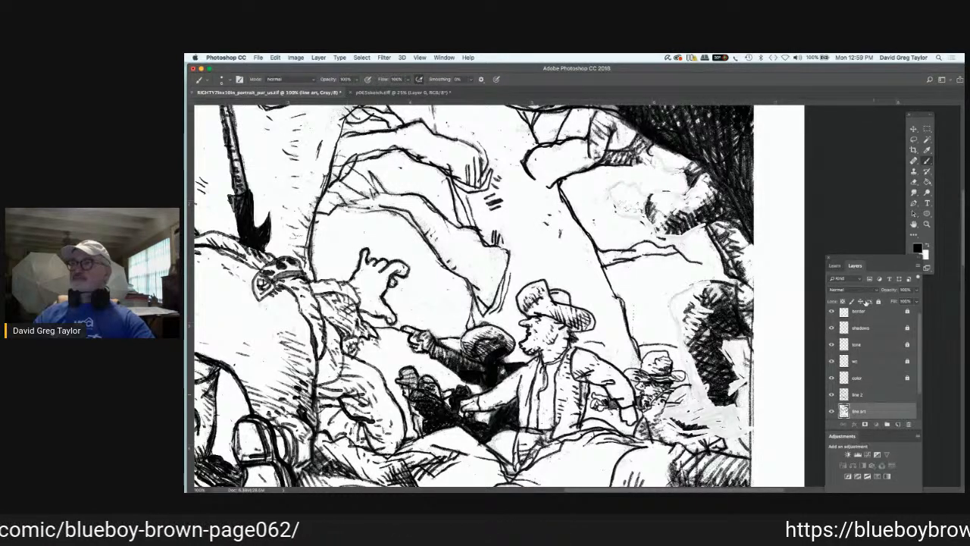
pyautogui.click(864, 394)
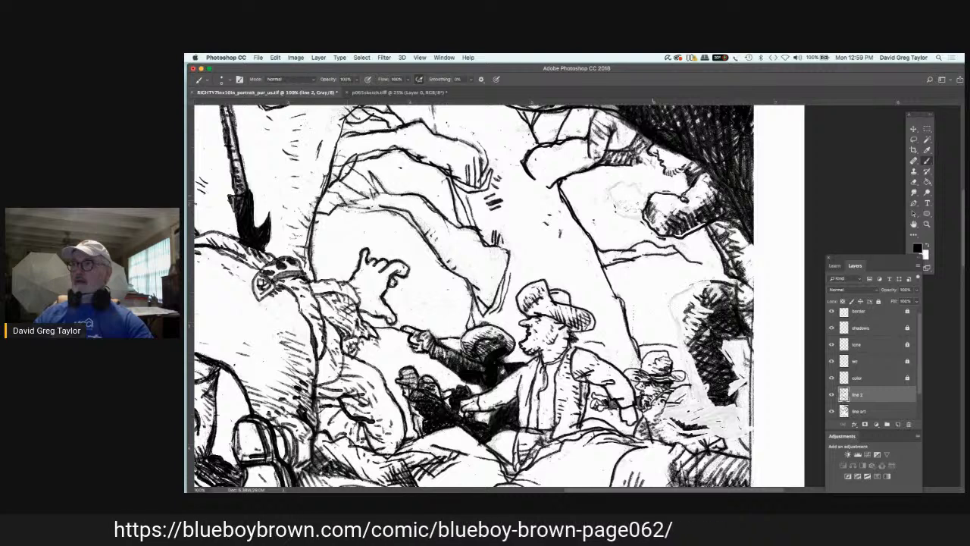
pyautogui.moveTo(643, 190); pyautogui.dragTo(630, 180)
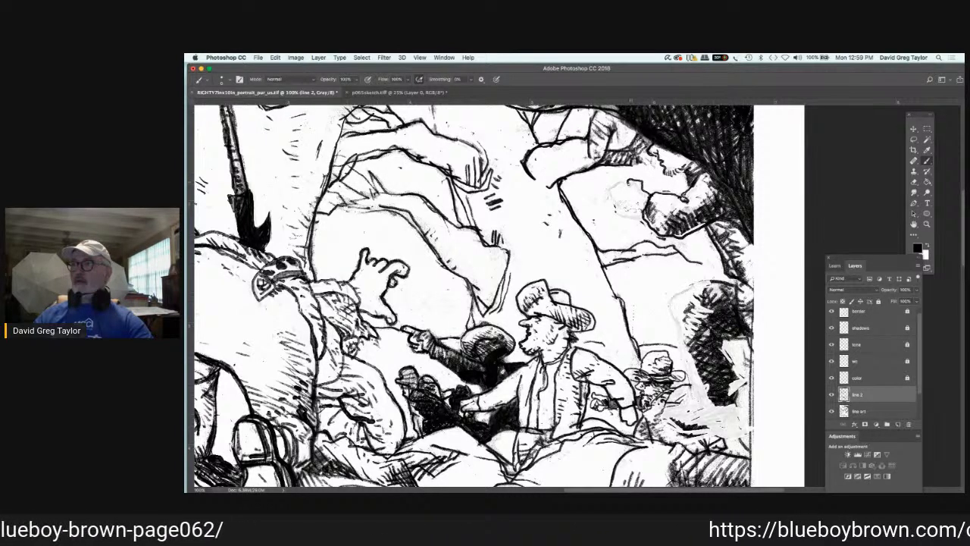
pyautogui.moveTo(626, 182); pyautogui.dragTo(615, 187)
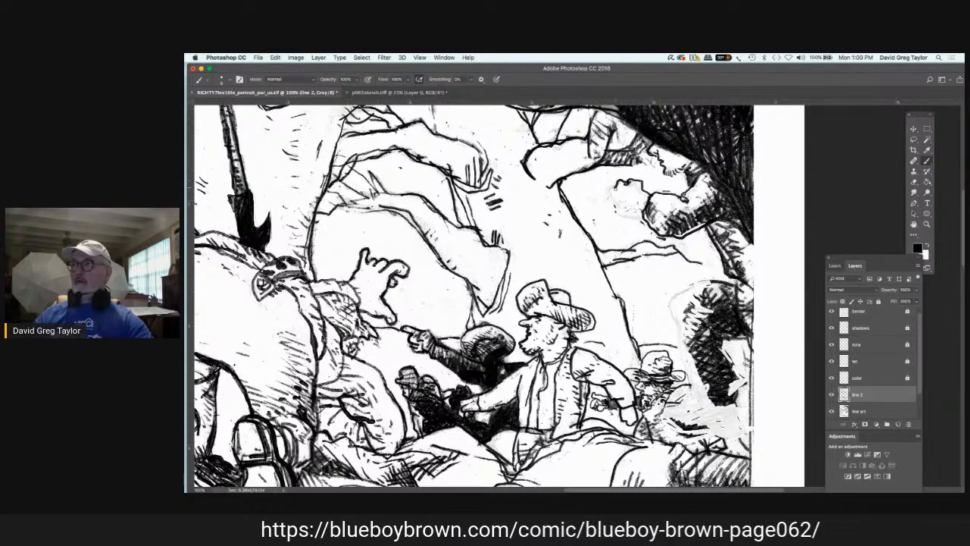
pyautogui.moveTo(615, 187)
pyautogui.mouseDown()
pyautogui.moveTo(615, 209)
pyautogui.moveTo(647, 213)
pyautogui.moveTo(645, 196)
pyautogui.mouseUp()
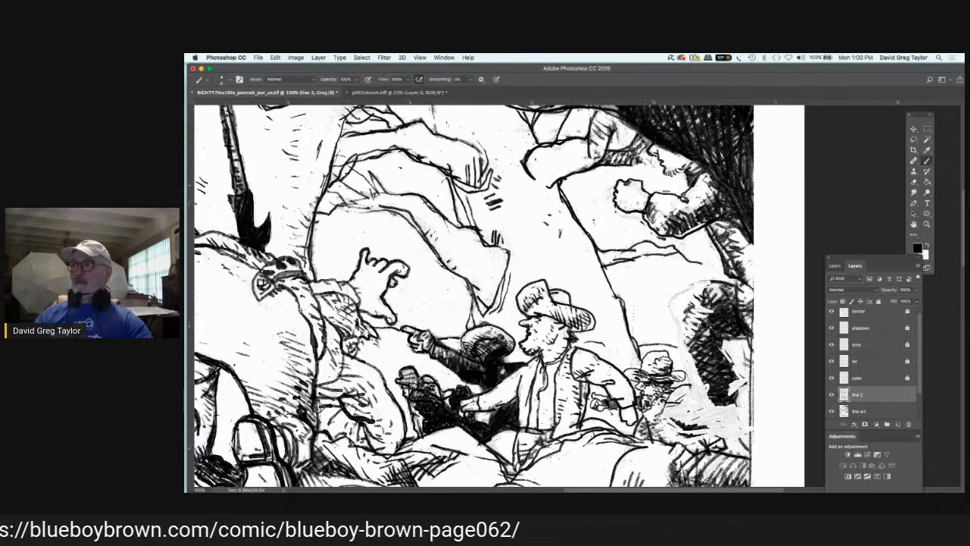
pyautogui.moveTo(634, 181); pyautogui.dragTo(646, 199)
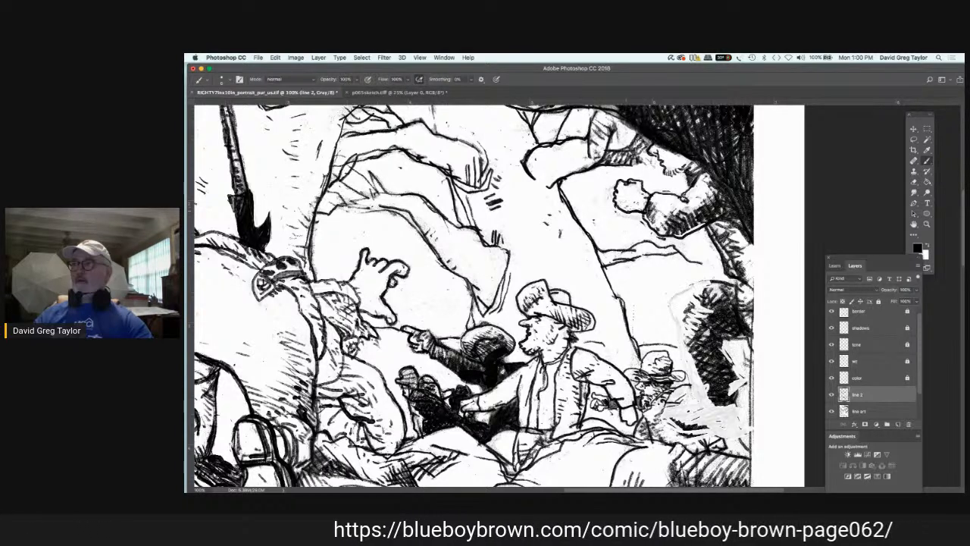
pyautogui.moveTo(645, 214)
pyautogui.mouseDown()
pyautogui.moveTo(664, 233)
pyautogui.moveTo(691, 229)
pyautogui.mouseUp()
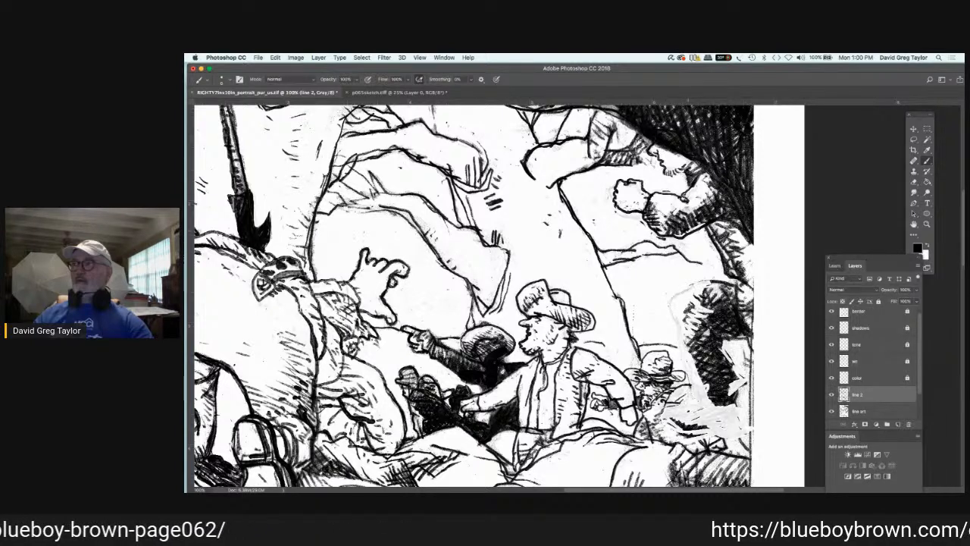
pyautogui.moveTo(689, 228); pyautogui.dragTo(699, 220)
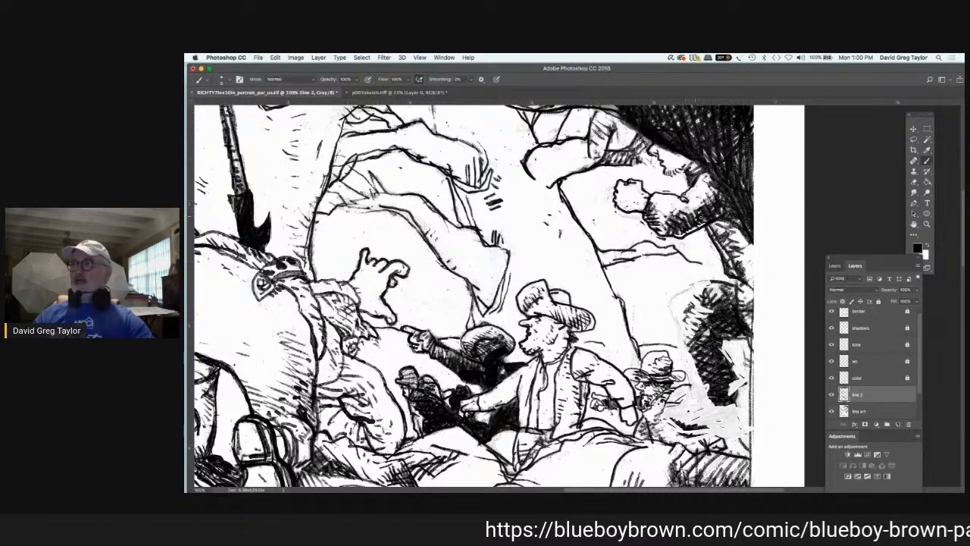
# Step: Outline the upper figure's coat edge, bent leg and a new boot in black on "line 2"
pyautogui.moveTo(706, 226); pyautogui.dragTo(738, 263)
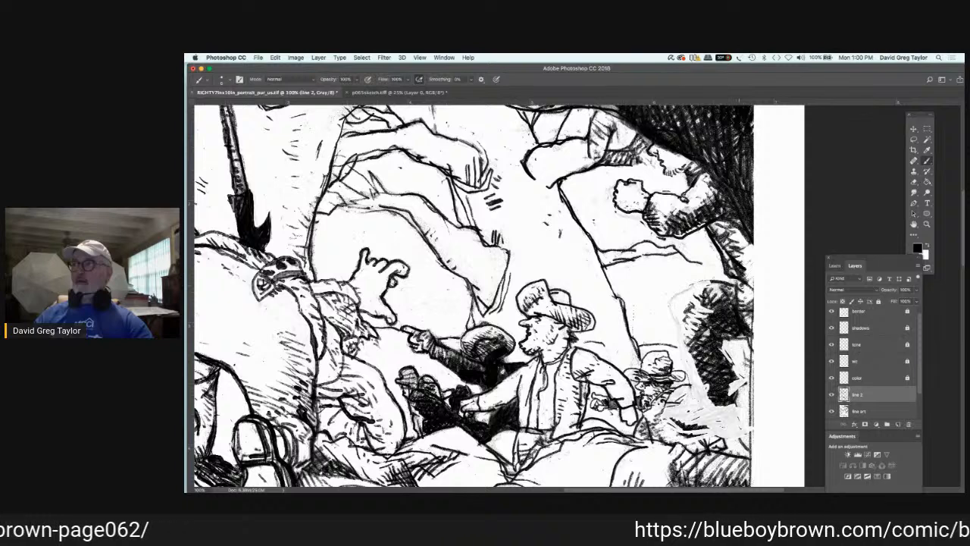
pyautogui.moveTo(735, 279); pyautogui.dragTo(749, 347)
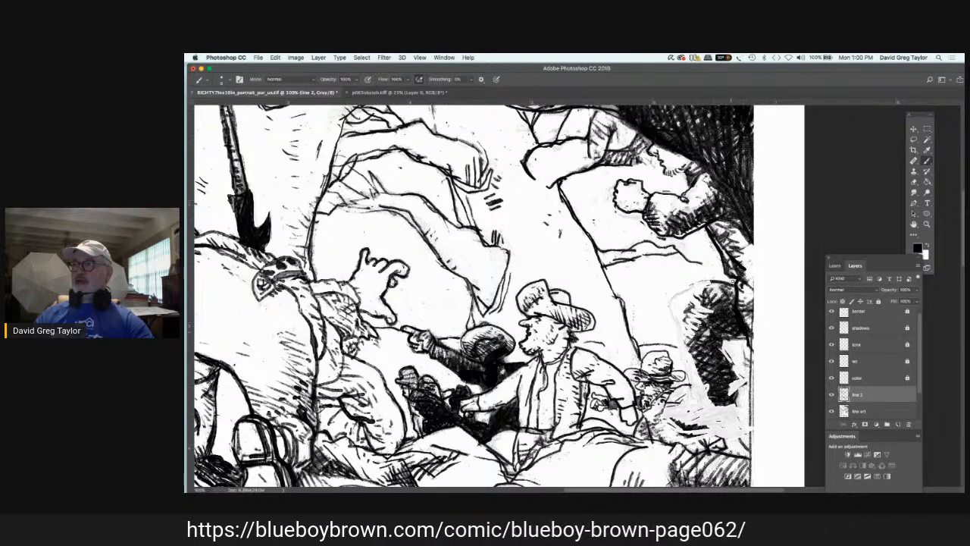
pyautogui.moveTo(733, 280)
pyautogui.mouseDown()
pyautogui.moveTo(682, 289)
pyautogui.moveTo(669, 304)
pyautogui.moveTo(690, 391)
pyautogui.moveTo(709, 403)
pyautogui.moveTo(751, 402)
pyautogui.moveTo(733, 363)
pyautogui.mouseUp()
pyautogui.moveTo(701, 404); pyautogui.dragTo(694, 414)
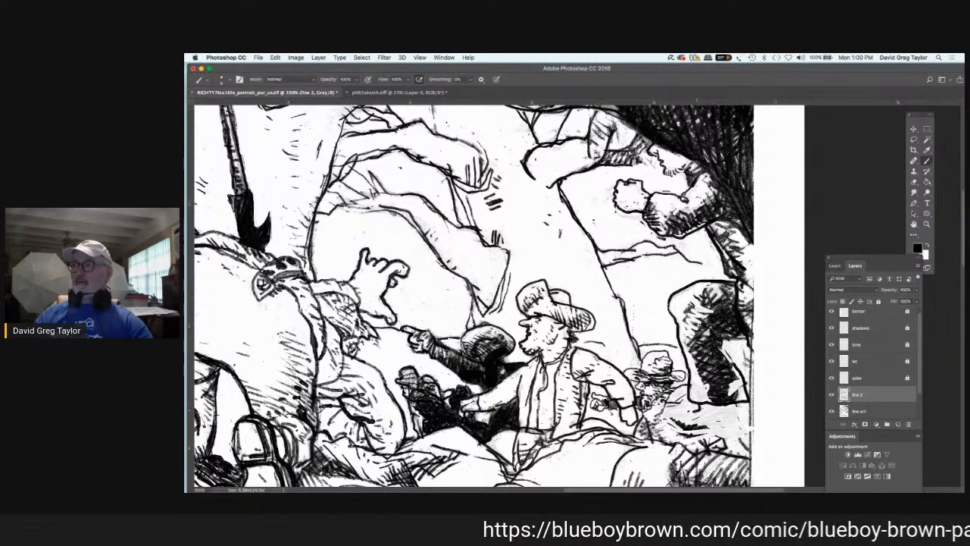
pyautogui.moveTo(693, 411)
pyautogui.mouseDown()
pyautogui.moveTo(662, 434)
pyautogui.moveTo(685, 443)
pyautogui.moveTo(739, 431)
pyautogui.moveTo(752, 424)
pyautogui.moveTo(751, 408)
pyautogui.mouseUp()
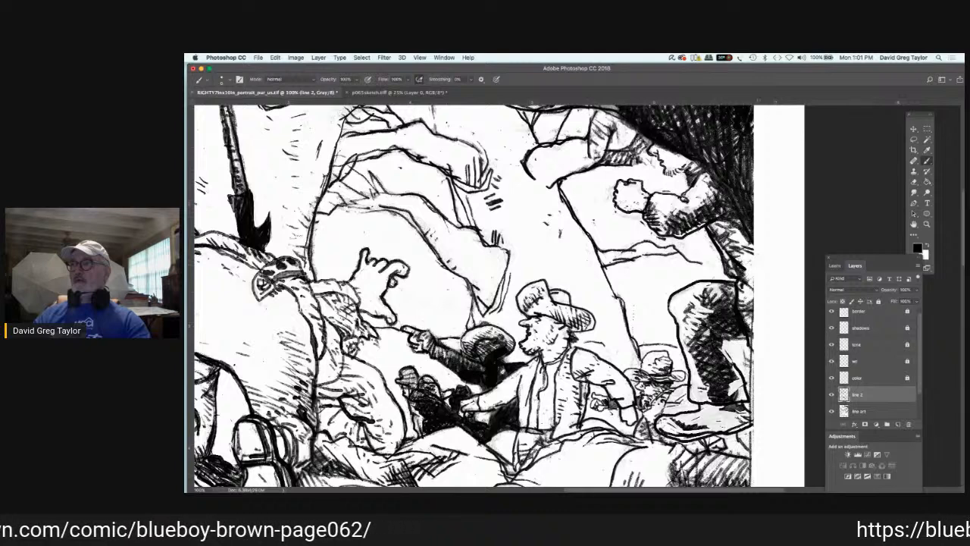
# Step: Hatch the coat edge, bent leg and boot with dense black strokes on "line 2"
pyautogui.moveTo(738, 256)
pyautogui.mouseDown()
pyautogui.moveTo(753, 267)
pyautogui.moveTo(753, 289)
pyautogui.mouseUp()
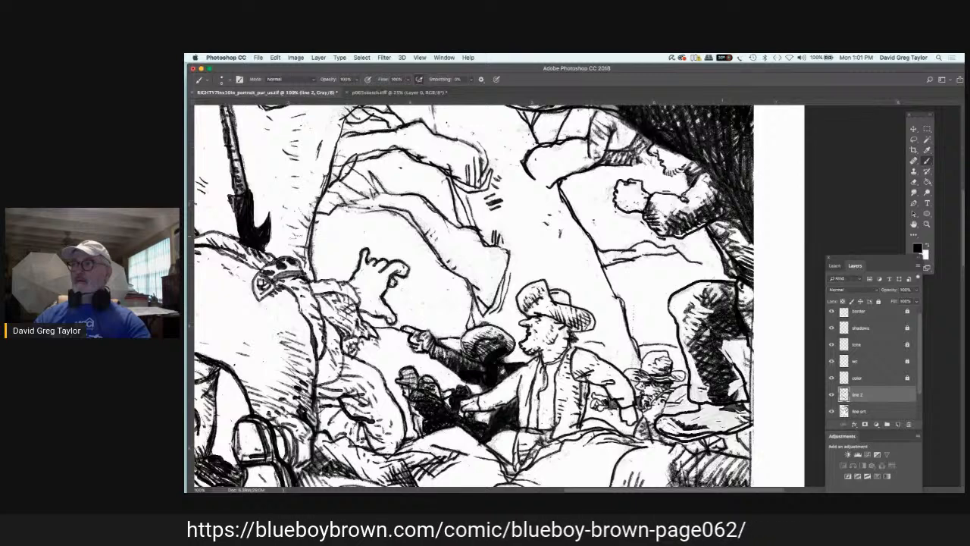
pyautogui.moveTo(713, 221); pyautogui.dragTo(729, 228)
pyautogui.moveTo(739, 294)
pyautogui.mouseDown()
pyautogui.moveTo(752, 301)
pyautogui.moveTo(750, 318)
pyautogui.moveTo(701, 311)
pyautogui.moveTo(713, 300)
pyautogui.moveTo(684, 311)
pyautogui.moveTo(698, 401)
pyautogui.mouseUp()
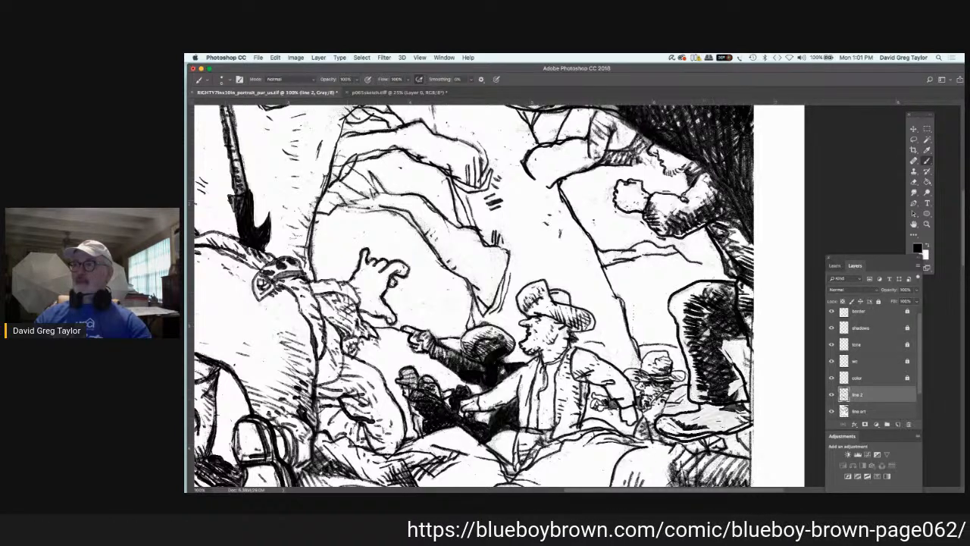
pyautogui.moveTo(740, 380); pyautogui.dragTo(728, 388)
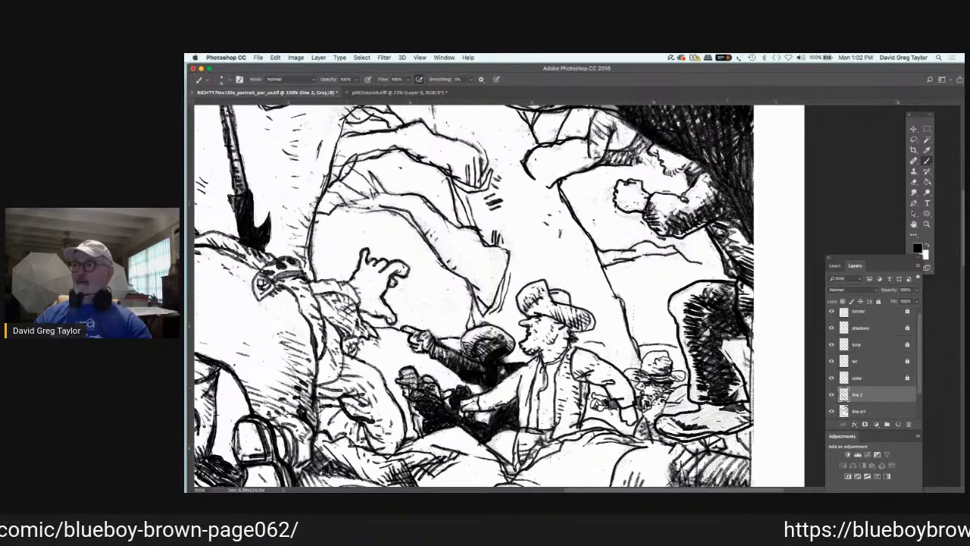
pyautogui.moveTo(738, 386); pyautogui.dragTo(731, 409)
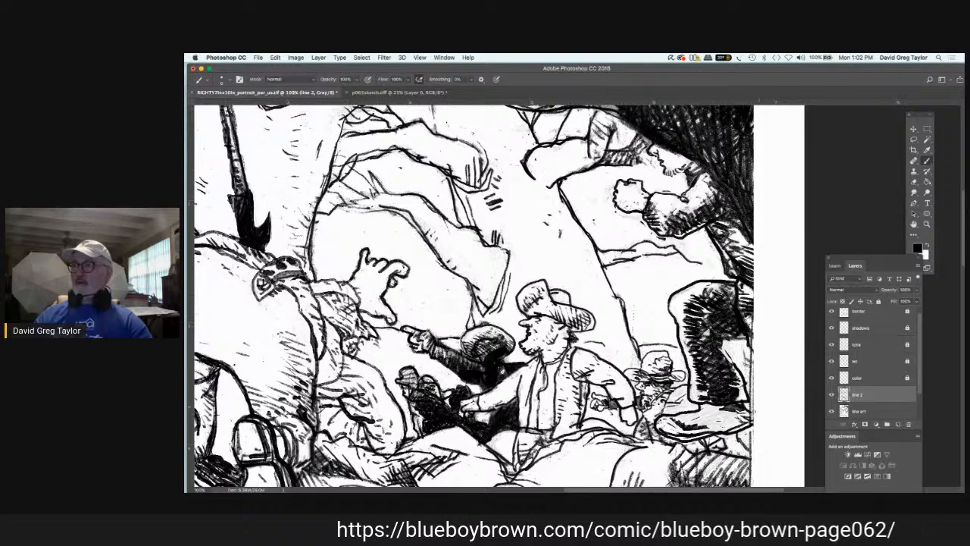
pyautogui.moveTo(750, 411)
pyautogui.mouseDown()
pyautogui.moveTo(666, 437)
pyautogui.moveTo(676, 438)
pyautogui.mouseUp()
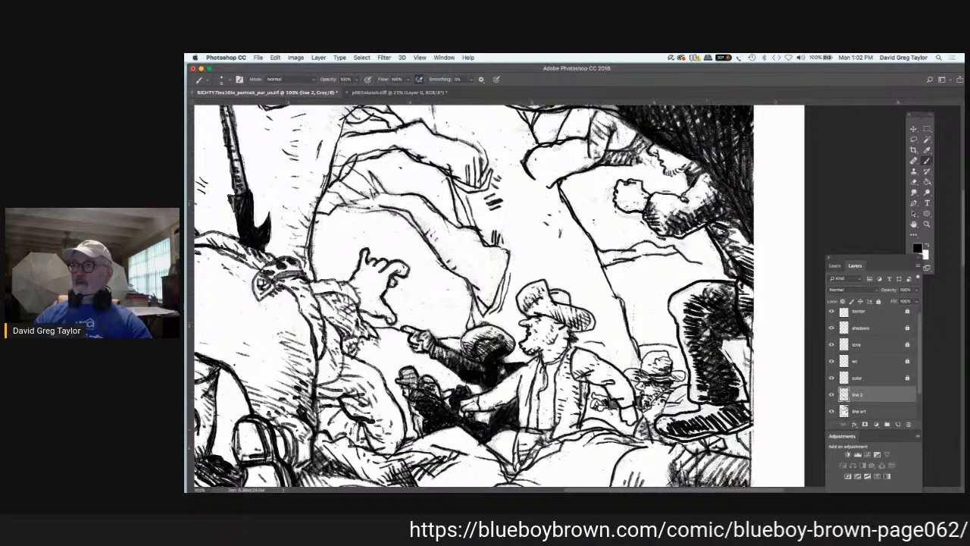
pyautogui.moveTo(708, 428); pyautogui.dragTo(690, 434)
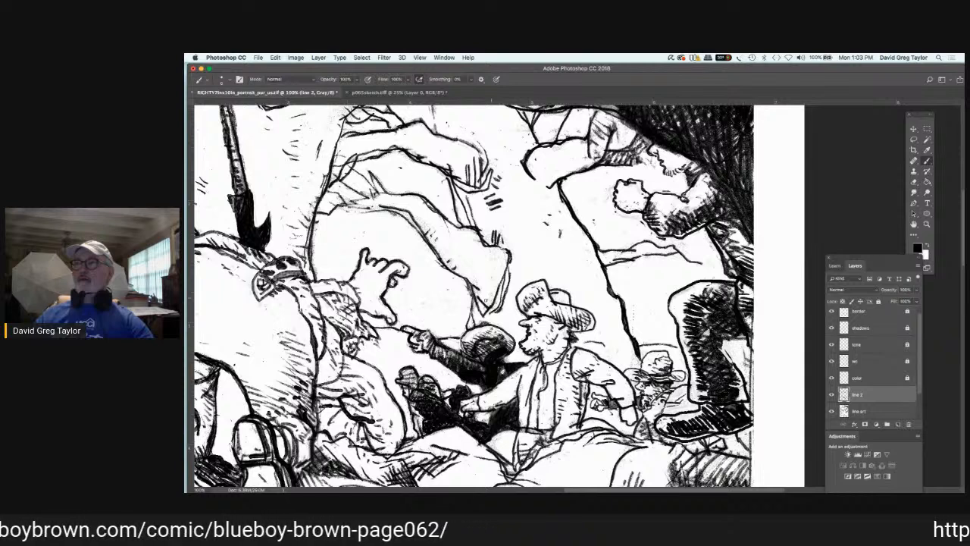
# Step: Add curved fold lines to the hanging drapery end above the seated hatted man in black on "line 2"
pyautogui.moveTo(466, 273); pyautogui.dragTo(500, 262)
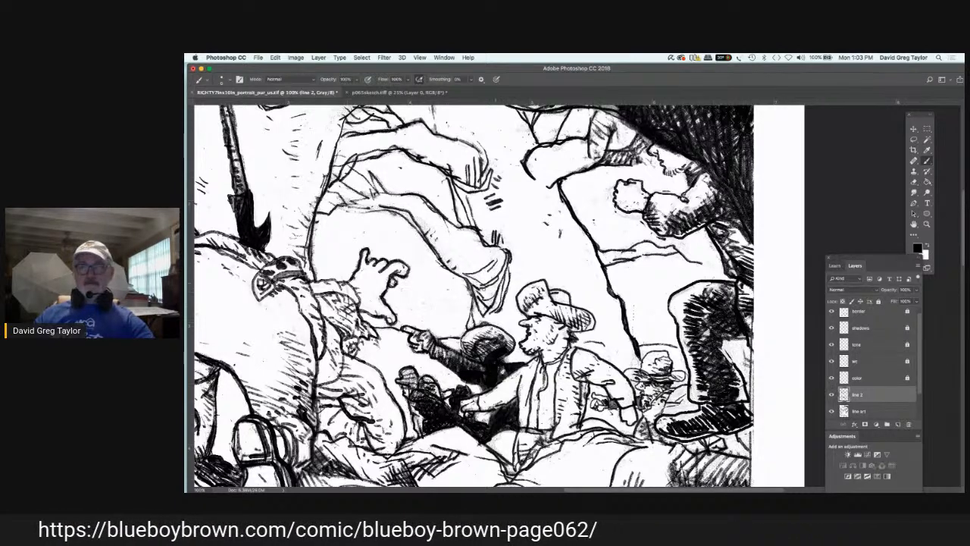
pyautogui.press('Tab')
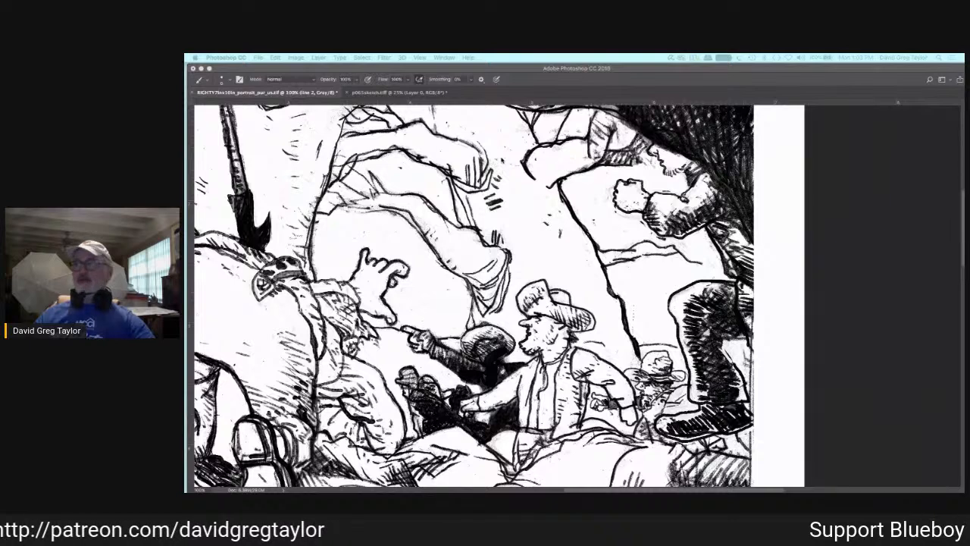
pyautogui.click(509, 242)
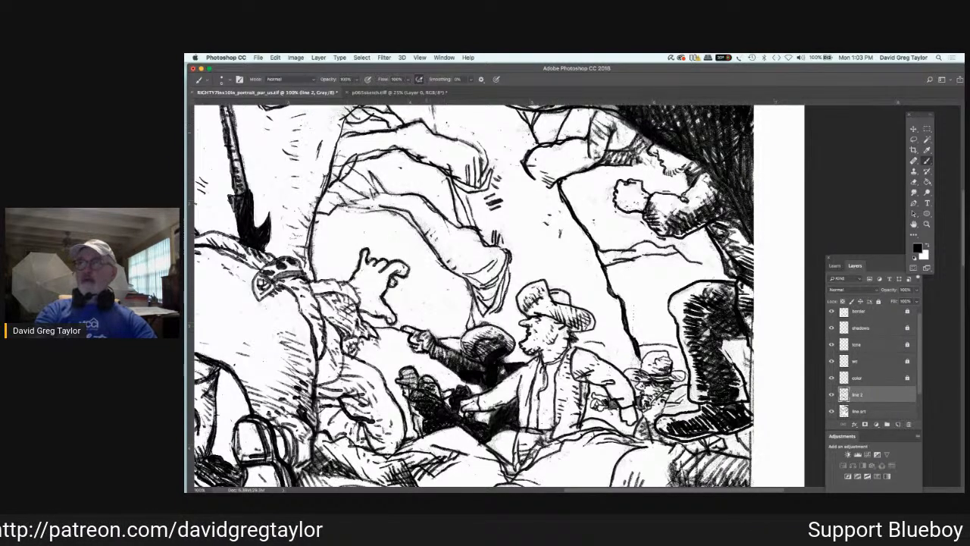
pyautogui.moveTo(426, 133); pyautogui.dragTo(438, 148)
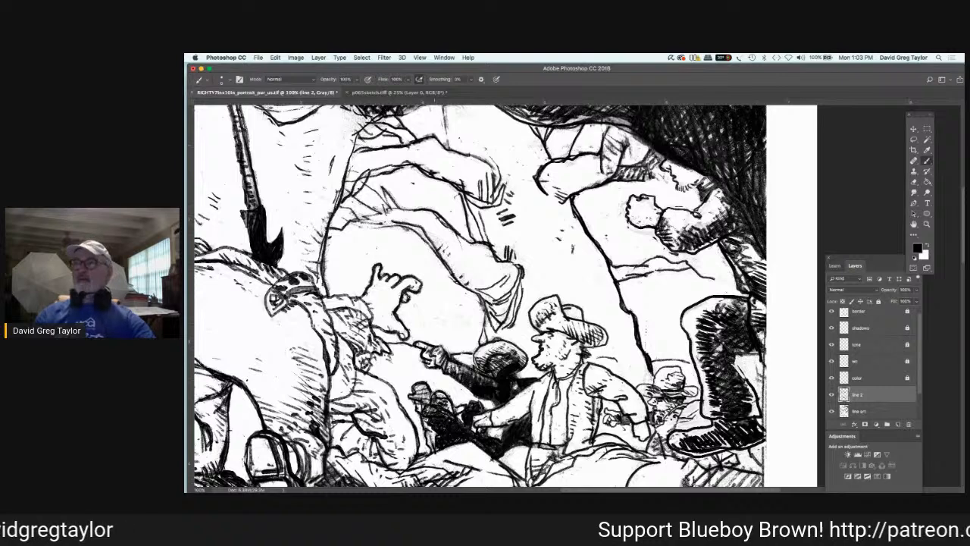
# Step: Add short black contour and hatch strokes below the dark overhang and along the upper drapery fold on "line 2"
pyautogui.scroll(3, 420, 178)
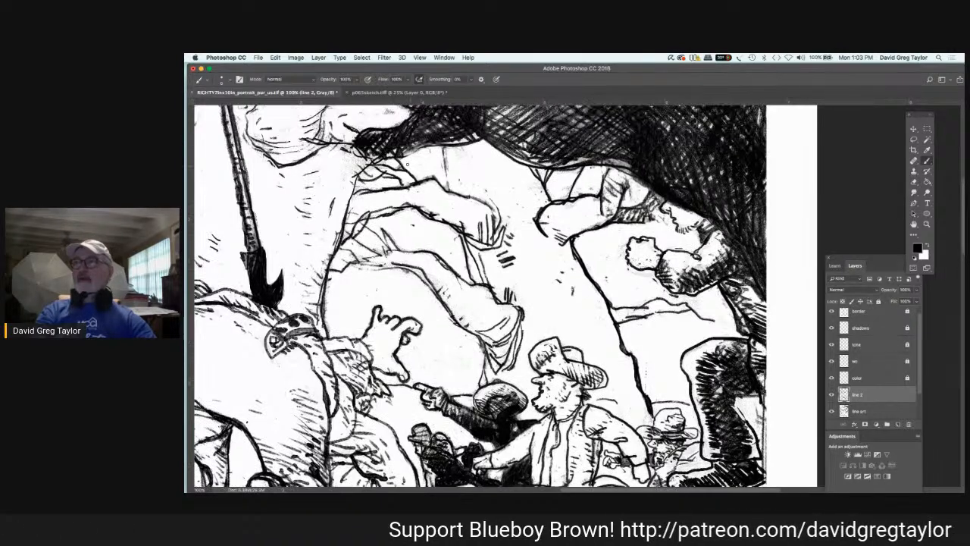
pyautogui.moveTo(420, 178); pyautogui.dragTo(437, 193)
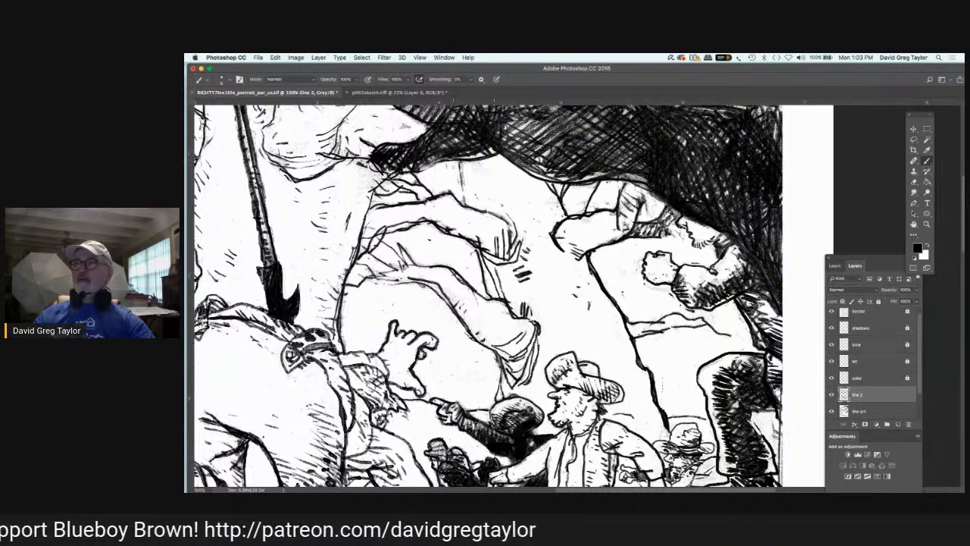
pyautogui.moveTo(459, 176)
pyautogui.mouseDown()
pyautogui.moveTo(464, 203)
pyautogui.moveTo(465, 166)
pyautogui.moveTo(471, 195)
pyautogui.mouseUp()
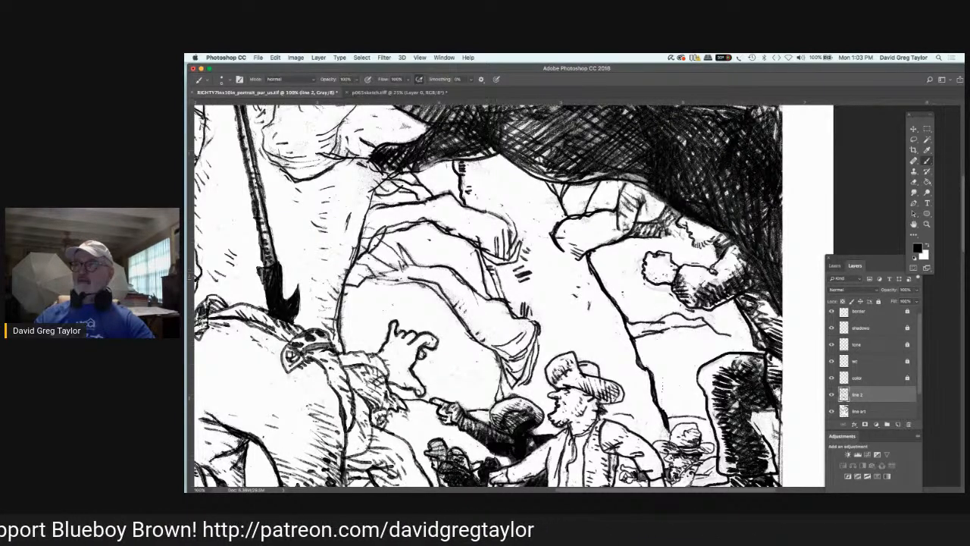
pyautogui.moveTo(497, 288); pyautogui.dragTo(504, 295)
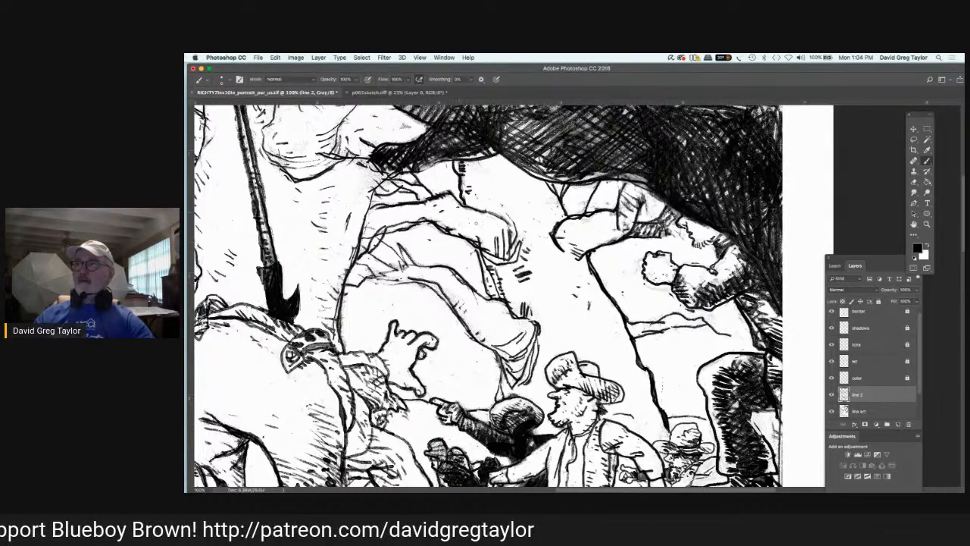
pyautogui.moveTo(466, 221)
pyautogui.mouseDown()
pyautogui.moveTo(489, 248)
pyautogui.moveTo(532, 262)
pyautogui.mouseUp()
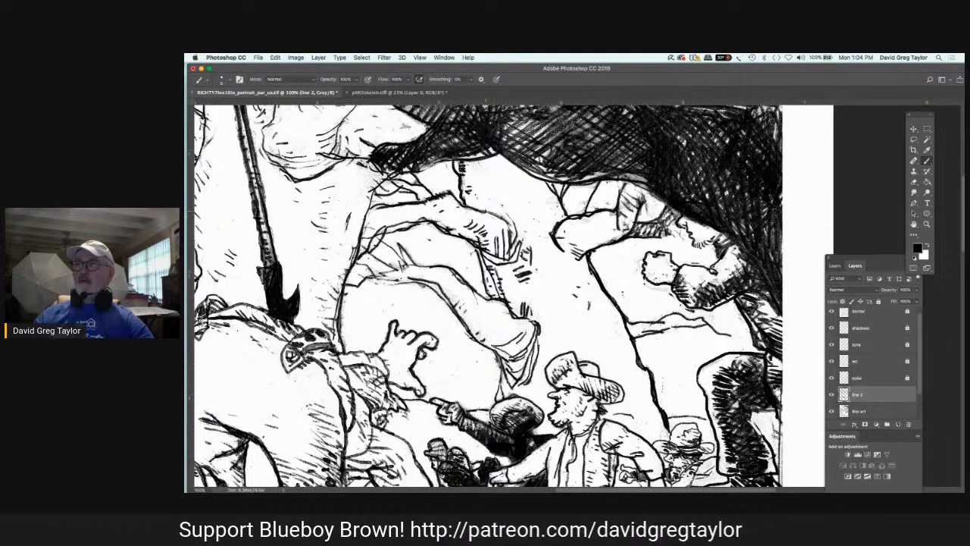
pyautogui.moveTo(484, 209); pyautogui.dragTo(509, 221)
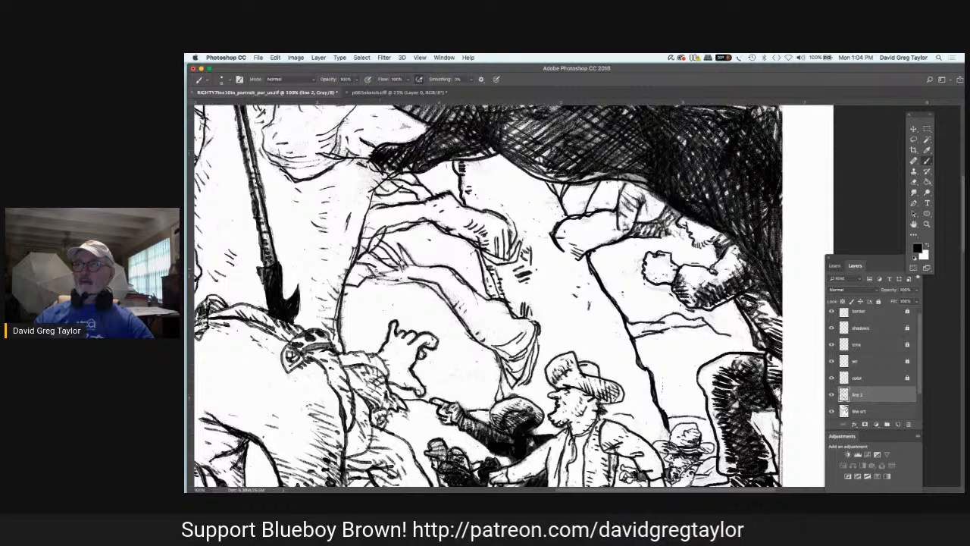
# Step: Reinforce the lower drapery fold's upper contour and hatch along its length in black on "line 2"
pyautogui.moveTo(367, 268); pyautogui.dragTo(388, 275)
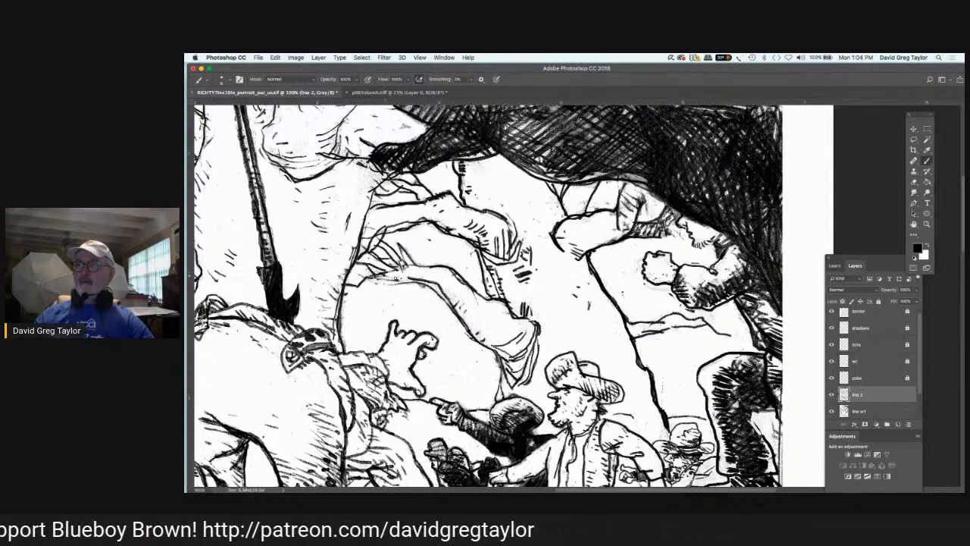
pyautogui.moveTo(388, 275); pyautogui.dragTo(451, 307)
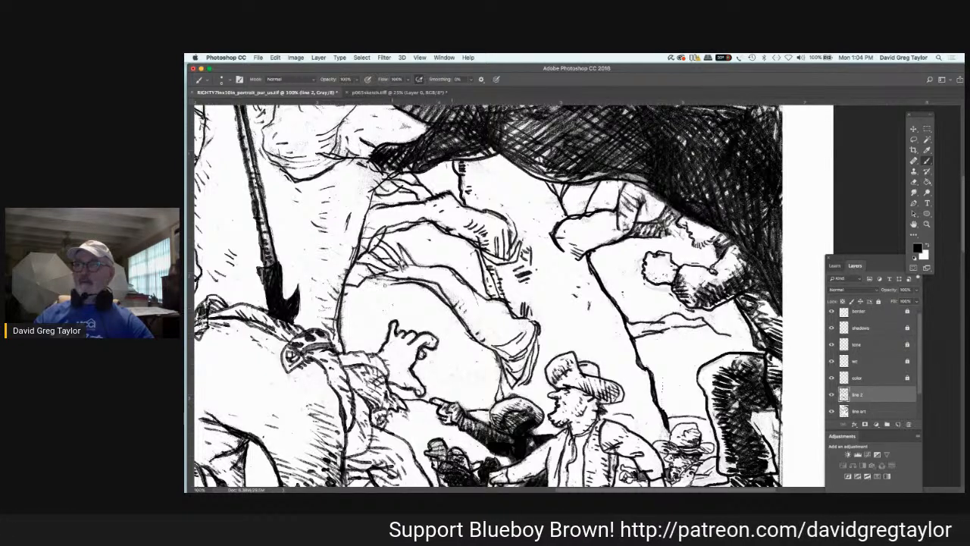
pyautogui.moveTo(370, 281); pyautogui.dragTo(393, 291)
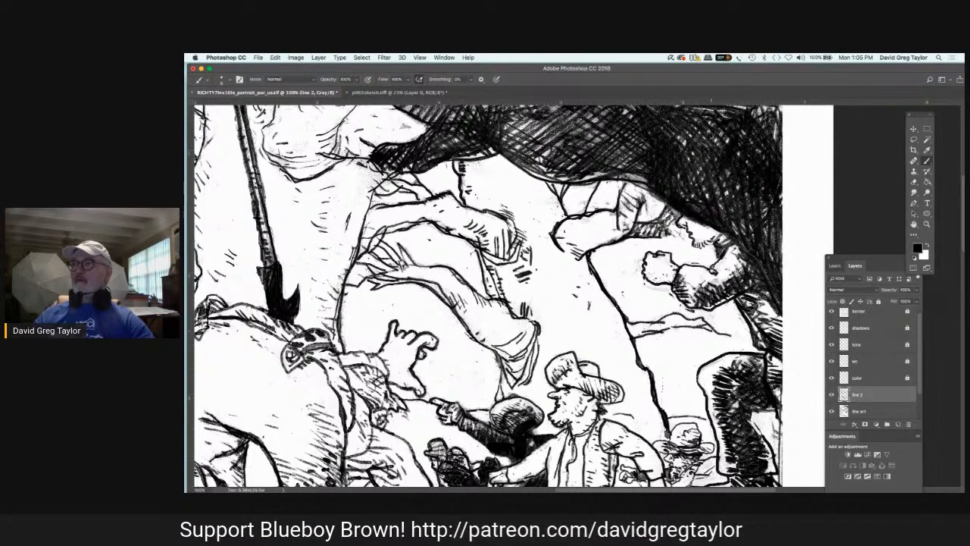
# Step: Extend the branching crease lines beneath the raised-fist figure and hatch their narrow inner end on "line 2"
pyautogui.moveTo(711, 325); pyautogui.dragTo(726, 322)
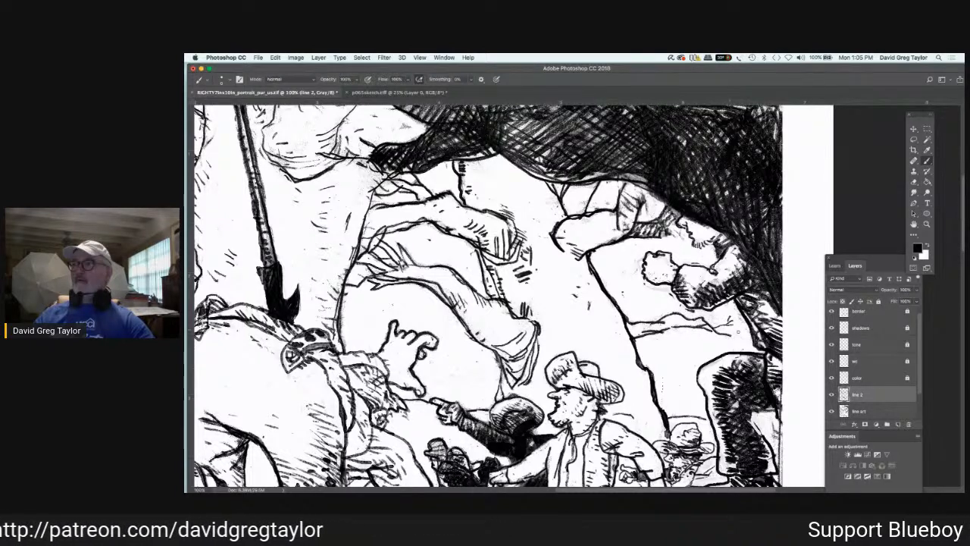
pyautogui.moveTo(738, 331)
pyautogui.mouseDown()
pyautogui.moveTo(717, 328)
pyautogui.moveTo(714, 343)
pyautogui.mouseUp()
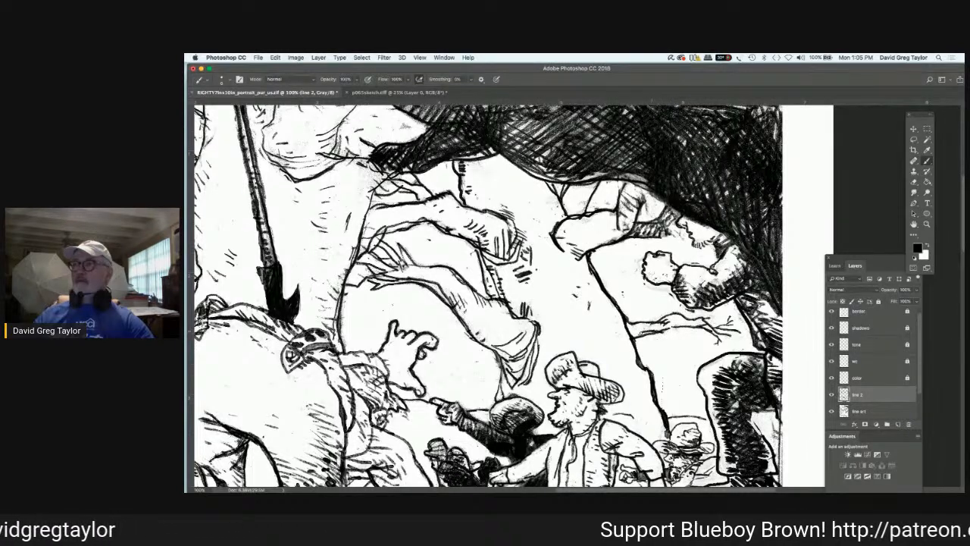
pyautogui.moveTo(643, 326); pyautogui.dragTo(634, 335)
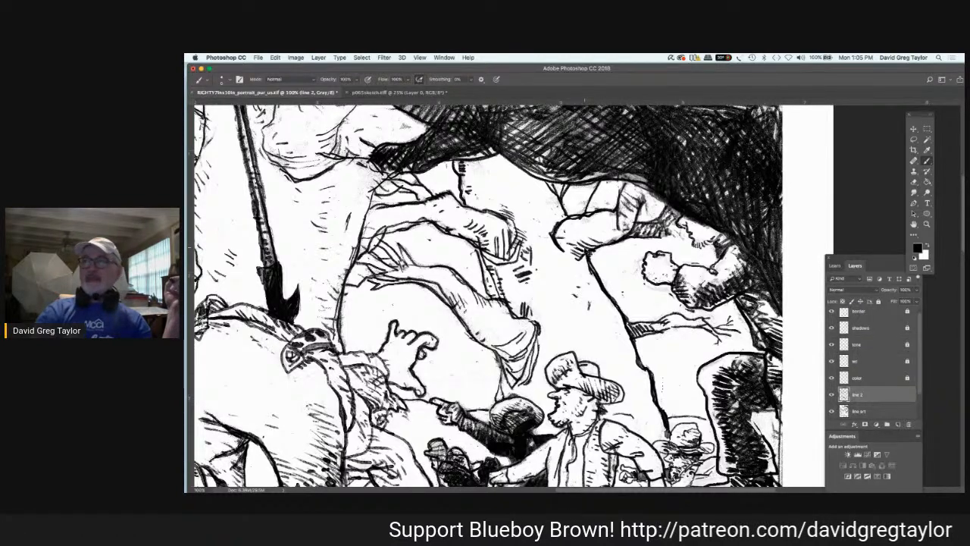
# Step: Outline a foot-like shape at the inner tip of the dark overhang and fill it with dense black hatching on "line 2"
pyautogui.press('super+minus')
pyautogui.press('super+minus')
pyautogui.press('super+minus')
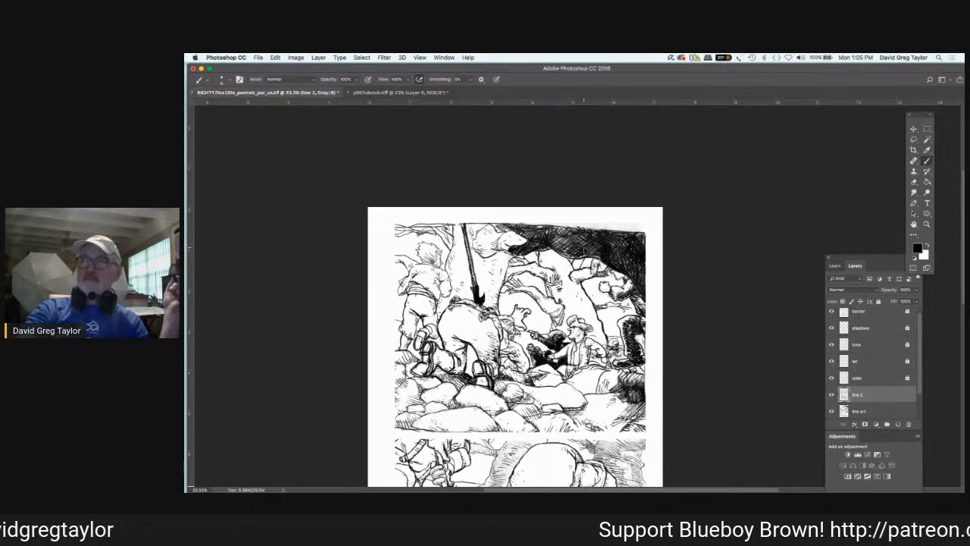
pyautogui.press('super+equal')
pyautogui.press('super+equal')
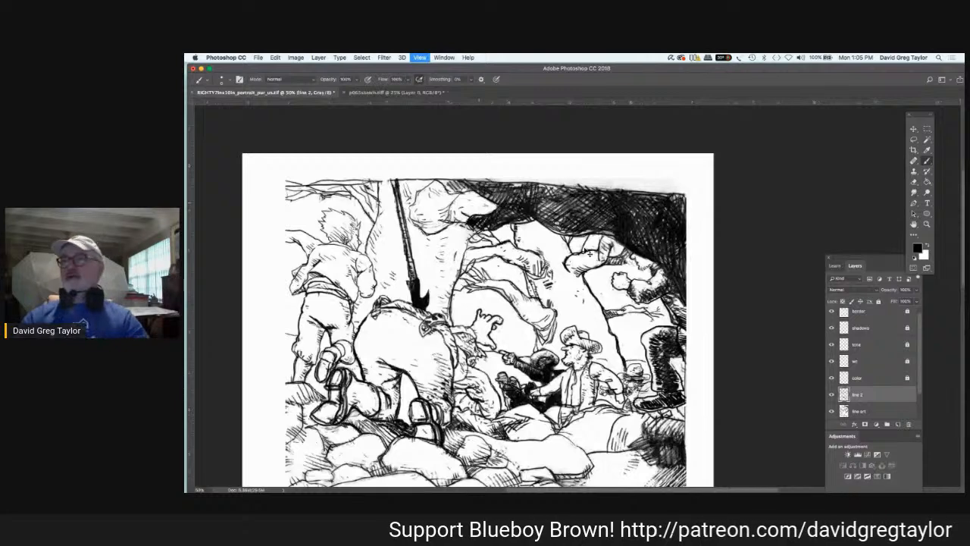
pyautogui.press('super+equal')
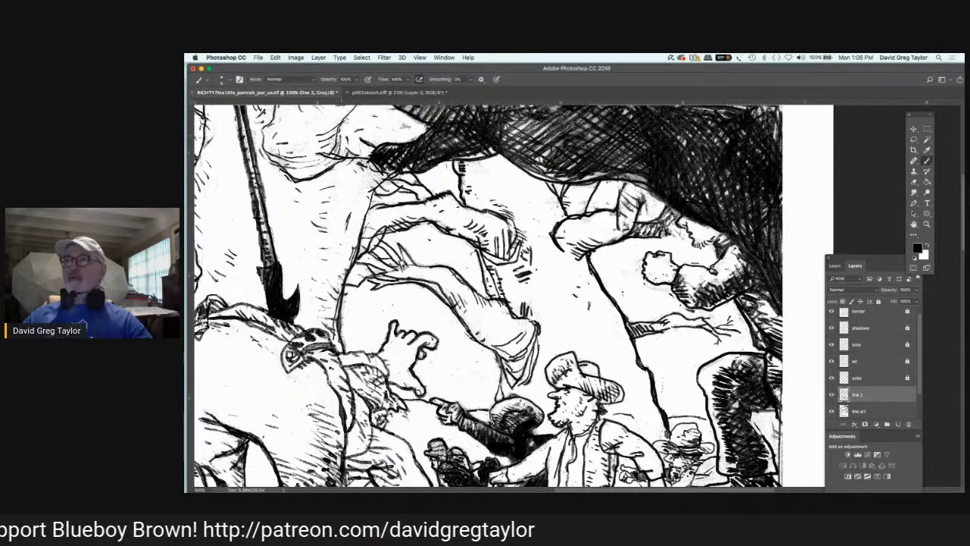
pyautogui.moveTo(372, 157); pyautogui.dragTo(335, 177)
pyautogui.moveTo(392, 175)
pyautogui.mouseDown()
pyautogui.moveTo(334, 189)
pyautogui.moveTo(386, 178)
pyautogui.mouseUp()
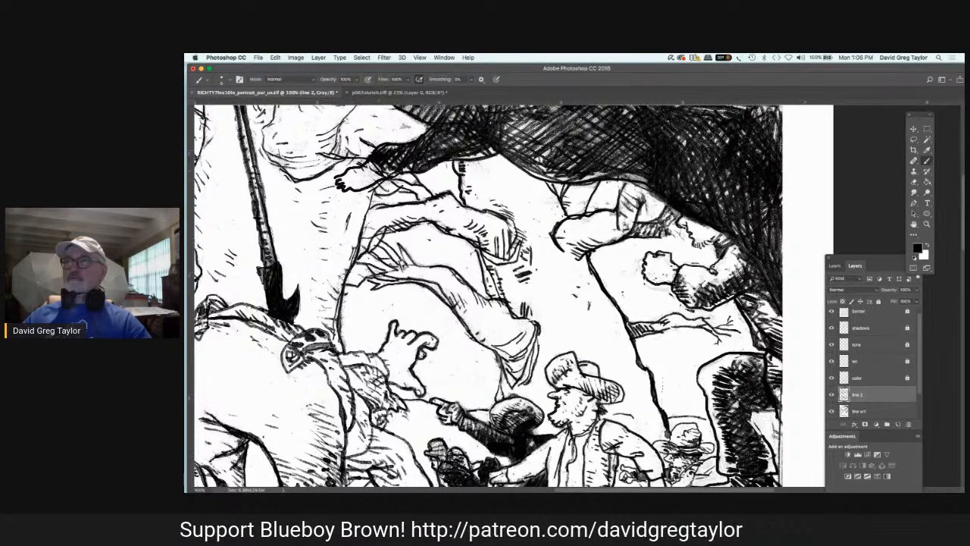
pyautogui.moveTo(371, 163)
pyautogui.mouseDown()
pyautogui.moveTo(389, 173)
pyautogui.moveTo(343, 195)
pyautogui.mouseUp()
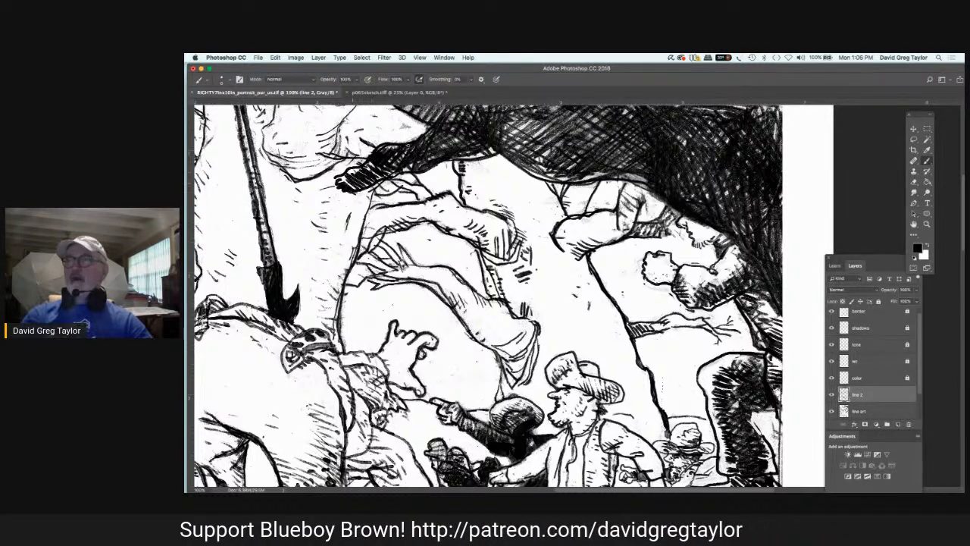
# Step: Clone dark crosshatching into the pale gap above the upper panel's right end on "line art" with the Clone Stamp, and save the file
pyautogui.scroll(2, 485, 296)
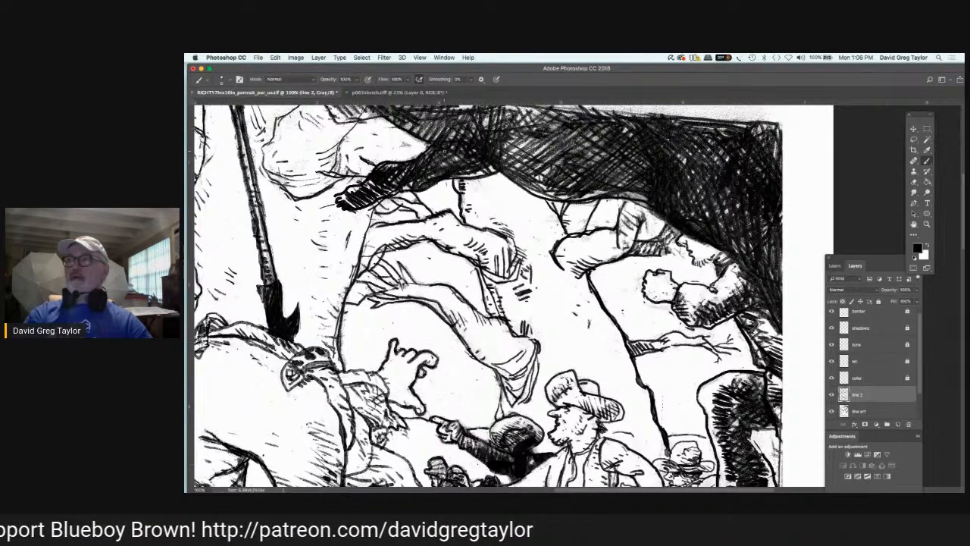
pyautogui.scroll(5, 883, 217)
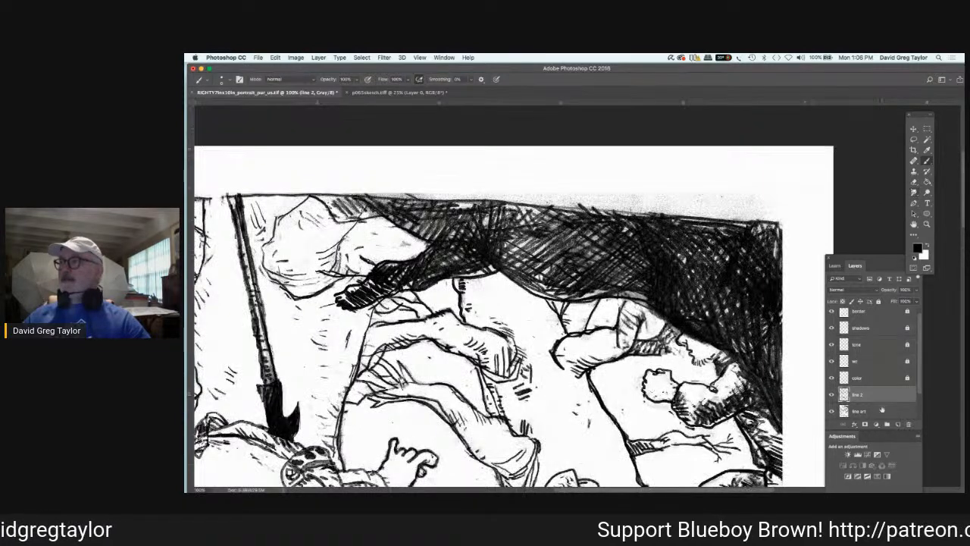
pyautogui.click(882, 410)
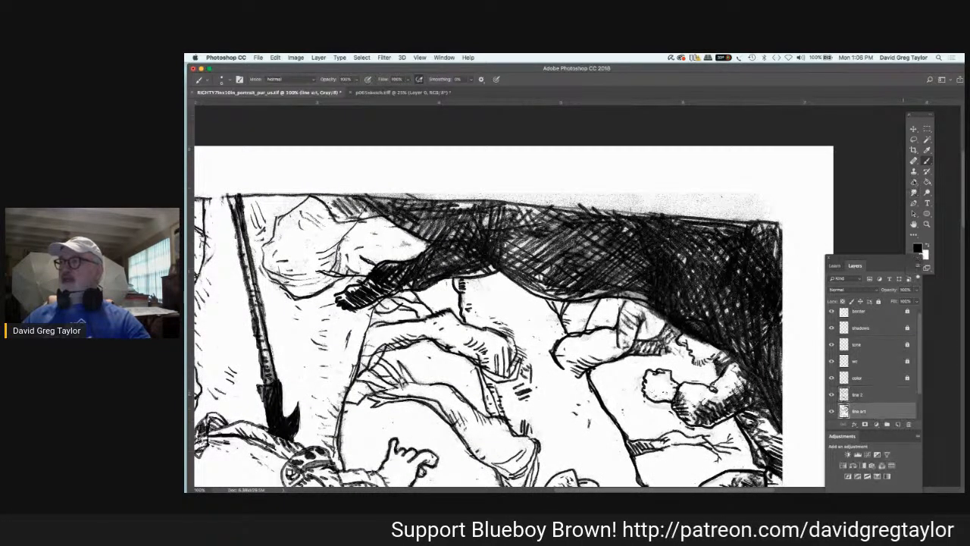
pyautogui.click(913, 171)
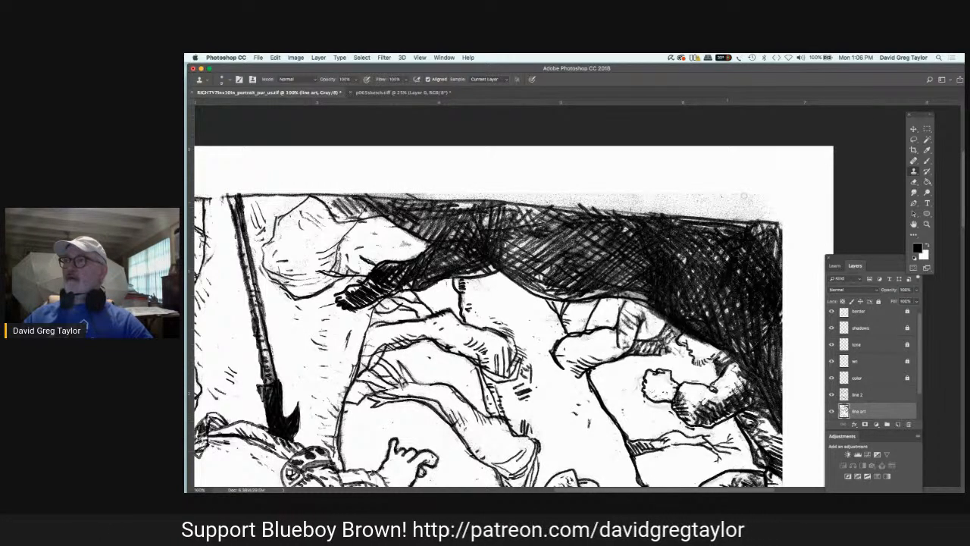
pyautogui.moveTo(744, 196); pyautogui.dragTo(731, 213)
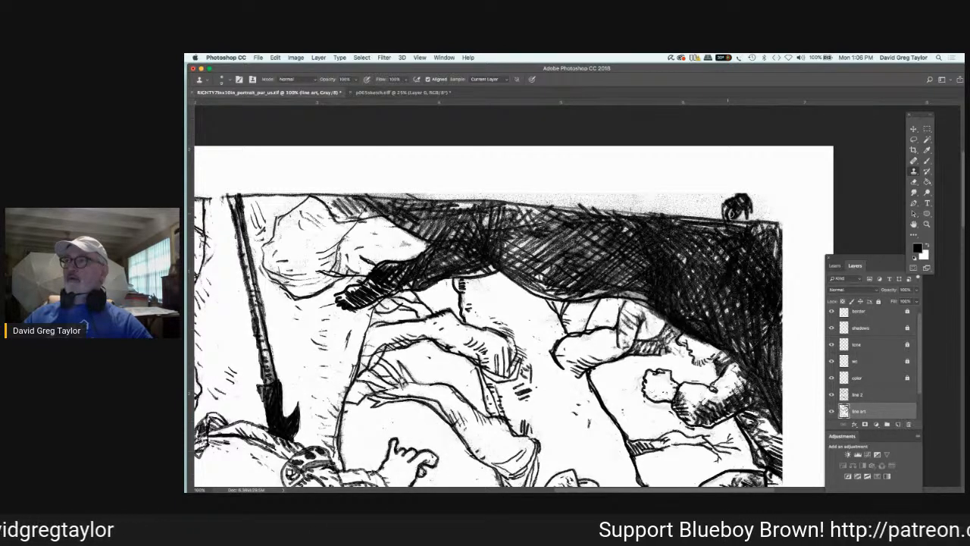
pyautogui.moveTo(739, 213); pyautogui.dragTo(739, 221)
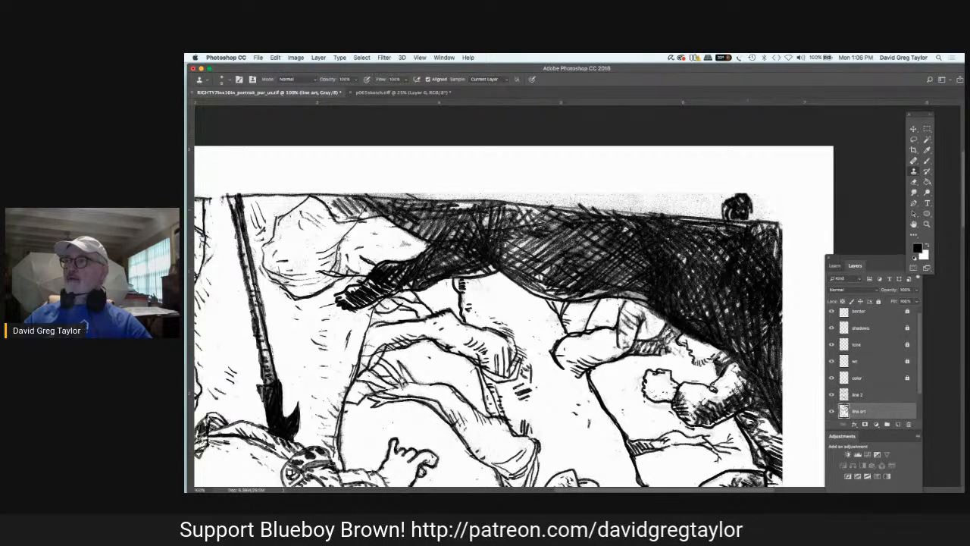
pyautogui.moveTo(720, 194); pyautogui.dragTo(716, 215)
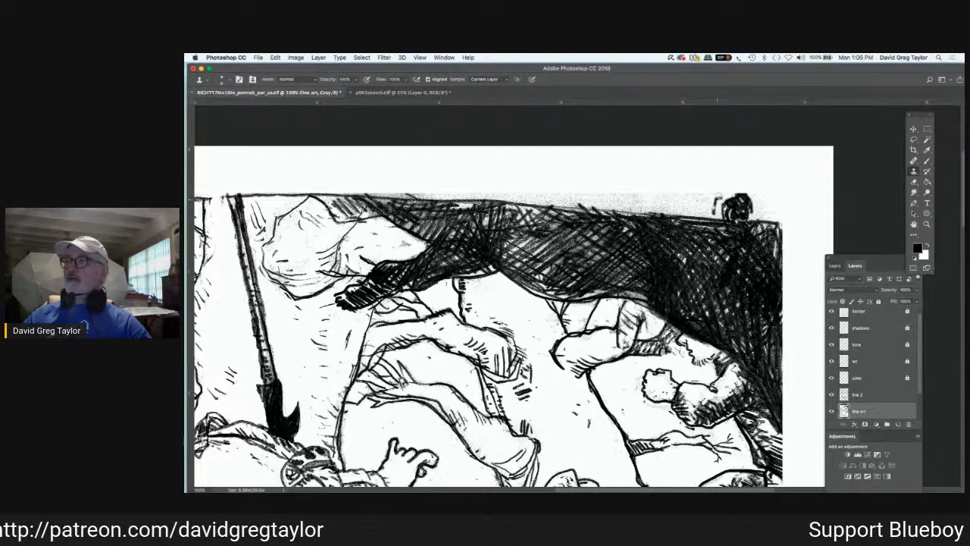
pyautogui.moveTo(728, 199)
pyautogui.mouseDown()
pyautogui.moveTo(697, 208)
pyautogui.moveTo(715, 217)
pyautogui.moveTo(729, 203)
pyautogui.mouseUp()
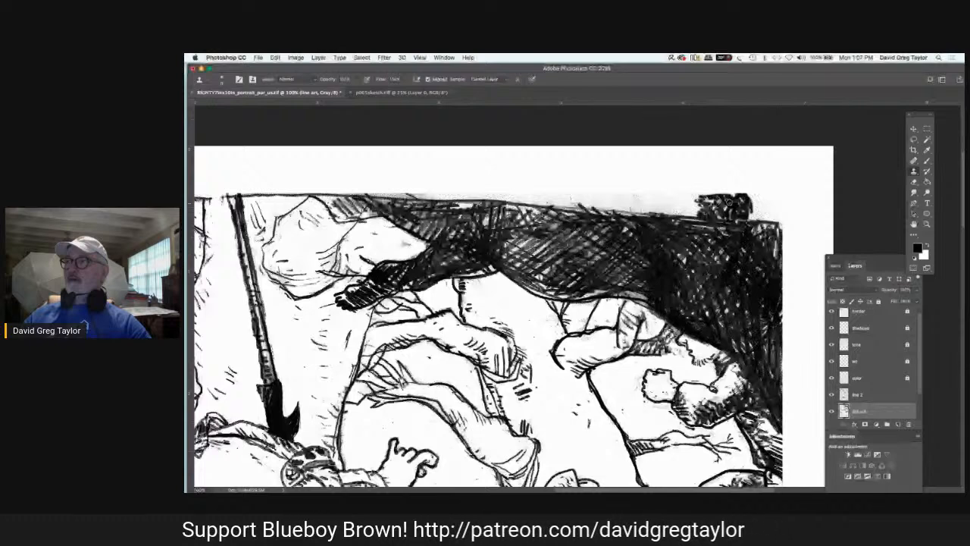
pyautogui.moveTo(728, 203)
pyautogui.mouseDown()
pyautogui.moveTo(754, 202)
pyautogui.moveTo(756, 218)
pyautogui.mouseUp()
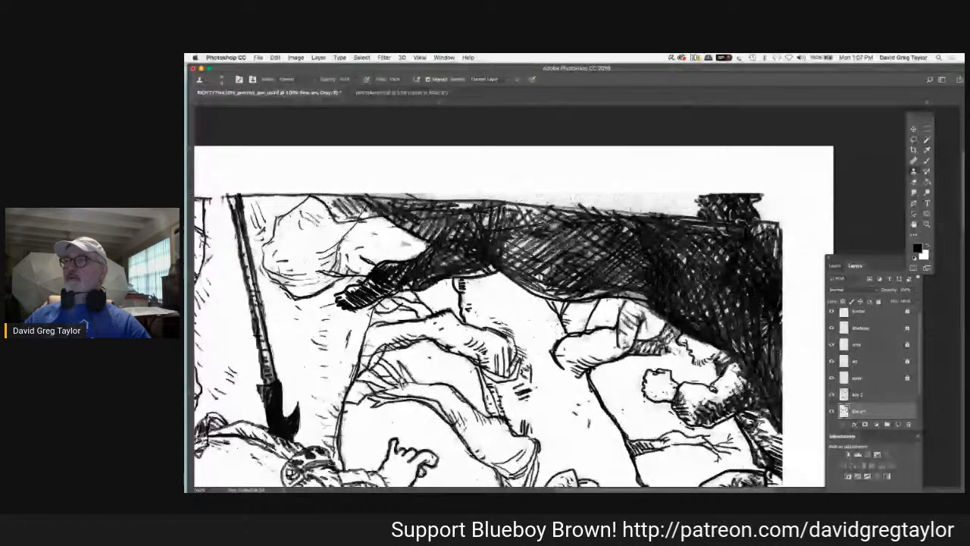
pyautogui.moveTo(702, 204)
pyautogui.mouseDown()
pyautogui.moveTo(669, 203)
pyautogui.moveTo(705, 208)
pyautogui.mouseUp()
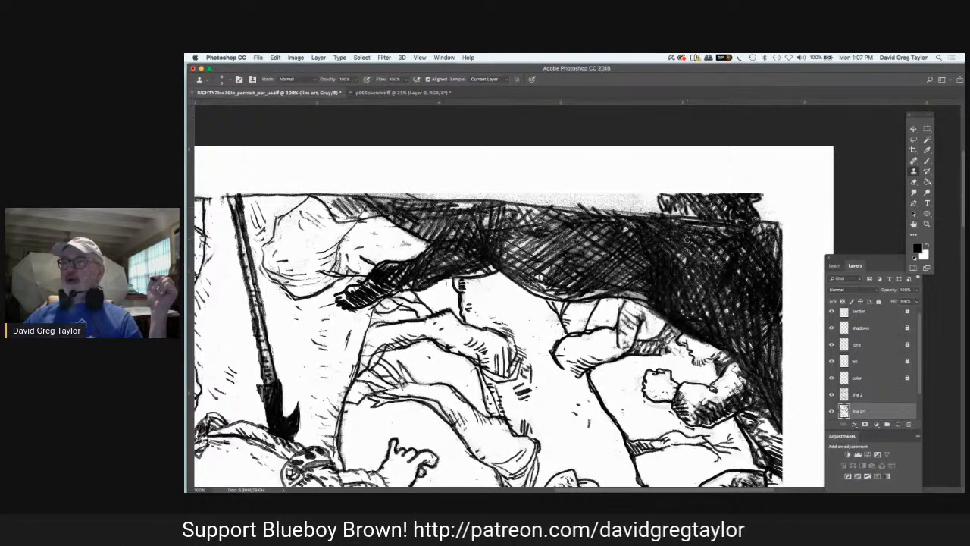
pyautogui.press('super+s')
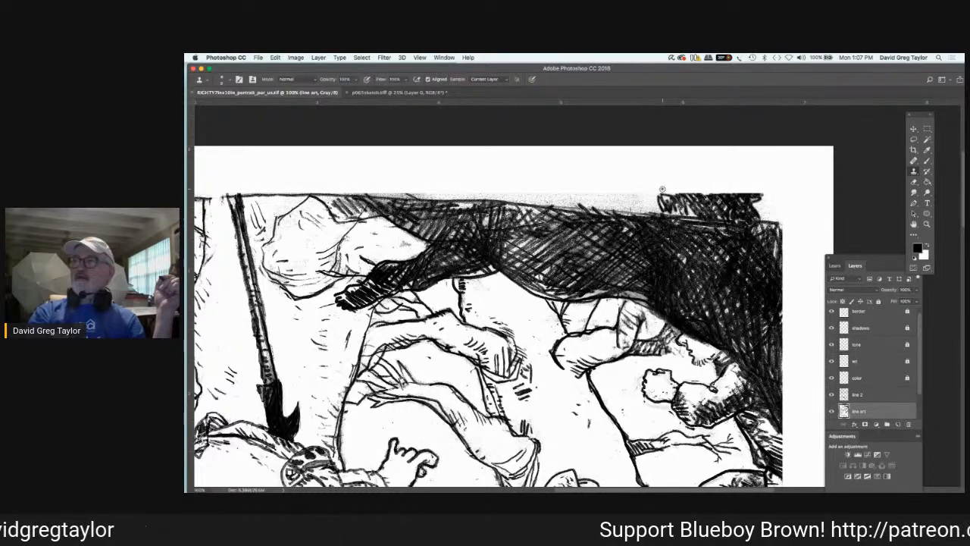
pyautogui.scroll(-2, 662, 189)
pyautogui.hscroll(-2, 662, 189)
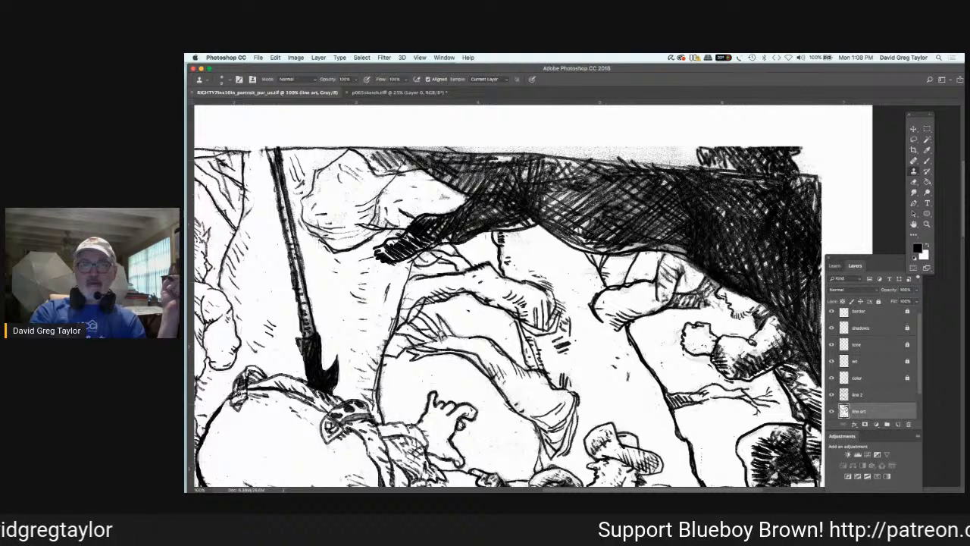
pyautogui.press('super+Tab')
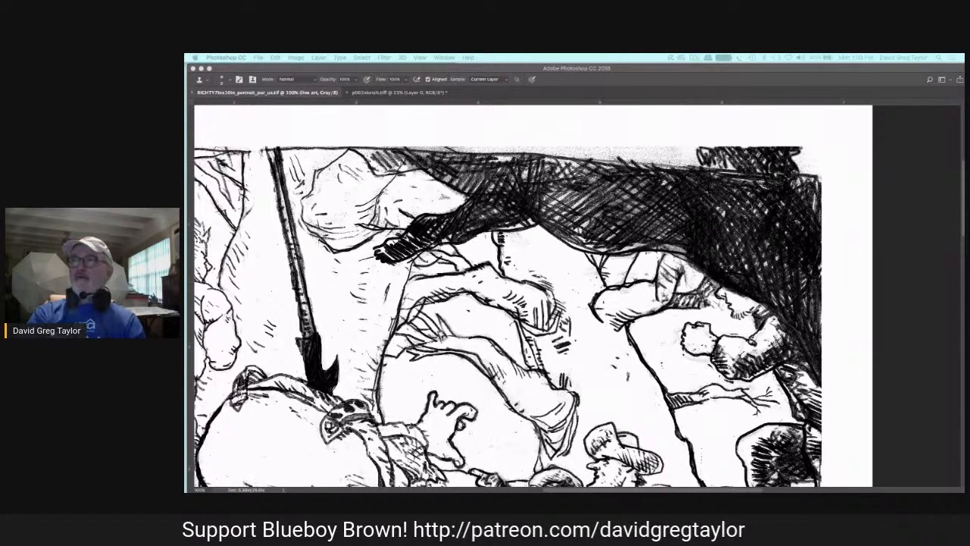
pyautogui.click(633, 124)
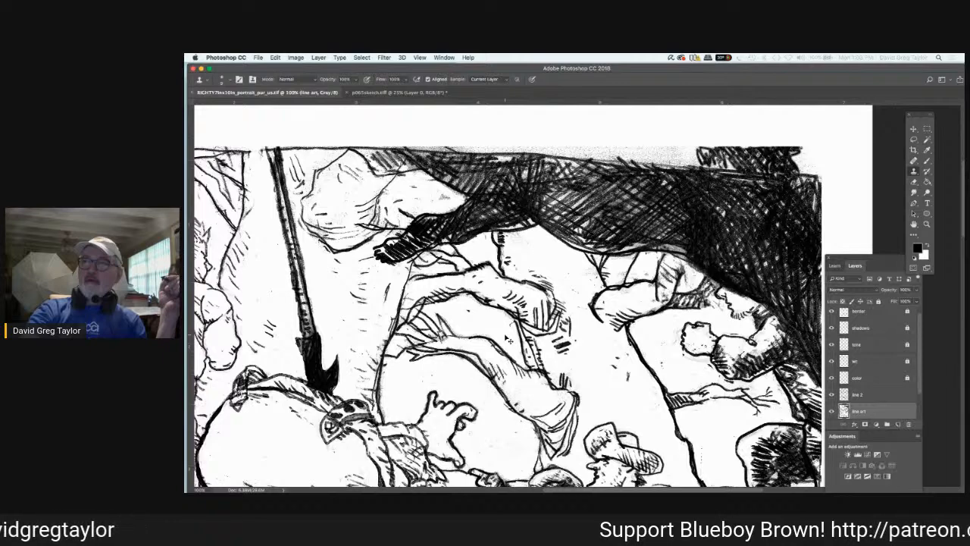
# Step: Switch to Preview and display the "Blueboy Brown" title artwork full screen
pyautogui.press('super+minus')
pyautogui.press('super+minus')
pyautogui.press('super+minus')
pyautogui.press('super+minus')
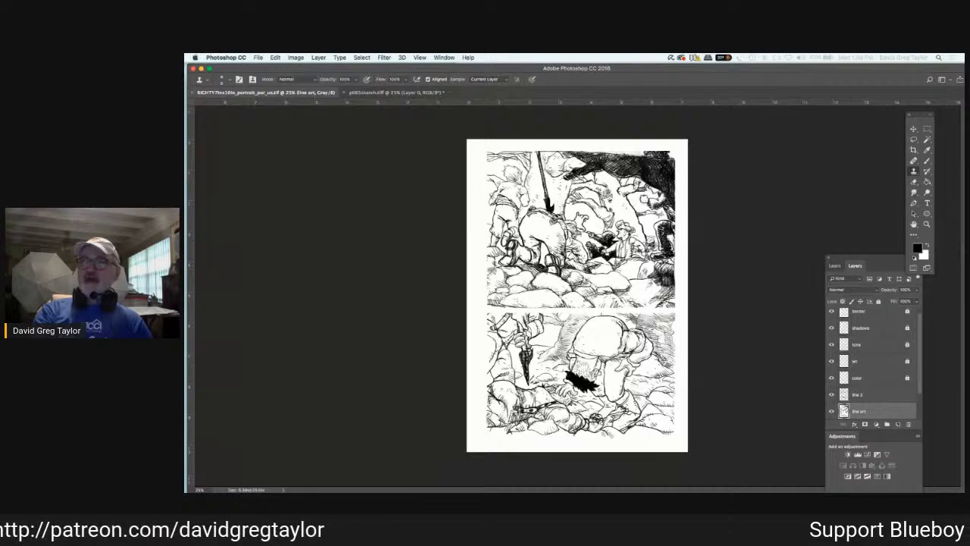
pyautogui.press('super+Tab')
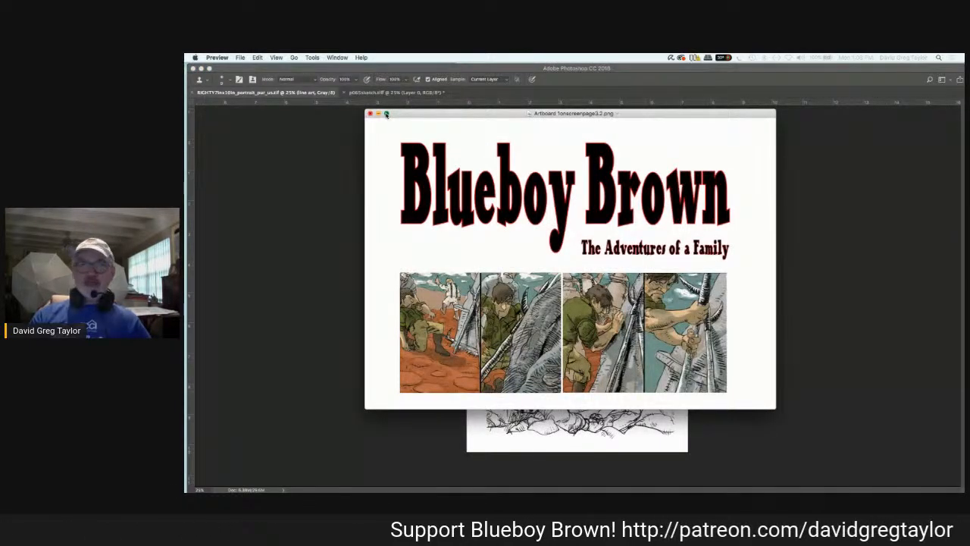
pyautogui.click(386, 114)
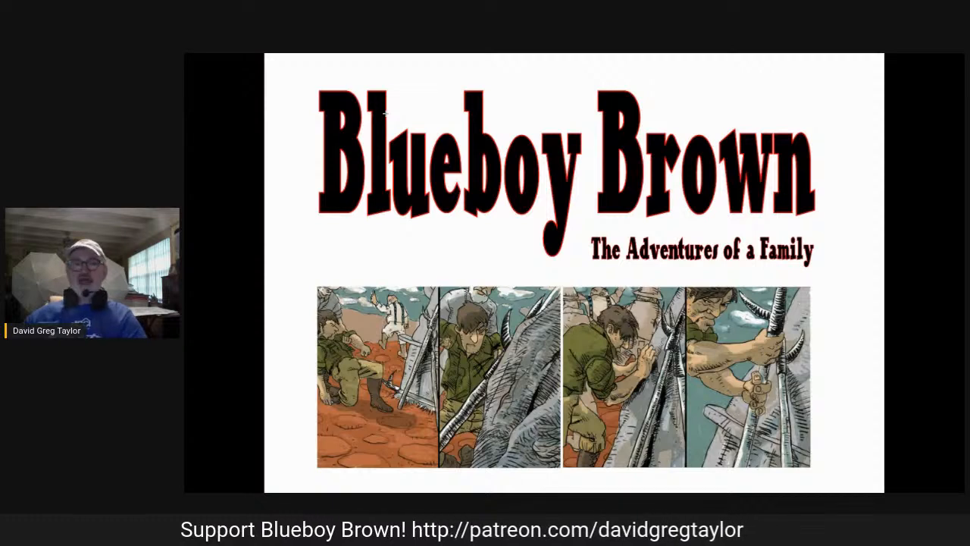